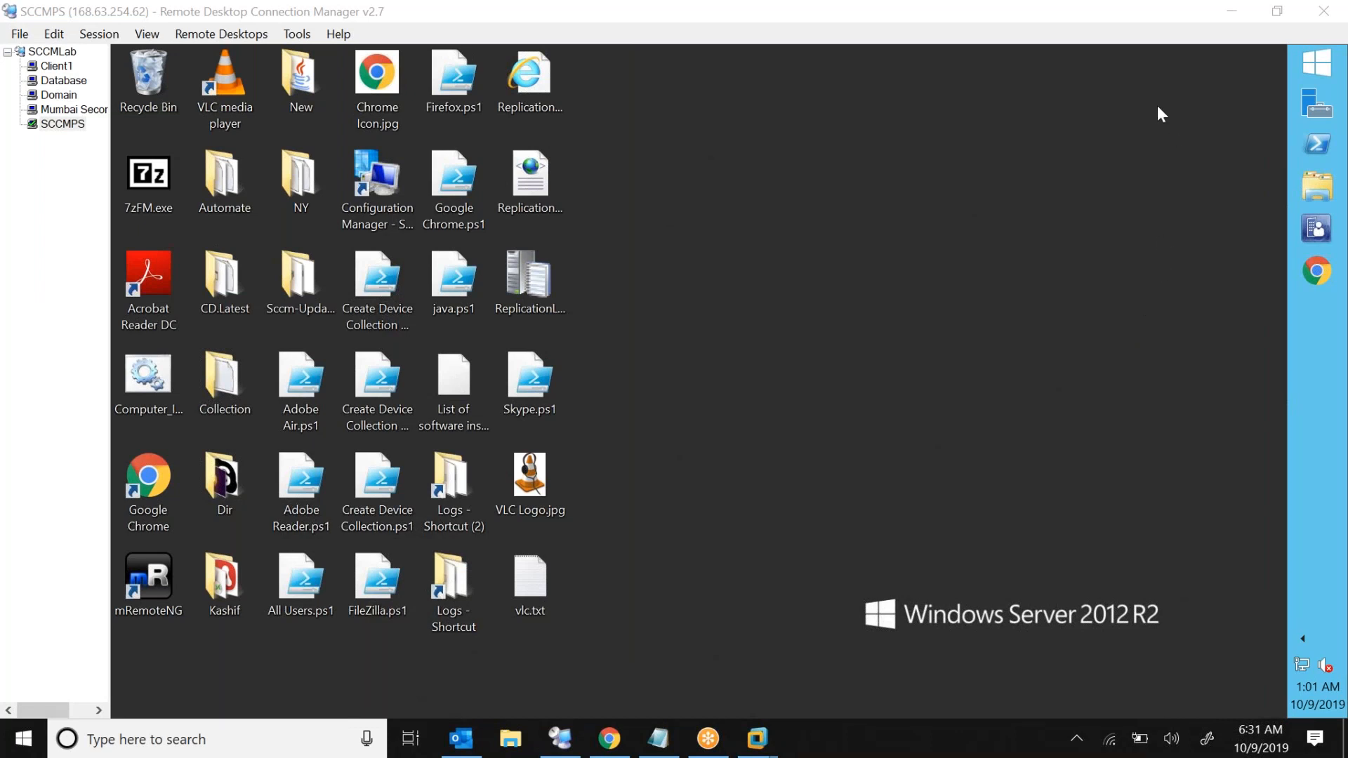
# Open the Configuration Manager console on the SCCMPS server
pyautogui.click(760, 323)
pyautogui.click(1139, 201)
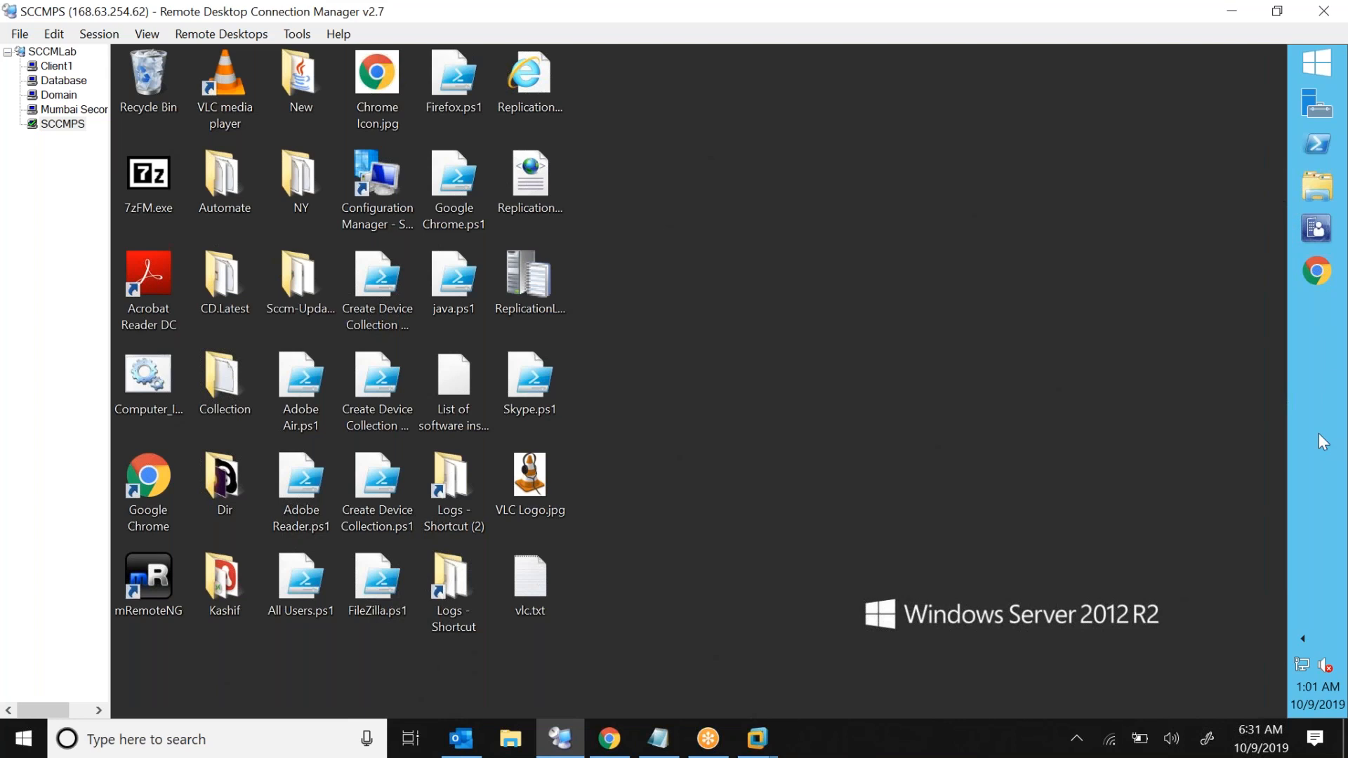
pyautogui.click(1126, 538)
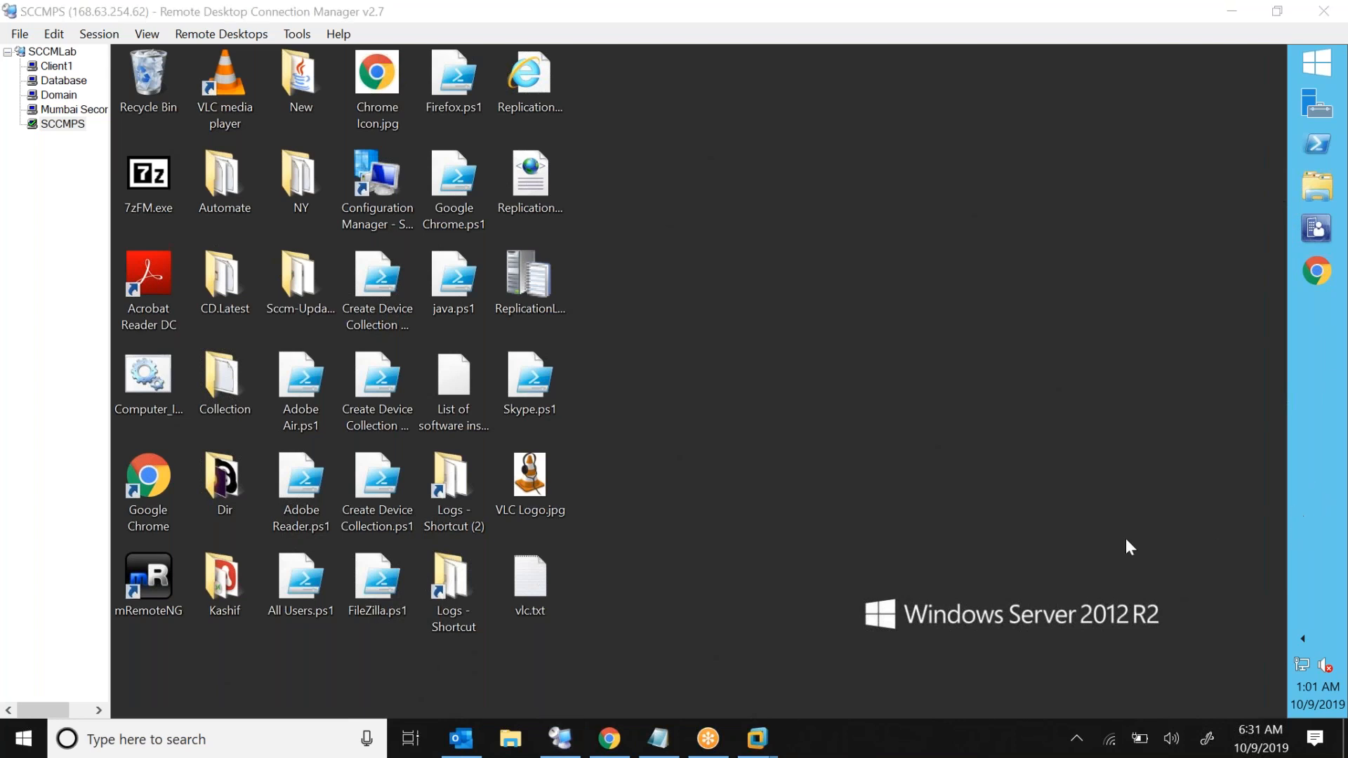
pyautogui.click(1318, 238)
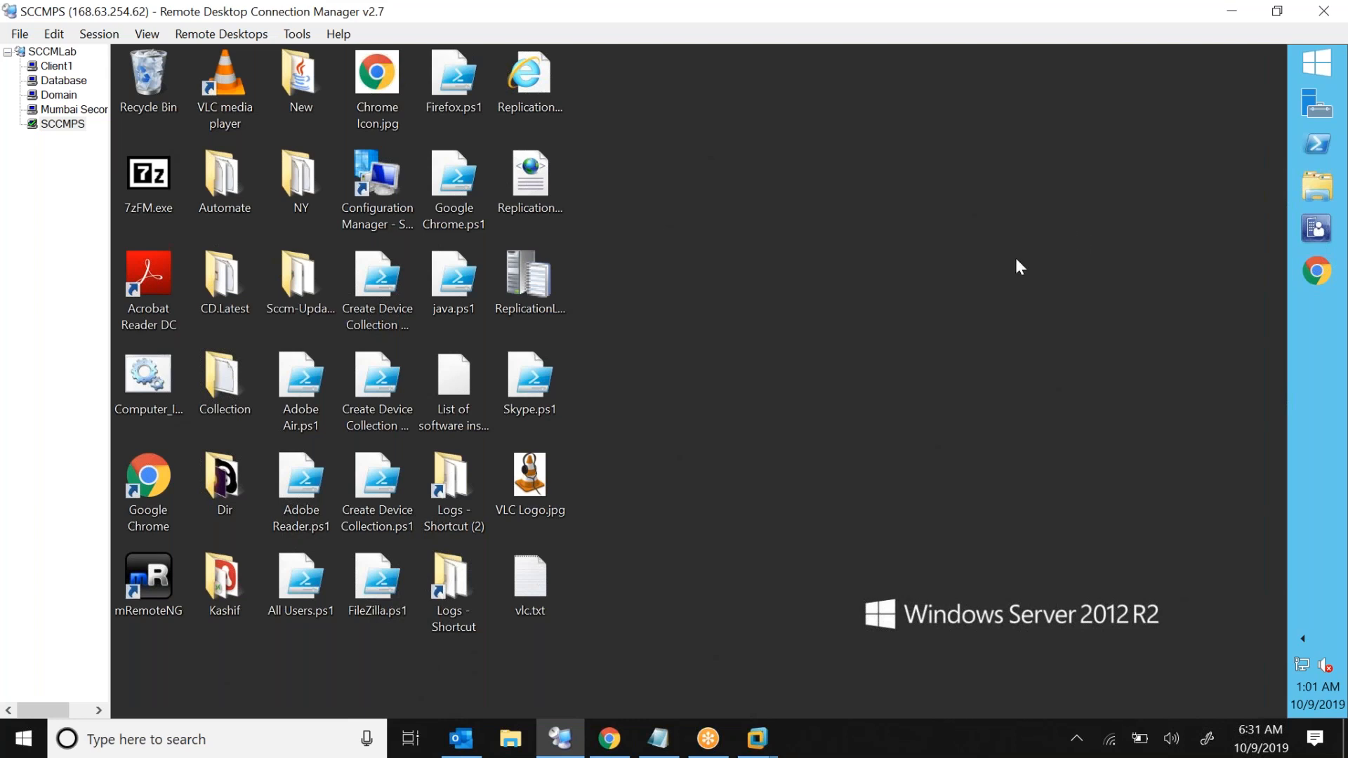
pyautogui.click(952, 254)
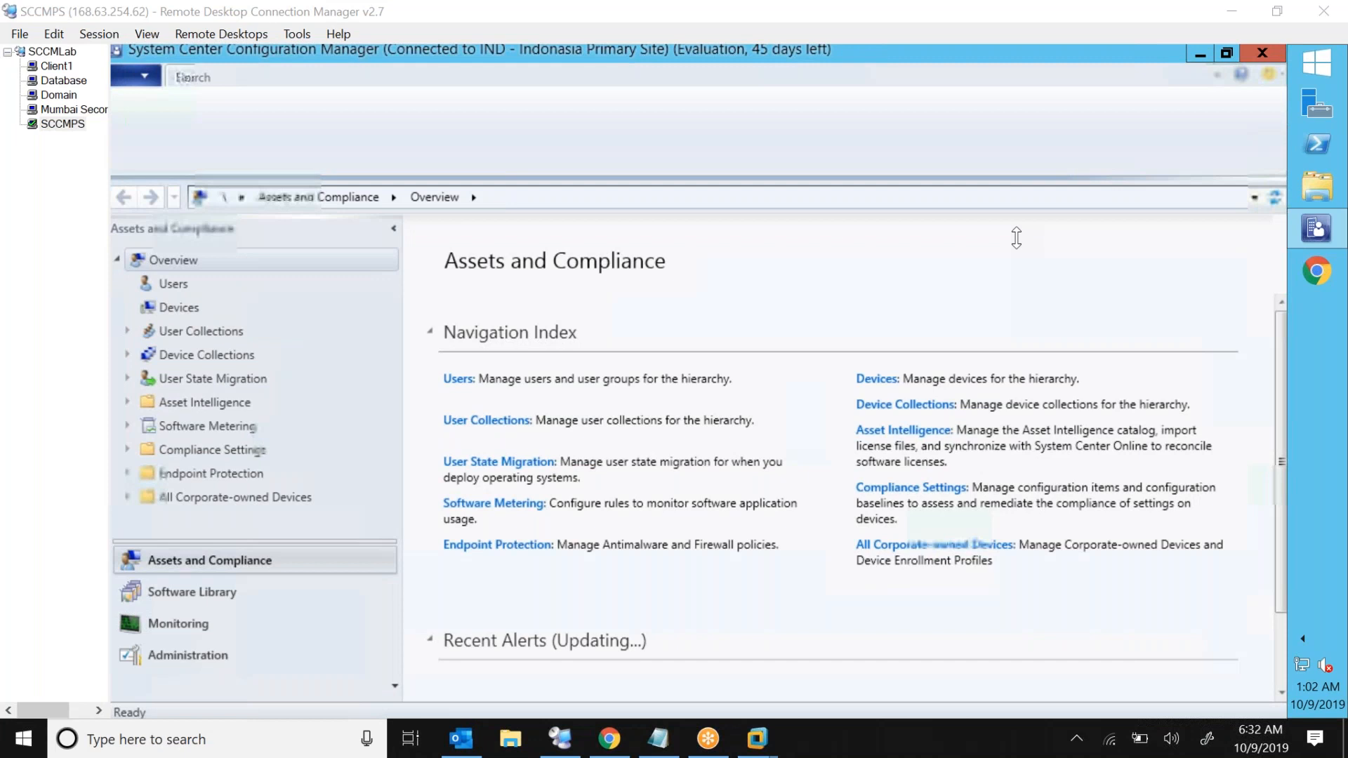
# Open the Site Maintenance task list of the IND - Indonesia Primary Site, review it, and cancel without changes
pyautogui.click(203, 655)
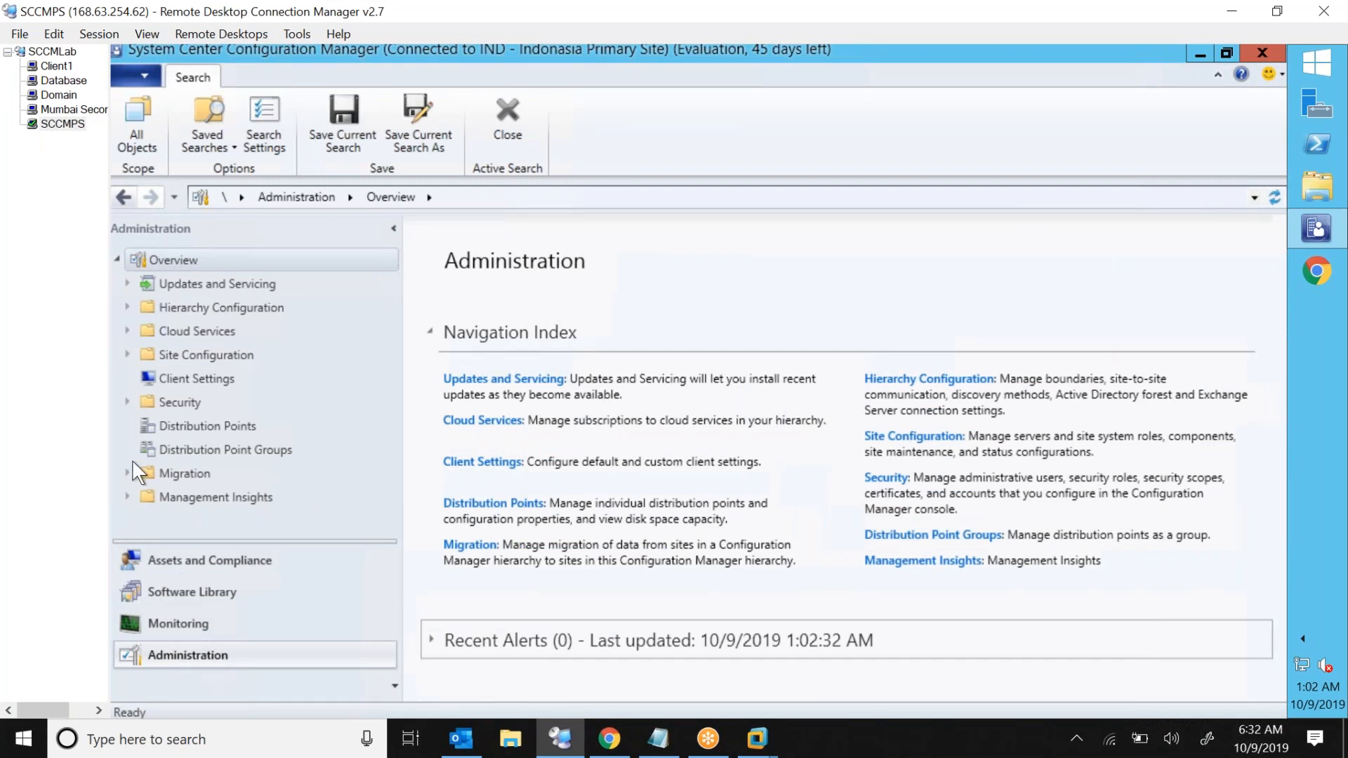
pyautogui.click(128, 354)
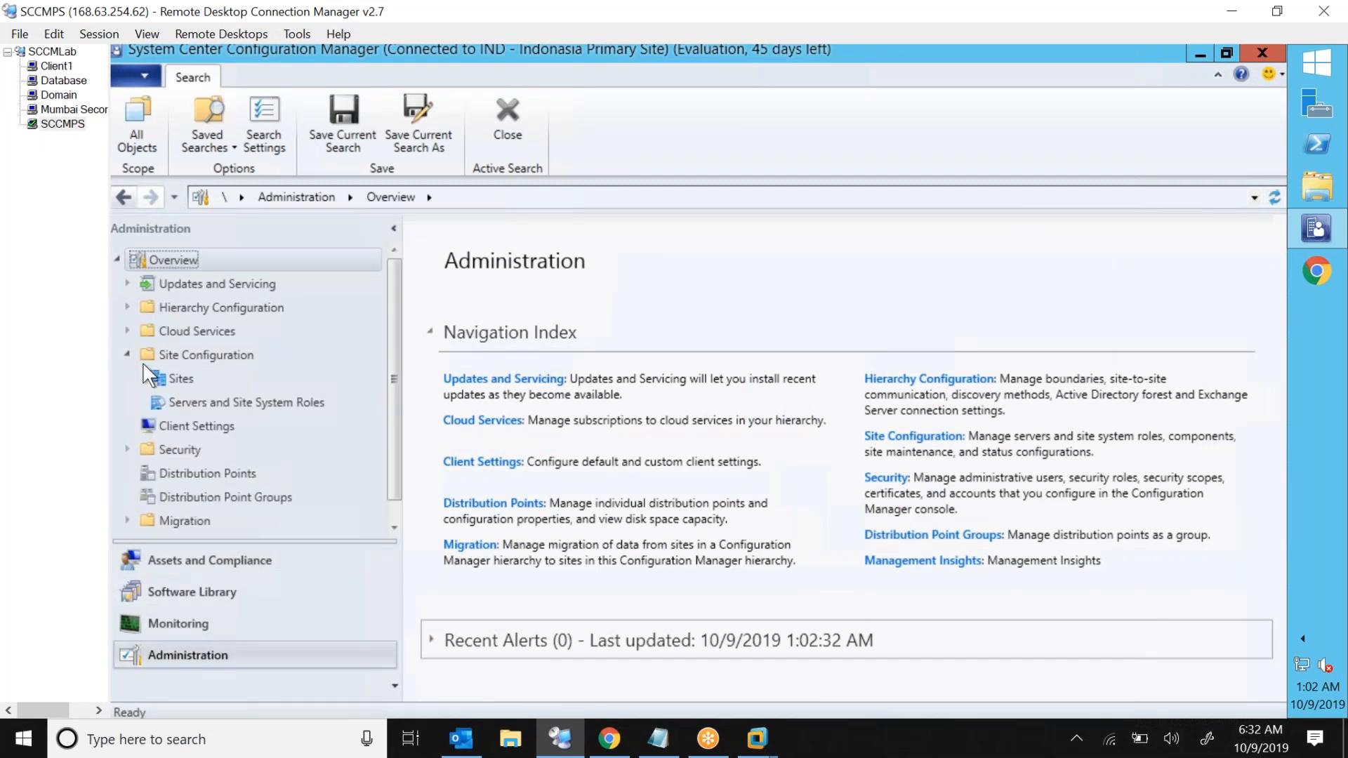
pyautogui.click(198, 377)
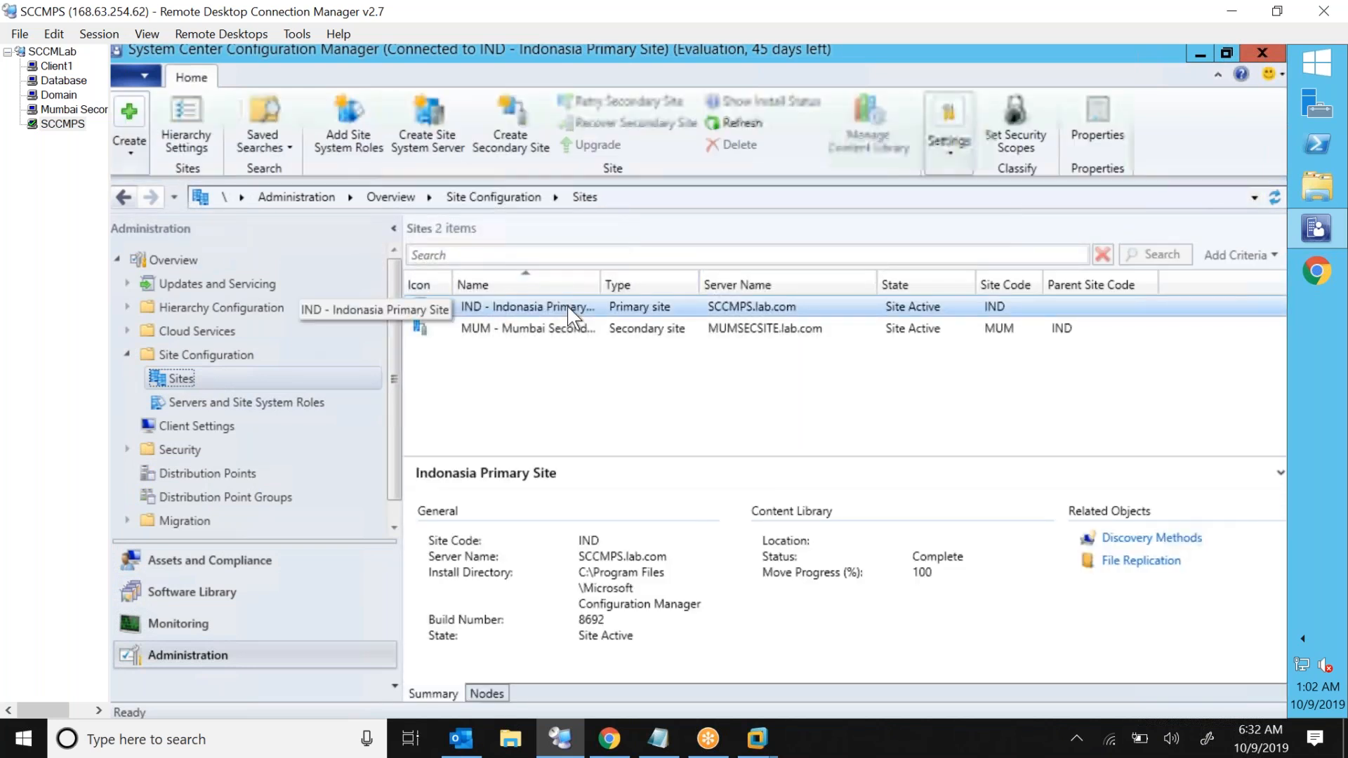
pyautogui.click(570, 311)
pyautogui.rightClick(570, 311)
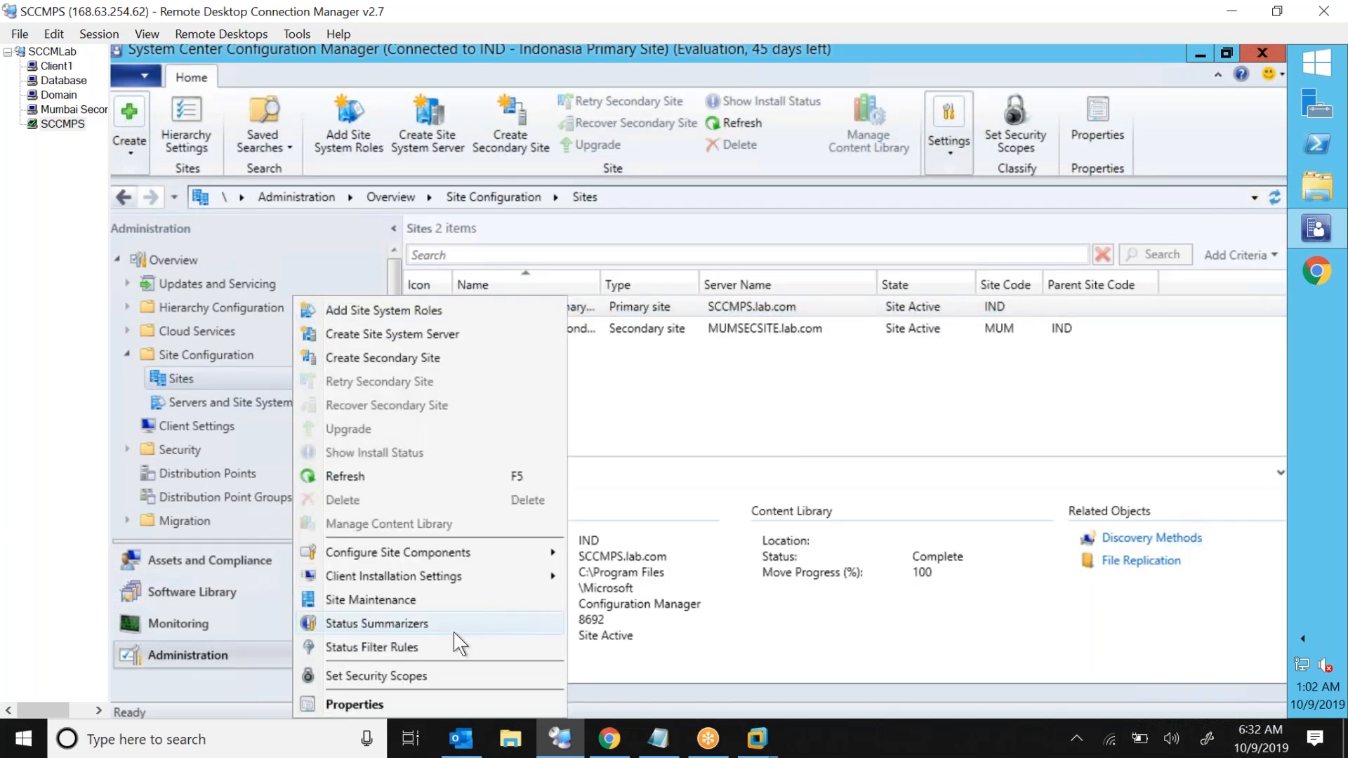
pyautogui.click(477, 603)
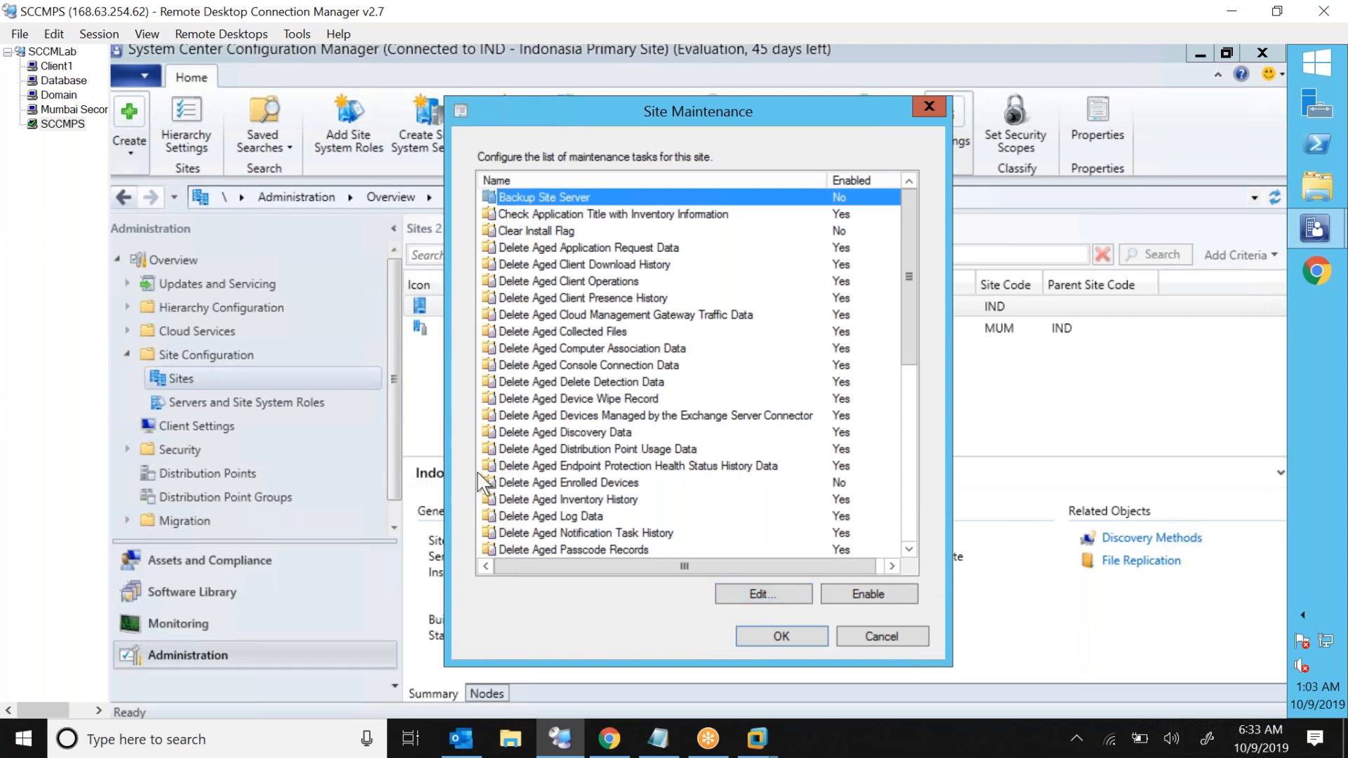
pyautogui.click(723, 465)
pyautogui.click(846, 634)
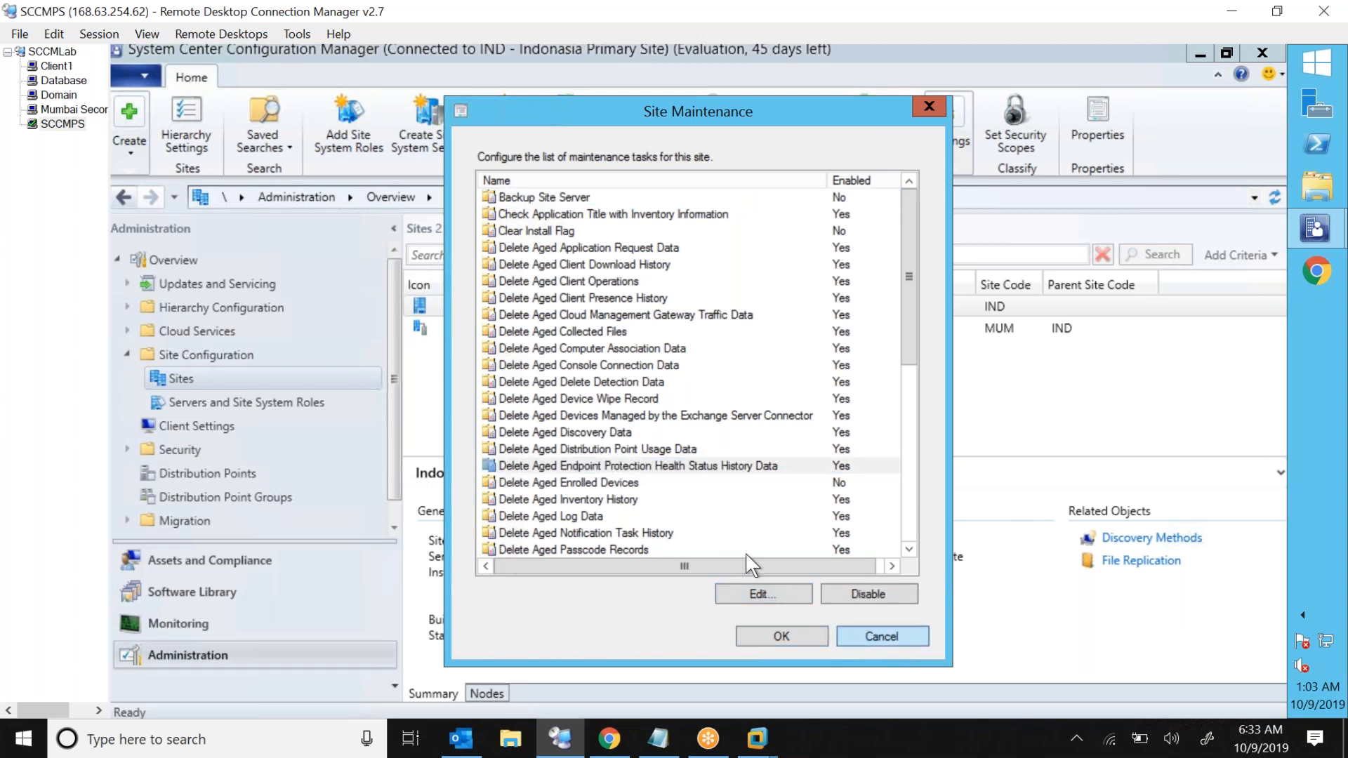
# Switch to the Domain server session, close Server Manager, and open File Explorer
pyautogui.click(59, 95)
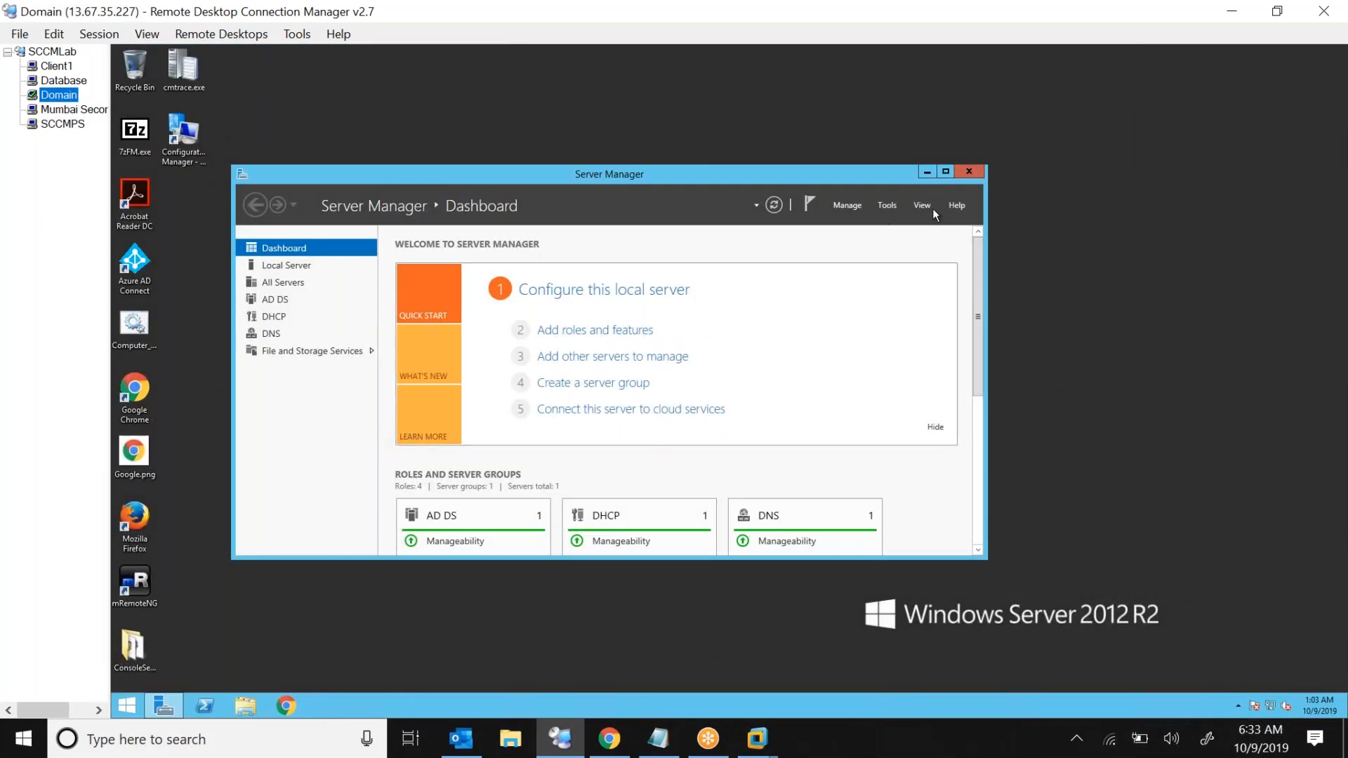
pyautogui.click(969, 171)
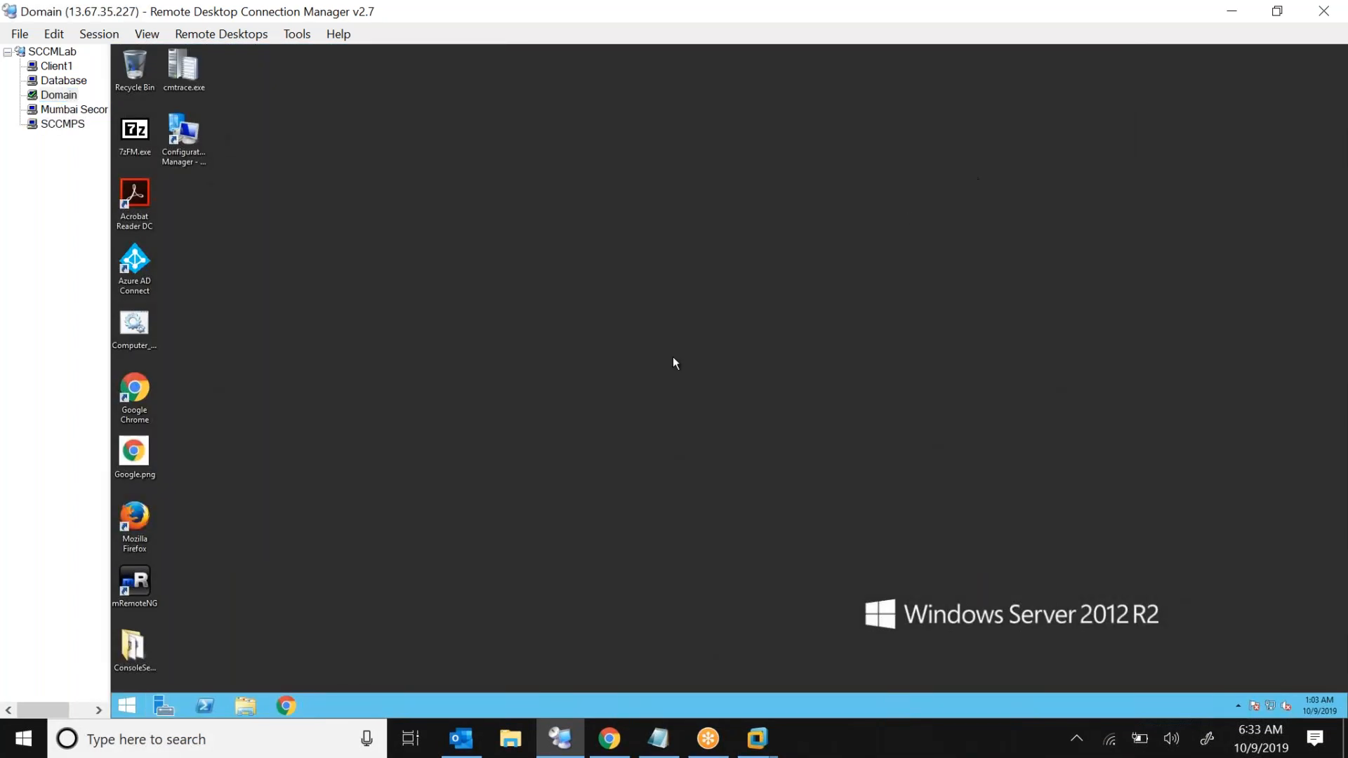
pyautogui.click(242, 705)
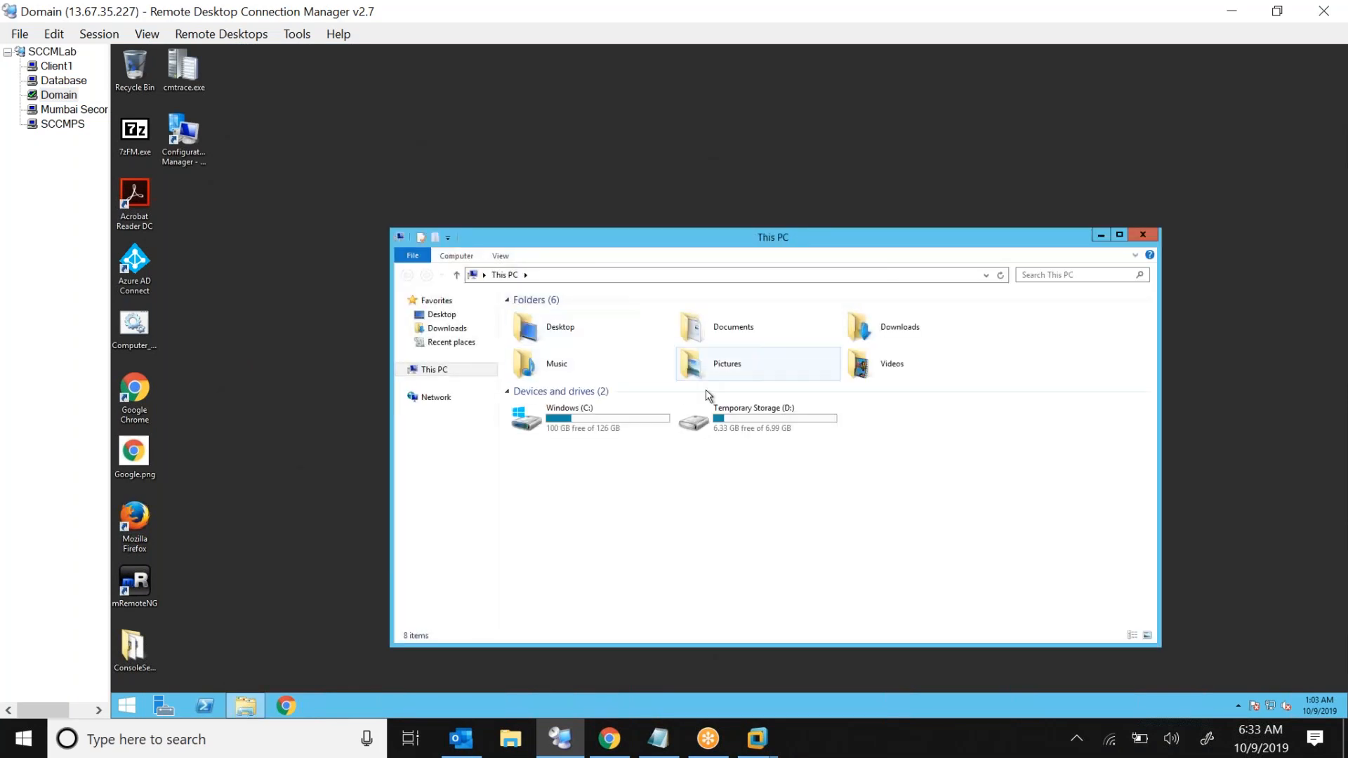
# Browse to the INDBackup folder inside C:\SCCM AND DB Backup
pyautogui.doubleClick(596, 421)
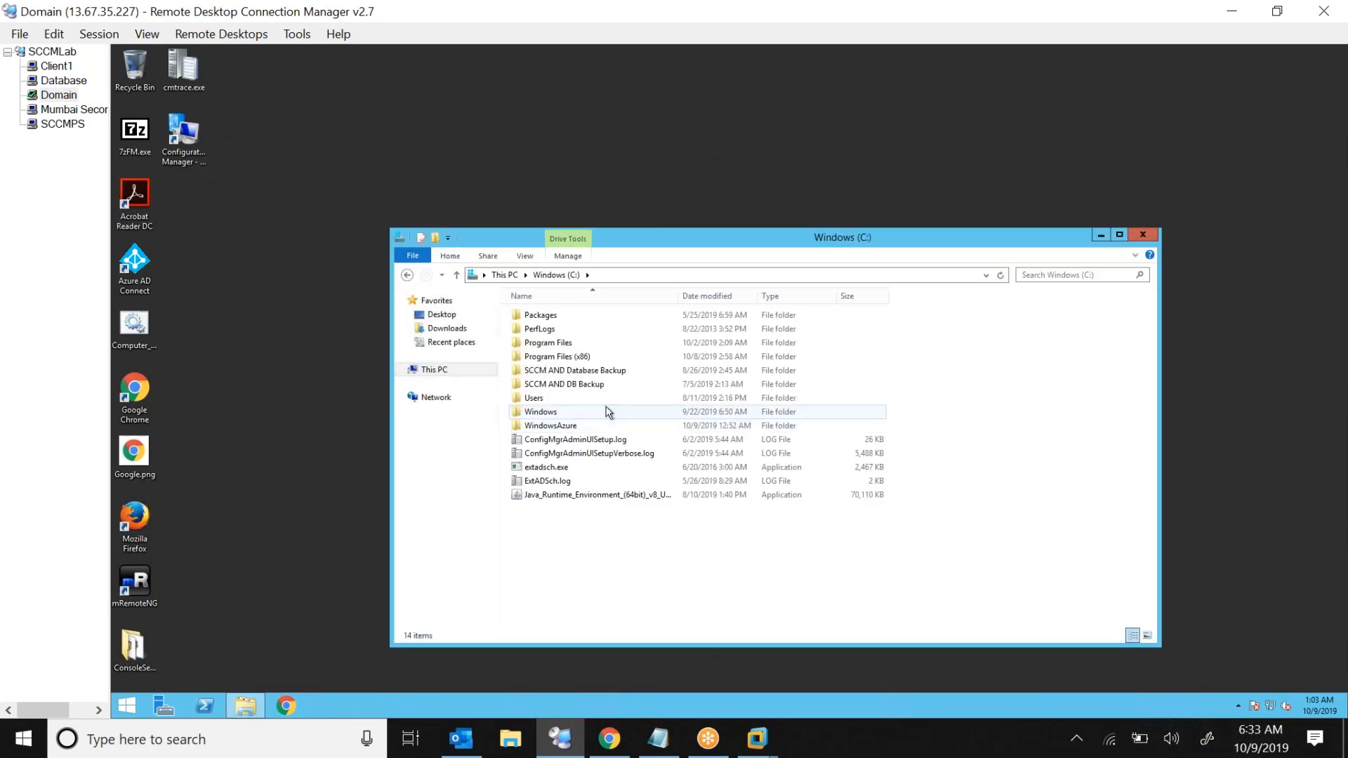
pyautogui.doubleClick(580, 384)
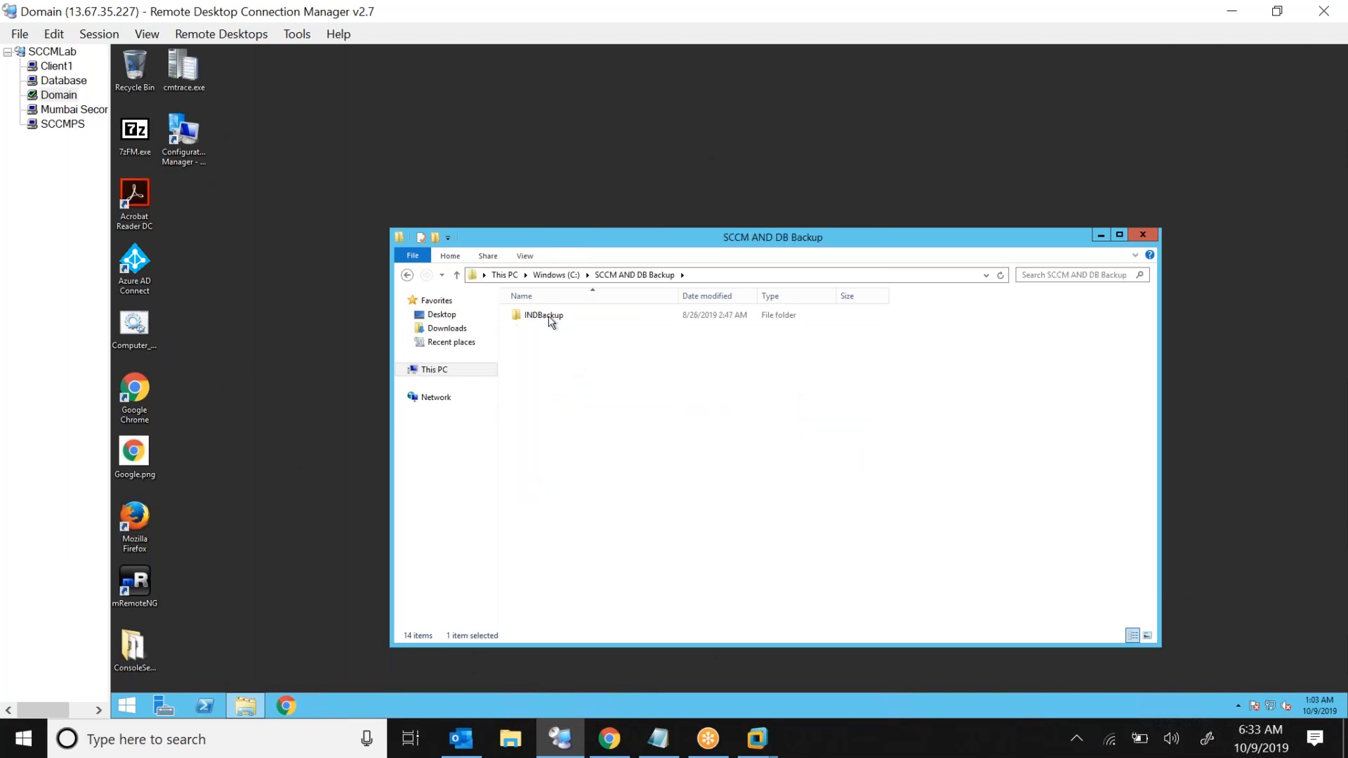
pyautogui.doubleClick(544, 315)
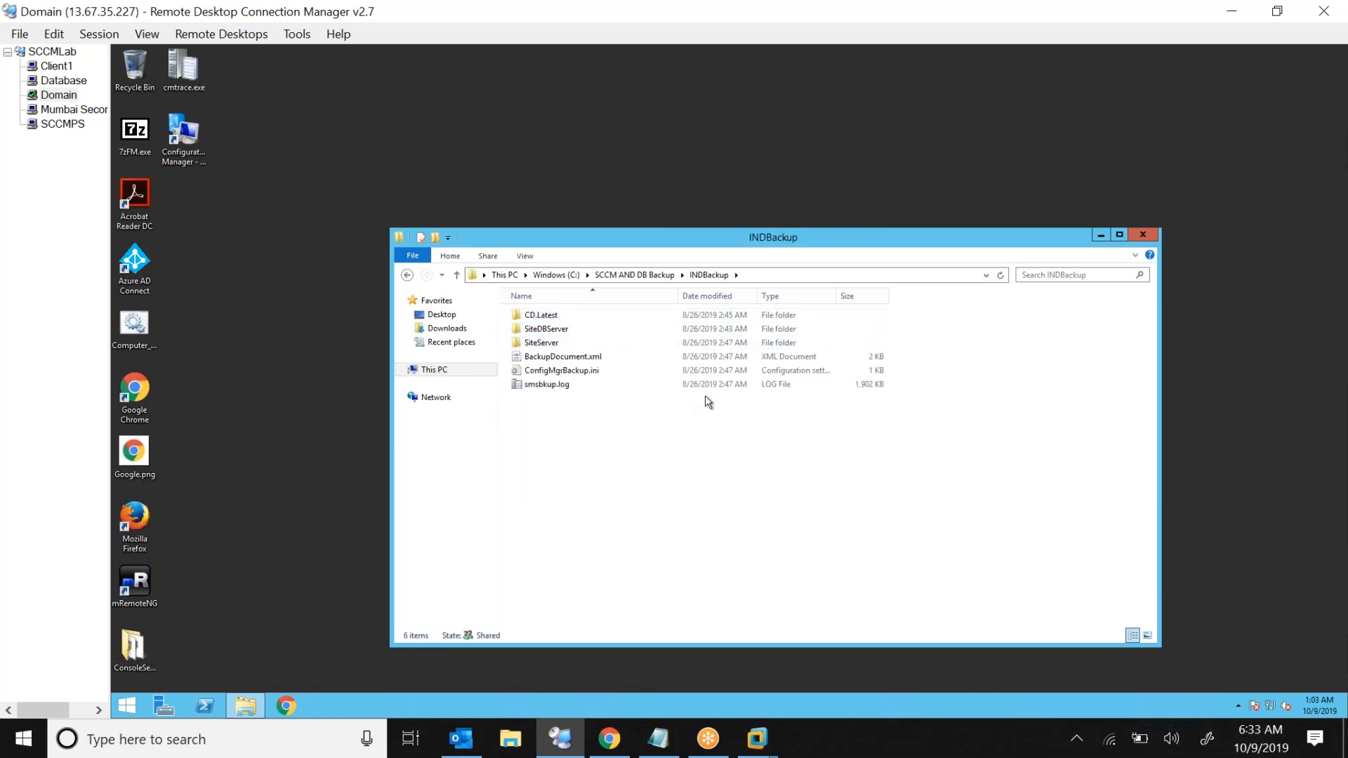
# Inspect the contents of the CD.Latest, SiteDBServer and SiteServer backup subfolders
pyautogui.click(631, 386)
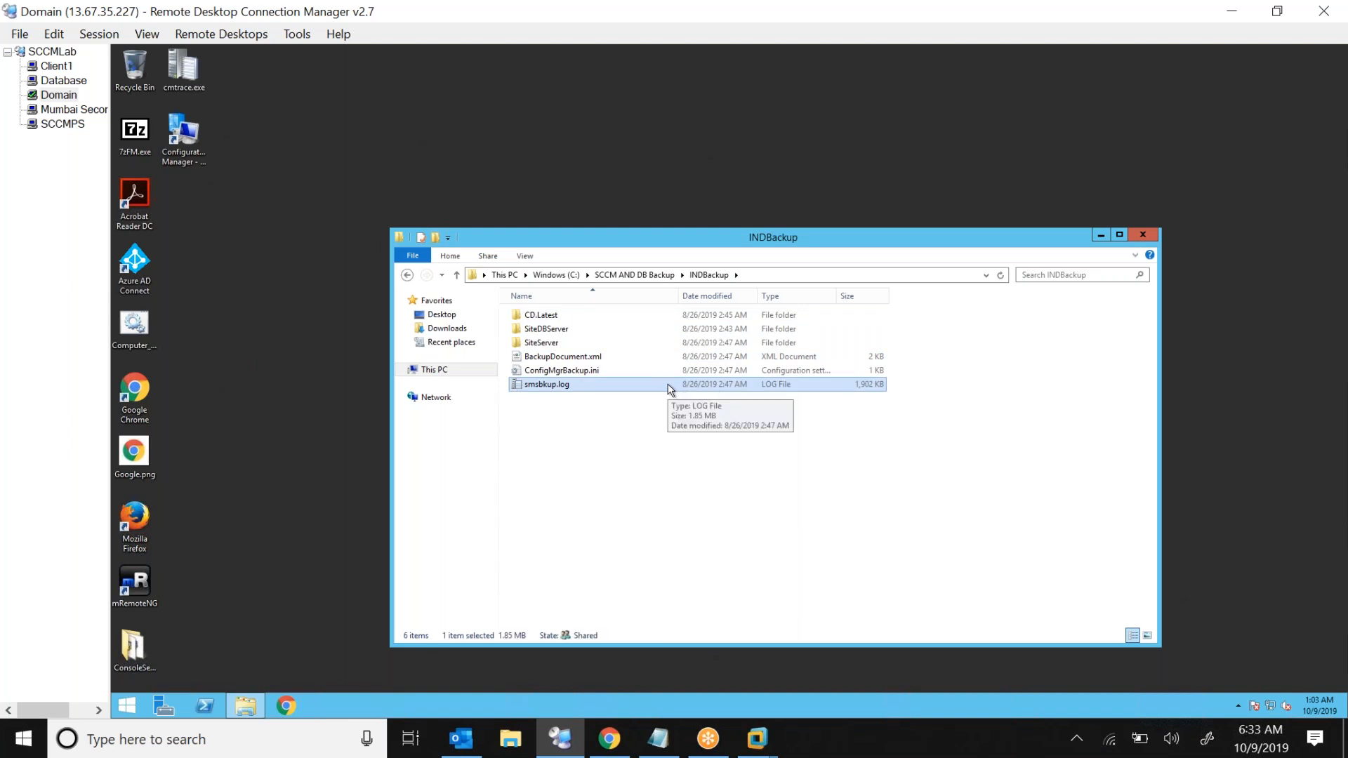
pyautogui.doubleClick(544, 317)
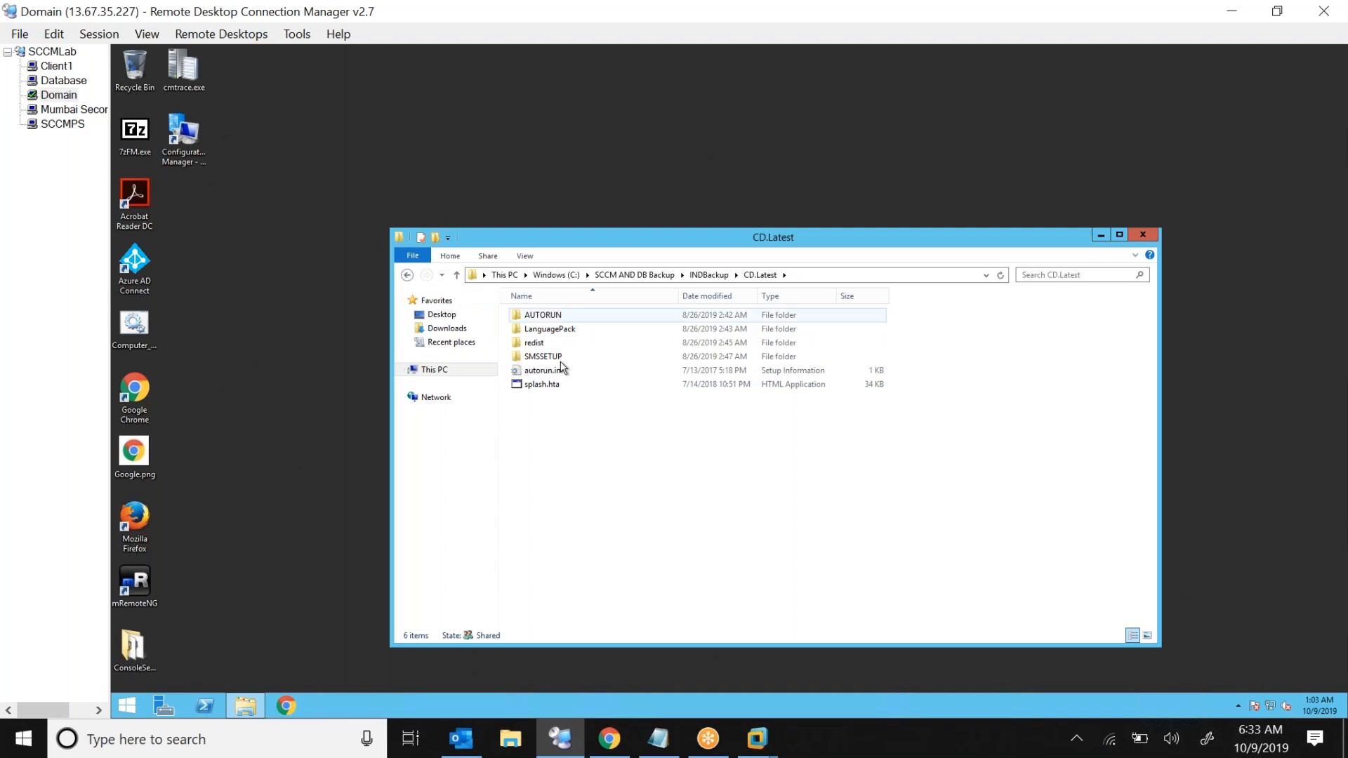
pyautogui.click(407, 275)
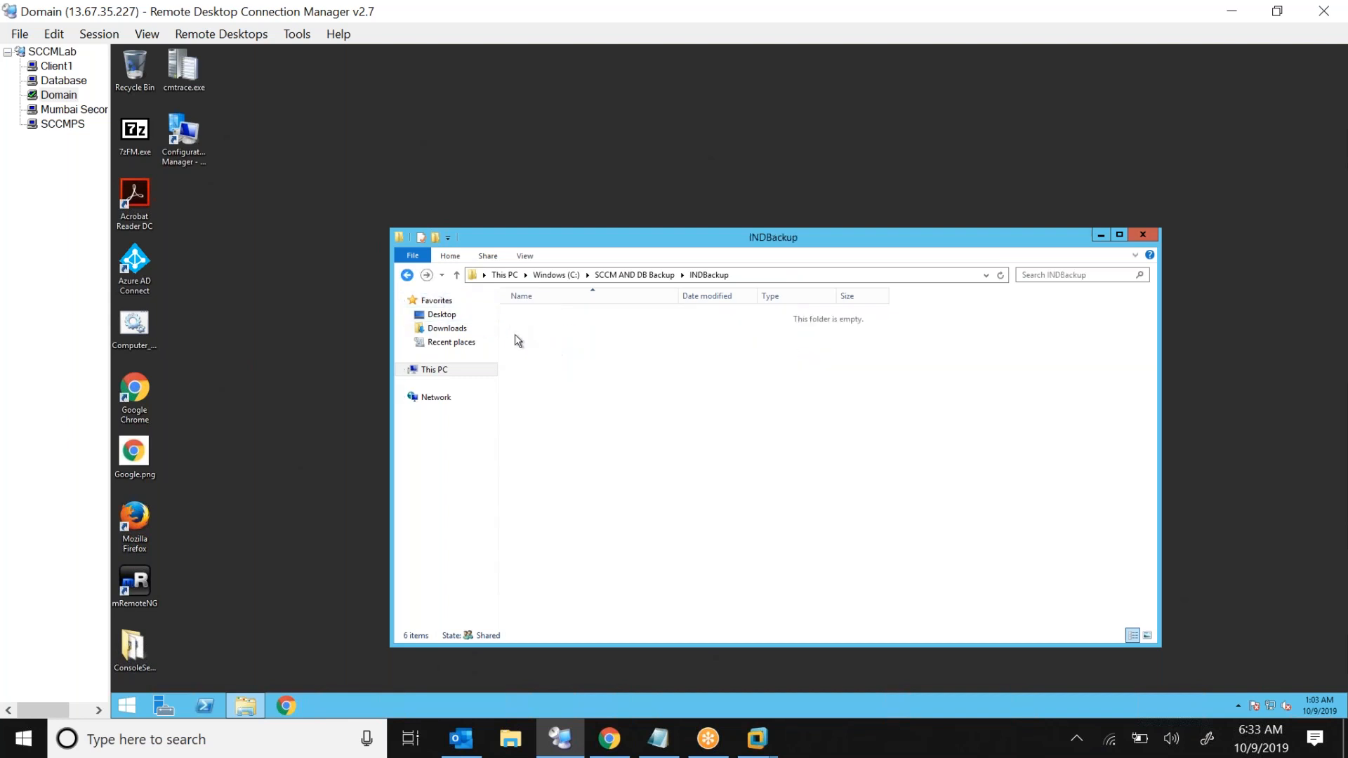
pyautogui.click(559, 330)
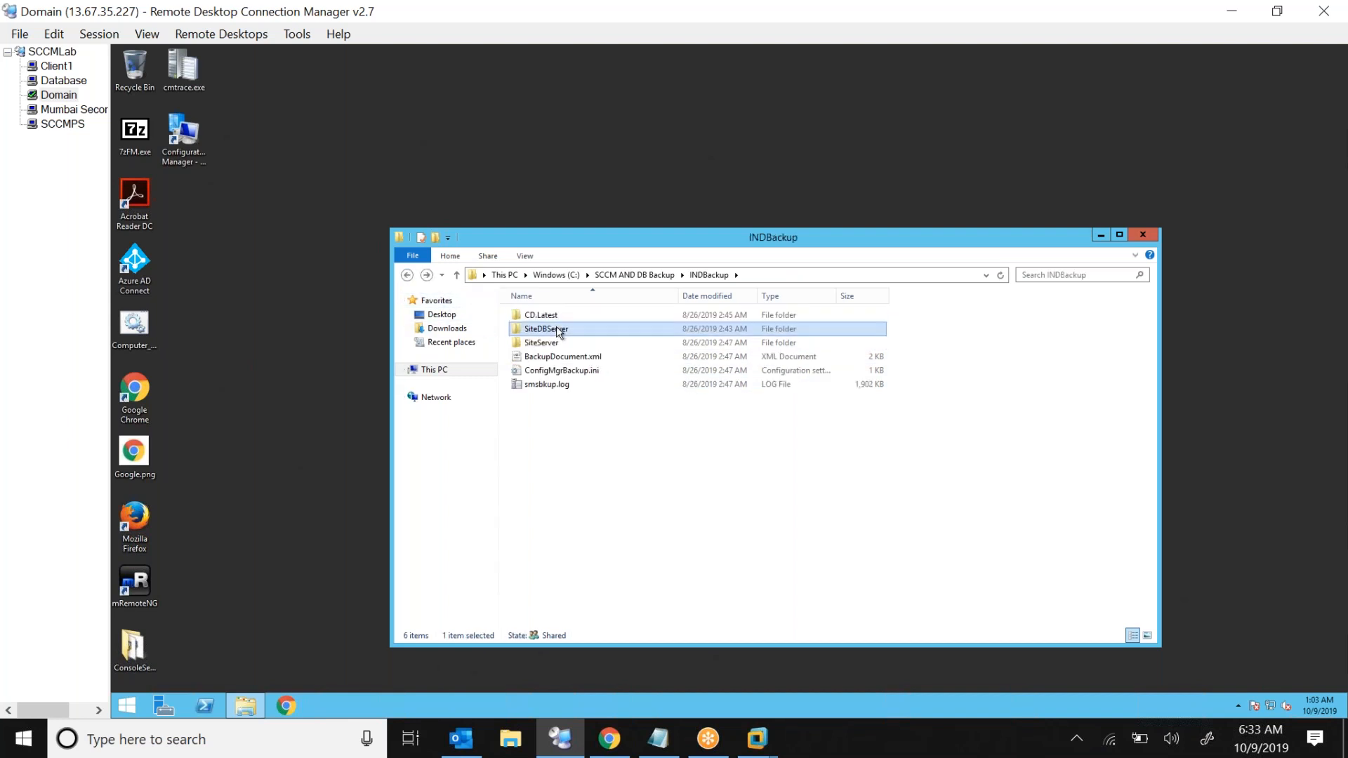
pyautogui.doubleClick(596, 331)
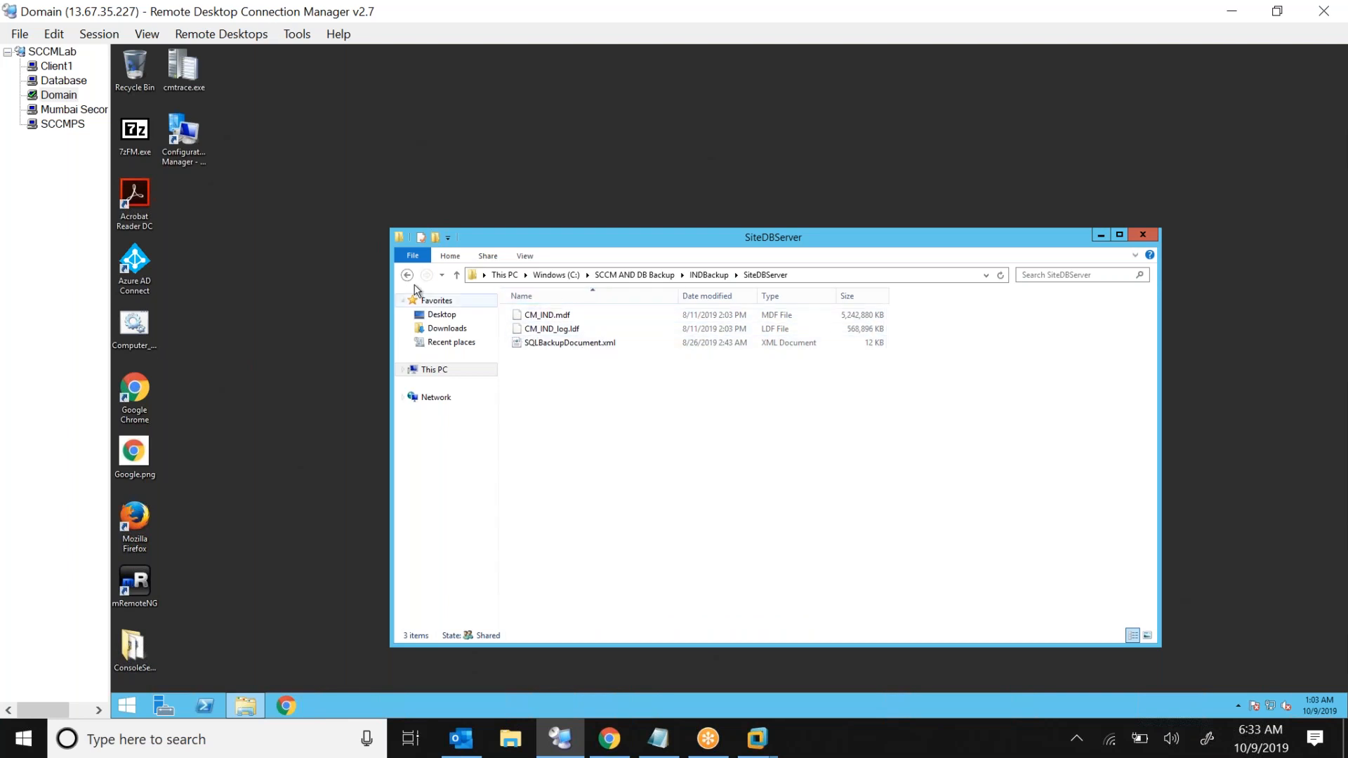
pyautogui.click(406, 275)
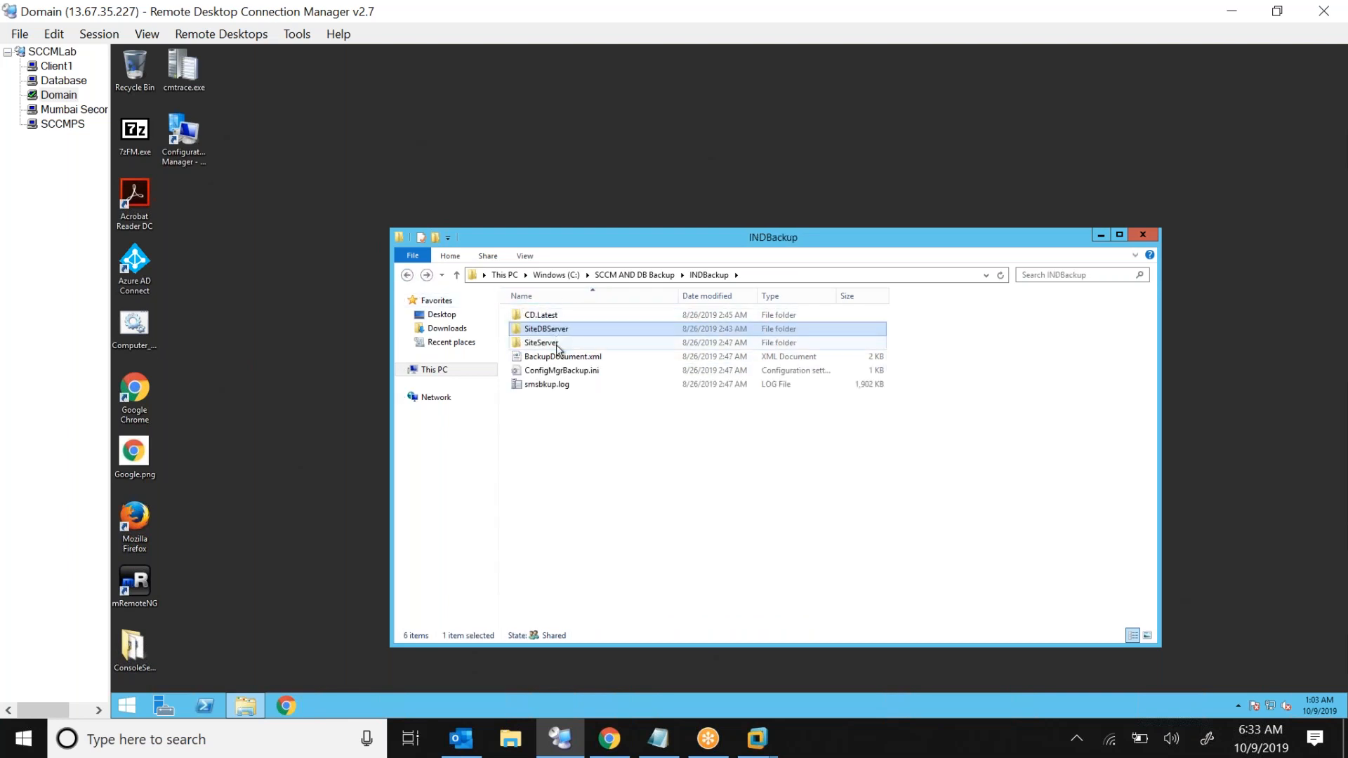
pyautogui.doubleClick(558, 344)
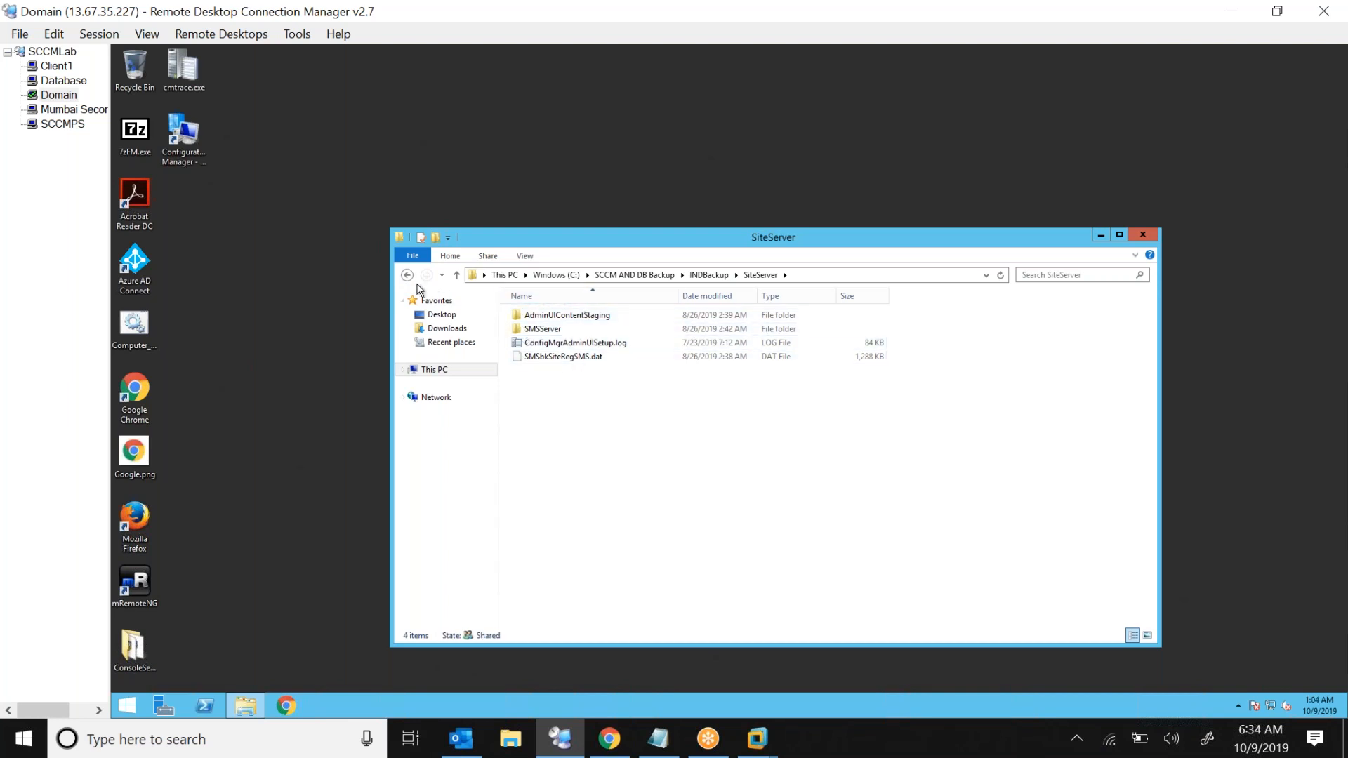
pyautogui.click(407, 275)
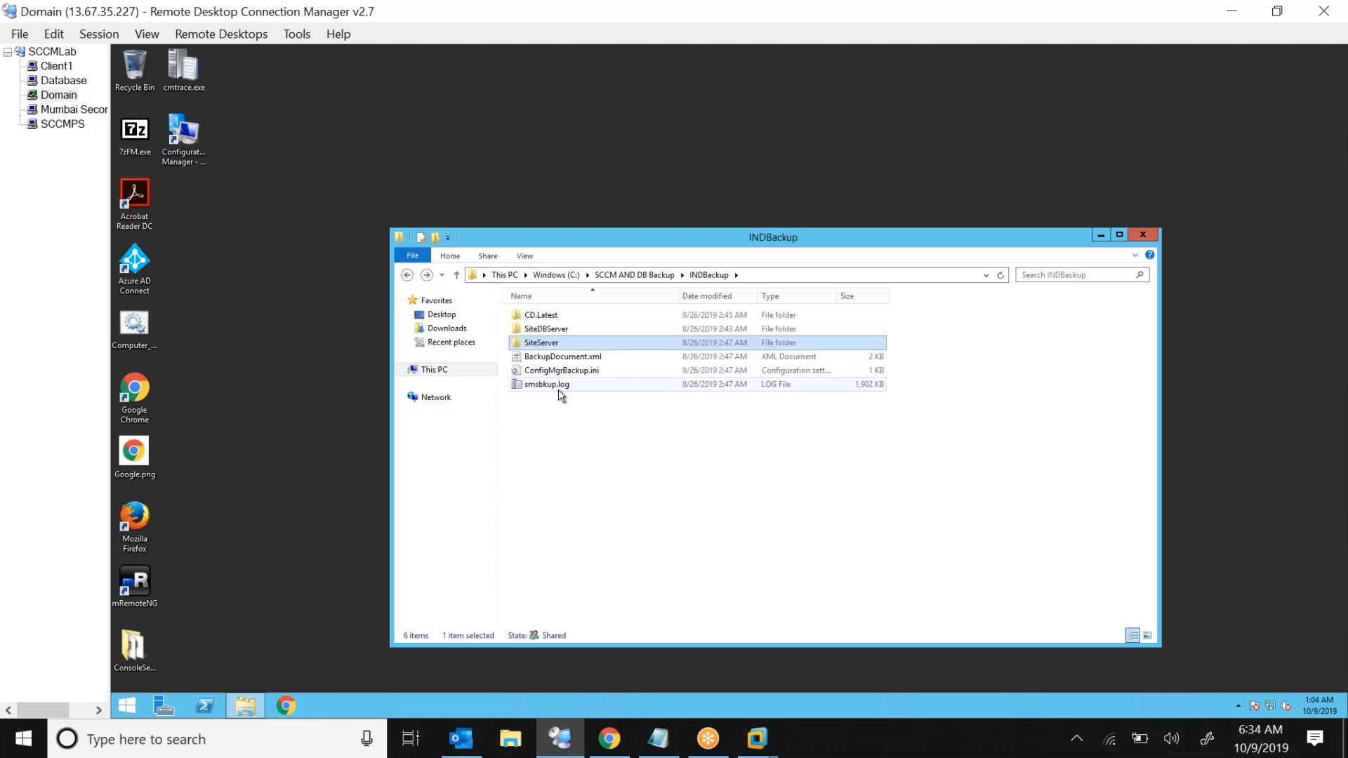
# Open smsbkup.log in the trace log tool, examine the backup completion entry, and close the tool
pyautogui.click(577, 386)
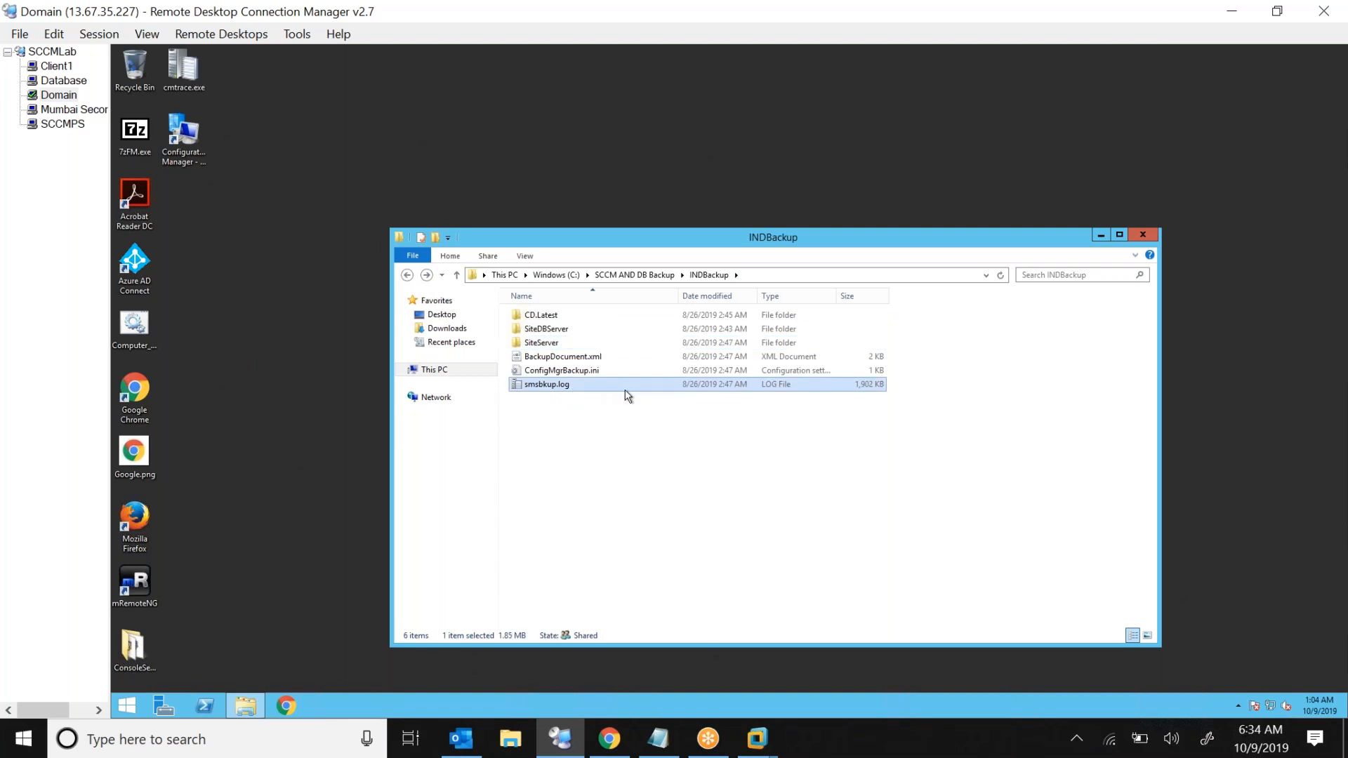
pyautogui.doubleClick(625, 386)
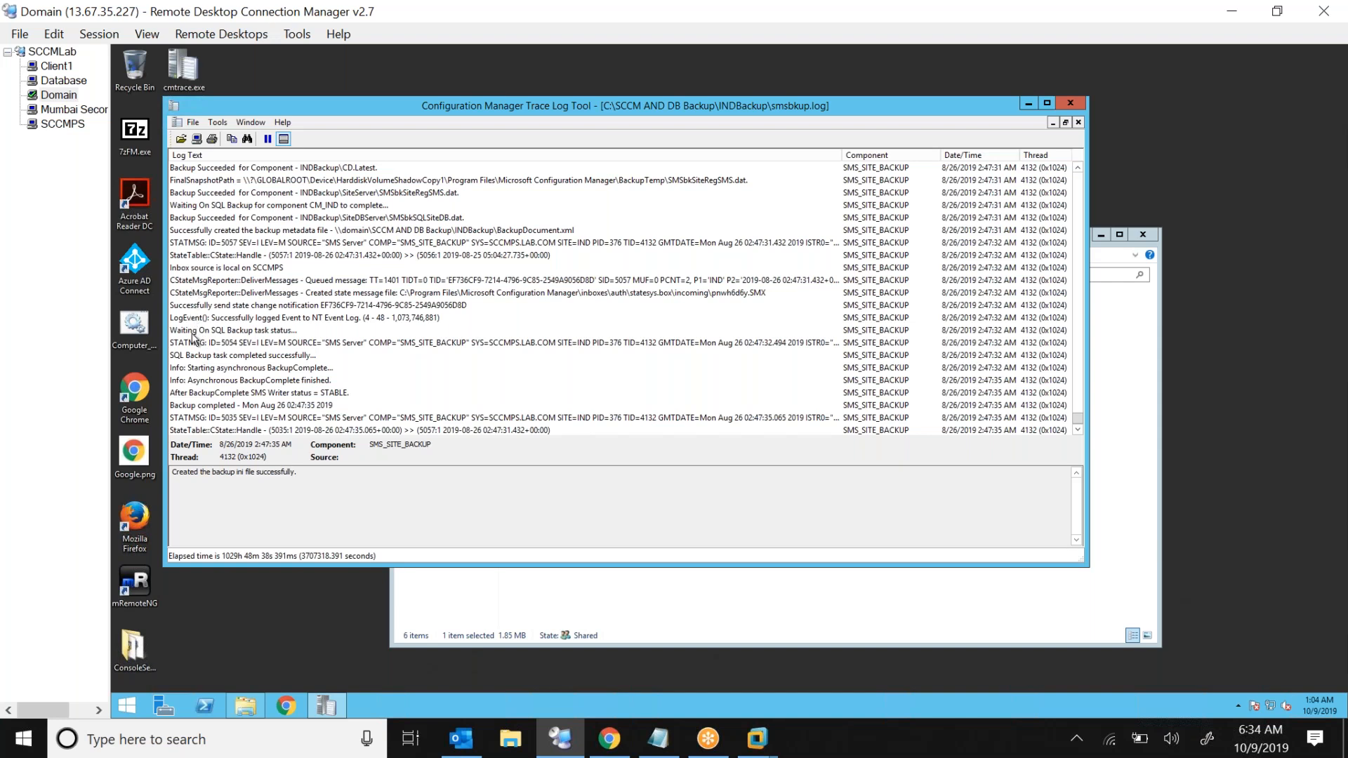
pyautogui.click(194, 407)
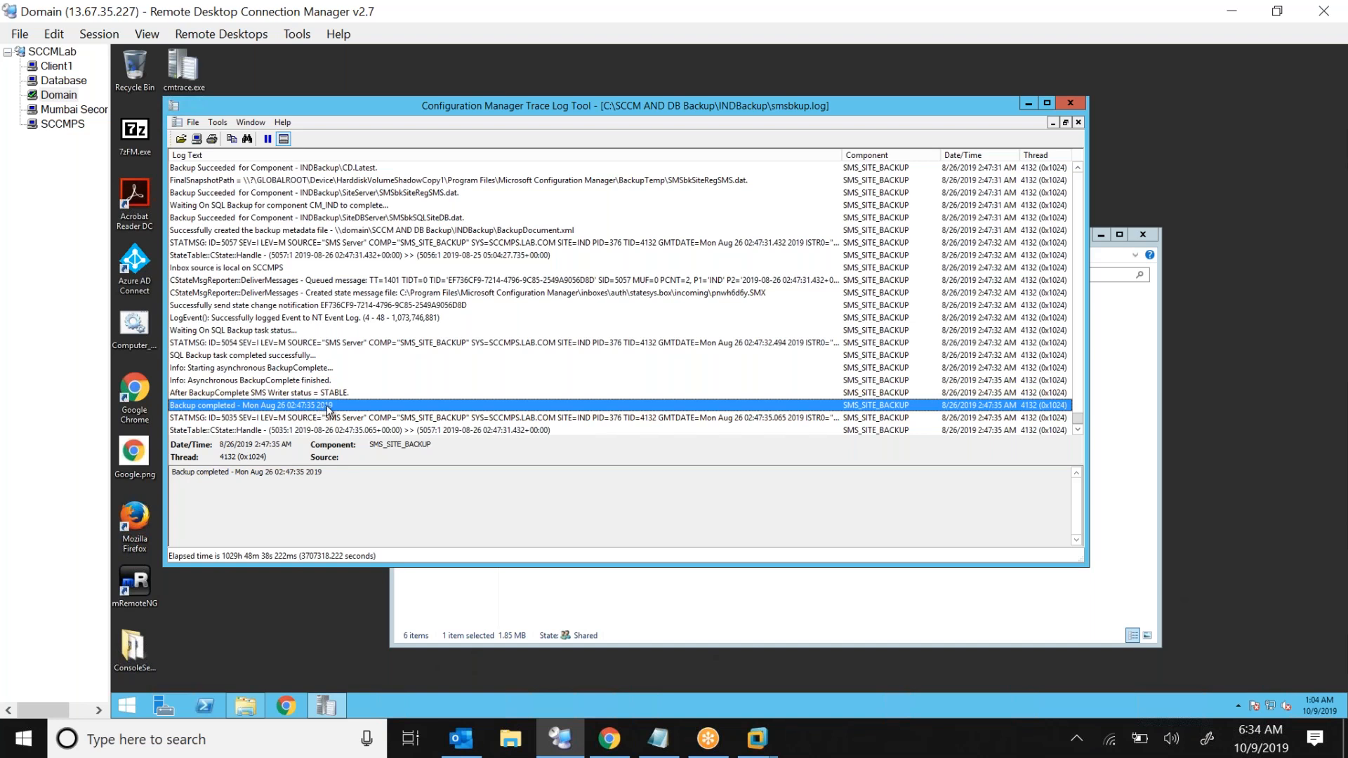
pyautogui.click(1075, 105)
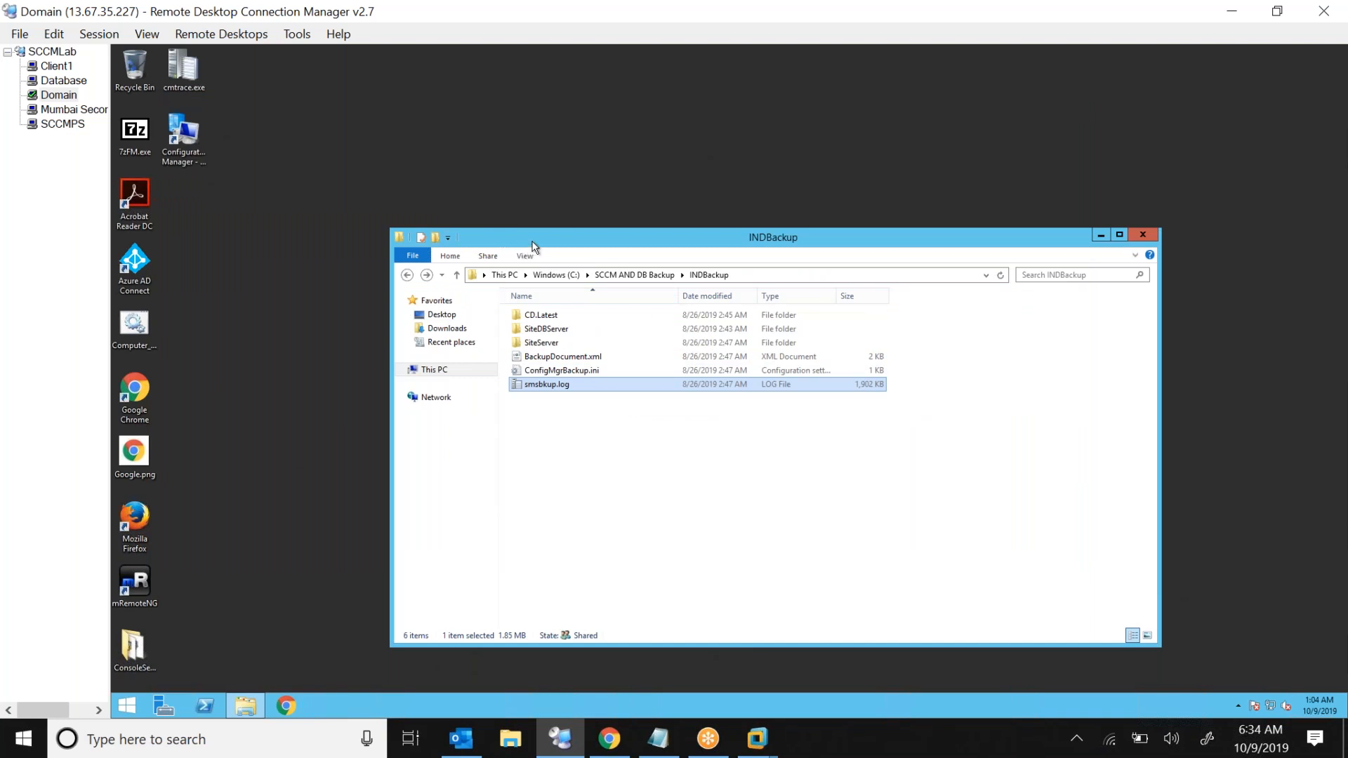
# Move the INDBackup Explorer window up and dismiss the Dell Update notification
pyautogui.moveTo(516, 238); pyautogui.dragTo(409, 171)
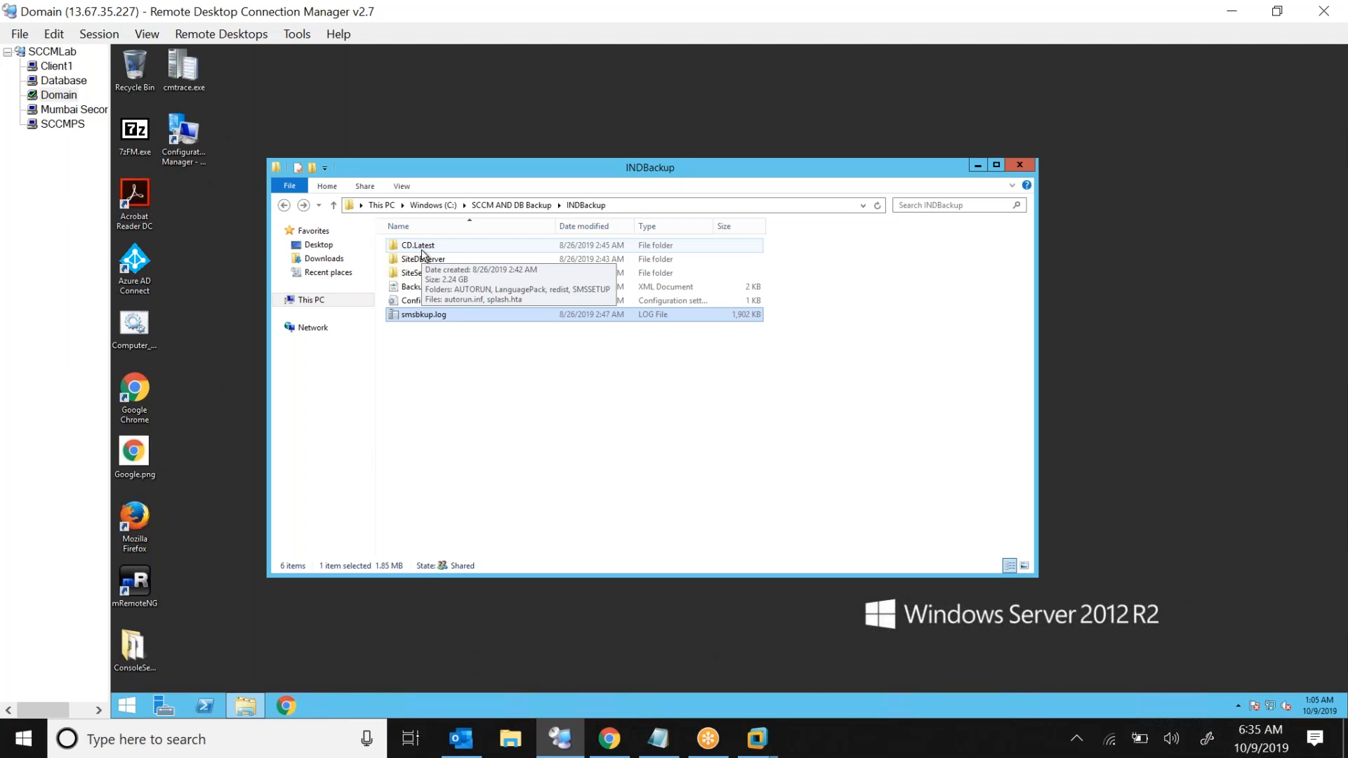
pyautogui.click(442, 383)
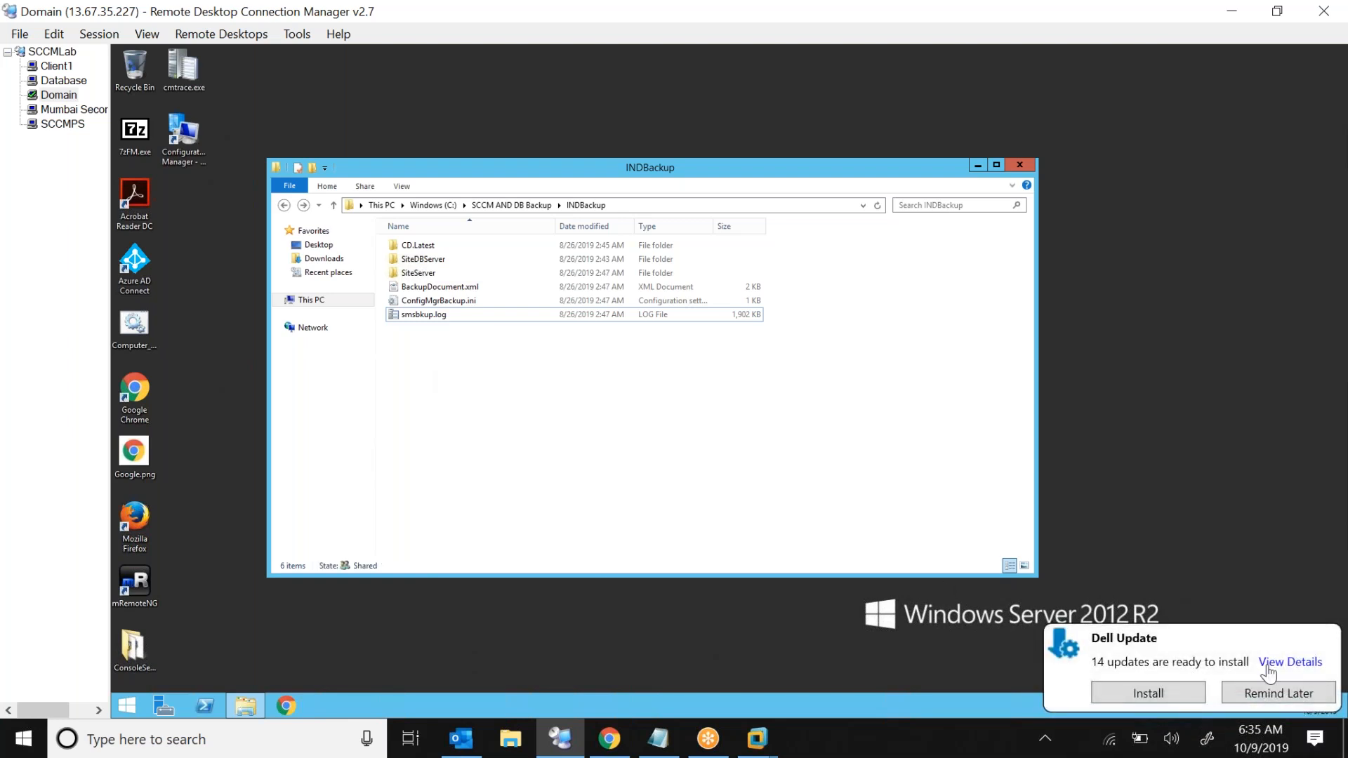
pyautogui.click(1267, 694)
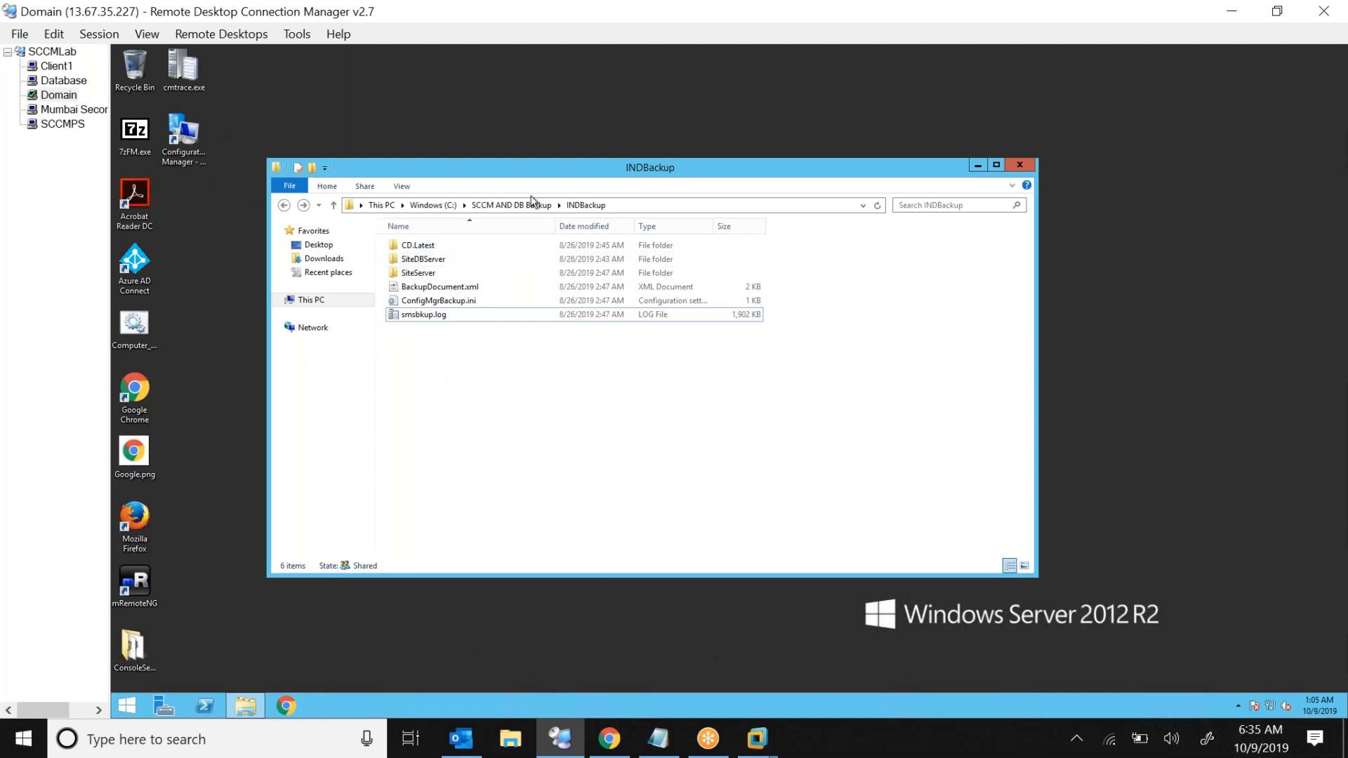
# Go up to the SCCM AND DB Backup folder and select the INDBackup folder
pyautogui.click(501, 205)
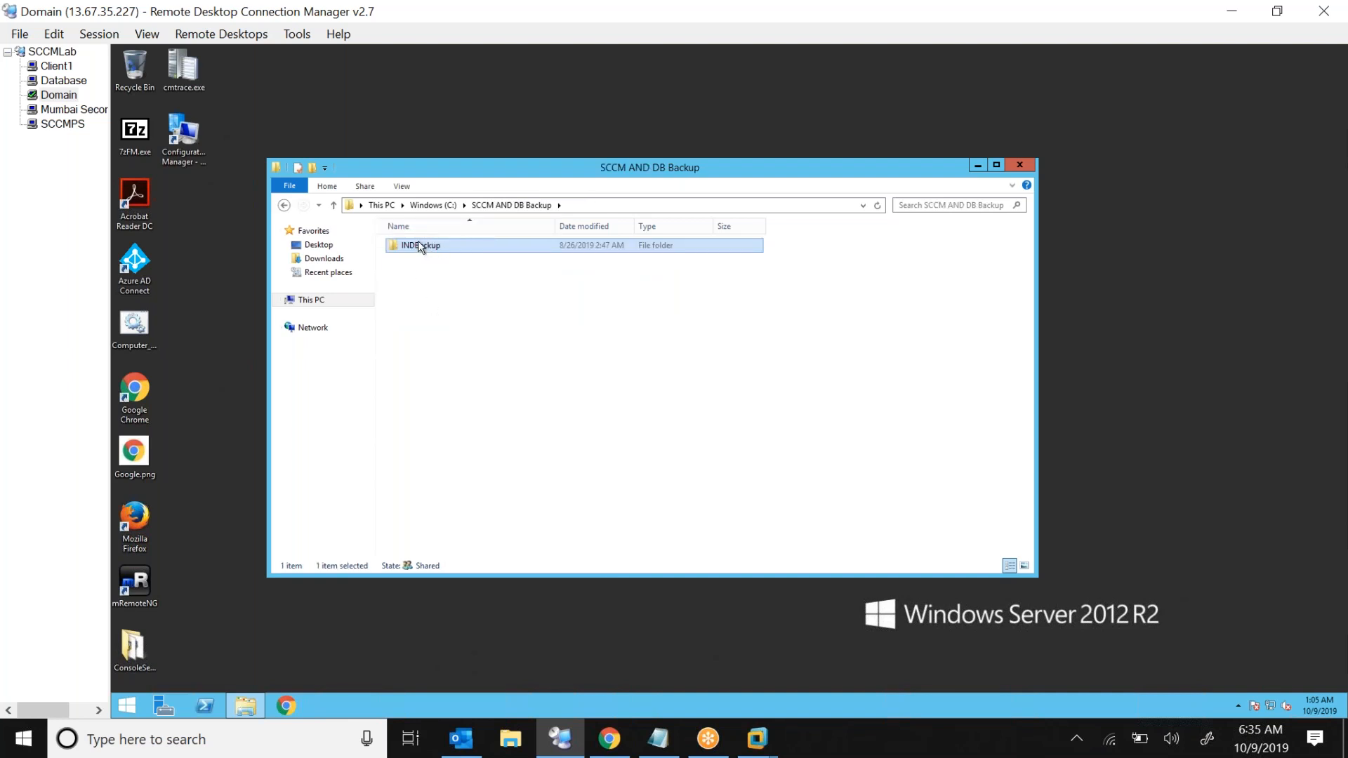
pyautogui.click(473, 308)
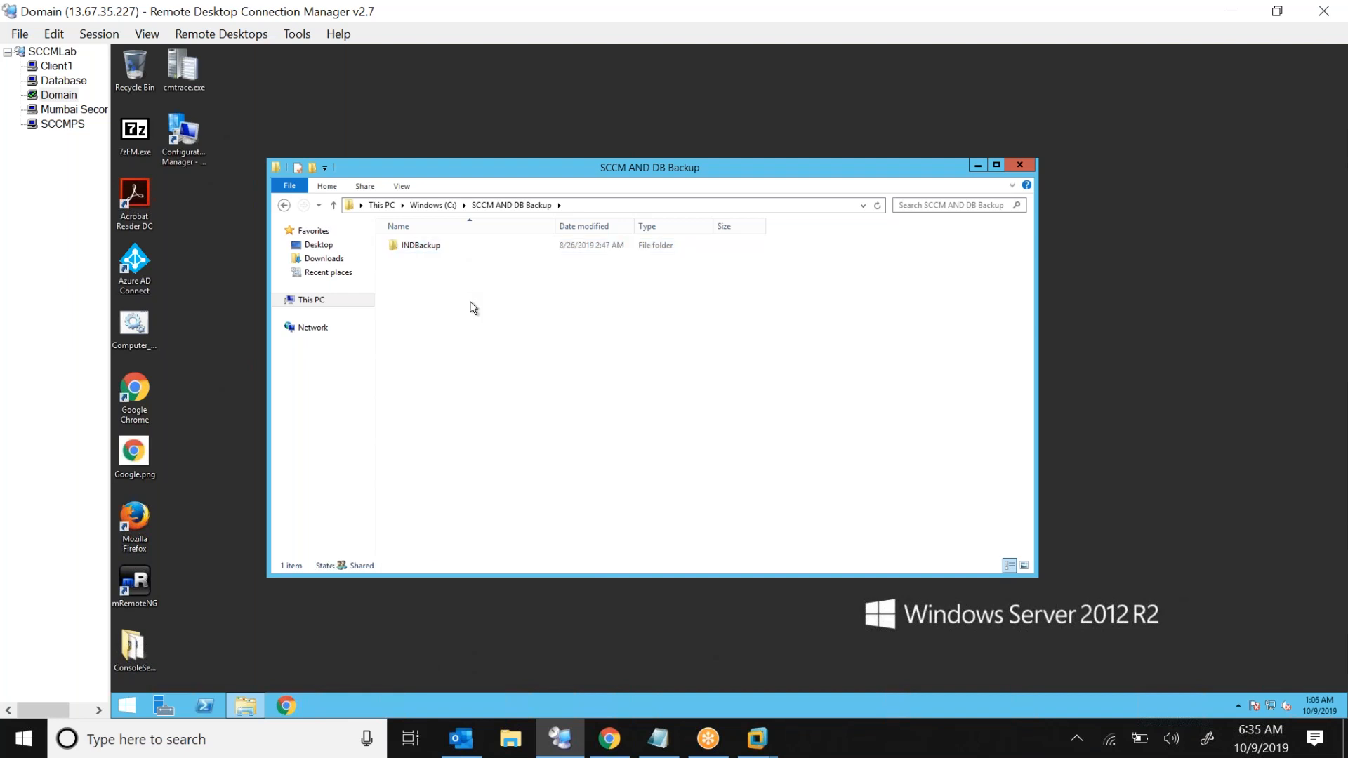
pyautogui.click(514, 252)
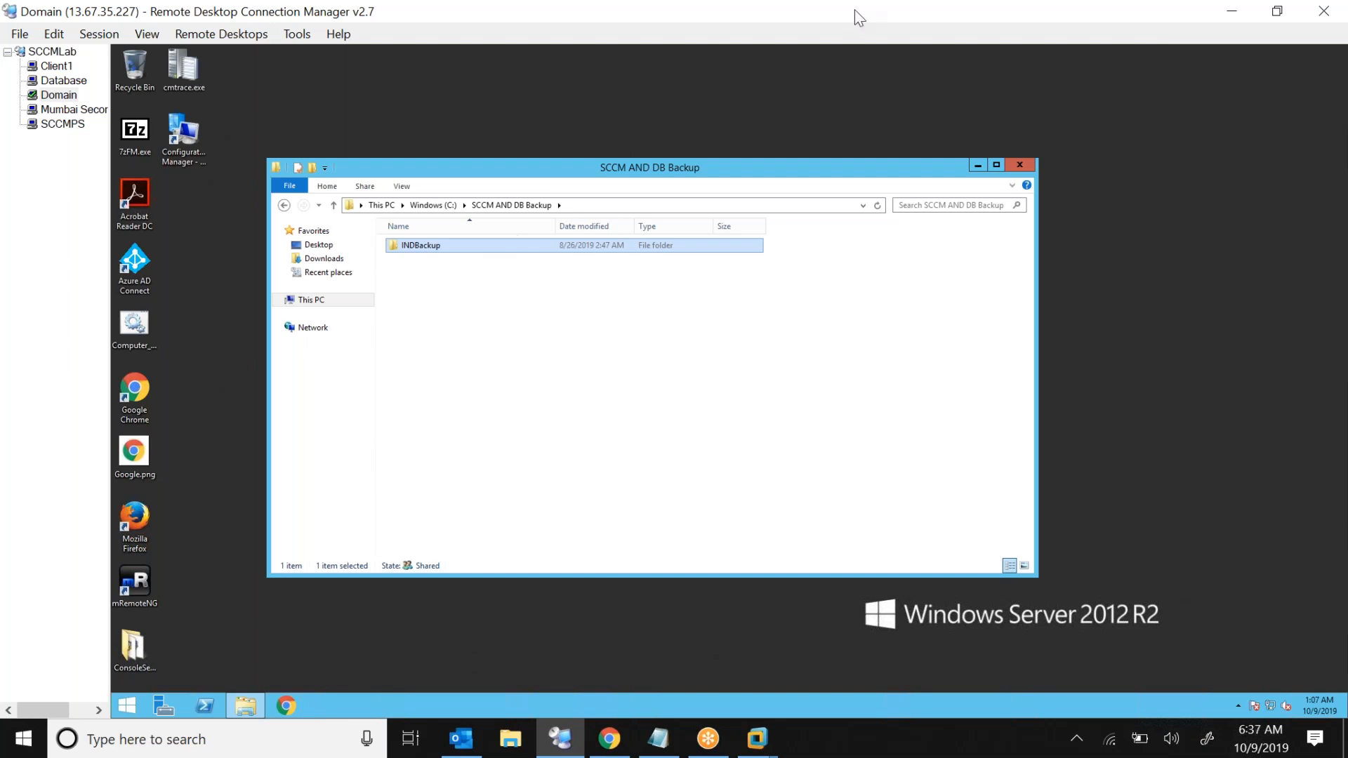
pyautogui.click(1114, 336)
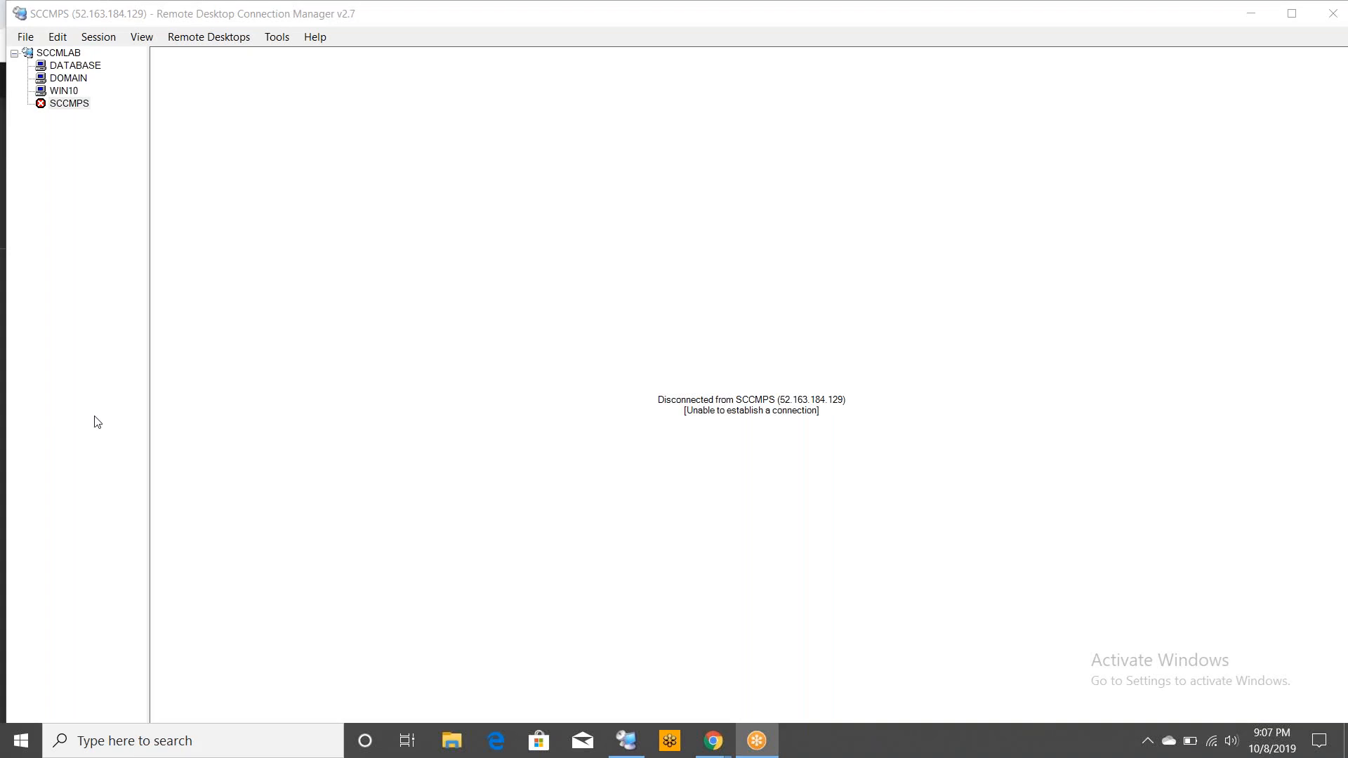
# Try to connect to the SCCMPS server
pyautogui.rightClick(68, 107)
pyautogui.click(100, 114)
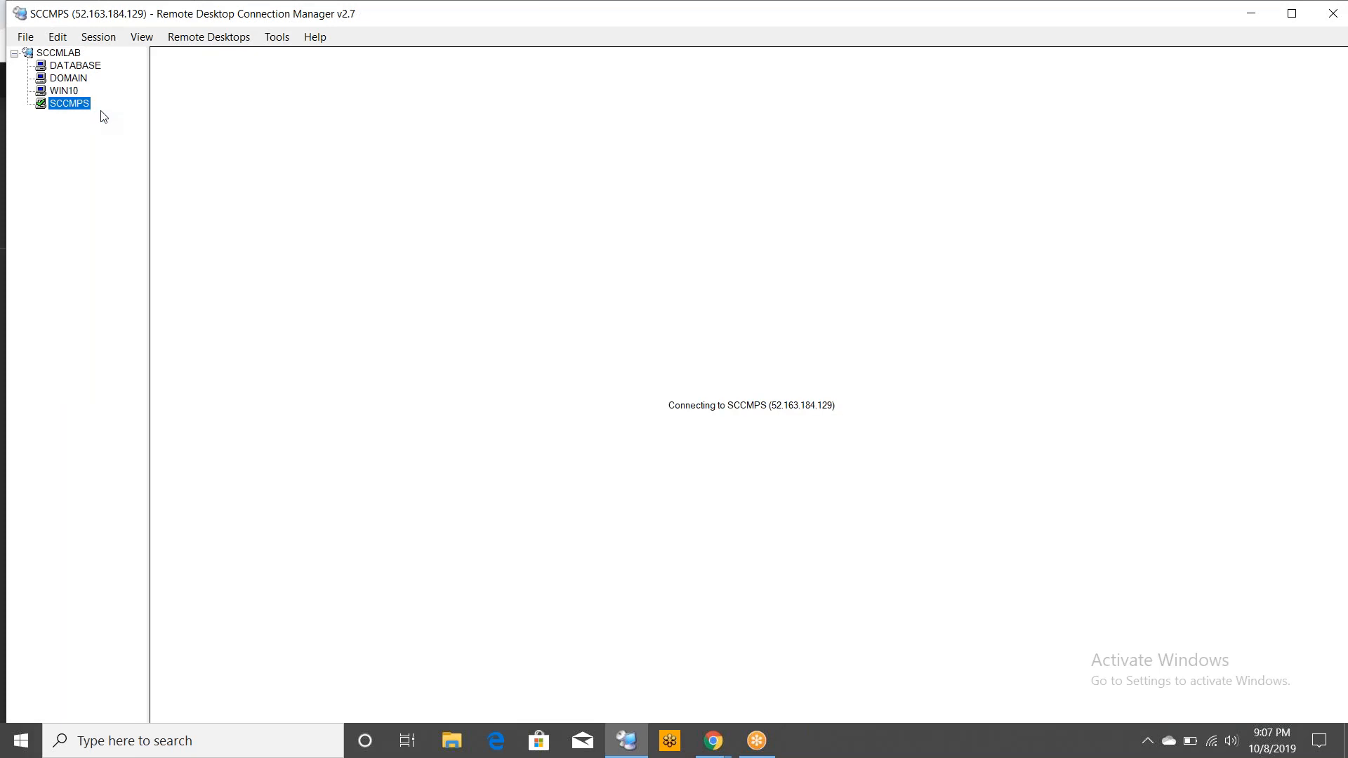
# Open the DATABASE server session and close its Server Manager window
pyautogui.click(62, 69)
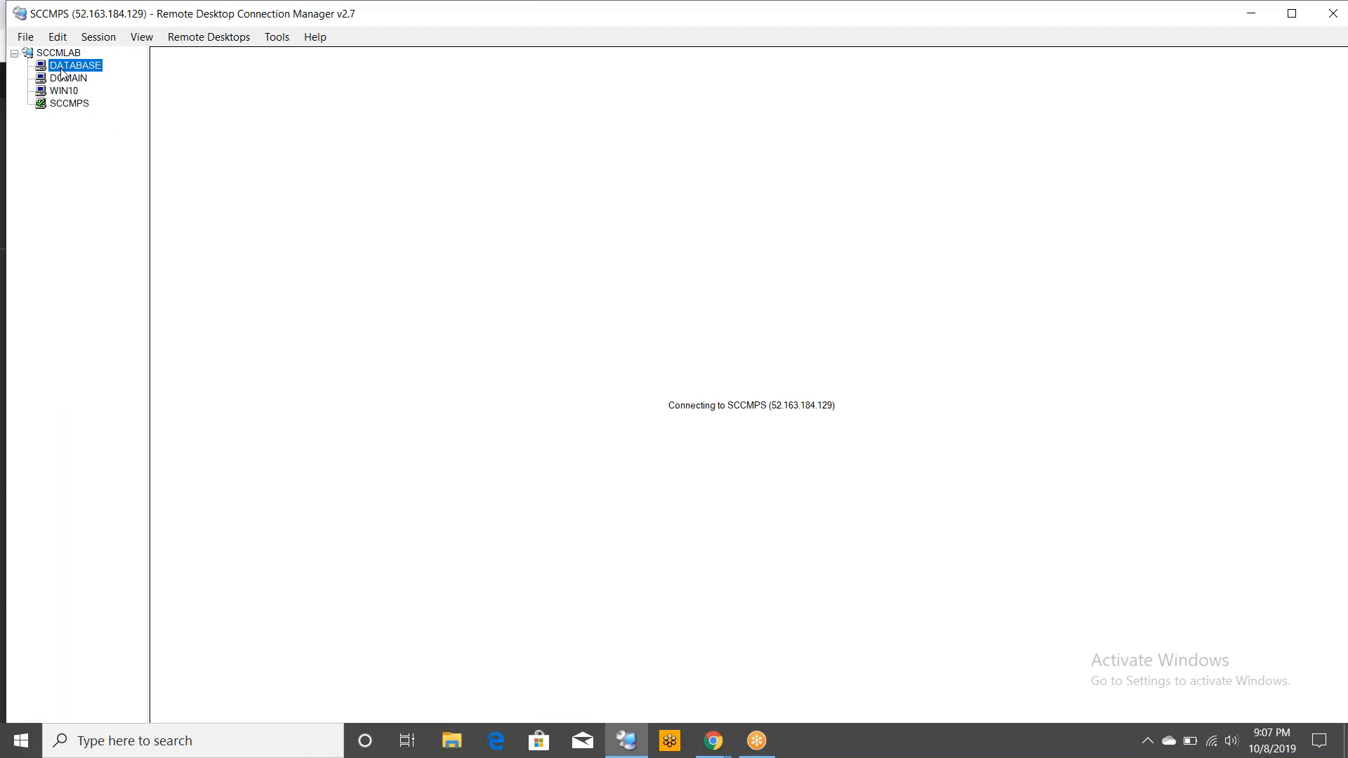
pyautogui.doubleClick(61, 70)
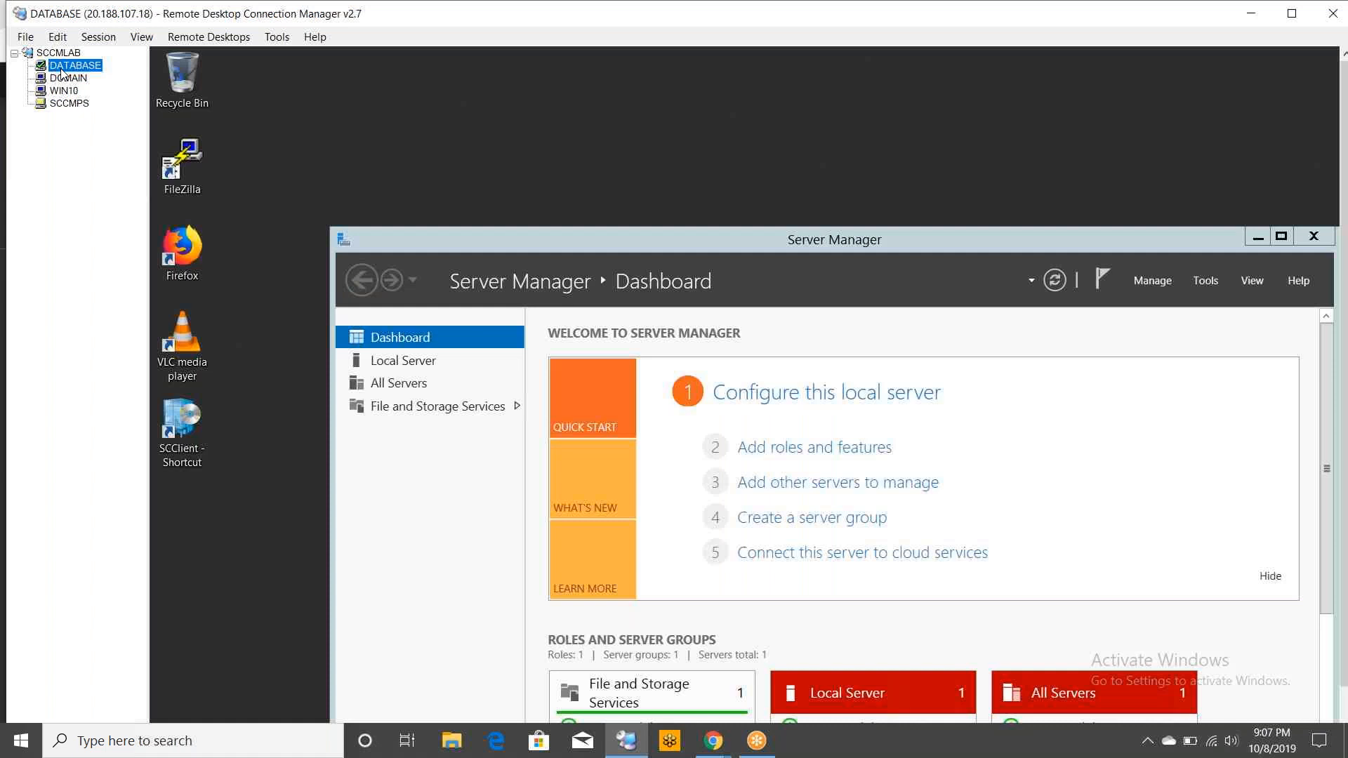
pyautogui.click(1313, 238)
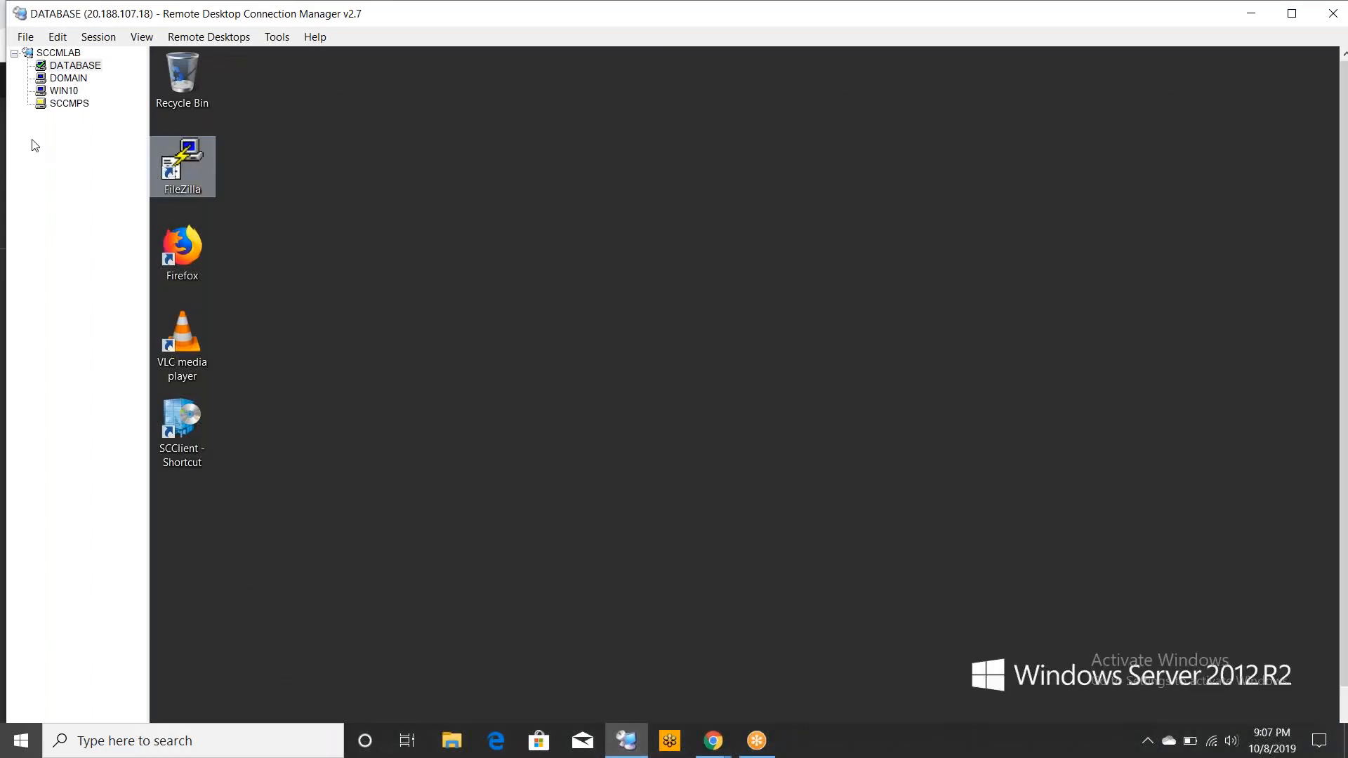
# Select the SCCMPS server and connect to it again, waiting for the session to load
pyautogui.click(70, 103)
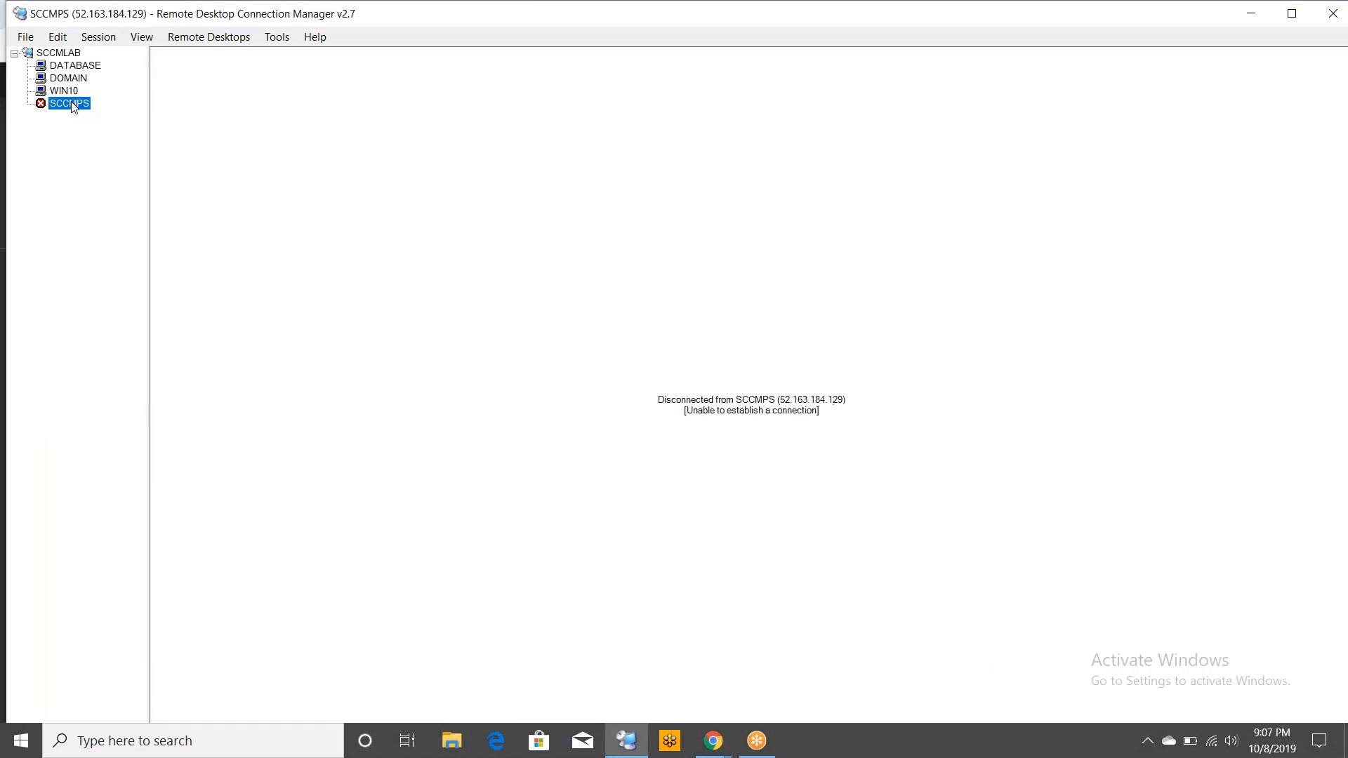
pyautogui.rightClick(73, 106)
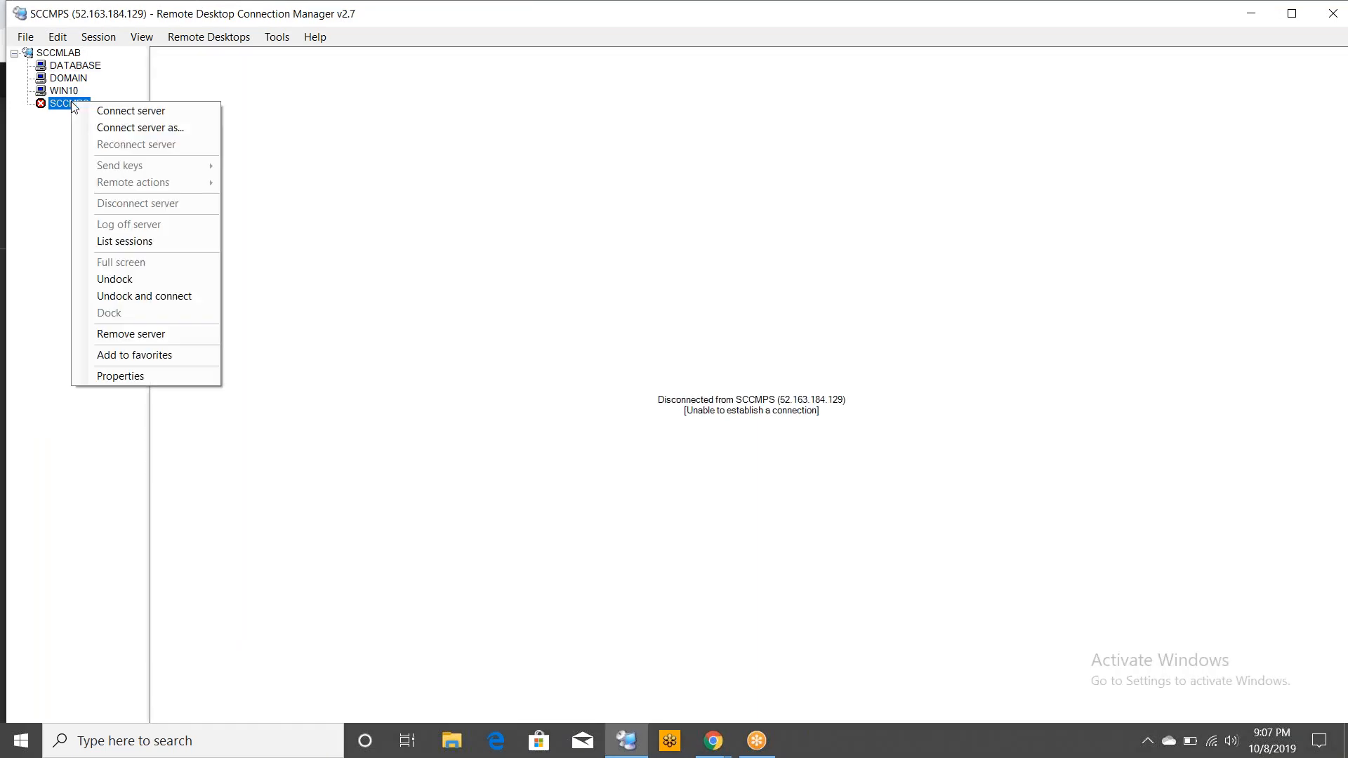
pyautogui.click(98, 114)
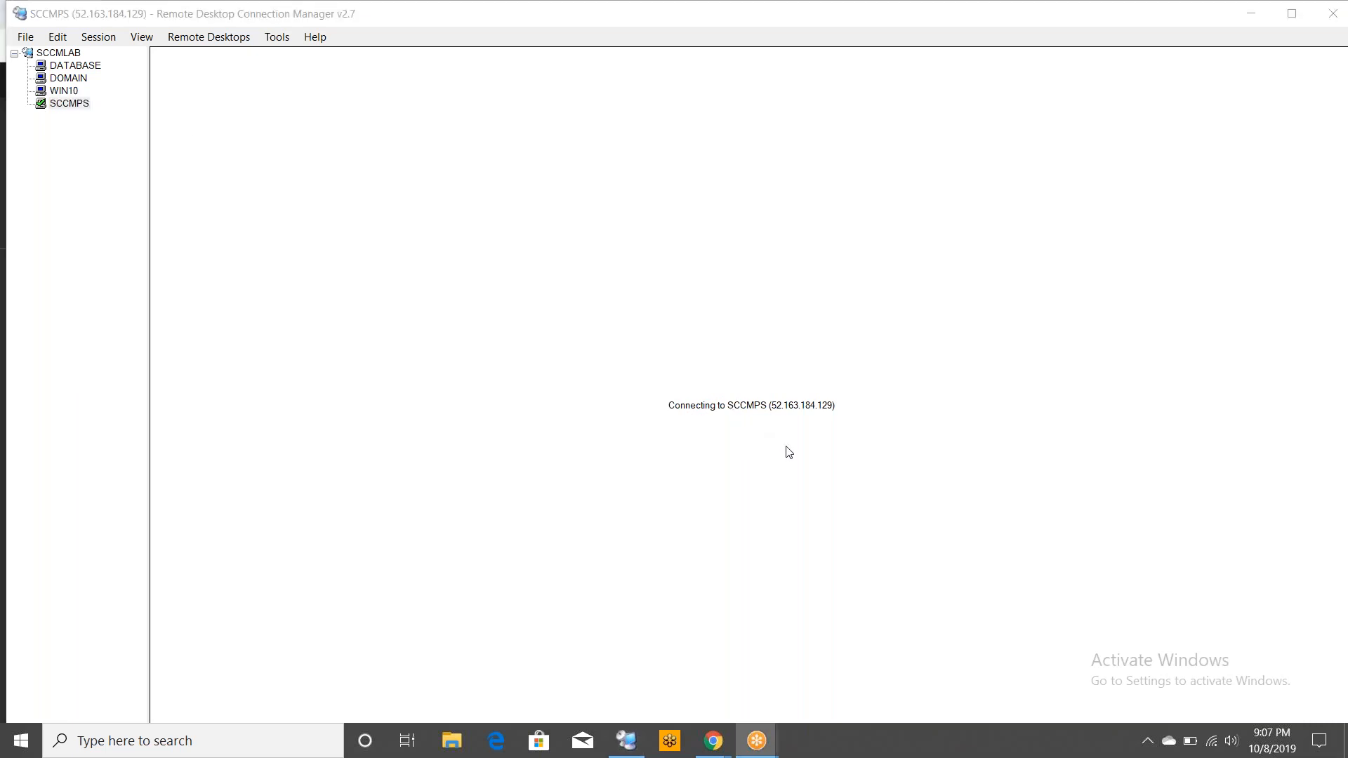
pyautogui.click(837, 471)
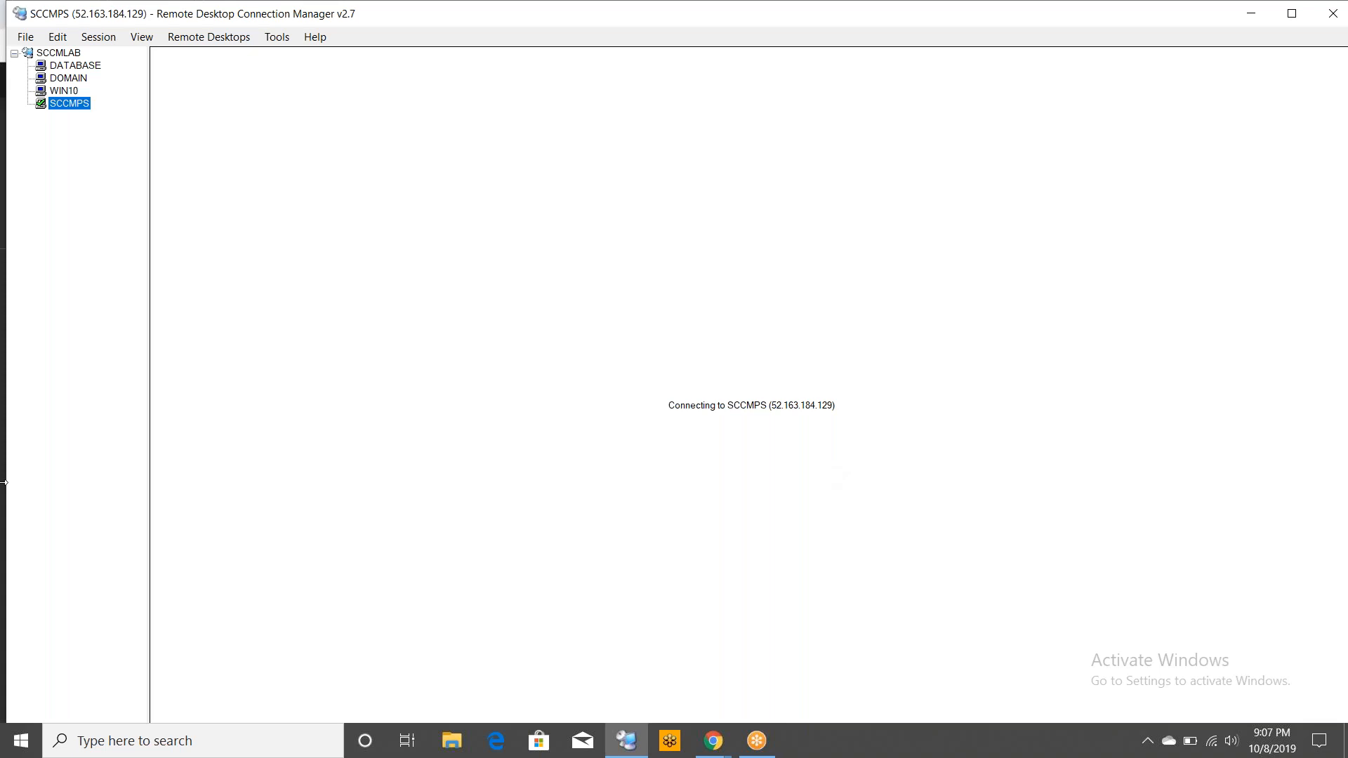
pyautogui.click(572, 317)
# Switch to the DOMAIN server session and close its Server Manager window
pyautogui.click(66, 82)
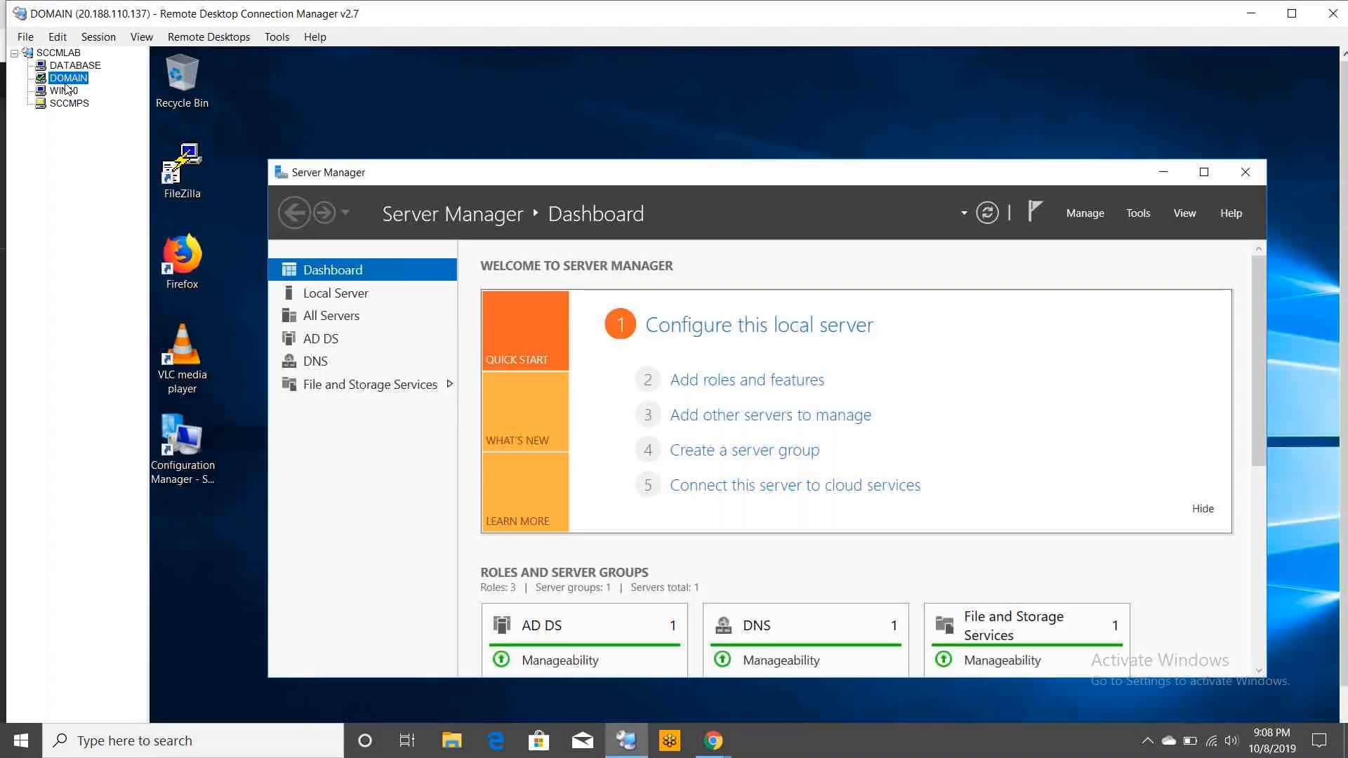
pyautogui.press('Up')
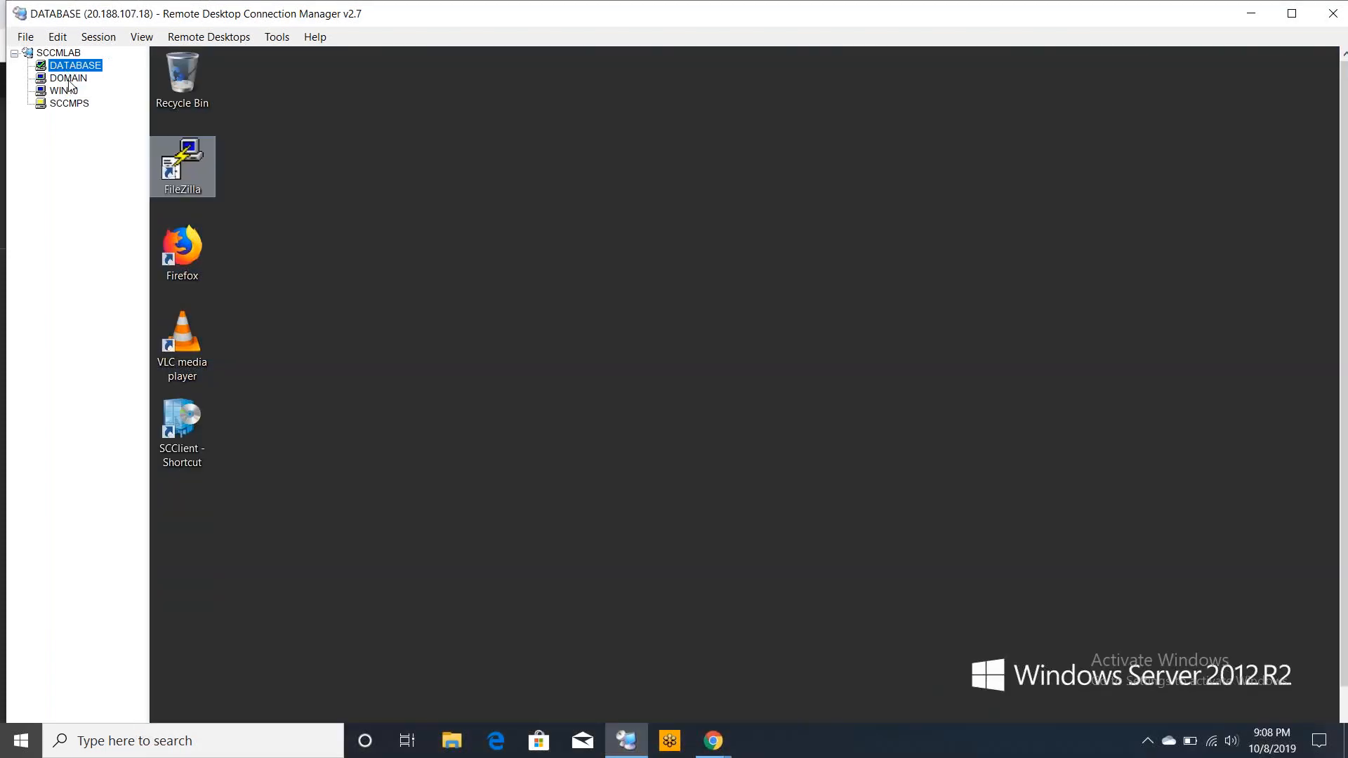
pyautogui.click(828, 495)
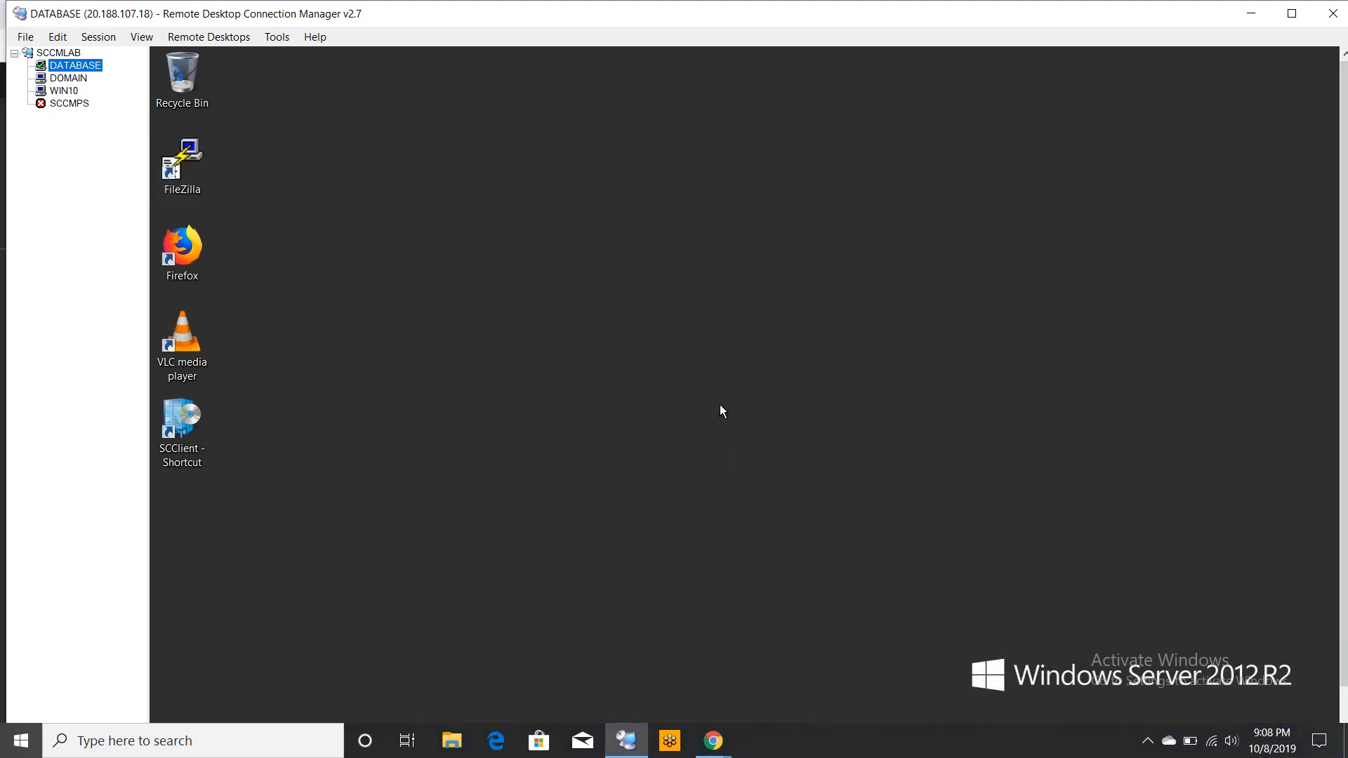
pyautogui.click(73, 79)
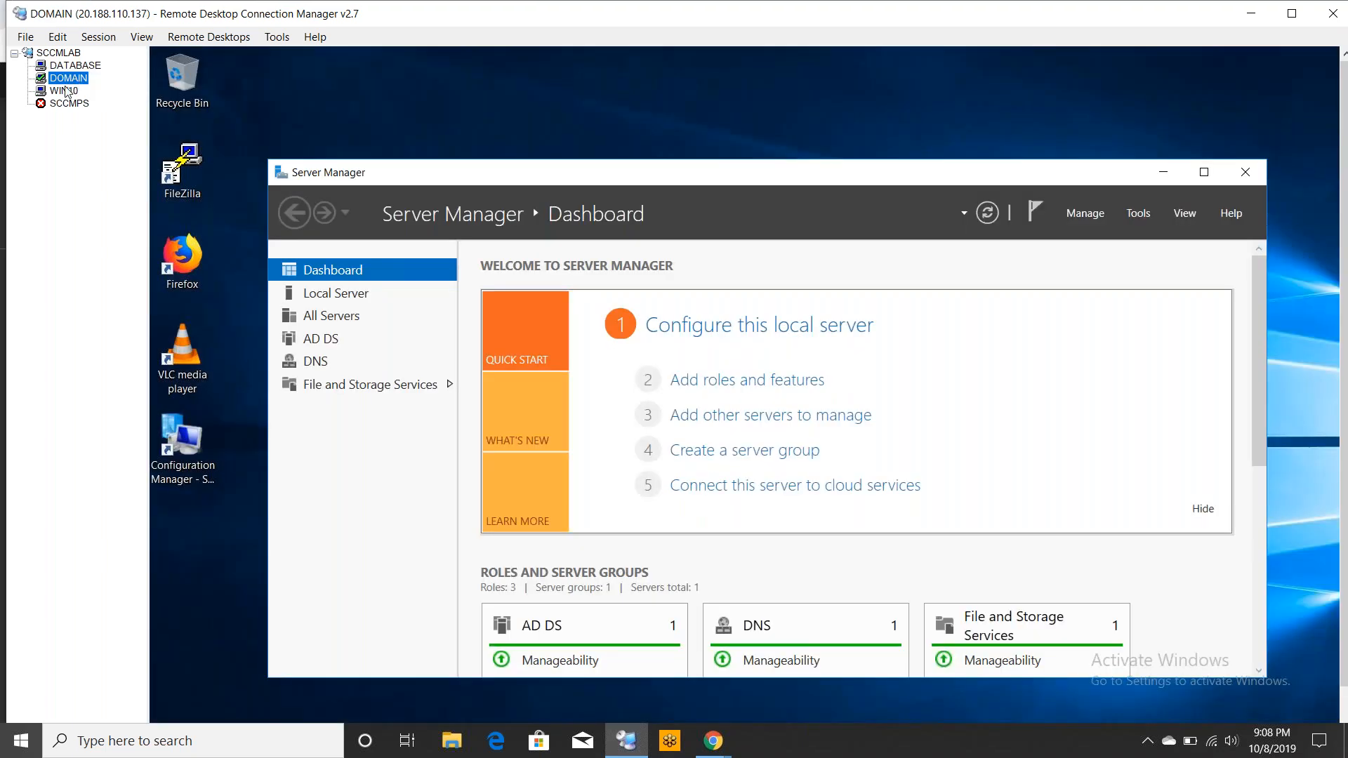
pyautogui.click(66, 91)
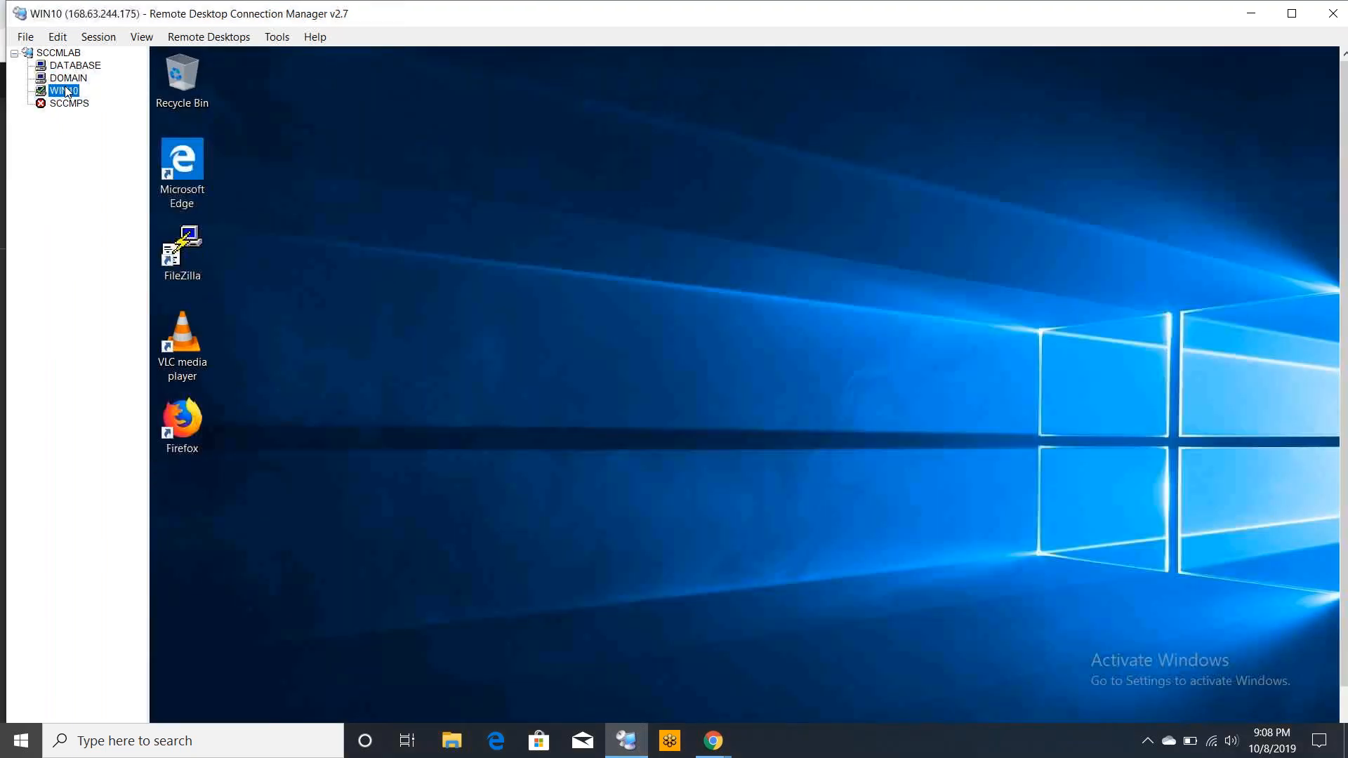
pyautogui.click(69, 78)
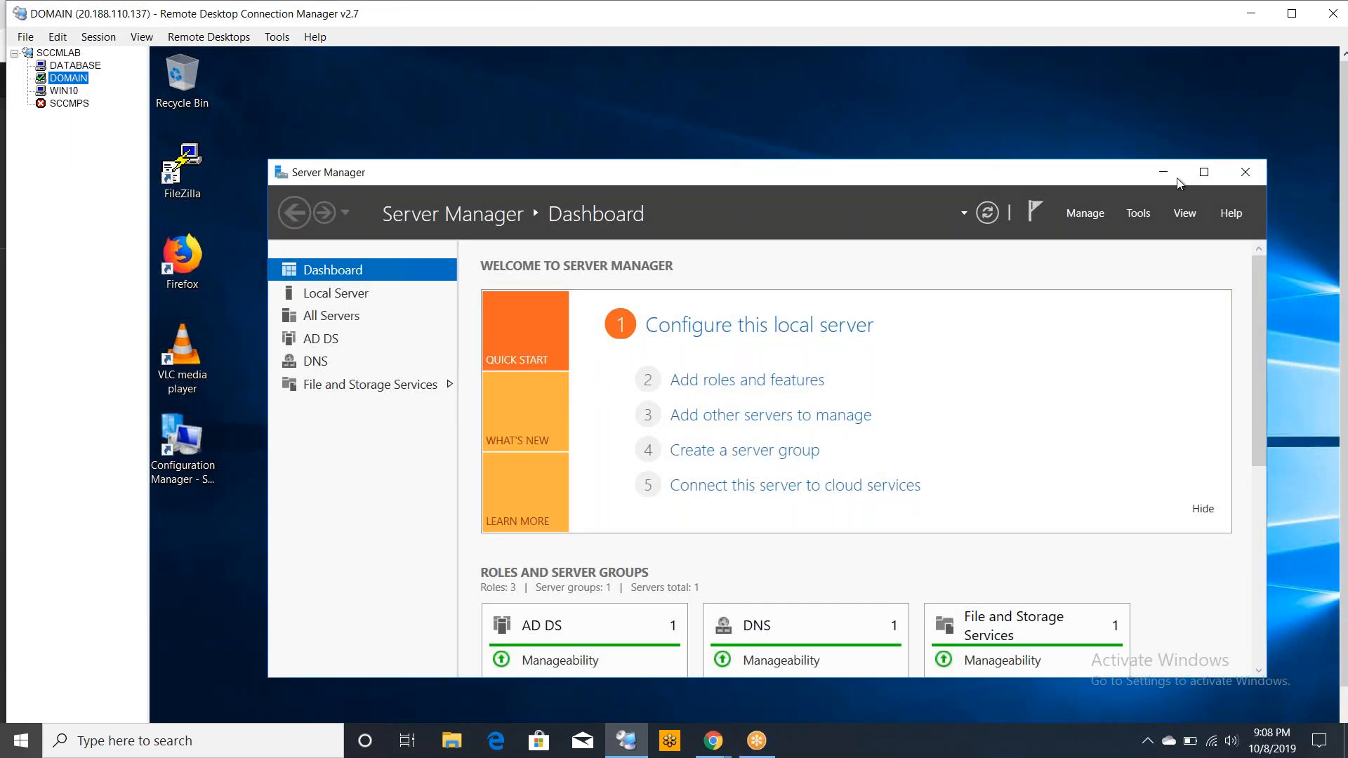
pyautogui.click(1242, 172)
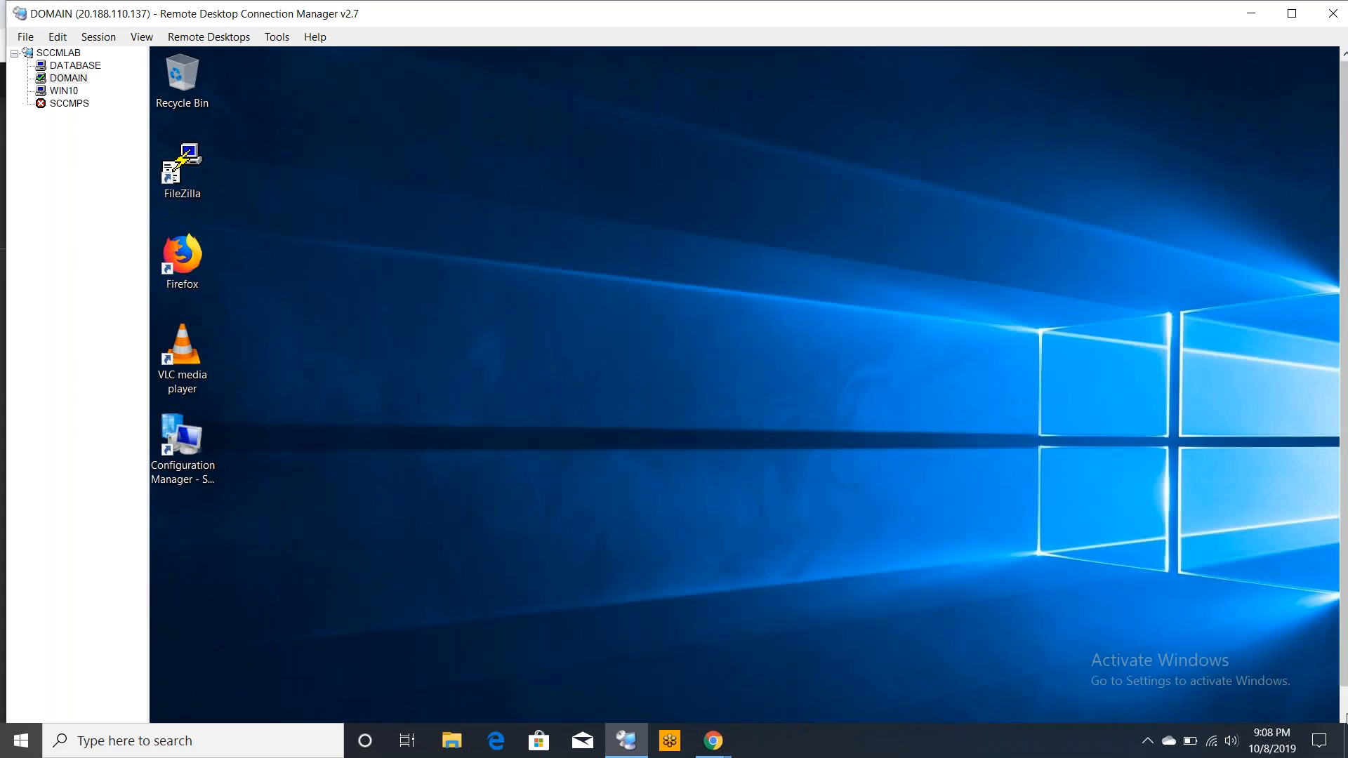
# Show the DOMAIN server session in full screen
pyautogui.moveTo(1346, 665); pyautogui.dragTo(1346, 714)
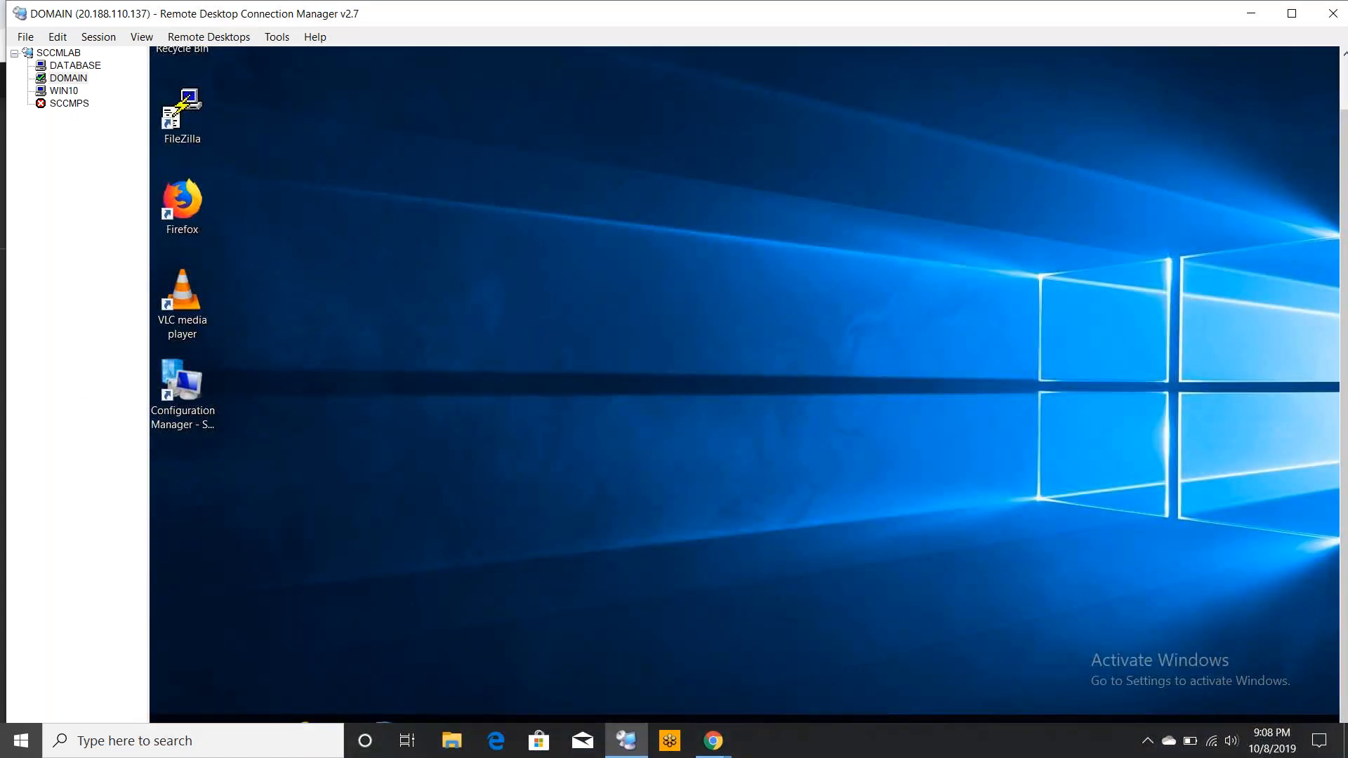
pyautogui.rightClick(67, 80)
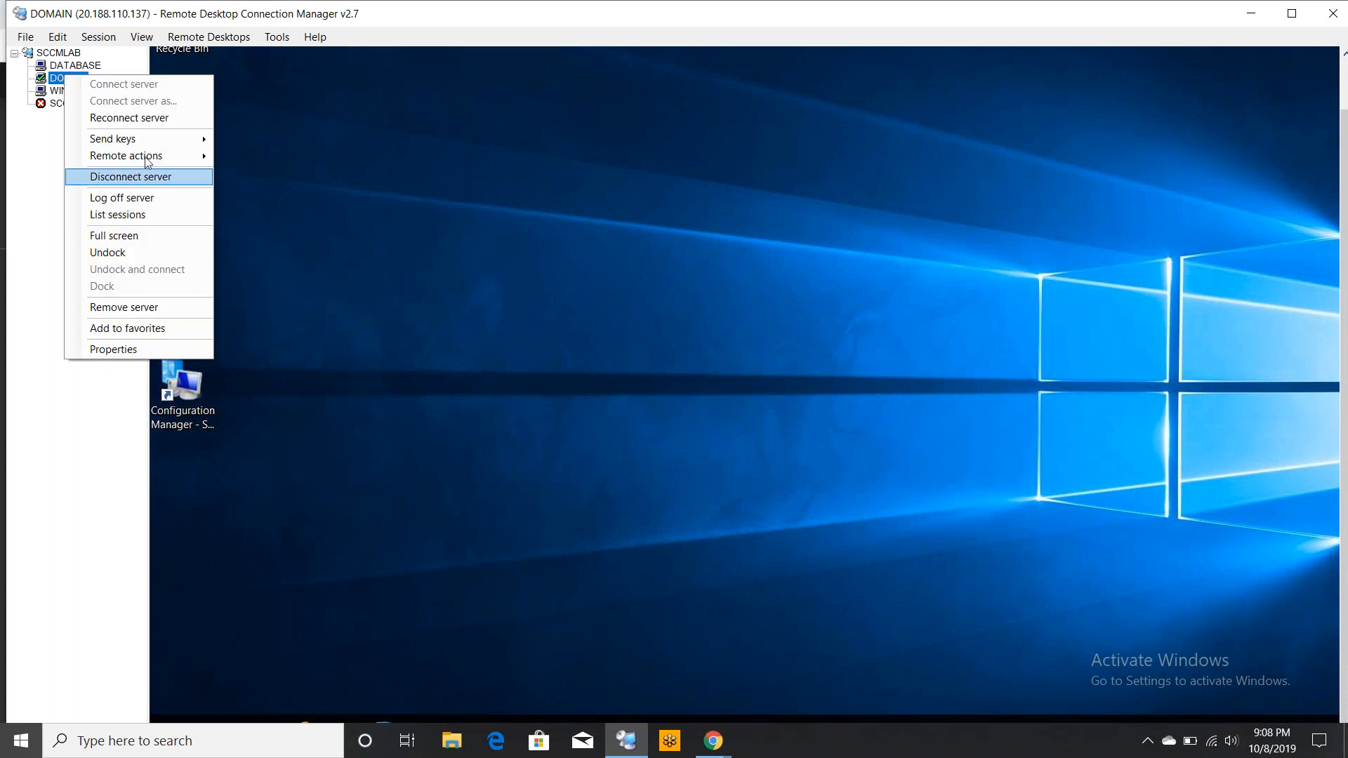
pyautogui.click(125, 238)
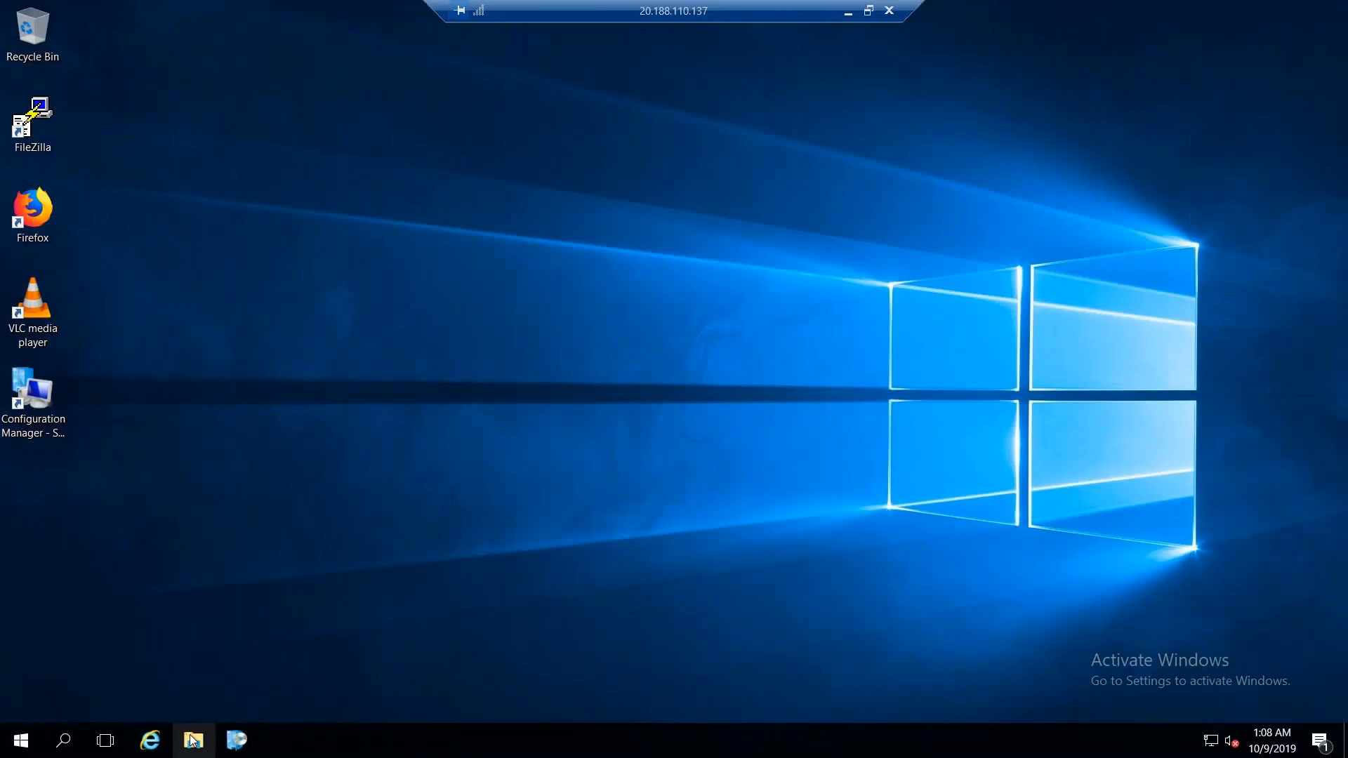
# Browse the DOMAIN server's Windows (C:) drive in File Explorer, then leave full screen
pyautogui.click(193, 740)
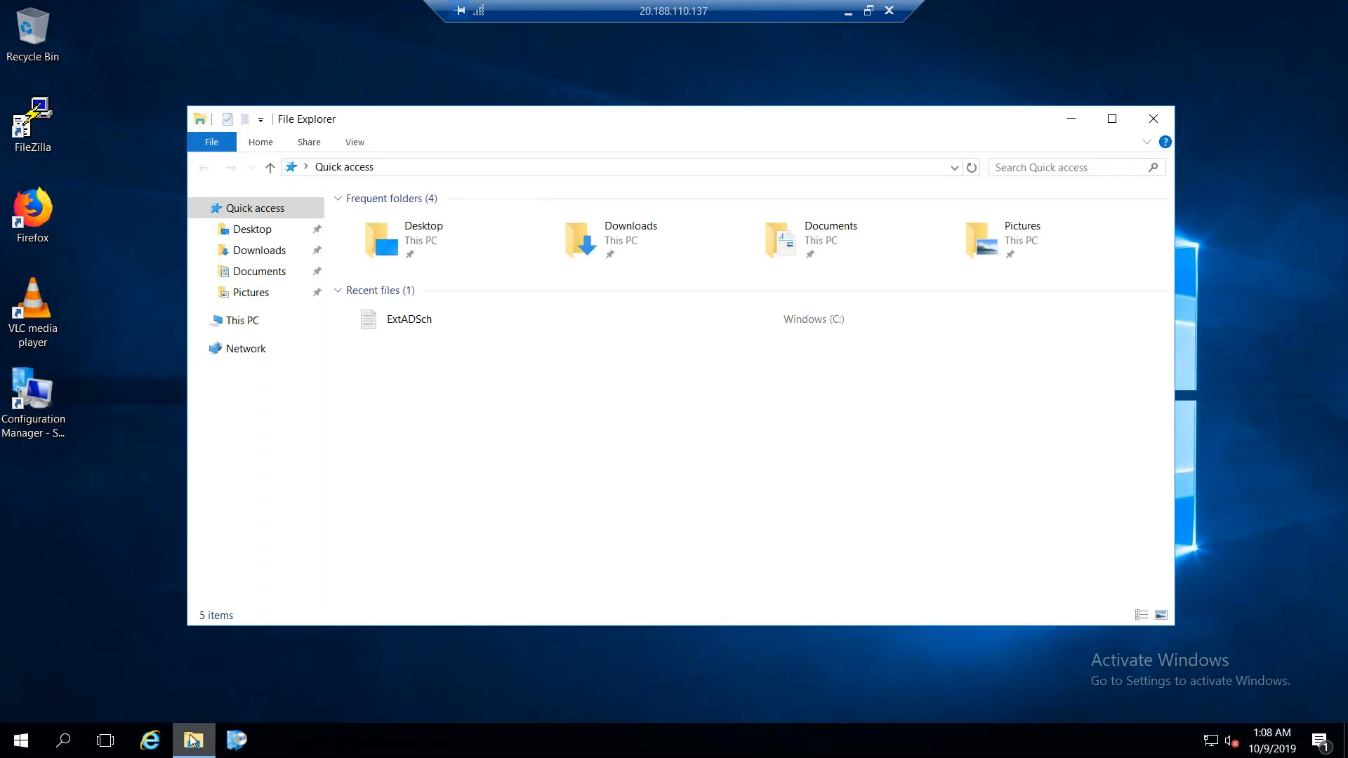
pyautogui.click(257, 322)
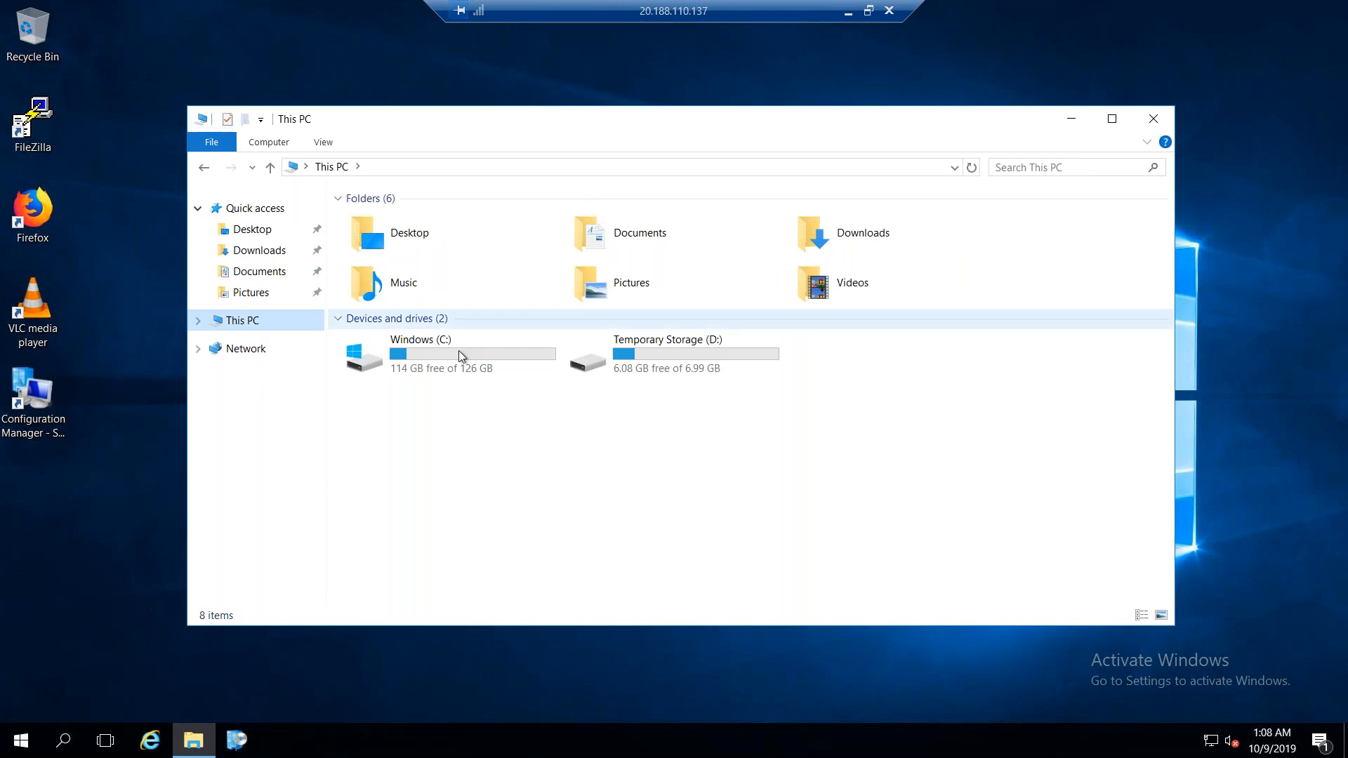
pyautogui.click(459, 355)
pyautogui.doubleClick(457, 355)
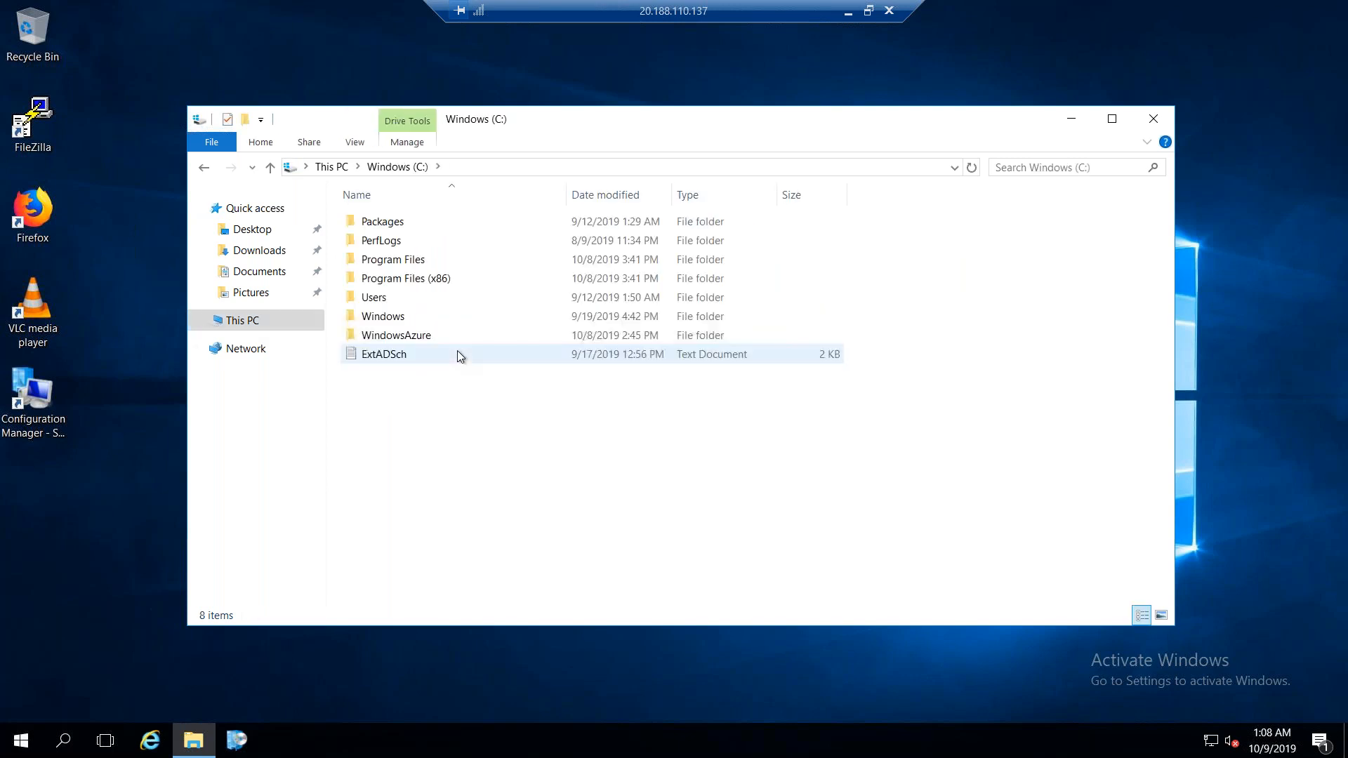
pyautogui.doubleClick(417, 317)
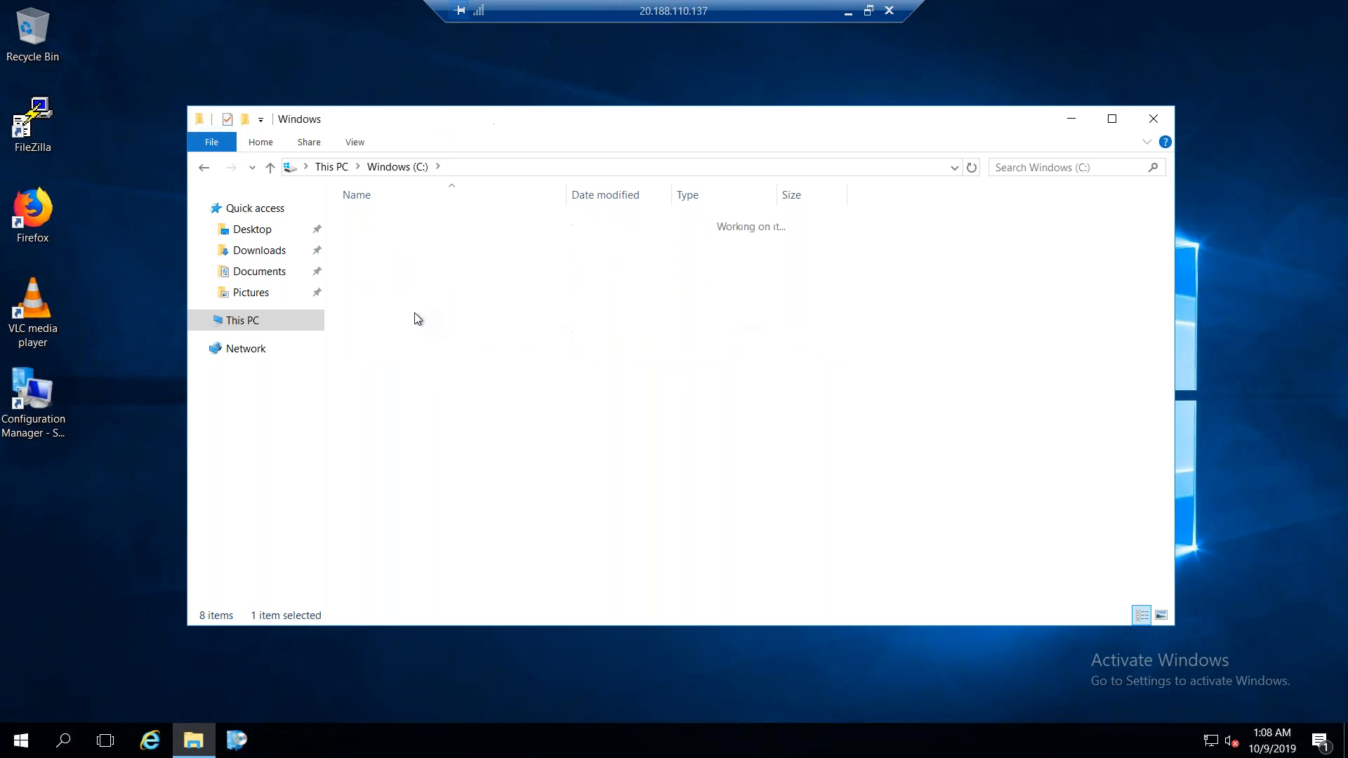
pyautogui.click(205, 169)
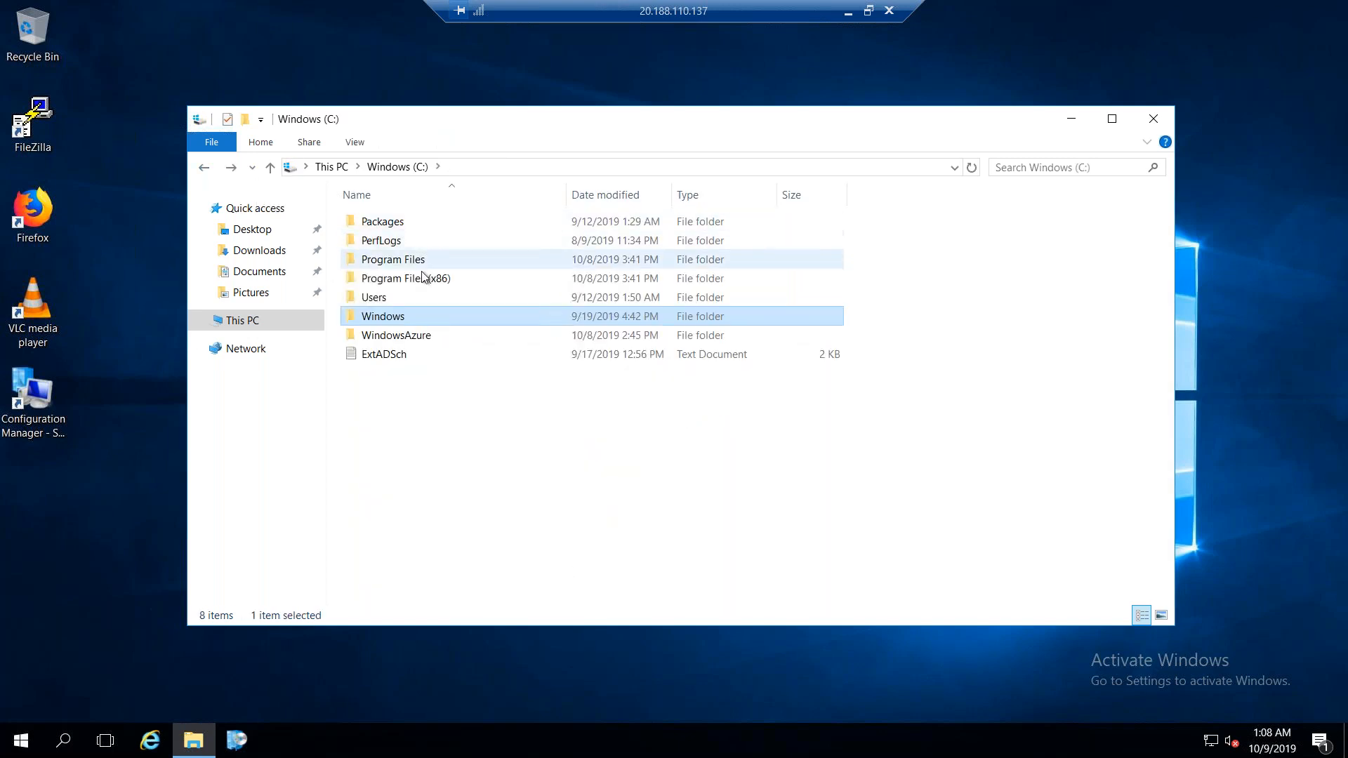
pyautogui.click(867, 10)
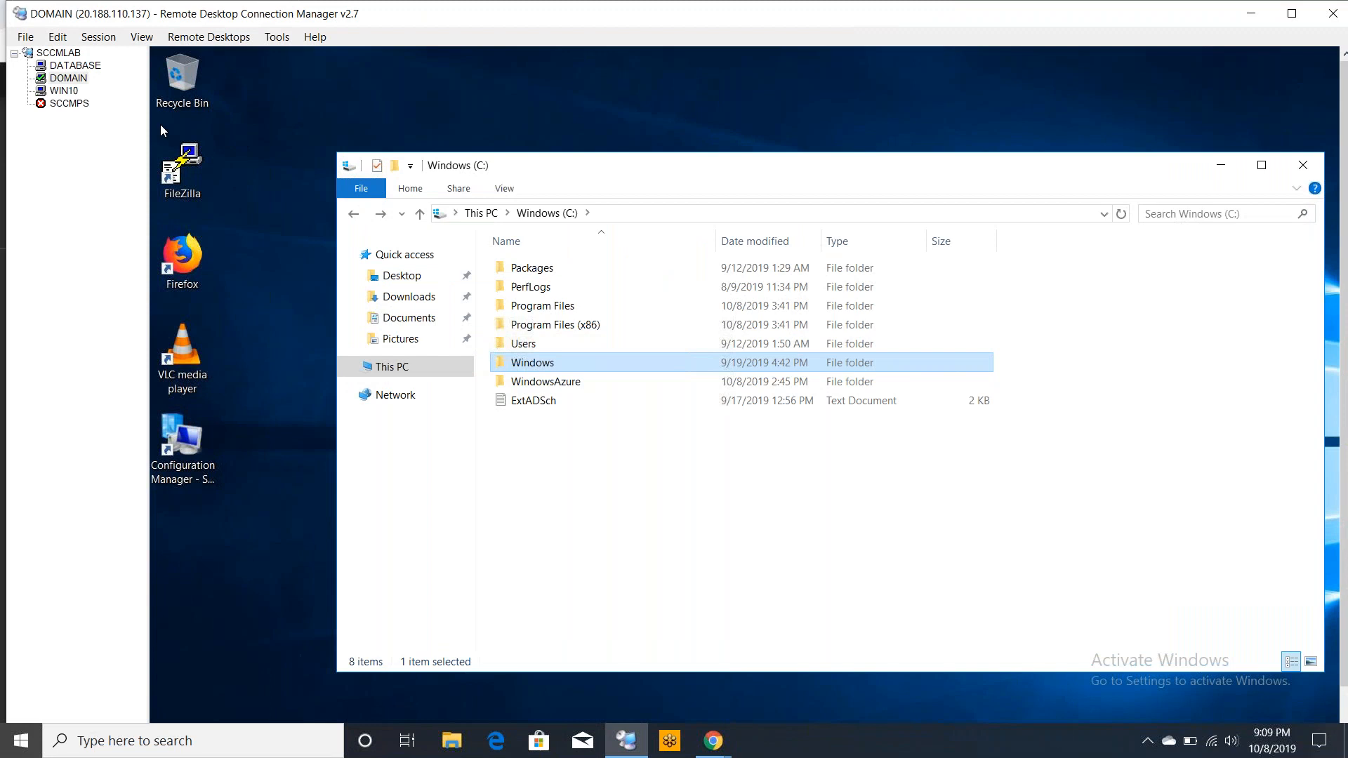
# Open the SCCMPS server session, view it in full screen, and return to the docked view
pyautogui.doubleClick(67, 105)
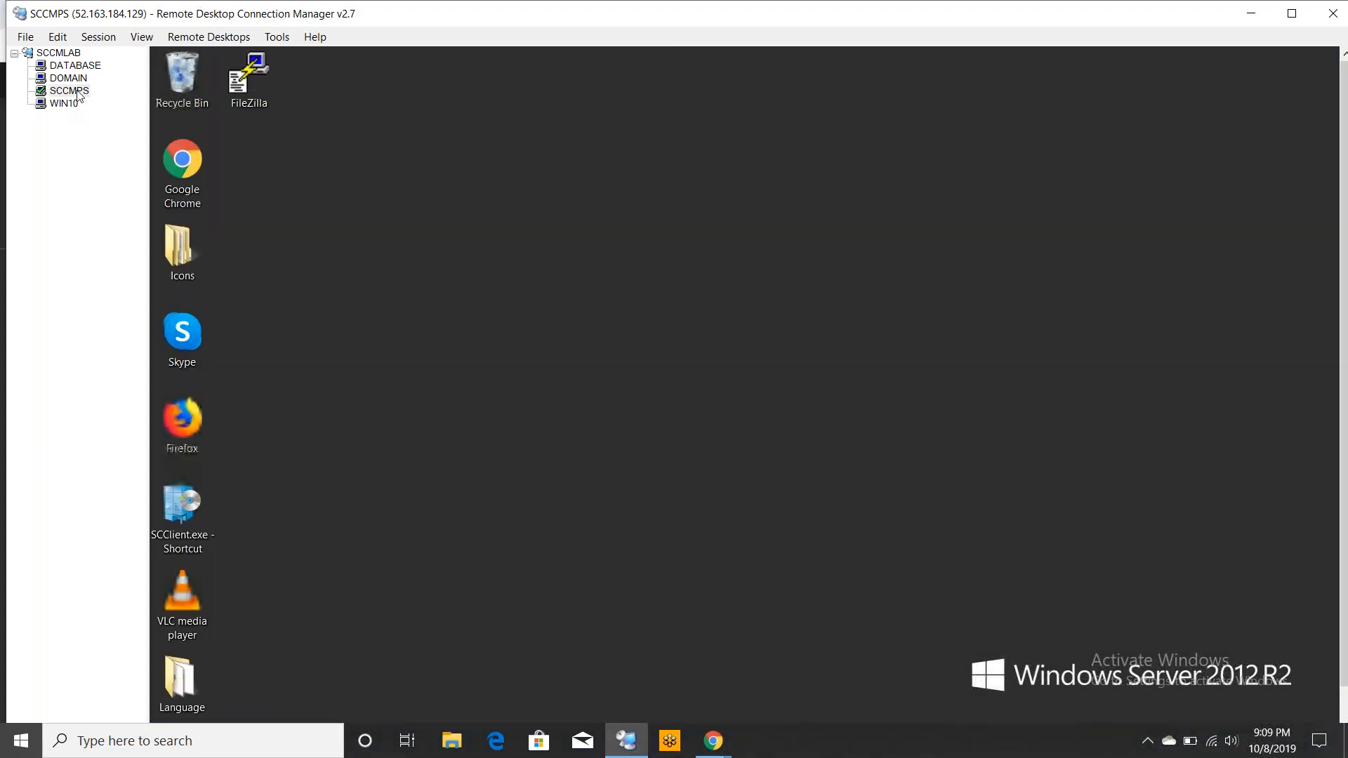
pyautogui.rightClick(78, 93)
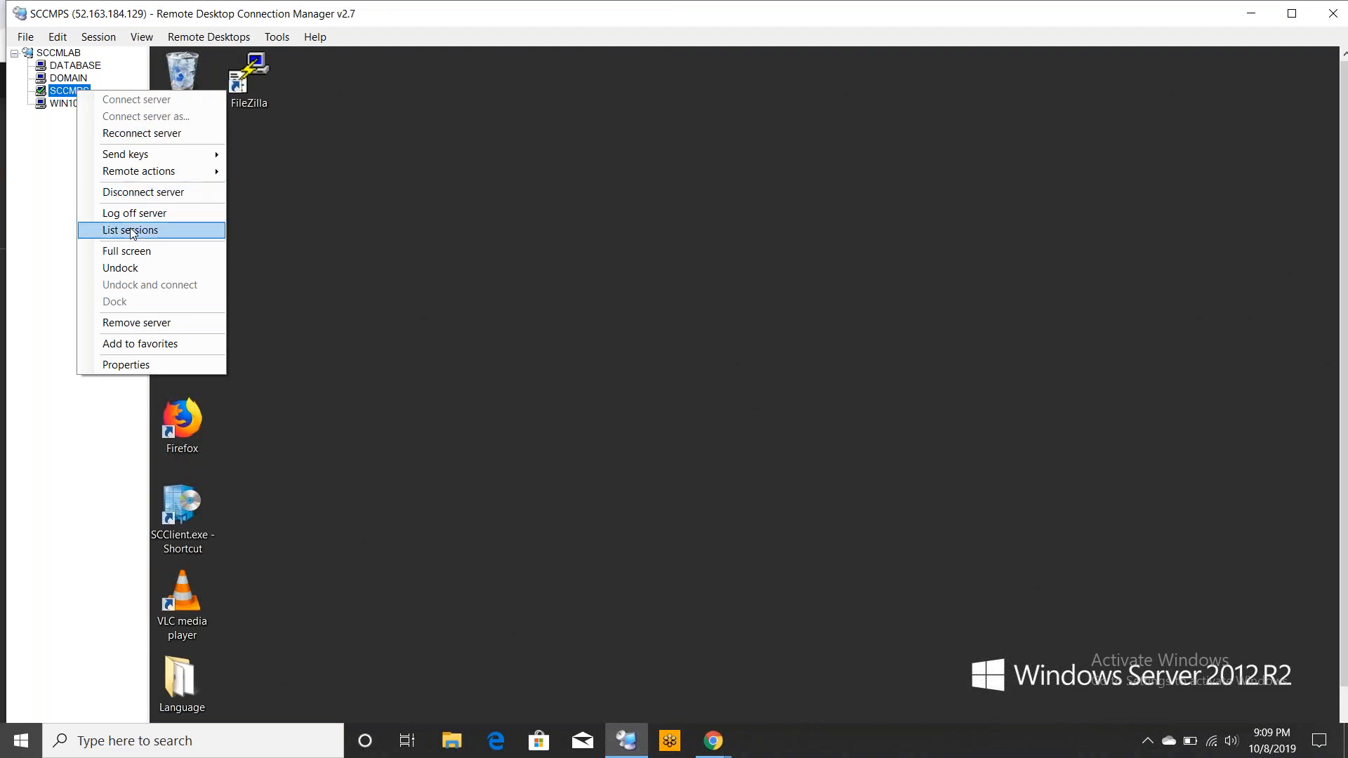
pyautogui.click(138, 253)
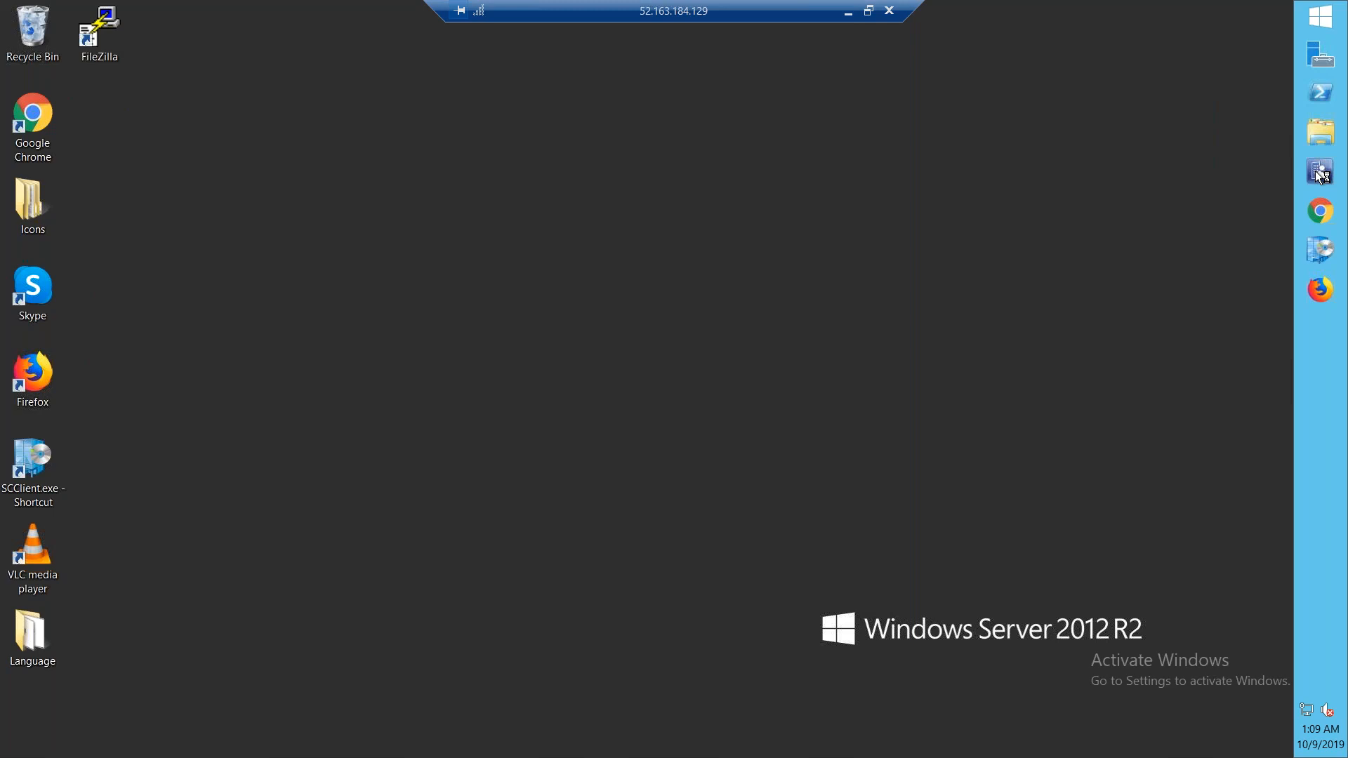
pyautogui.click(869, 11)
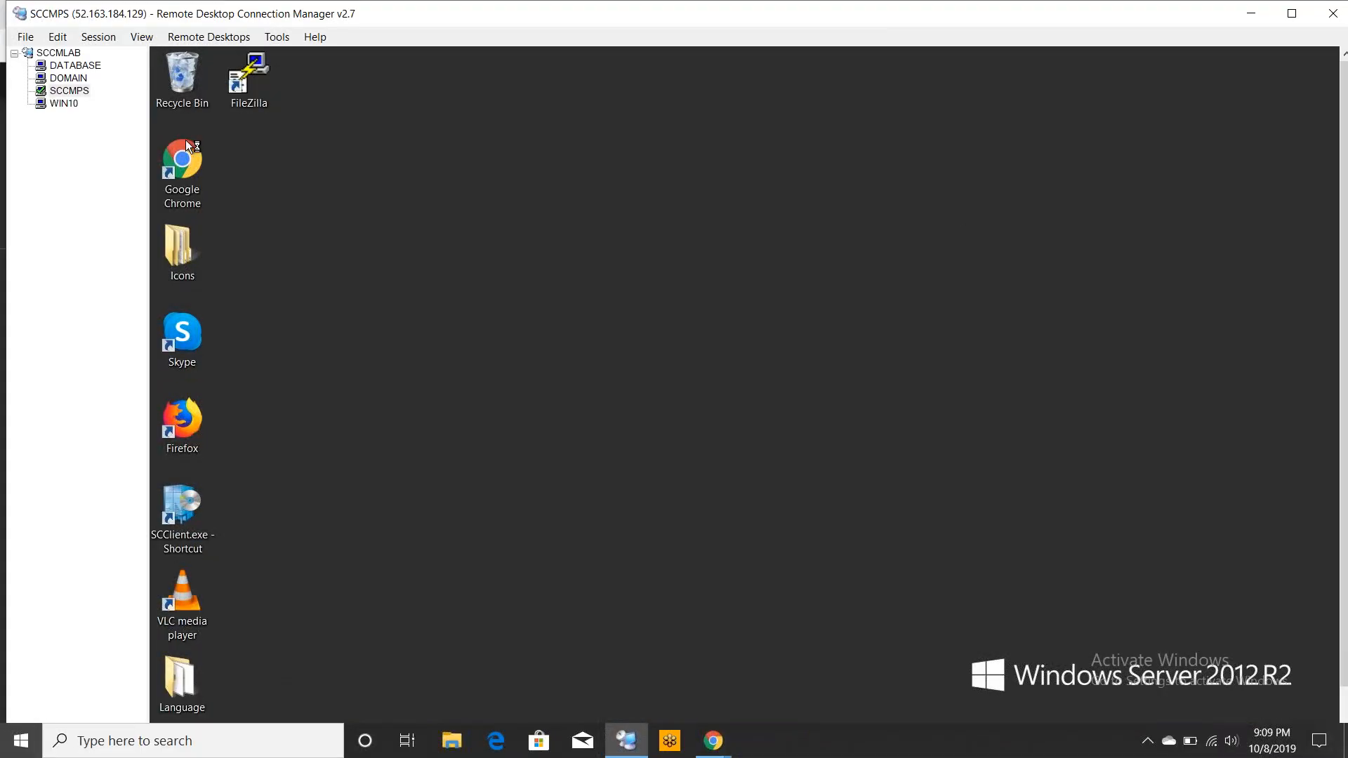
# In the DOMAIN session, create a new folder on the C: drive named SCCM And DB Backup
pyautogui.click(73, 79)
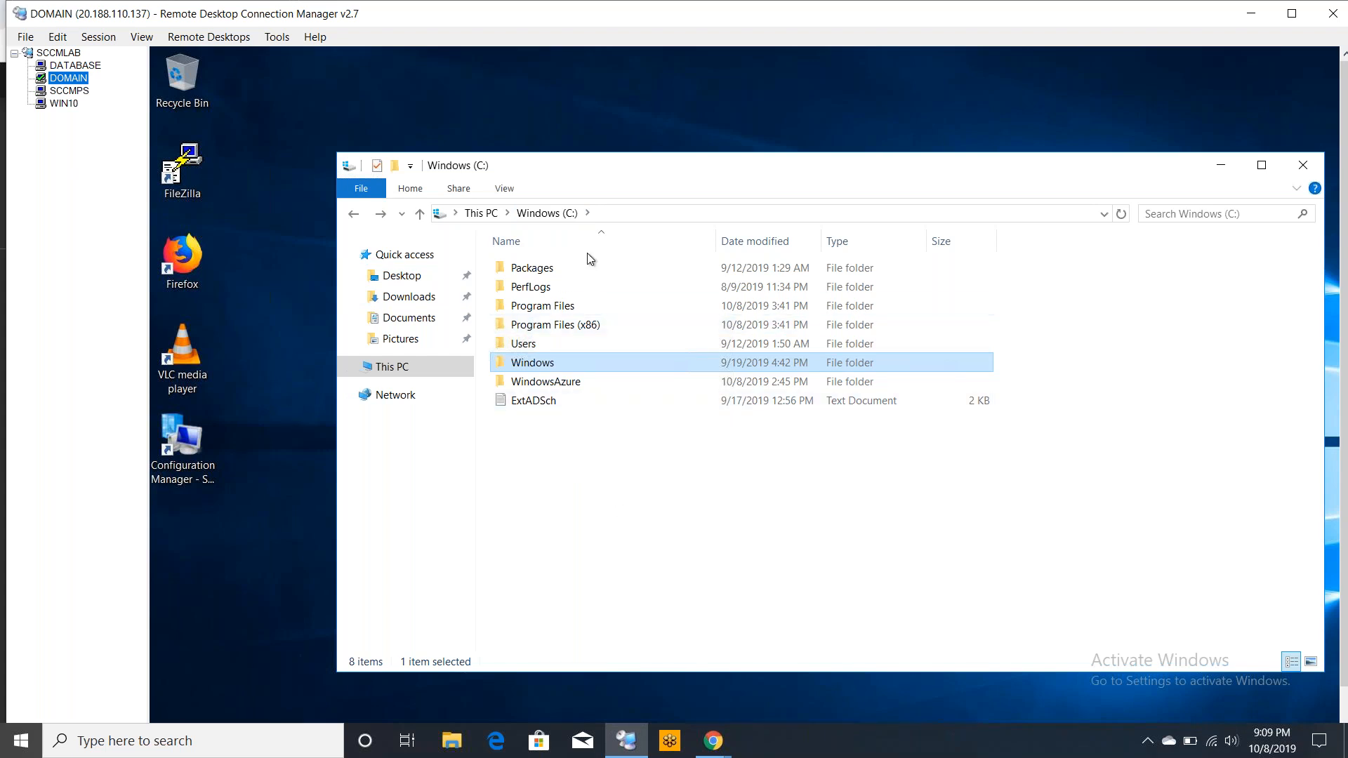
pyautogui.click(578, 482)
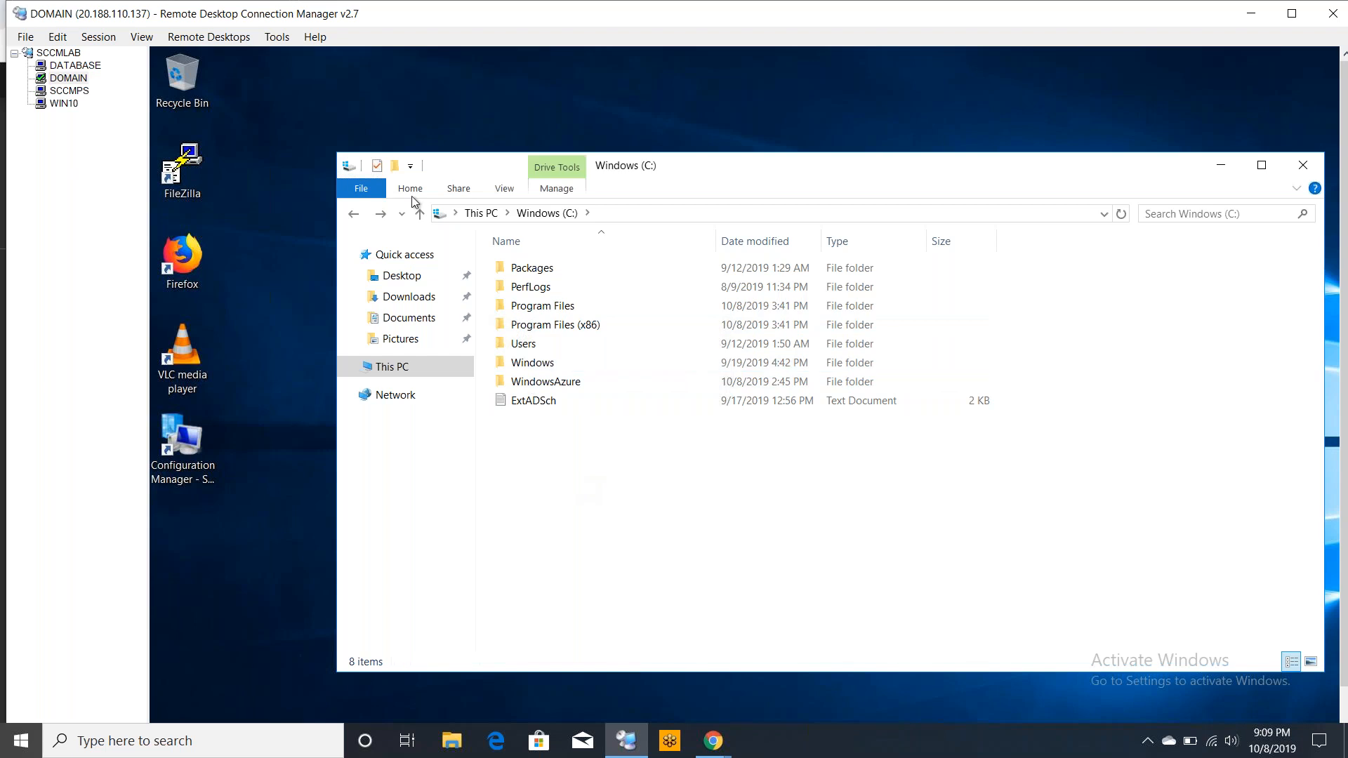
pyautogui.click(395, 166)
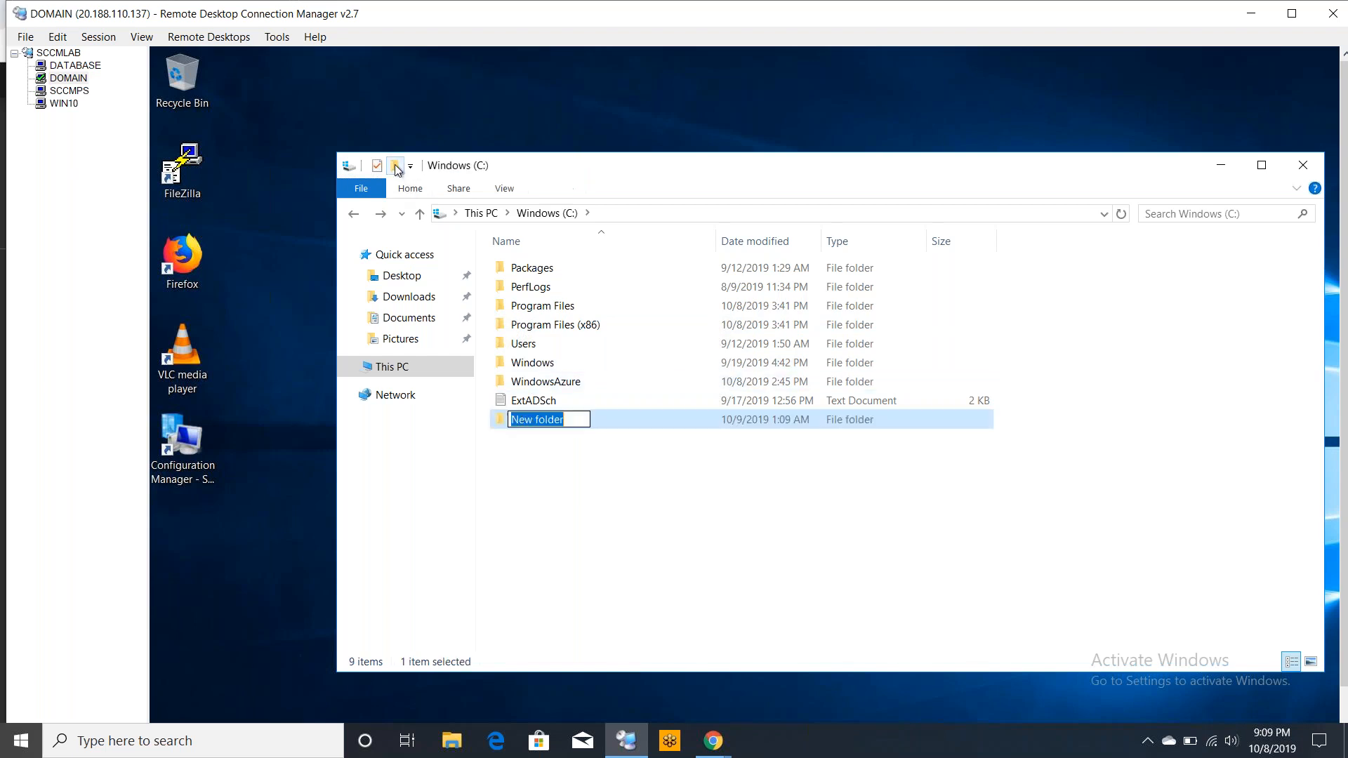
pyautogui.write('S')
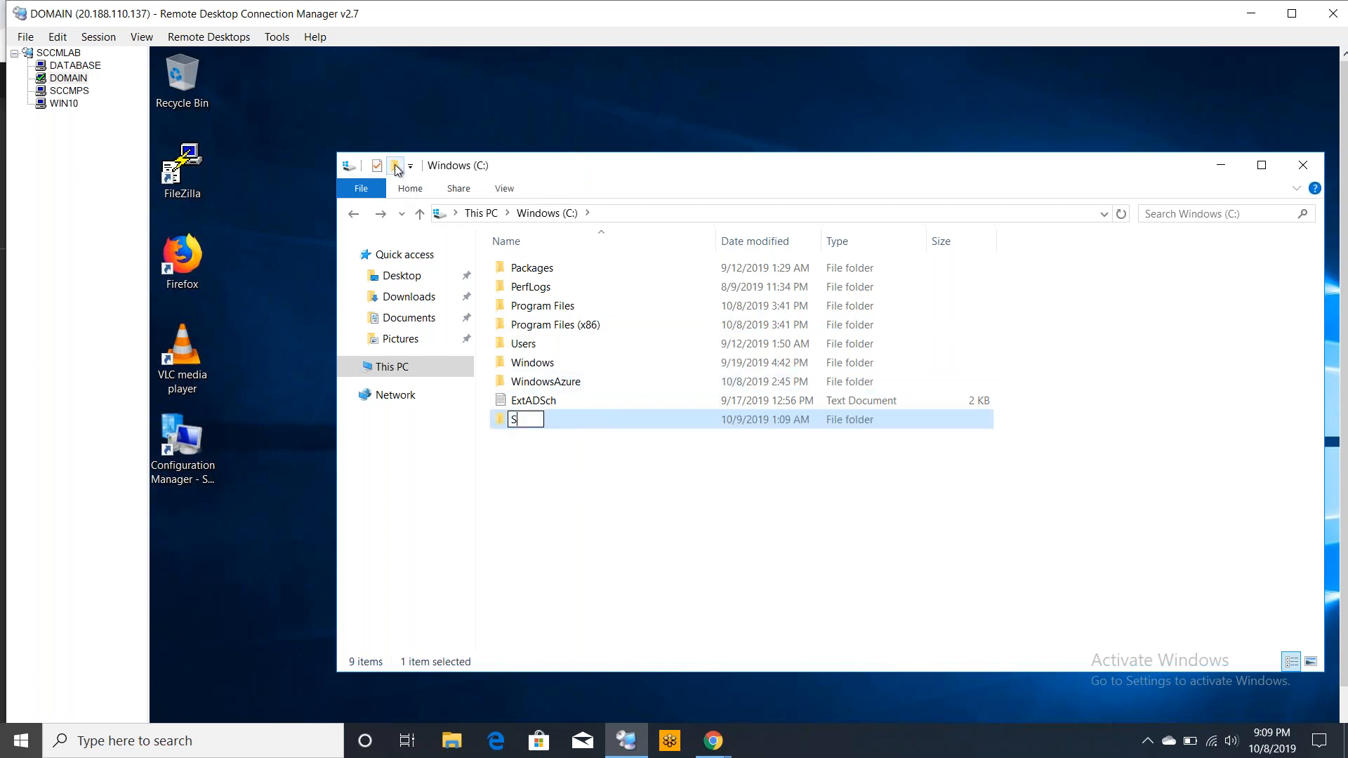
pyautogui.write('CCM And D')
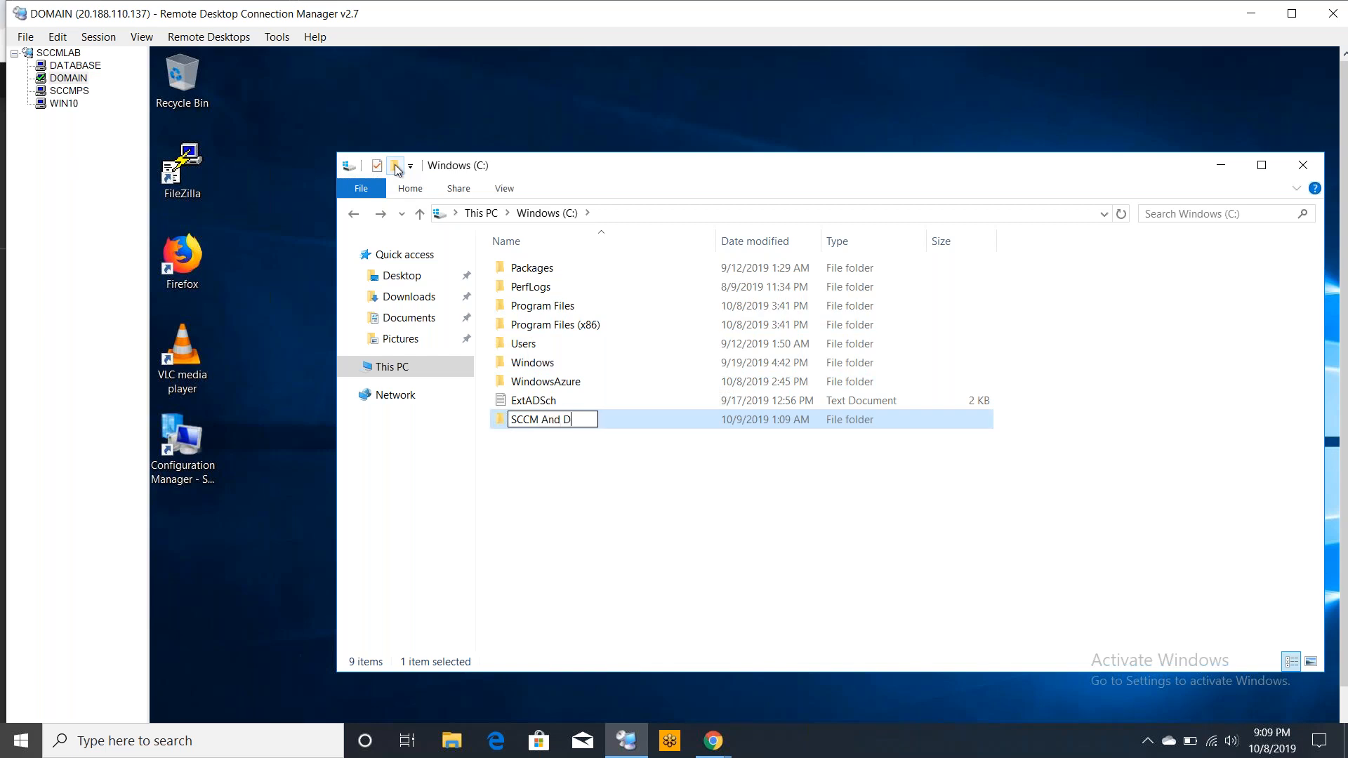
pyautogui.write('B Backup')
pyautogui.press('Return')
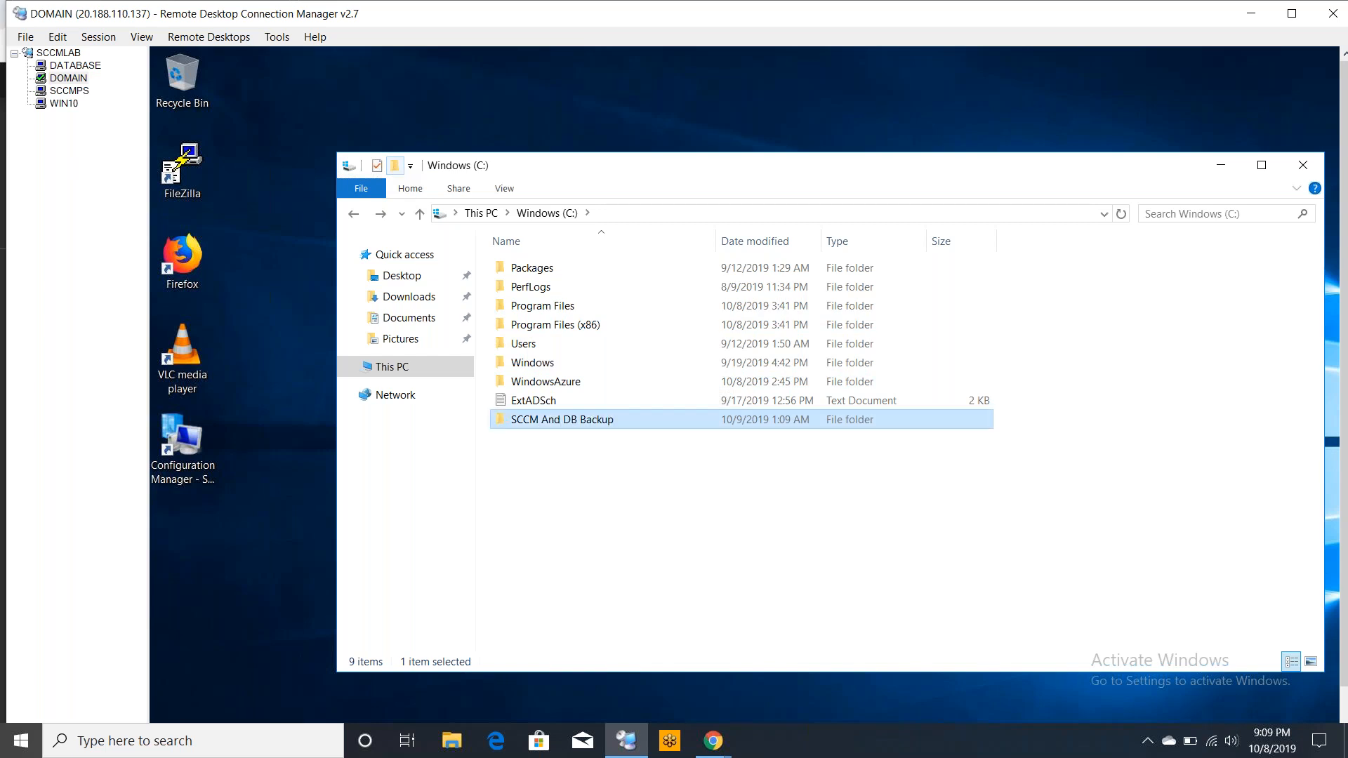
# Share the SCCM And DB Backup folder with Everyone at Read/Write permission level
pyautogui.rightClick(657, 420)
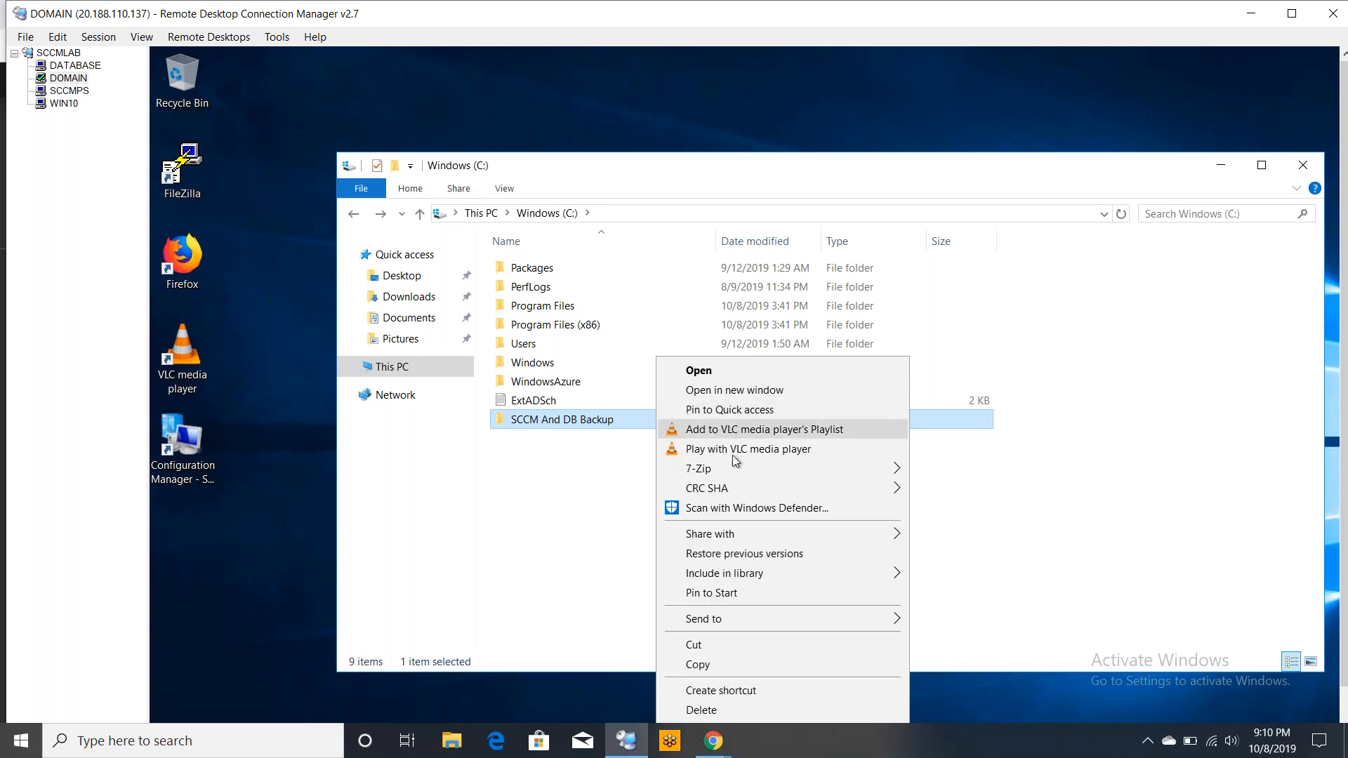
pyautogui.moveTo(752, 540)
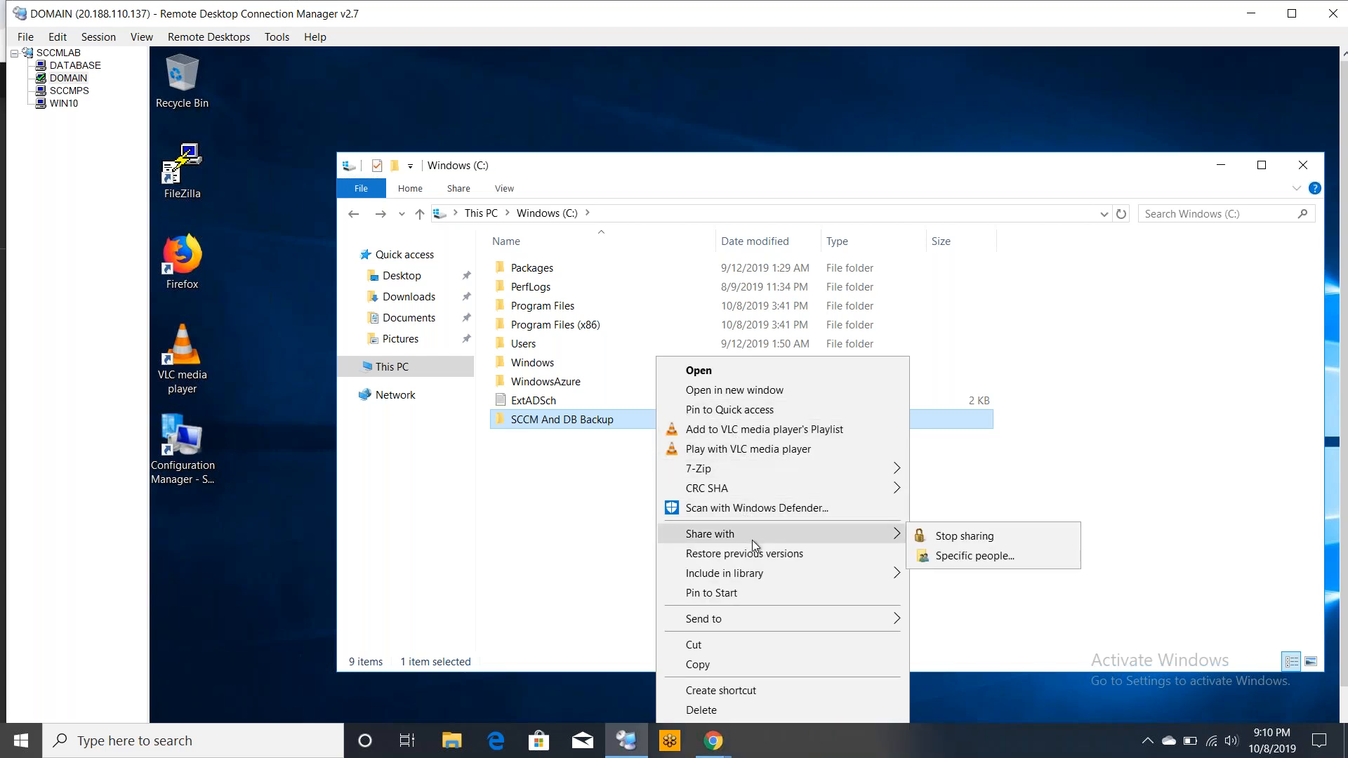
pyautogui.click(958, 558)
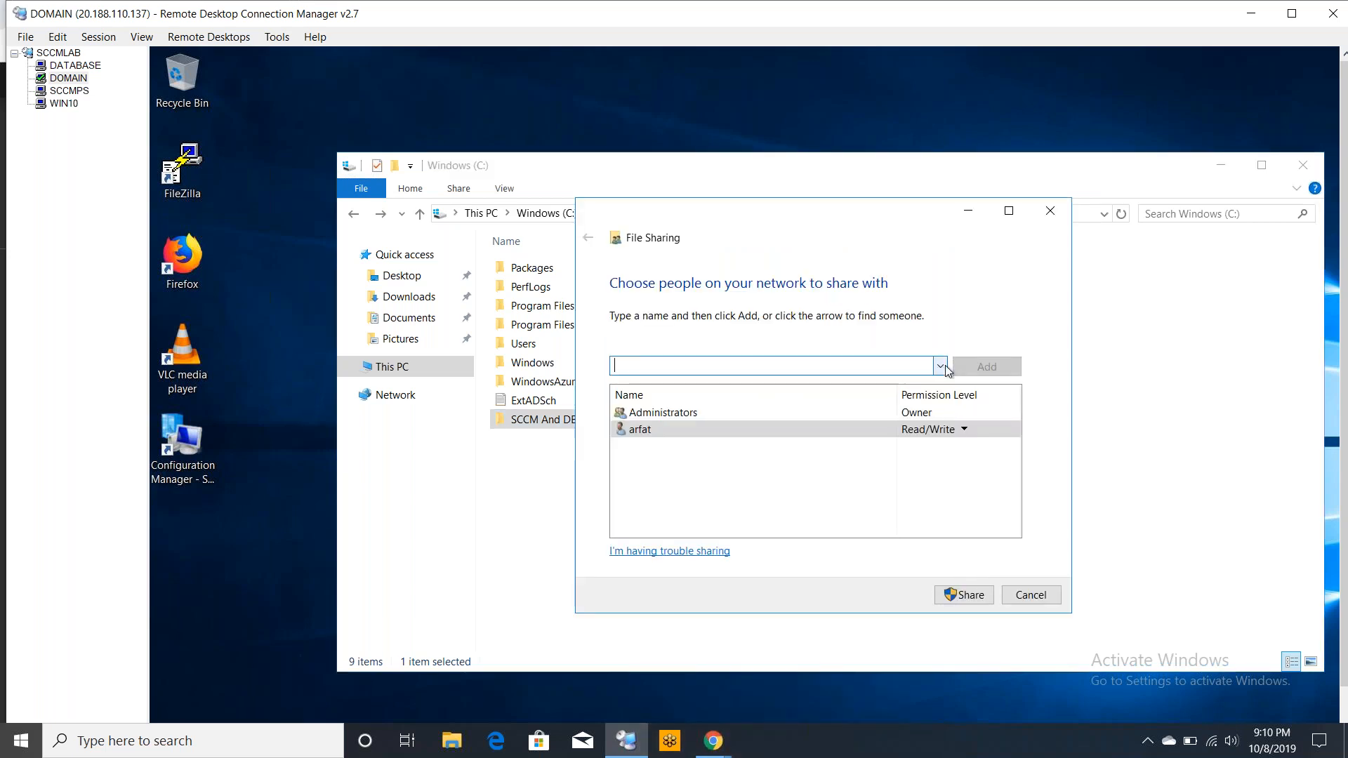
pyautogui.click(940, 366)
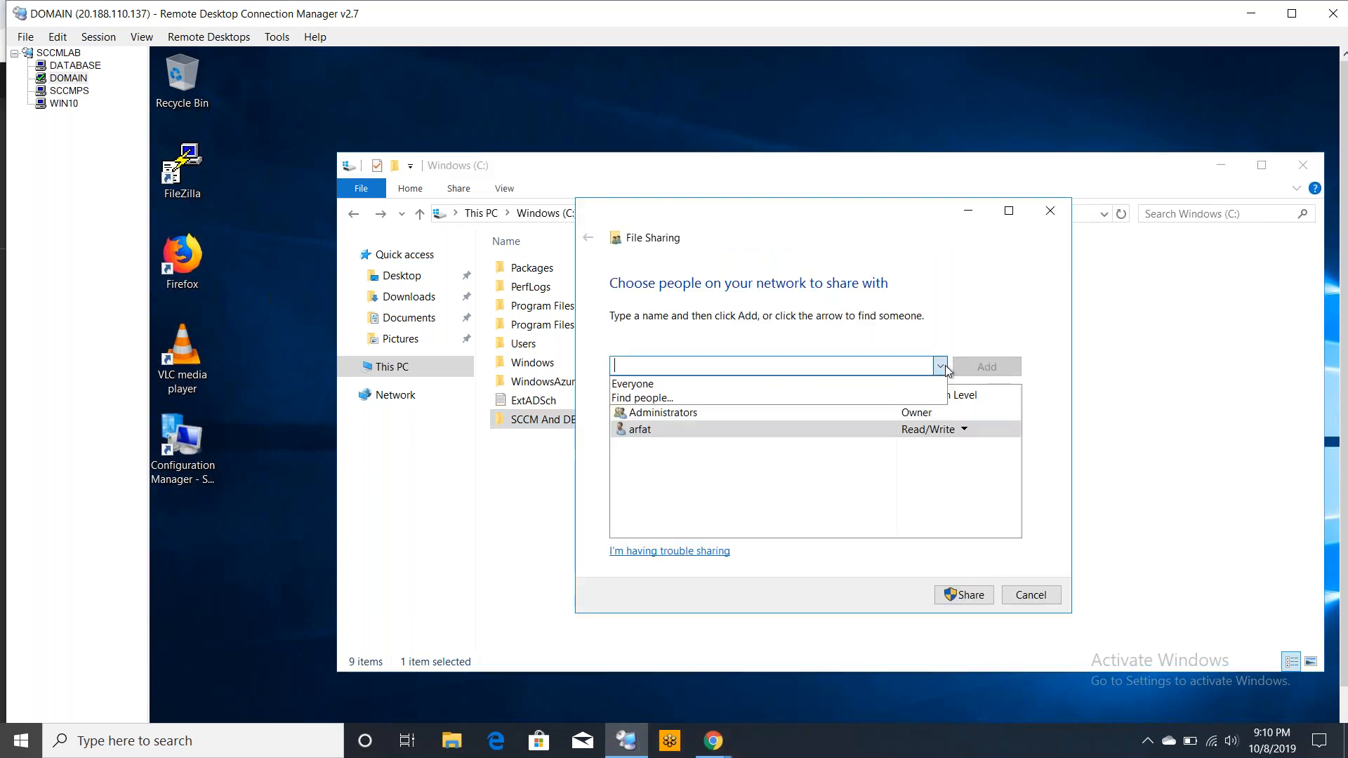
pyautogui.click(792, 386)
pyautogui.click(981, 373)
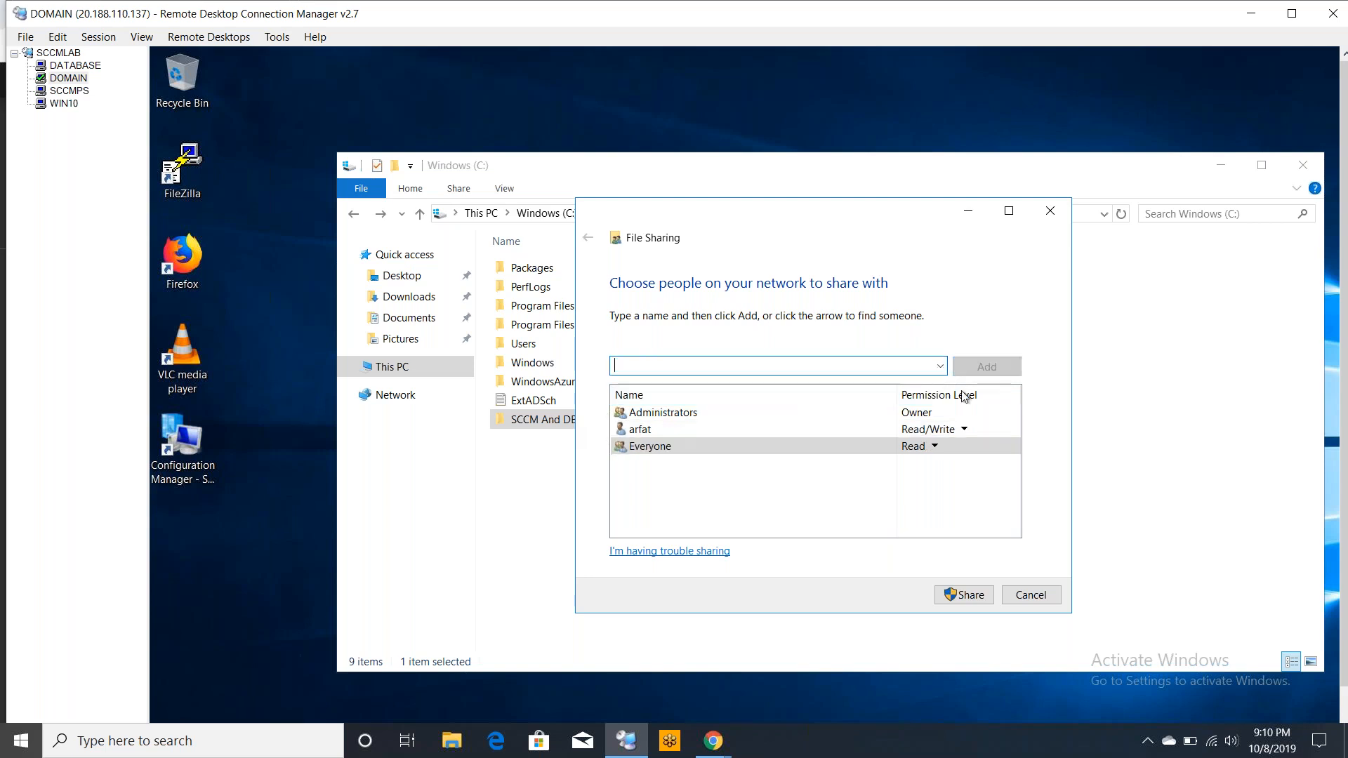
pyautogui.click(935, 448)
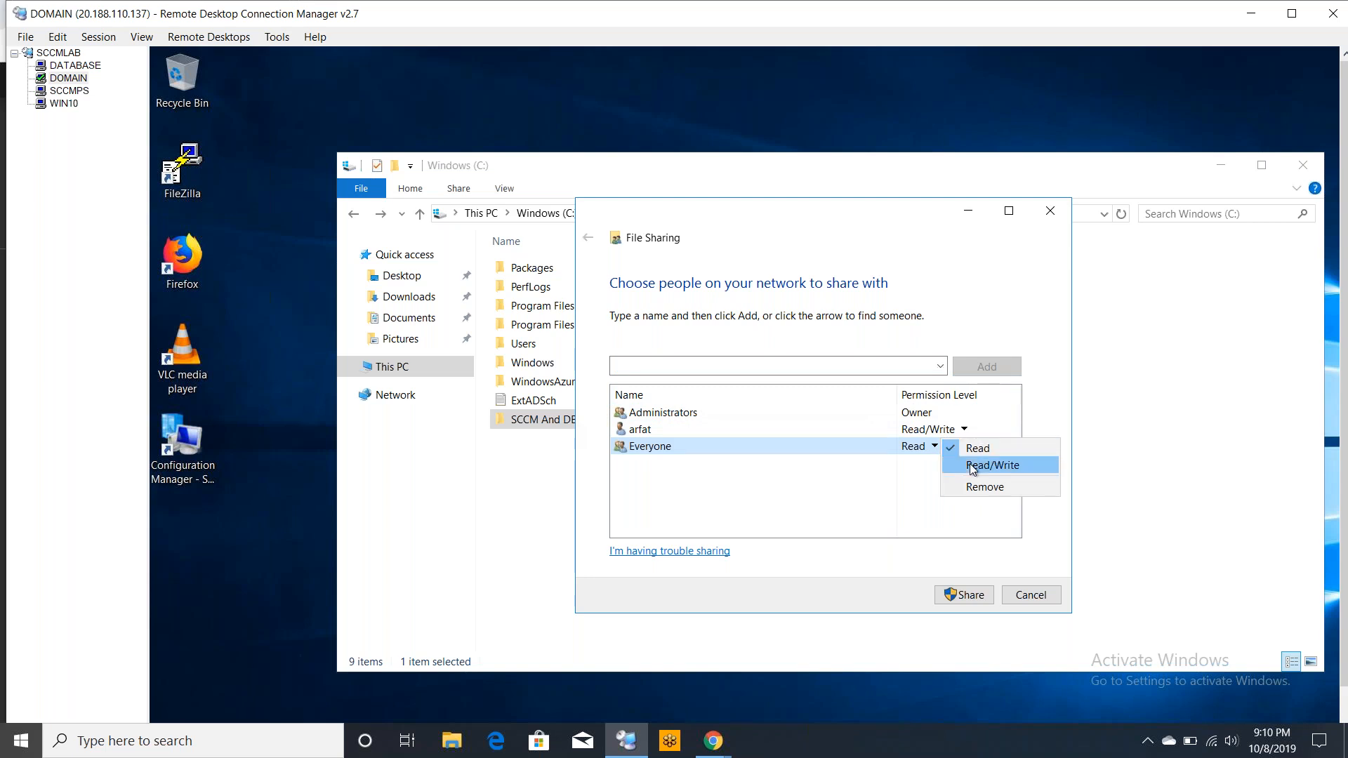
pyautogui.click(972, 467)
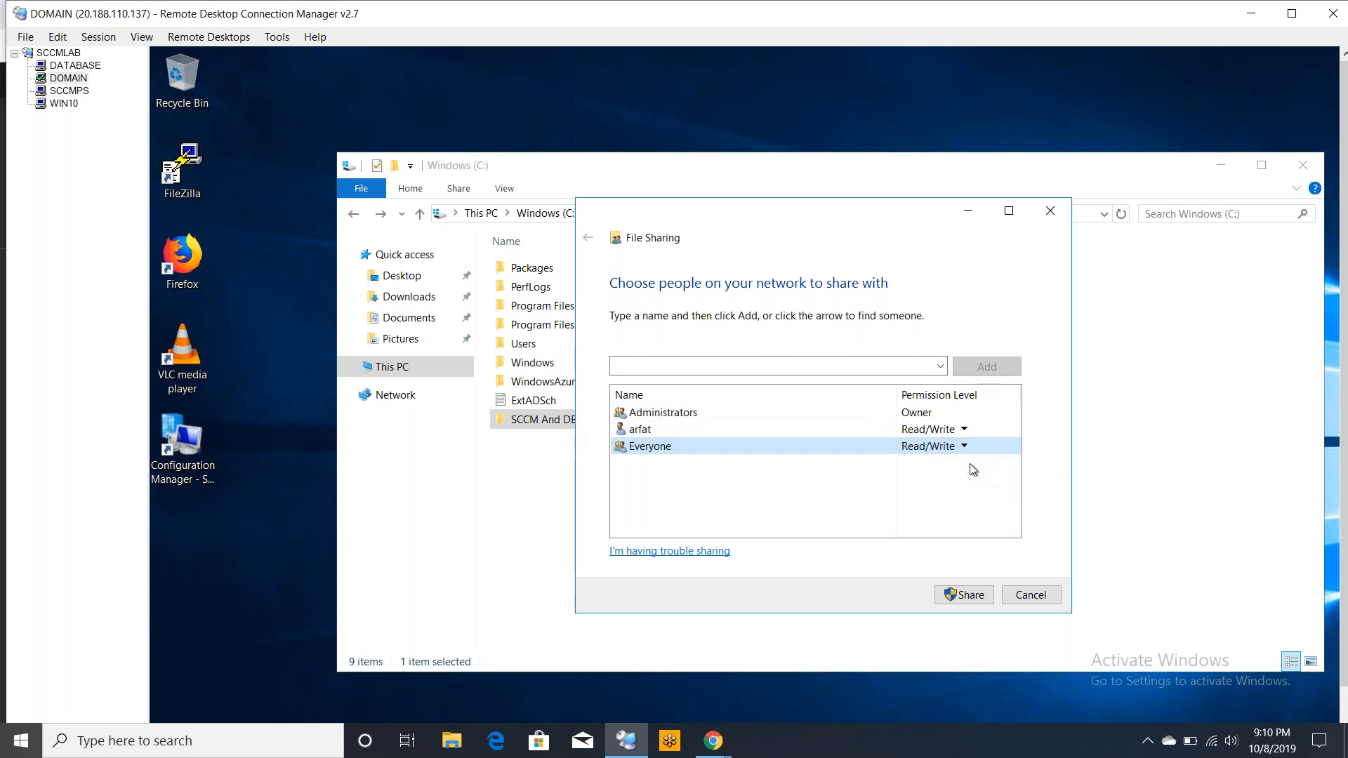
pyautogui.click(959, 596)
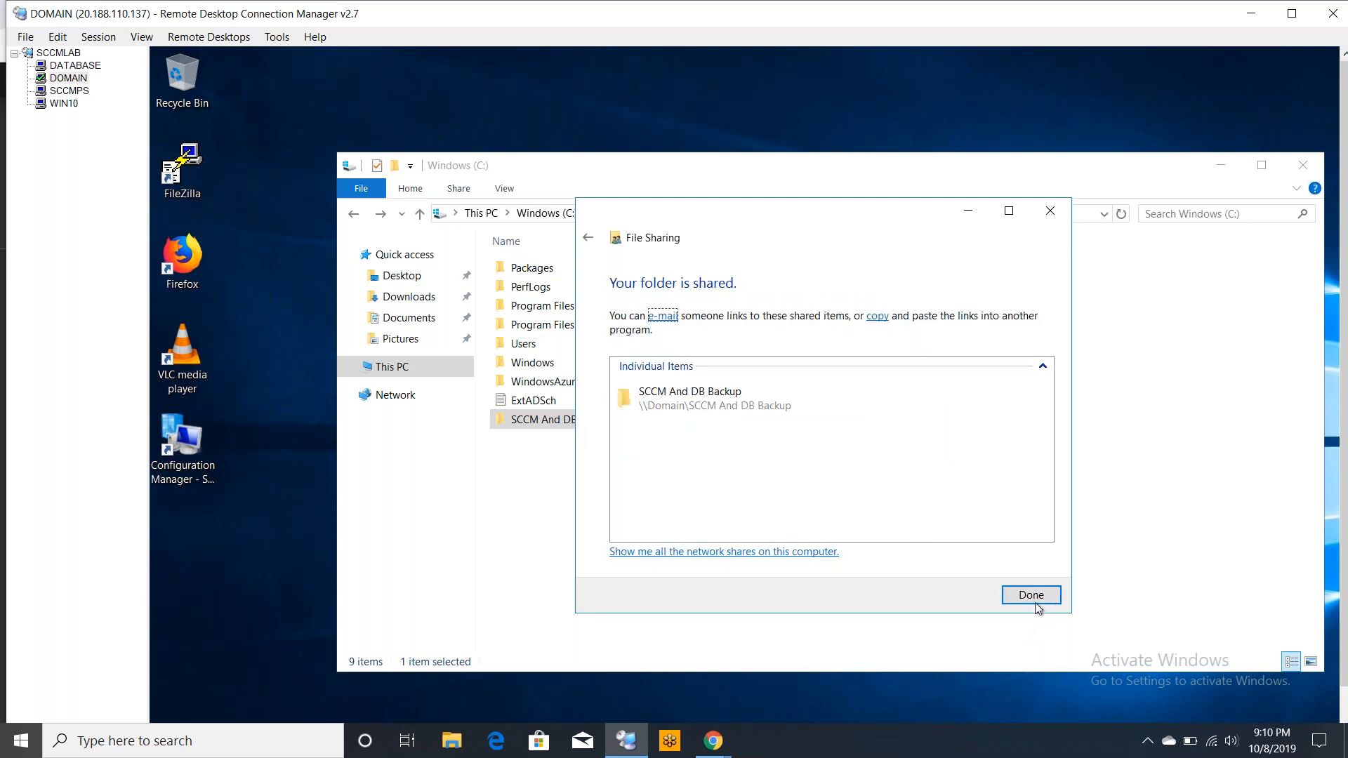
pyautogui.click(1032, 601)
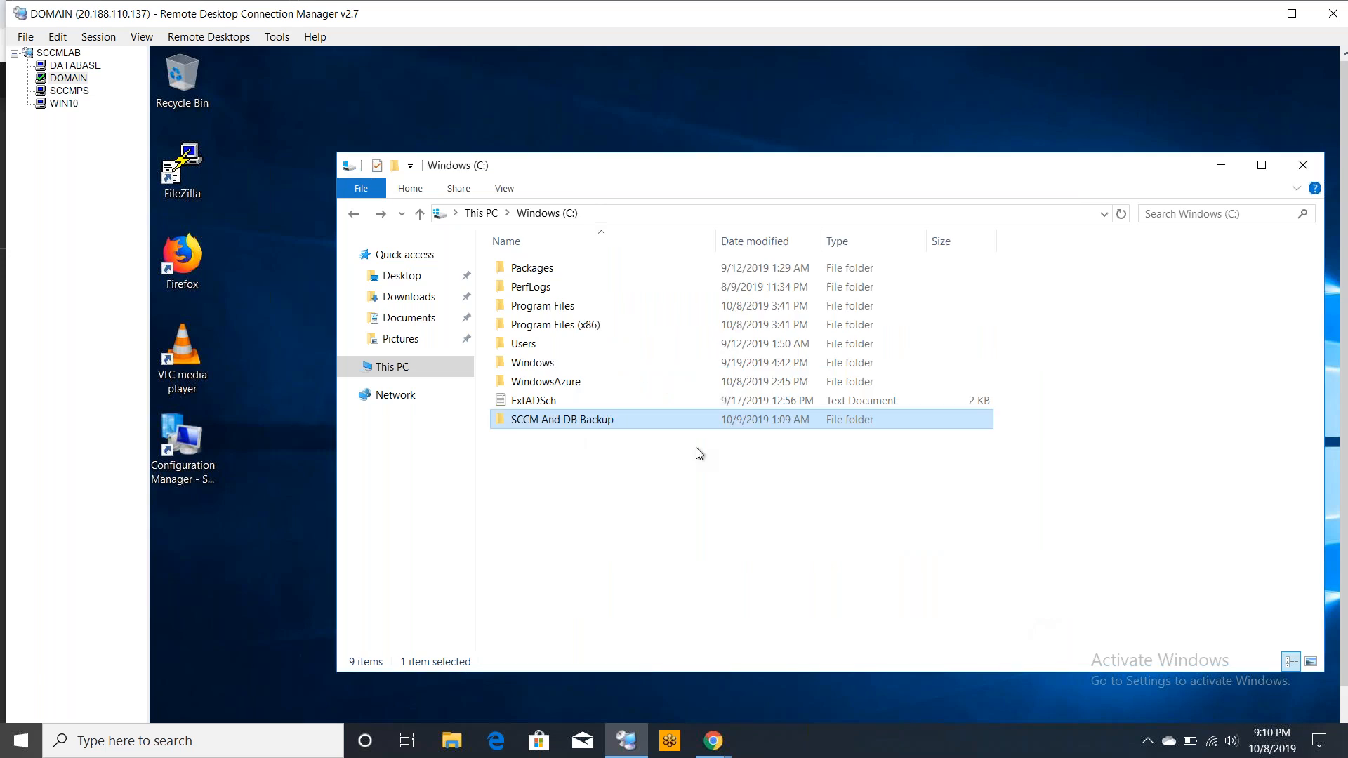
# Open the \\domain network location, enter the SCCM And DB Backup share, and select its UNC path
pyautogui.click(732, 214)
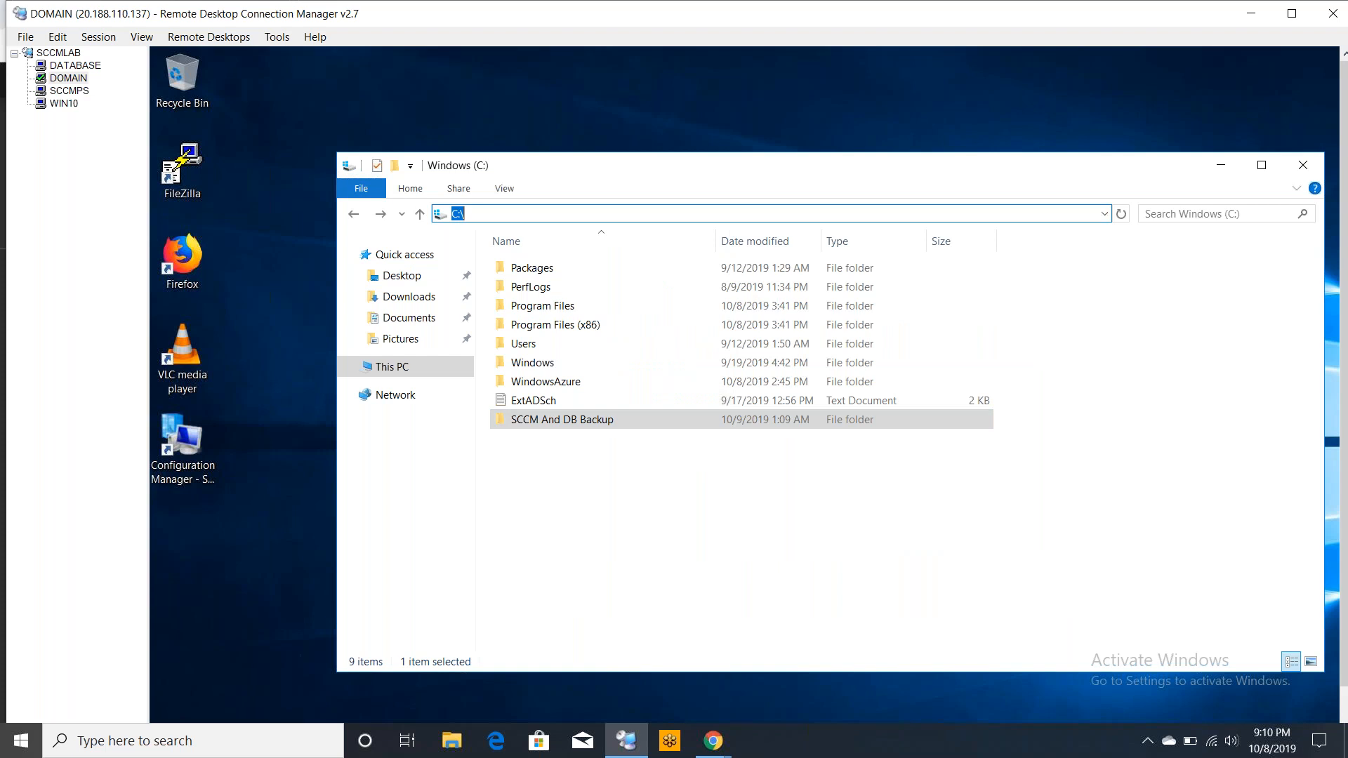
pyautogui.write('\\\\')
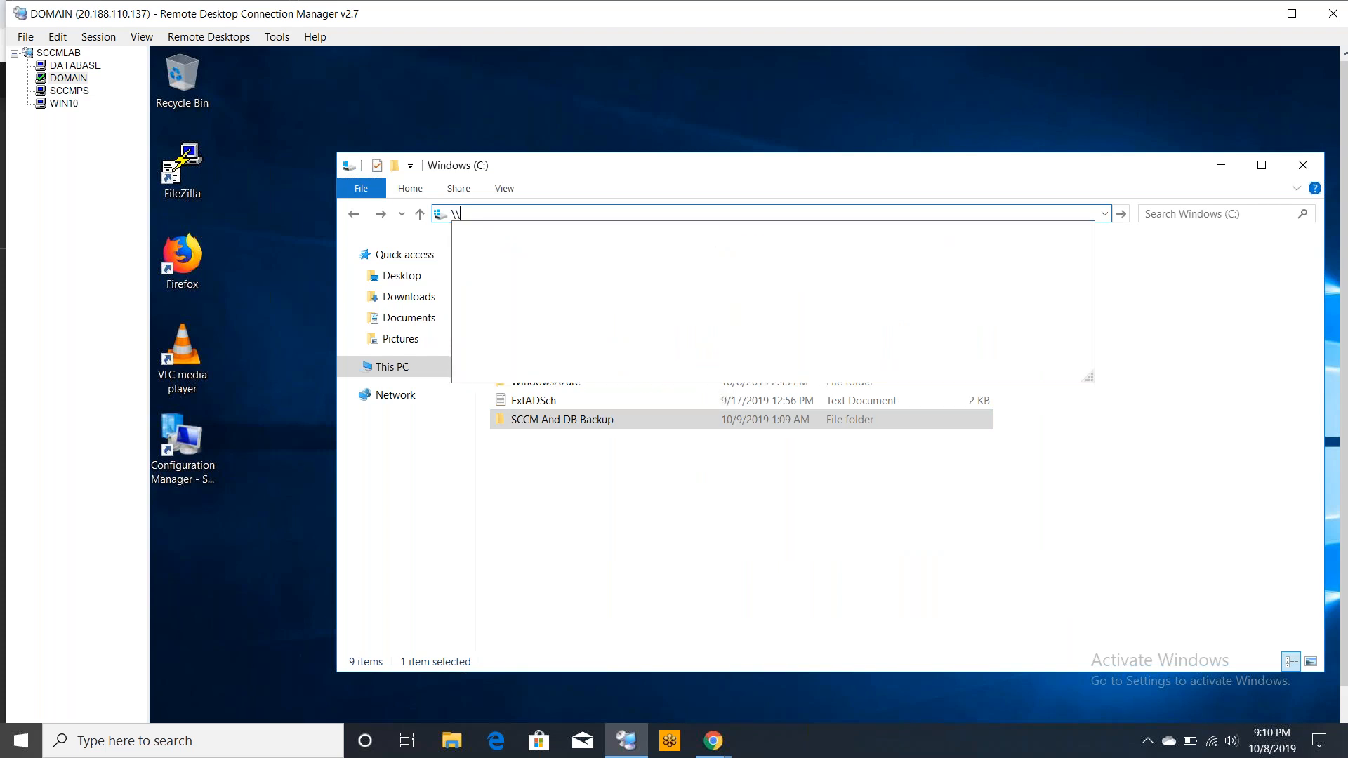
pyautogui.write('doma')
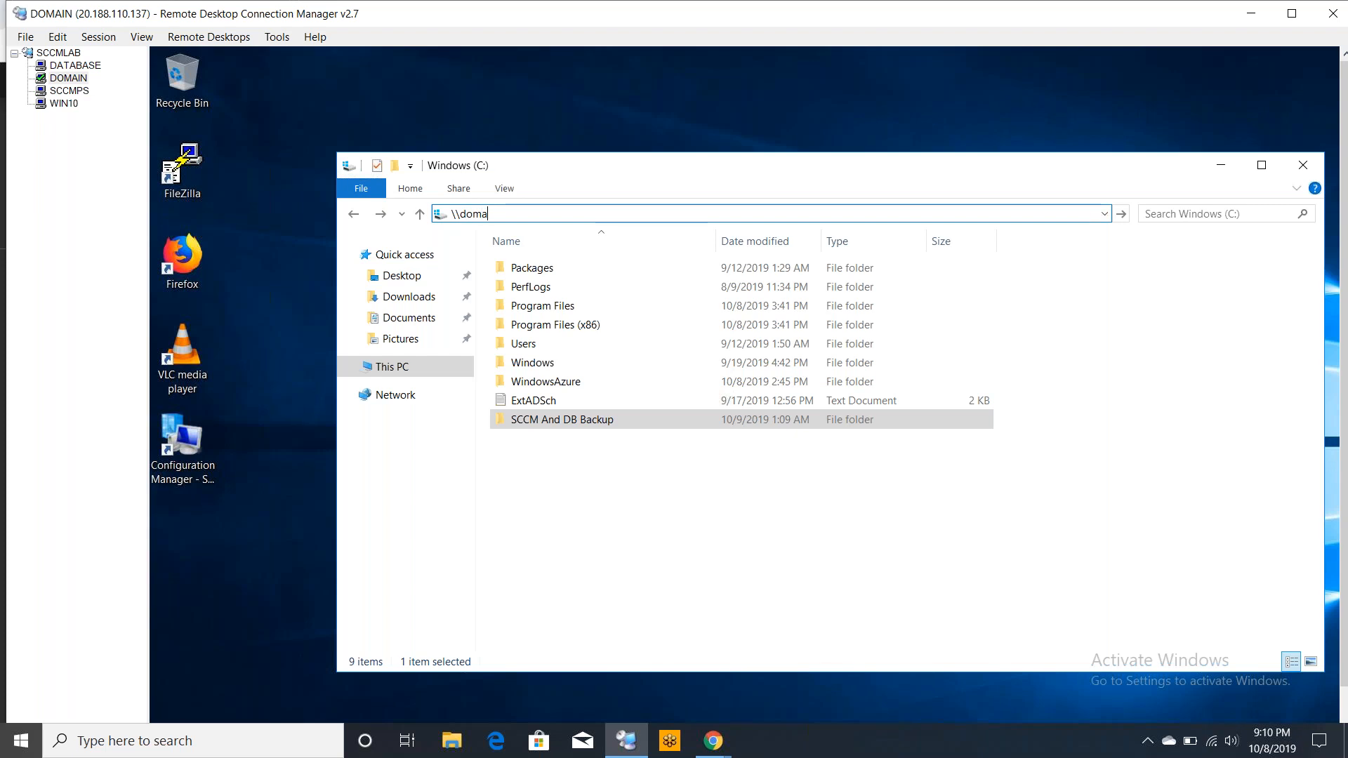
pyautogui.write('in')
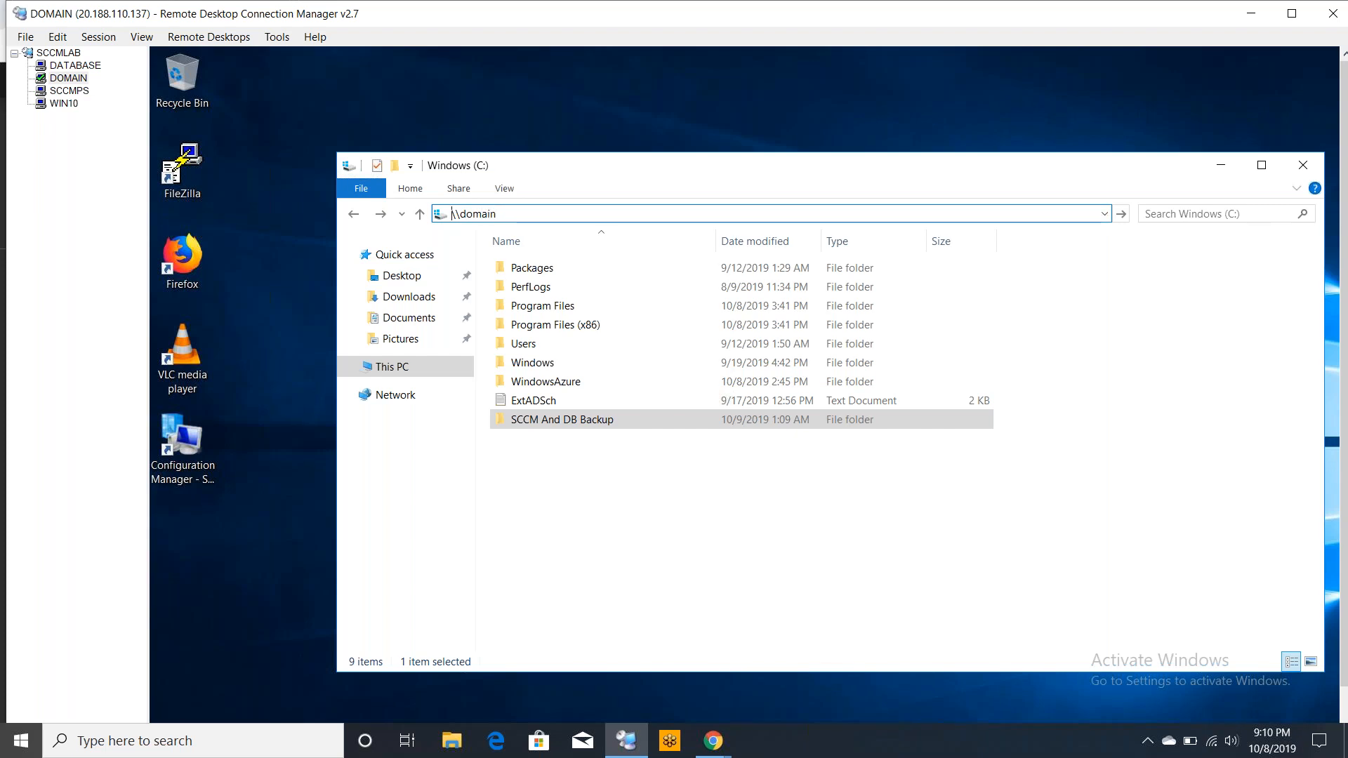
pyautogui.press('Return')
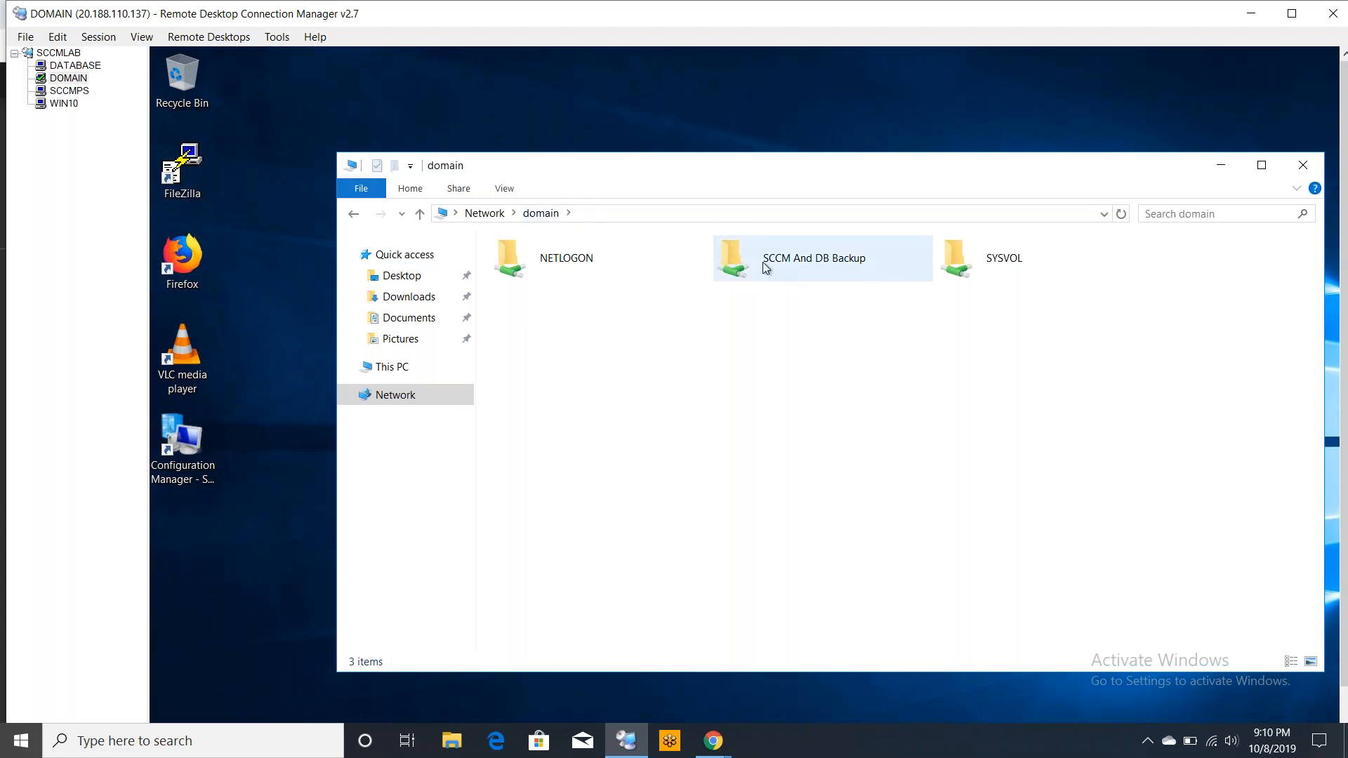
pyautogui.doubleClick(789, 269)
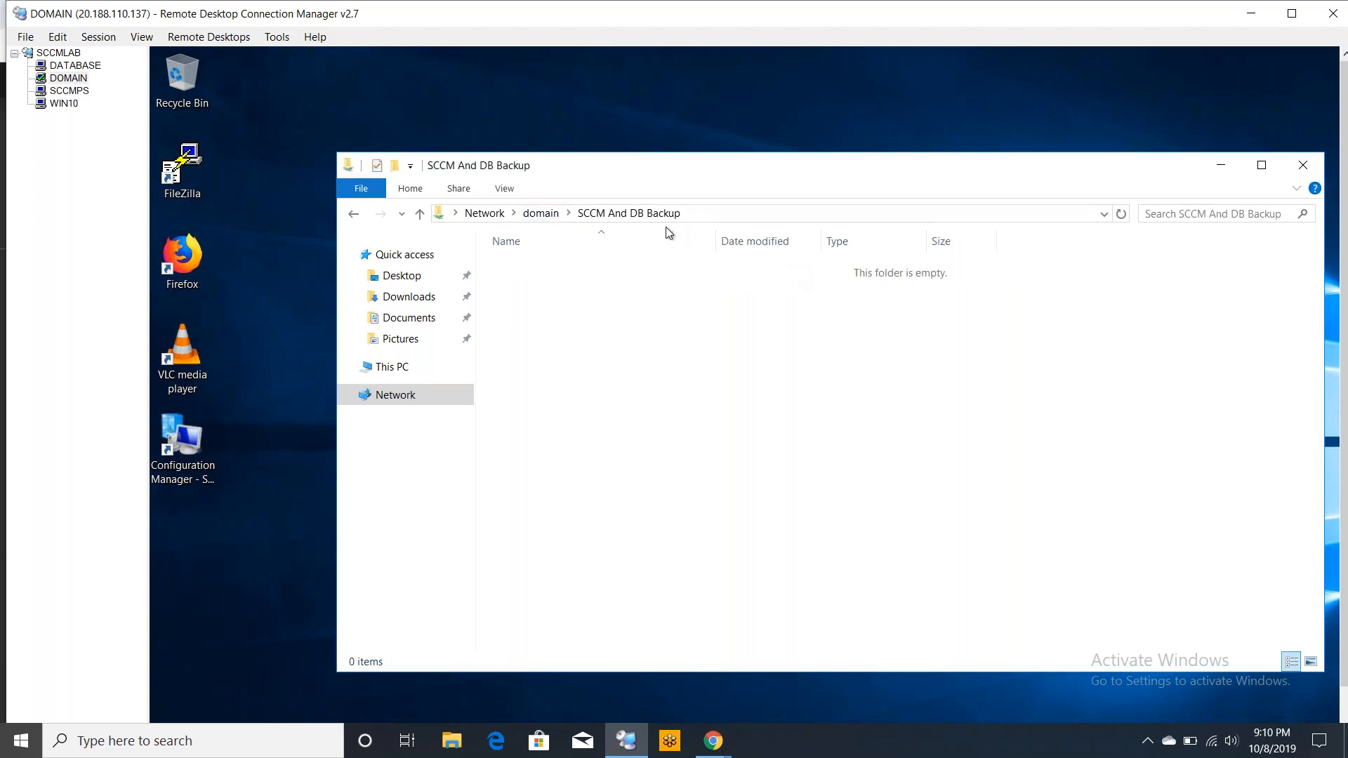
pyautogui.click(695, 214)
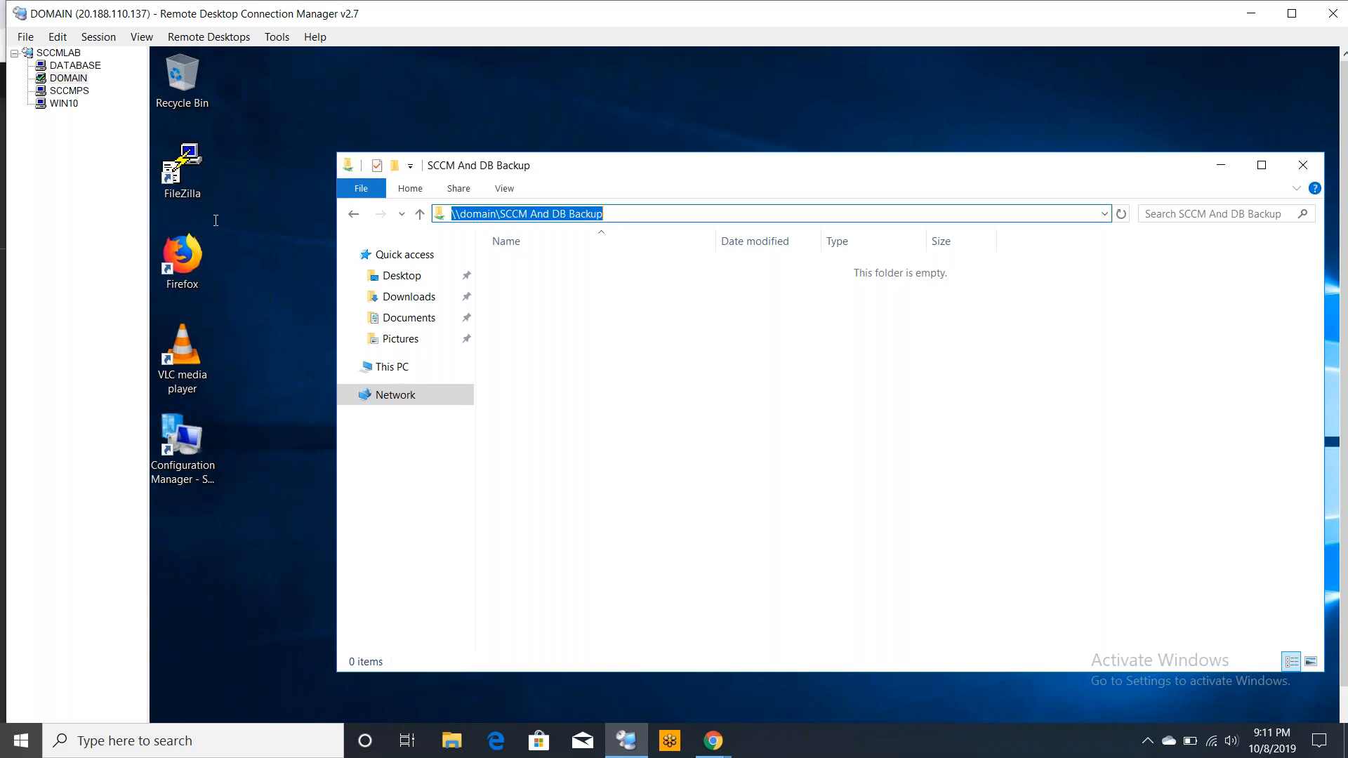
# Switch to the SCCMPS session and dismiss the Skype error dialogs
pyautogui.click(70, 92)
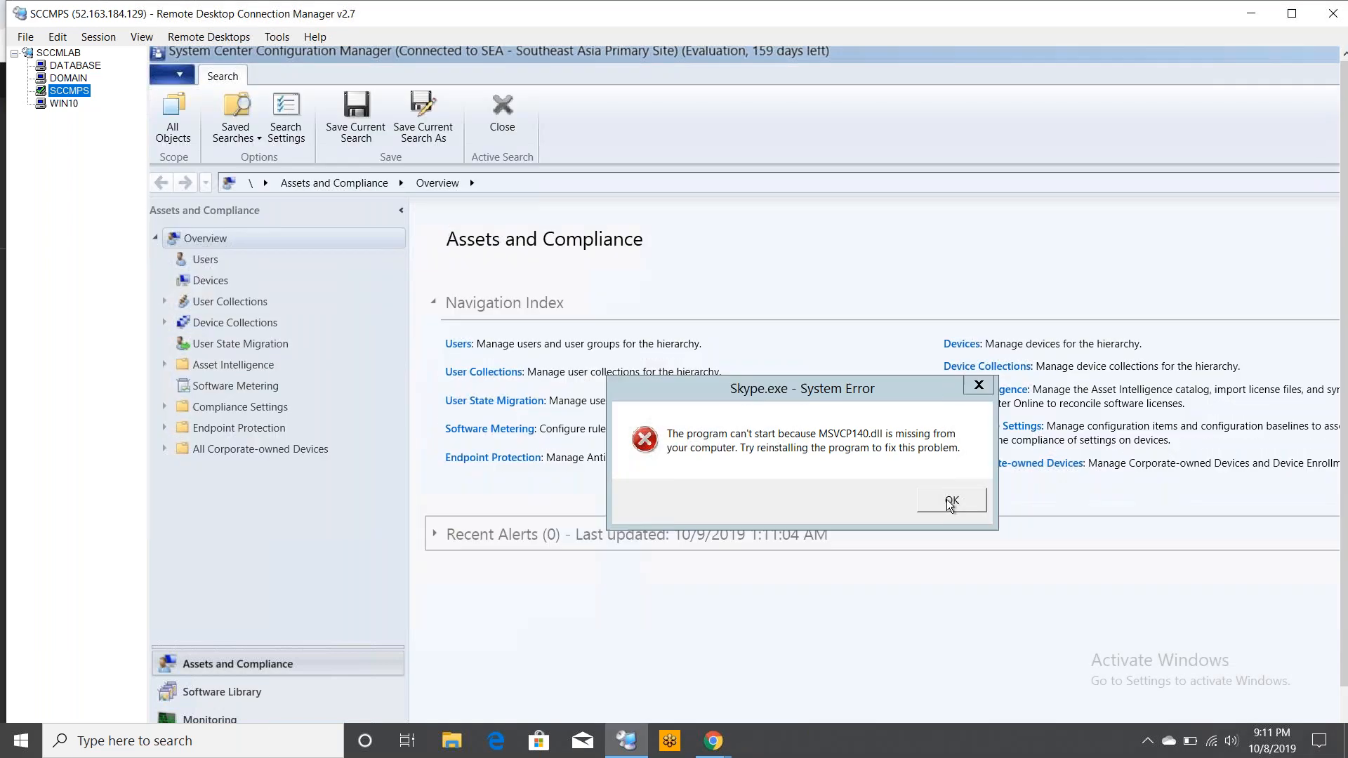
pyautogui.click(947, 500)
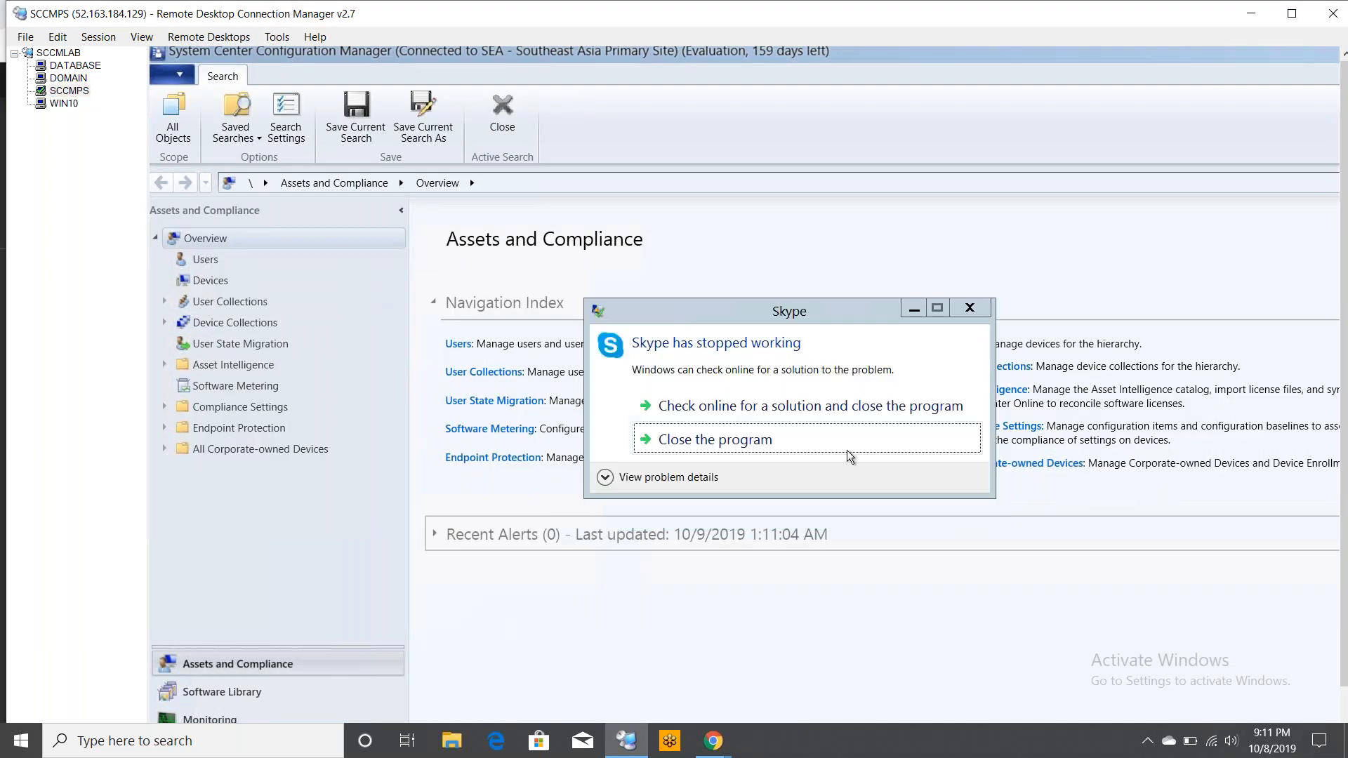
pyautogui.click(738, 439)
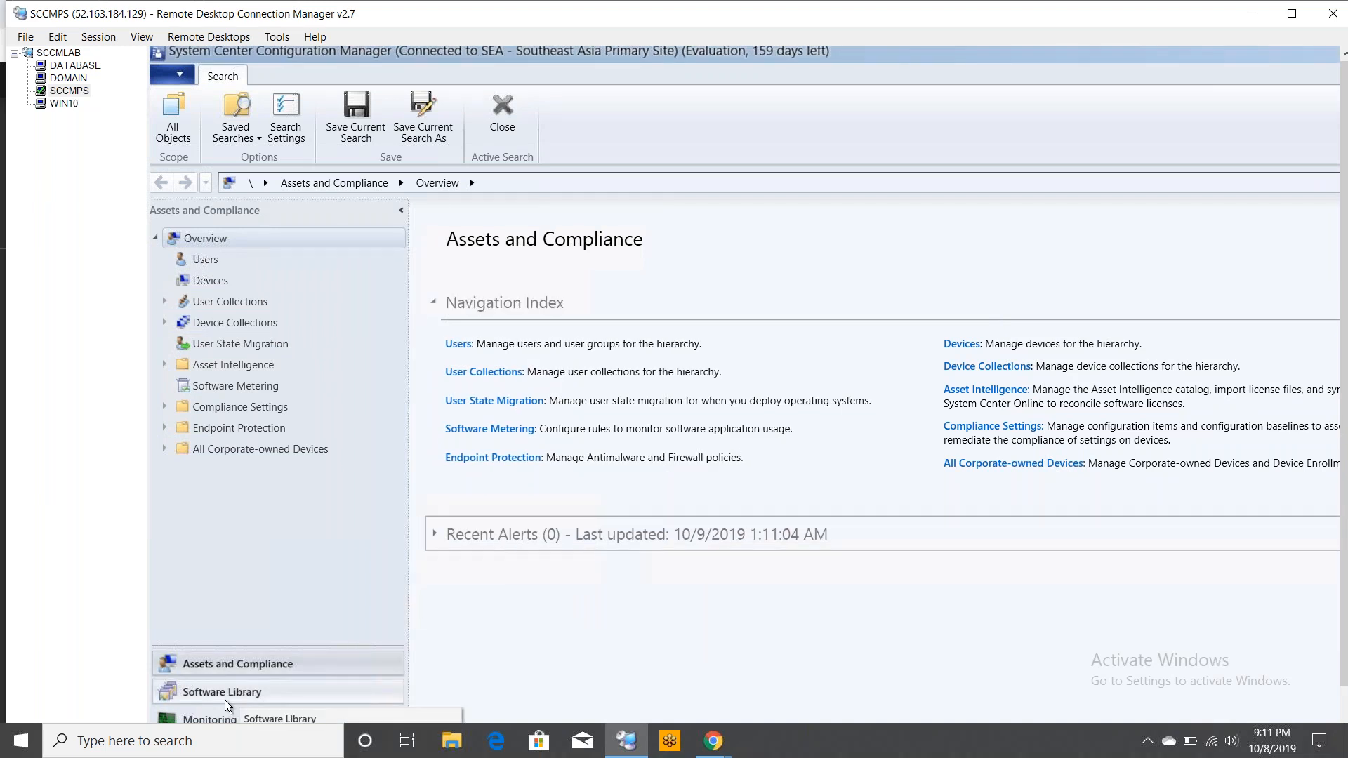
# Show the SCCMPS session in full screen and open Sites under Site Configuration in the Administration workspace
pyautogui.rightClick(77, 91)
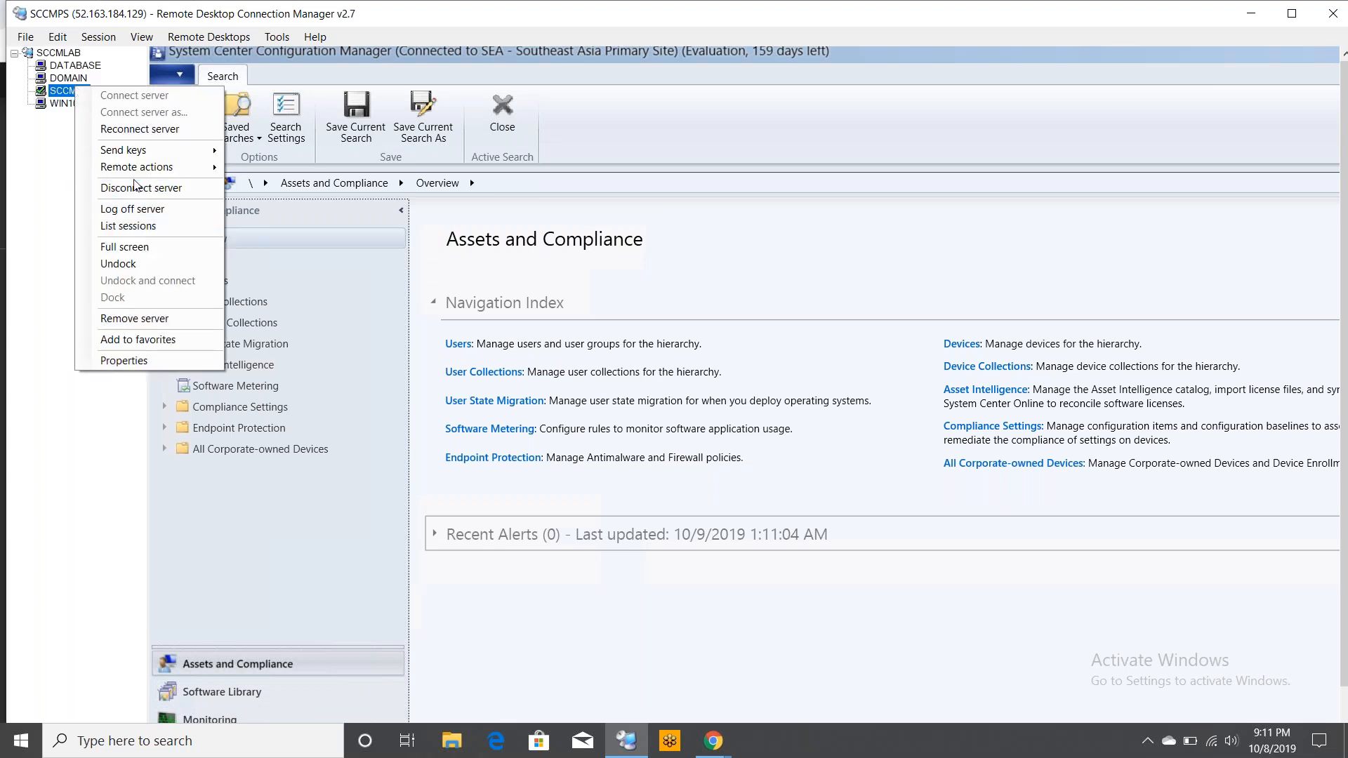
pyautogui.click(126, 247)
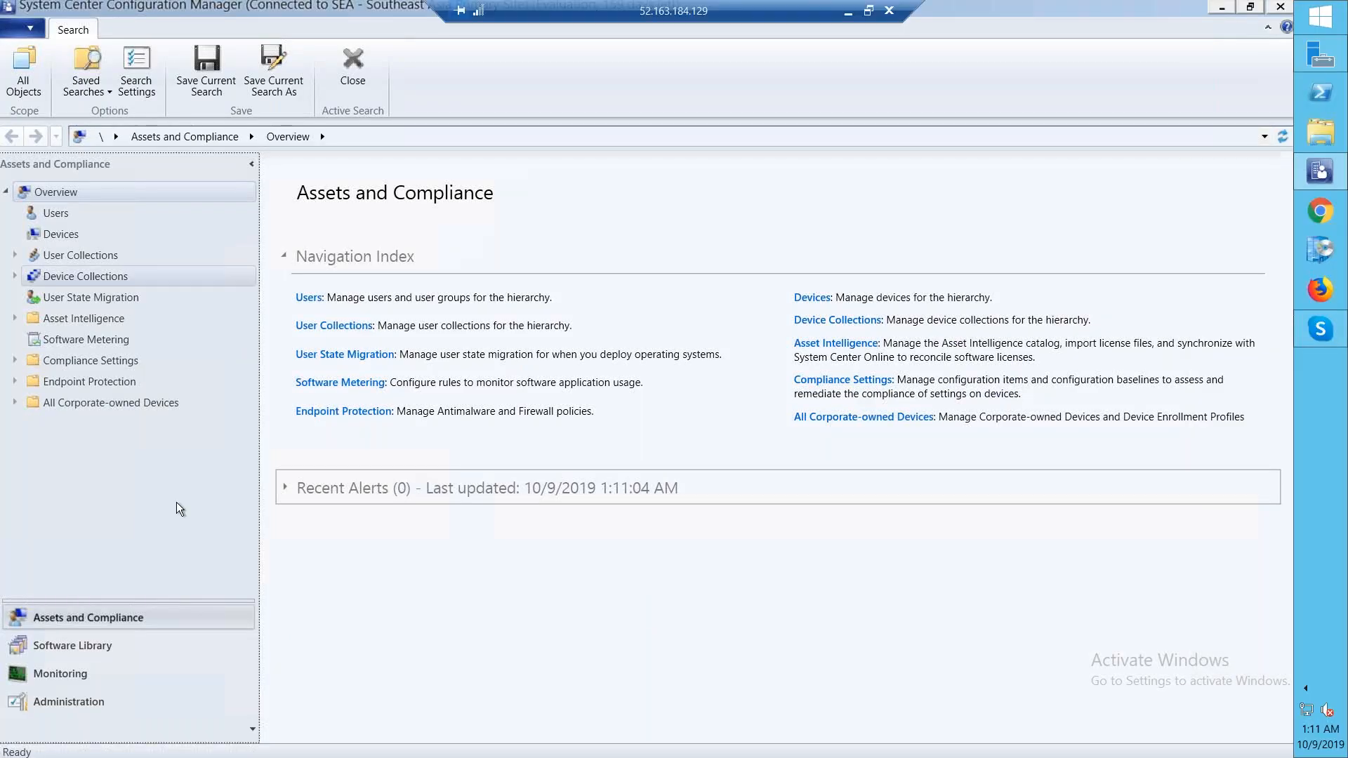
pyautogui.click(90, 708)
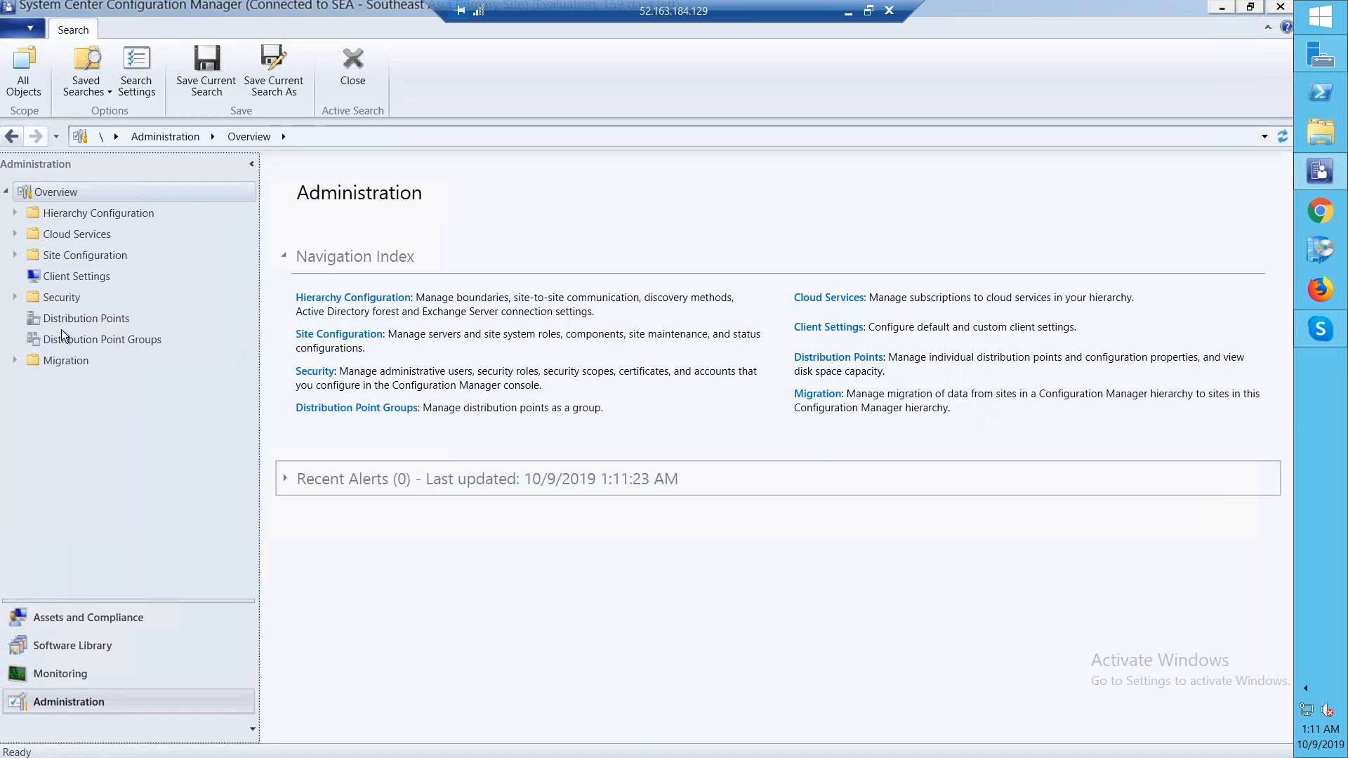
pyautogui.click(16, 256)
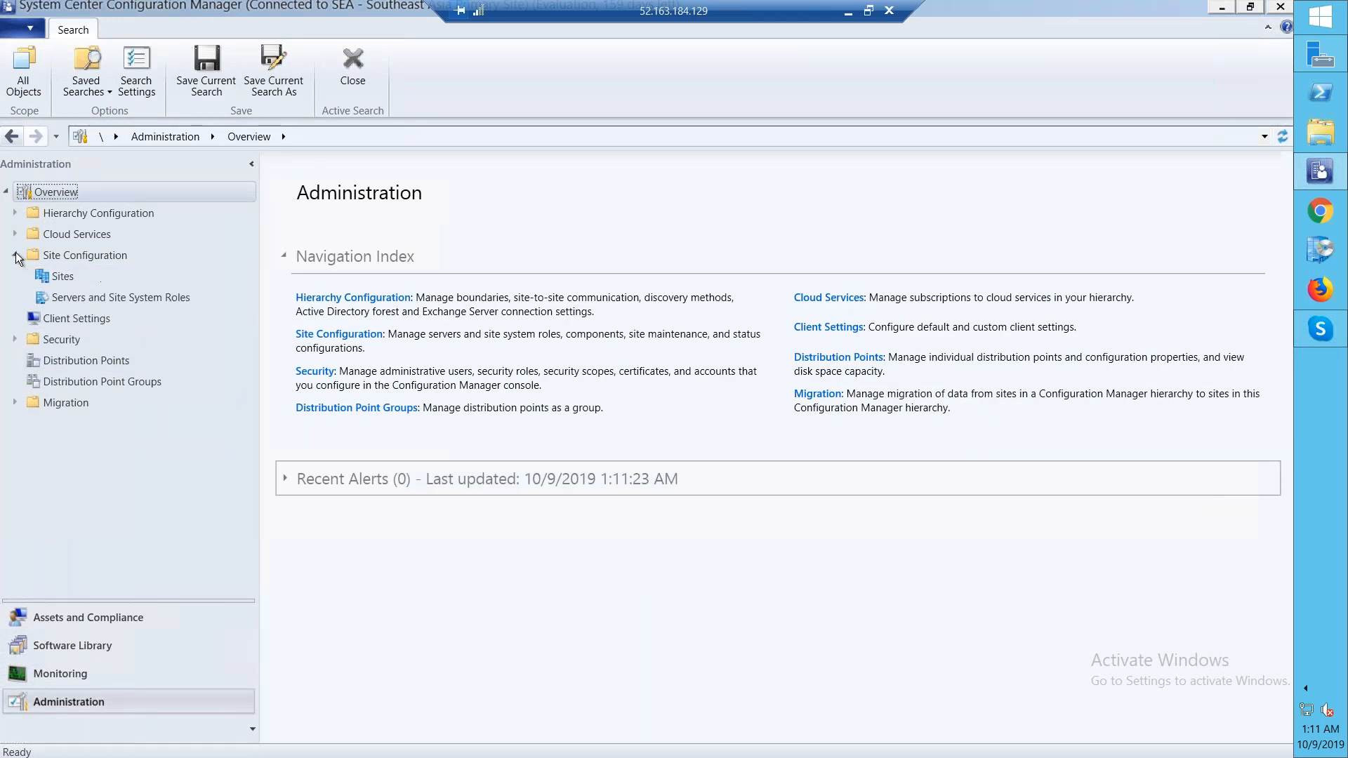
pyautogui.click(87, 282)
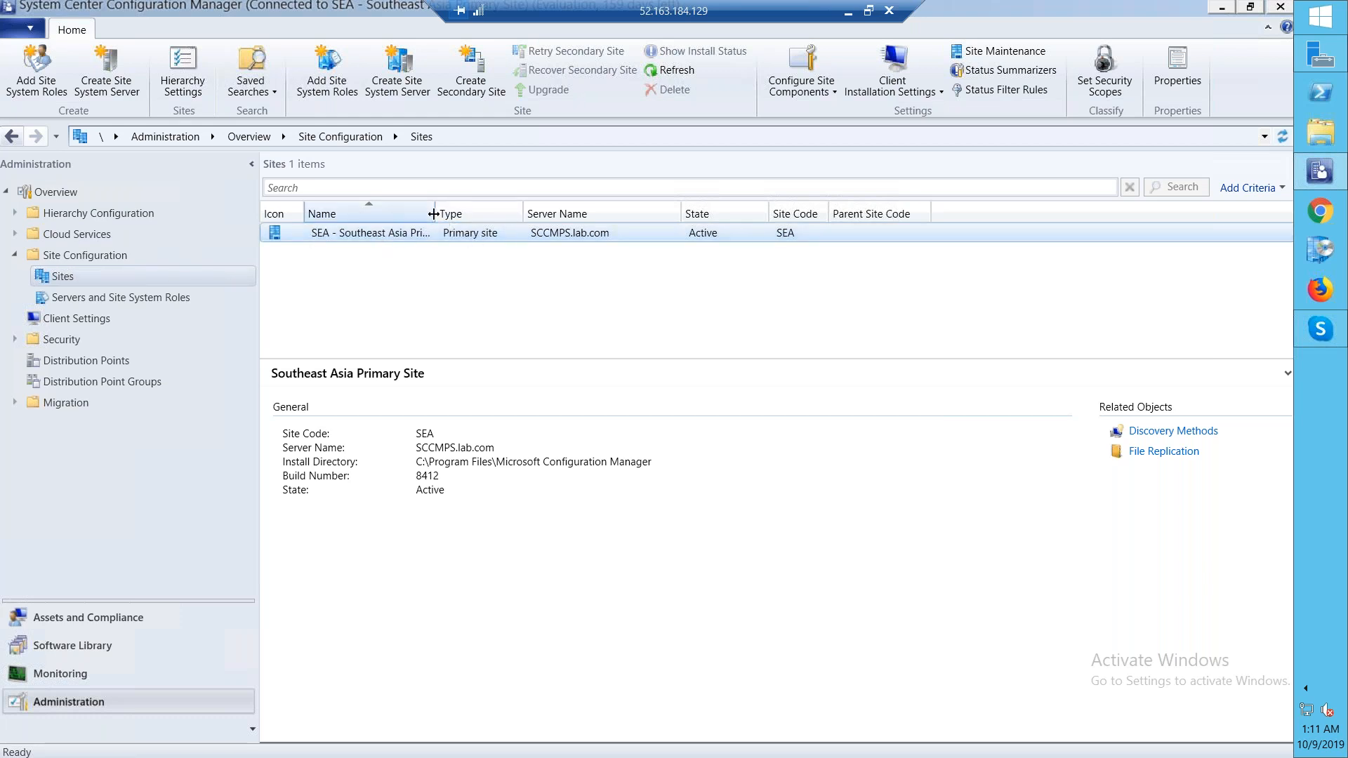
# Open Site Maintenance for the SEA primary site and edit the Backup Site Server task
pyautogui.doubleClick(435, 214)
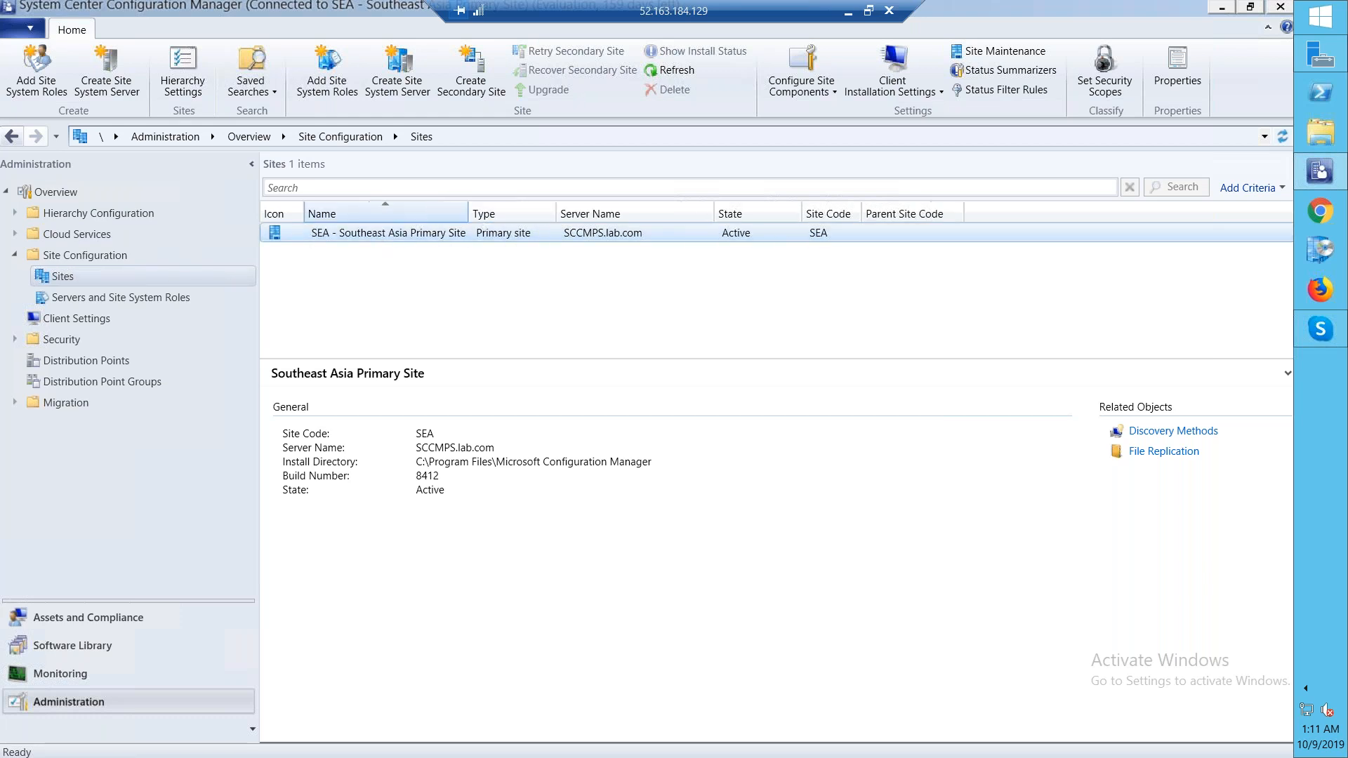
pyautogui.rightClick(521, 235)
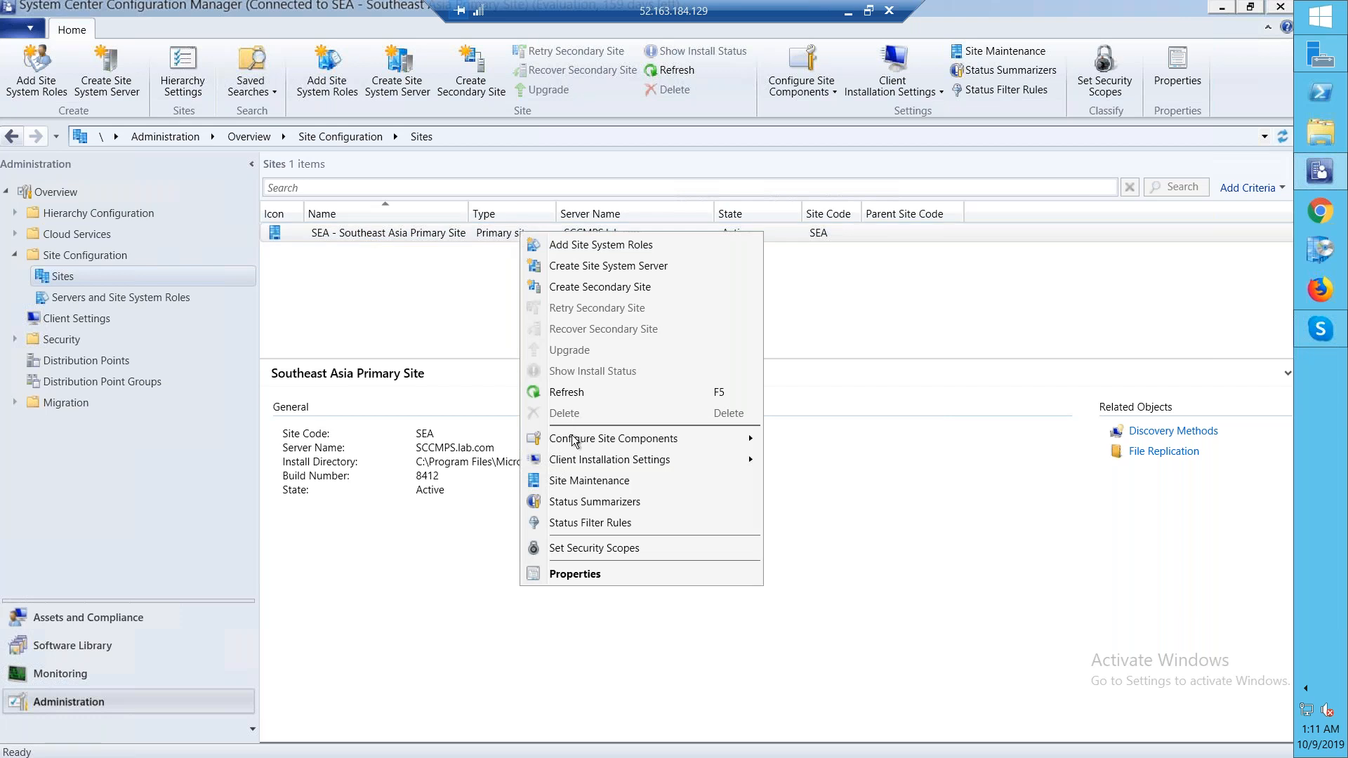
pyautogui.click(593, 483)
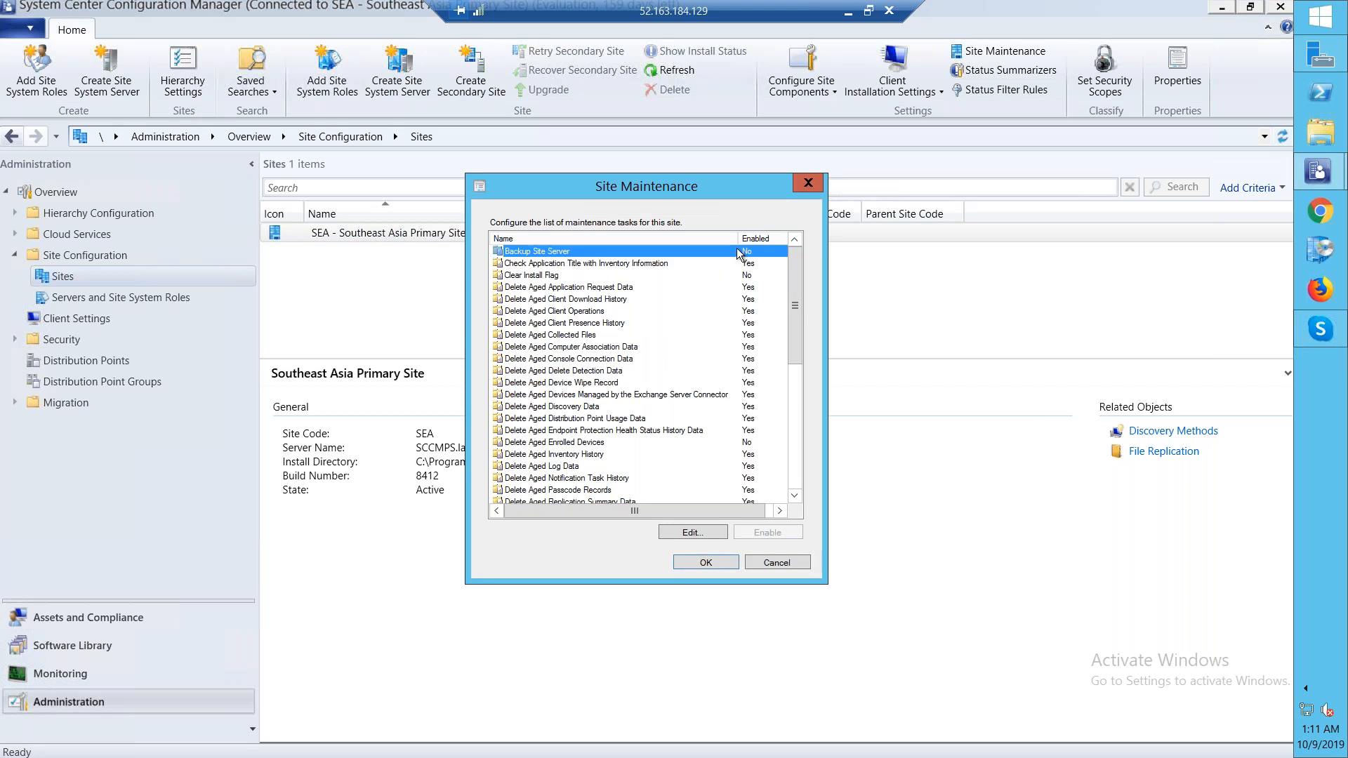
pyautogui.click(701, 534)
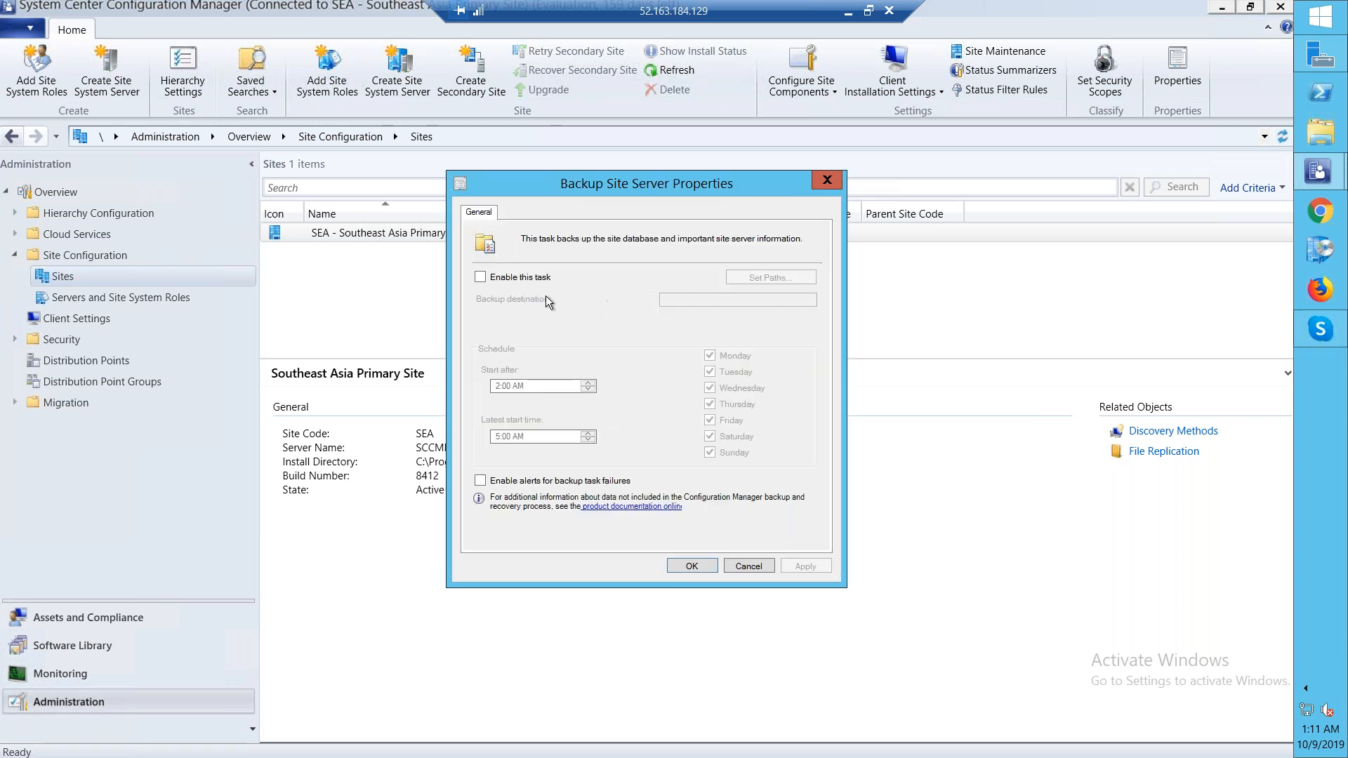
# Enable the Backup Site Server task and set its network path (UNC) destination to \\domain\SCCM And DB Backup
pyautogui.click(509, 278)
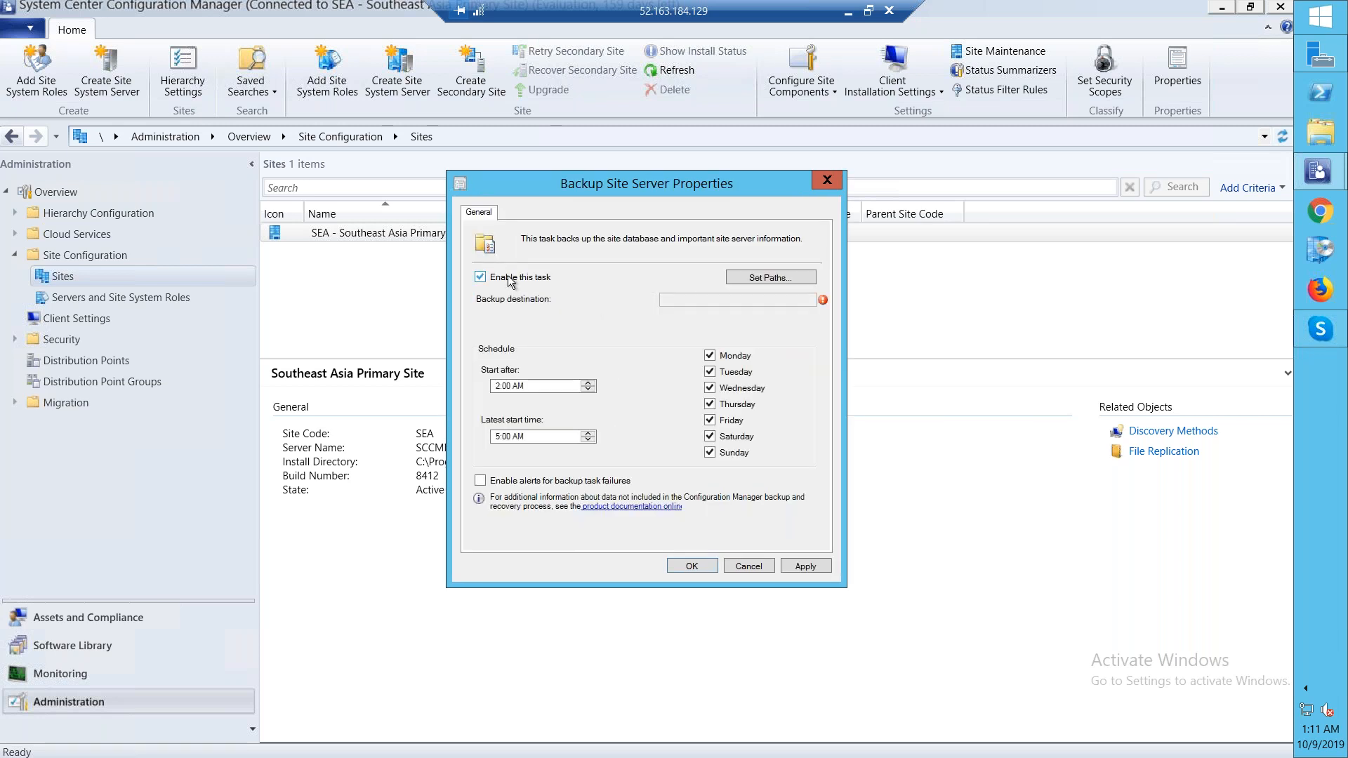
pyautogui.click(762, 279)
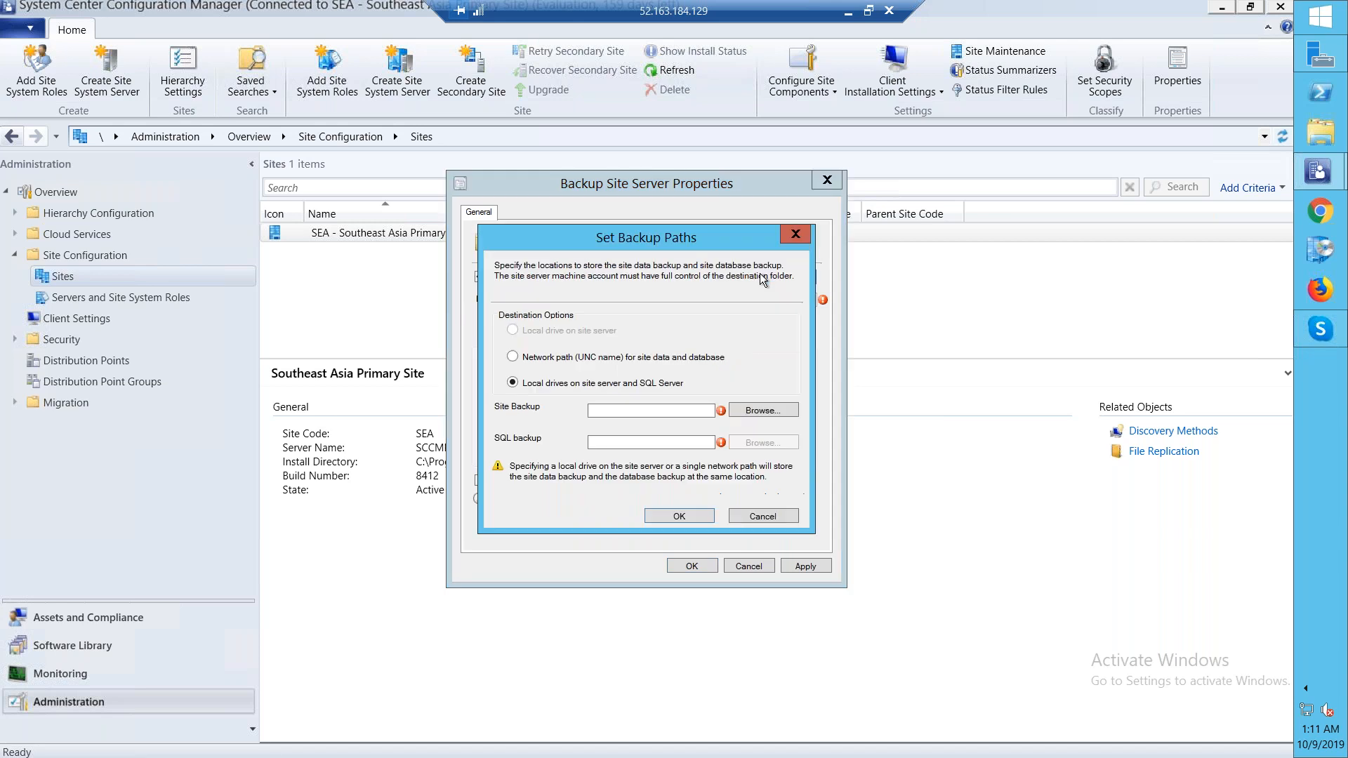
pyautogui.click(540, 359)
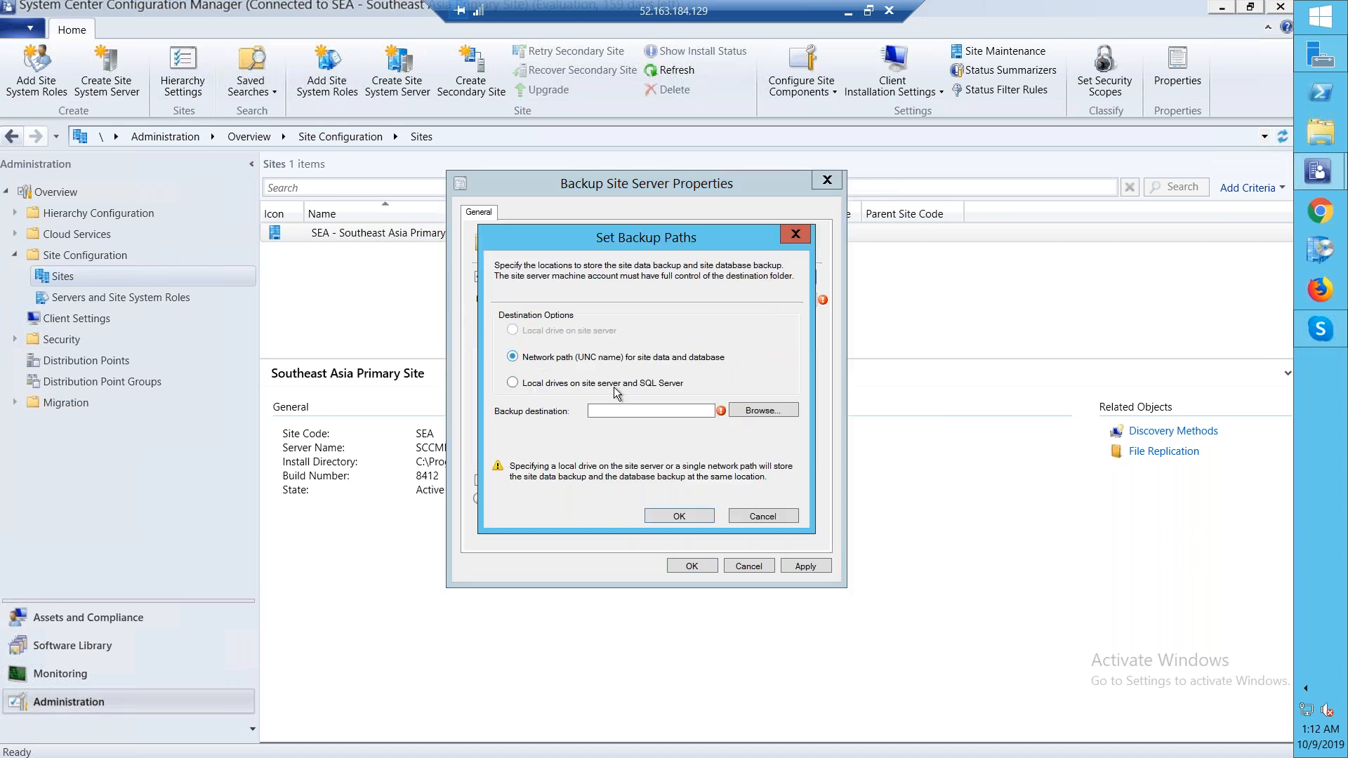
pyautogui.click(657, 414)
pyautogui.write('\\\\domain\\SCCM And DB Backup')
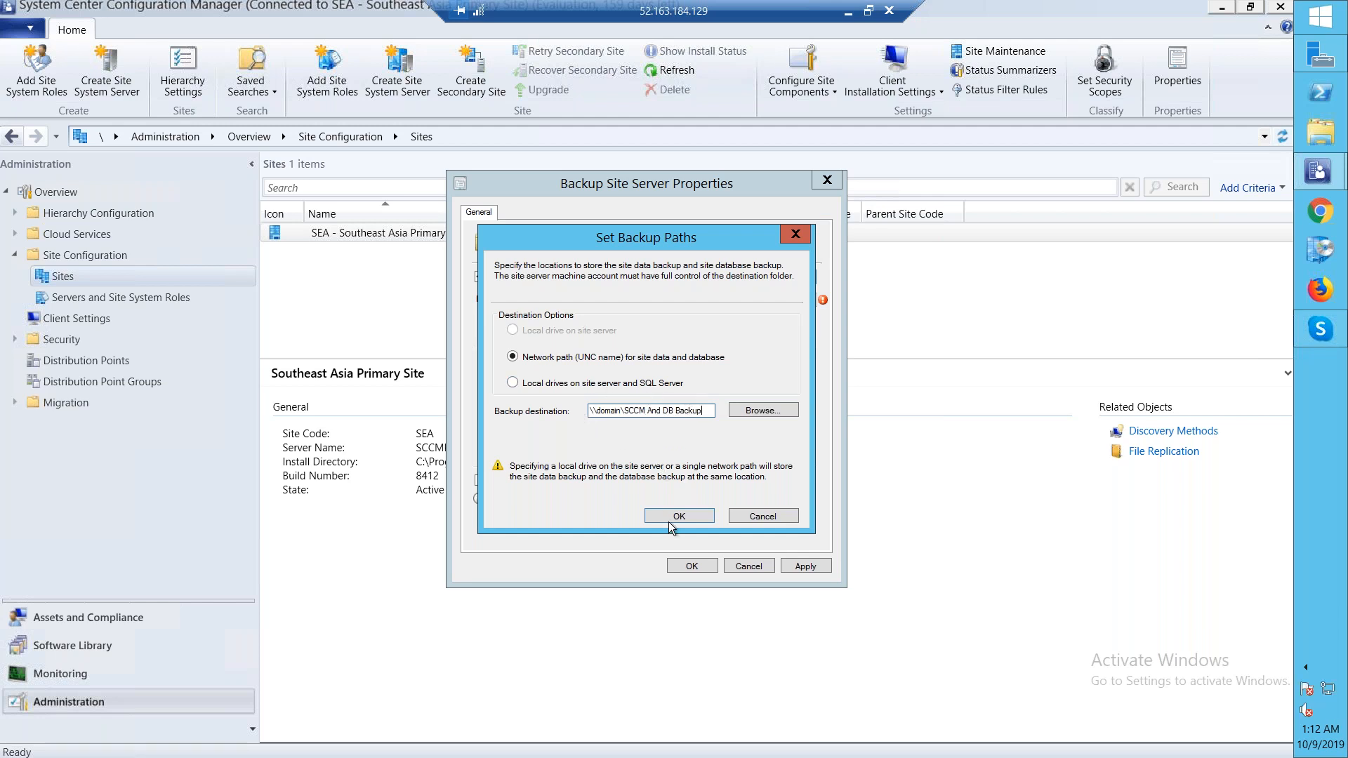
pyautogui.click(699, 518)
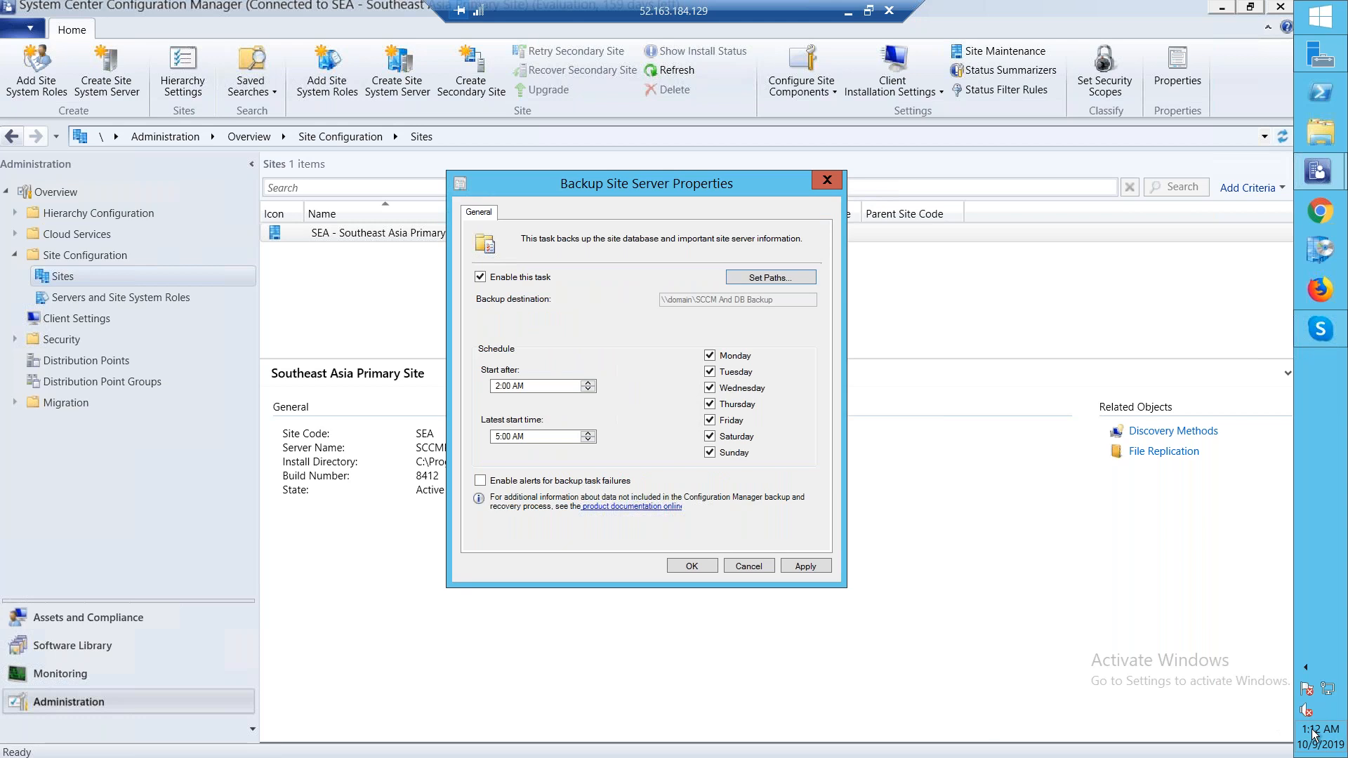
# Set the backup schedule to start after 1:13 AM with a latest start time of 2:13 AM
pyautogui.moveTo(1314, 734)
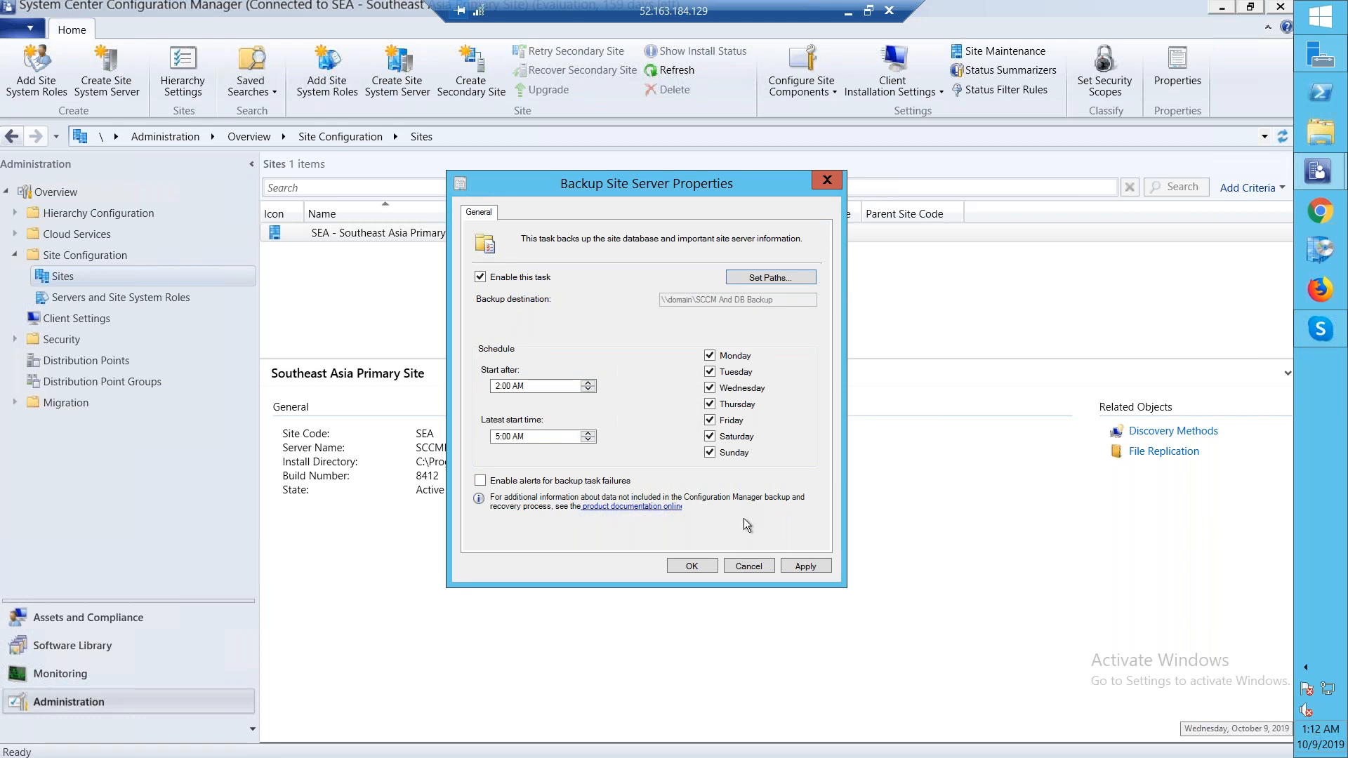
pyautogui.click(497, 387)
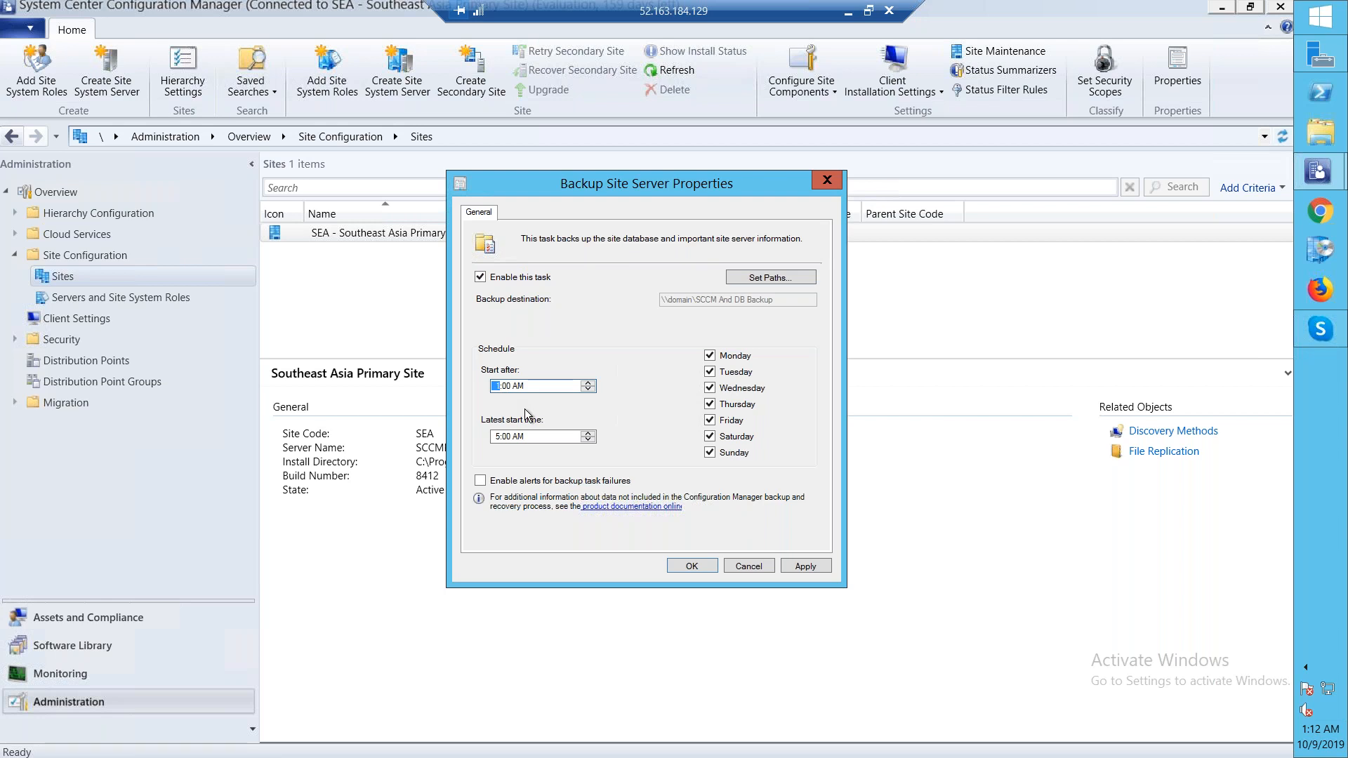
pyautogui.press('Right')
pyautogui.write('13')
pyautogui.click(499, 438)
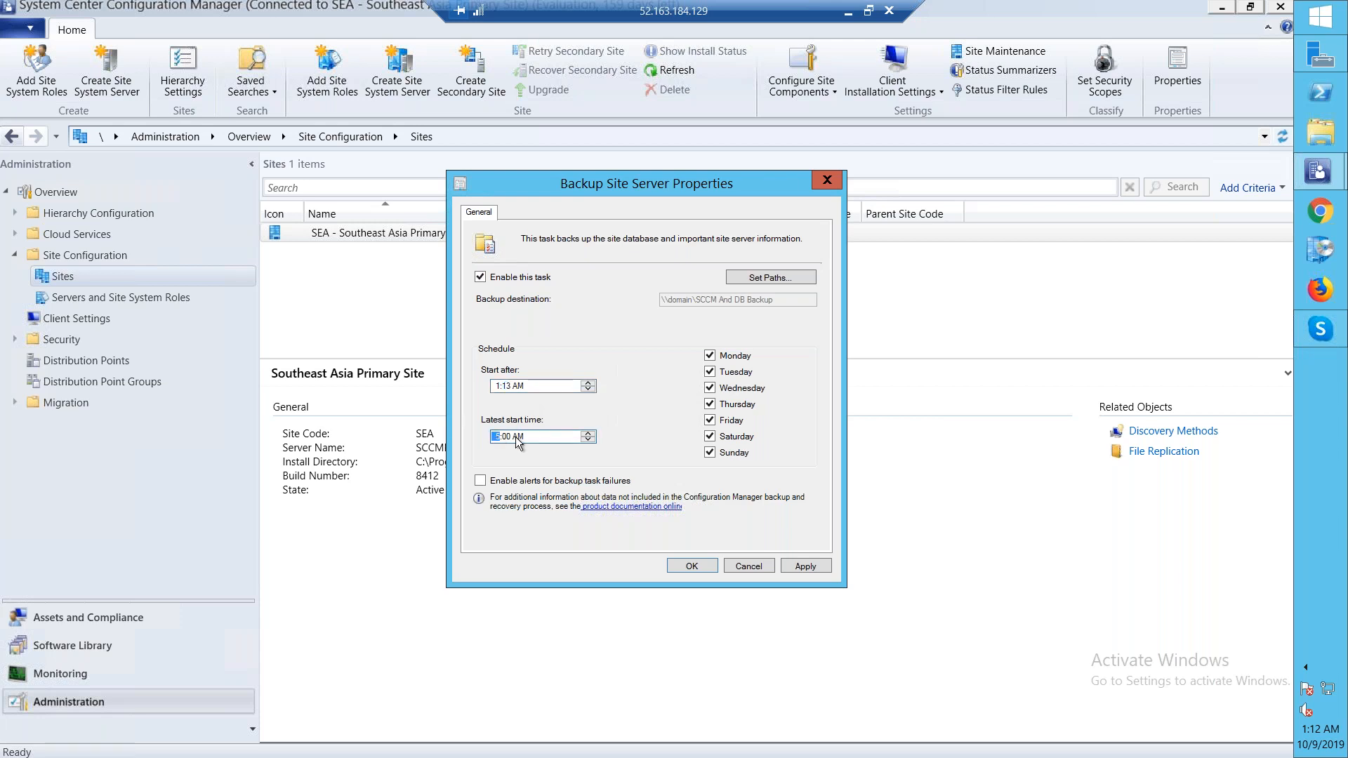
pyautogui.write('1')
pyautogui.write('2')
pyautogui.click(506, 437)
pyautogui.write('13')
# Enable alerts for backup task failures and apply the backup task settings
pyautogui.click(481, 481)
pyautogui.click(509, 486)
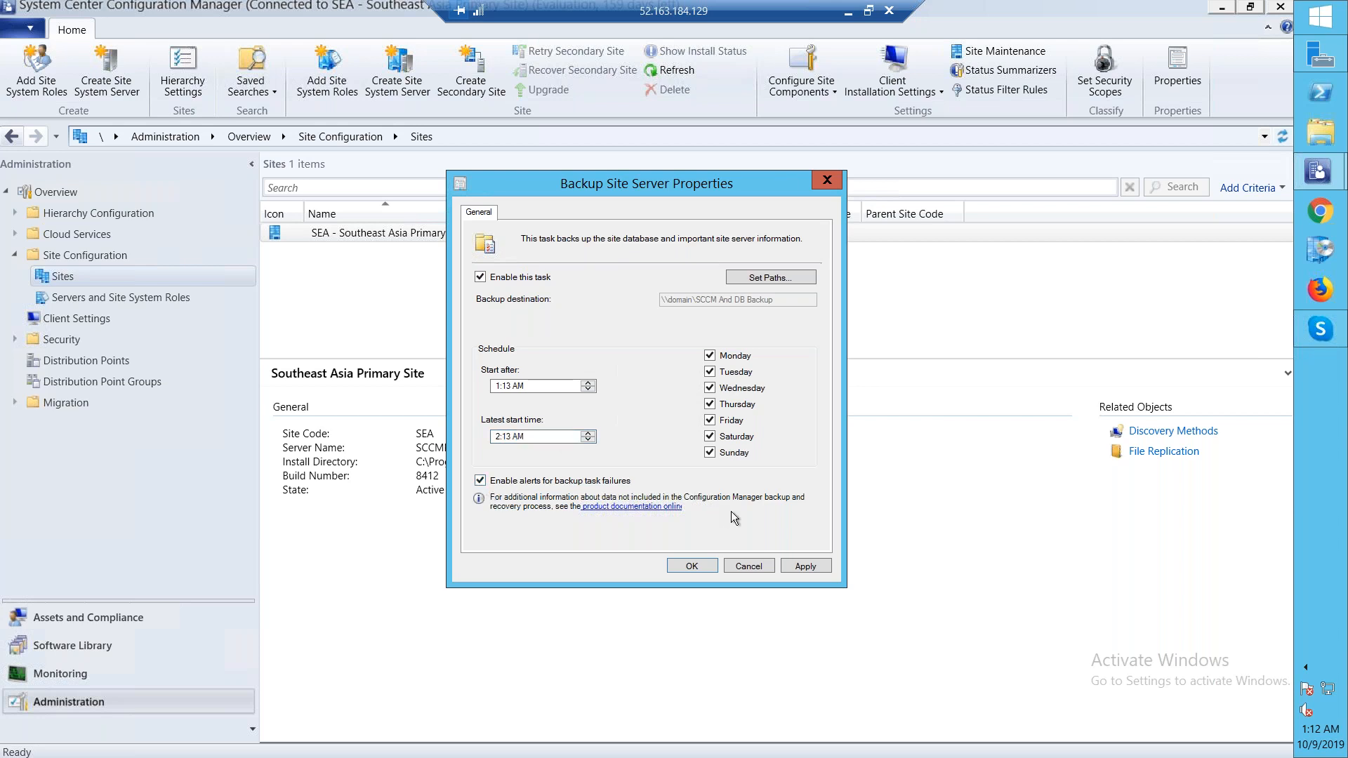
pyautogui.click(792, 570)
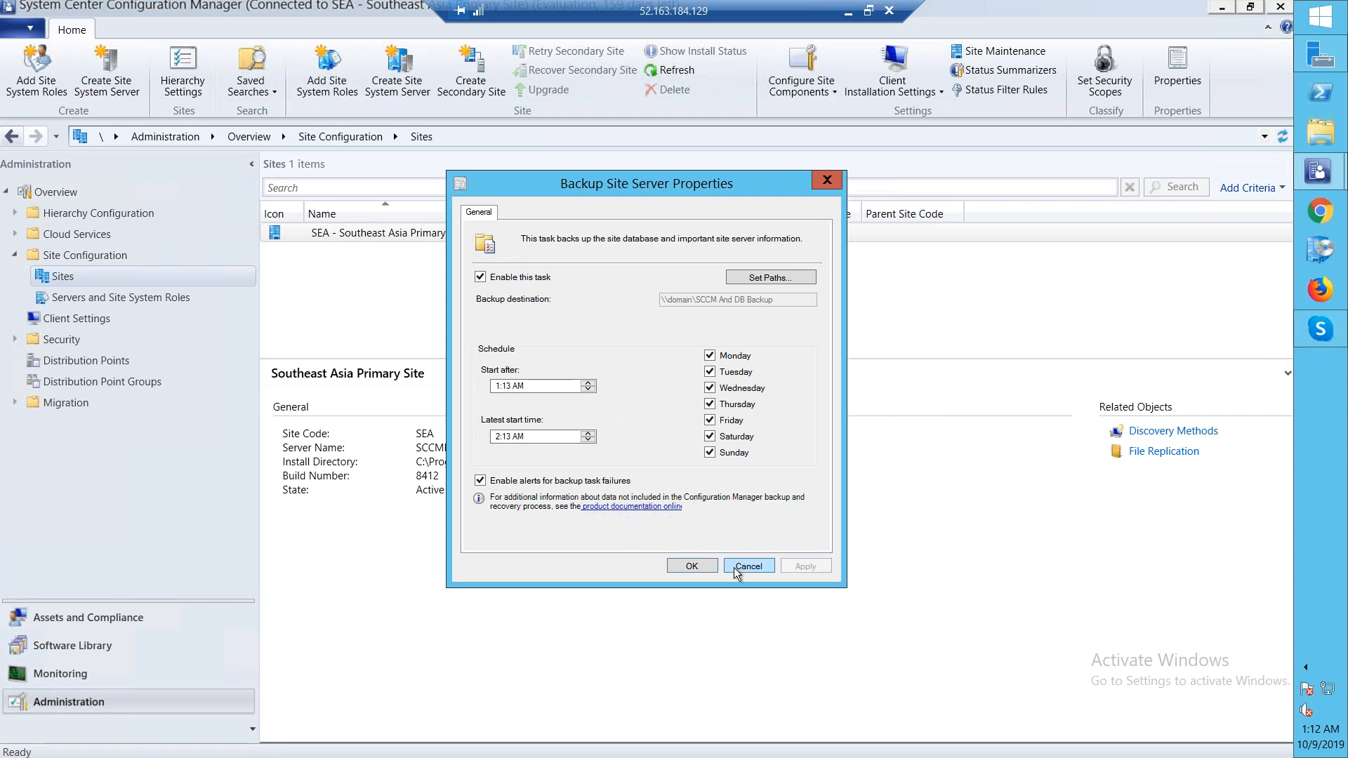
# Confirm the Backup Site Server properties and close the Site Maintenance dialog
pyautogui.click(692, 566)
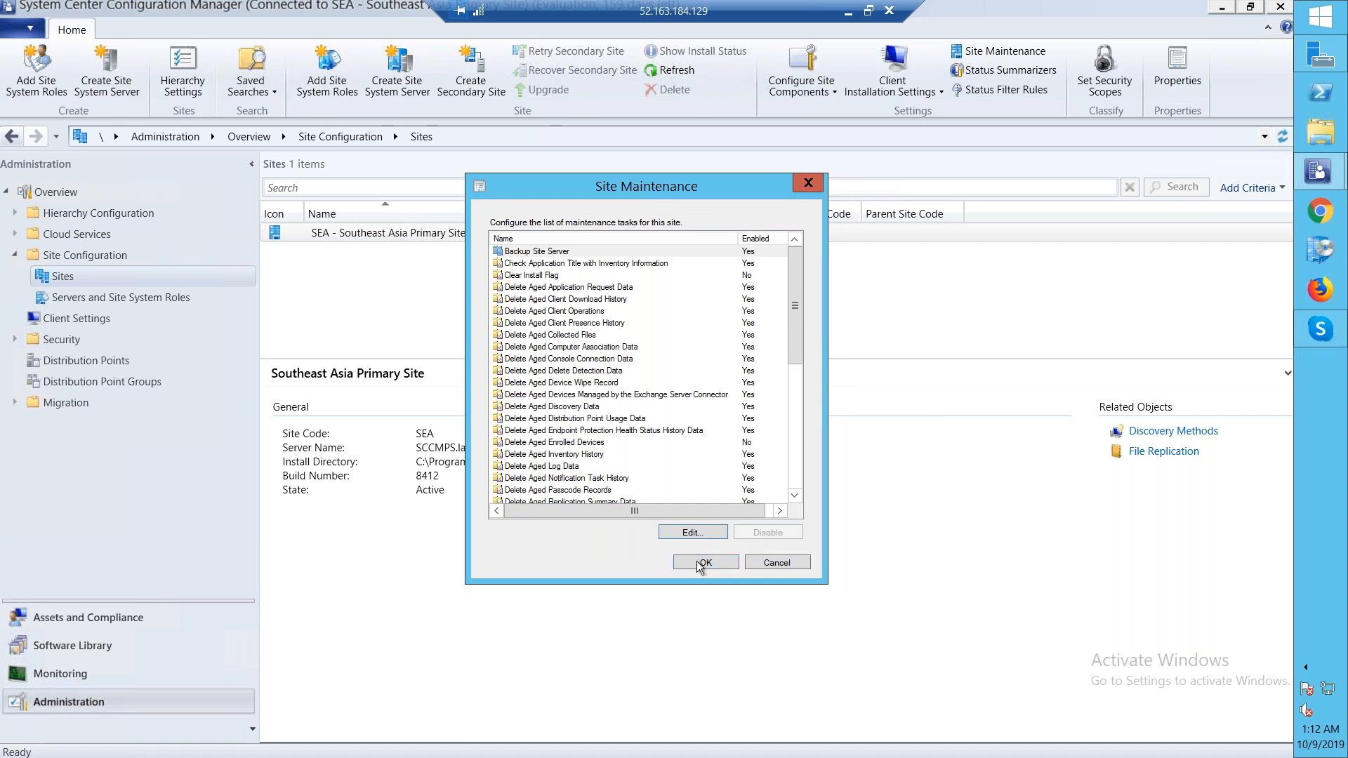
pyautogui.click(702, 563)
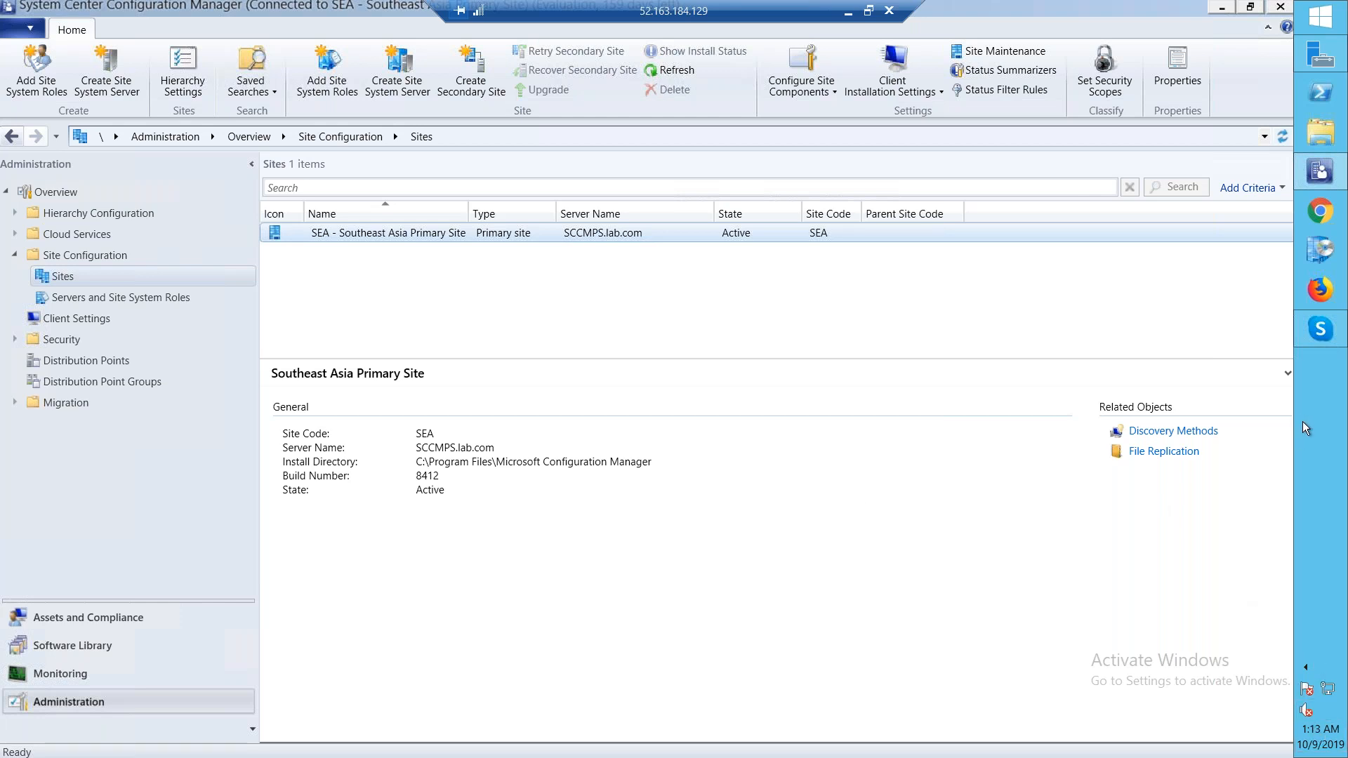
# Open the Services console by running services.msc
pyautogui.rightClick(1318, 28)
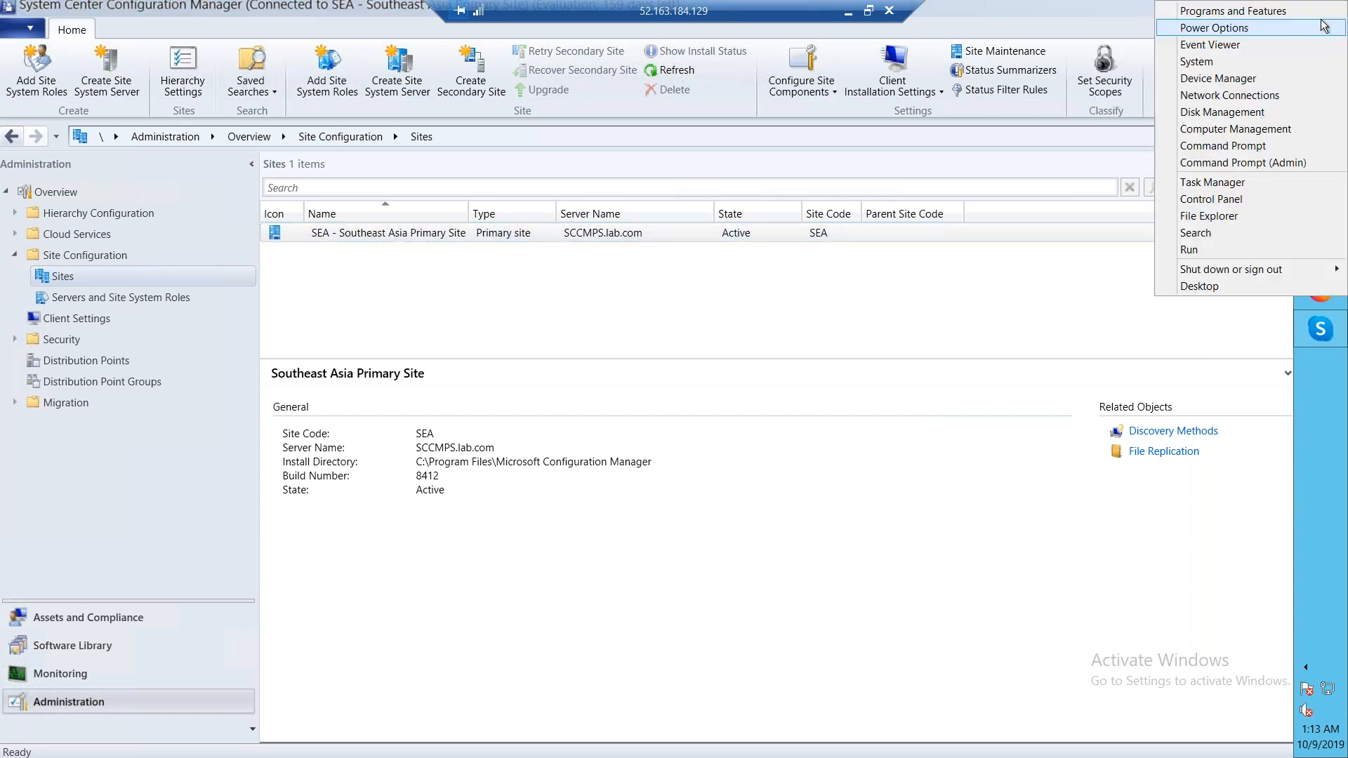
pyautogui.click(1207, 251)
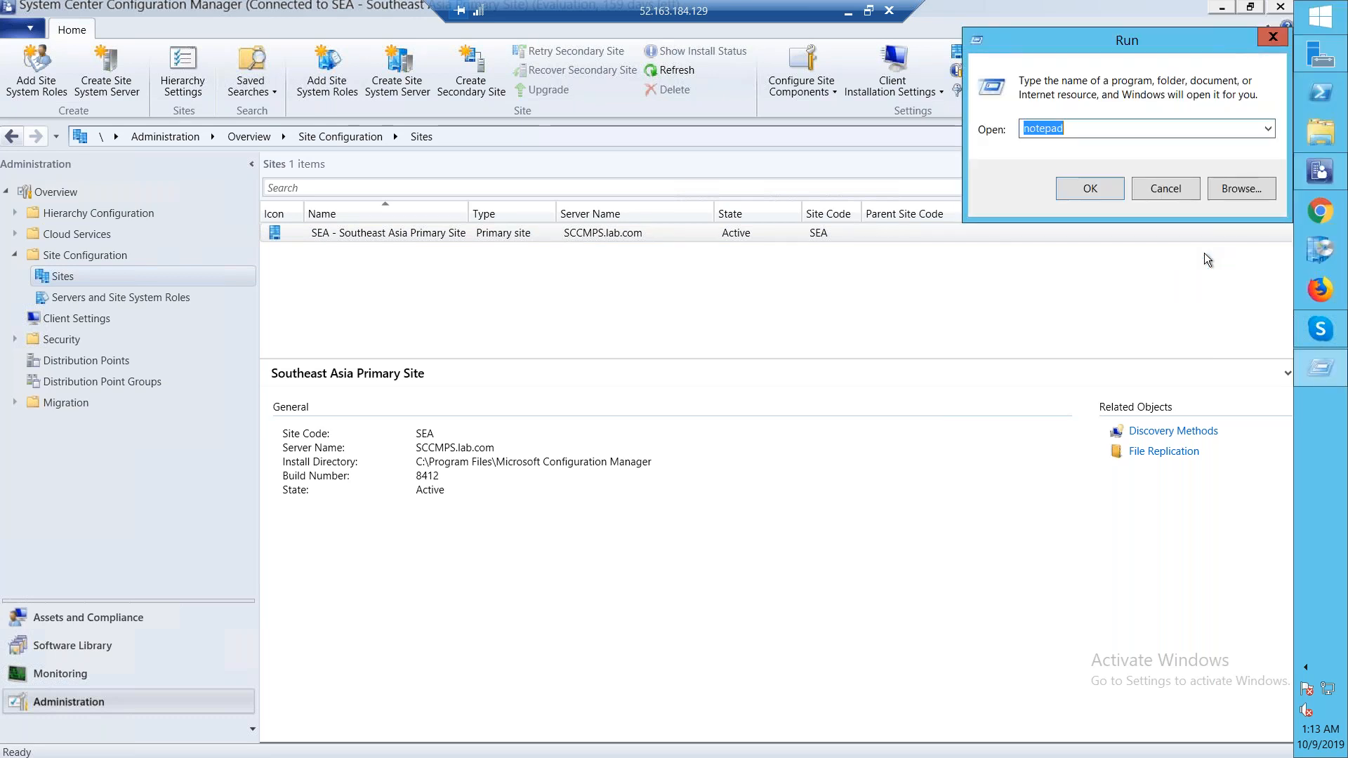
pyautogui.write('ser')
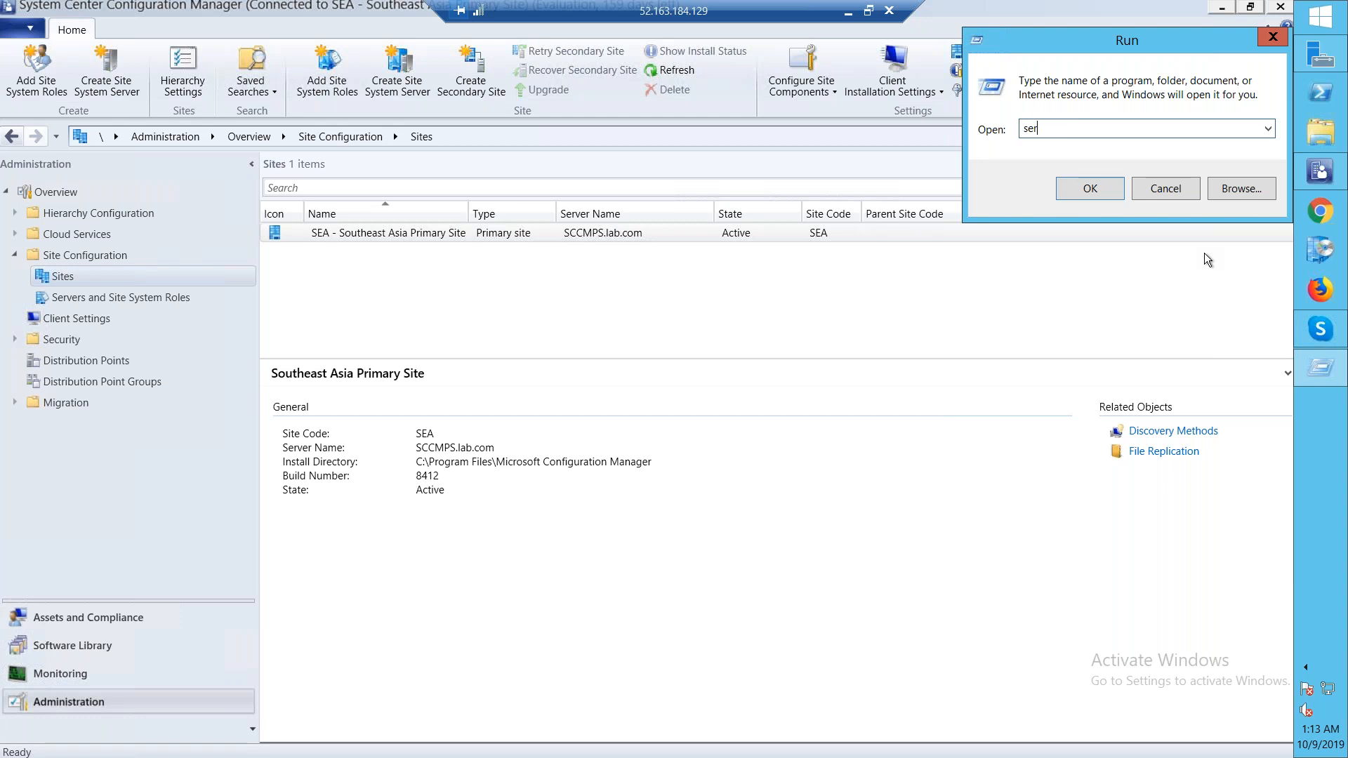
pyautogui.write('ver')
pyautogui.press('BackSpace')
pyautogui.press('BackSpace')
pyautogui.write('ices.msc')
pyautogui.press('Return')
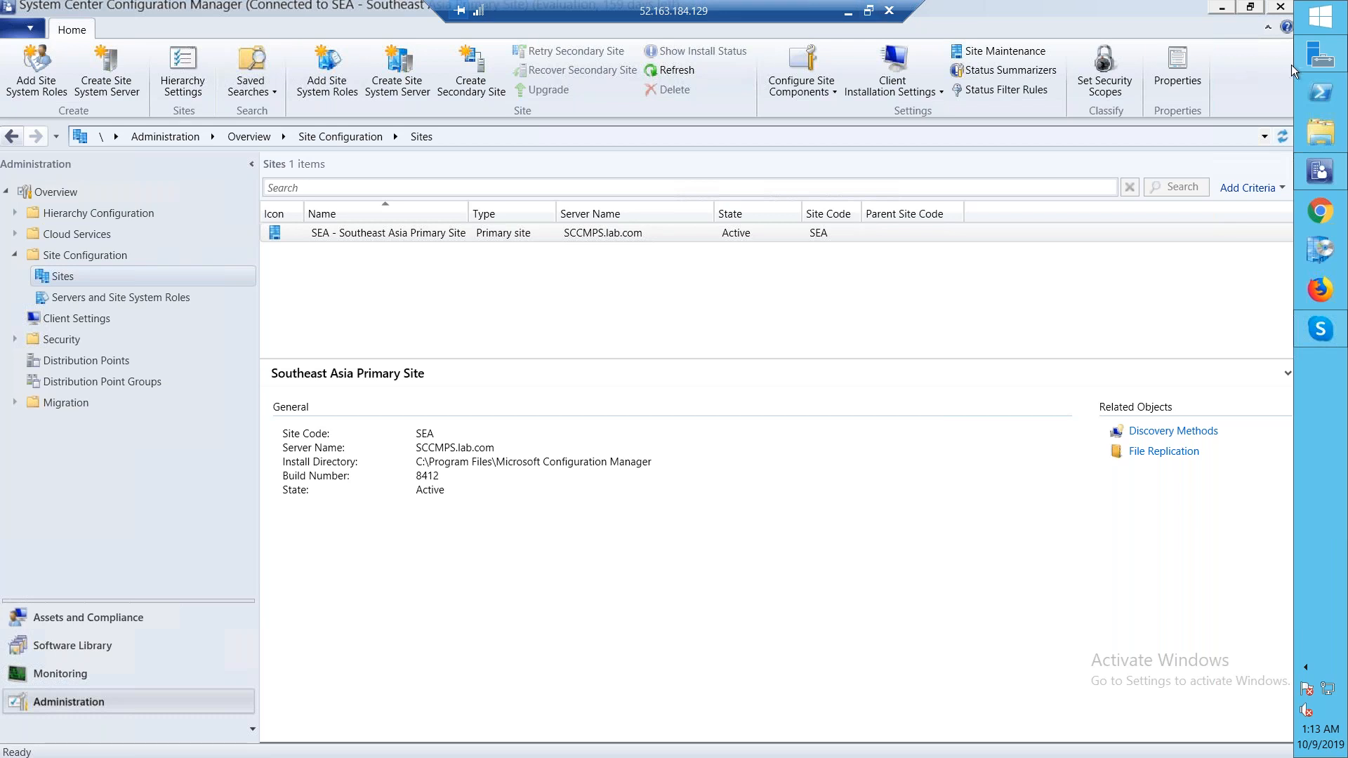
# Open the \\domain network share from the Run dialog
pyautogui.rightClick(1307, 17)
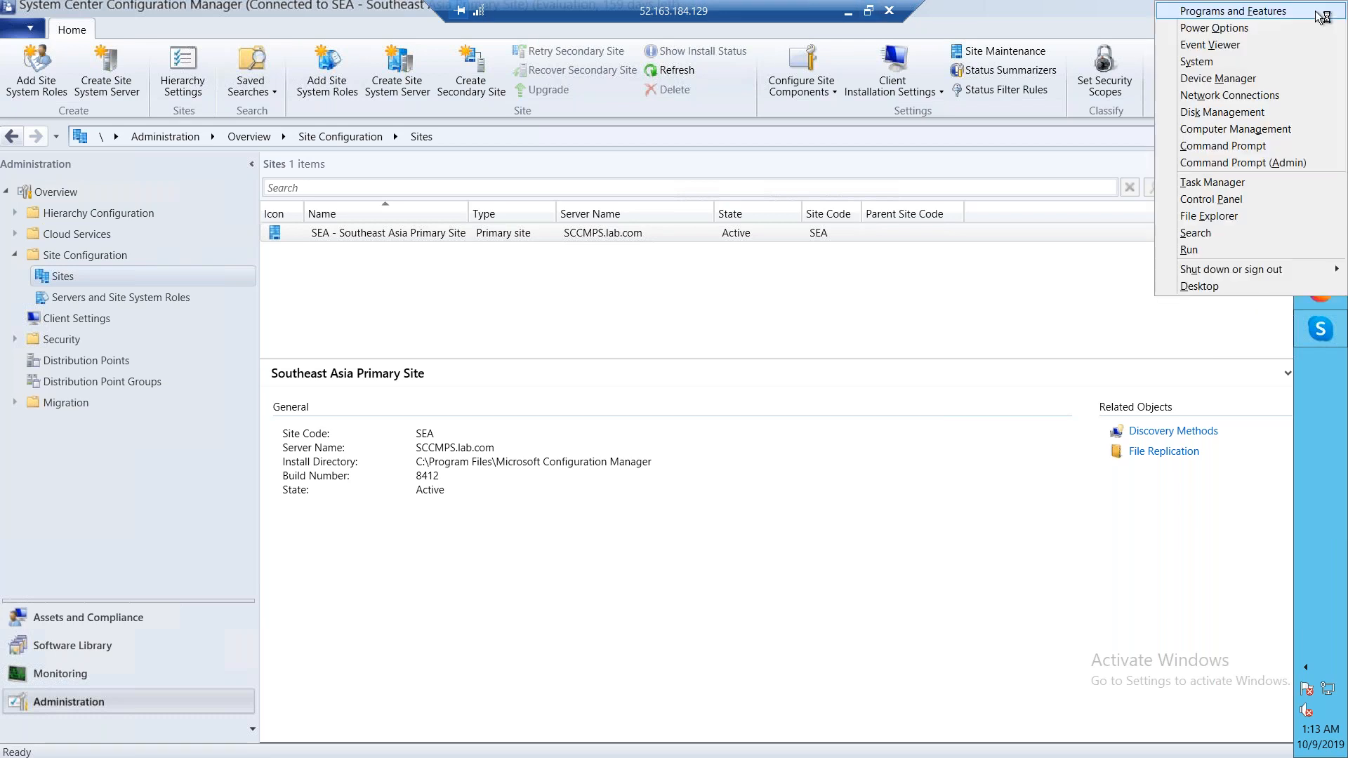
pyautogui.click(1202, 255)
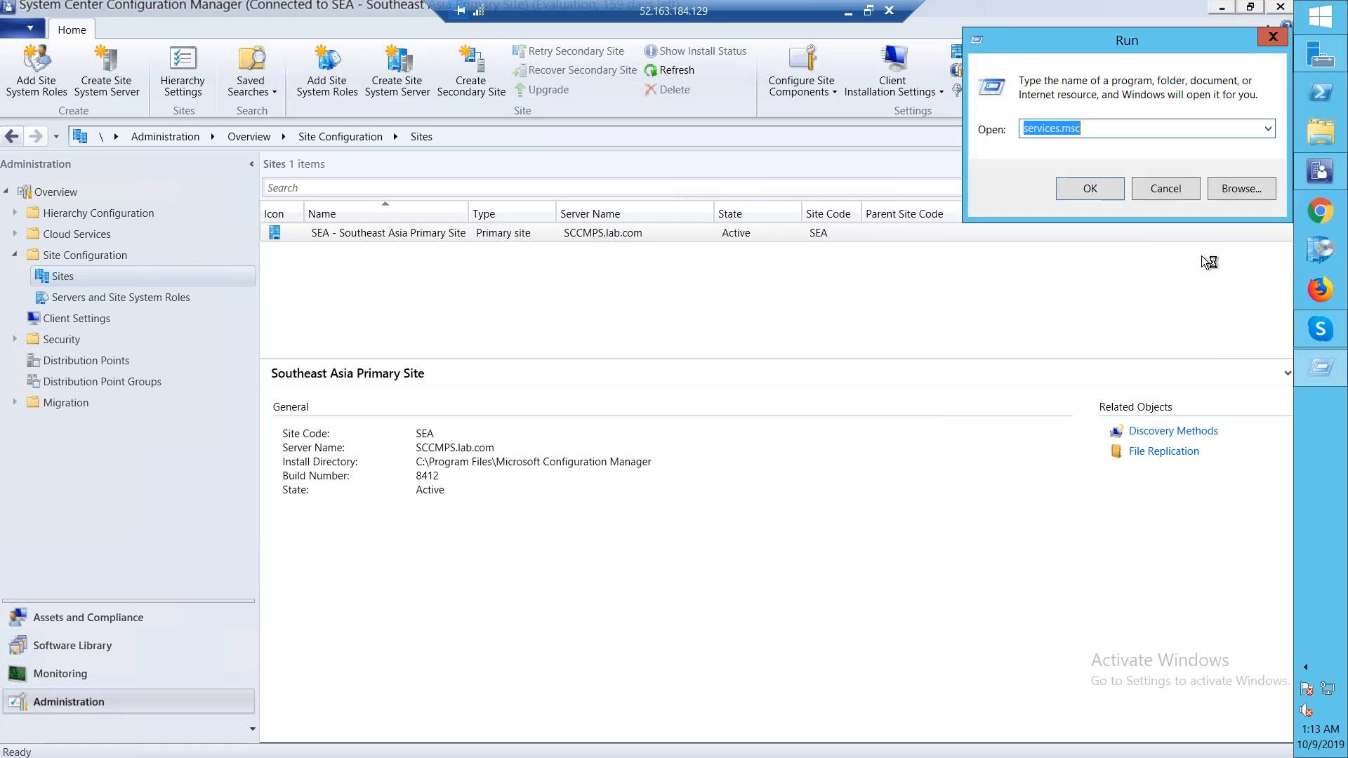
pyautogui.write('\\\\domain')
pyautogui.press('Return')
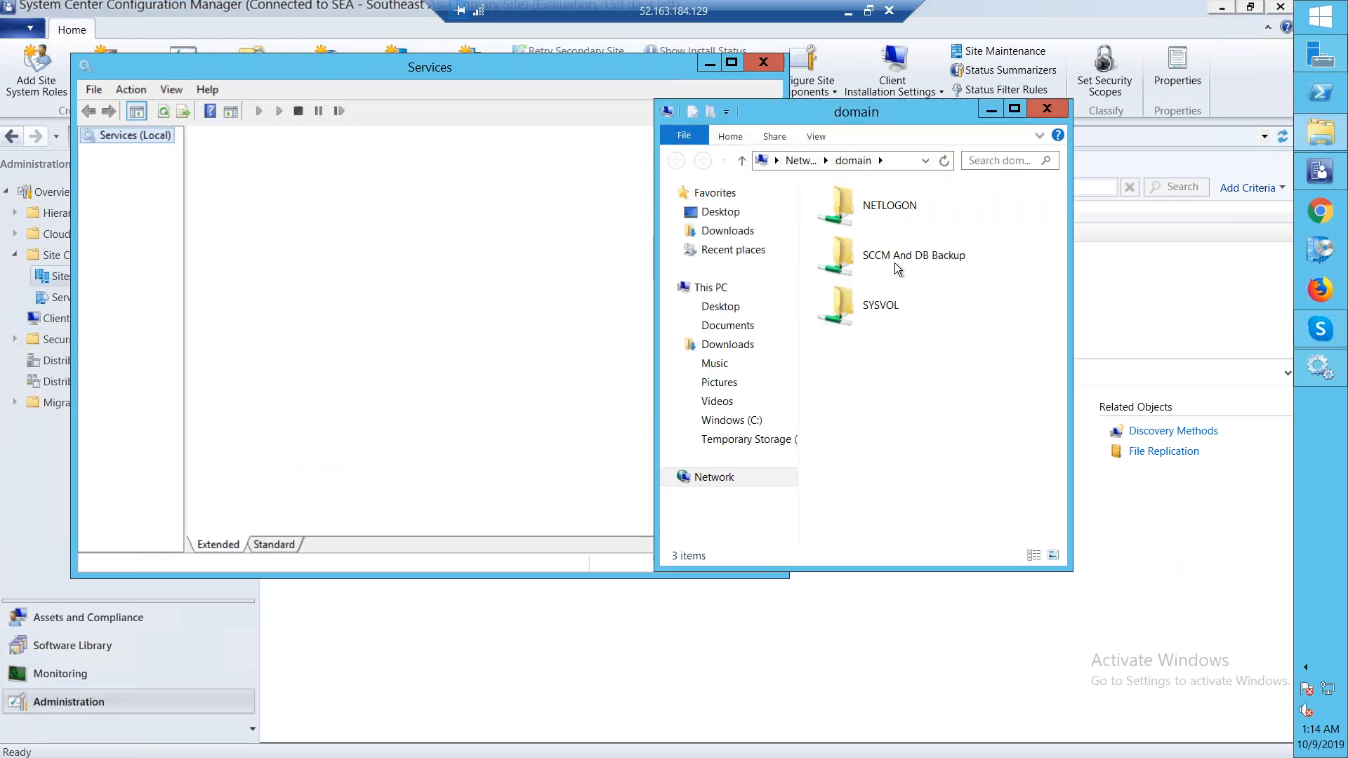
# Browse the SCCM And DB Backup share into the SEABackup folder and its SiteDBServer subfolder
pyautogui.doubleClick(895, 262)
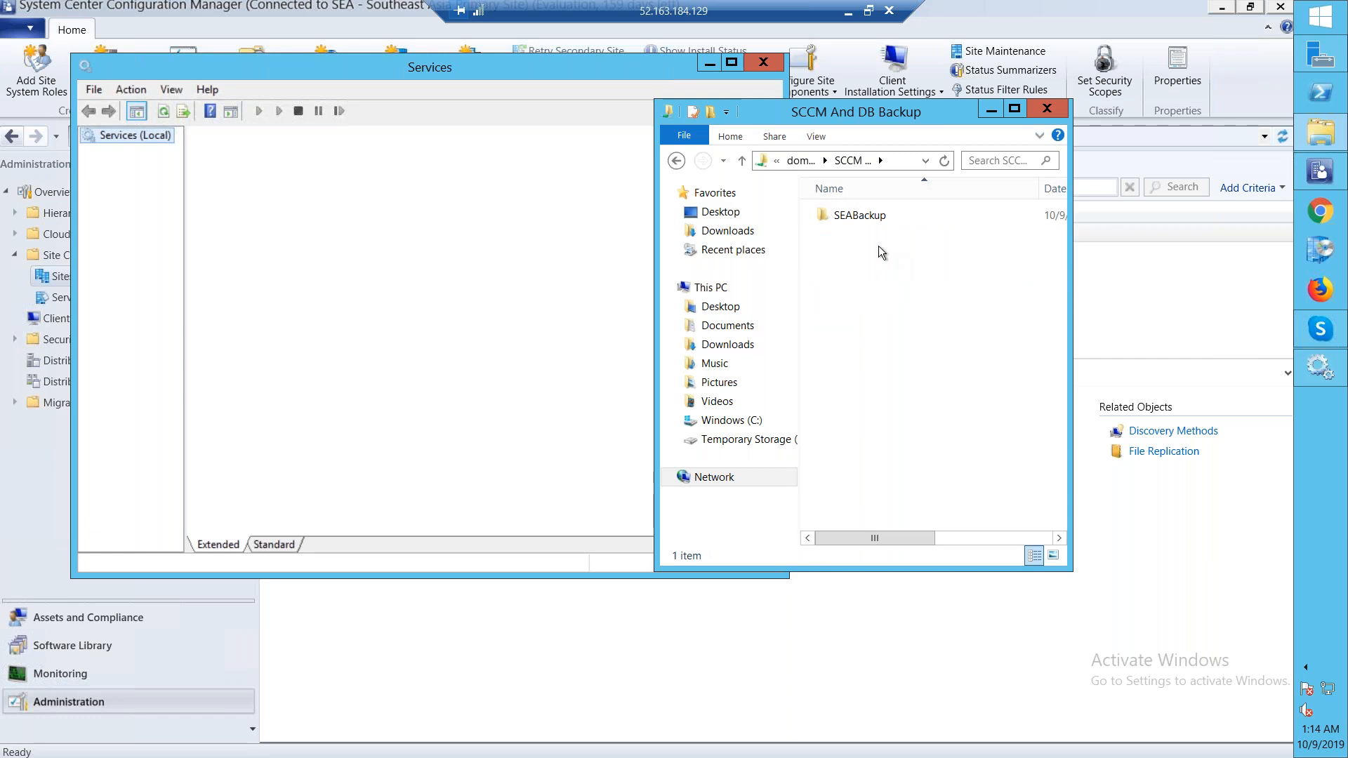
pyautogui.click(845, 218)
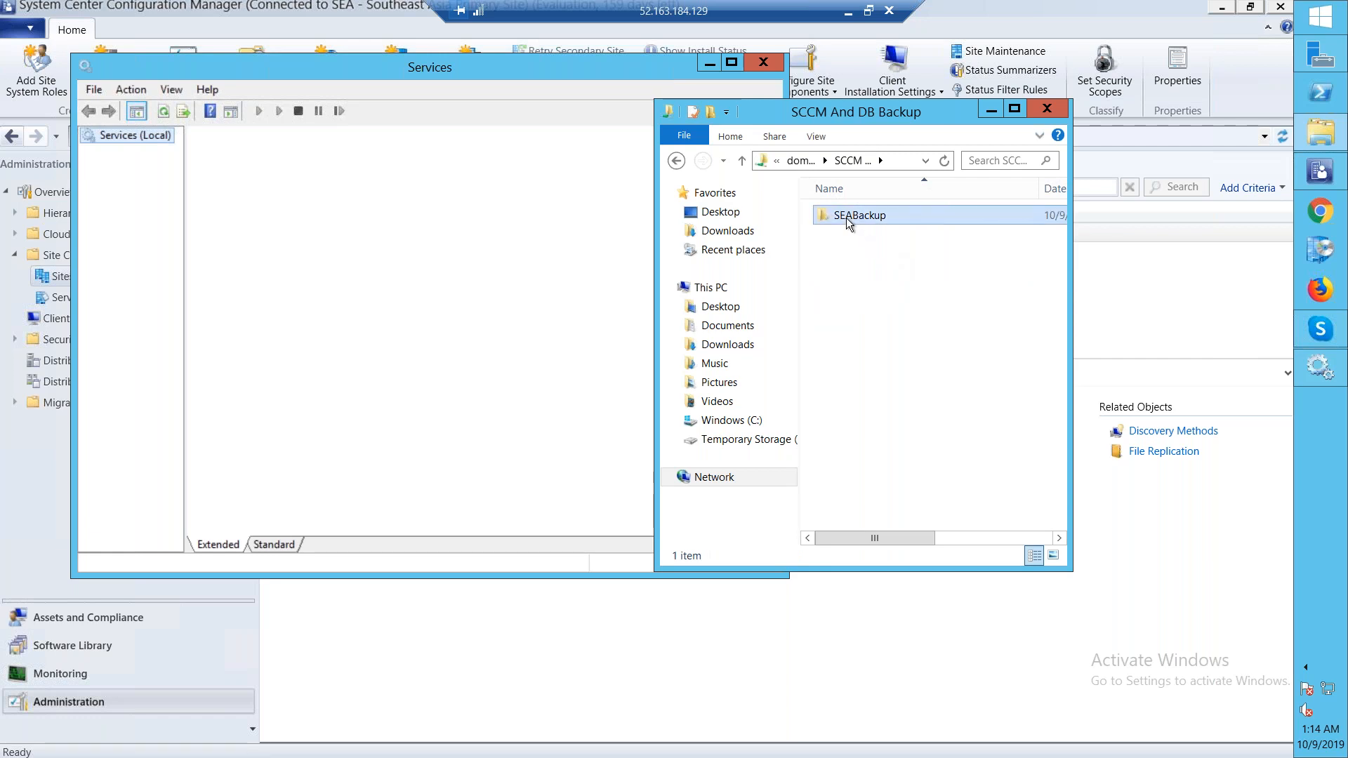
pyautogui.doubleClick(890, 216)
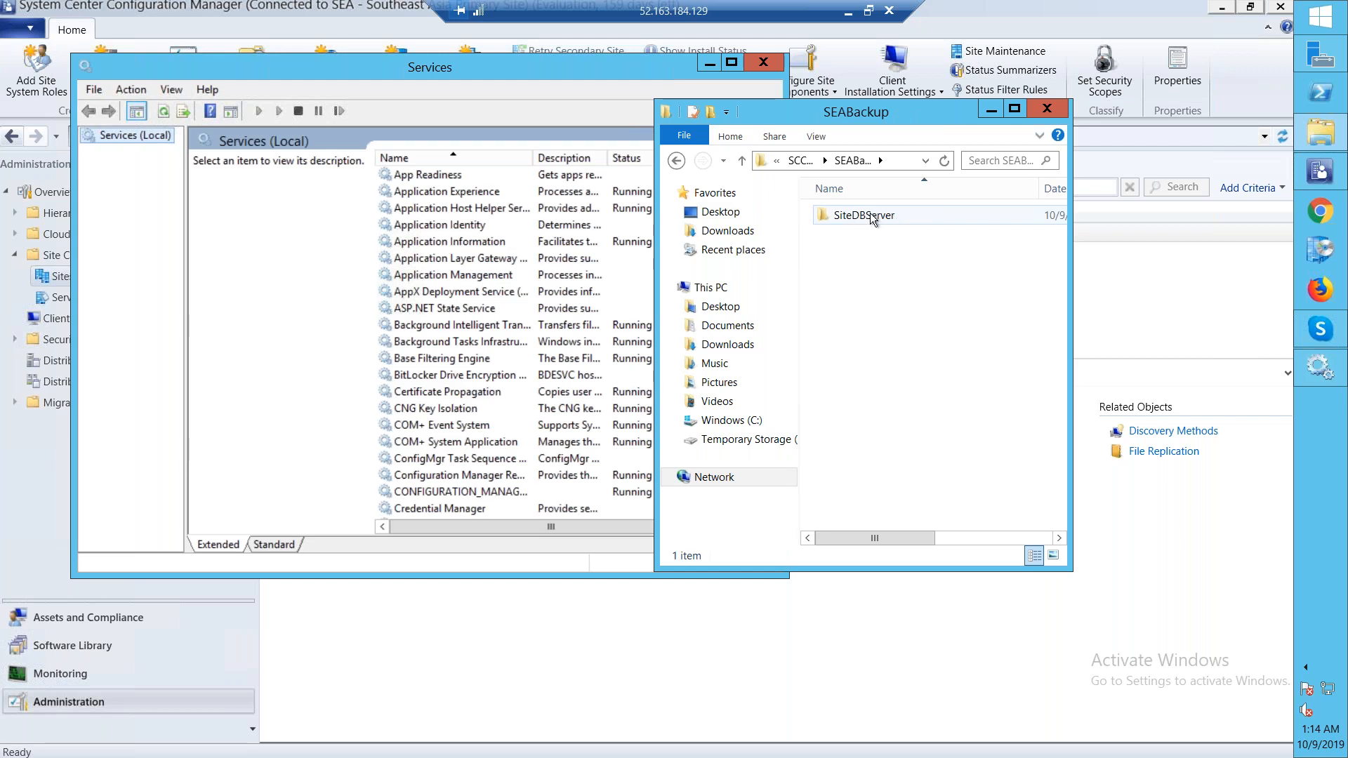
pyautogui.click(875, 214)
pyautogui.doubleClick(875, 214)
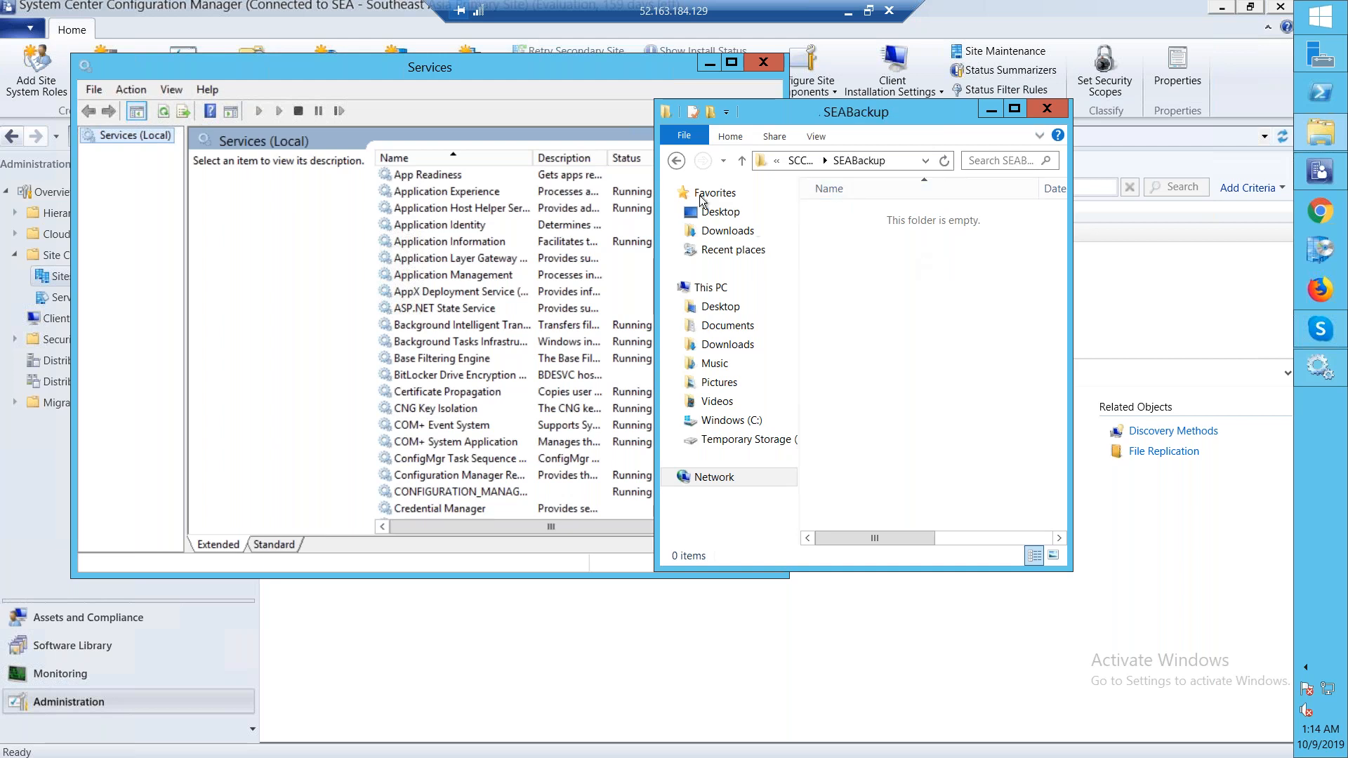
pyautogui.click(671, 160)
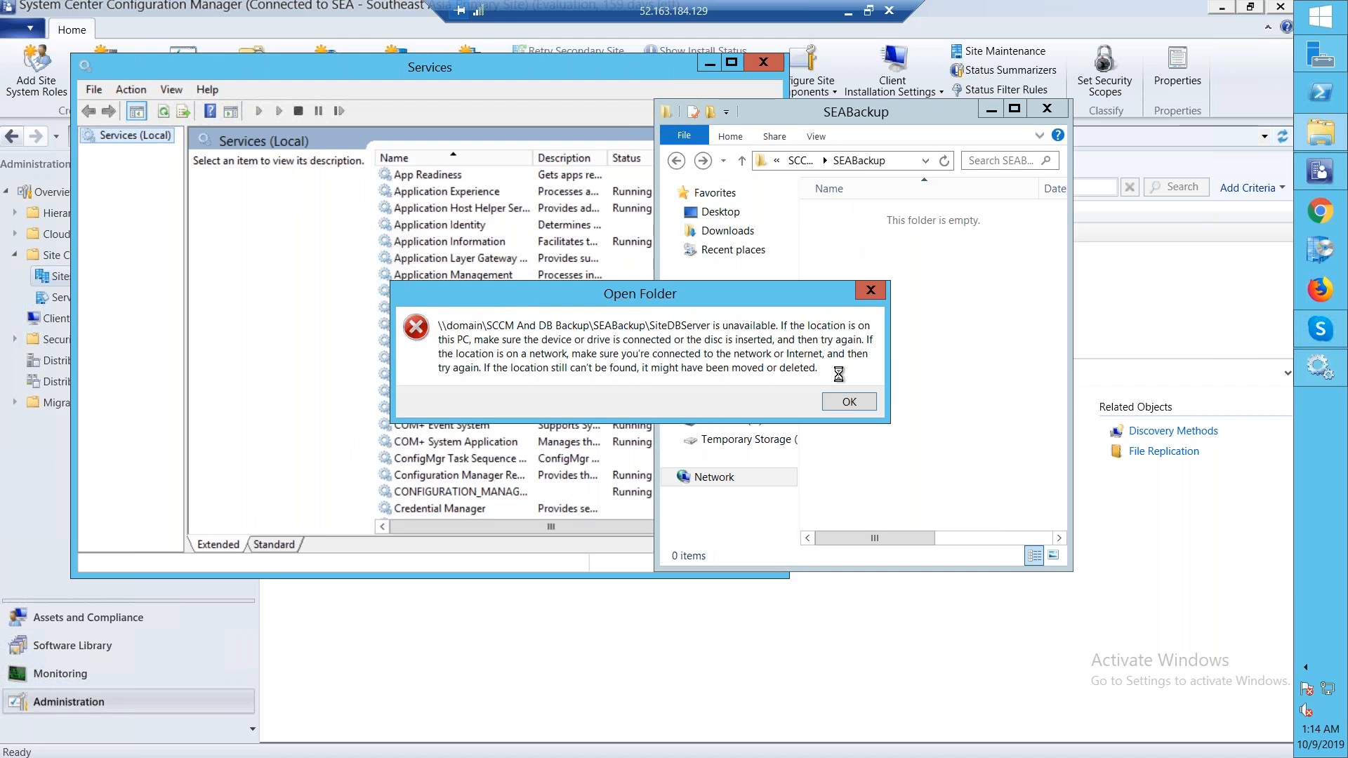
pyautogui.click(839, 404)
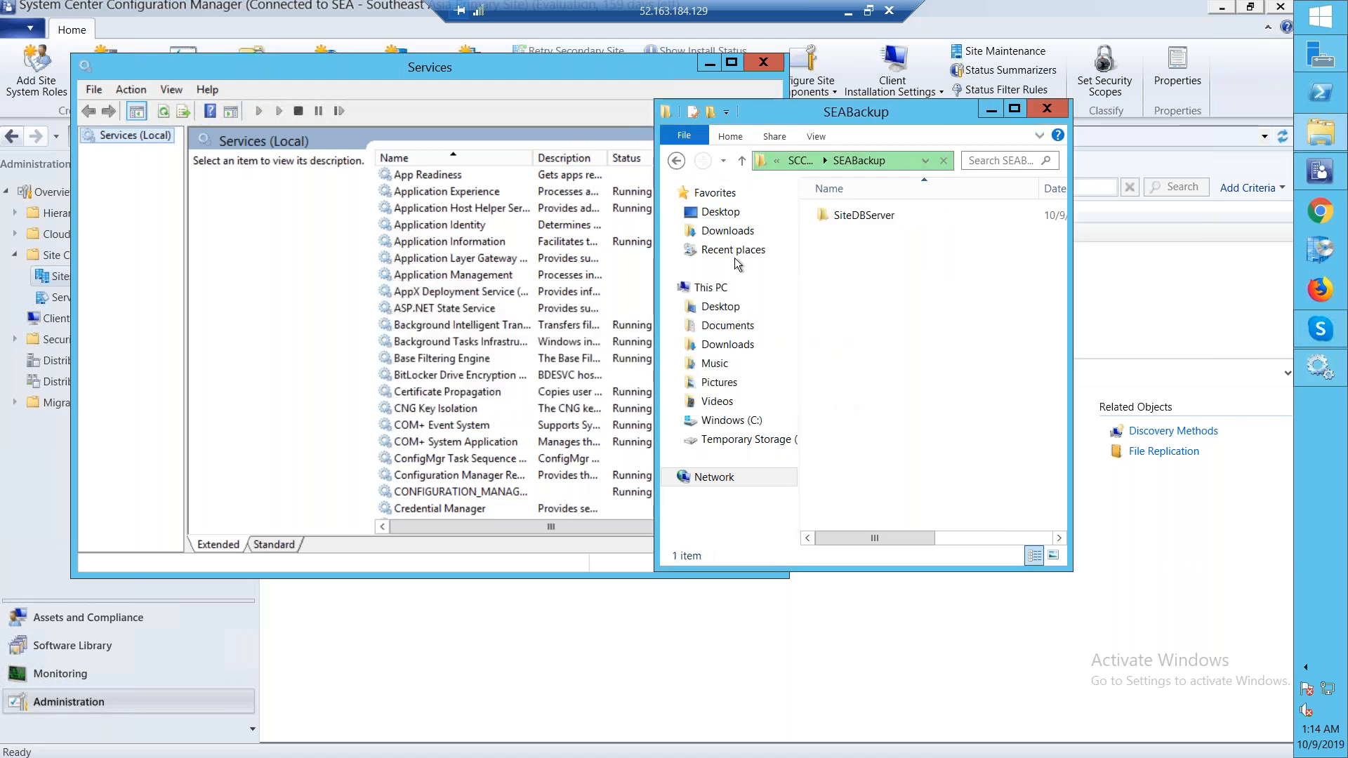
pyautogui.click(681, 161)
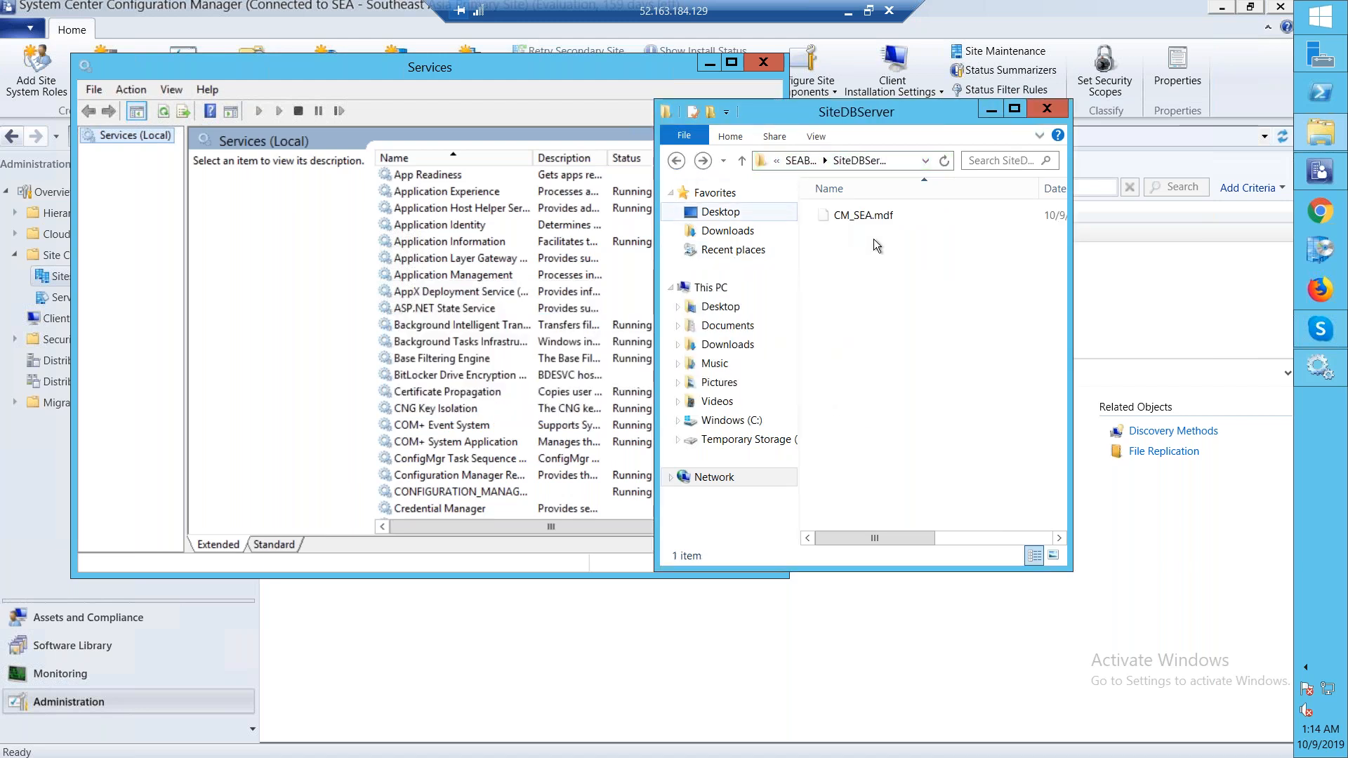
pyautogui.click(799, 161)
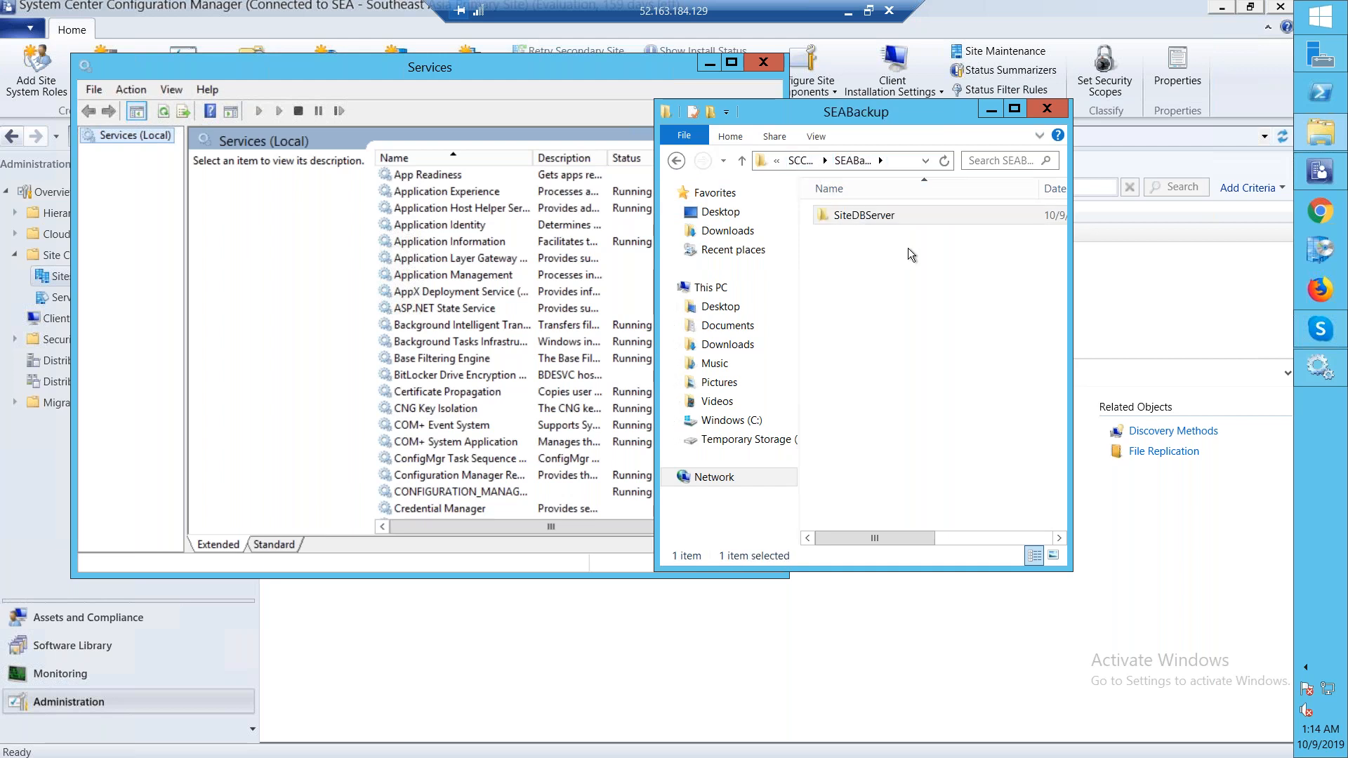
# Locate the SMS_SITE_BACKUP service in the Services console, then close the console
pyautogui.click(439, 307)
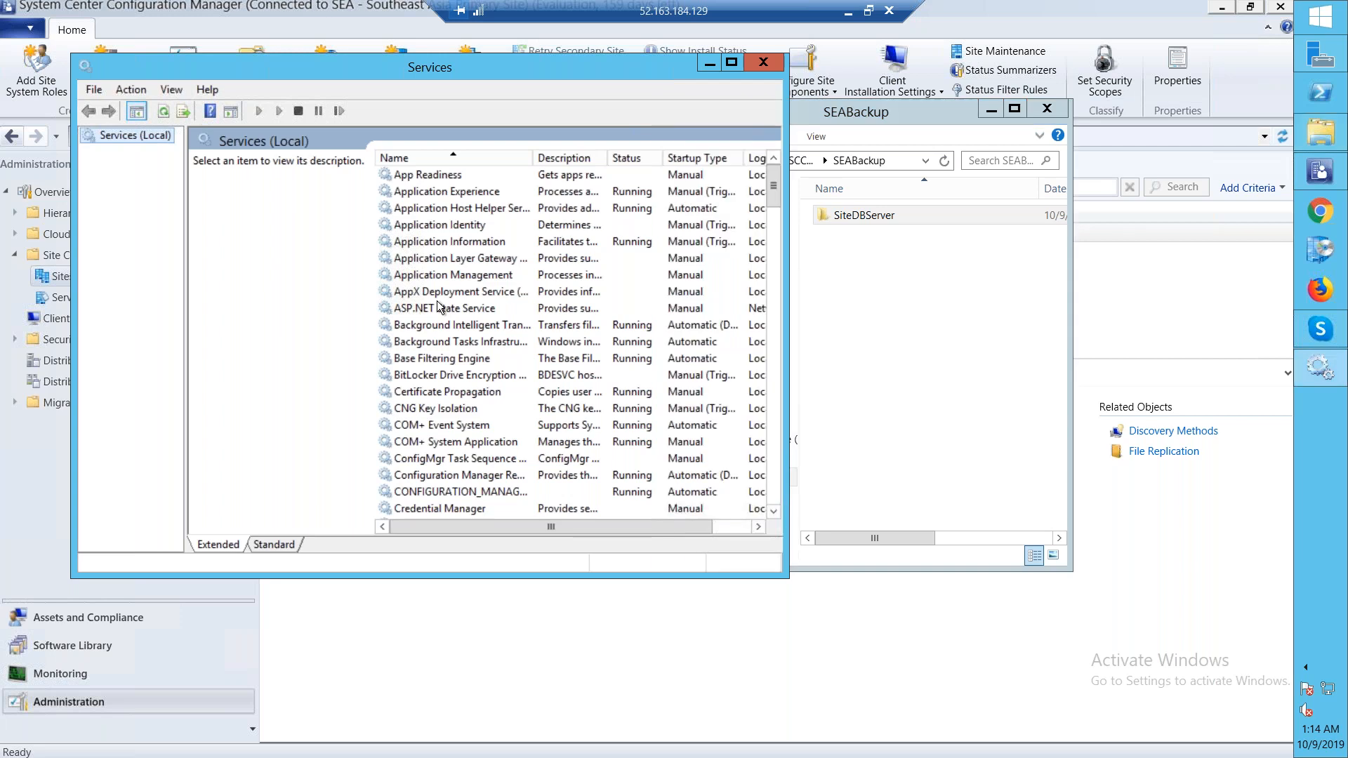
pyautogui.click(439, 307)
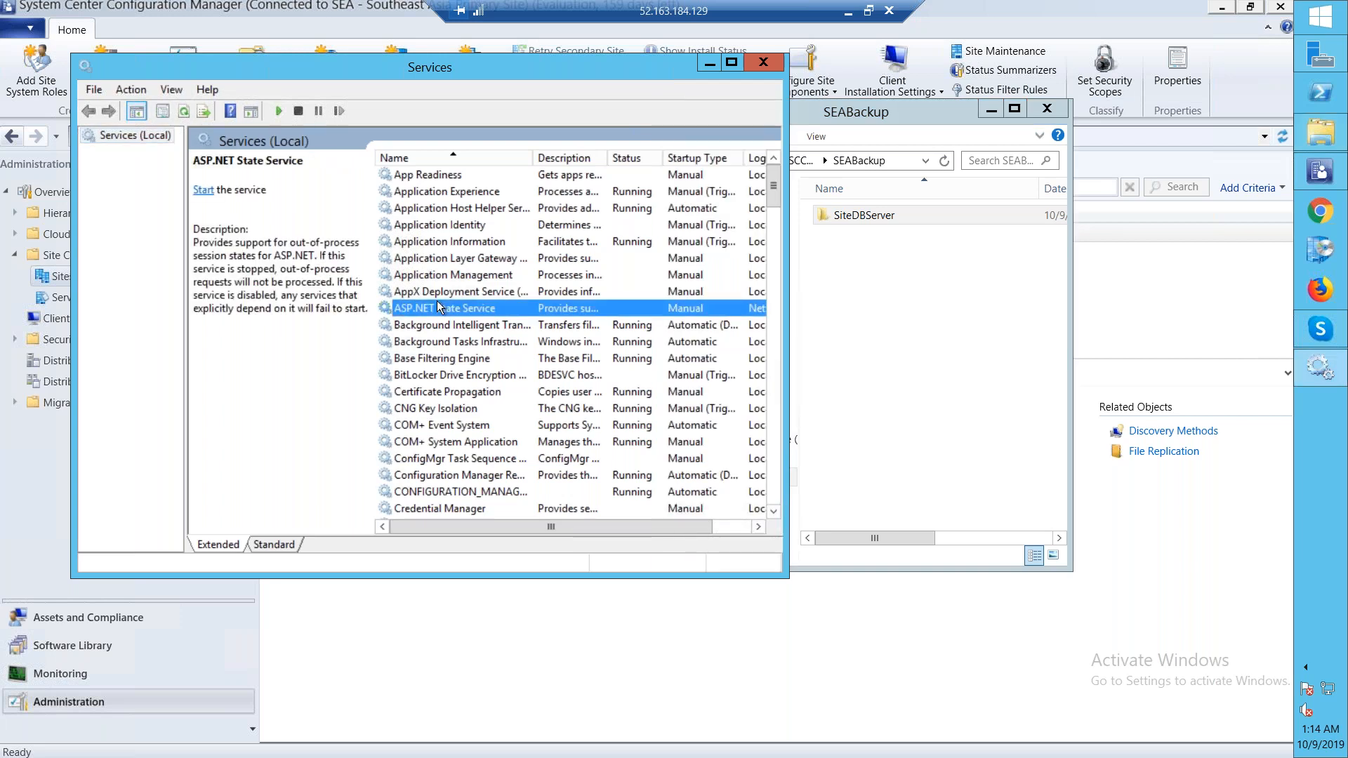
pyautogui.scroll(-20, 440, 306)
pyautogui.click(439, 307)
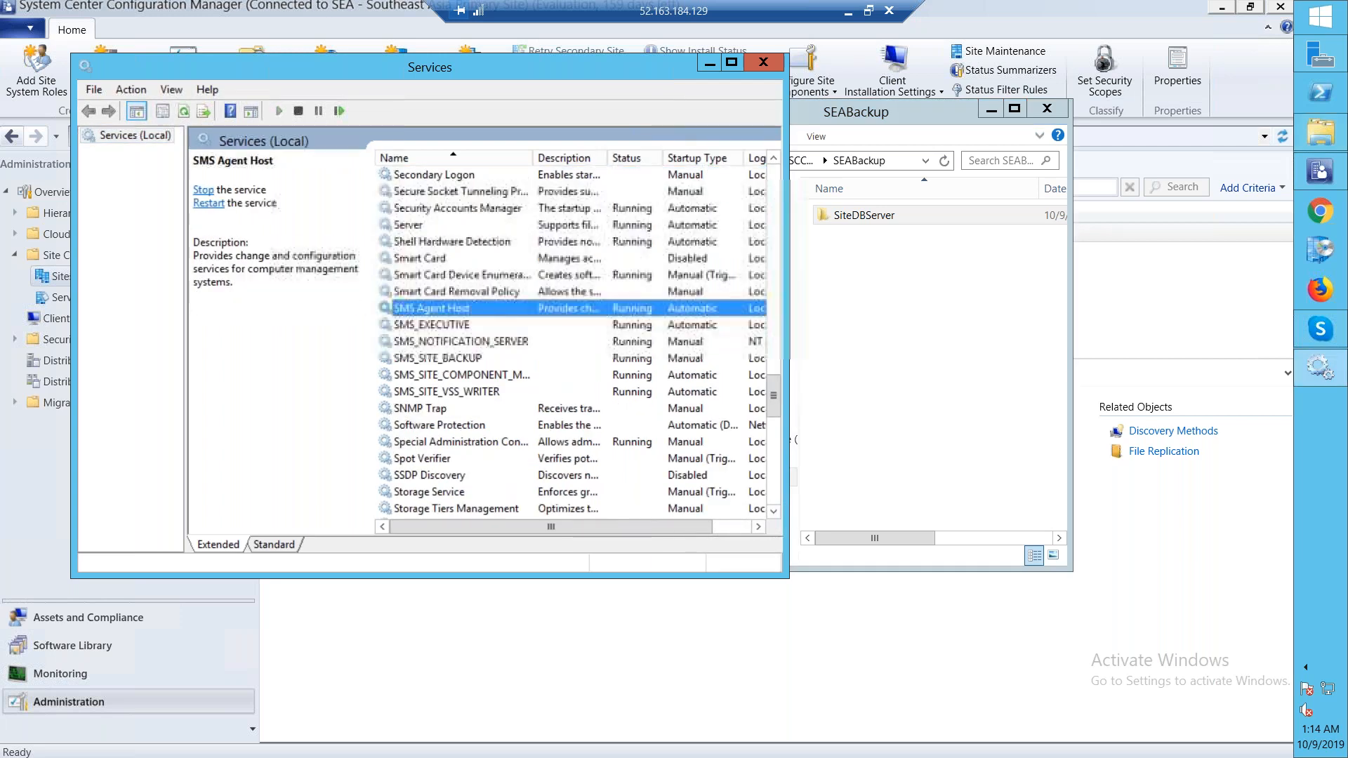
pyautogui.click(448, 358)
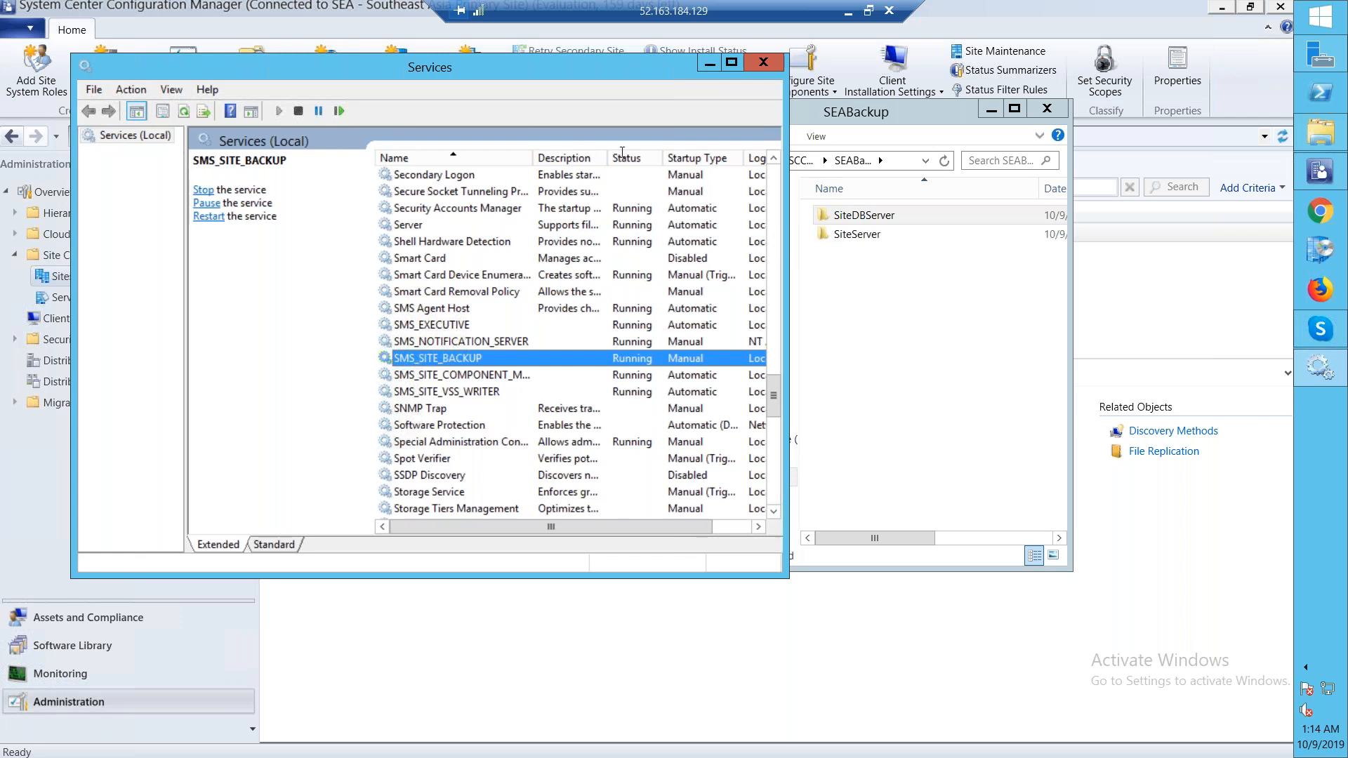
pyautogui.click(760, 64)
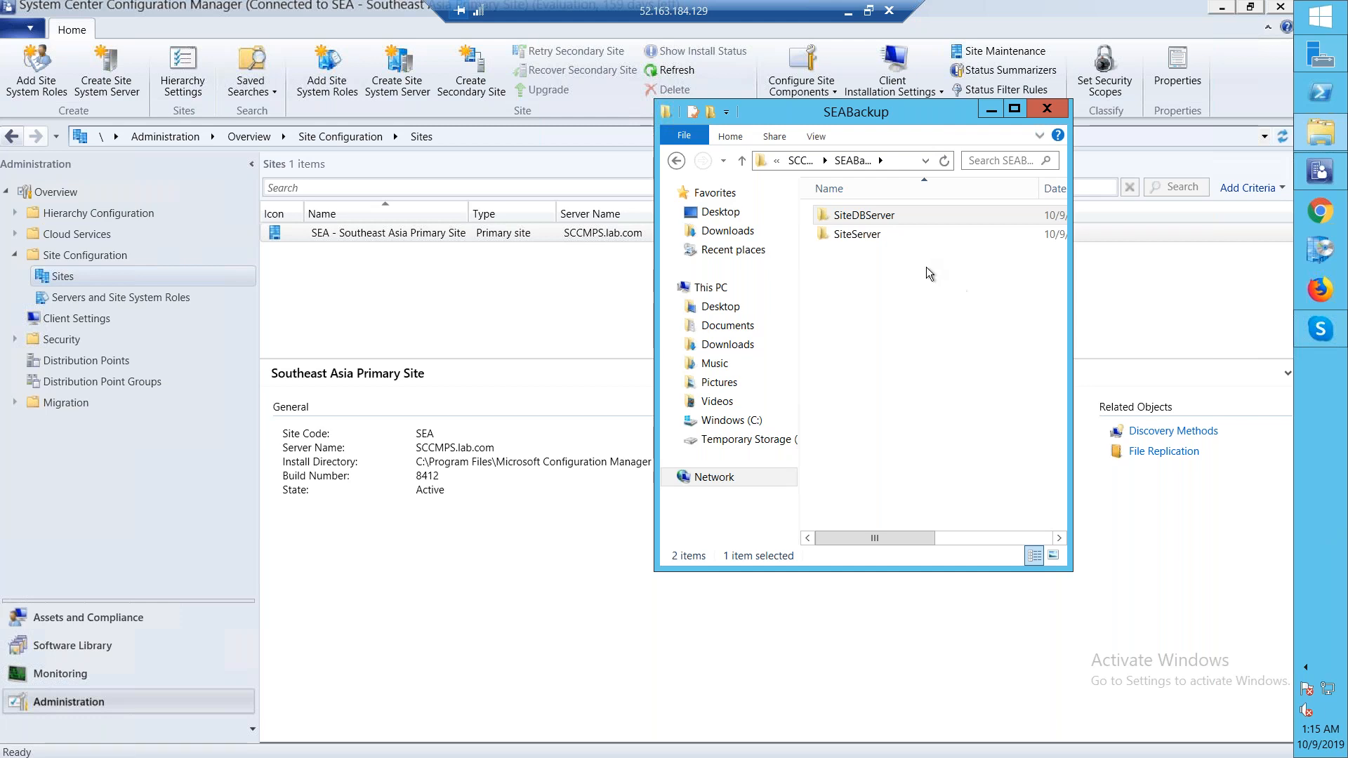
# Inspect the contents of the SiteServer and SiteDBServer backup folders inside SEABackup
pyautogui.doubleClick(887, 239)
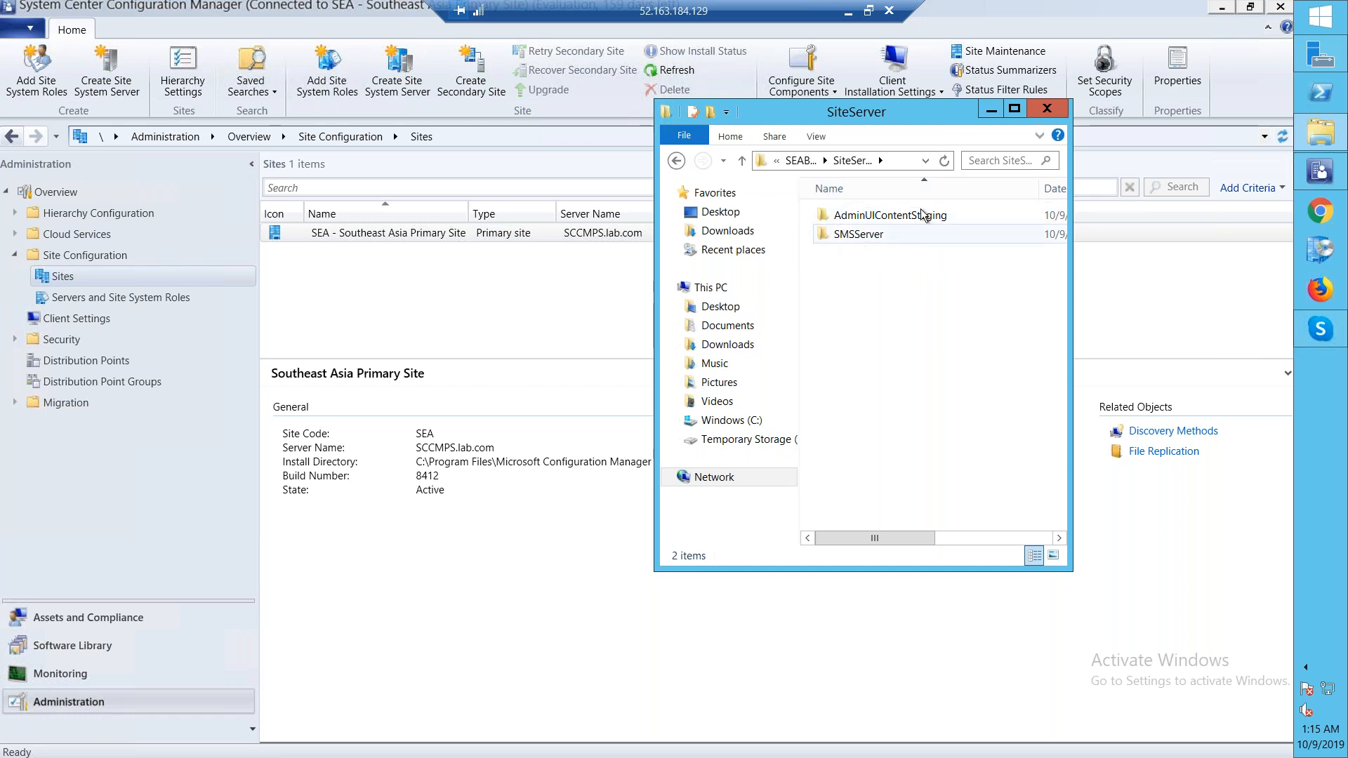
pyautogui.click(870, 218)
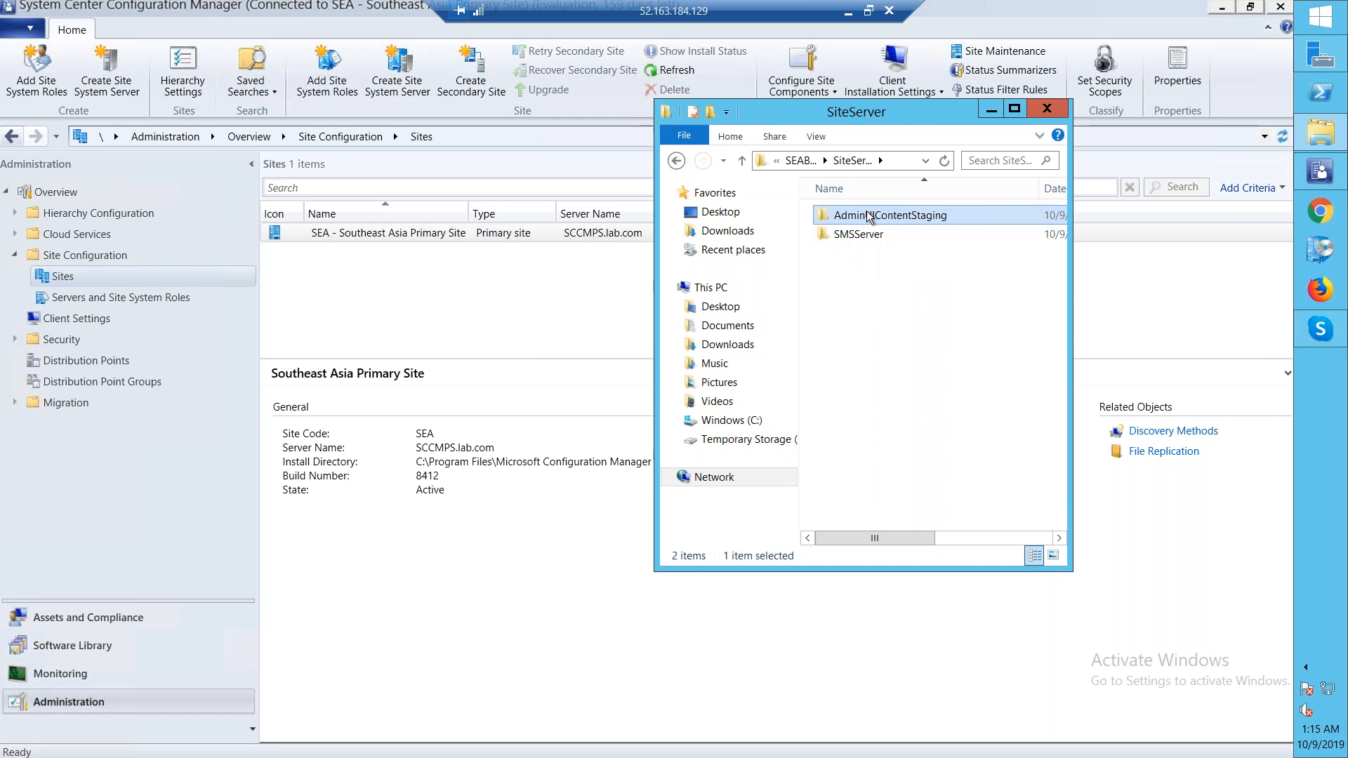
pyautogui.click(676, 161)
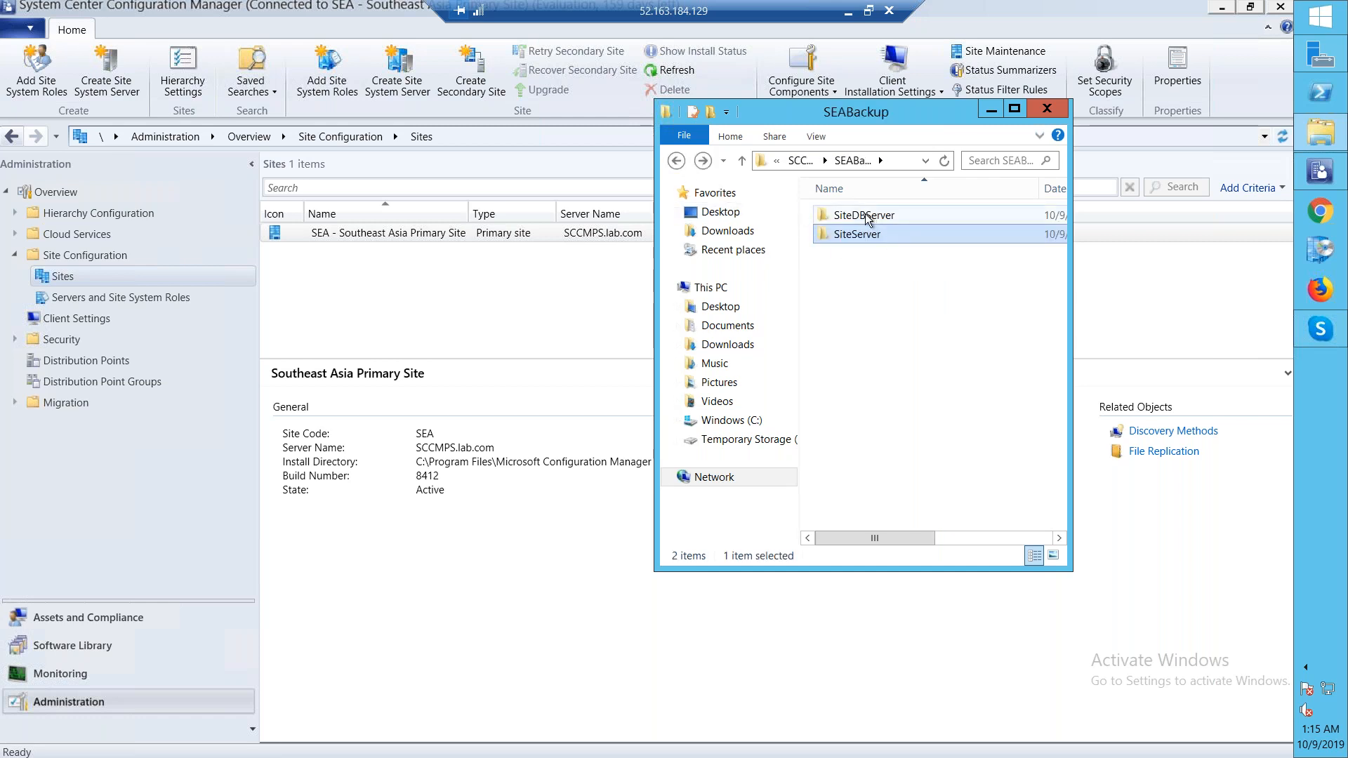
pyautogui.click(903, 216)
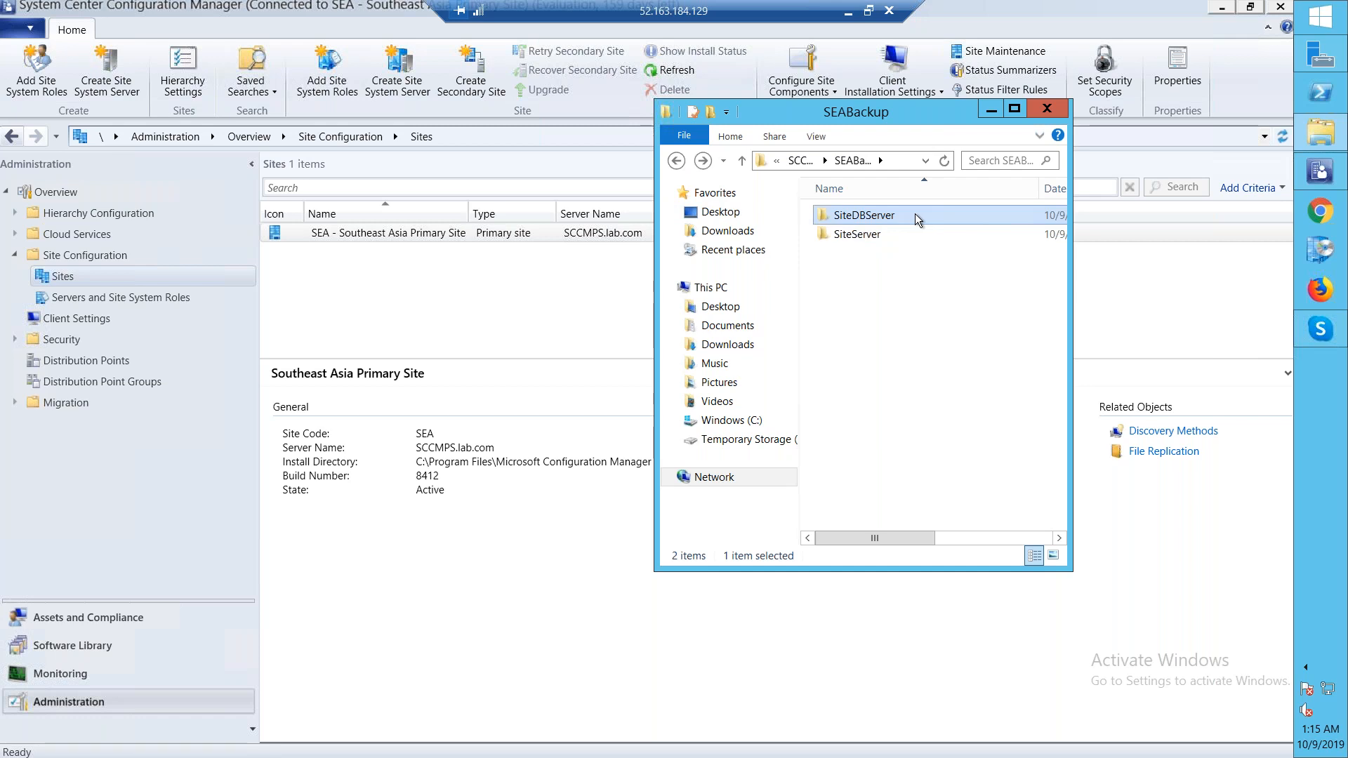
pyautogui.doubleClick(916, 213)
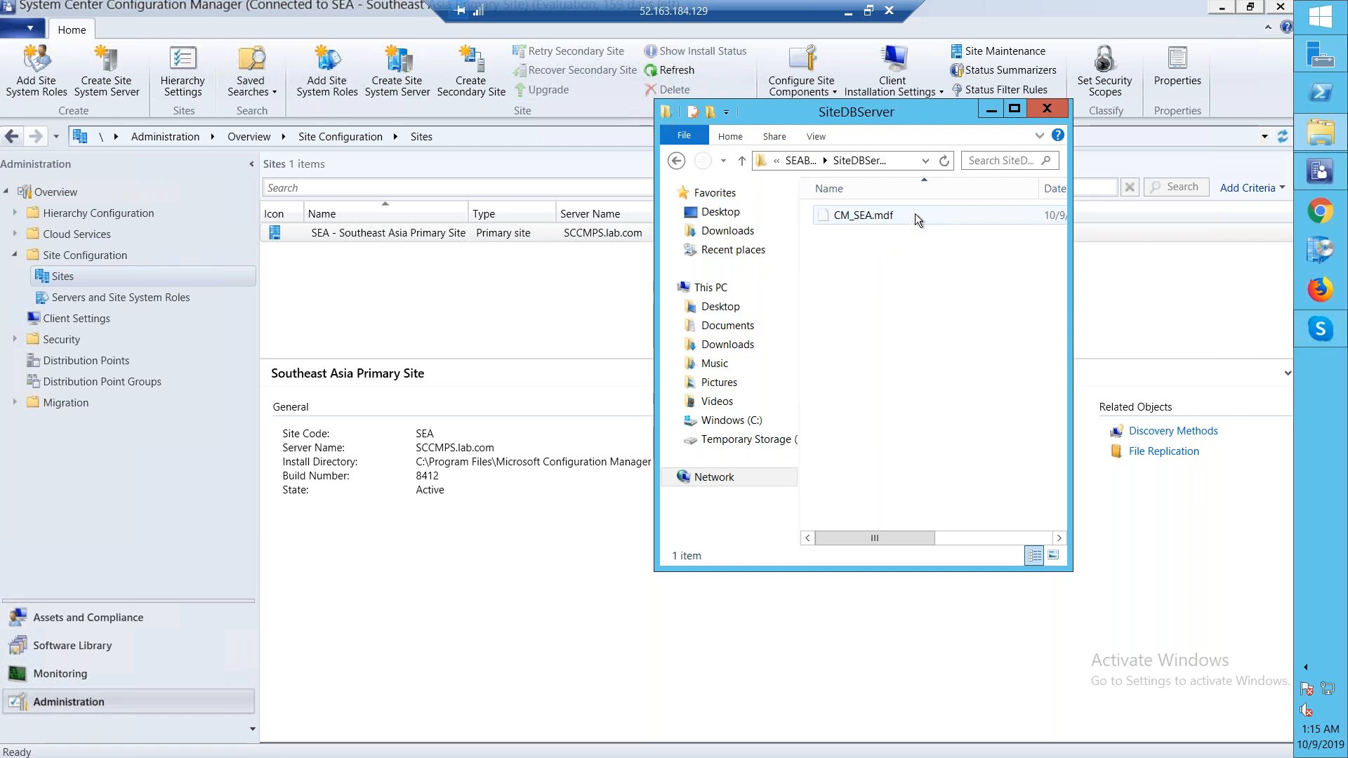
pyautogui.click(677, 162)
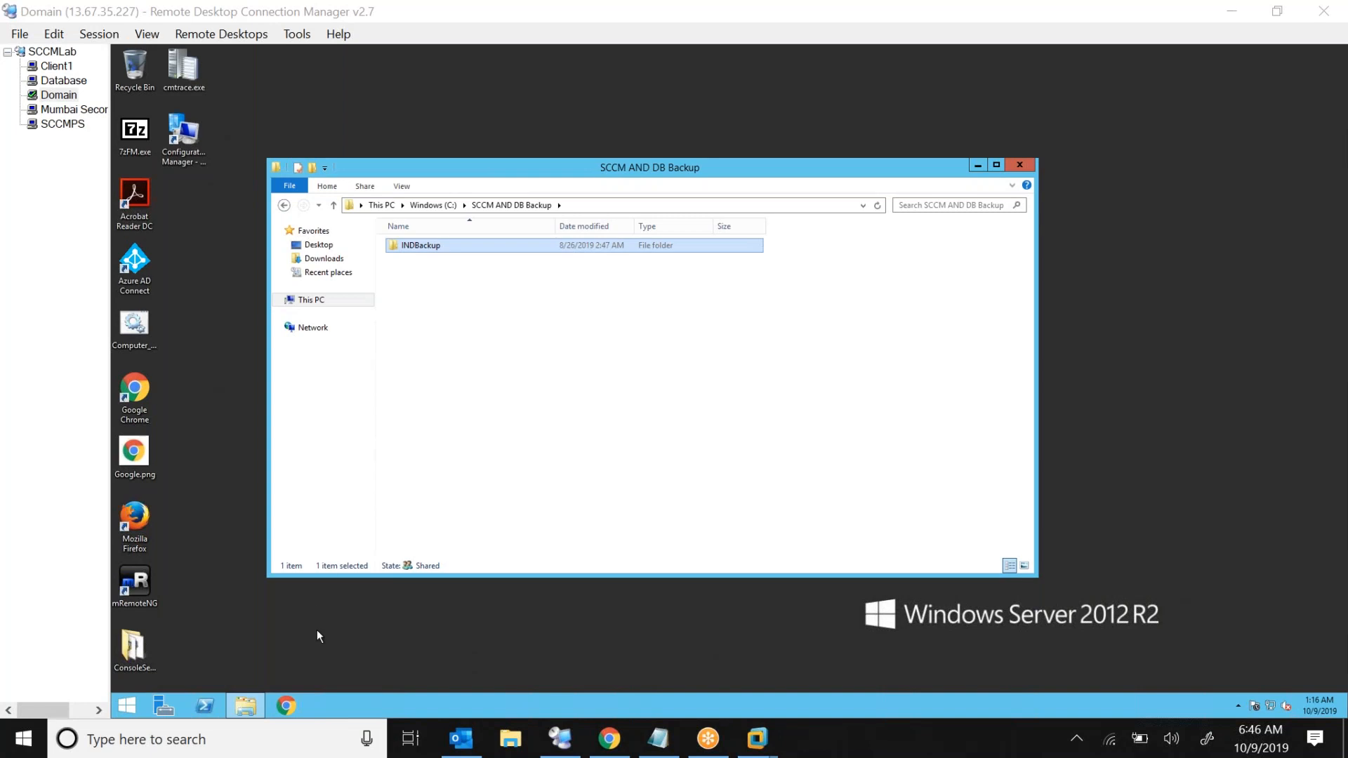
pyautogui.click(605, 740)
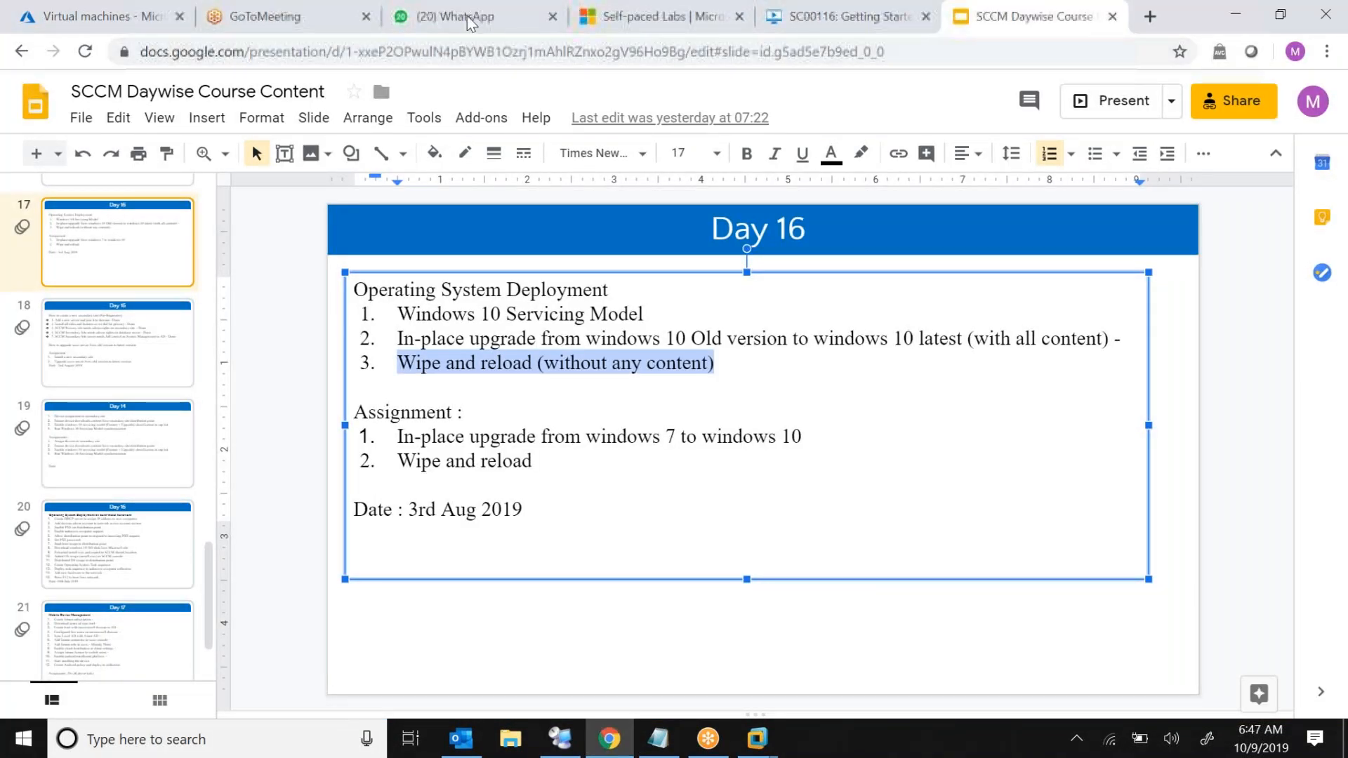
pyautogui.click(1279, 16)
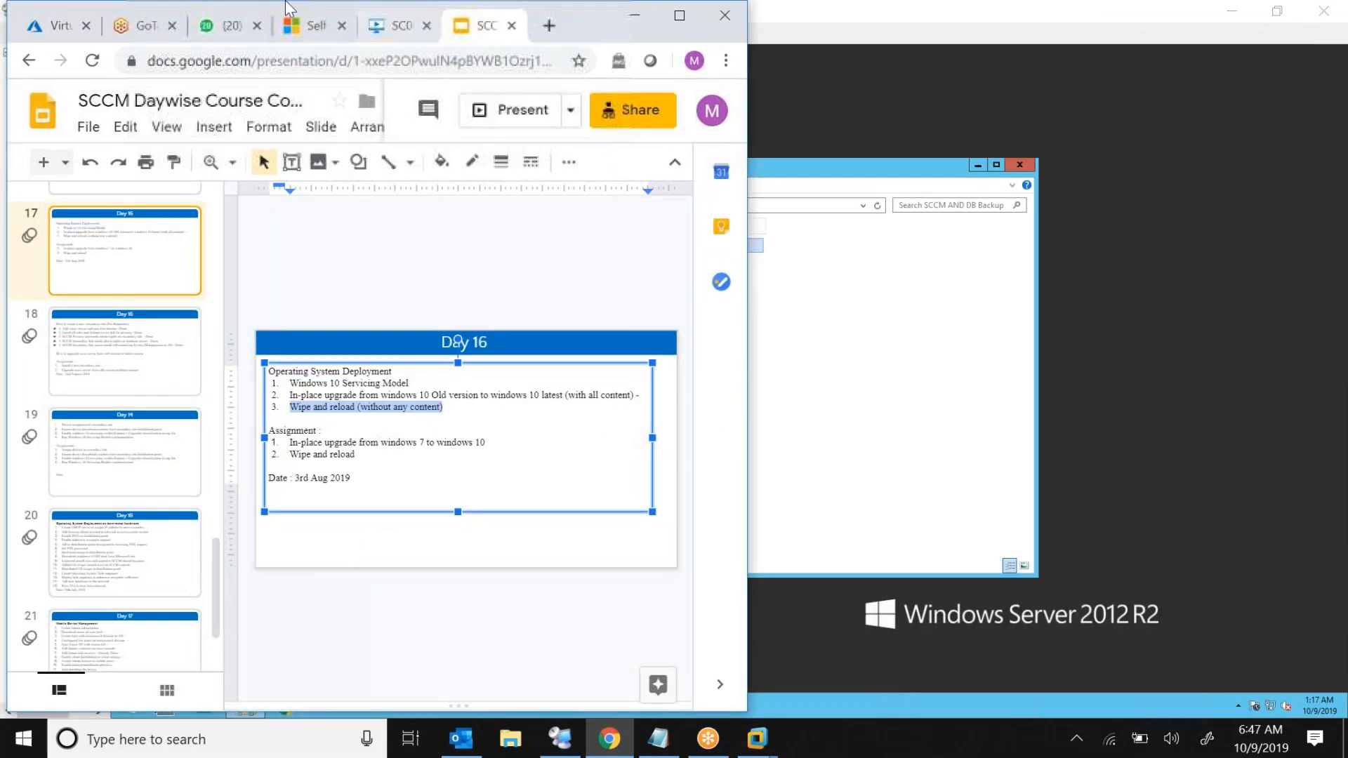
pyautogui.moveTo(238, 7); pyautogui.dragTo(519, 146)
pyautogui.click(552, 139)
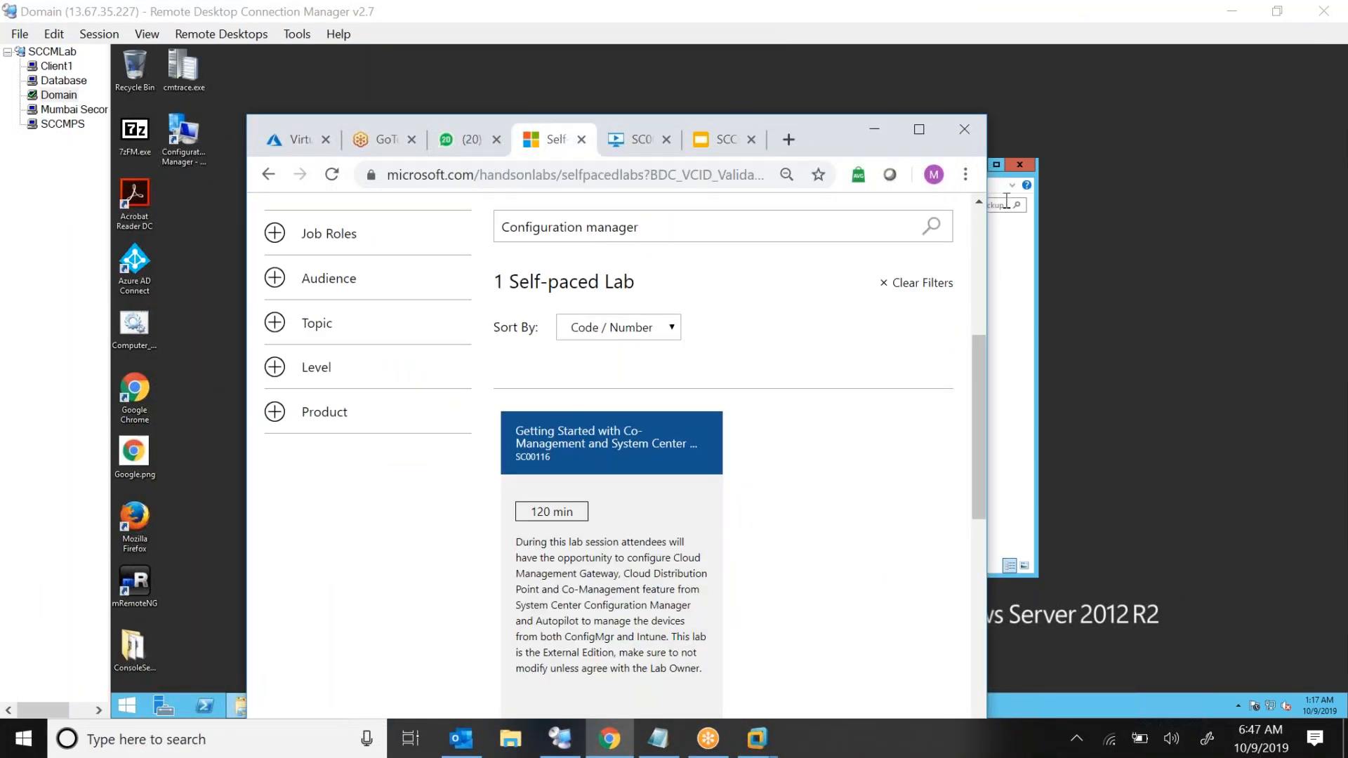
pyautogui.click(919, 130)
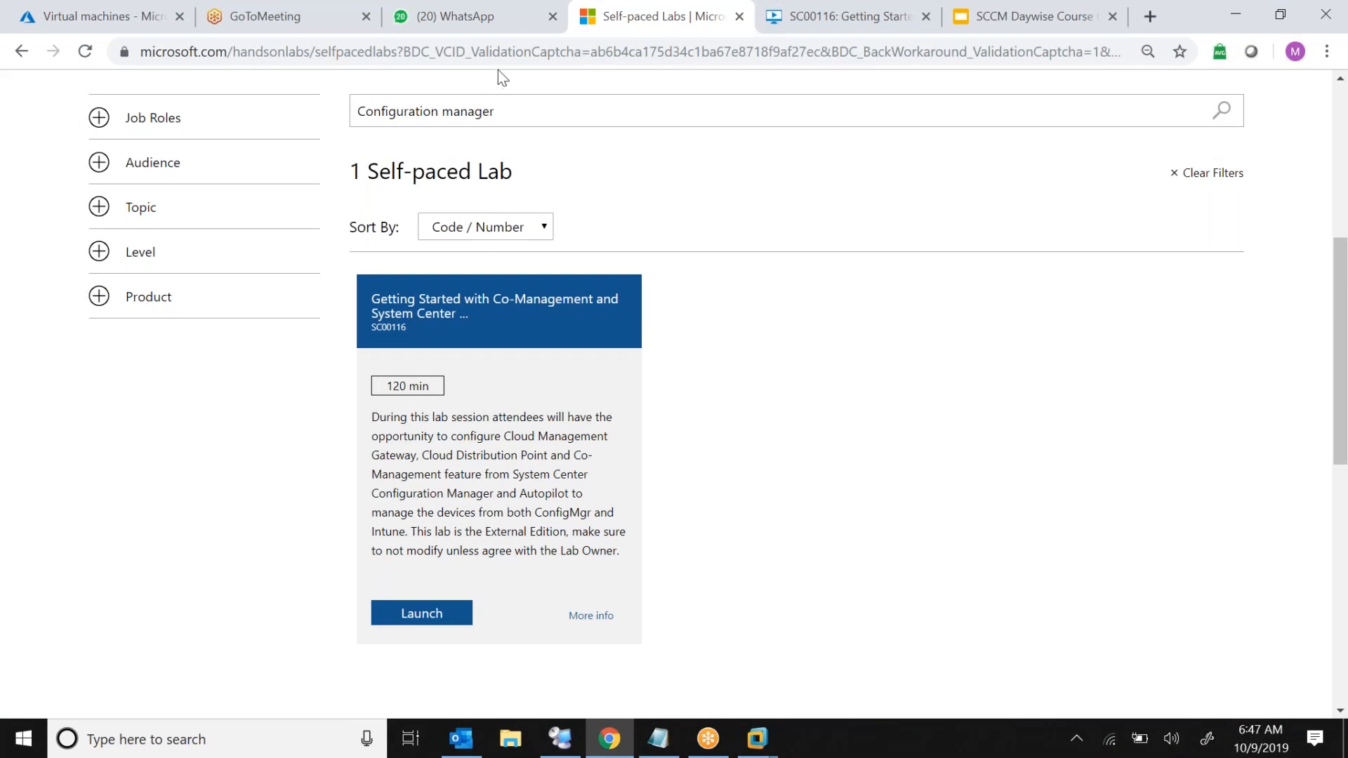
pyautogui.click(1161, 23)
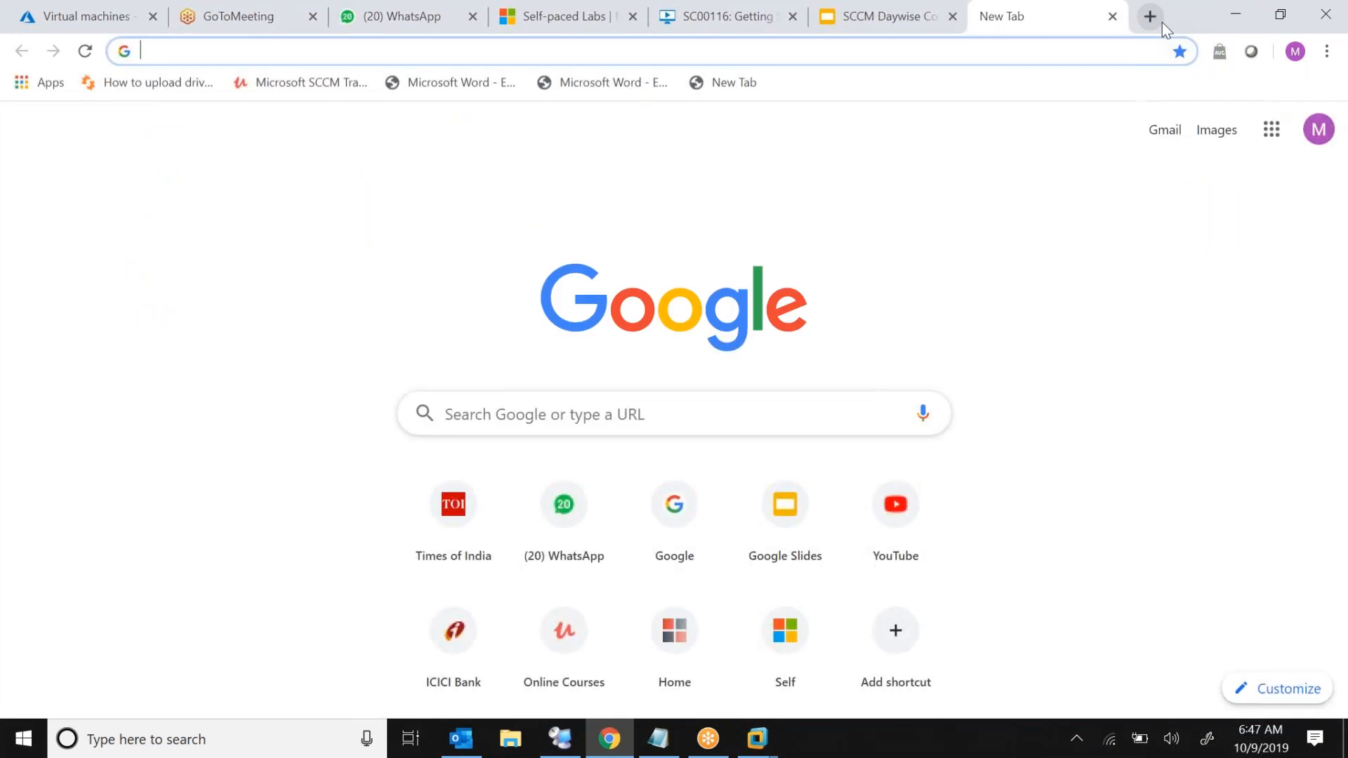
pyautogui.write('mi')
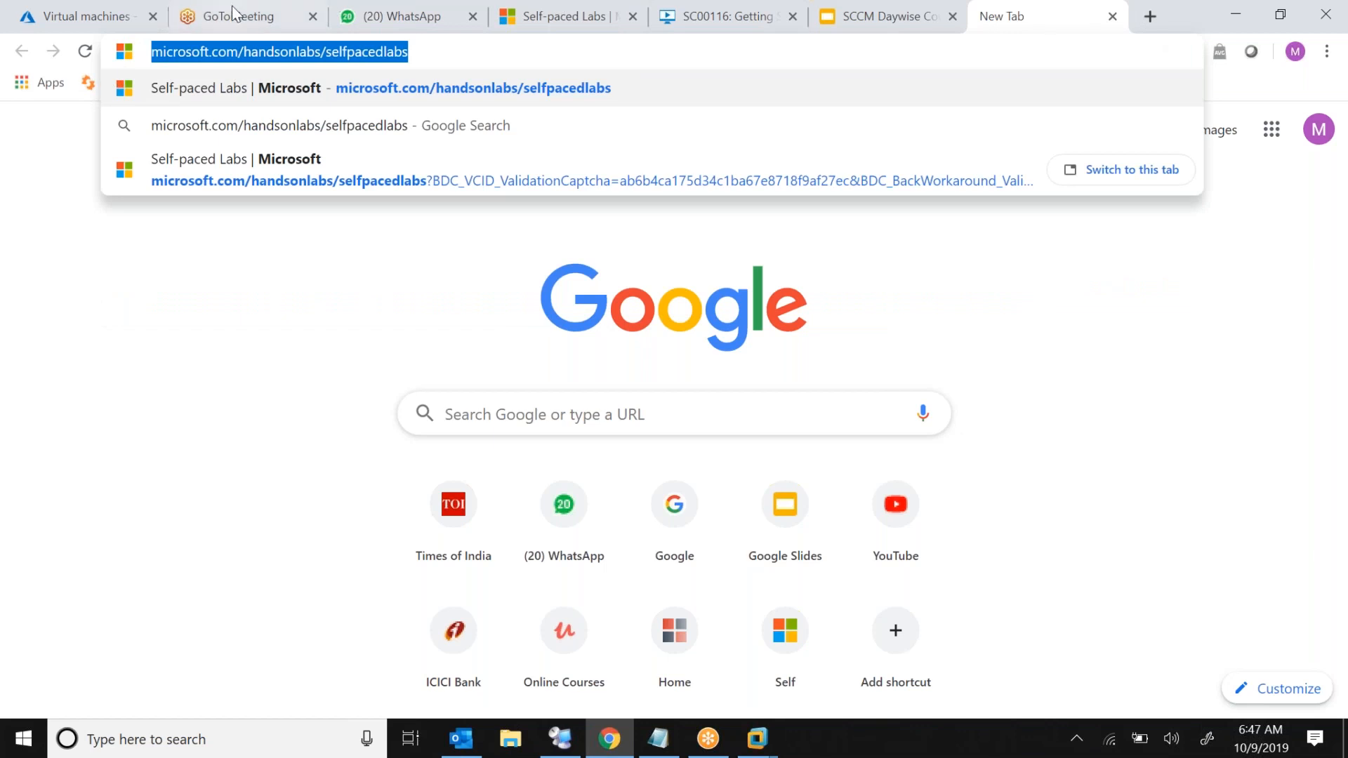
pyautogui.click(358, 27)
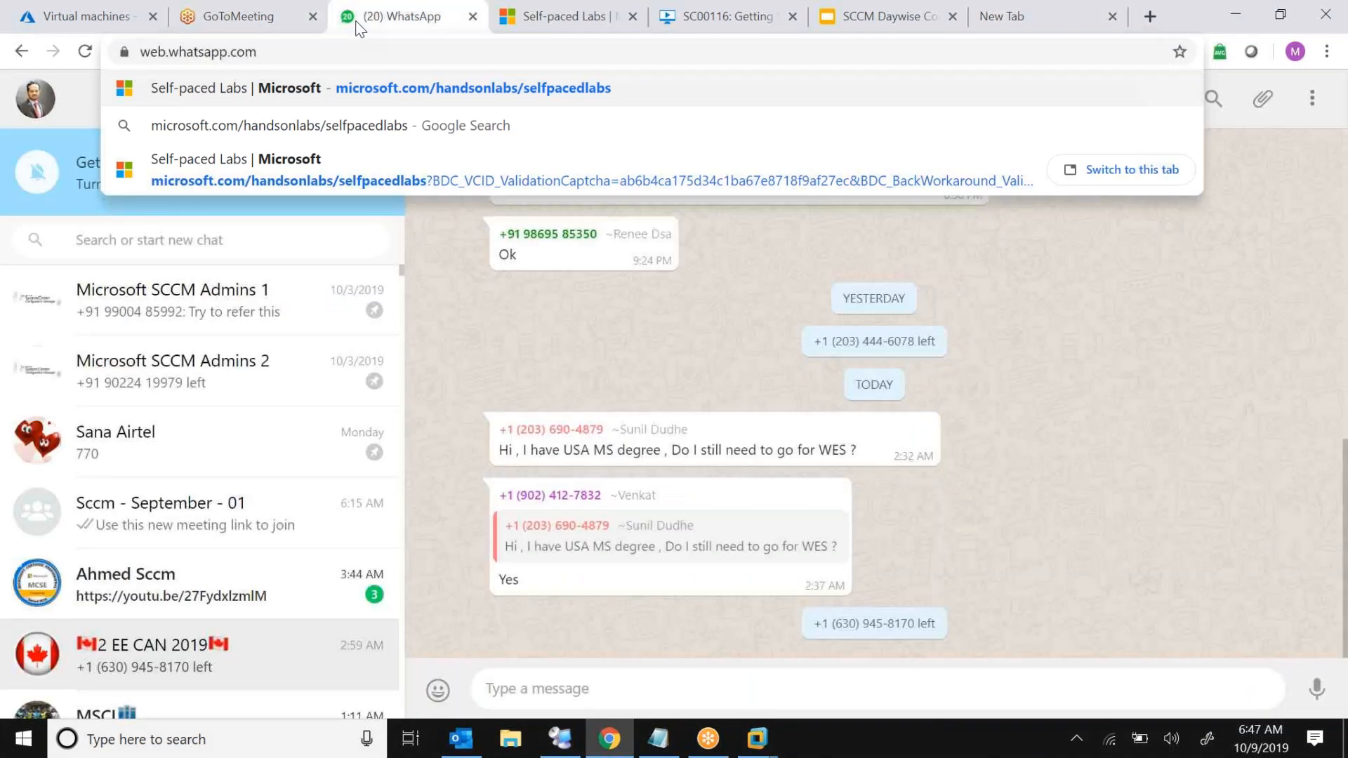
# Paste the self-paced labs link into the Sccm - September - 01 WhatsApp group chat and send it
pyautogui.click(237, 524)
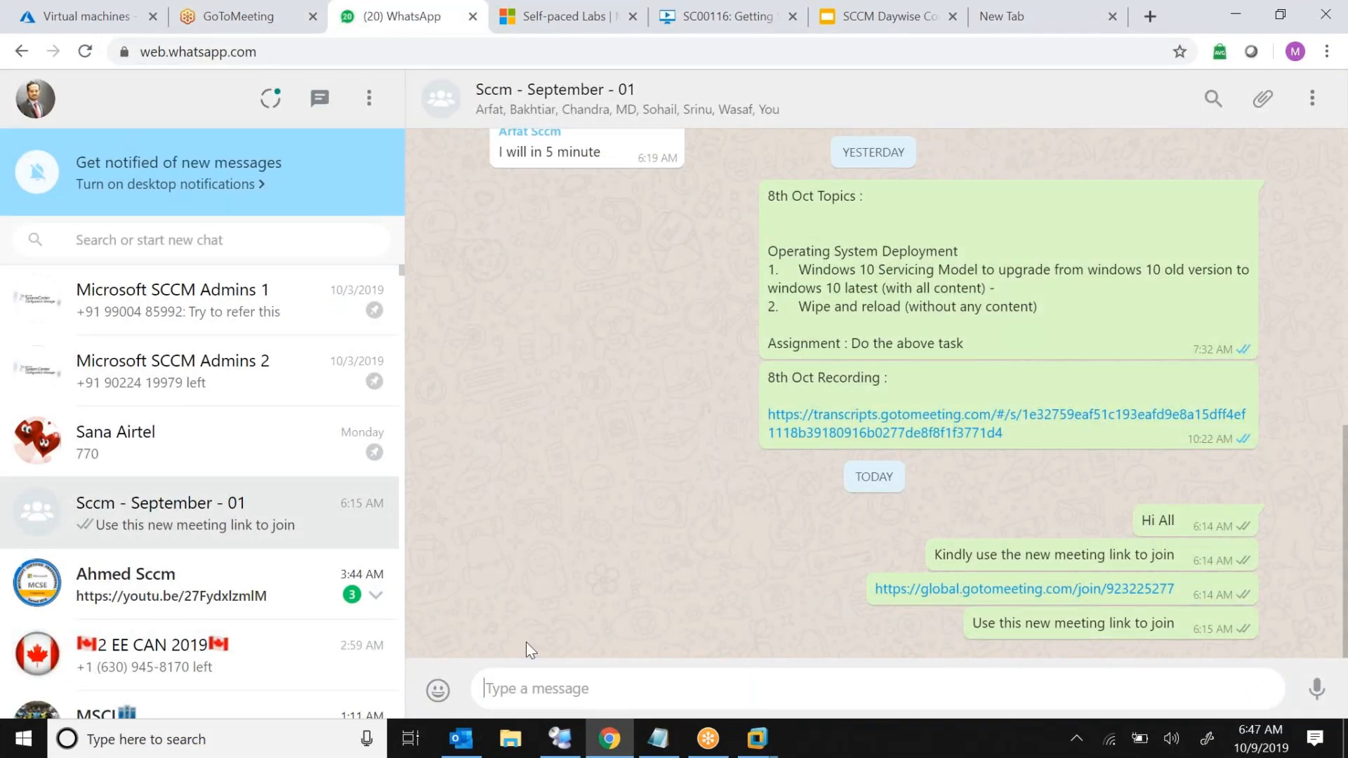
pyautogui.write('https://microsoft.com/handsonlabs/selfpacedlabs')
pyautogui.press('Return')
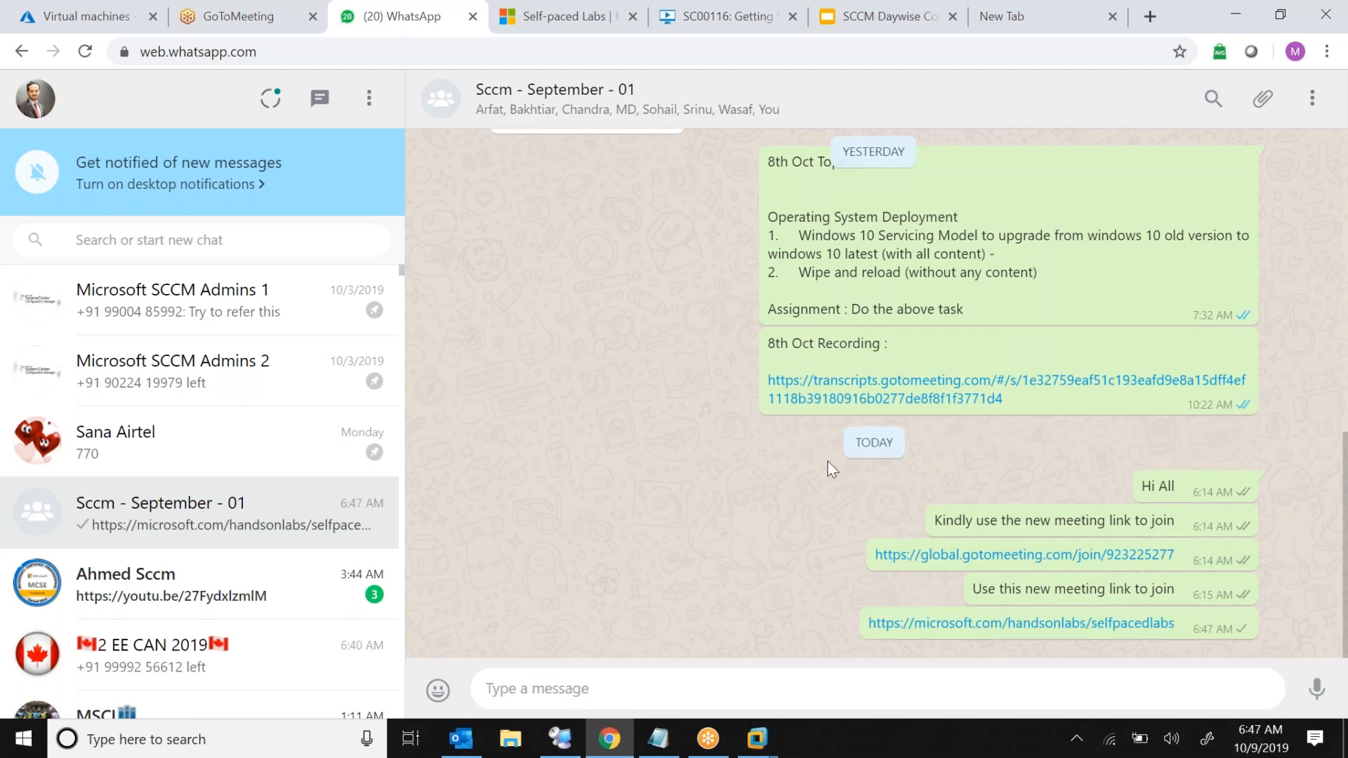
# Clear the Self-paced Labs search box to list all available labs
pyautogui.click(1021, 14)
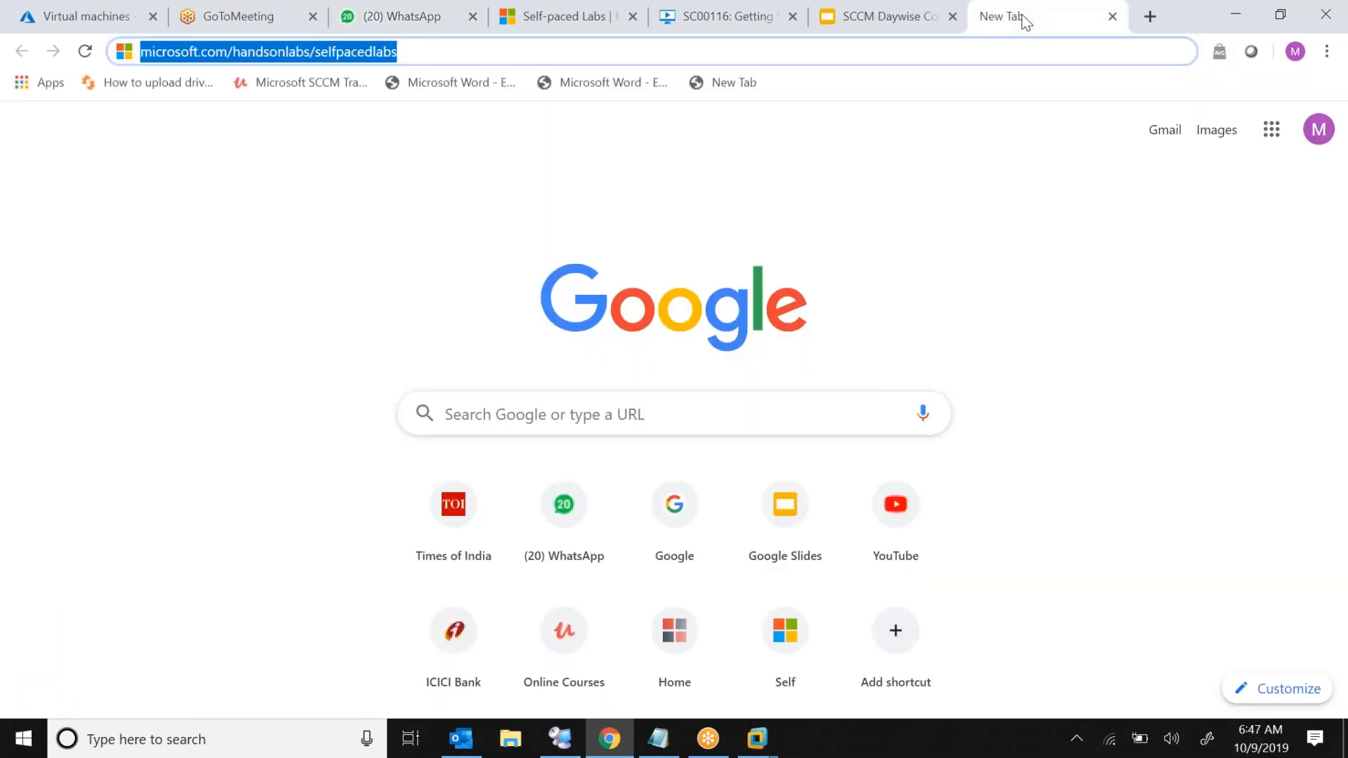
pyautogui.click(554, 26)
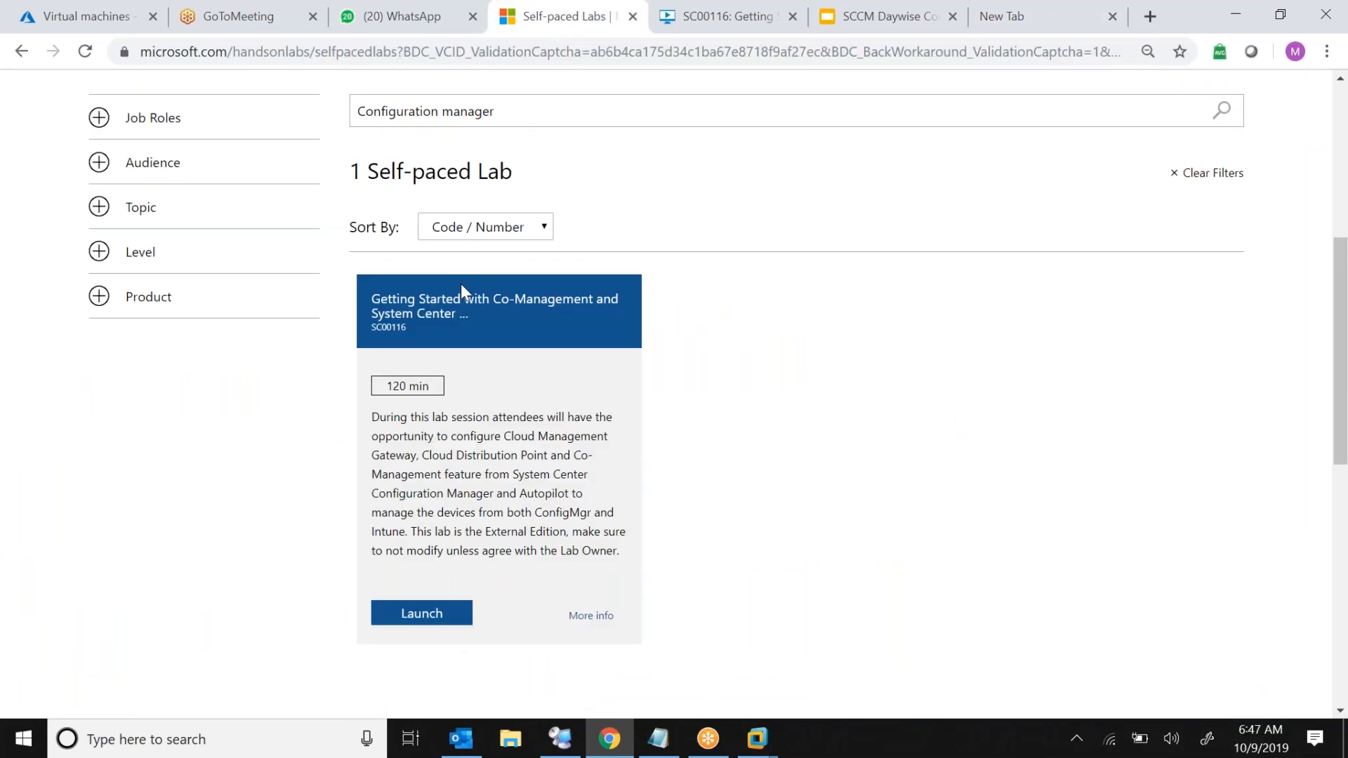
pyautogui.tripleClick(619, 115)
pyautogui.press('BackSpace')
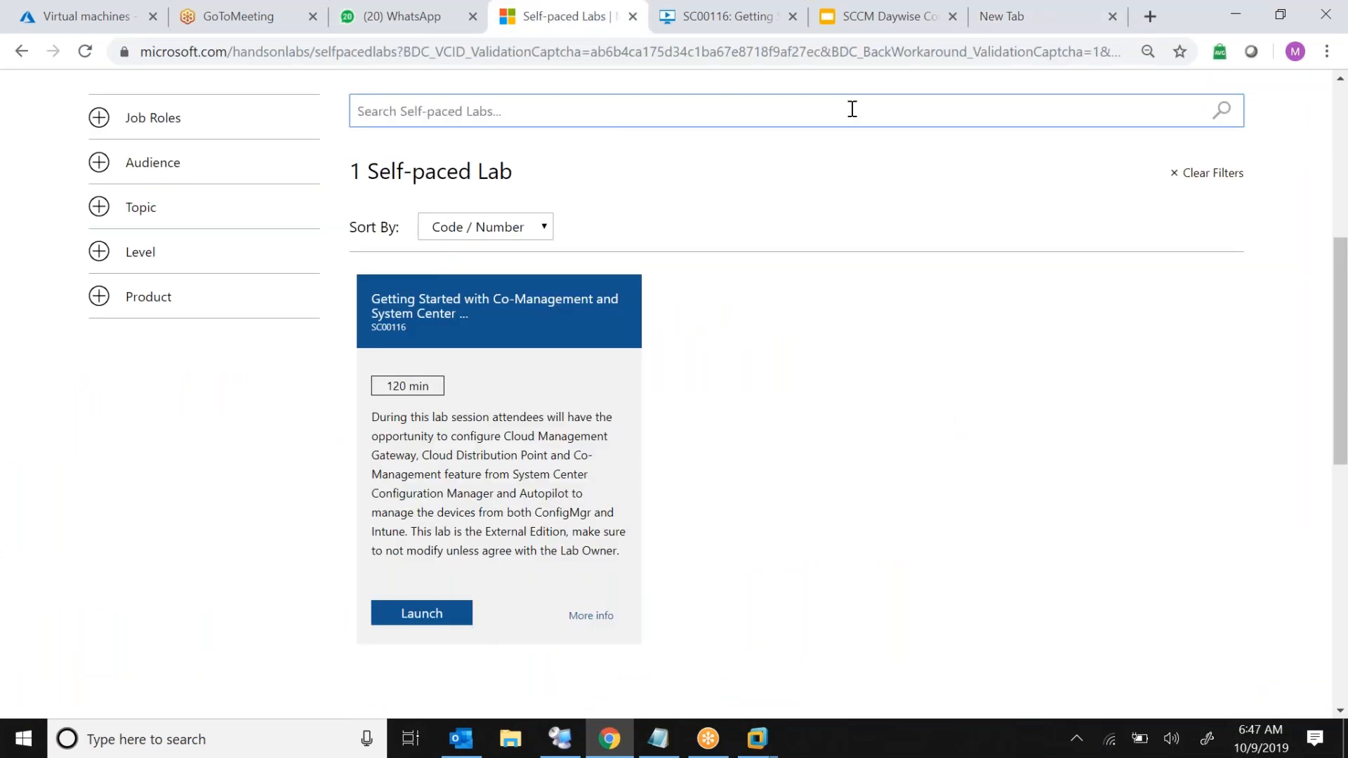
pyautogui.moveTo(1341, 194)
pyautogui.mouseDown()
pyautogui.moveTo(1342, 136)
pyautogui.moveTo(1342, 199)
pyautogui.mouseUp()
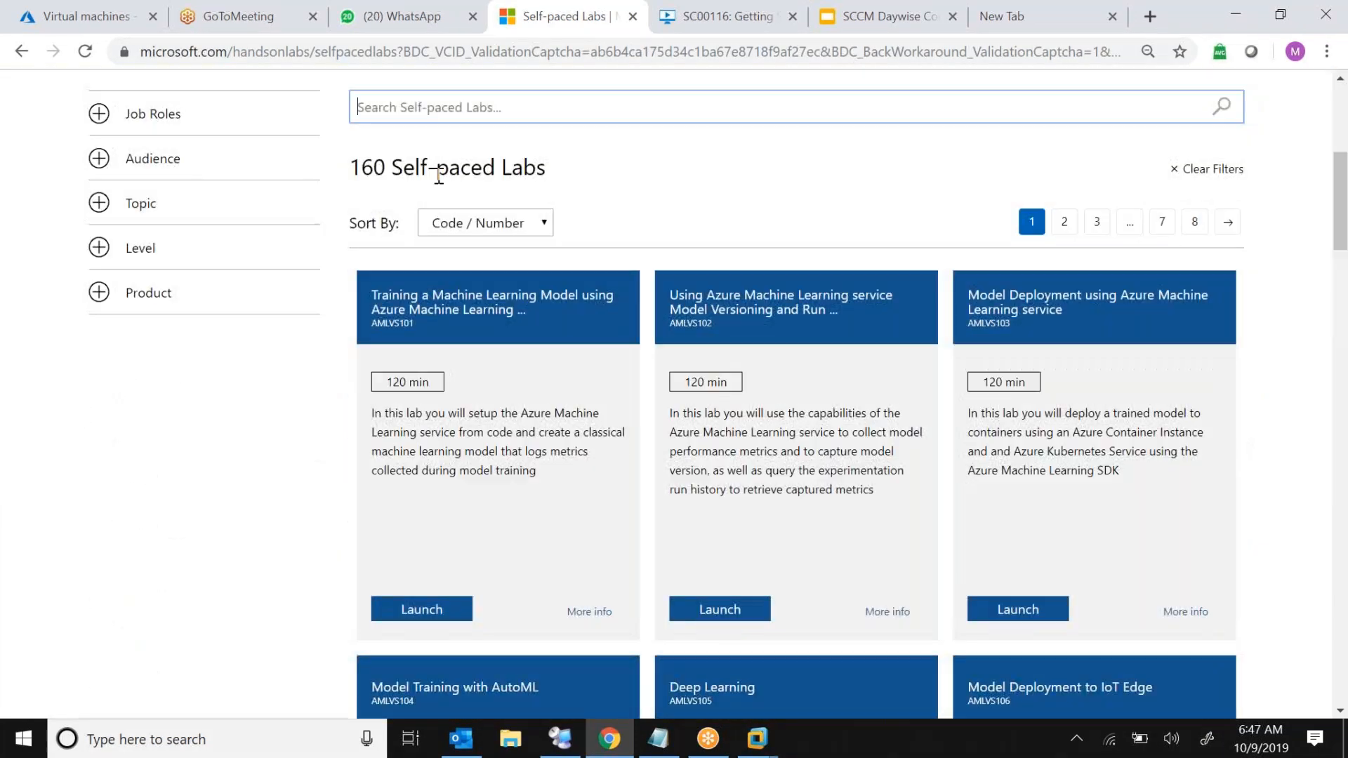
pyautogui.doubleClick(398, 166)
pyautogui.tripleClick(397, 166)
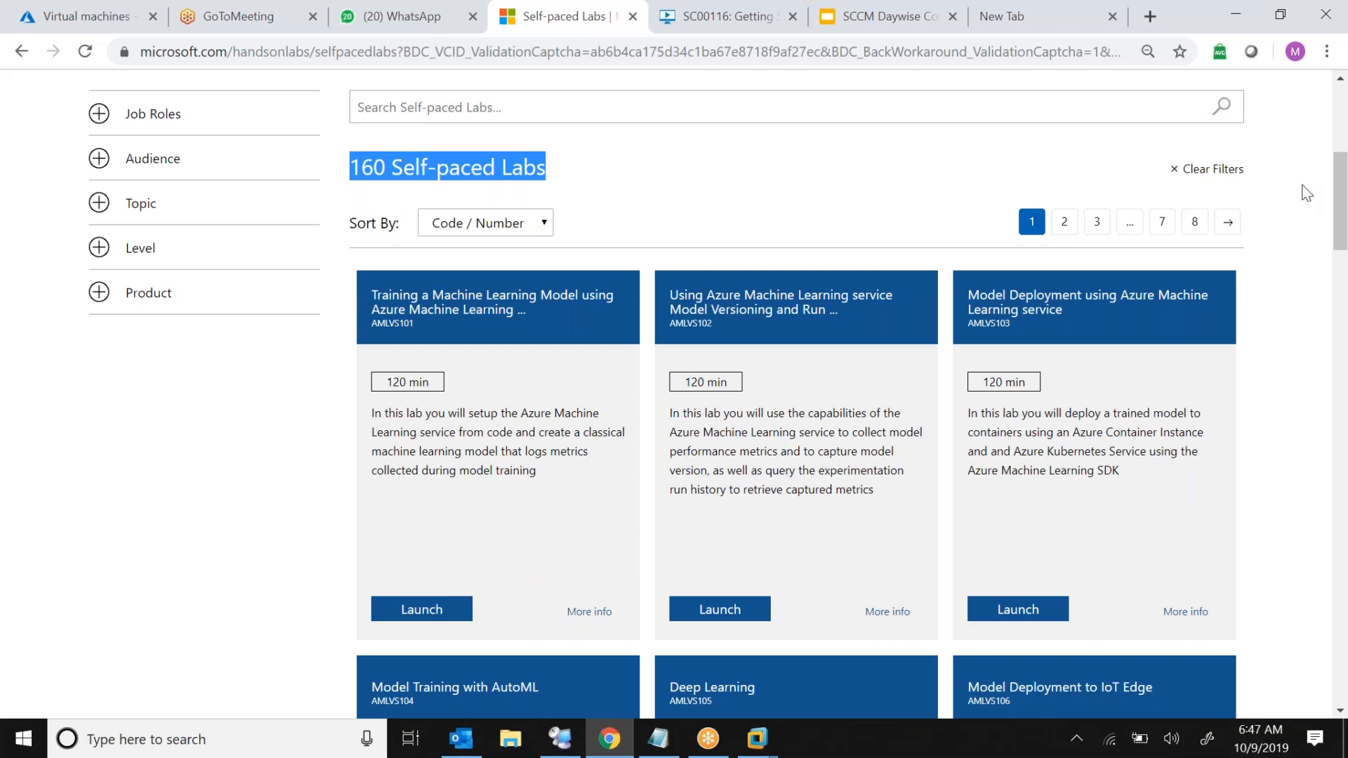
pyautogui.click(1284, 252)
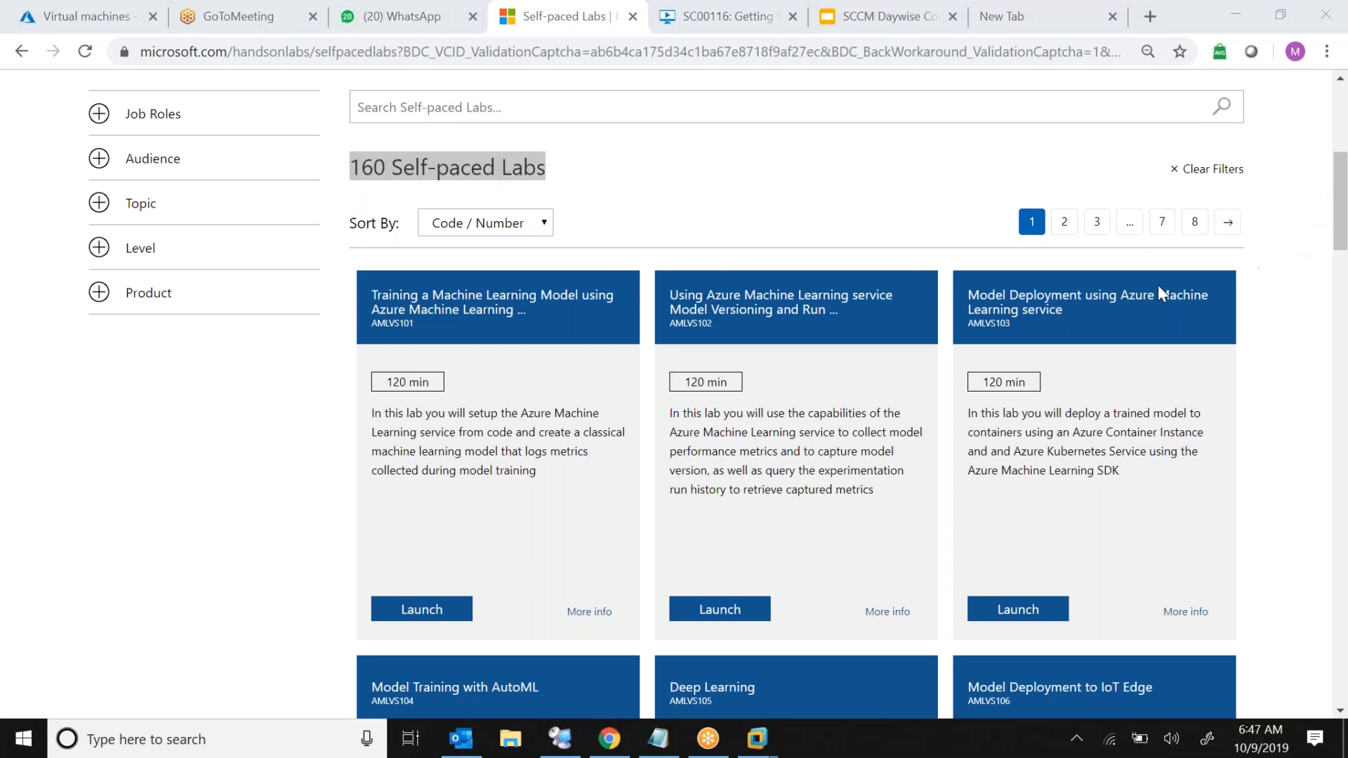
# Search the Self-paced Labs for configuration manager and highlight the matching lab's title and duration
pyautogui.click(527, 110)
pyautogui.write('c')
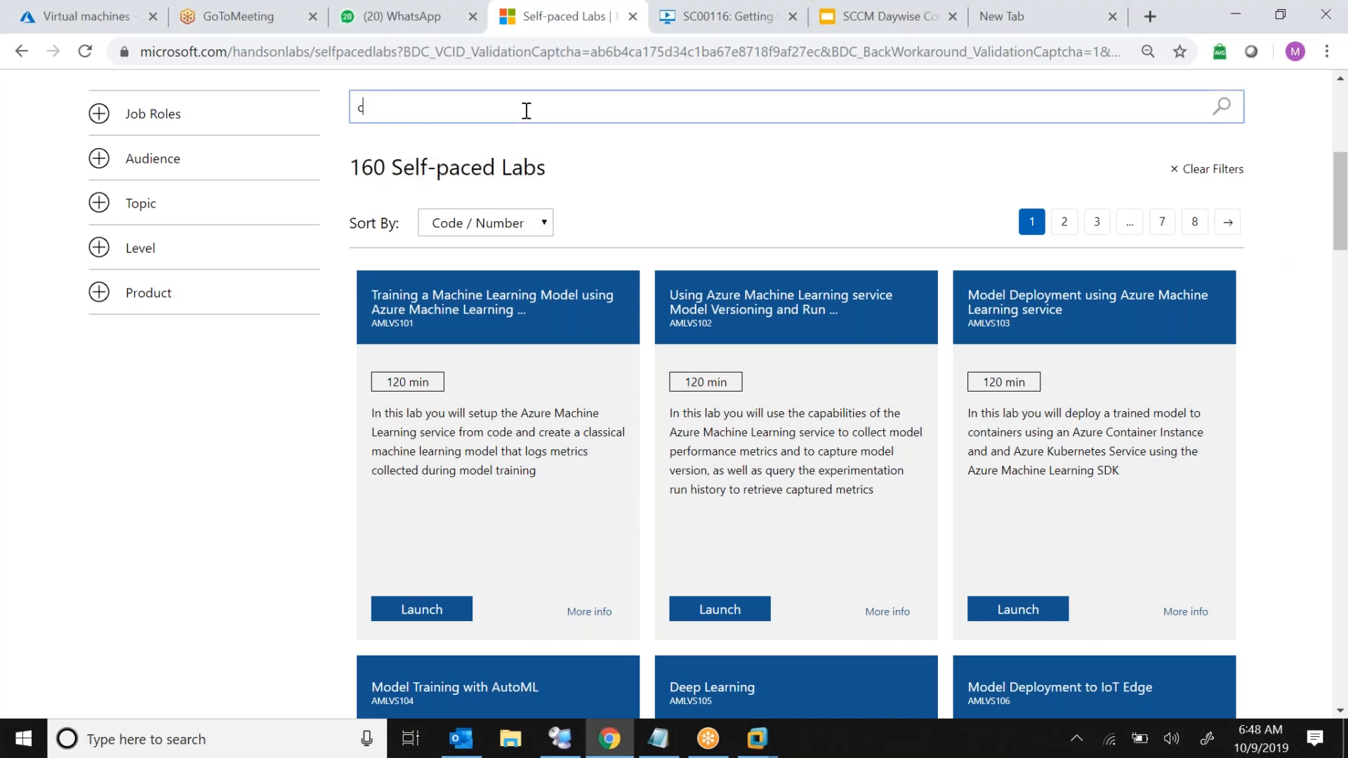
pyautogui.write('onfi')
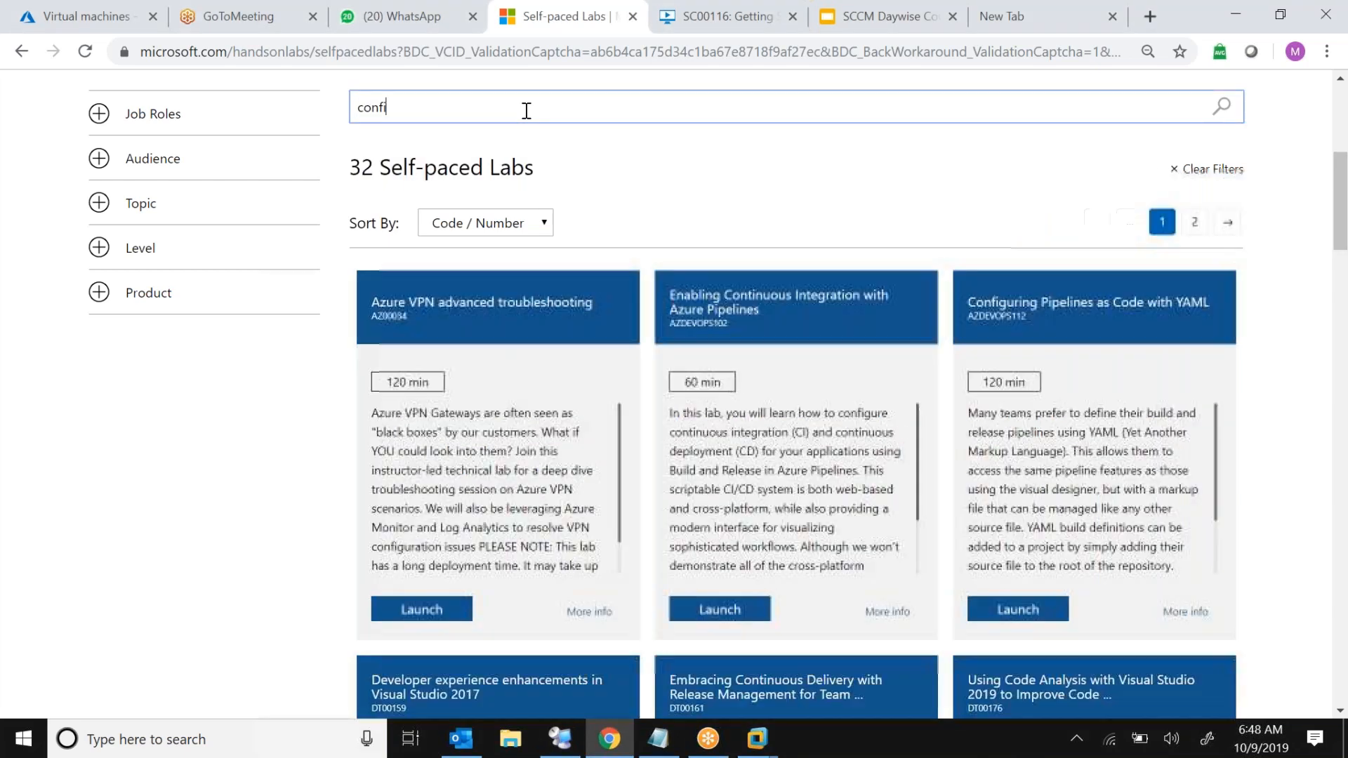
pyautogui.write('guration manager')
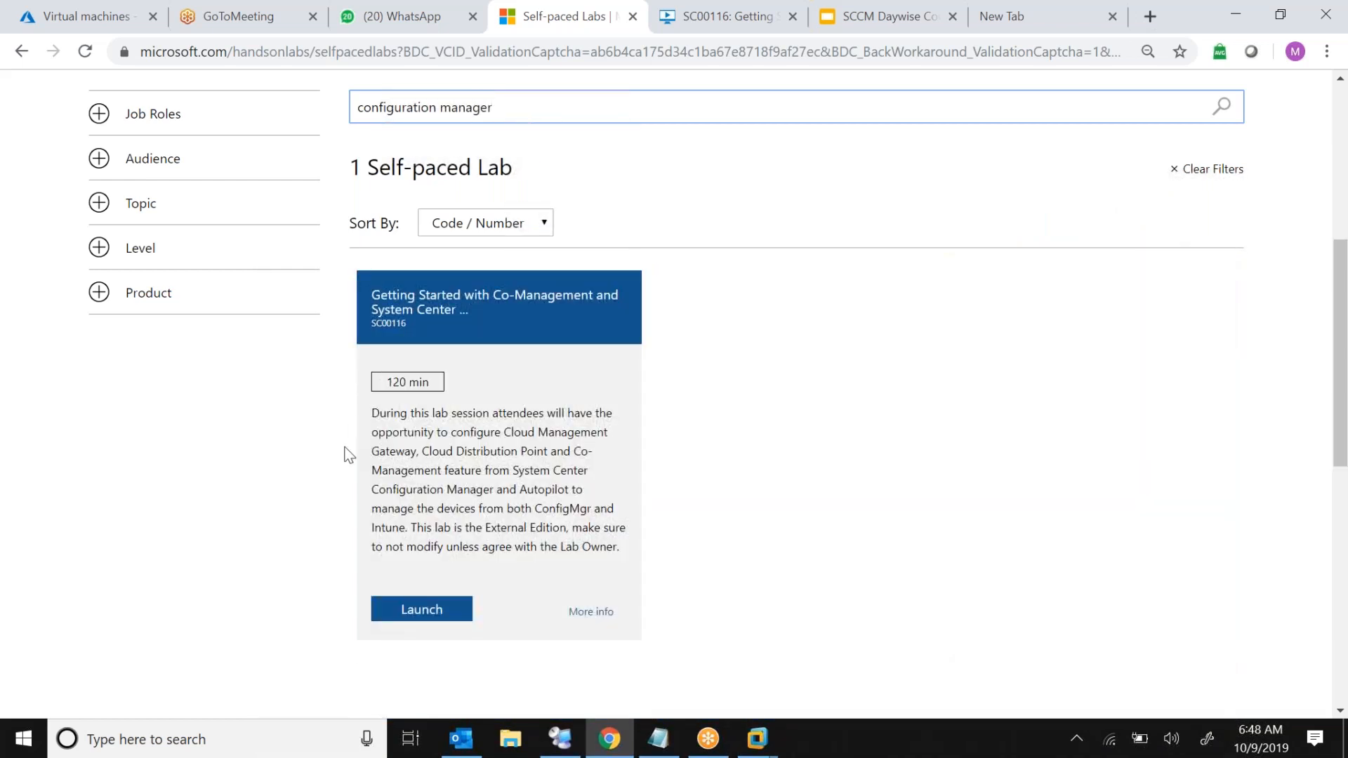
pyautogui.tripleClick(434, 312)
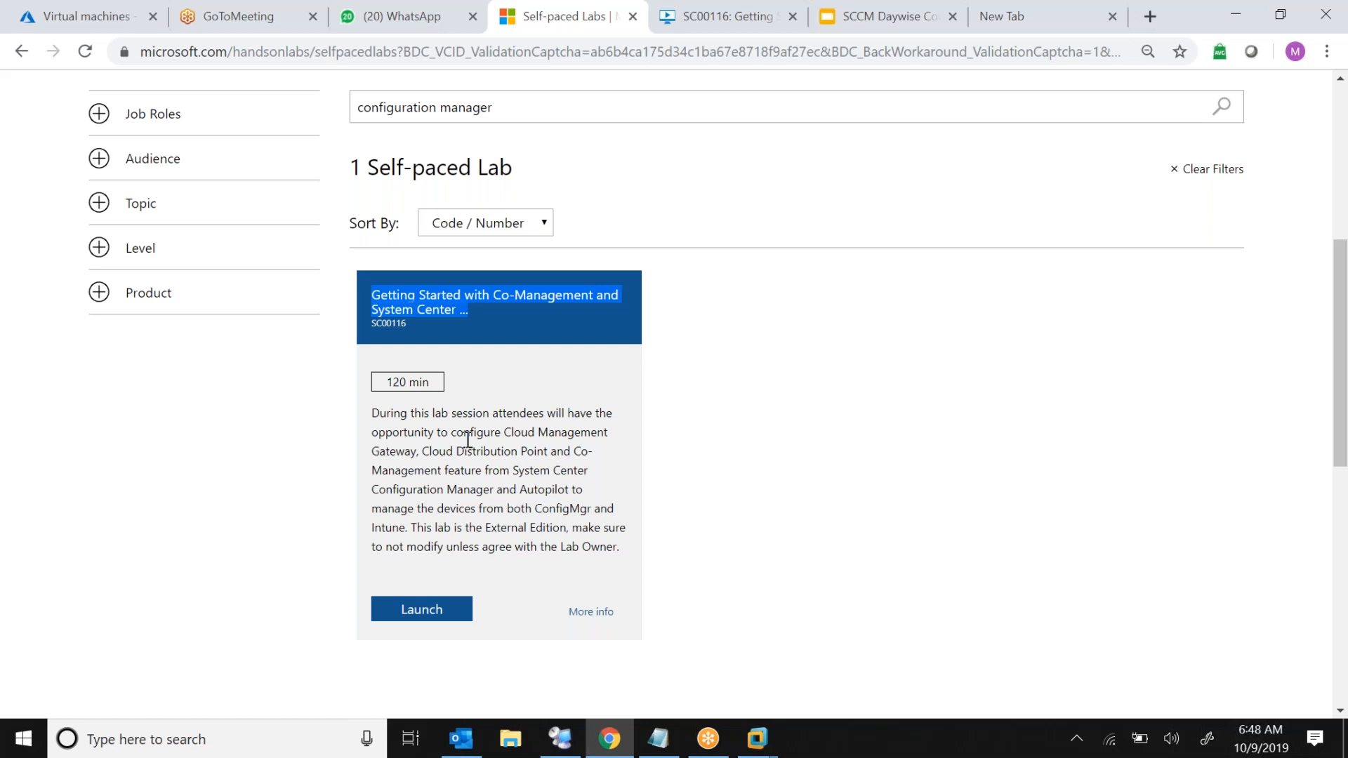
pyautogui.tripleClick(394, 383)
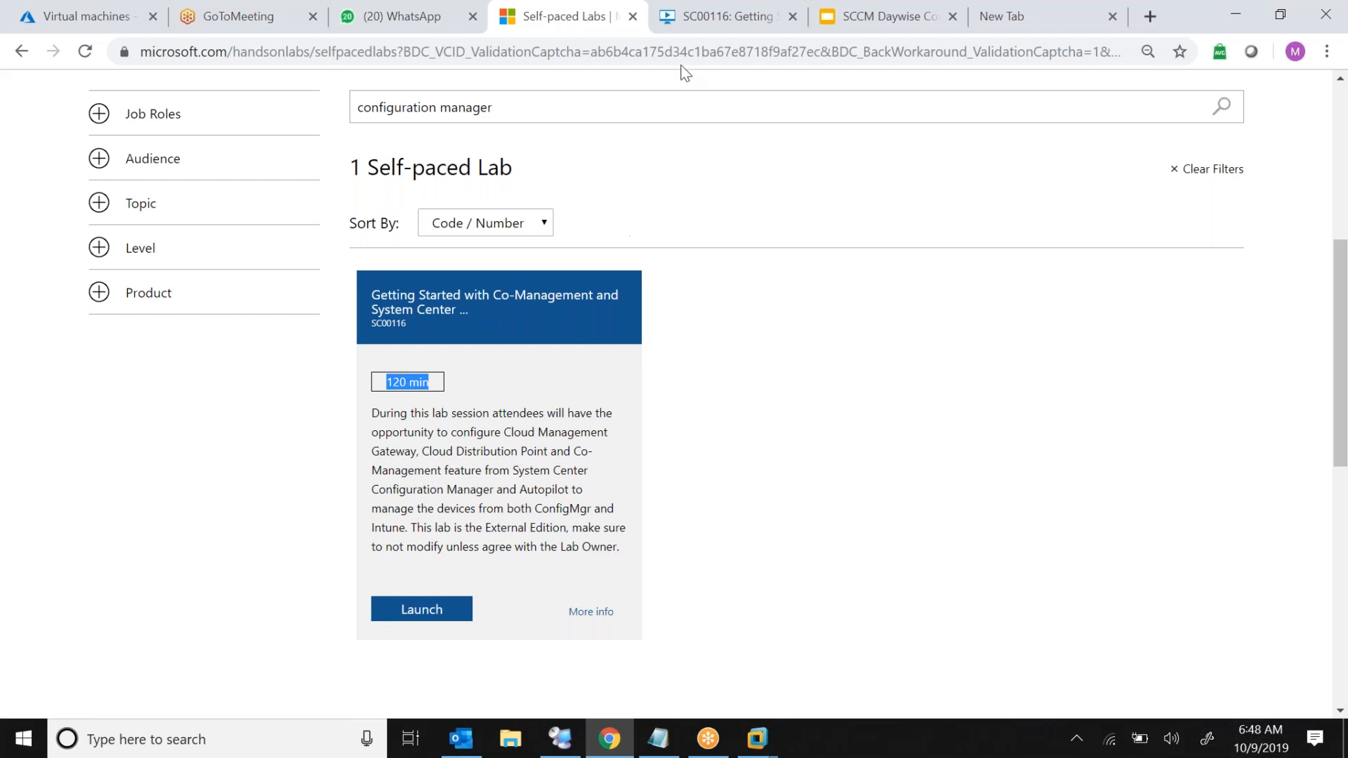
# Return to the SC00116 lab, dismiss the connection issues notice and widen the Resources panel
pyautogui.click(700, 23)
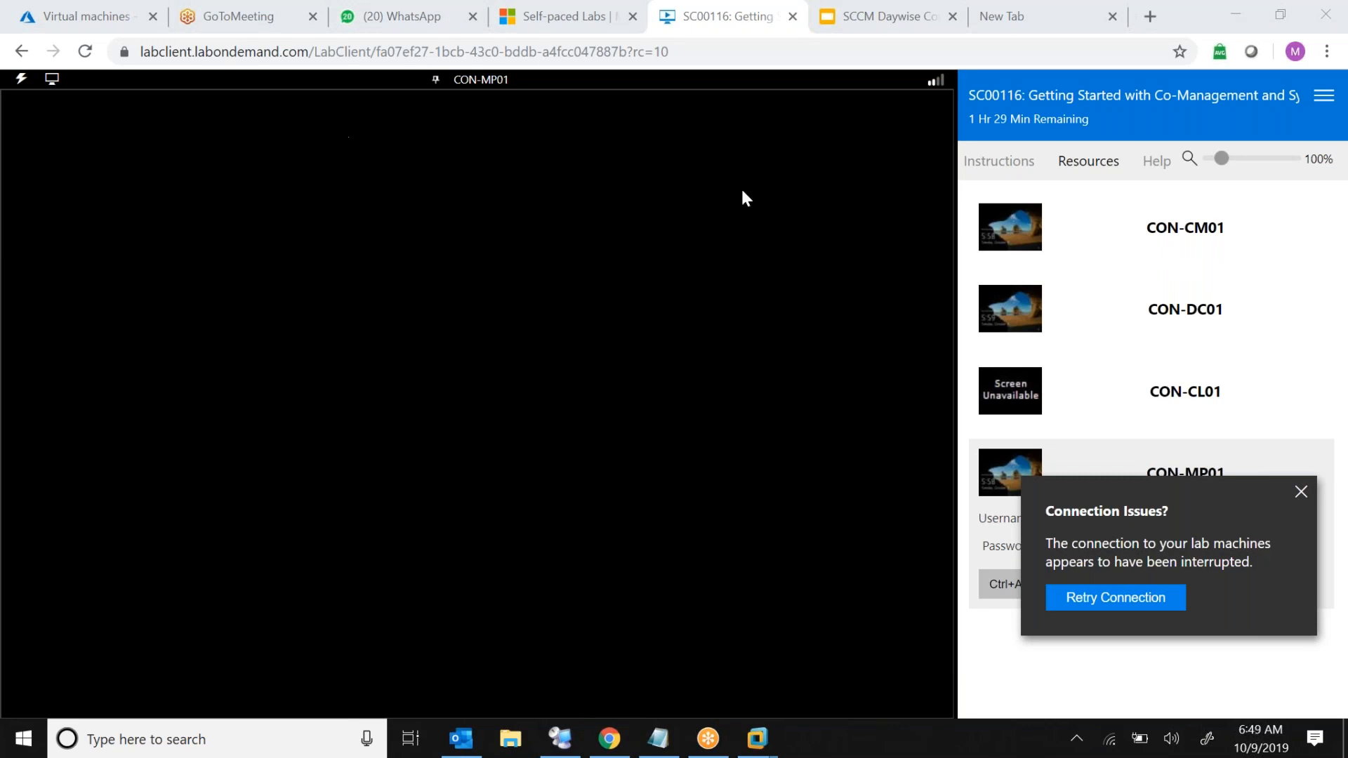
pyautogui.click(1300, 493)
pyautogui.click(1090, 165)
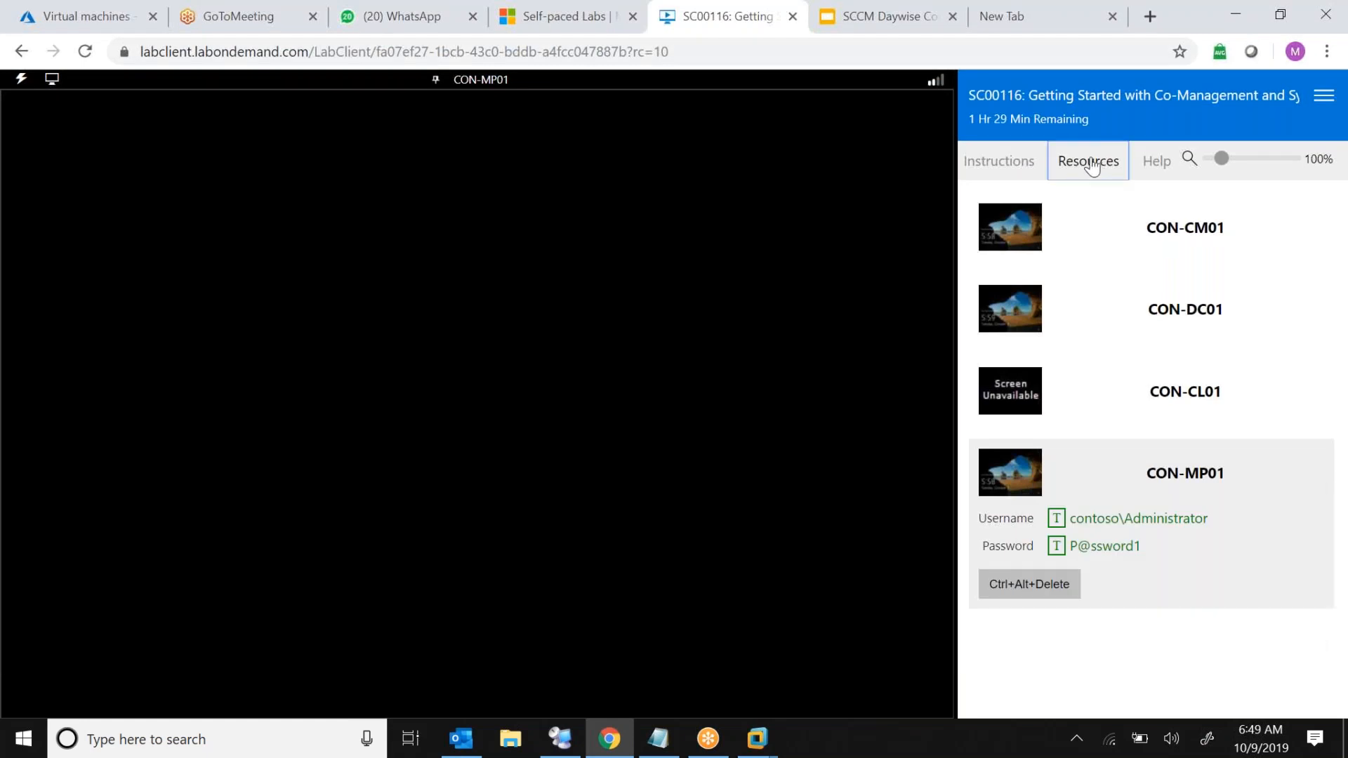
pyautogui.click(1017, 174)
pyautogui.click(1091, 166)
pyautogui.moveTo(959, 245); pyautogui.dragTo(1086, 218)
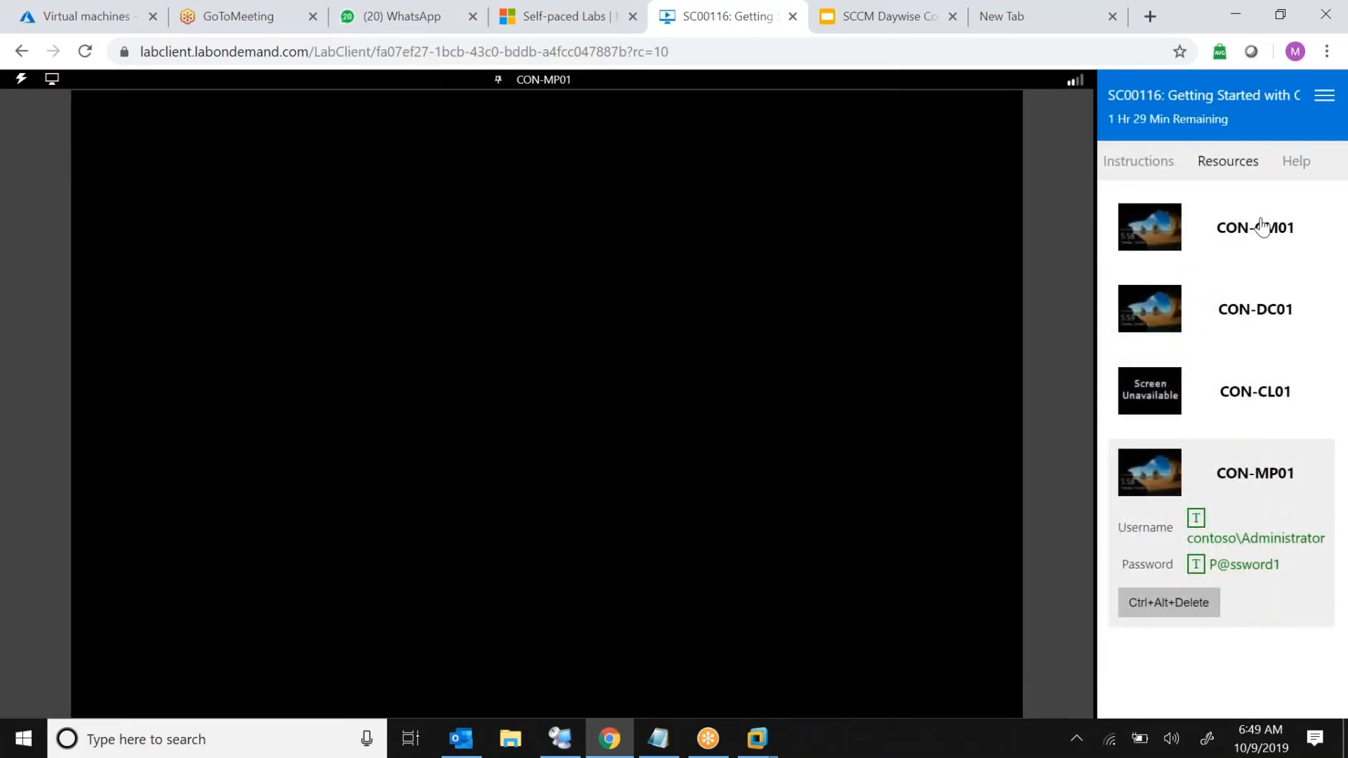
# Switch to the CON-CM01 machine and sign in by inserting the administrator password
pyautogui.click(1239, 228)
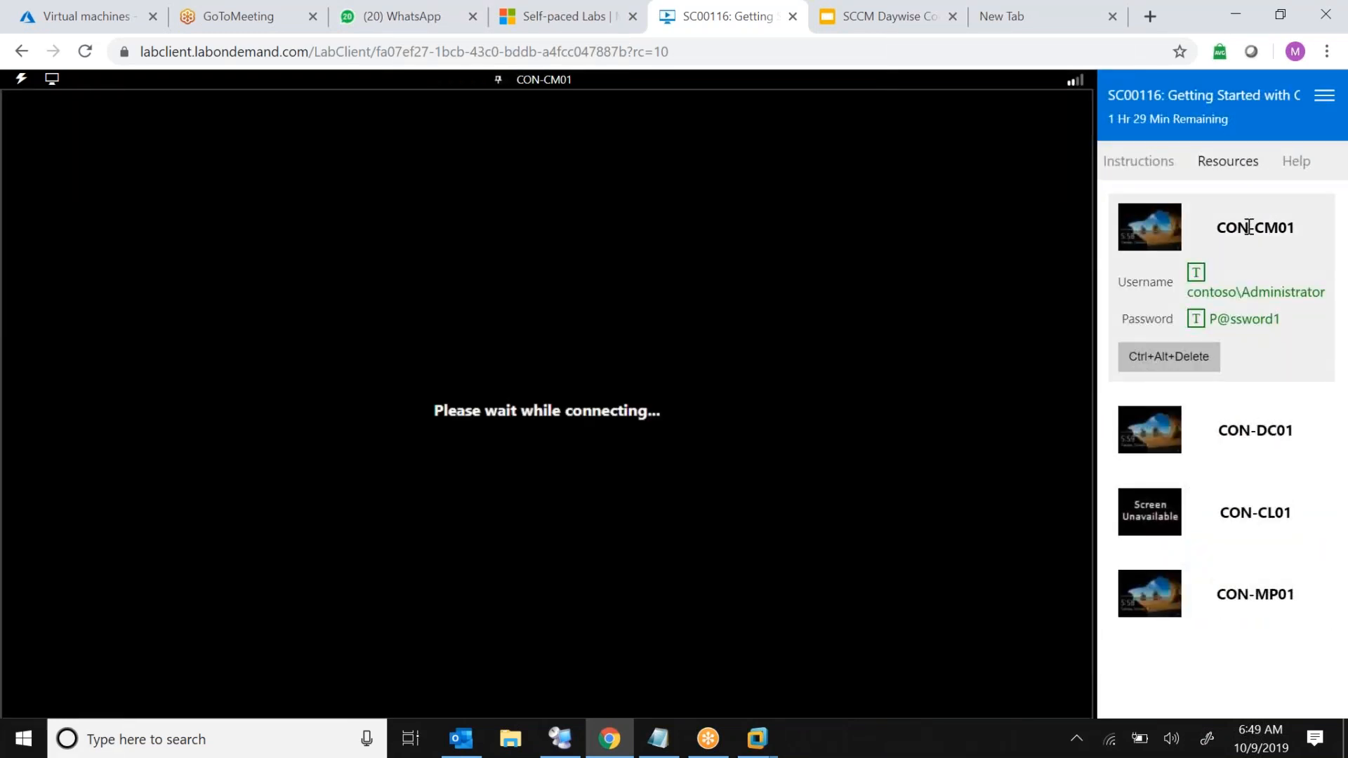
pyautogui.tripleClick(1249, 227)
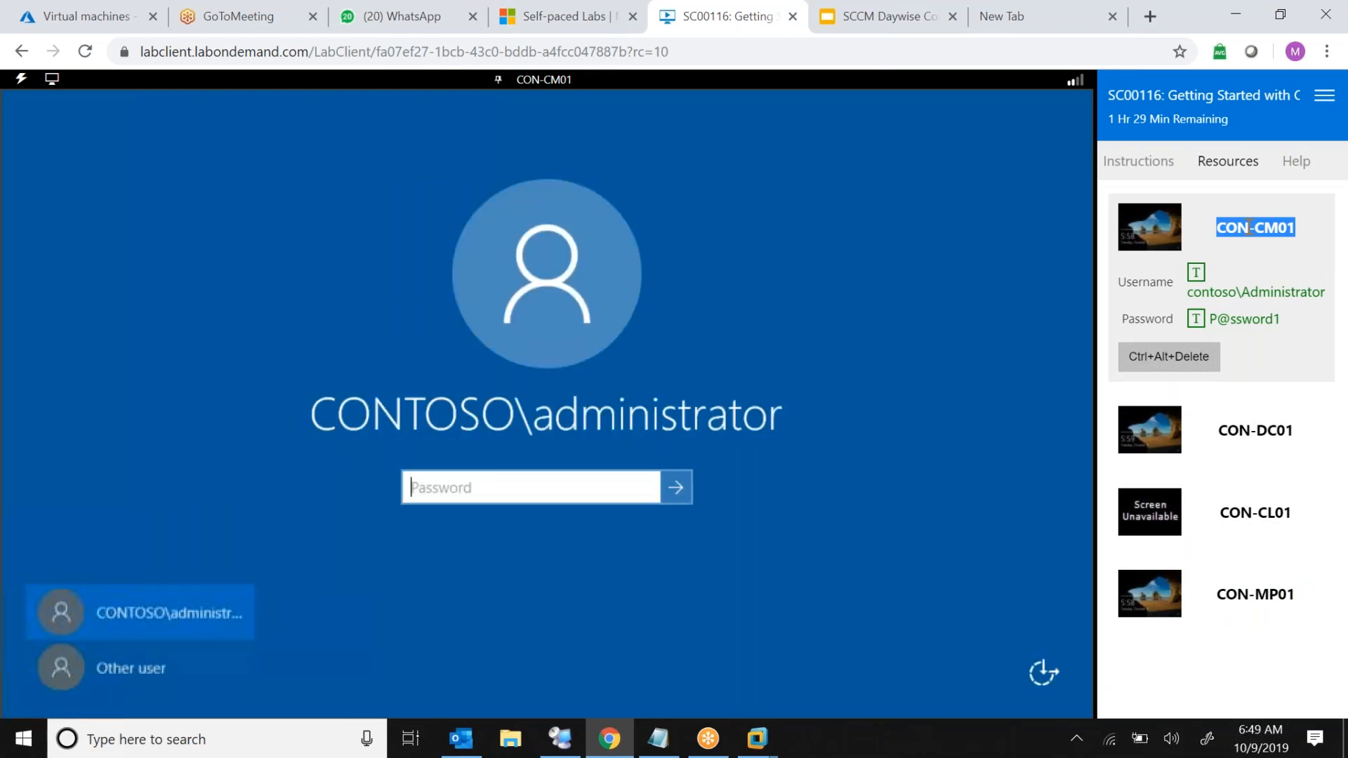
pyautogui.moveTo(1204, 297); pyautogui.dragTo(1307, 323)
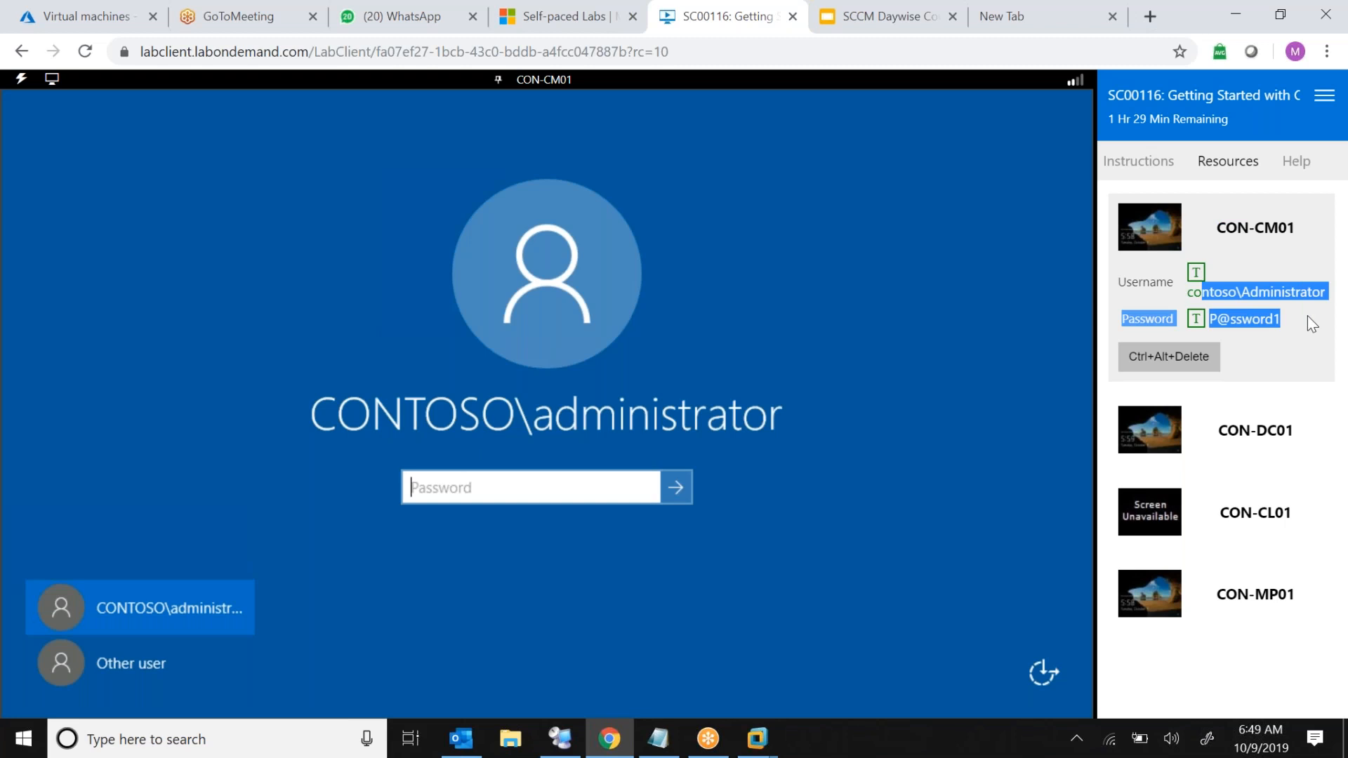
pyautogui.click(1048, 432)
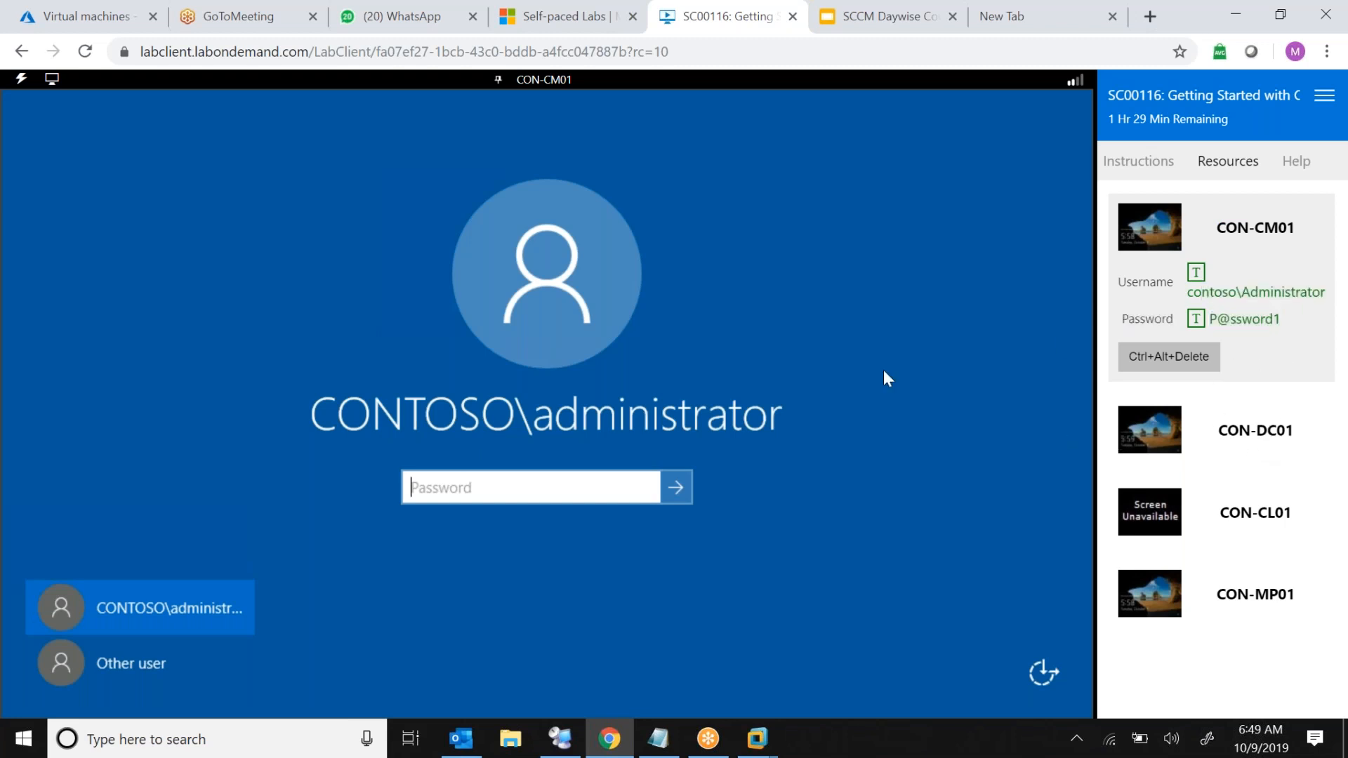
pyautogui.click(1262, 321)
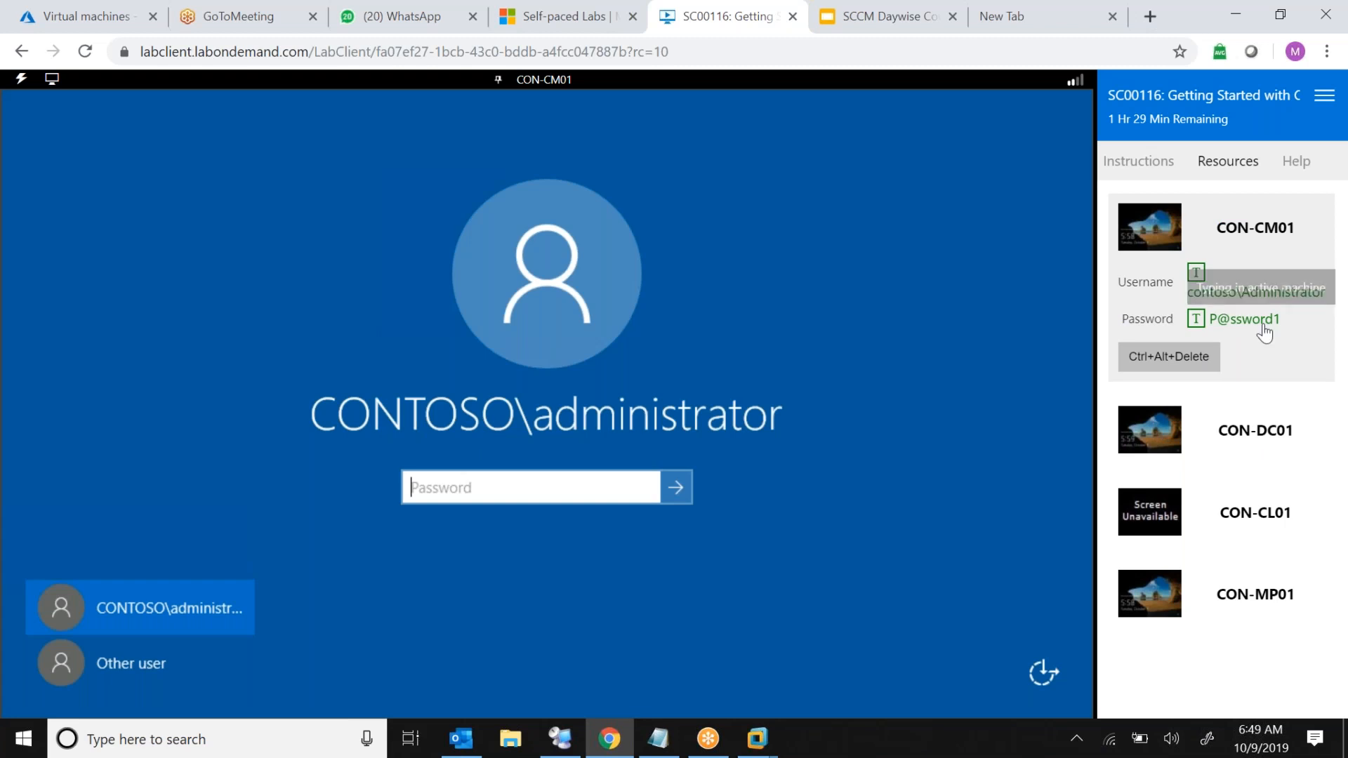
pyautogui.click(676, 487)
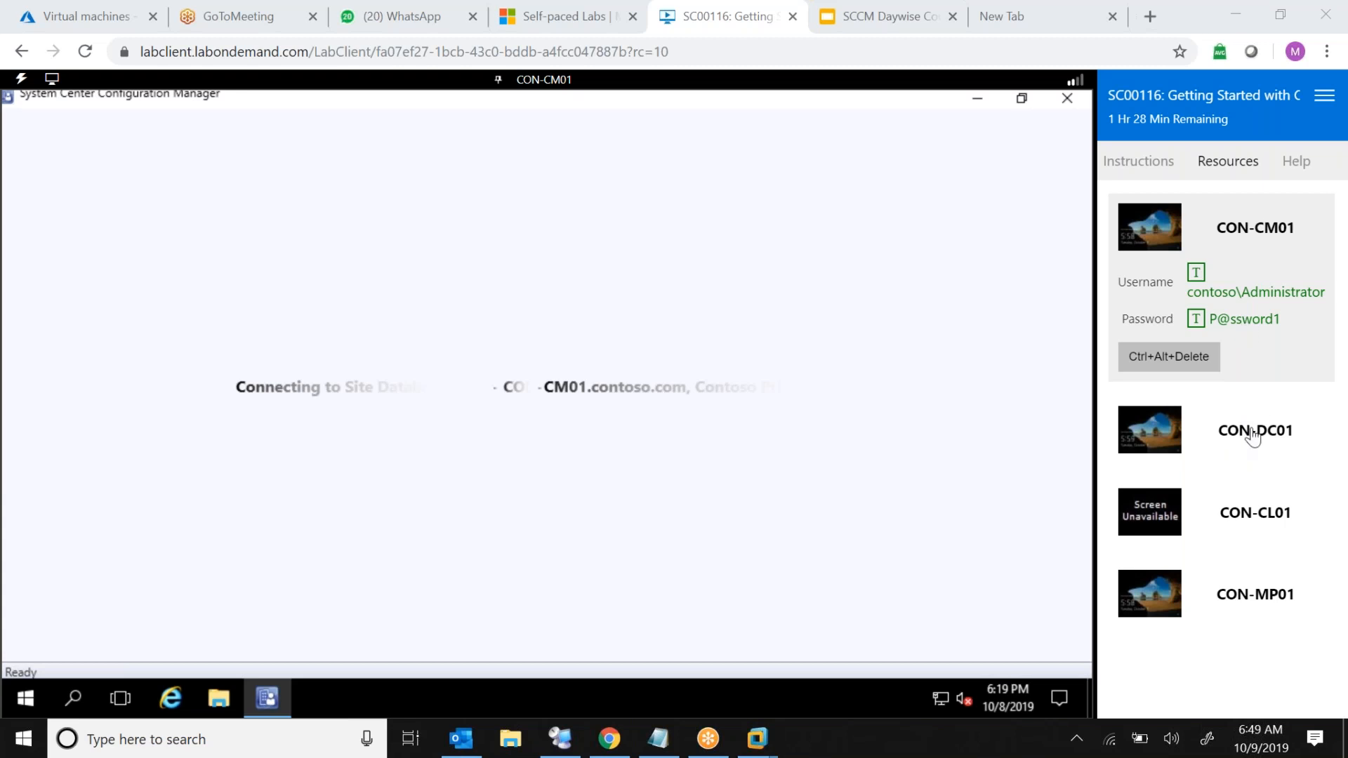
# Check the CON-DC01 machine, then start the powered-off CON-CL01 lab machine
pyautogui.click(1253, 435)
pyautogui.tripleClick(1235, 311)
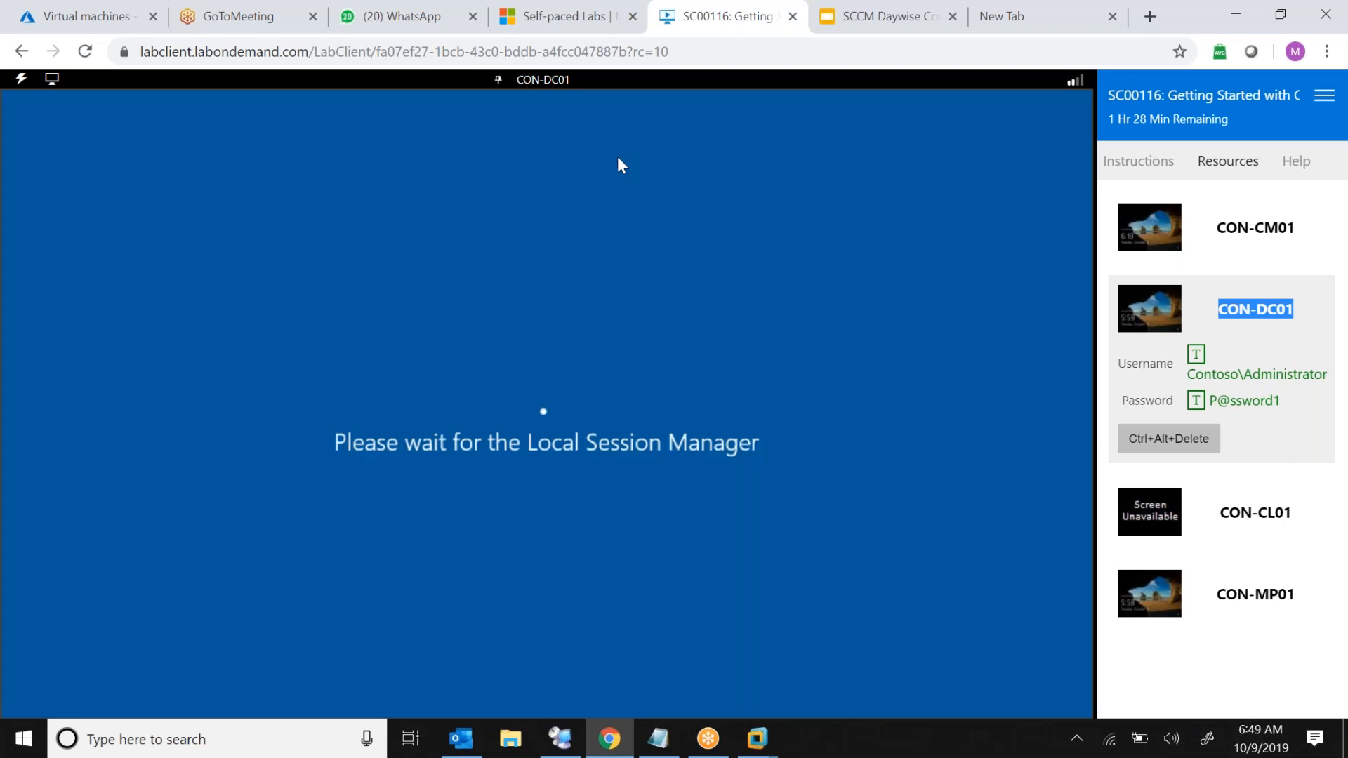
pyautogui.click(536, 80)
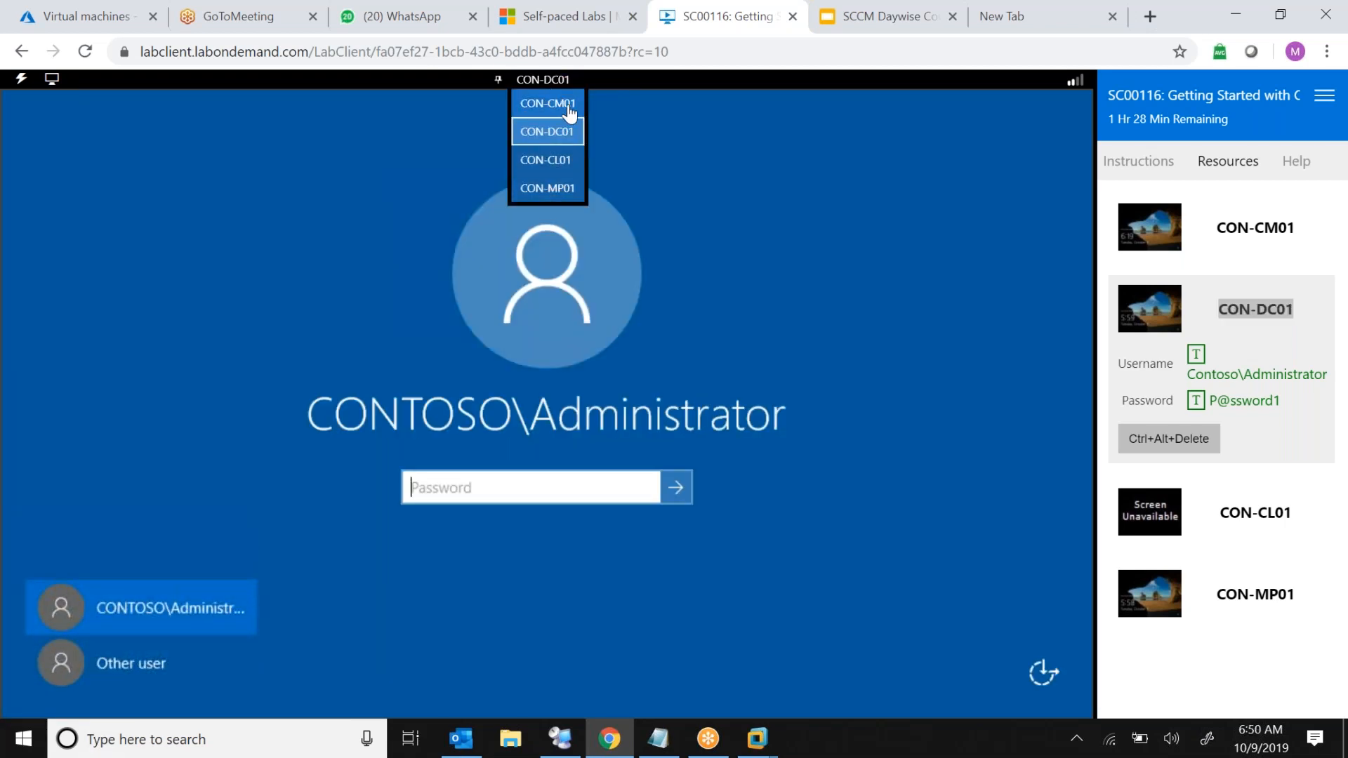
pyautogui.click(563, 168)
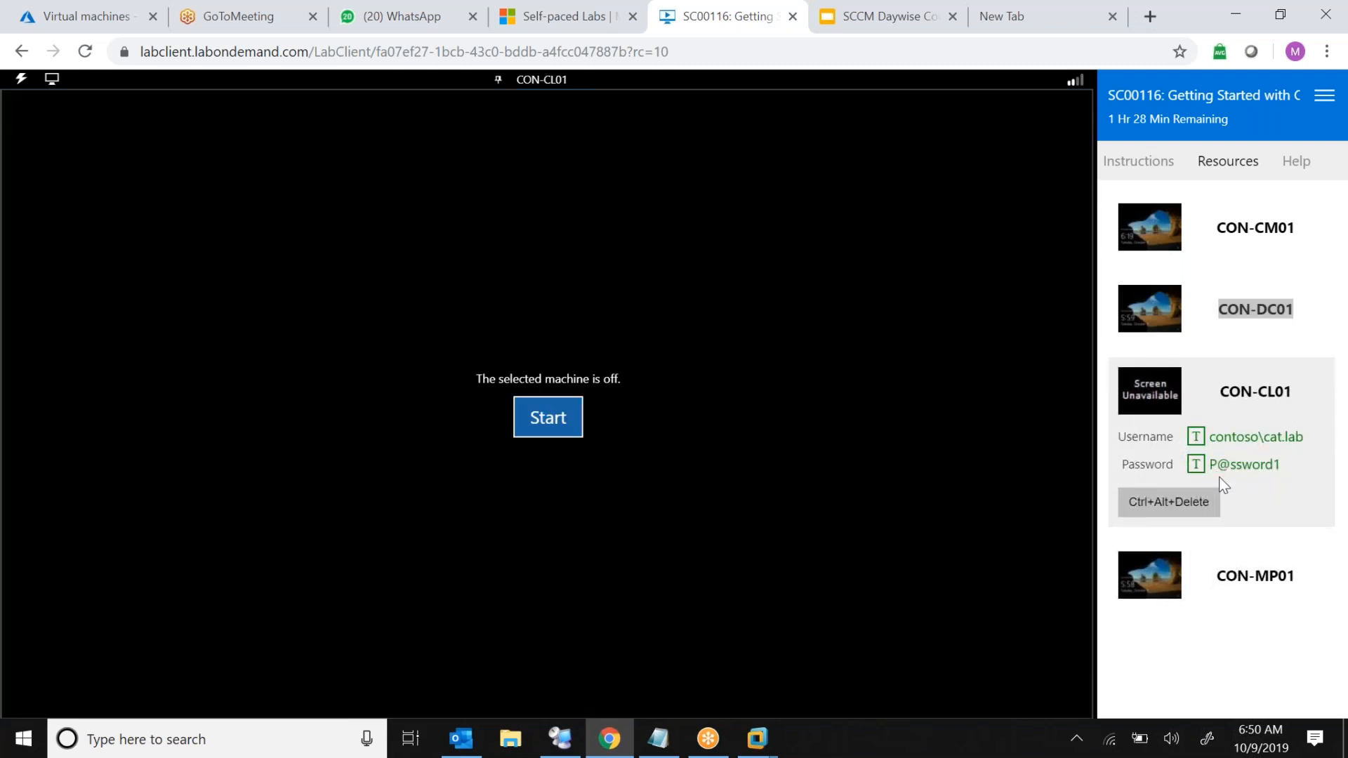
pyautogui.click(518, 413)
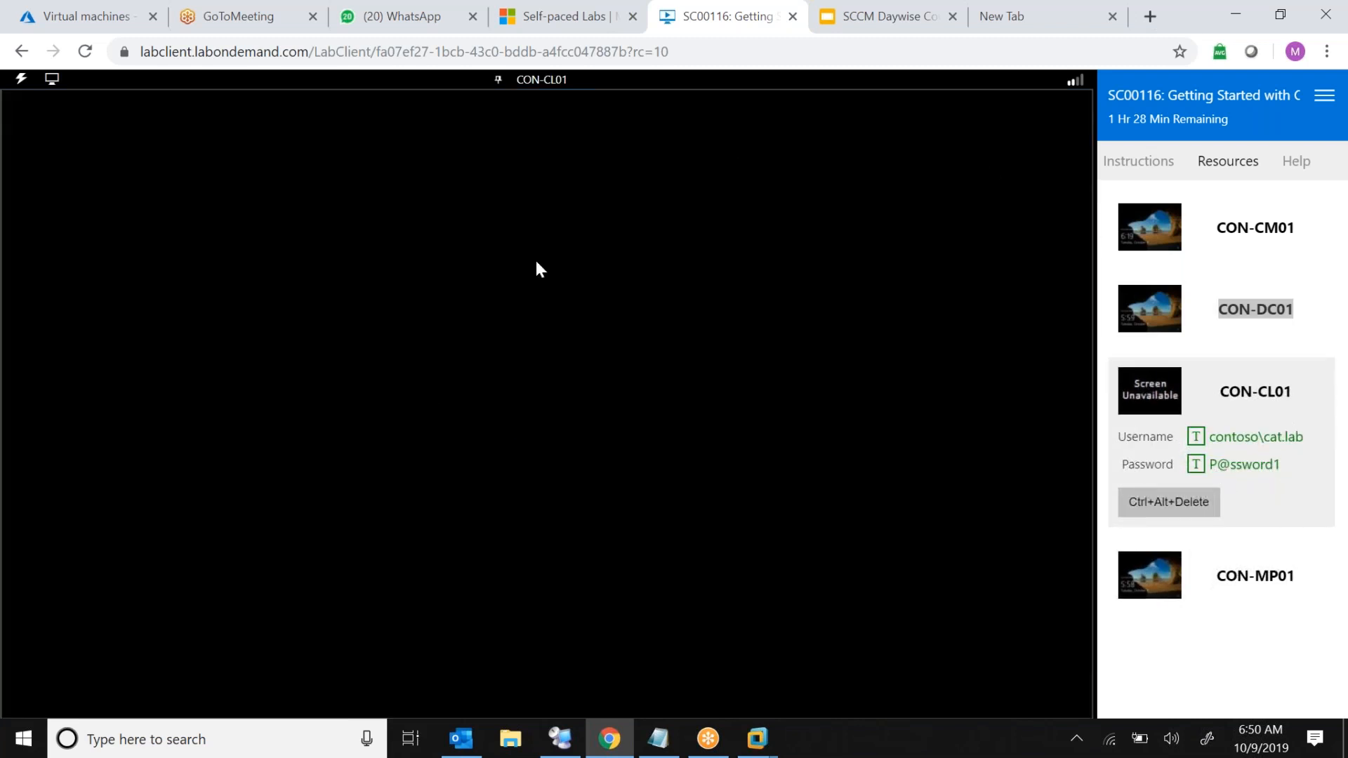
pyautogui.click(558, 428)
# Switch via CON-MP01 back to CON-CM01 and sign in with the administrator password
pyautogui.click(535, 85)
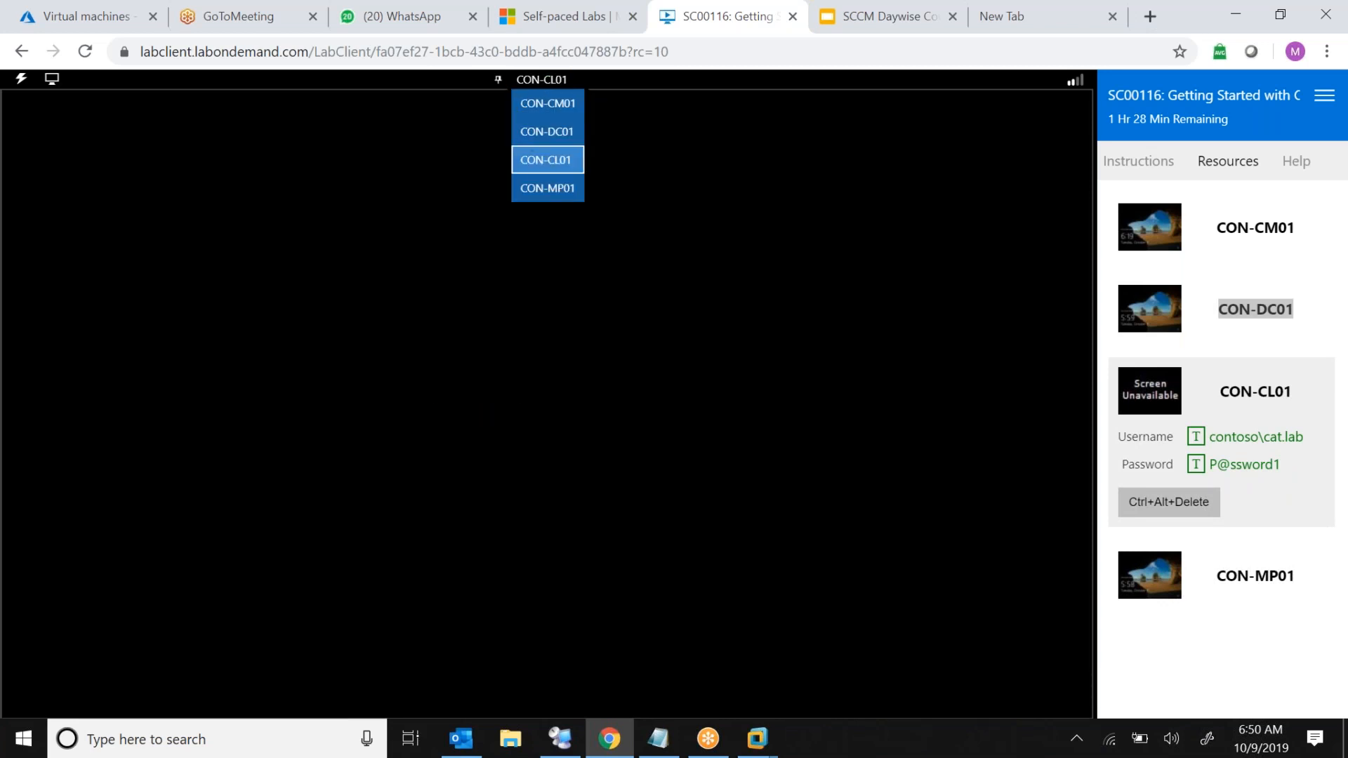
pyautogui.click(562, 190)
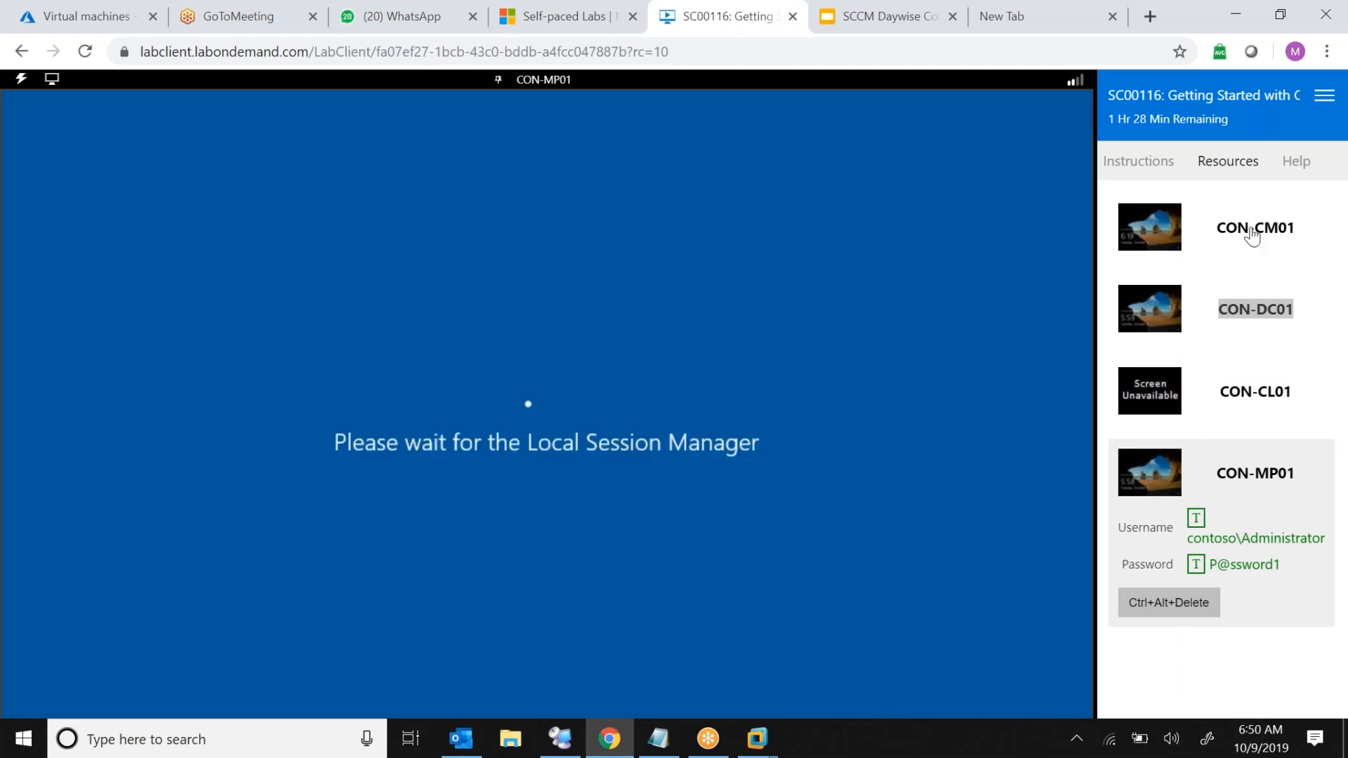
pyautogui.click(1251, 230)
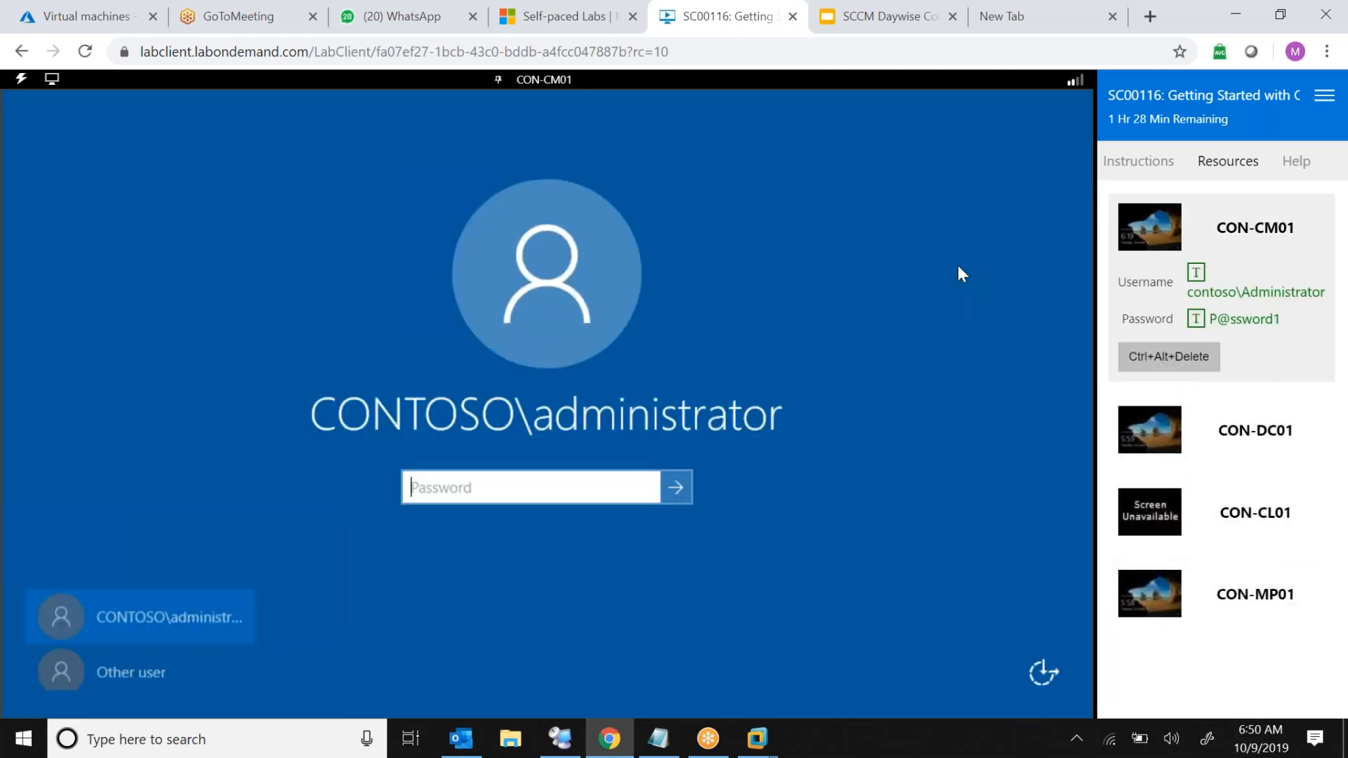
pyautogui.click(1247, 320)
pyautogui.click(676, 495)
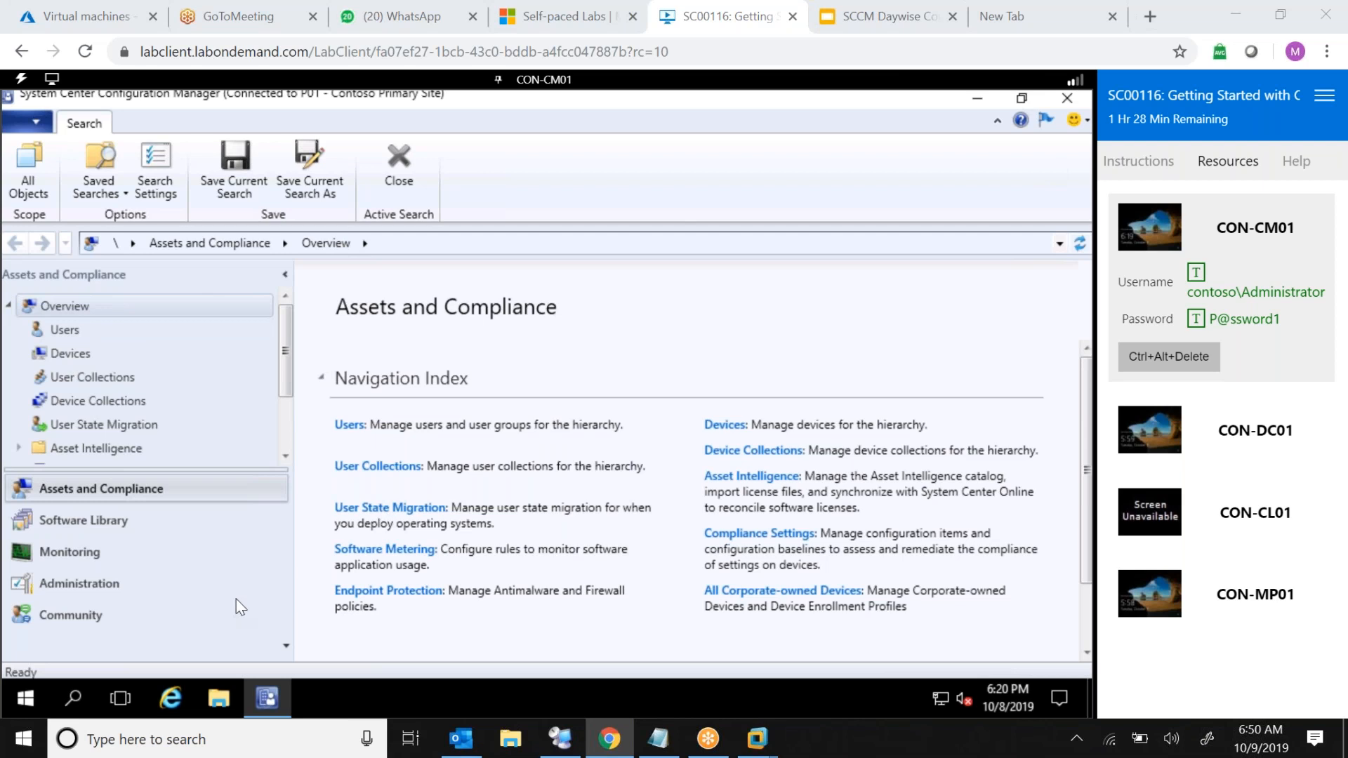
# In the Administration workspace, open Servers and Site System Roles under Site Configuration and select the Site database server role
pyautogui.click(1110, 119)
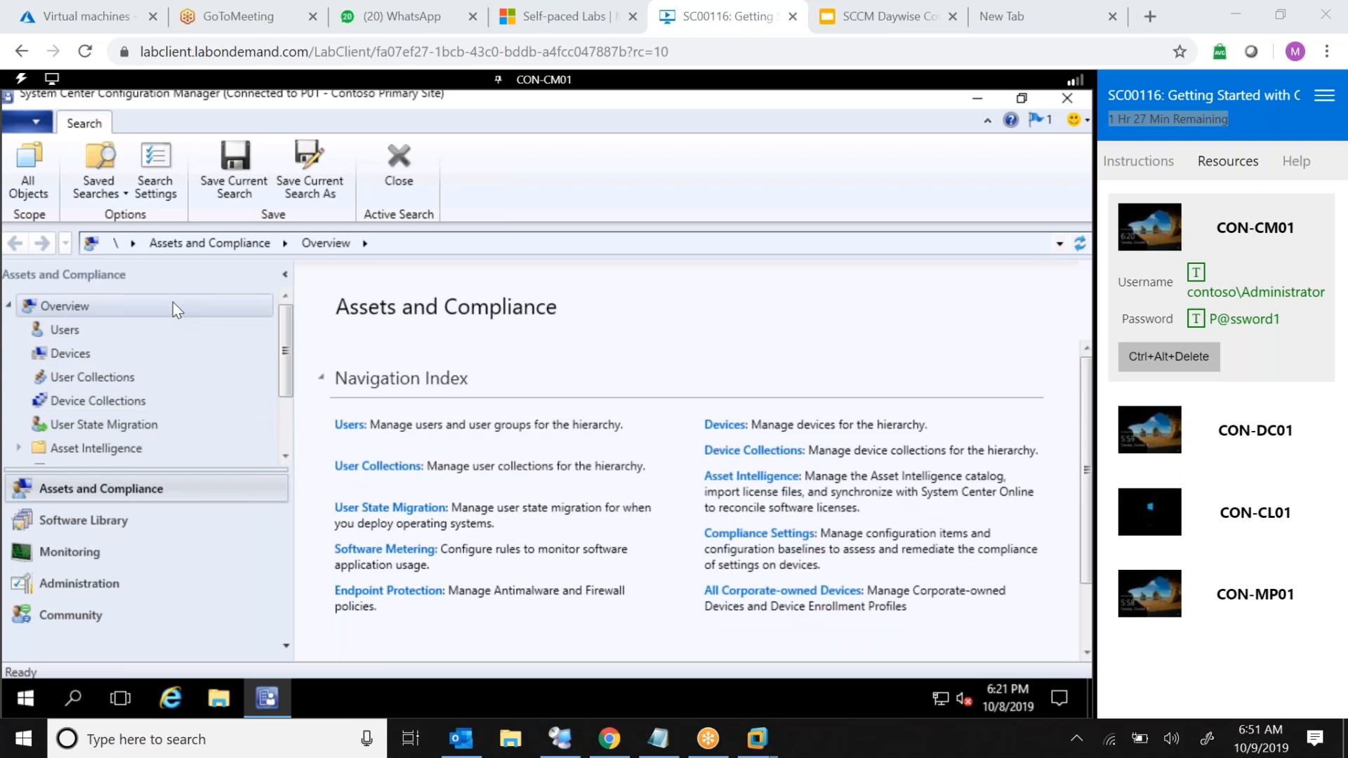
pyautogui.click(97, 583)
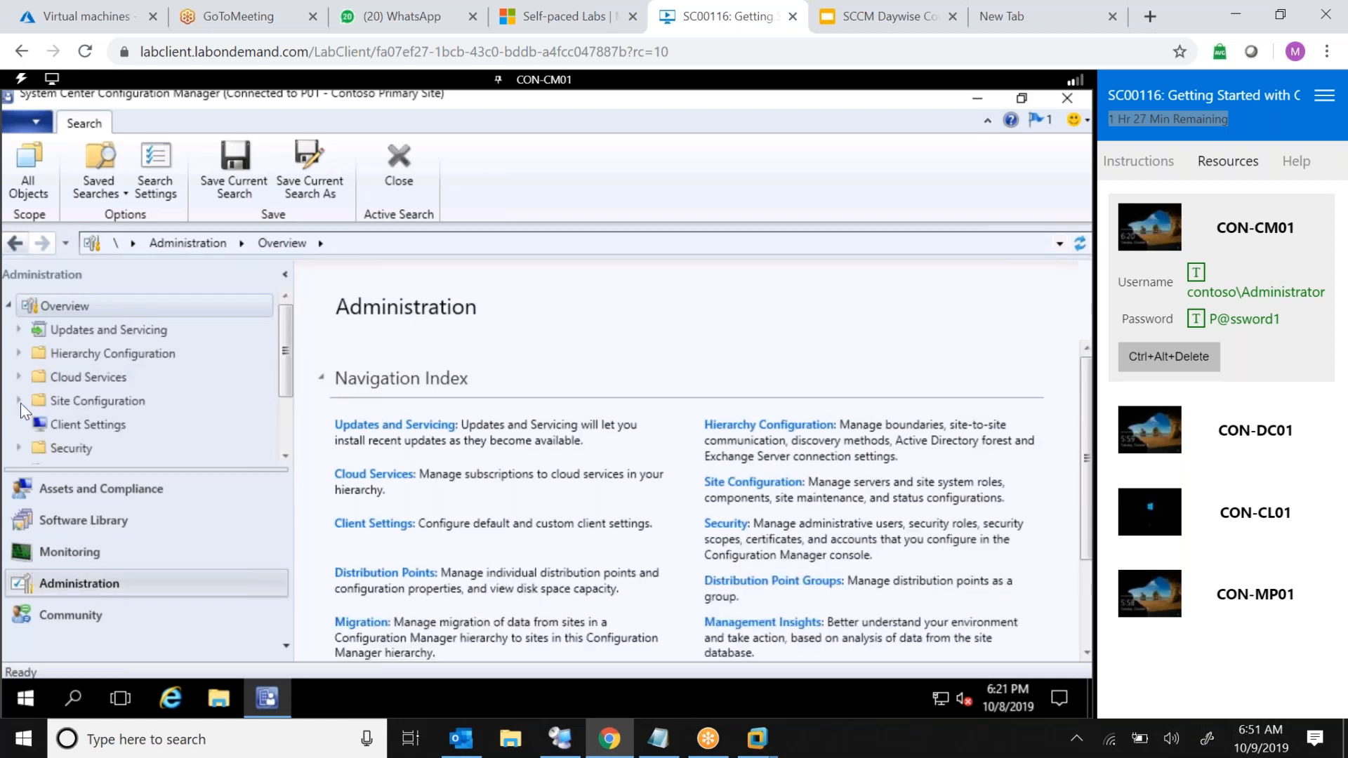
pyautogui.click(19, 401)
pyautogui.click(114, 449)
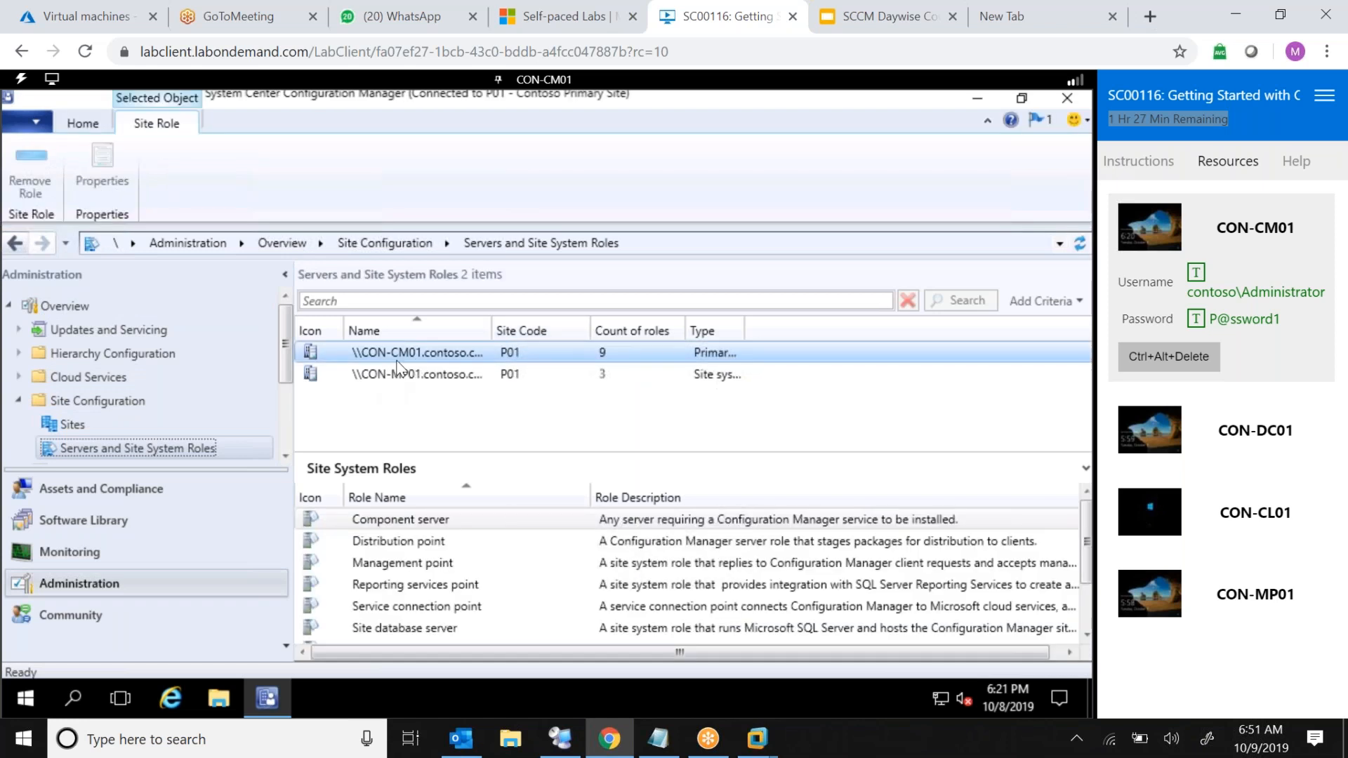
pyautogui.doubleClick(493, 330)
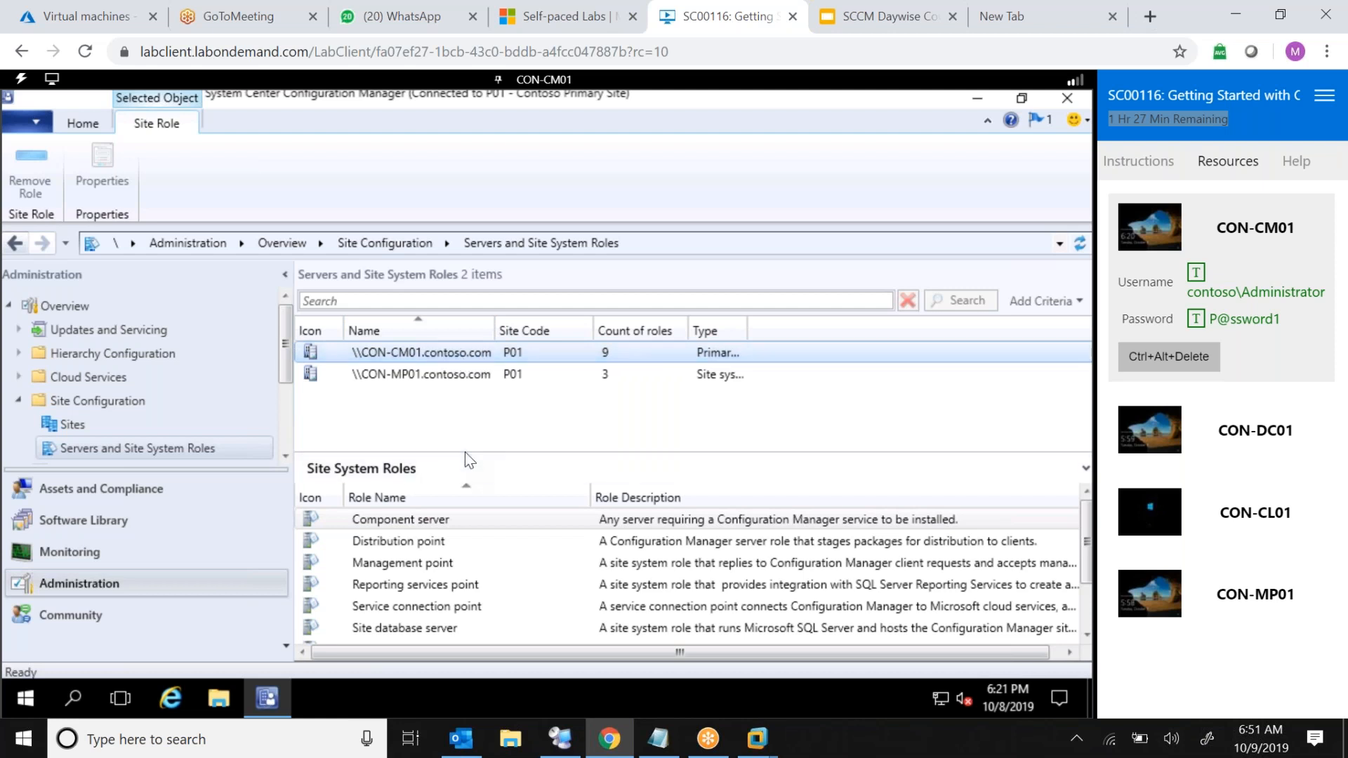
pyautogui.moveTo(465, 452); pyautogui.dragTo(476, 403)
pyautogui.click(402, 584)
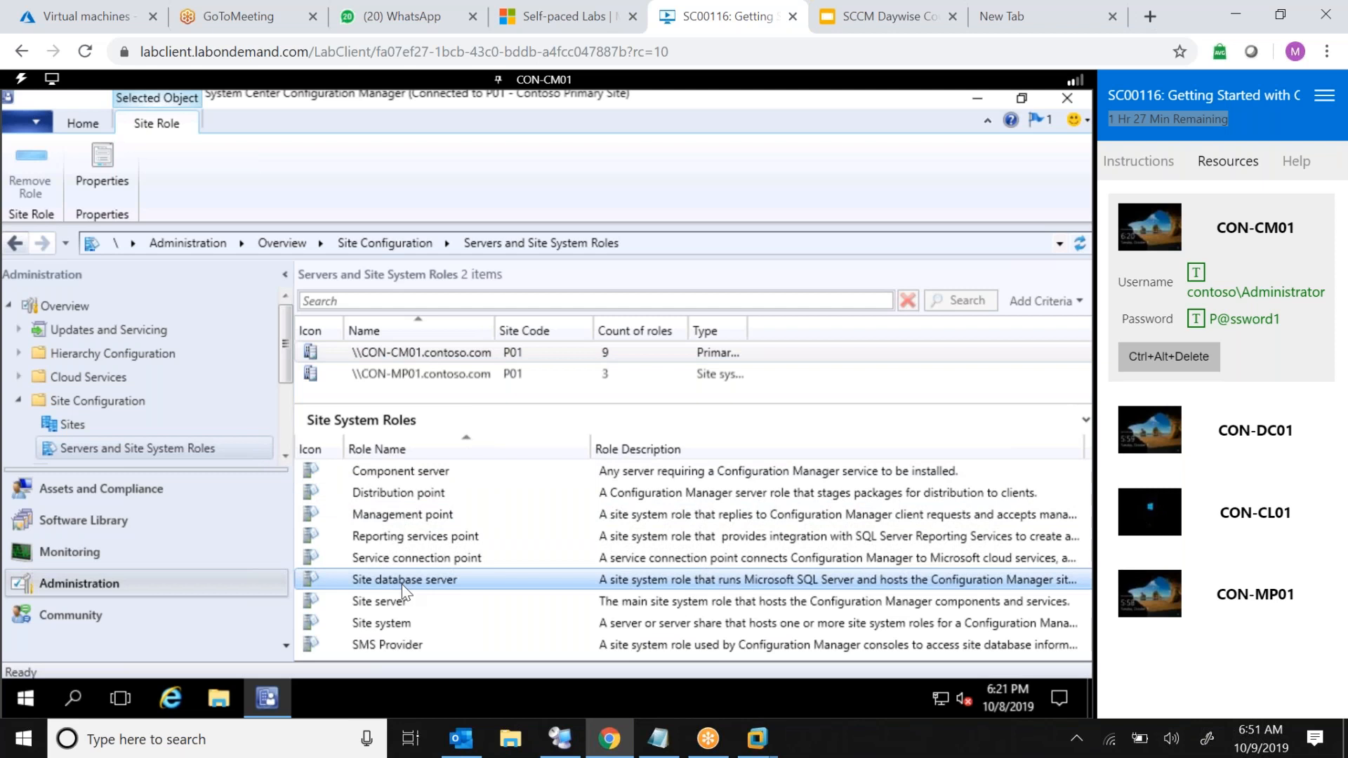
# Review the site system roles installed on each of the two site servers, CON-CM01 and CON-MP01
pyautogui.click(475, 356)
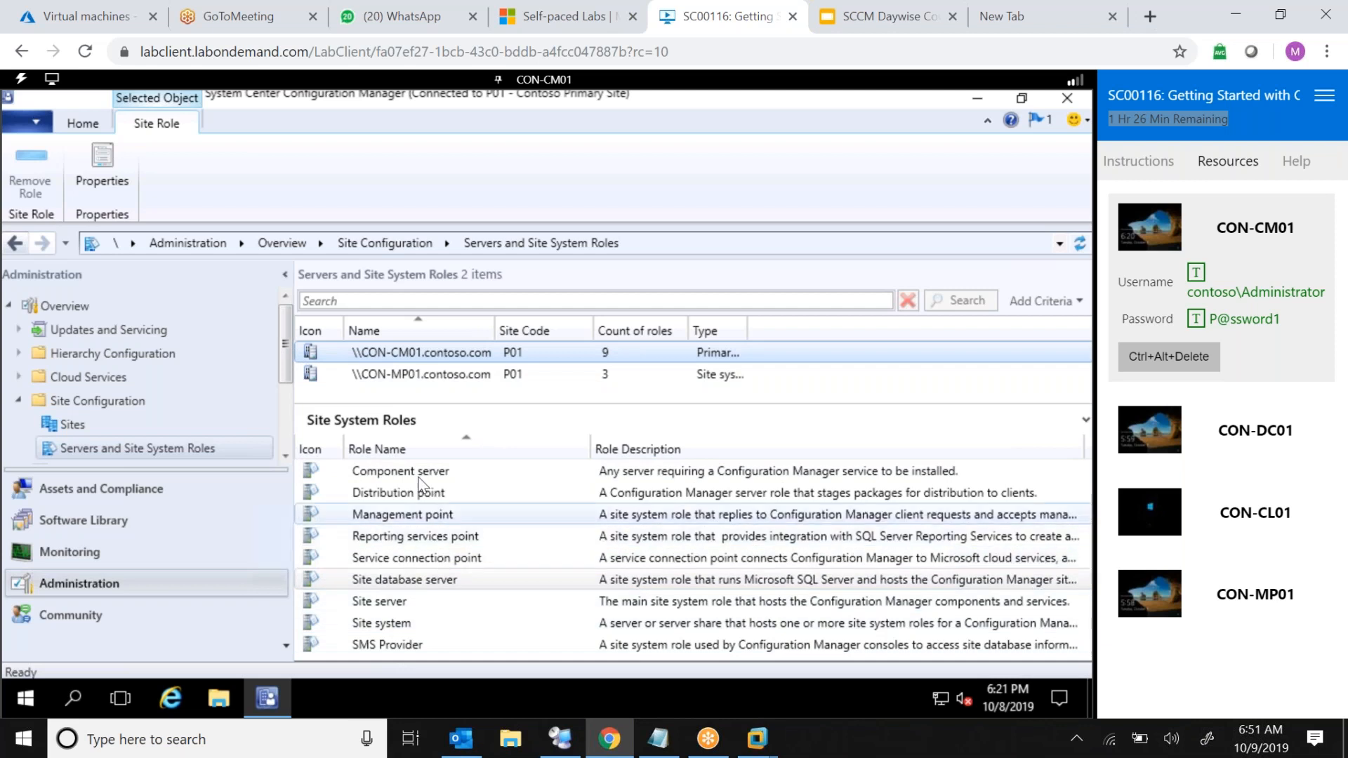
pyautogui.click(465, 373)
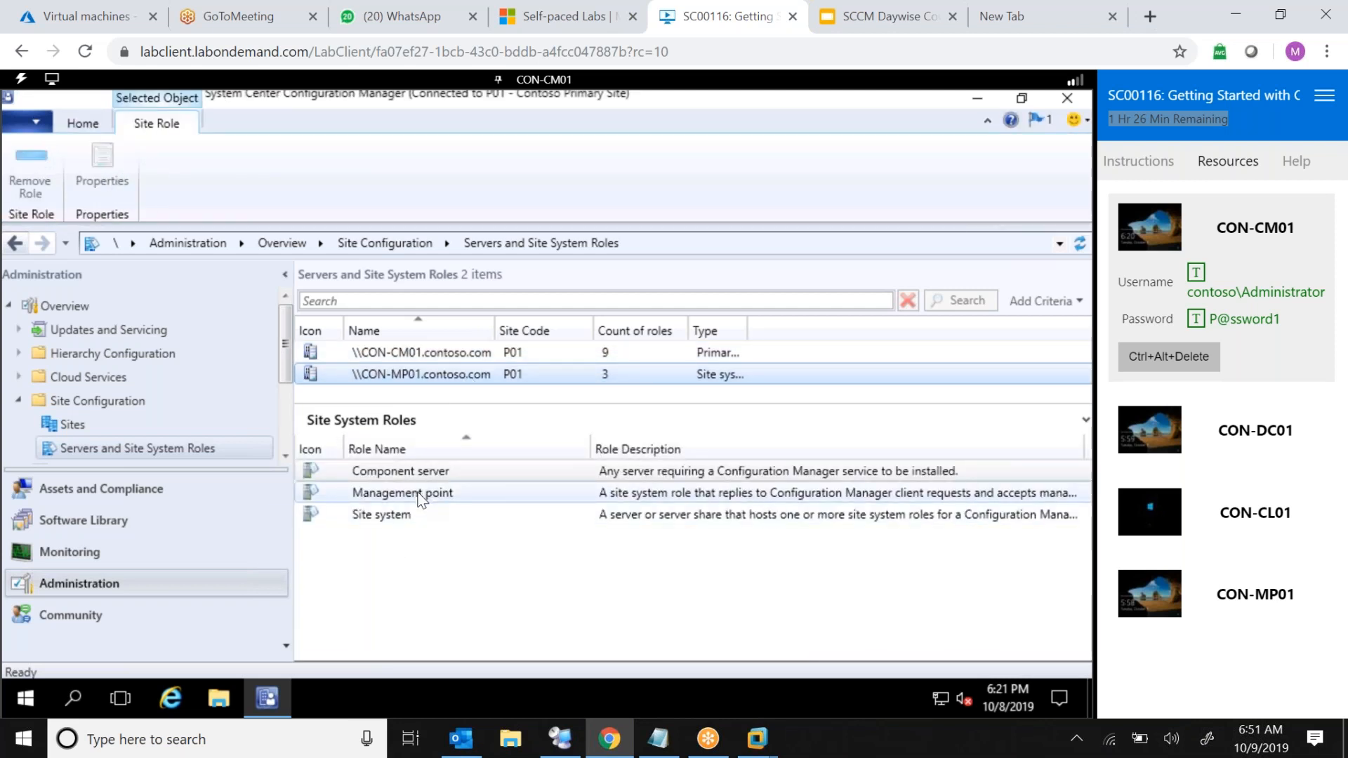
pyautogui.click(418, 495)
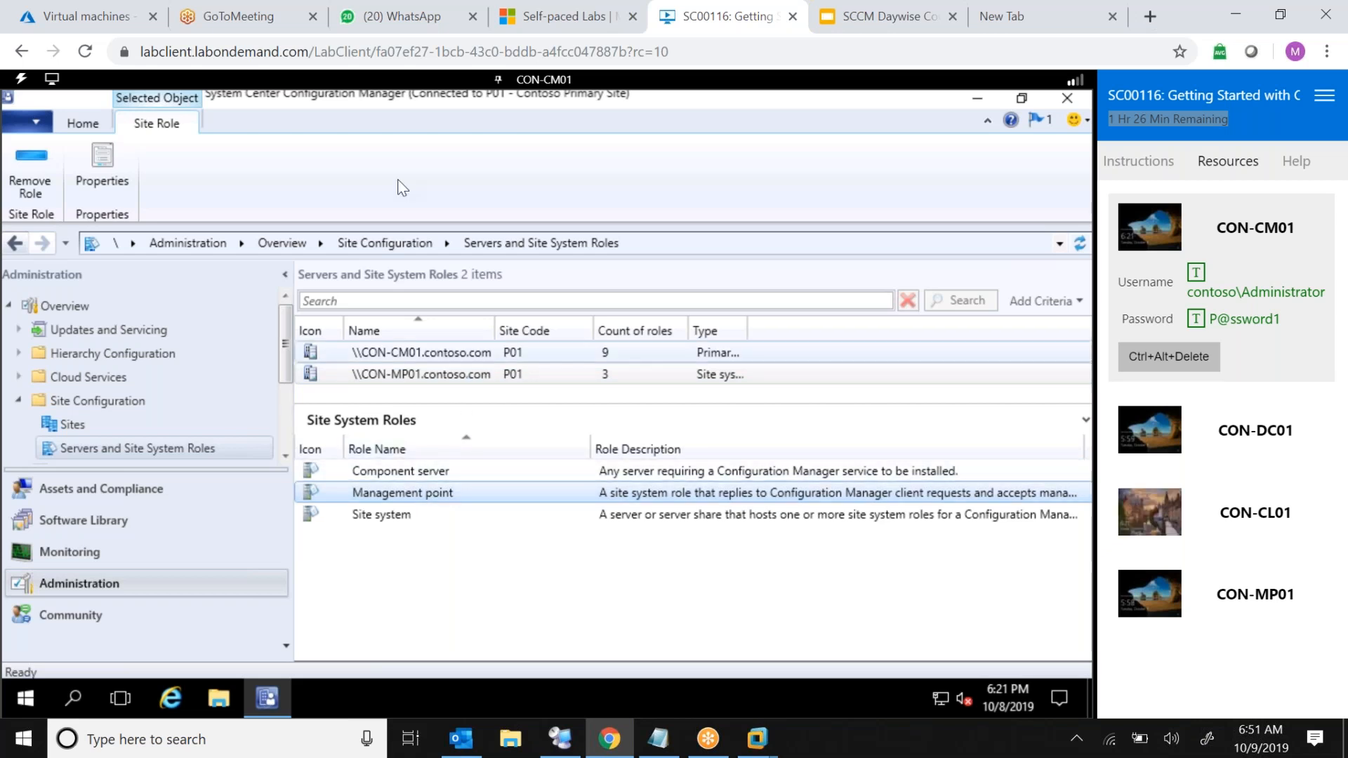
# Open Devices in Assets and Compliance and review the client details of CON-CM01, CON-DC01 and CON-MP01
pyautogui.click(108, 489)
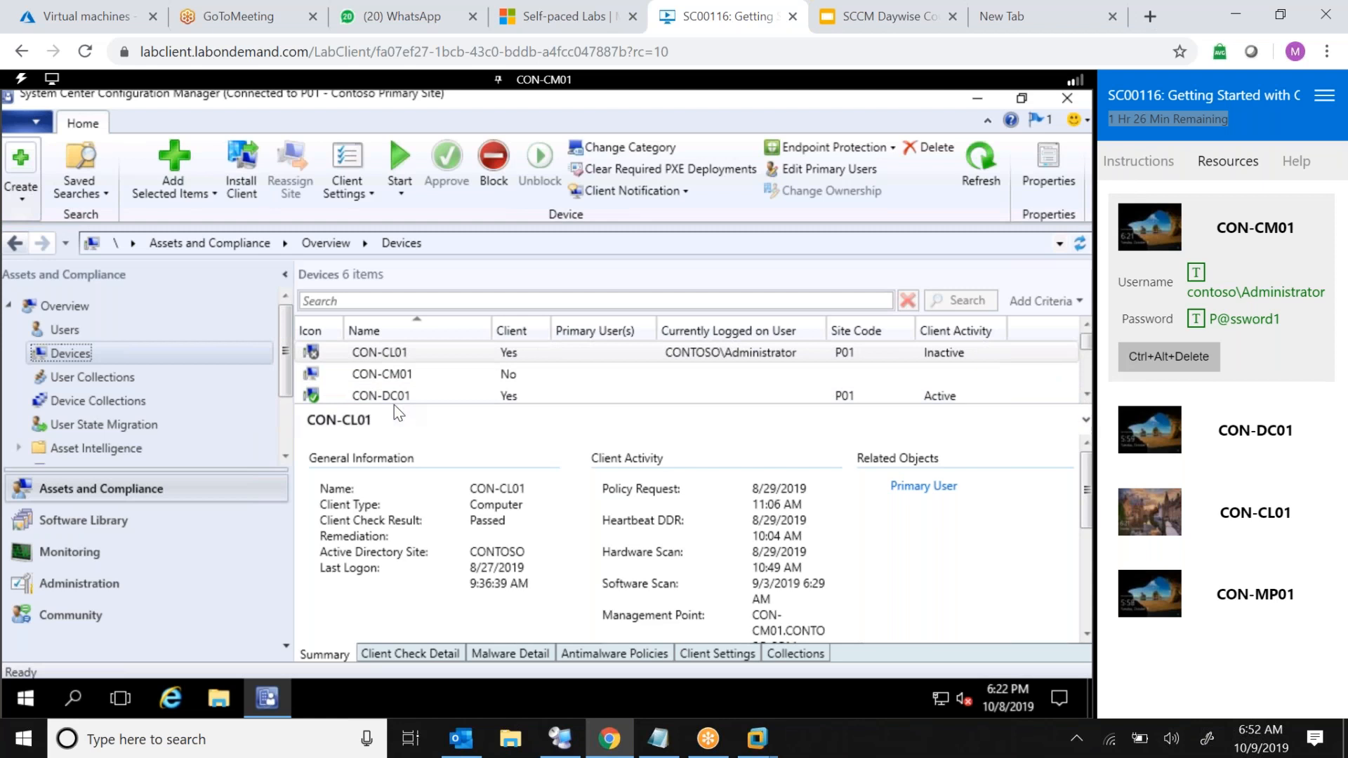
pyautogui.moveTo(394, 404); pyautogui.dragTo(390, 450)
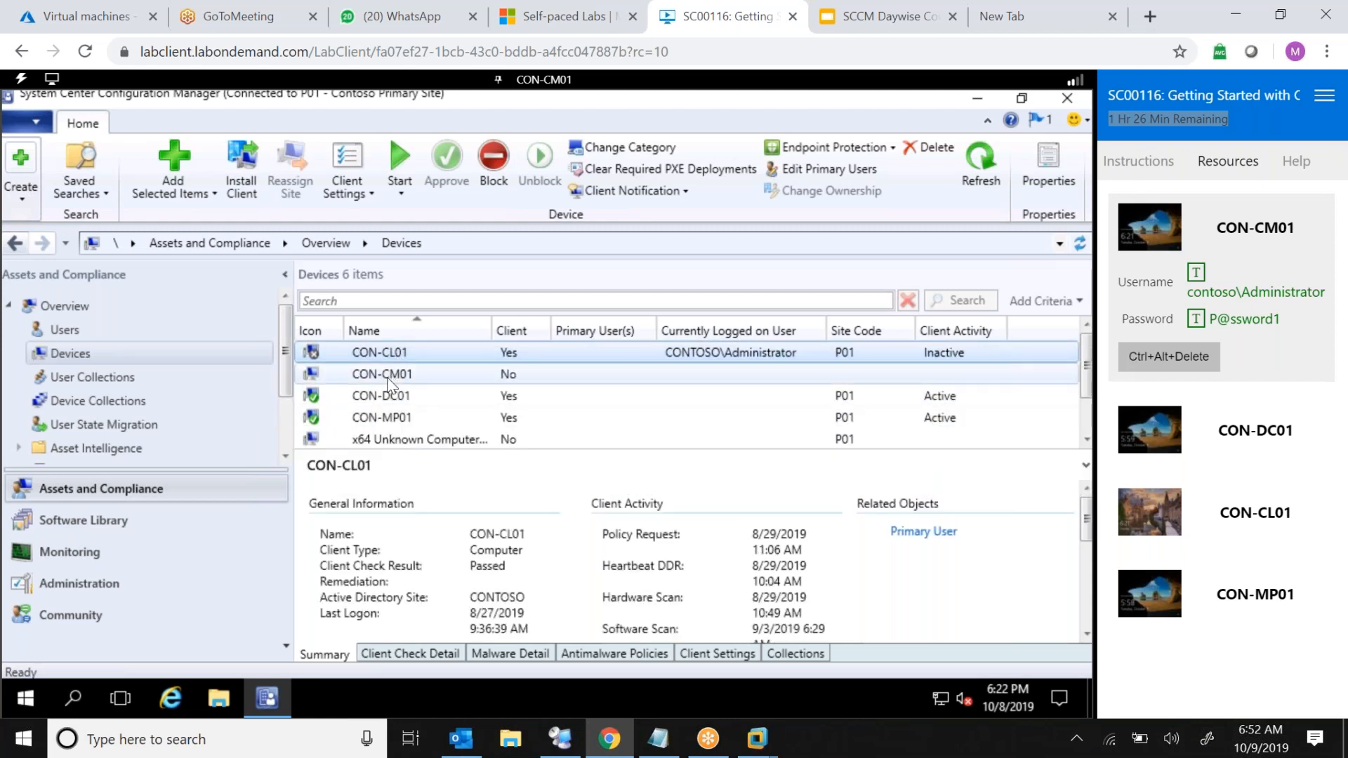
pyautogui.click(387, 376)
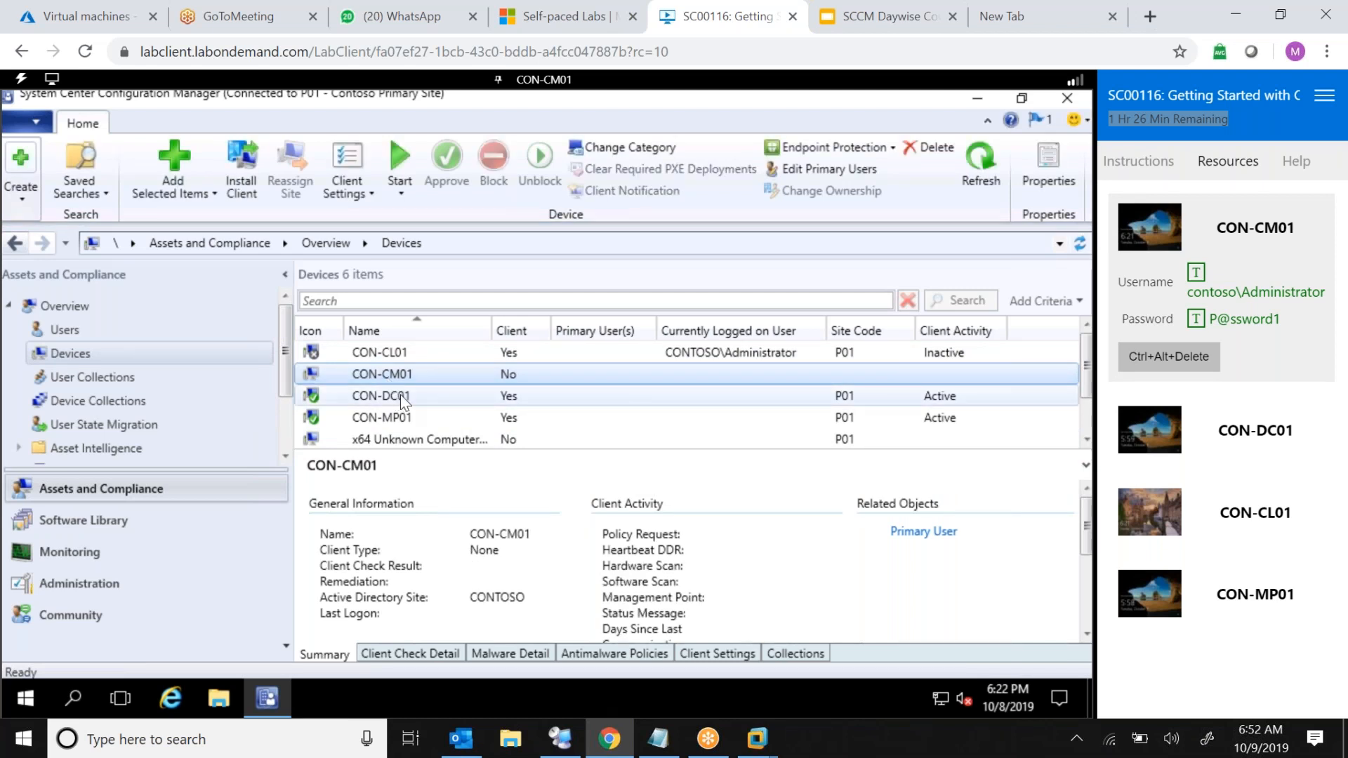
pyautogui.click(403, 397)
pyautogui.click(397, 420)
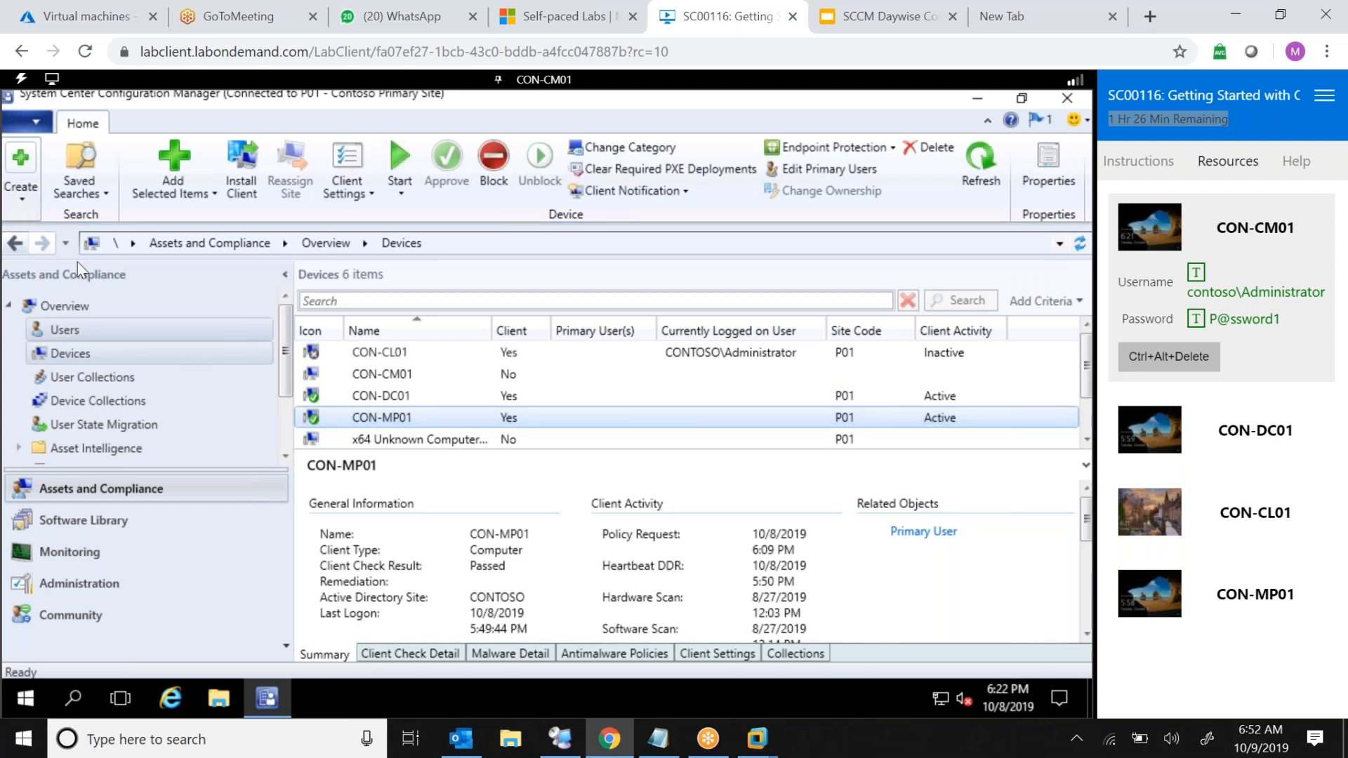
# Open About Configuration Manager to check the console and site version, then close it
pyautogui.click(31, 125)
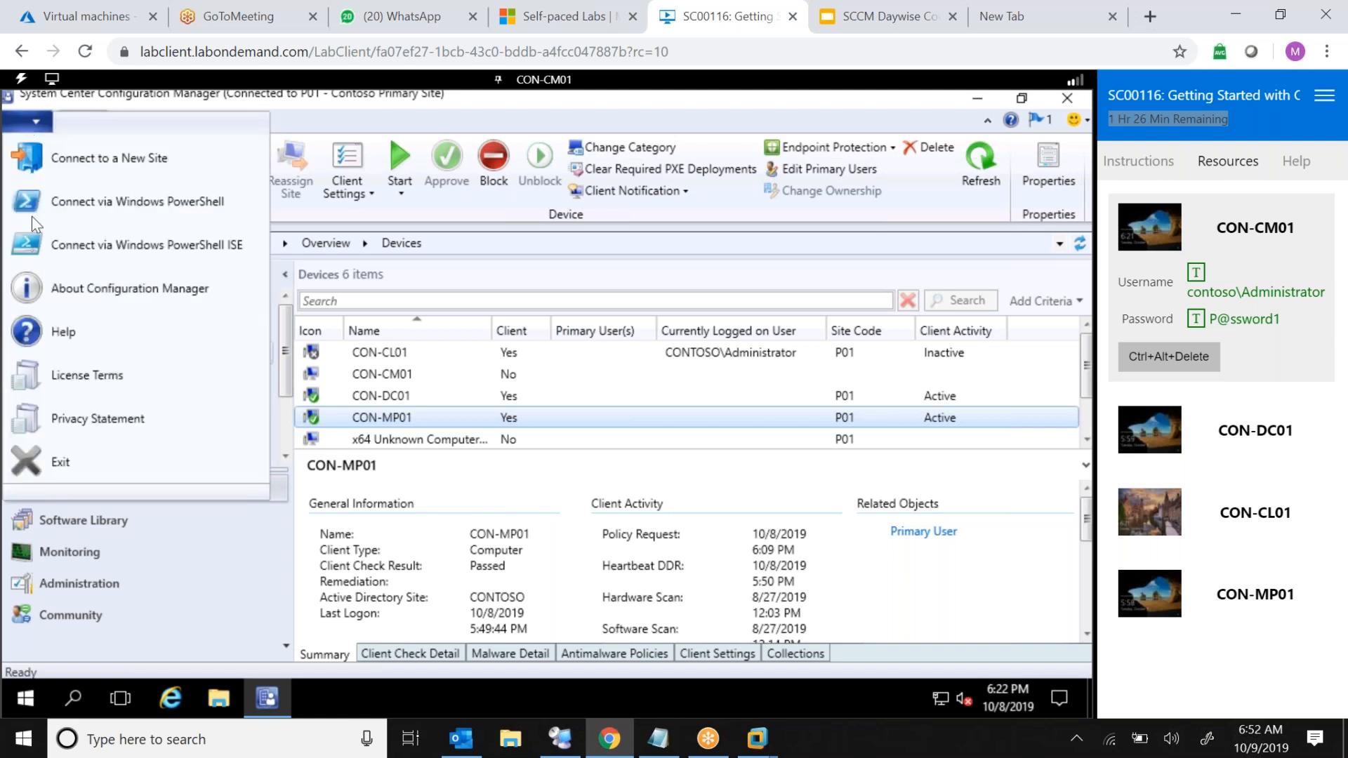
pyautogui.click(174, 295)
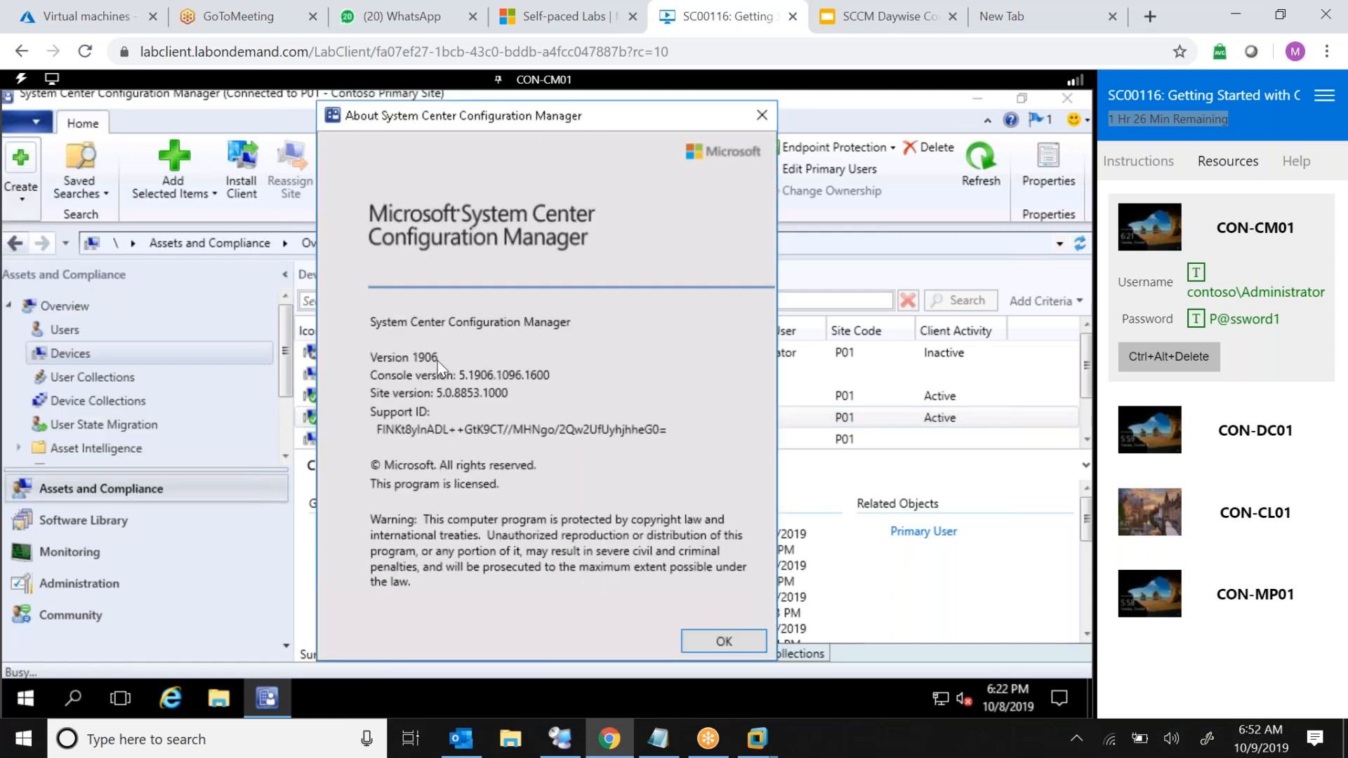
pyautogui.click(723, 642)
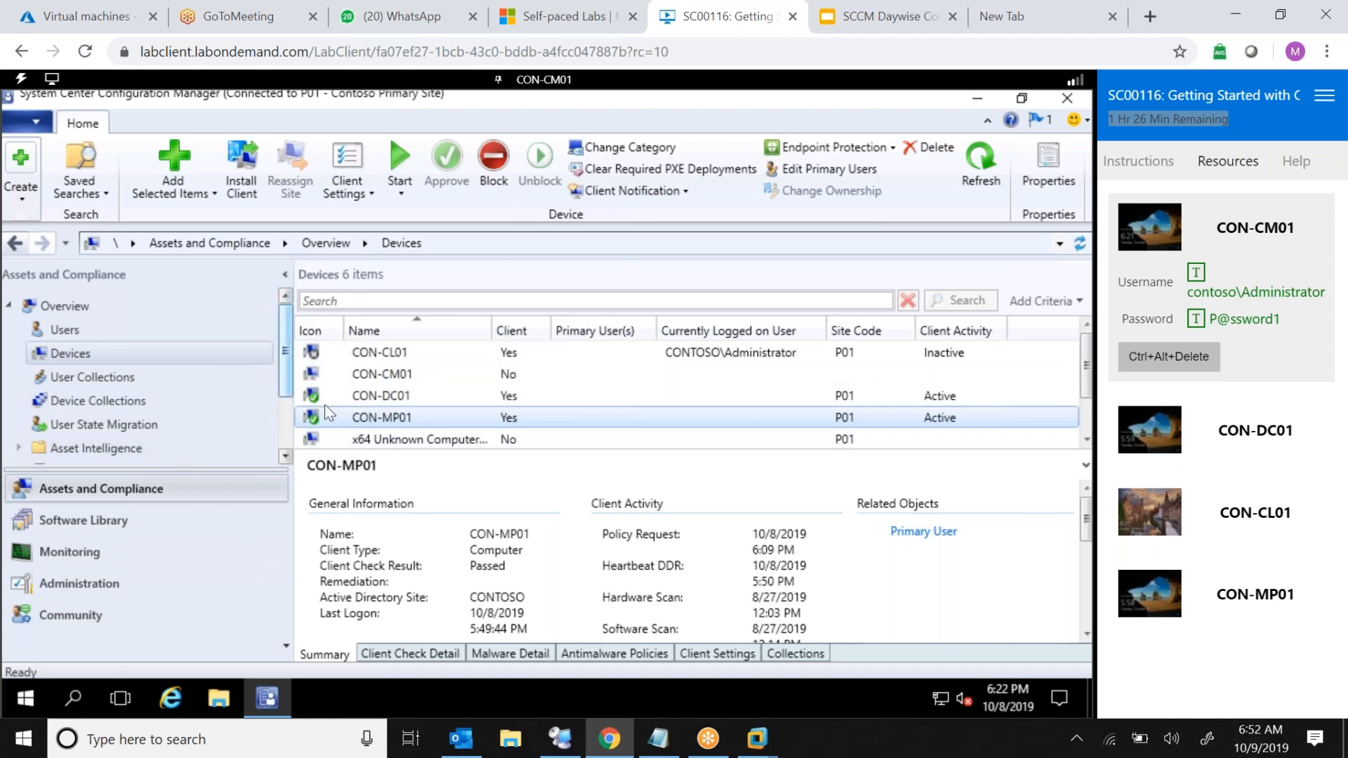
pyautogui.click(29, 125)
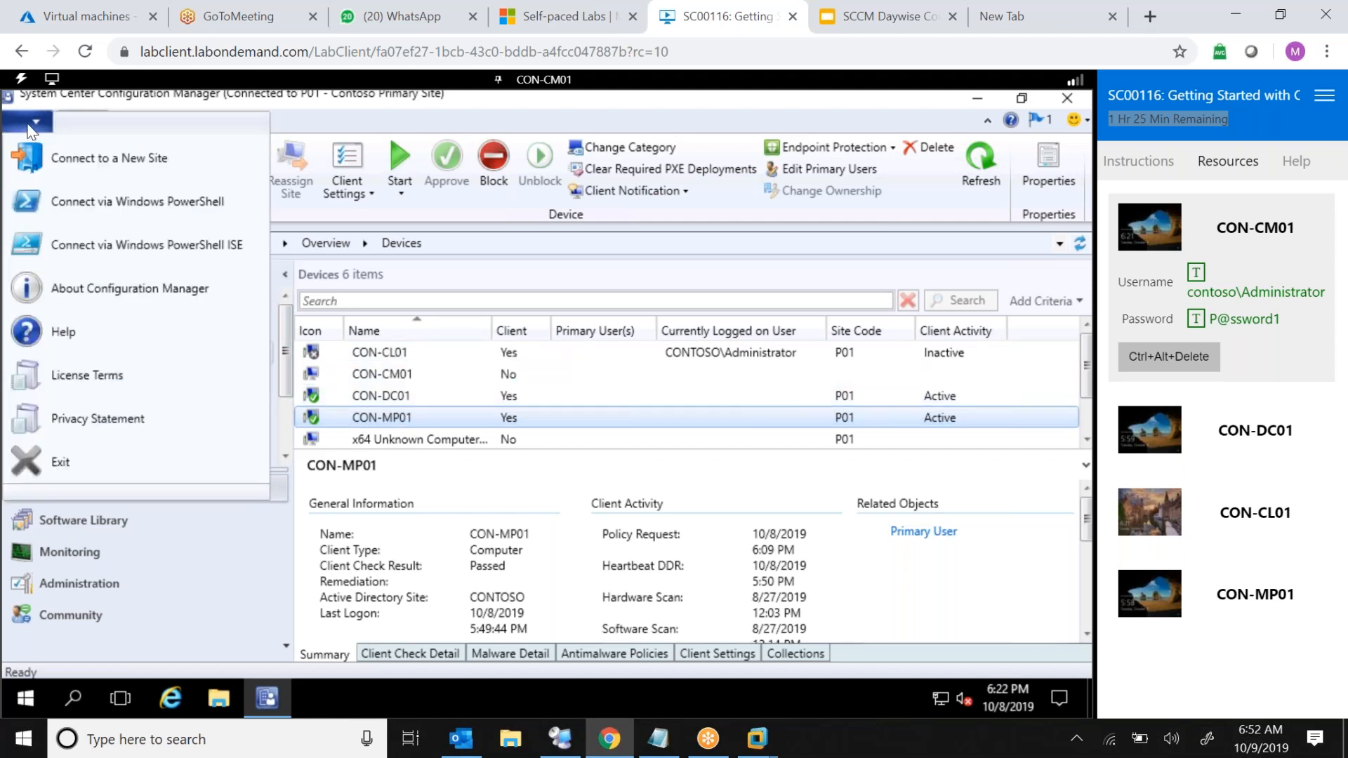
pyautogui.click(174, 294)
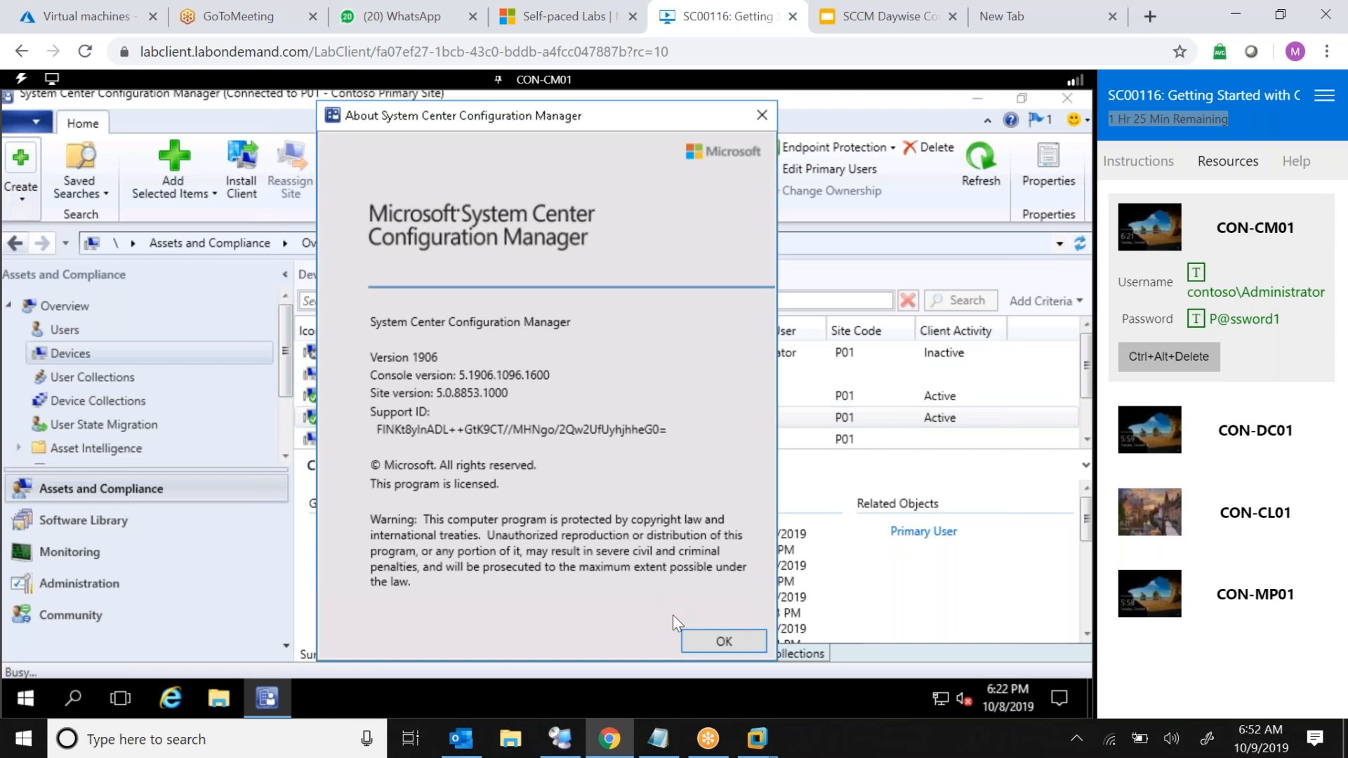
pyautogui.click(734, 650)
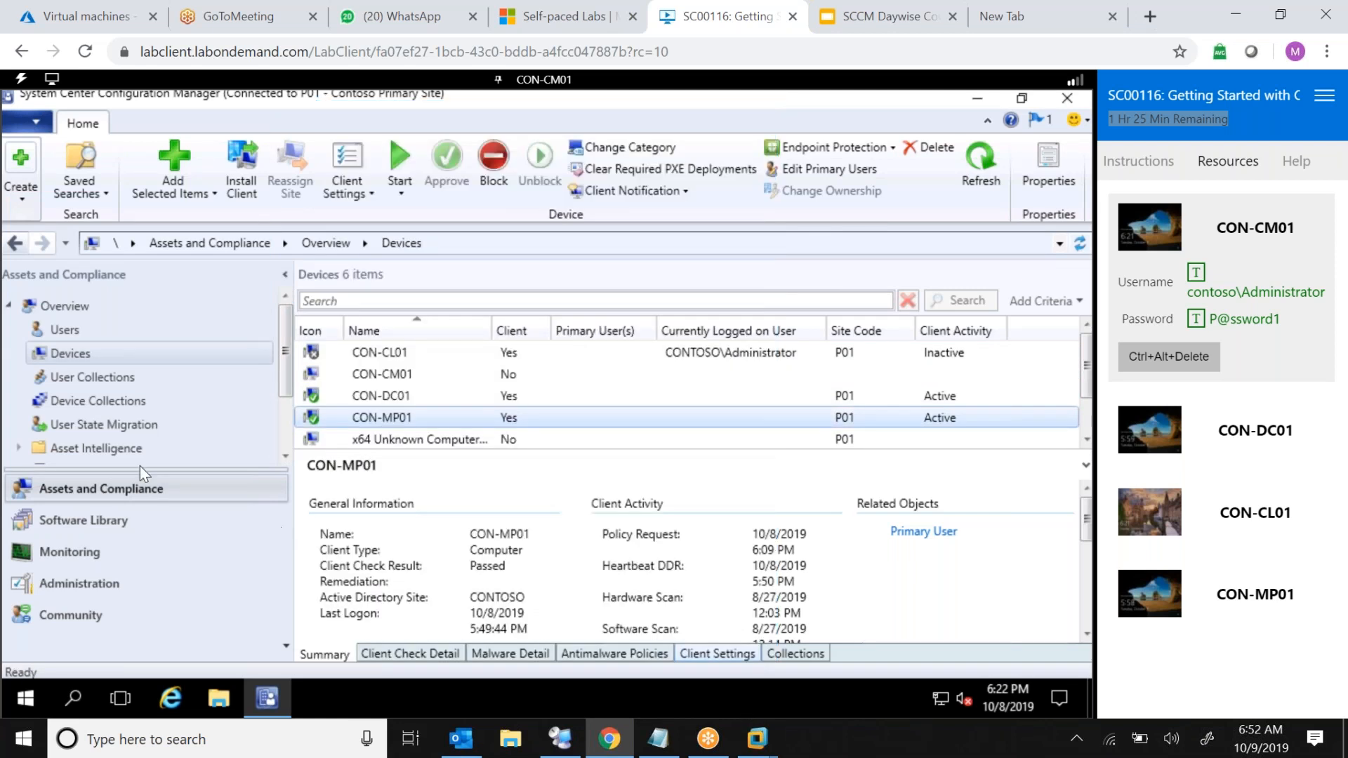
# Search the server with Windows search for .iso files
pyautogui.click(108, 521)
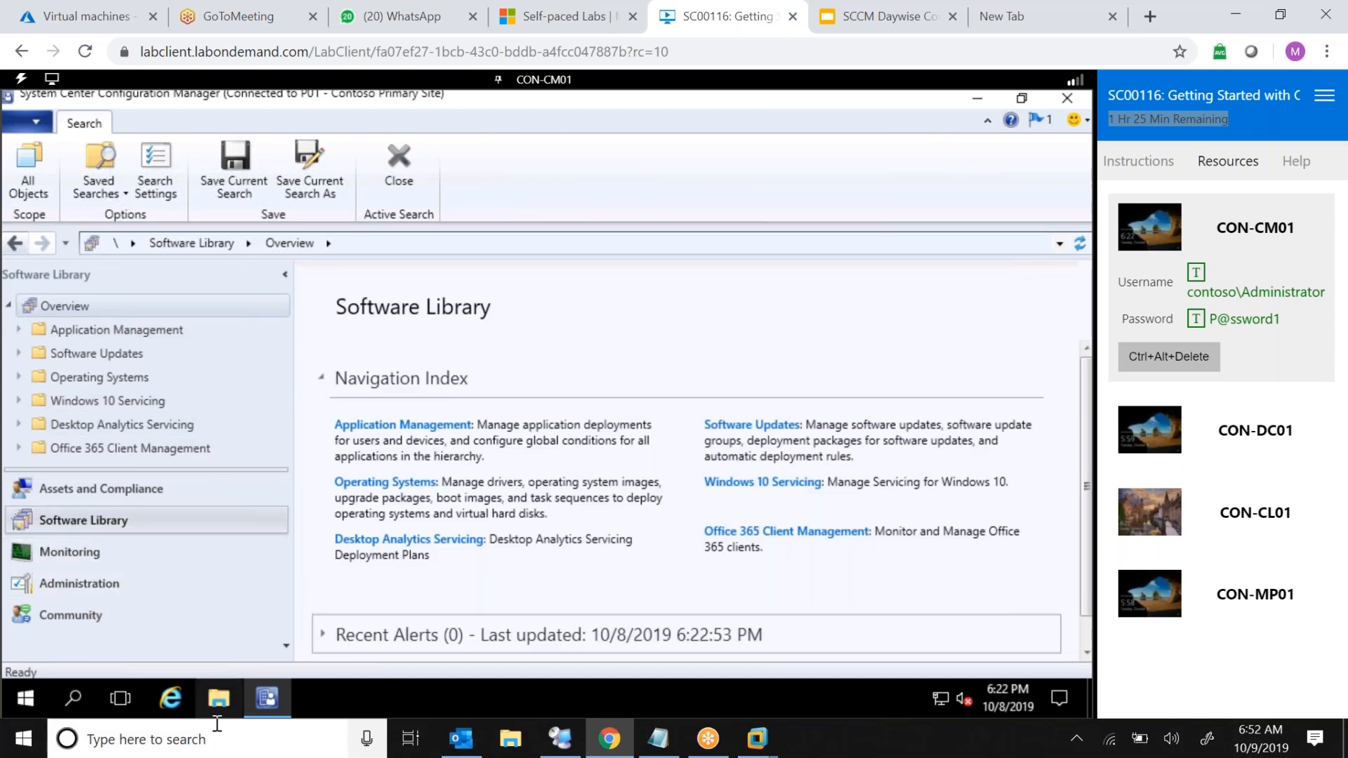
pyautogui.click(75, 697)
pyautogui.write('i')
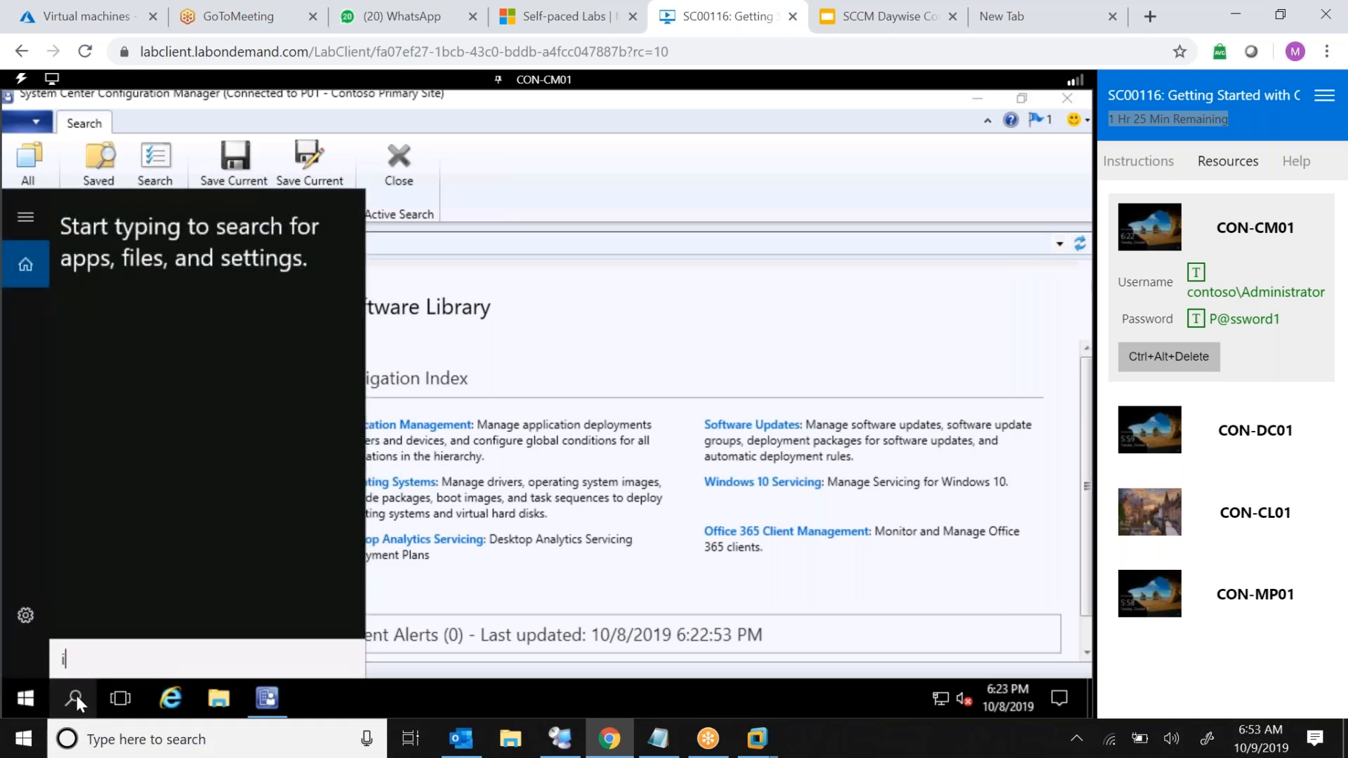
pyautogui.write('so')
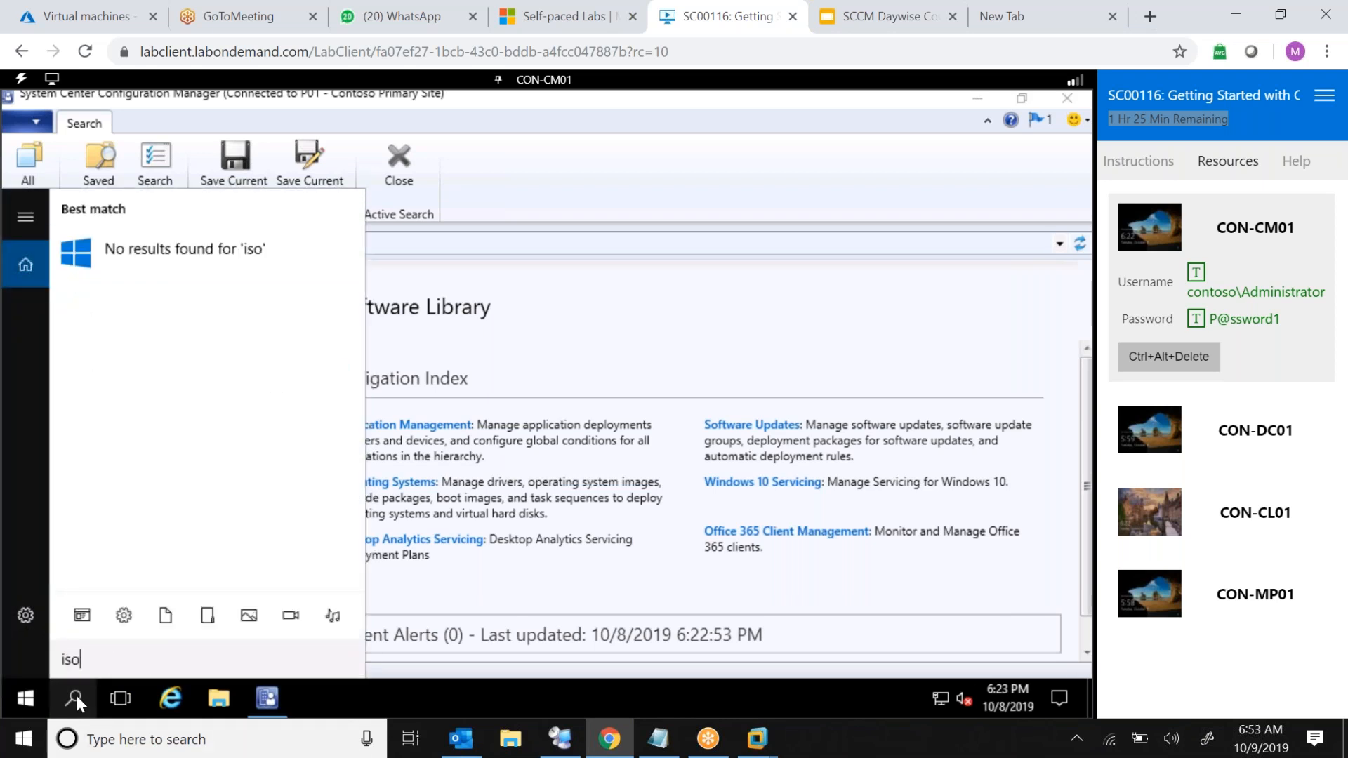
pyautogui.press('BackSpace')
pyautogui.press('BackSpace')
pyautogui.press('BackSpace')
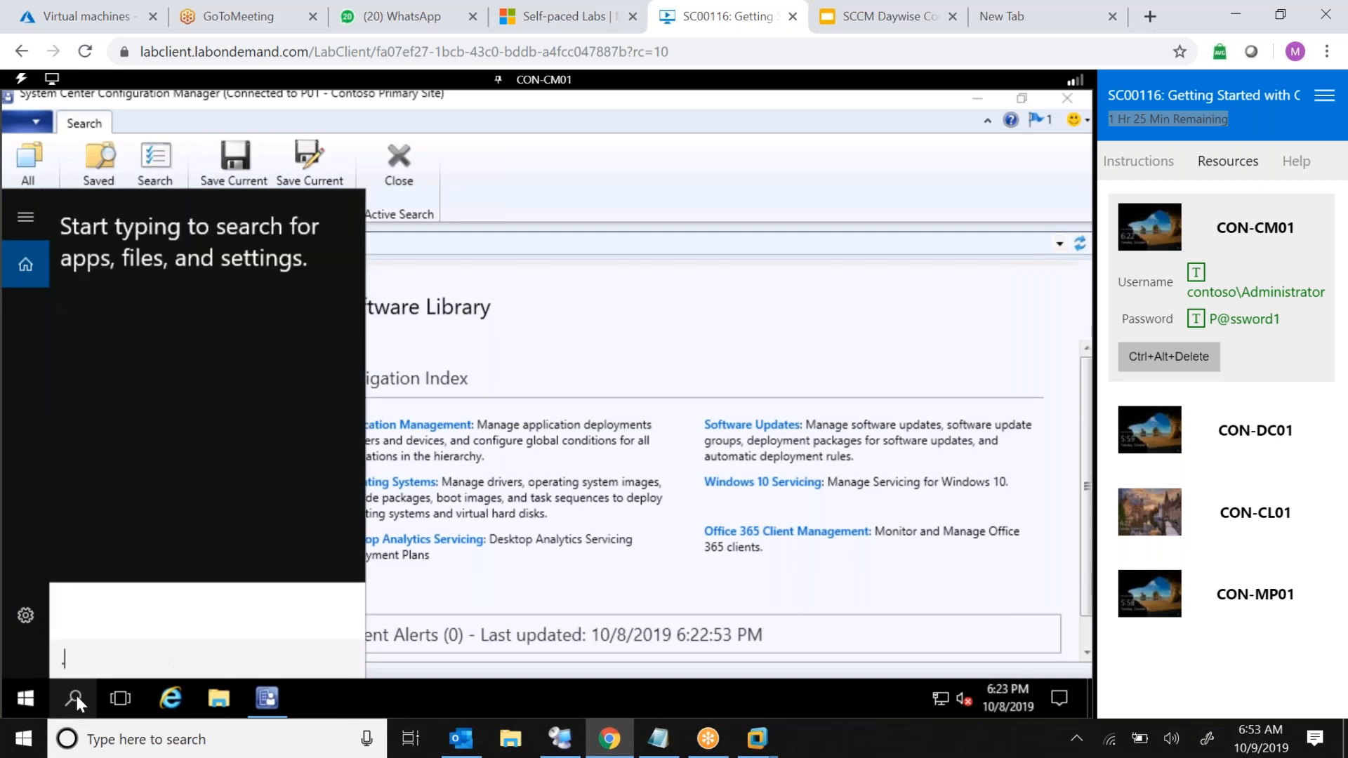
pyautogui.write('.iso')
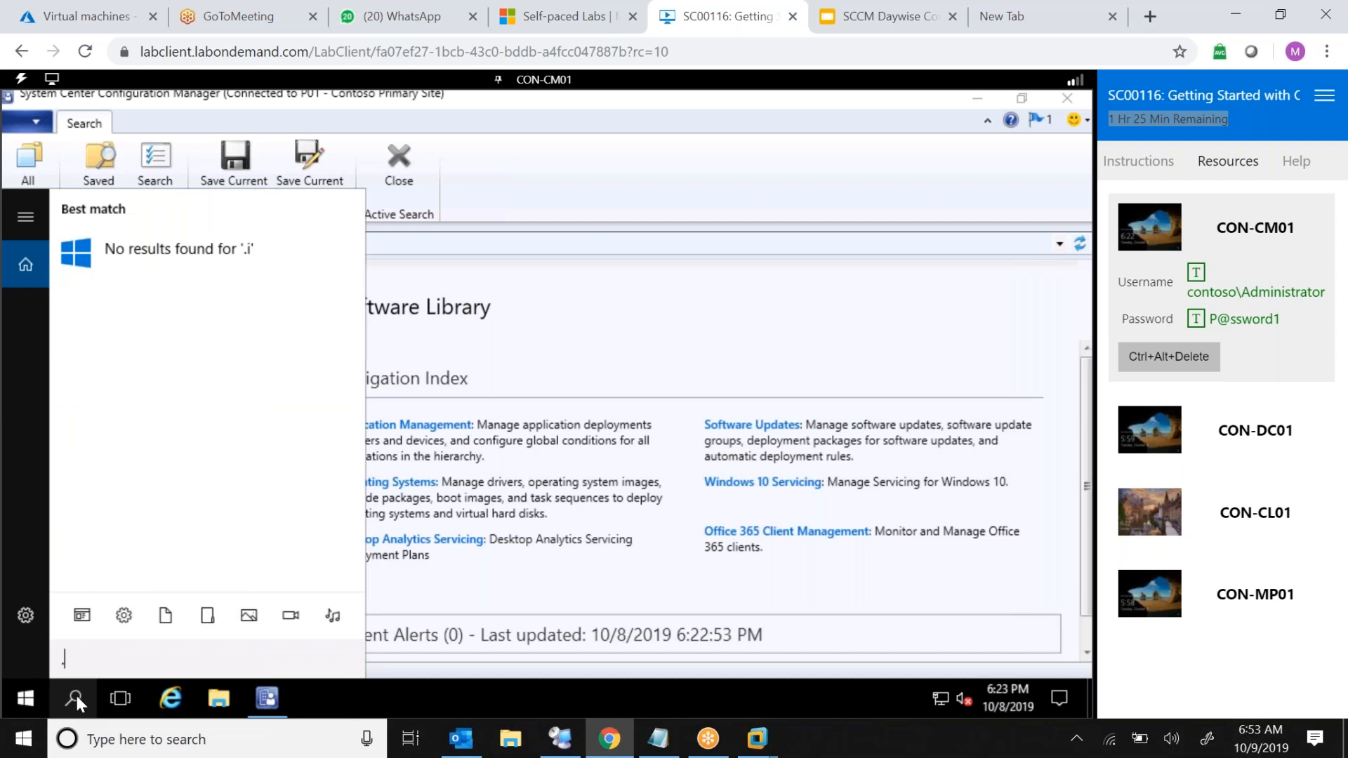
pyautogui.write('wim')
pyautogui.click(77, 697)
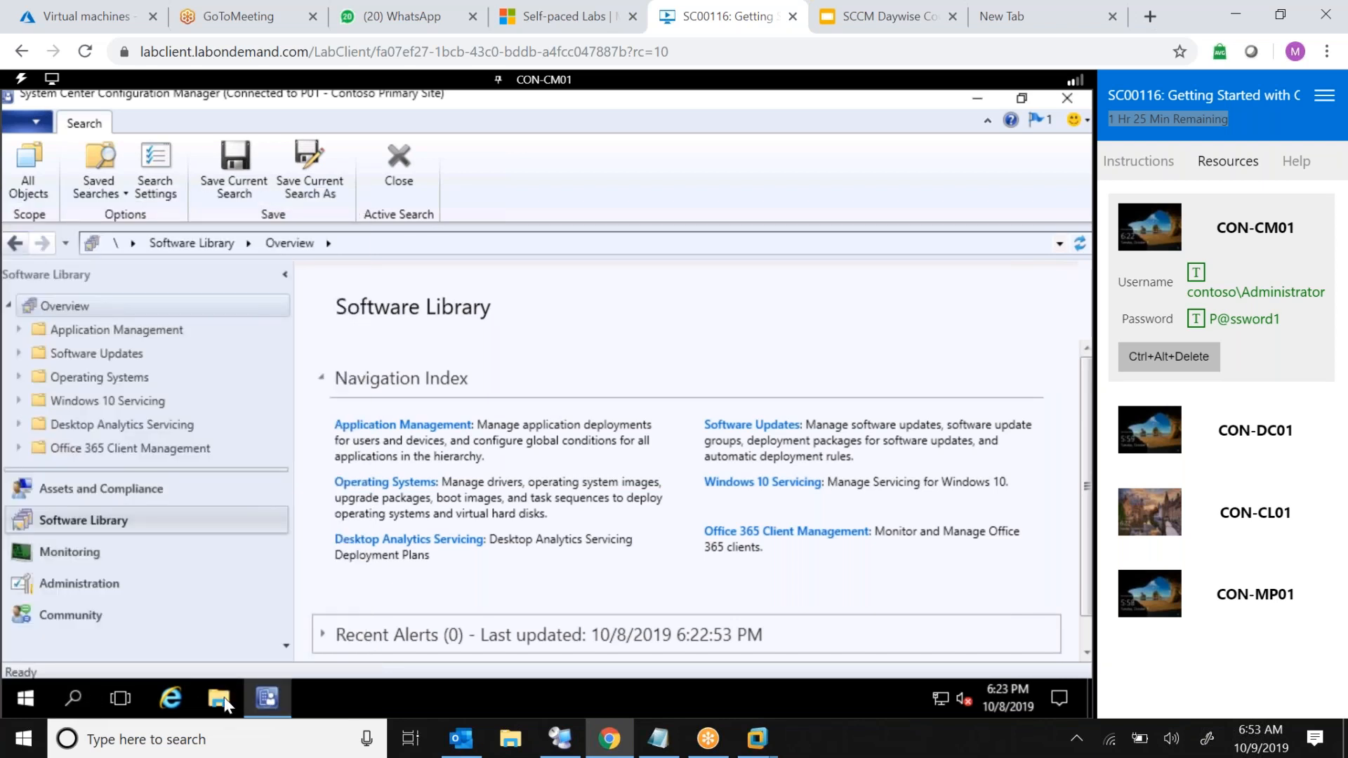
# Browse the Source (G:) drive's Applications\Microsoft folders, including O365Client, Remote Desktop Connection Manager and USMT
pyautogui.click(224, 704)
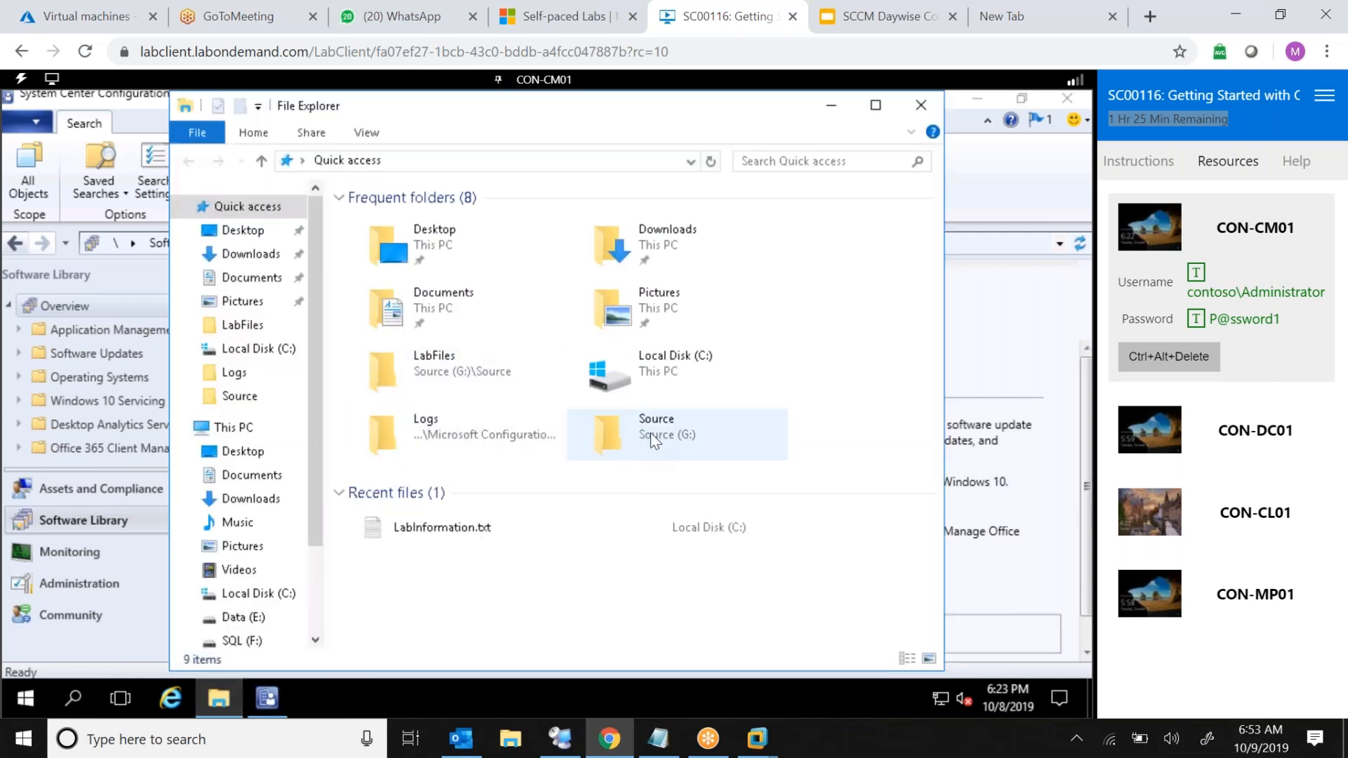
pyautogui.doubleClick(653, 439)
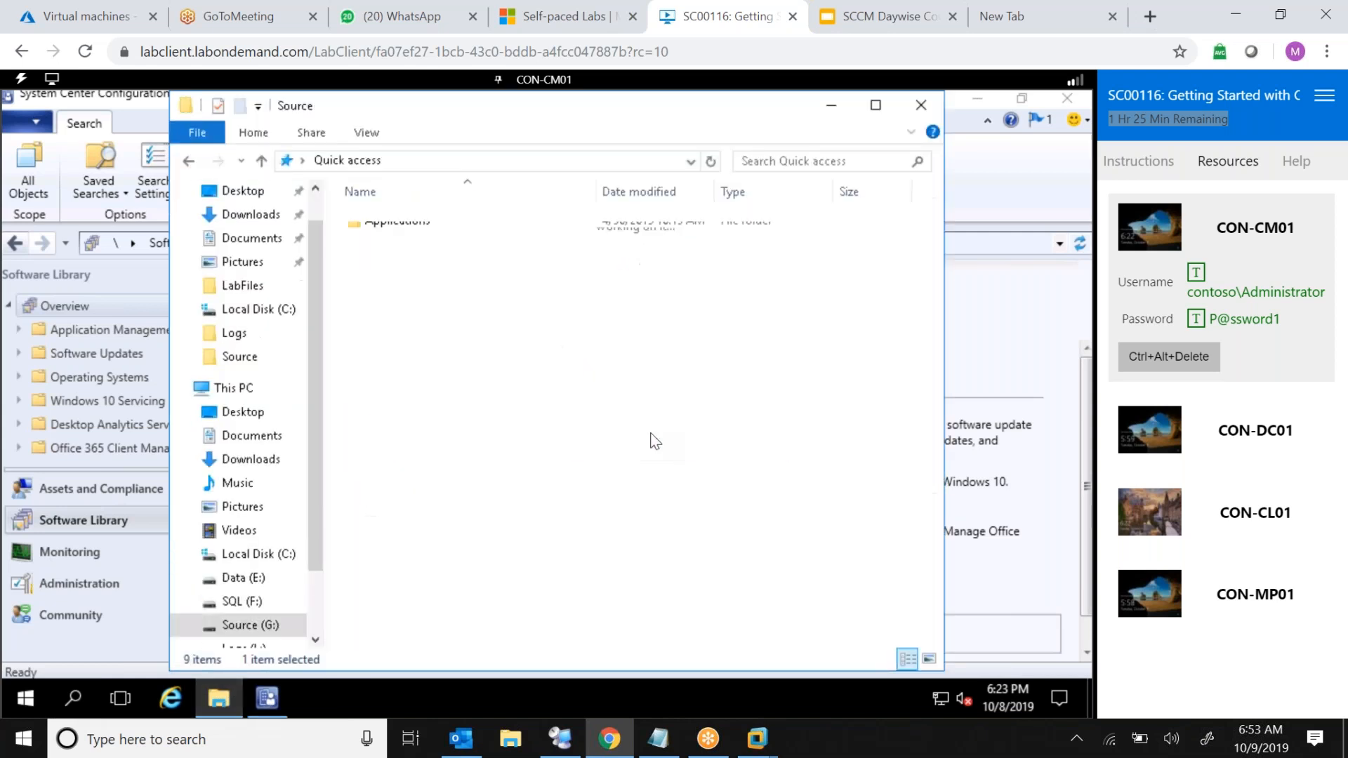
pyautogui.doubleClick(400, 226)
pyautogui.doubleClick(390, 220)
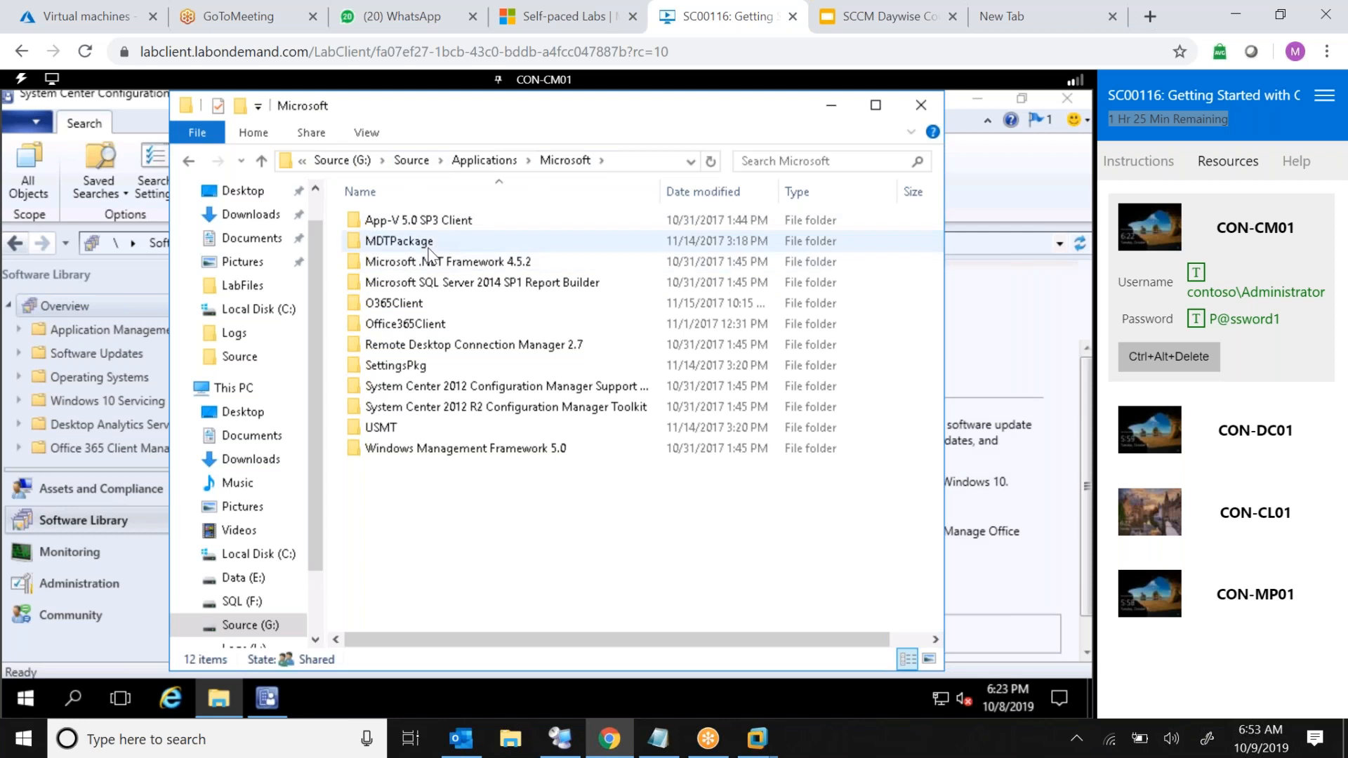
pyautogui.doubleClick(398, 303)
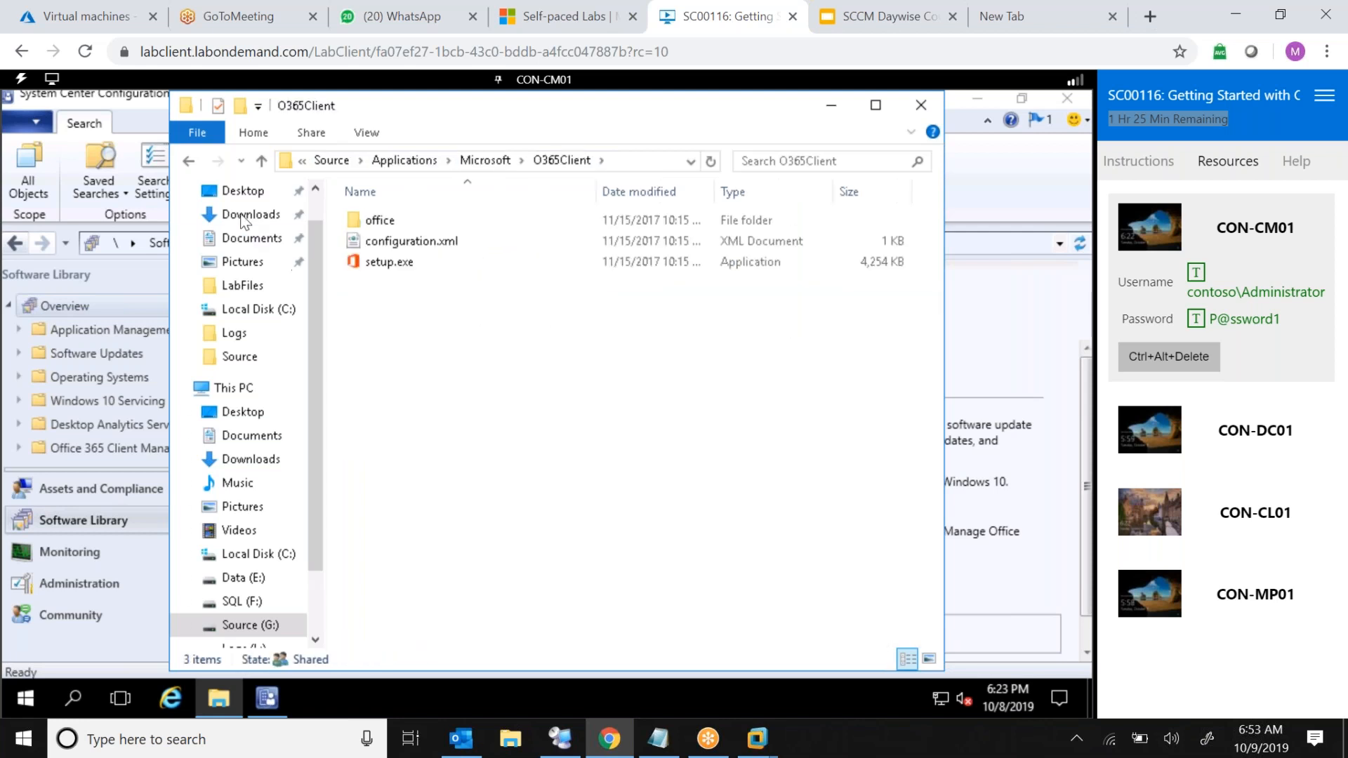
pyautogui.click(189, 161)
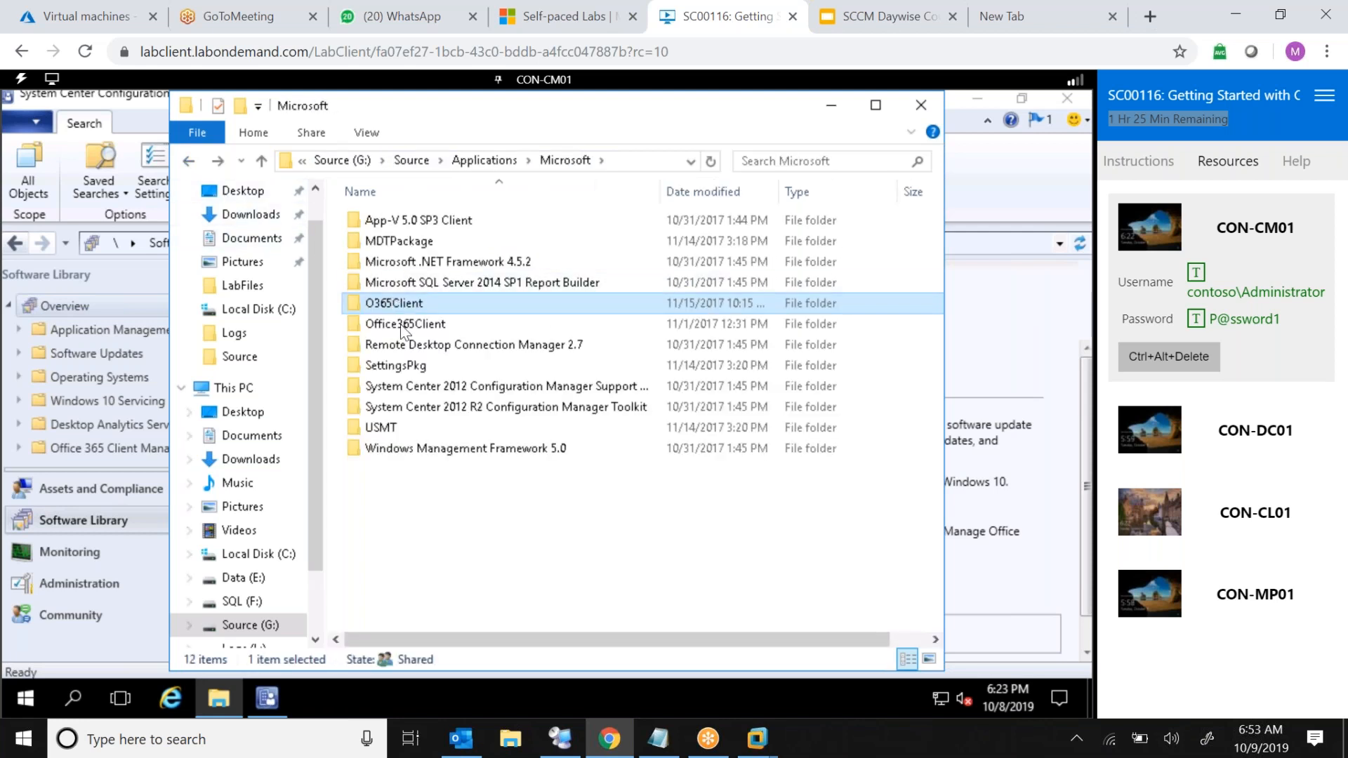
pyautogui.doubleClick(442, 350)
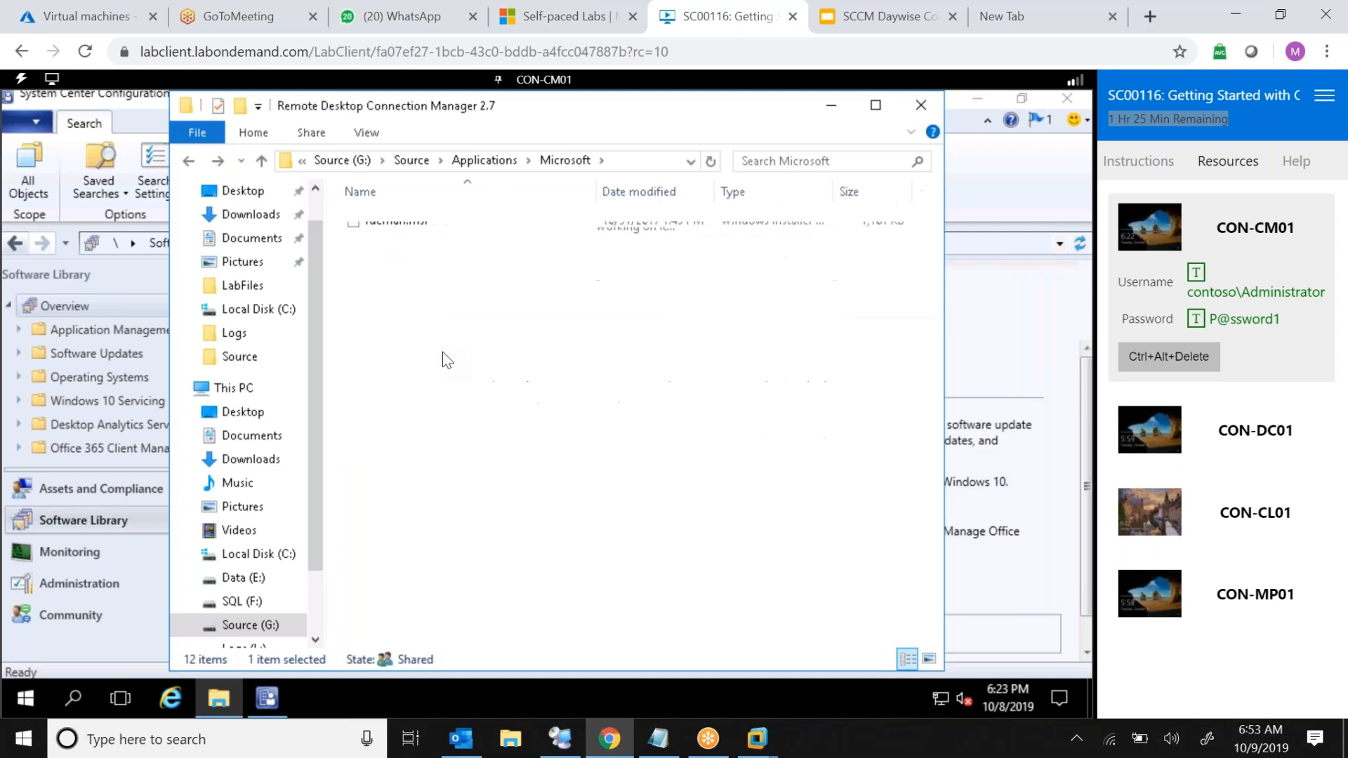
pyautogui.hotkey('alt', 'Left')
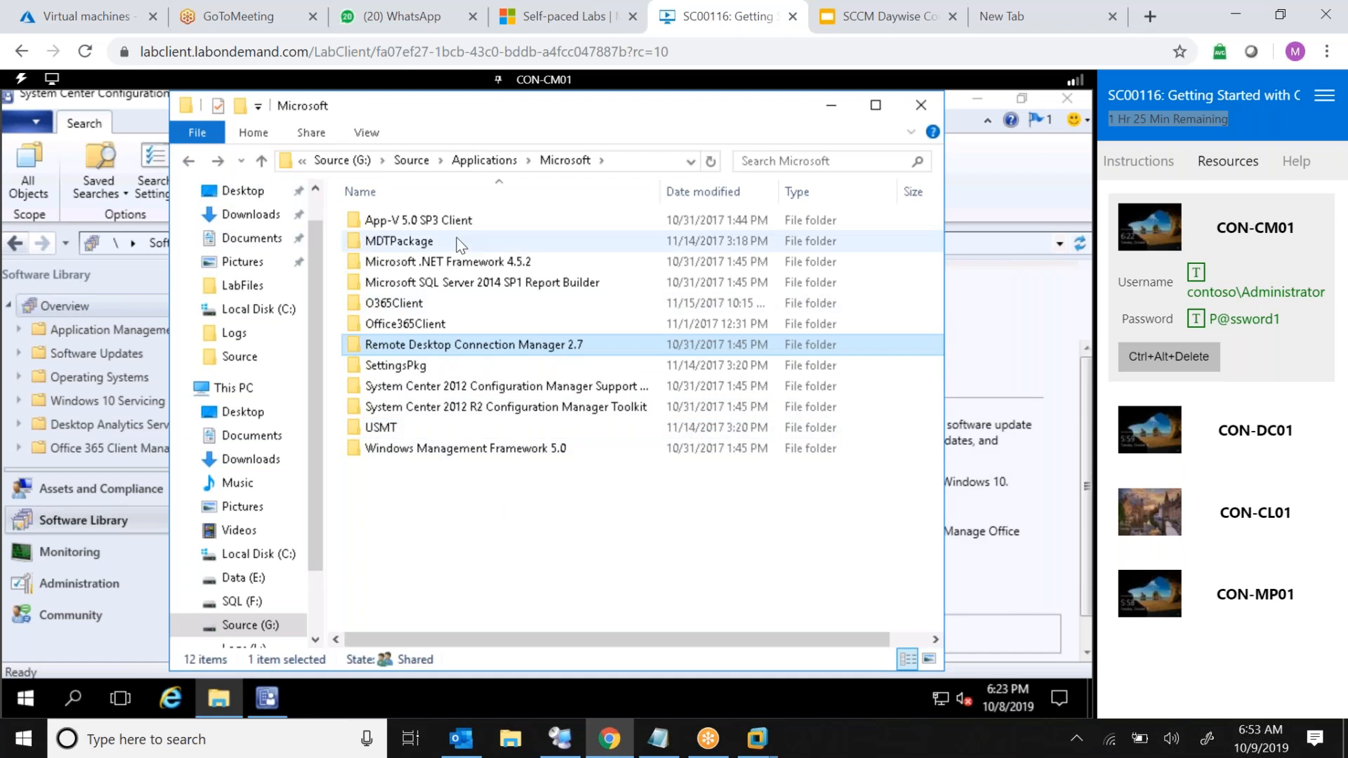
pyautogui.doubleClick(397, 428)
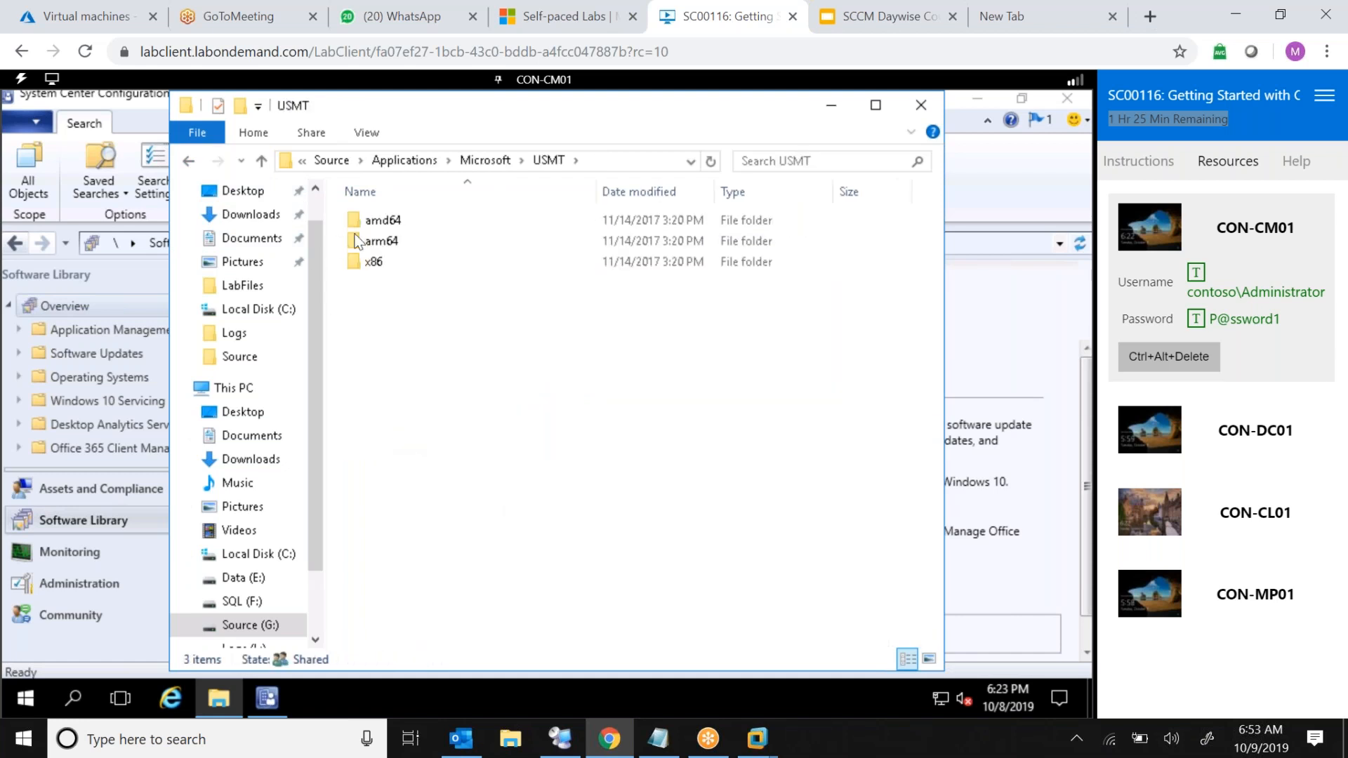
pyautogui.doubleClick(382, 260)
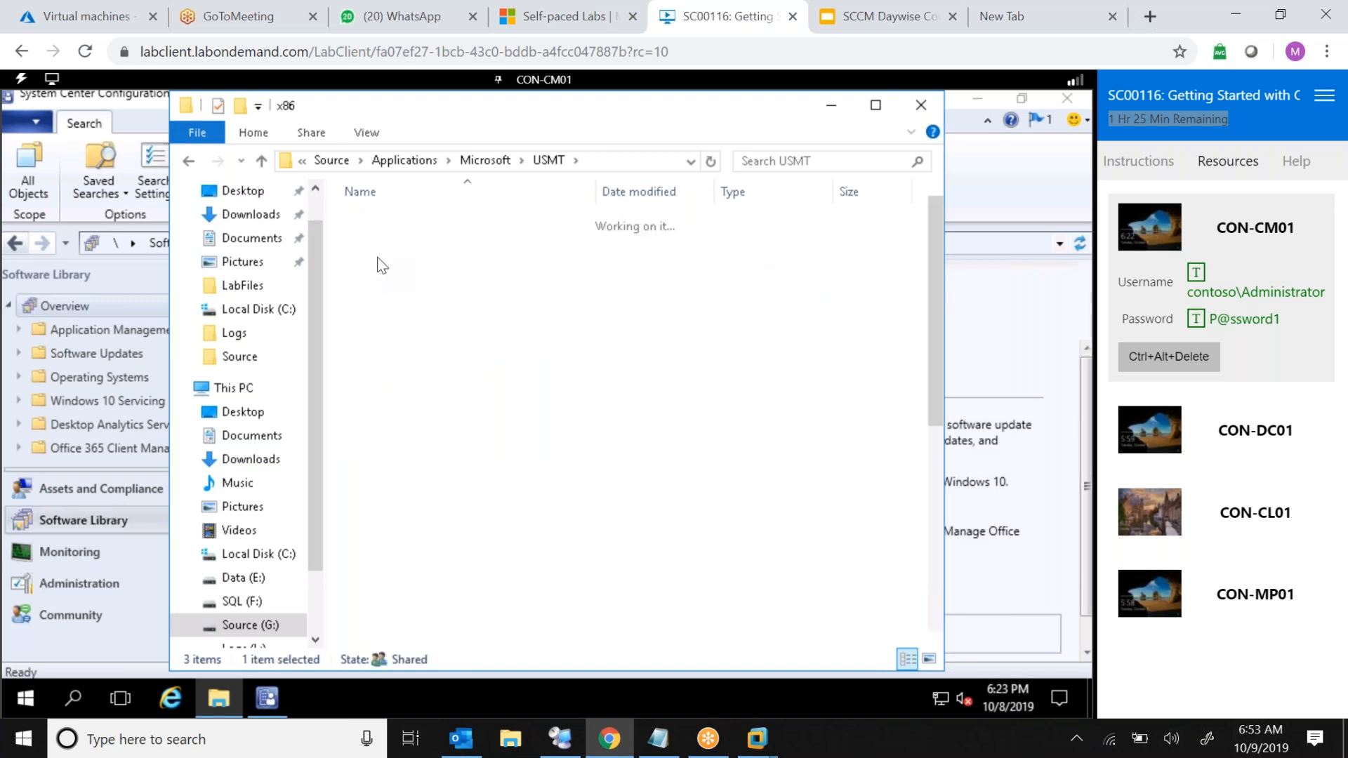
pyautogui.click(188, 160)
pyautogui.click(188, 162)
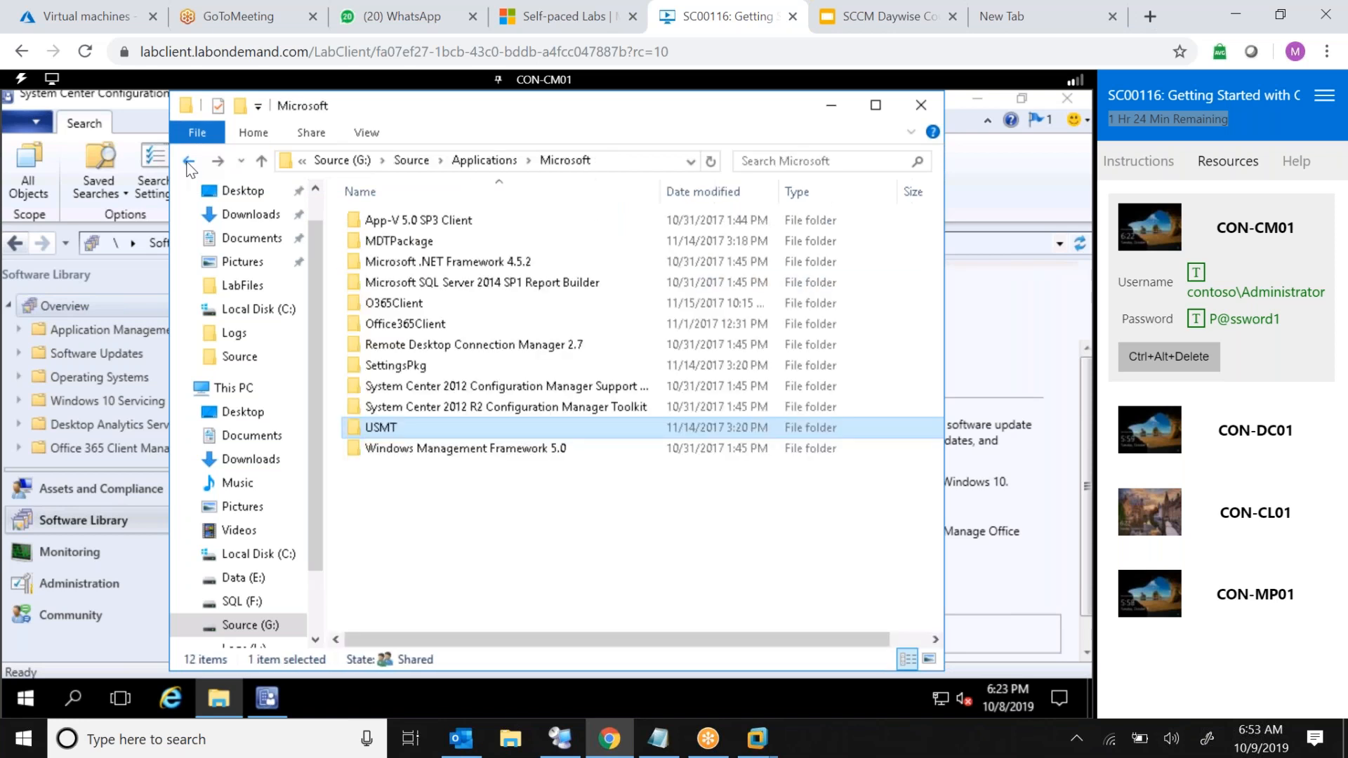
pyautogui.click(344, 160)
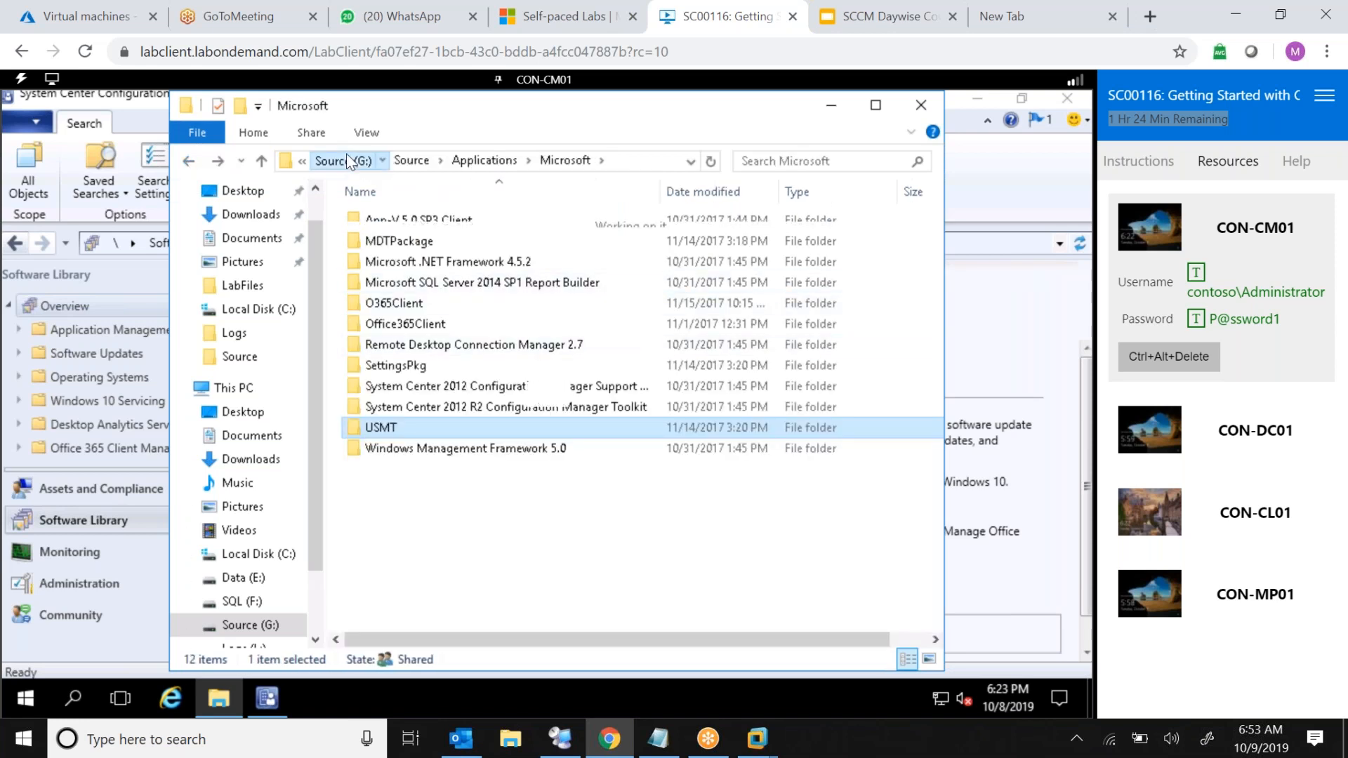
# Browse Local Disk (C:) and its LabFiles folder, then open the Data (E:) drive
pyautogui.click(270, 309)
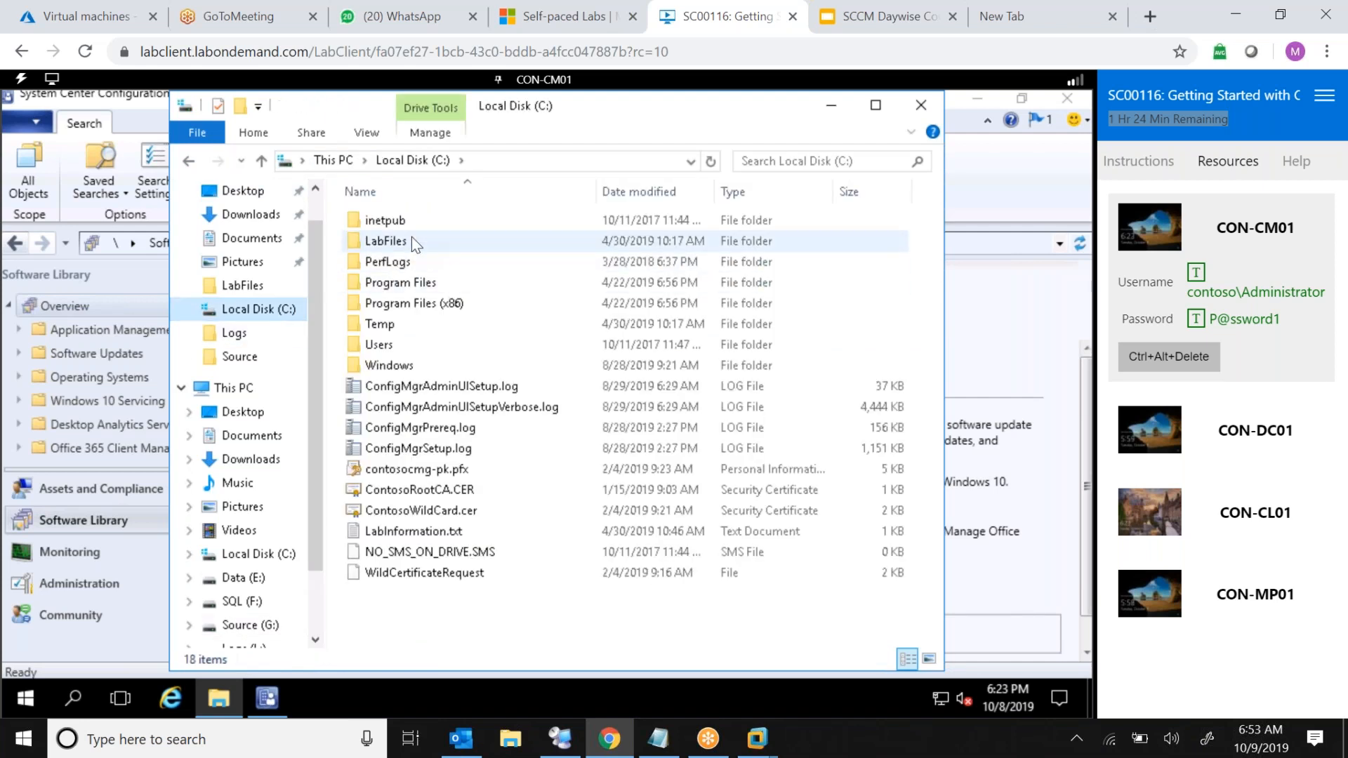
pyautogui.doubleClick(412, 239)
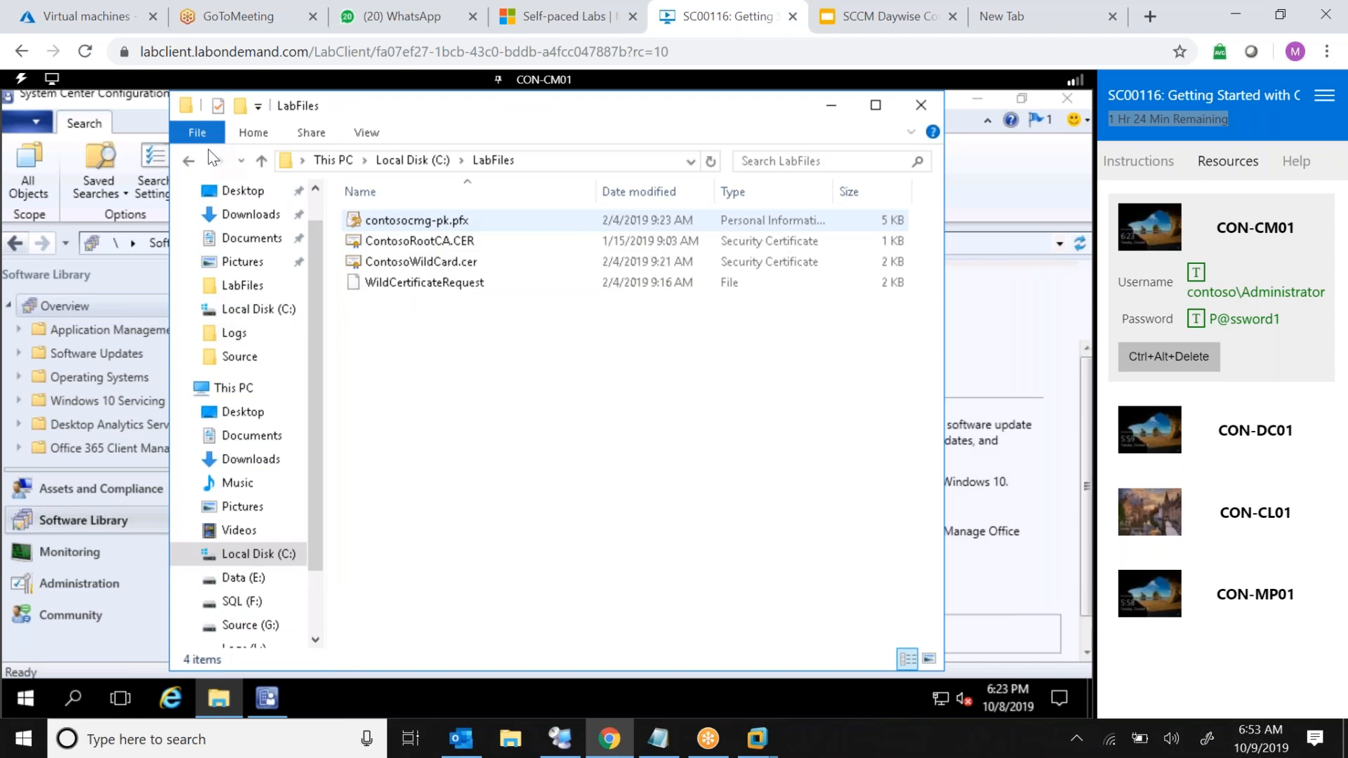
pyautogui.click(189, 161)
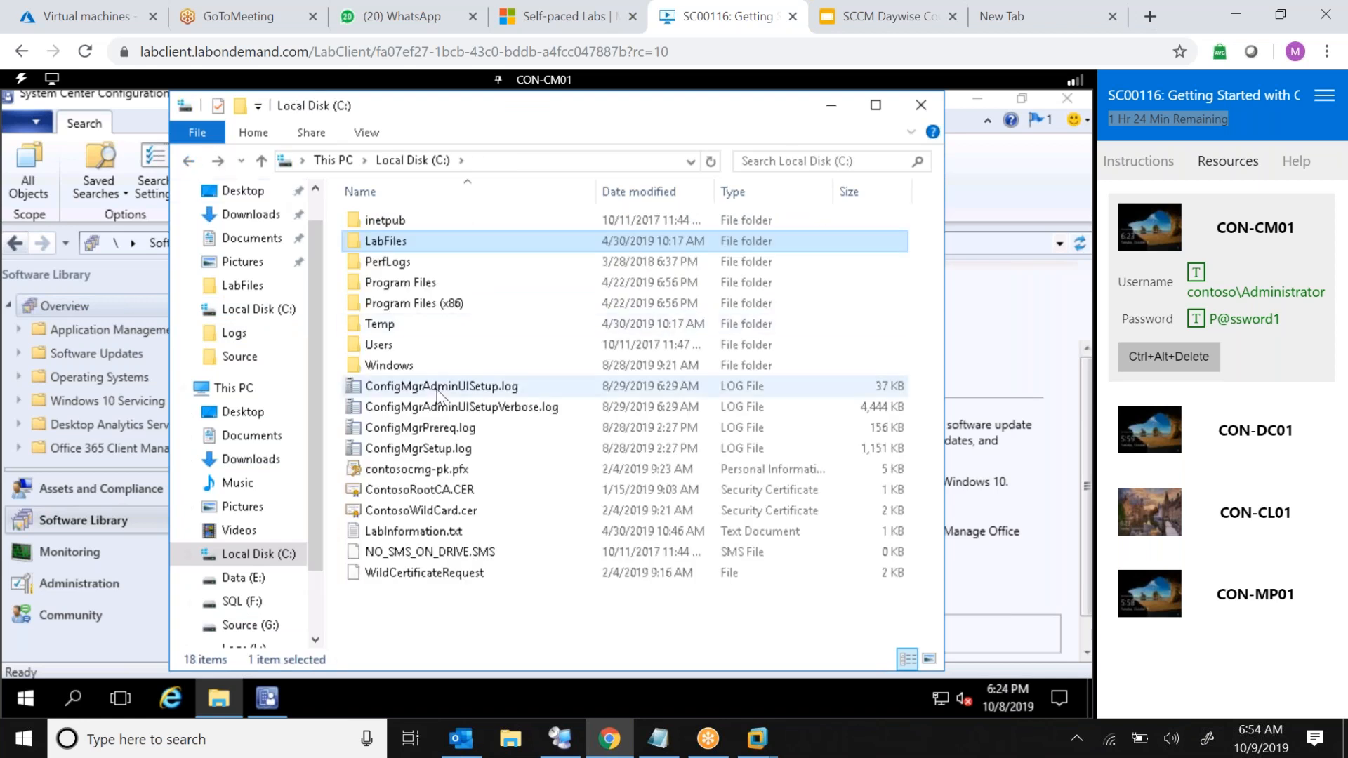
pyautogui.click(478, 617)
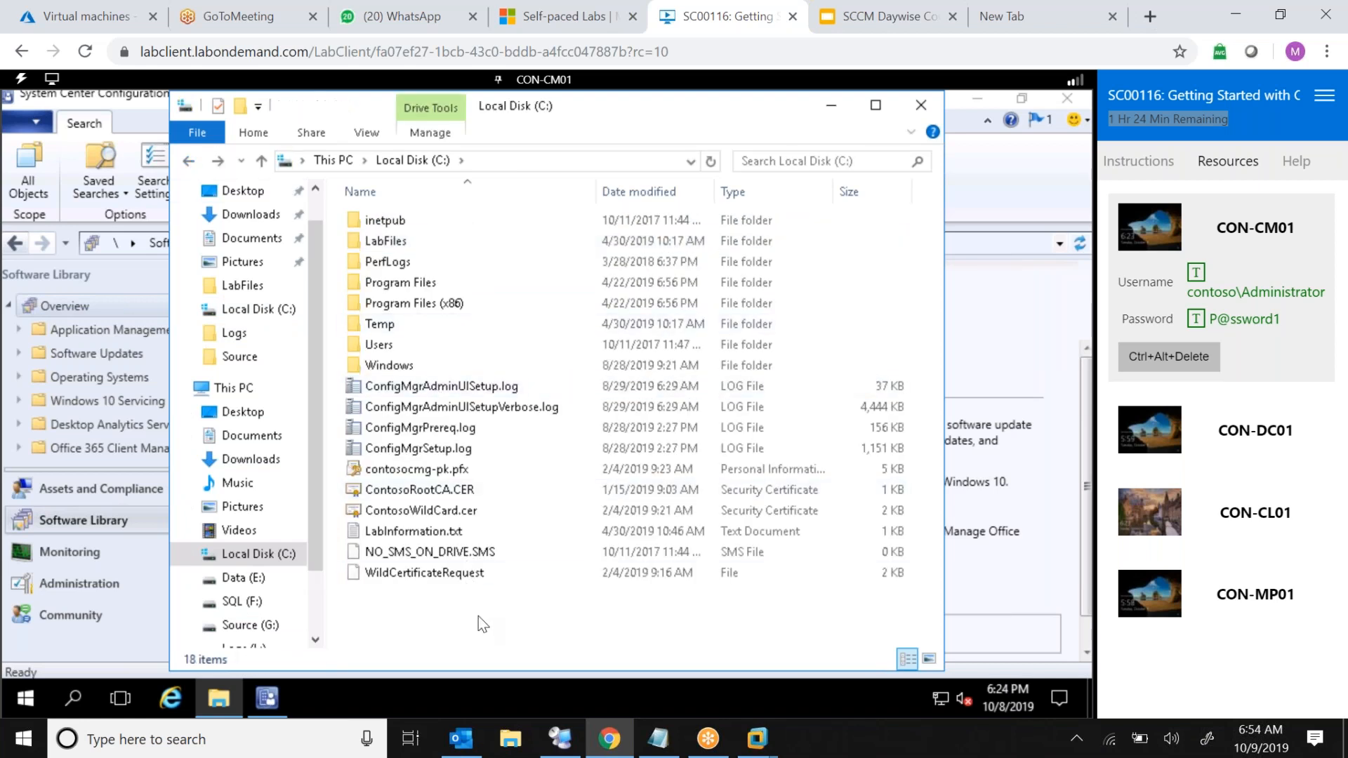
pyautogui.click(254, 578)
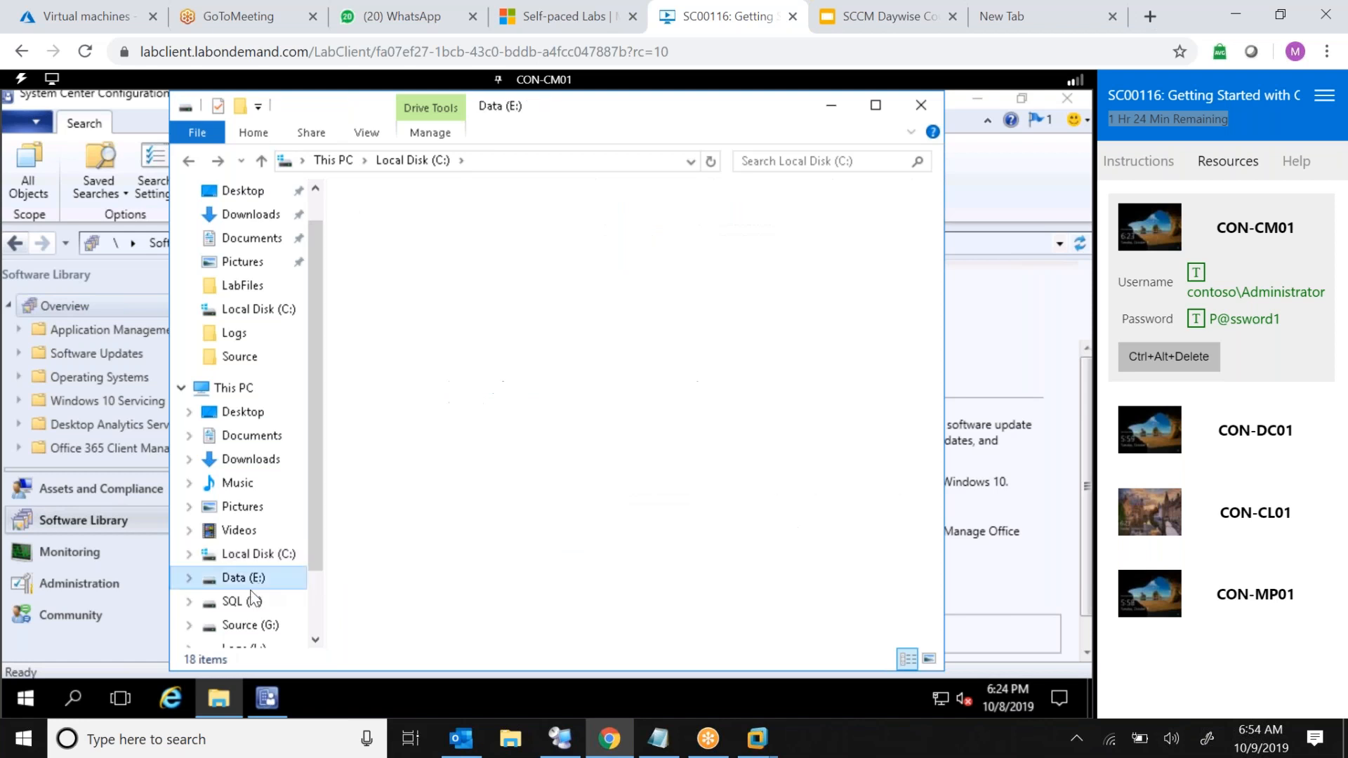
# Browse the SQL (F:) and Source (G:) drives, then close File Explorer
pyautogui.click(251, 601)
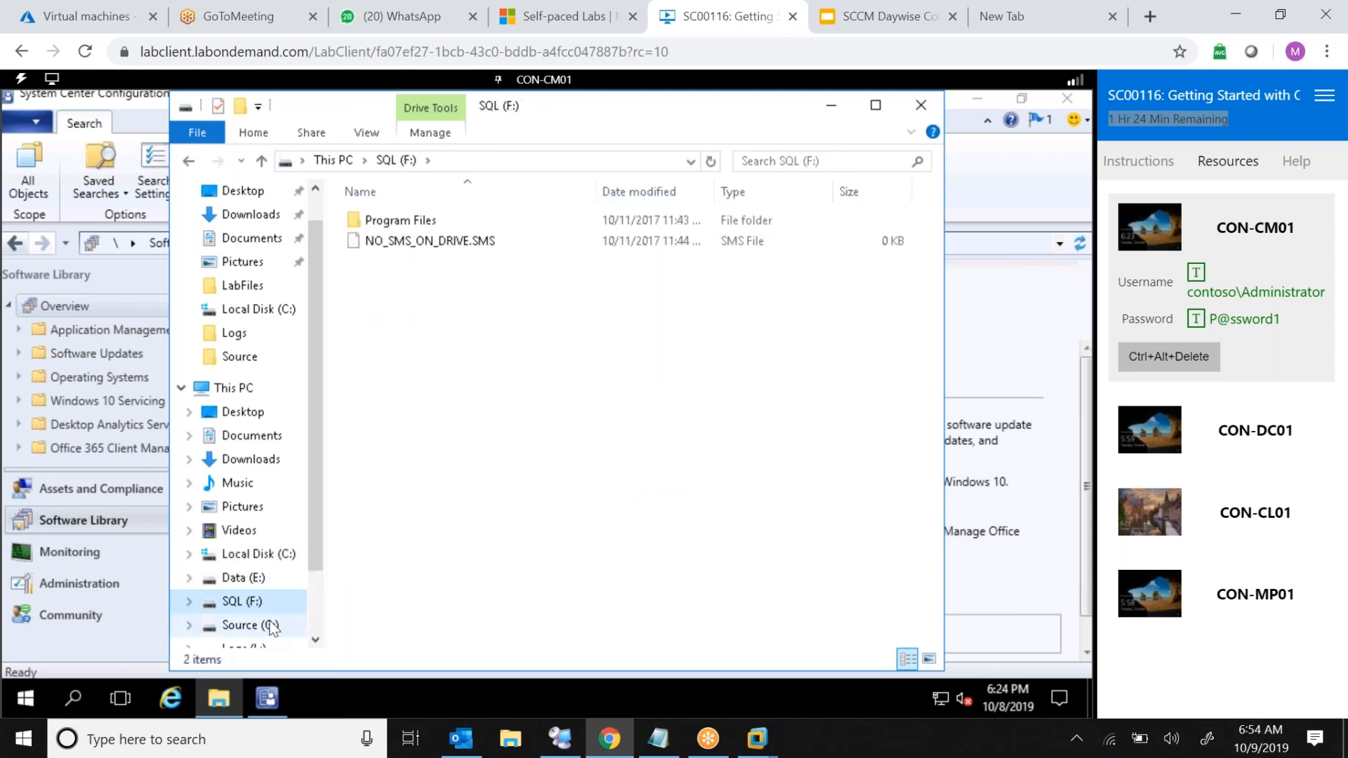
pyautogui.click(271, 625)
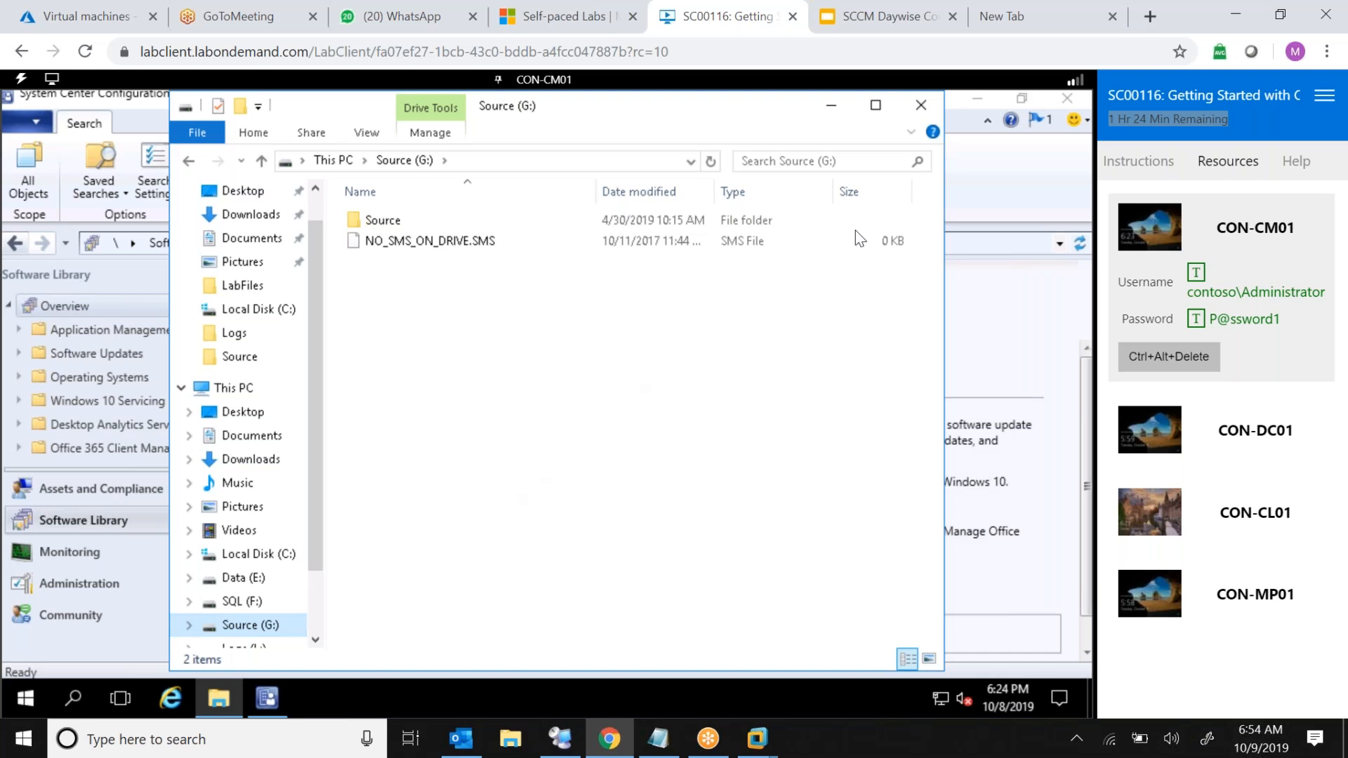
pyautogui.click(924, 111)
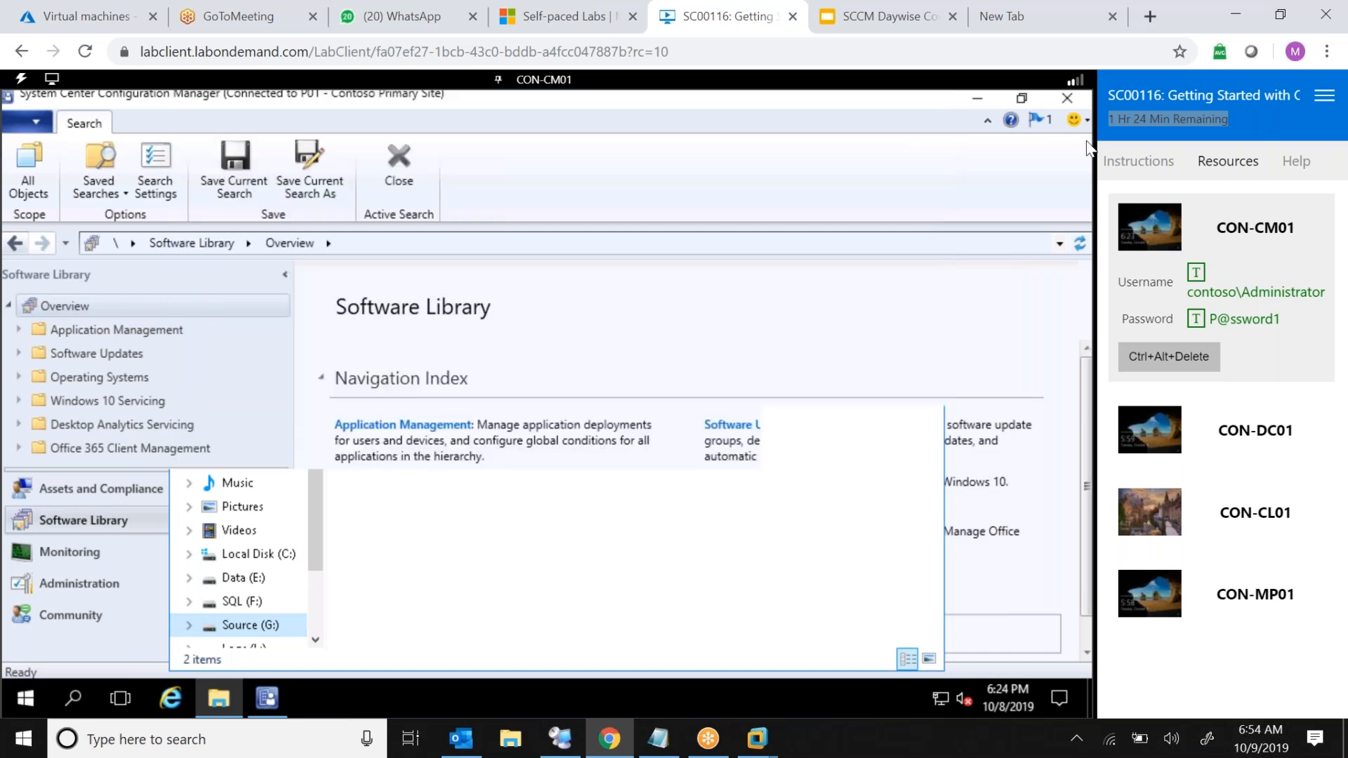
# Open the smsbkup.log file from the SEABackup backup folder
pyautogui.click(1136, 121)
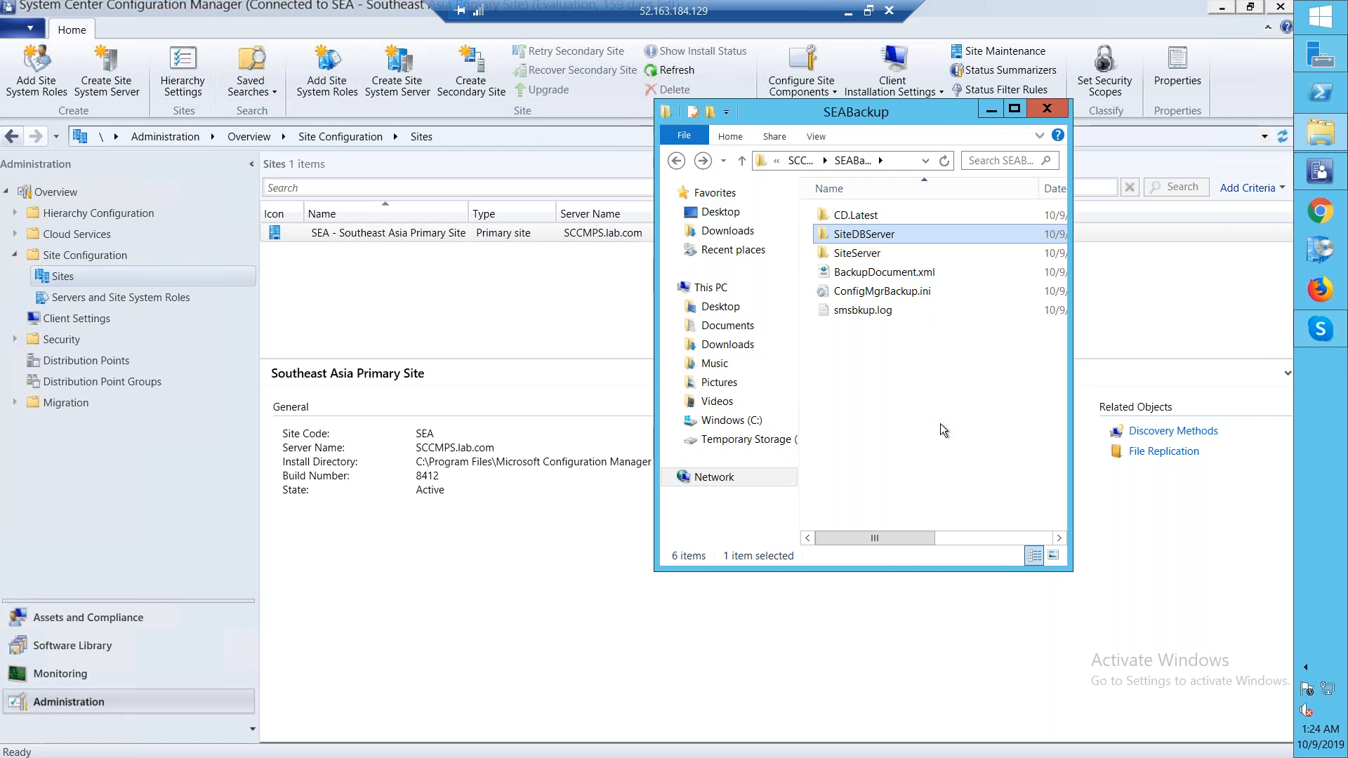
pyautogui.click(1345, 169)
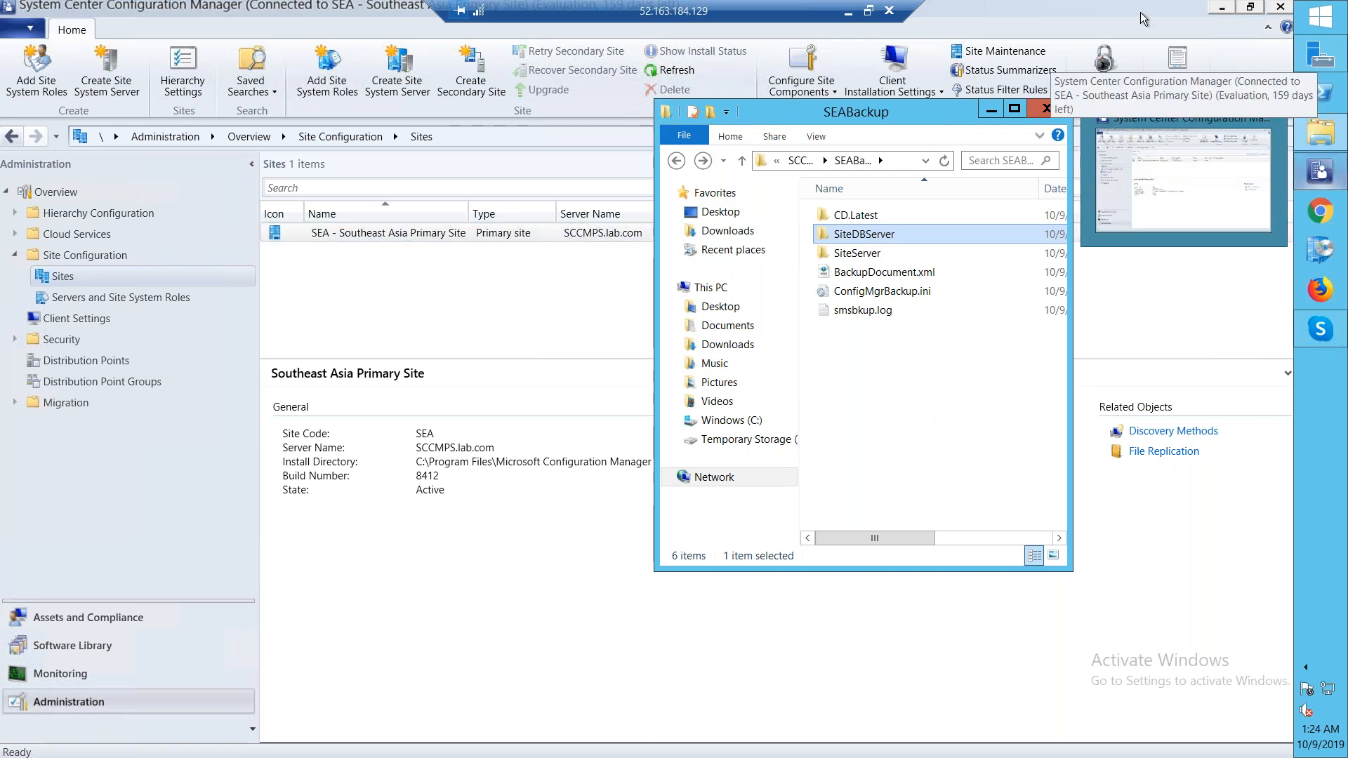
pyautogui.click(893, 382)
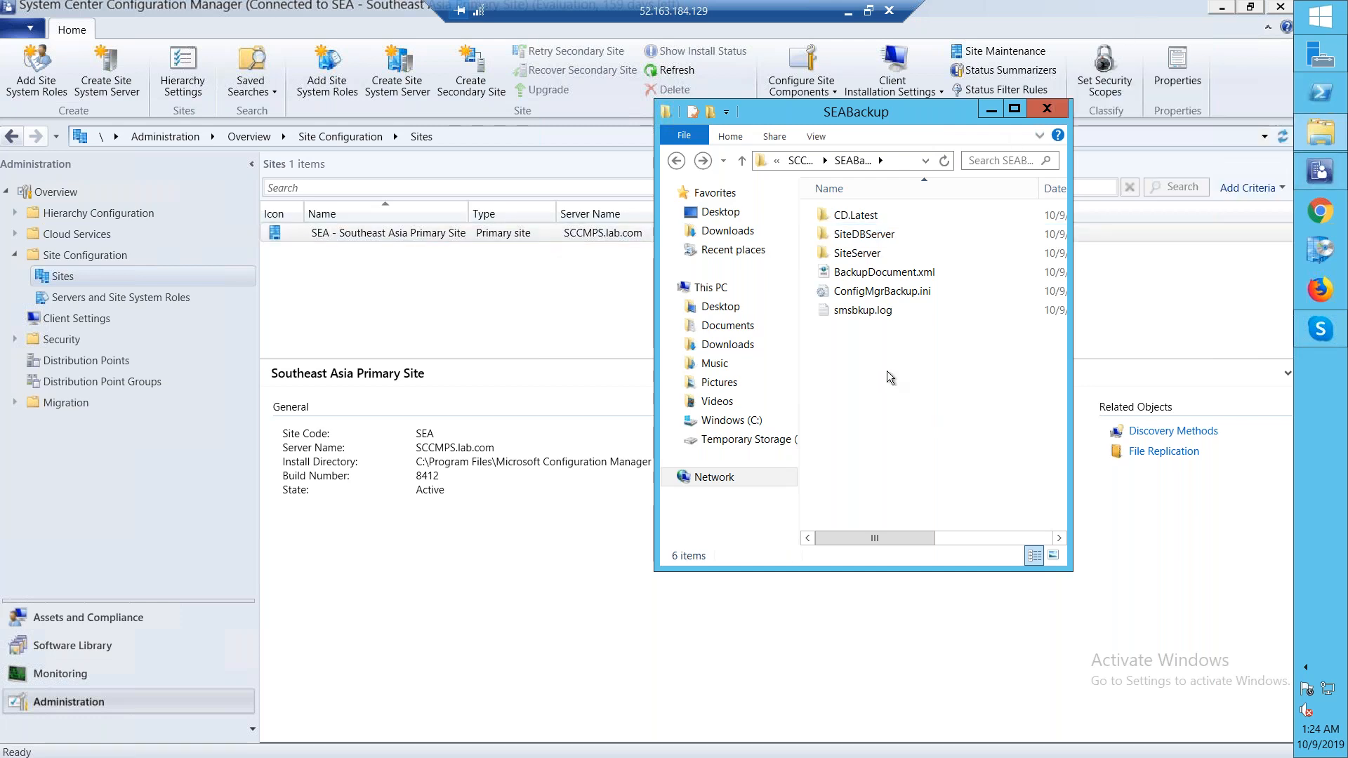
pyautogui.click(905, 315)
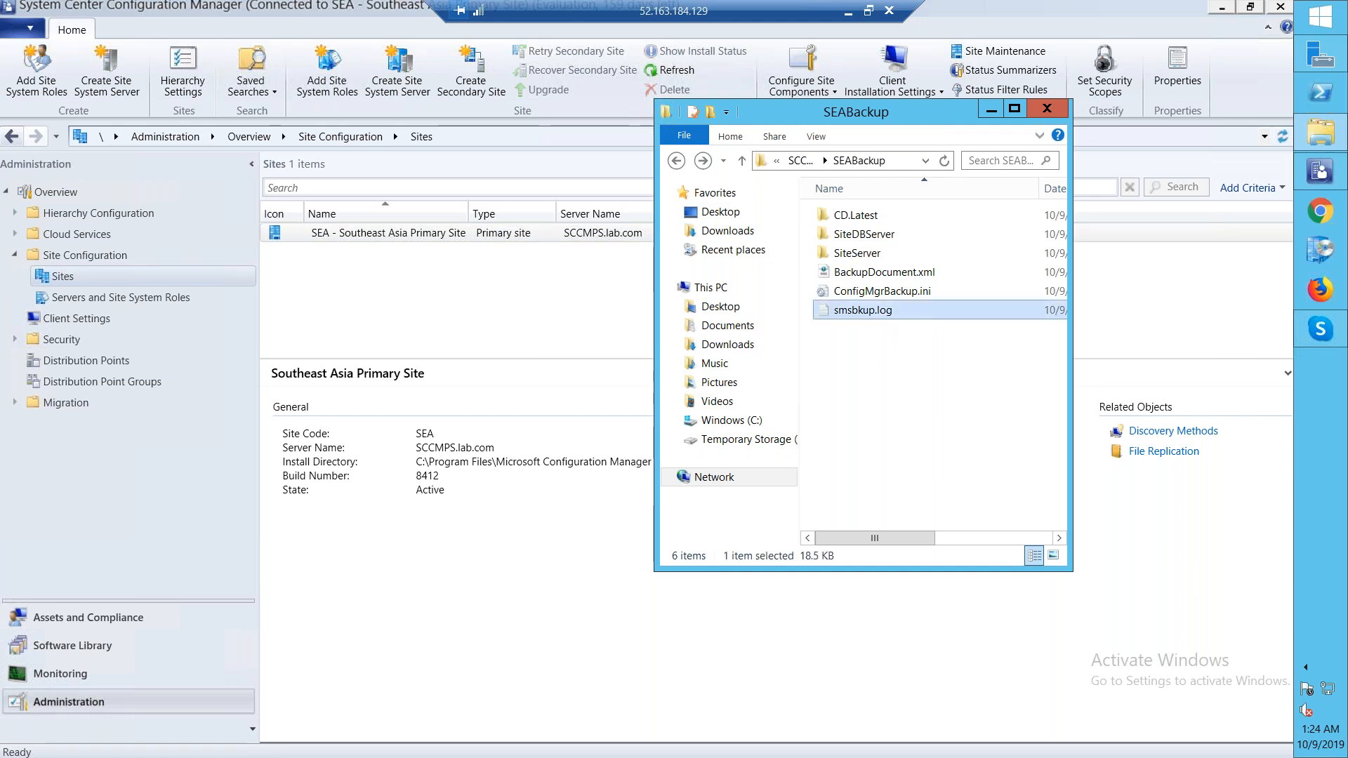
pyautogui.doubleClick(904, 314)
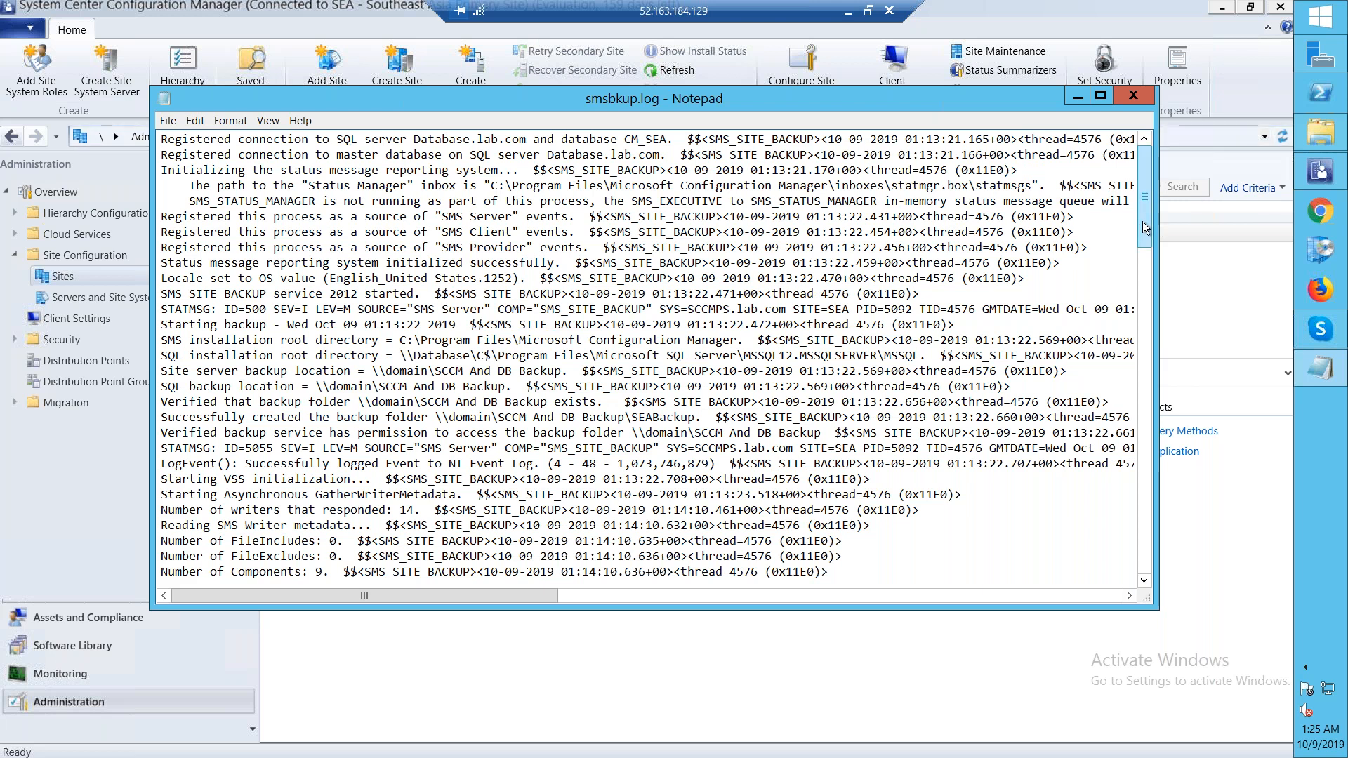
# Scroll to the end of the log and highlight the Backup completed line, then close Notepad
pyautogui.moveTo(1141, 336); pyautogui.dragTo(1138, 558)
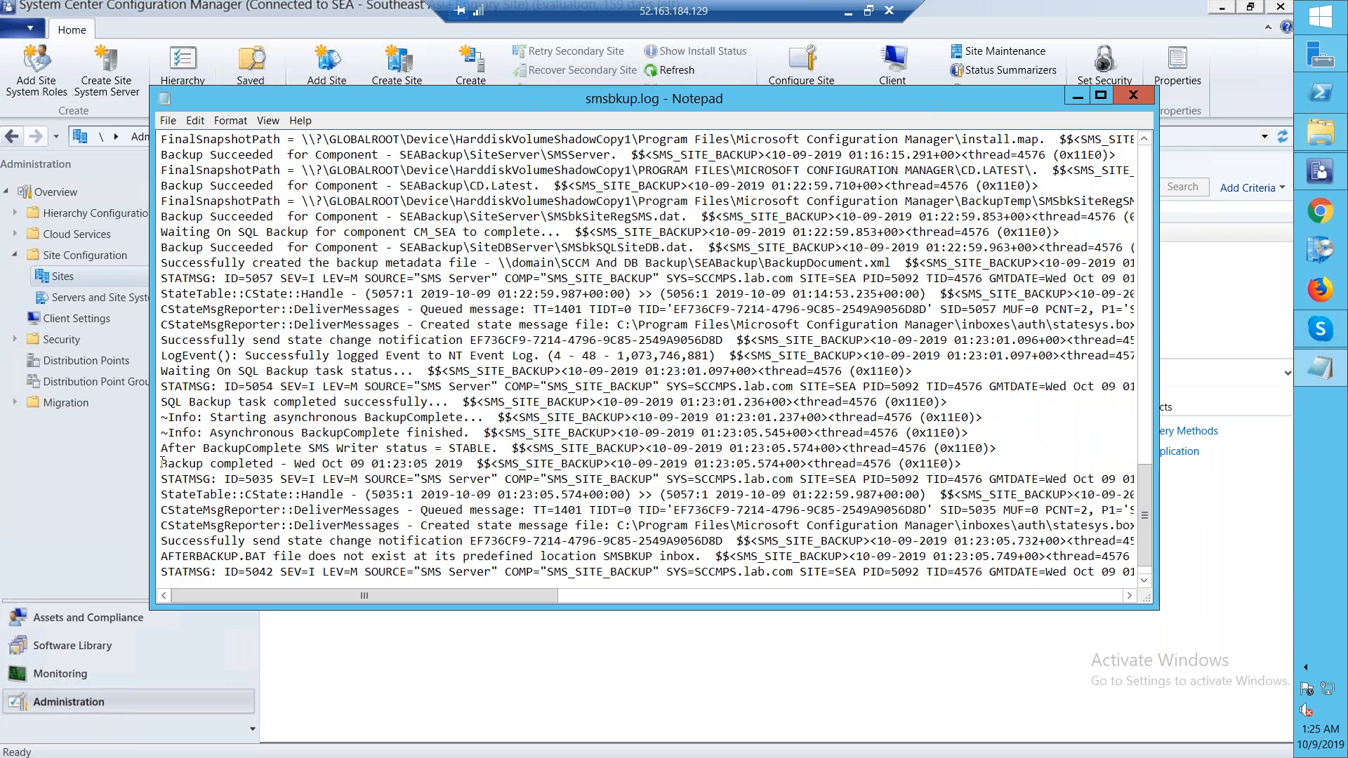
pyautogui.moveTo(163, 463); pyautogui.dragTo(457, 464)
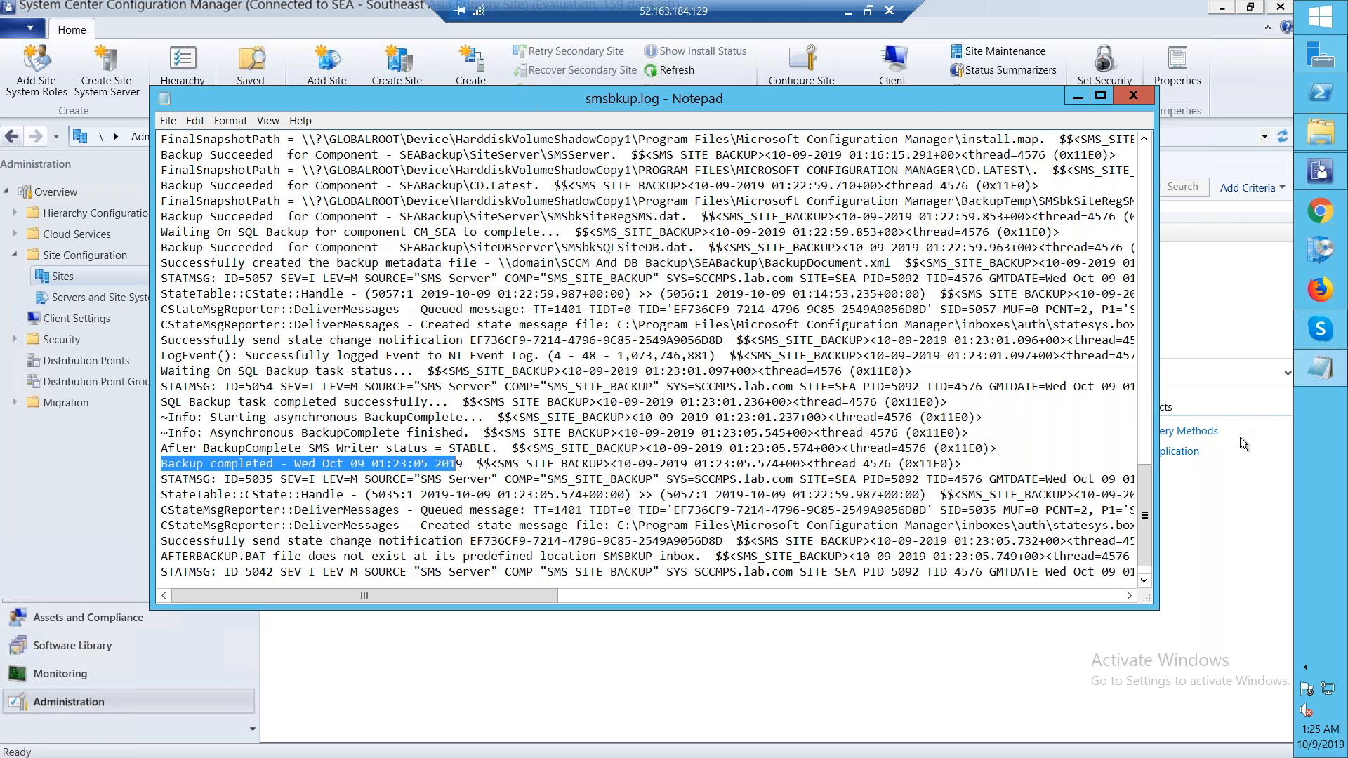
pyautogui.moveTo(1320, 735)
pyautogui.click(1132, 100)
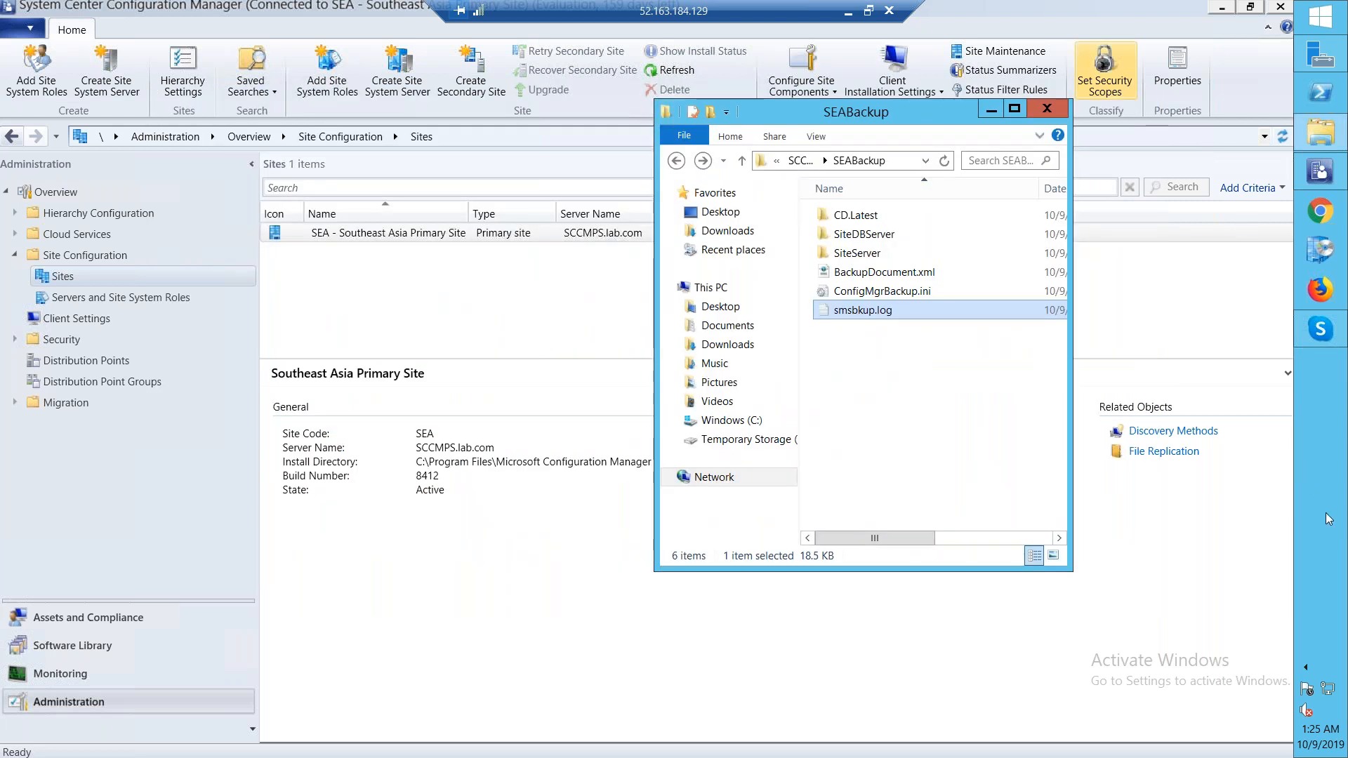
# Maximize the SEABackup folder window and inspect its full network path under SCCM And DB Backup
pyautogui.click(905, 165)
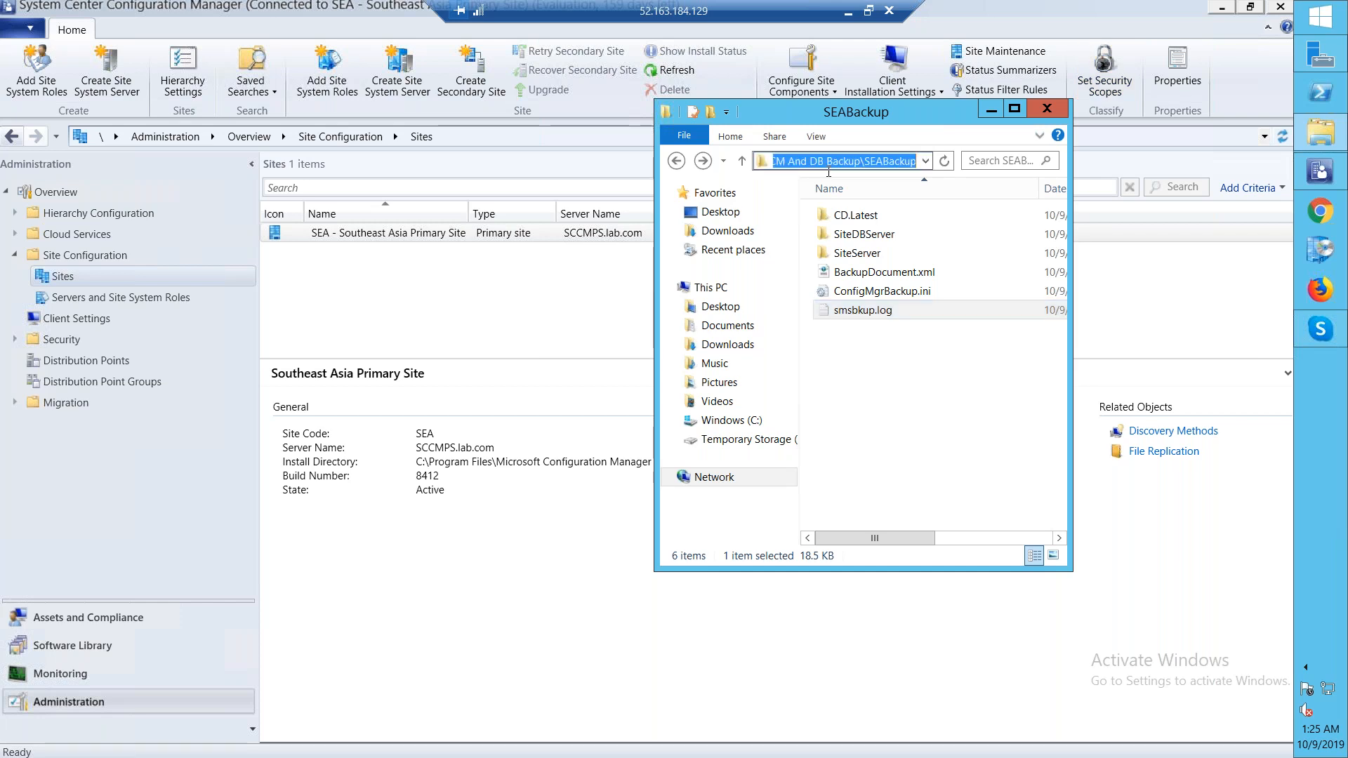
pyautogui.click(1017, 109)
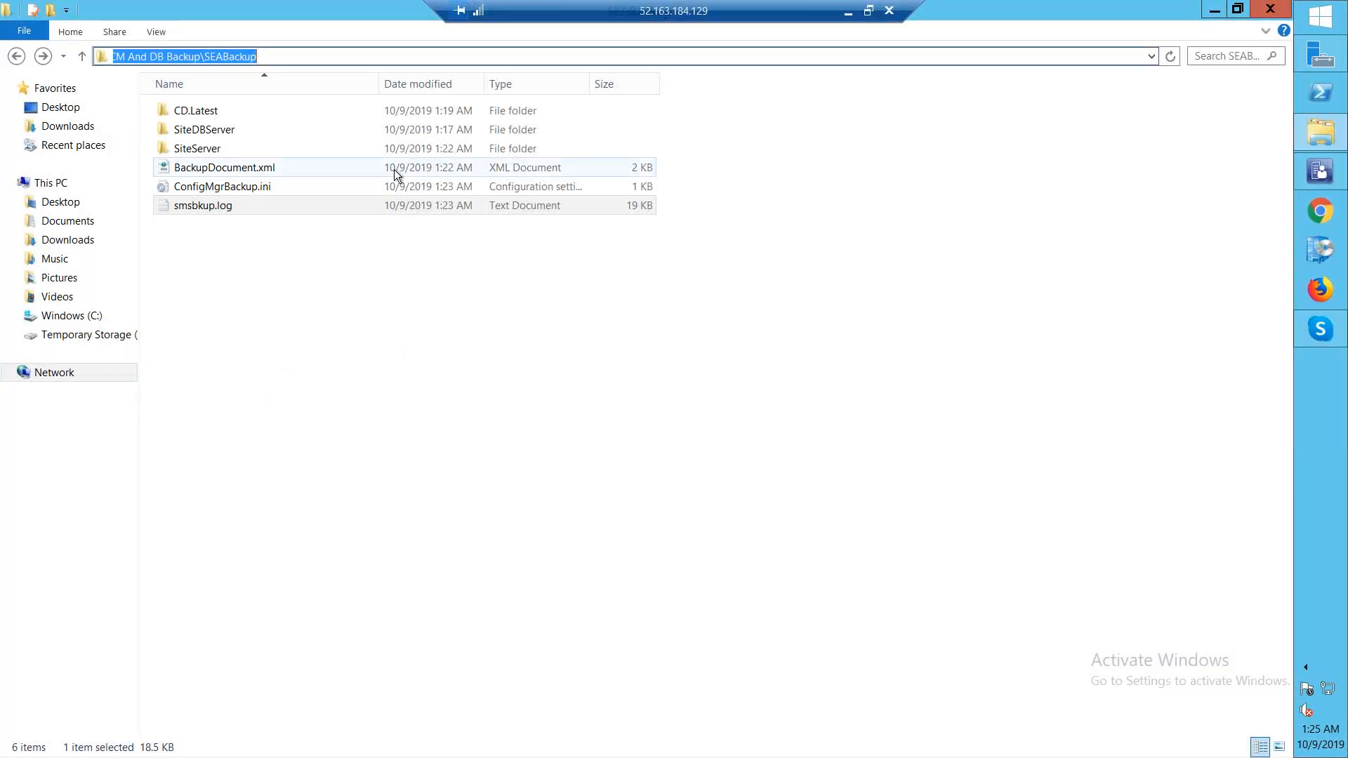
pyautogui.click(255, 300)
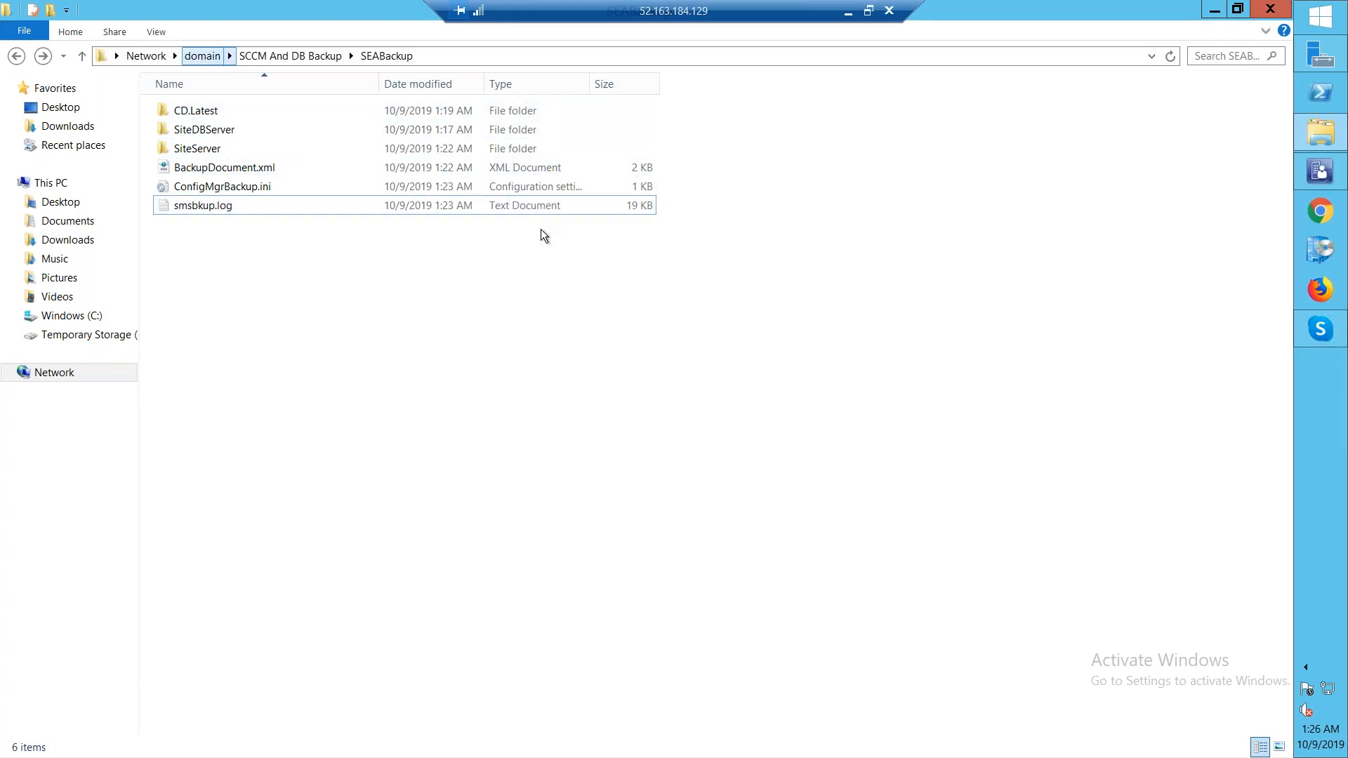
# Switch to the Azure portal in the browser and delete the Database and SCCMPS virtual machines, confirming with Yes
pyautogui.click(868, 12)
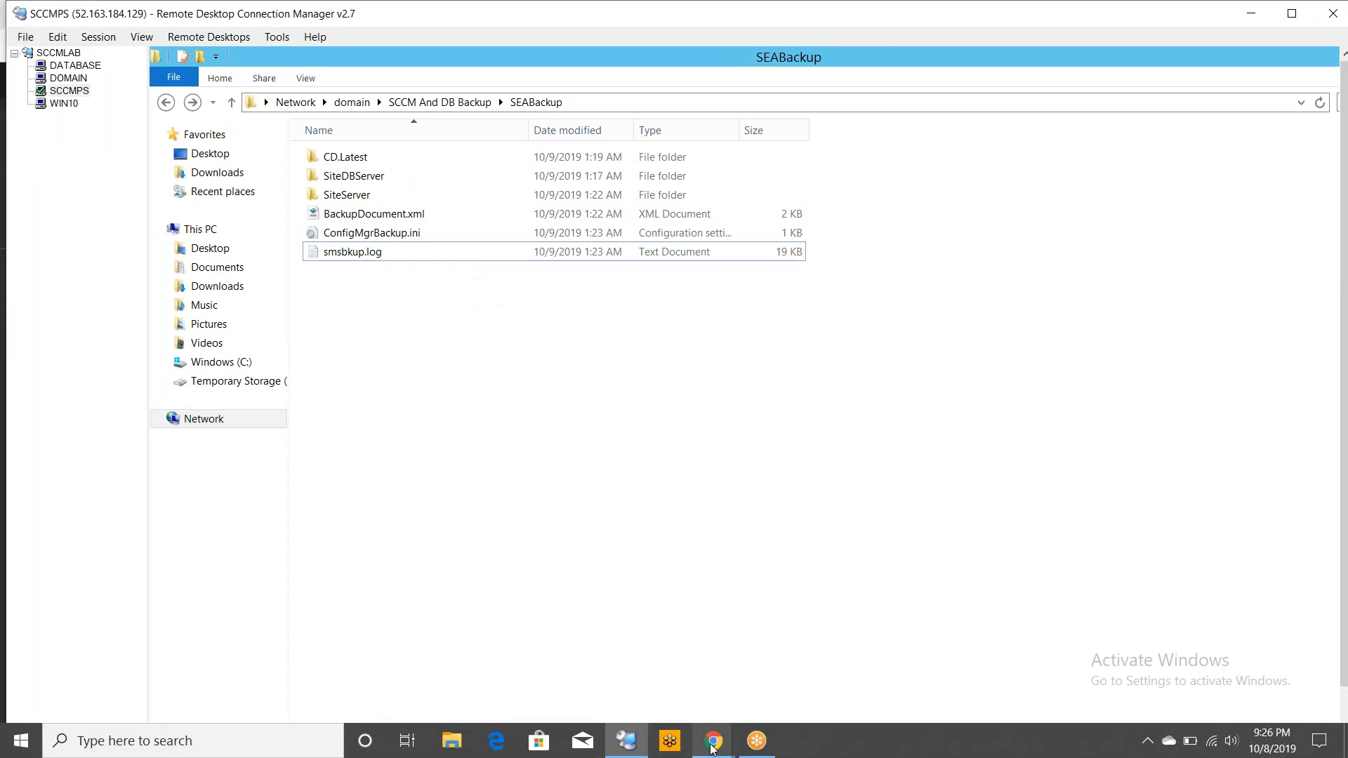
pyautogui.moveTo(712, 746)
pyautogui.click(656, 688)
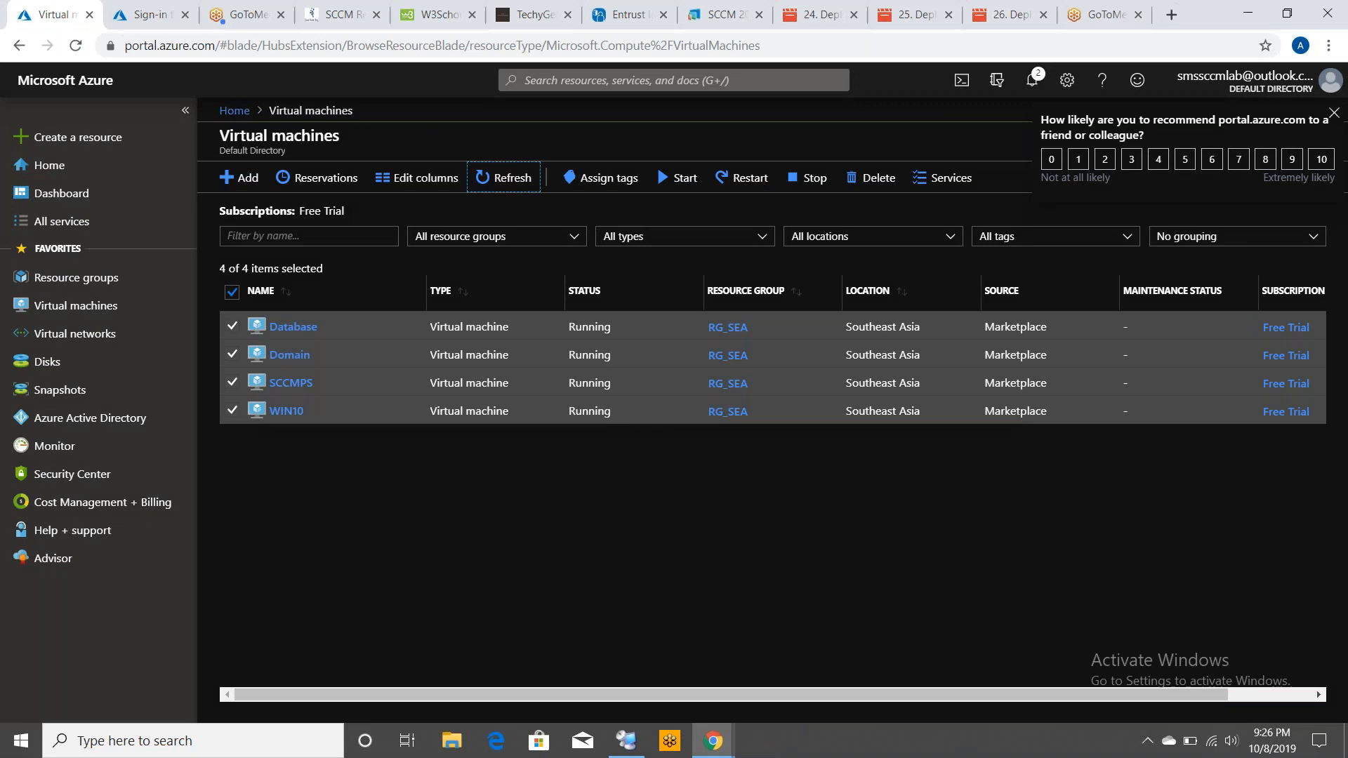
pyautogui.click(233, 292)
pyautogui.click(231, 292)
pyautogui.click(232, 327)
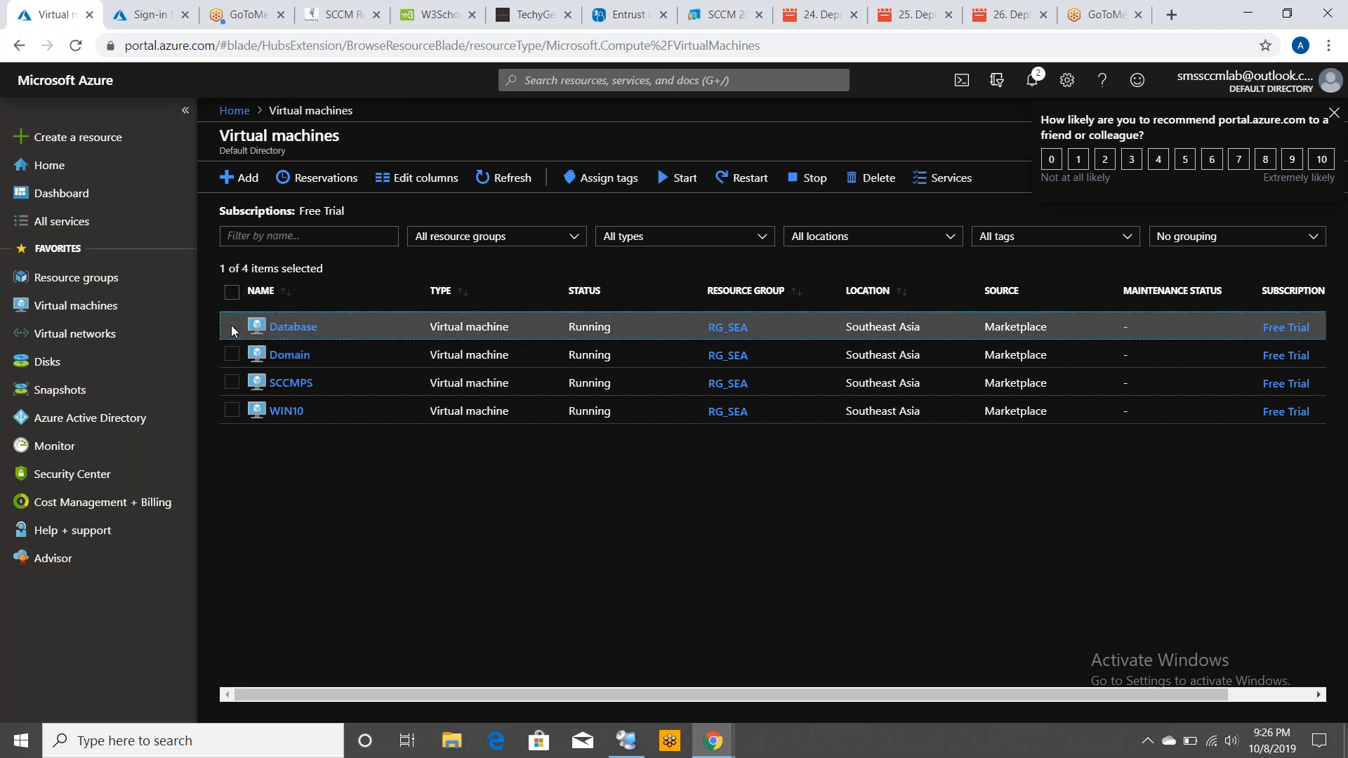
pyautogui.click(232, 382)
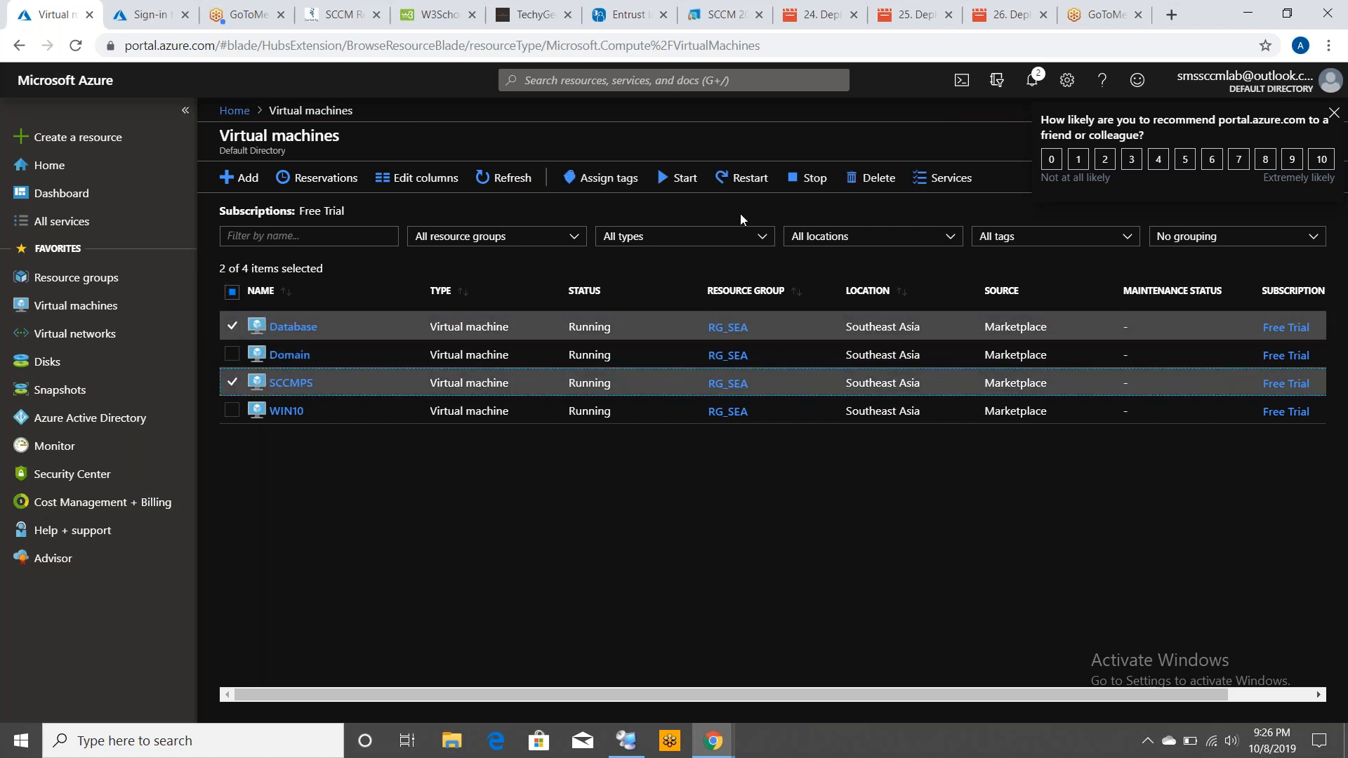
pyautogui.click(872, 178)
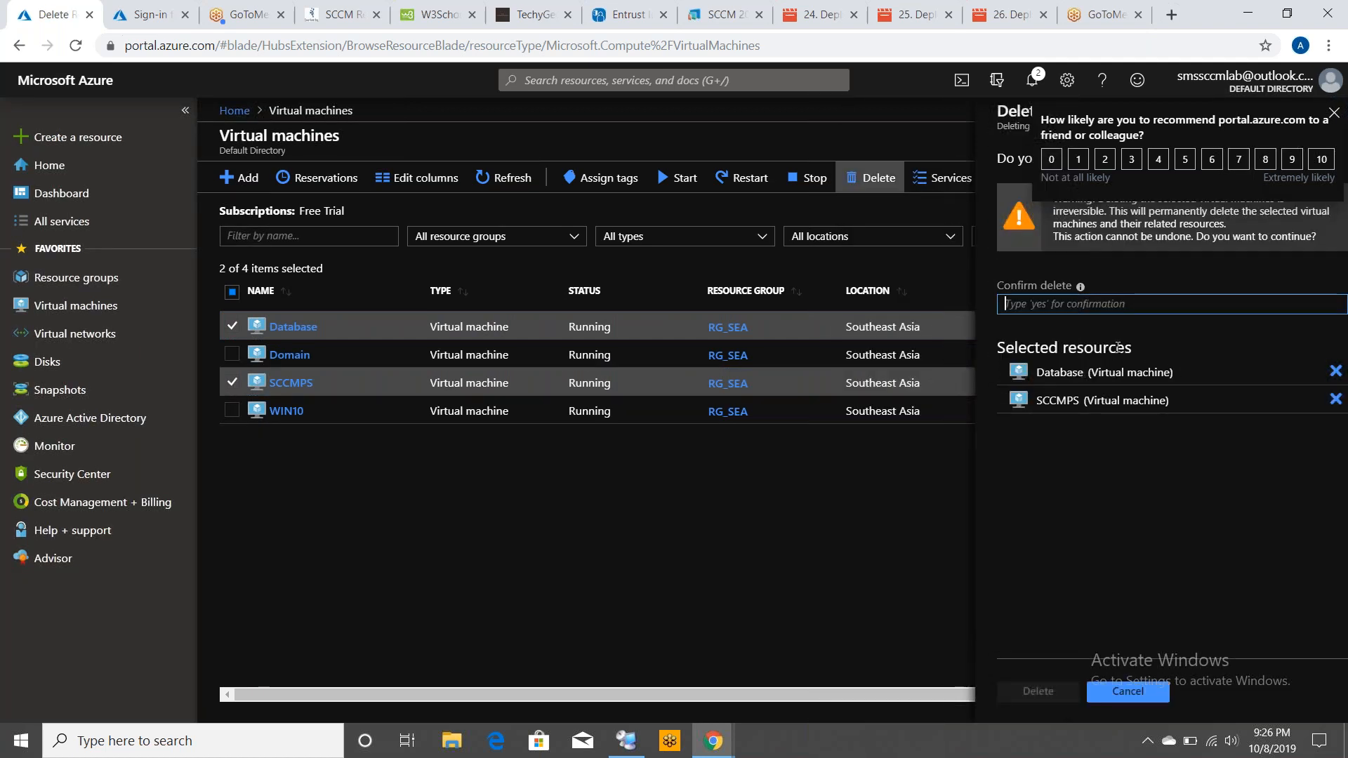
pyautogui.write('Yes')
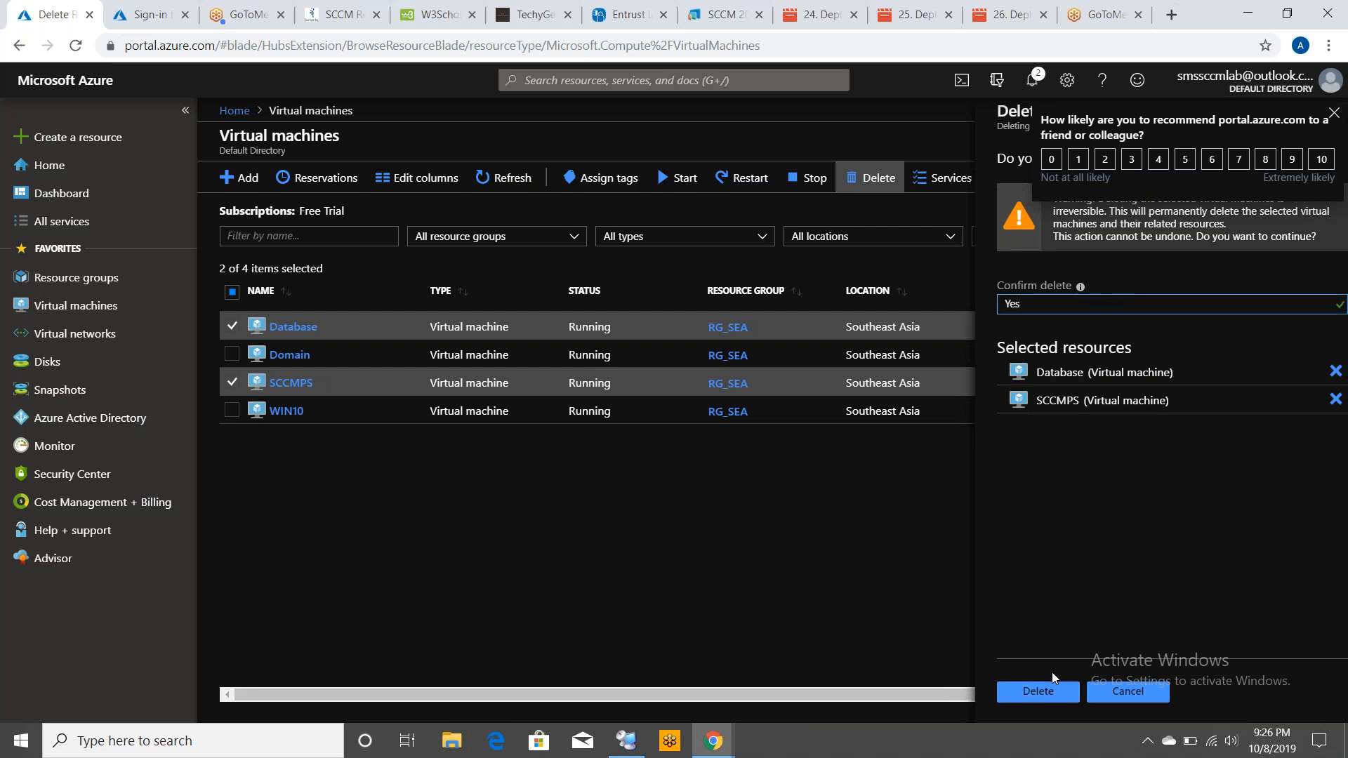
pyautogui.click(1038, 692)
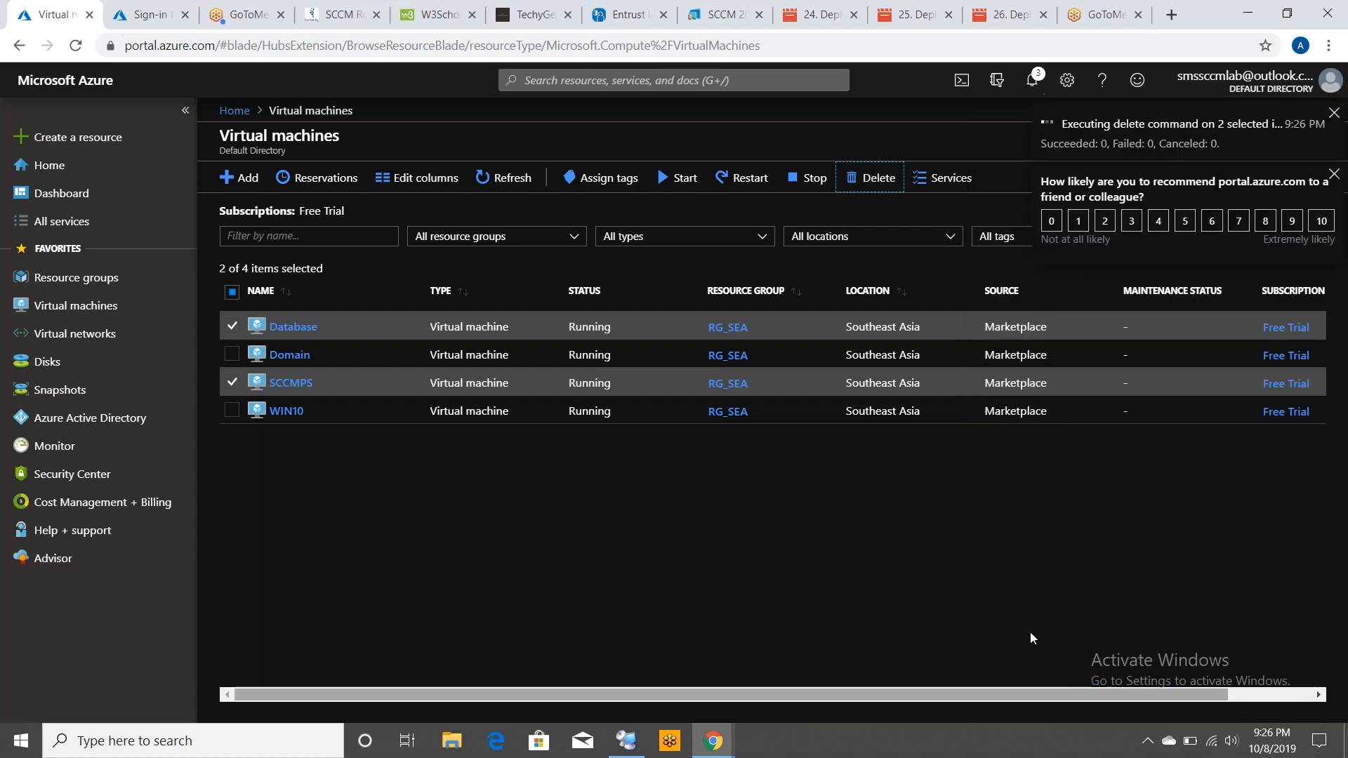
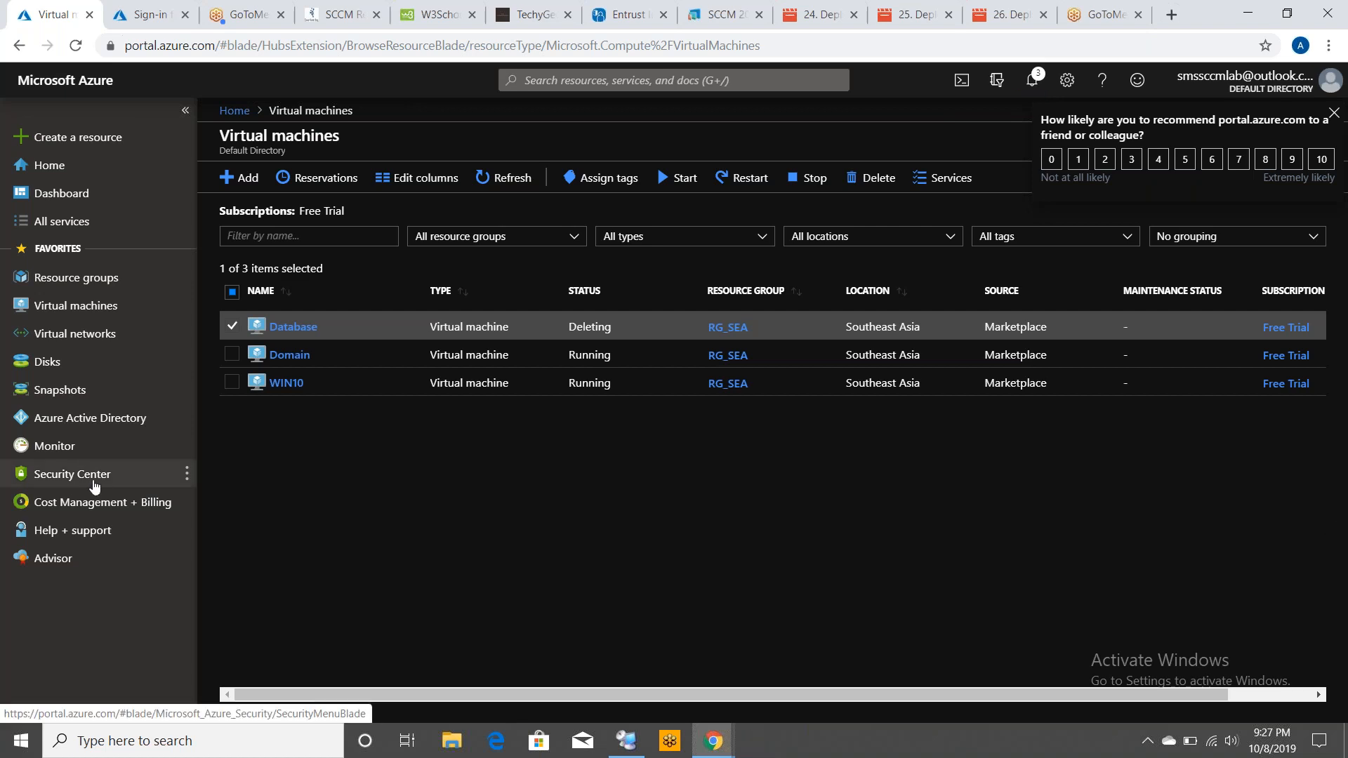
# Review the snapshots, disks, virtual networks and remaining virtual machines listed in the Azure portal
pyautogui.click(65, 394)
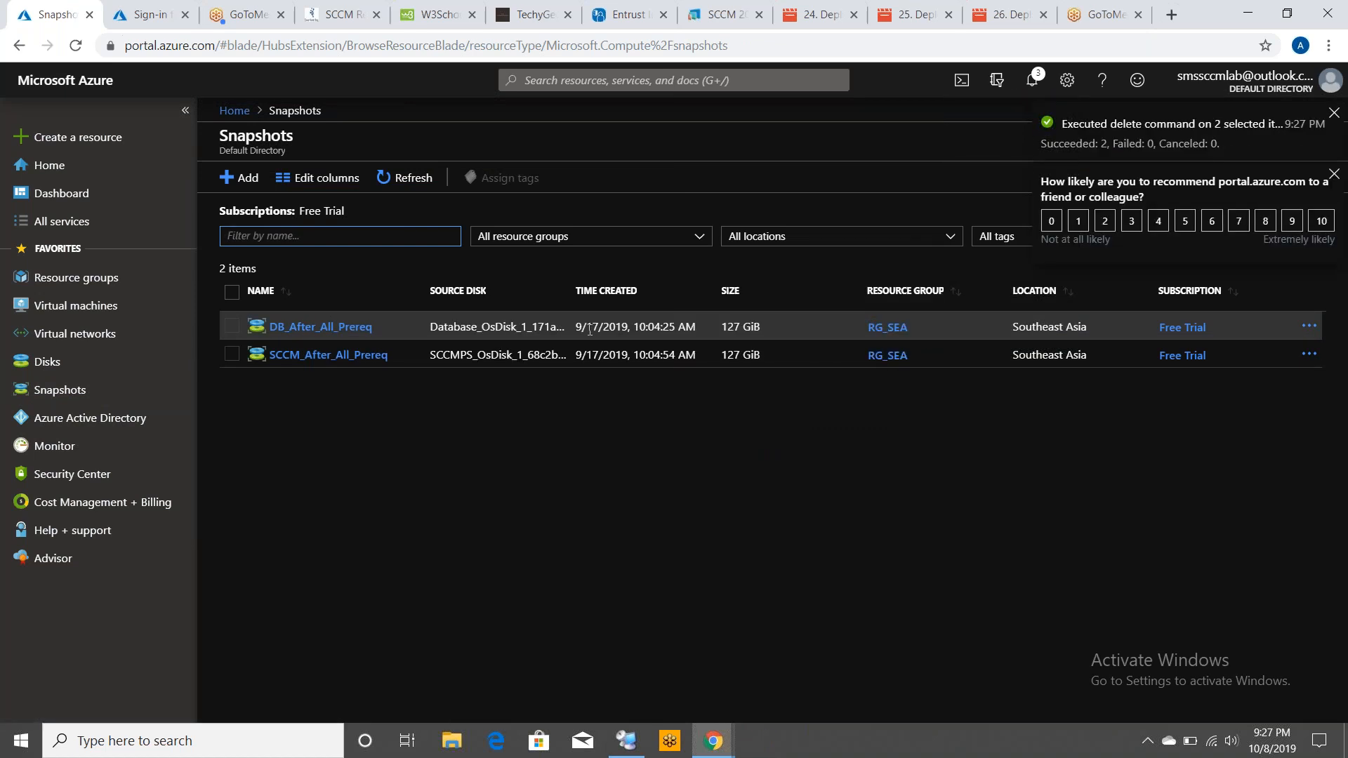
pyautogui.tripleClick(590, 328)
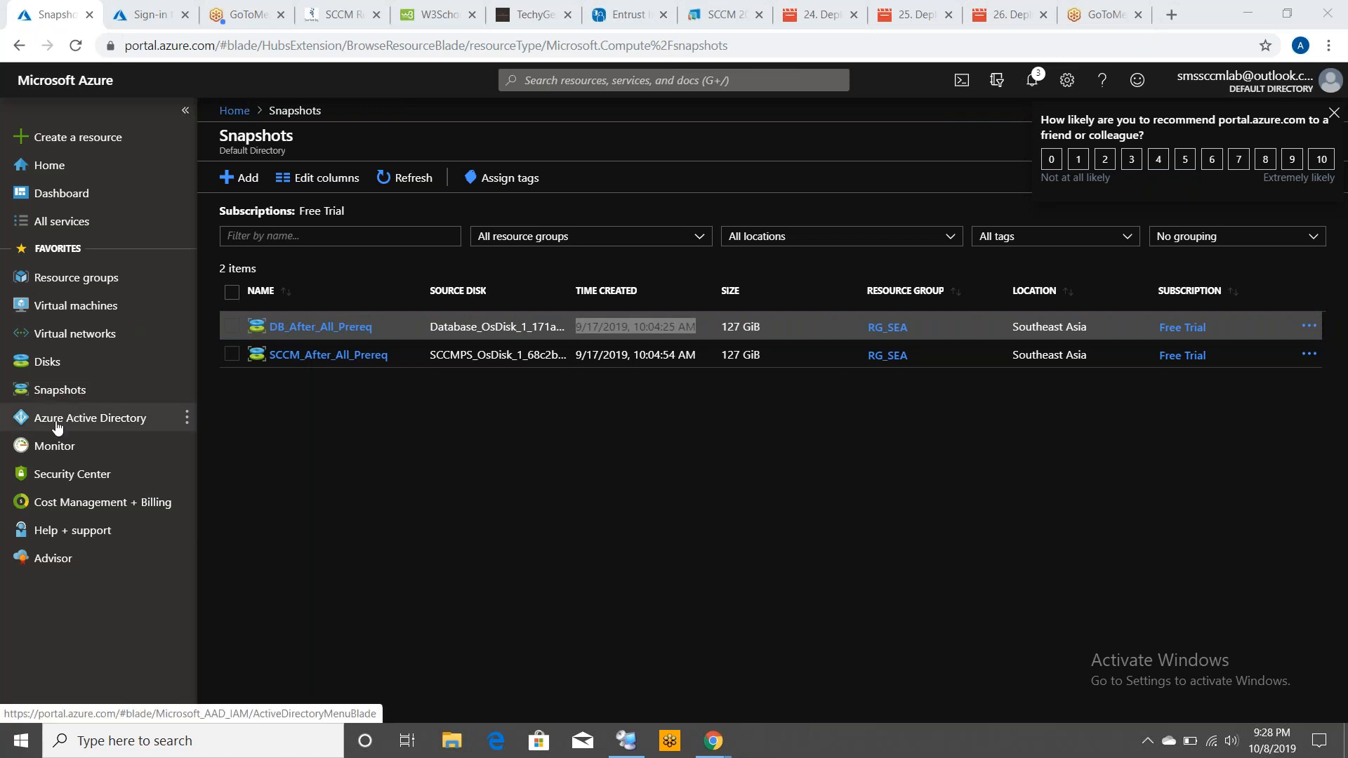
pyautogui.click(60, 371)
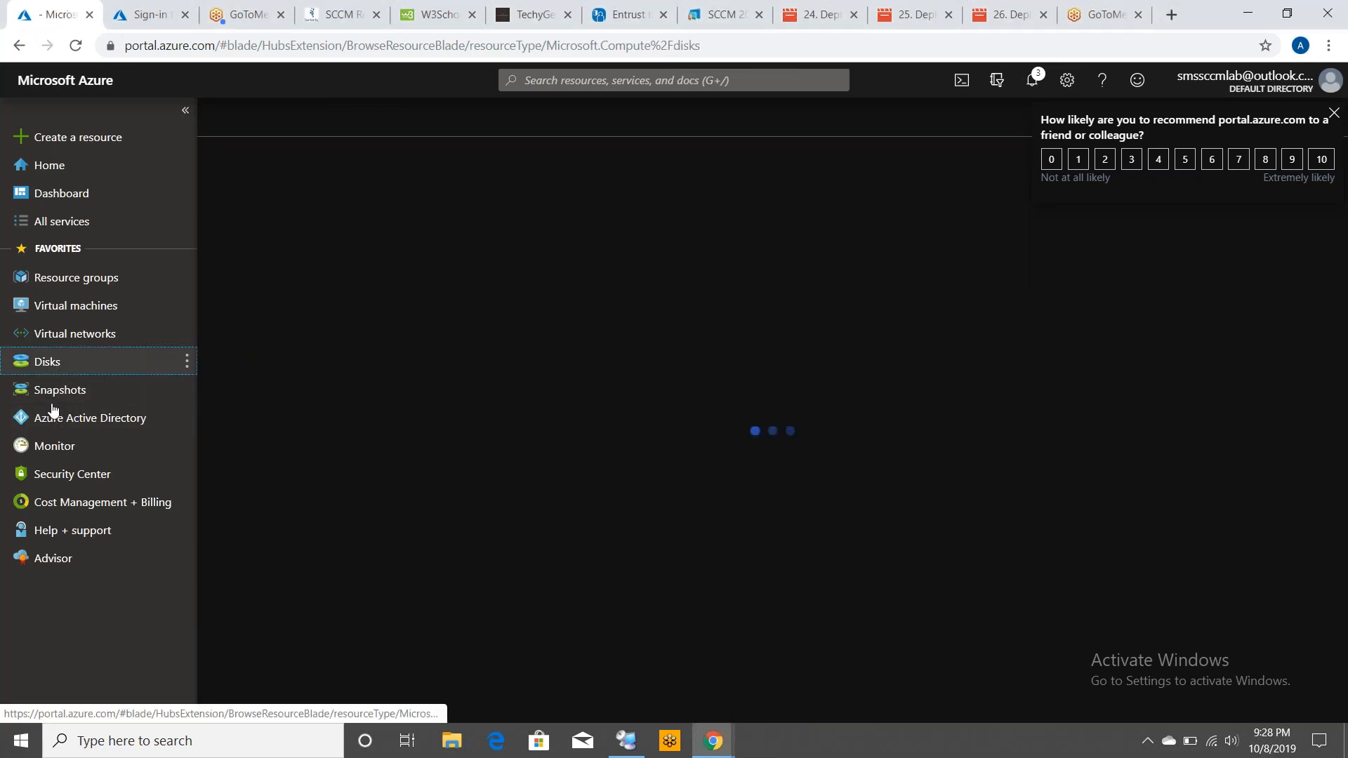
pyautogui.click(85, 335)
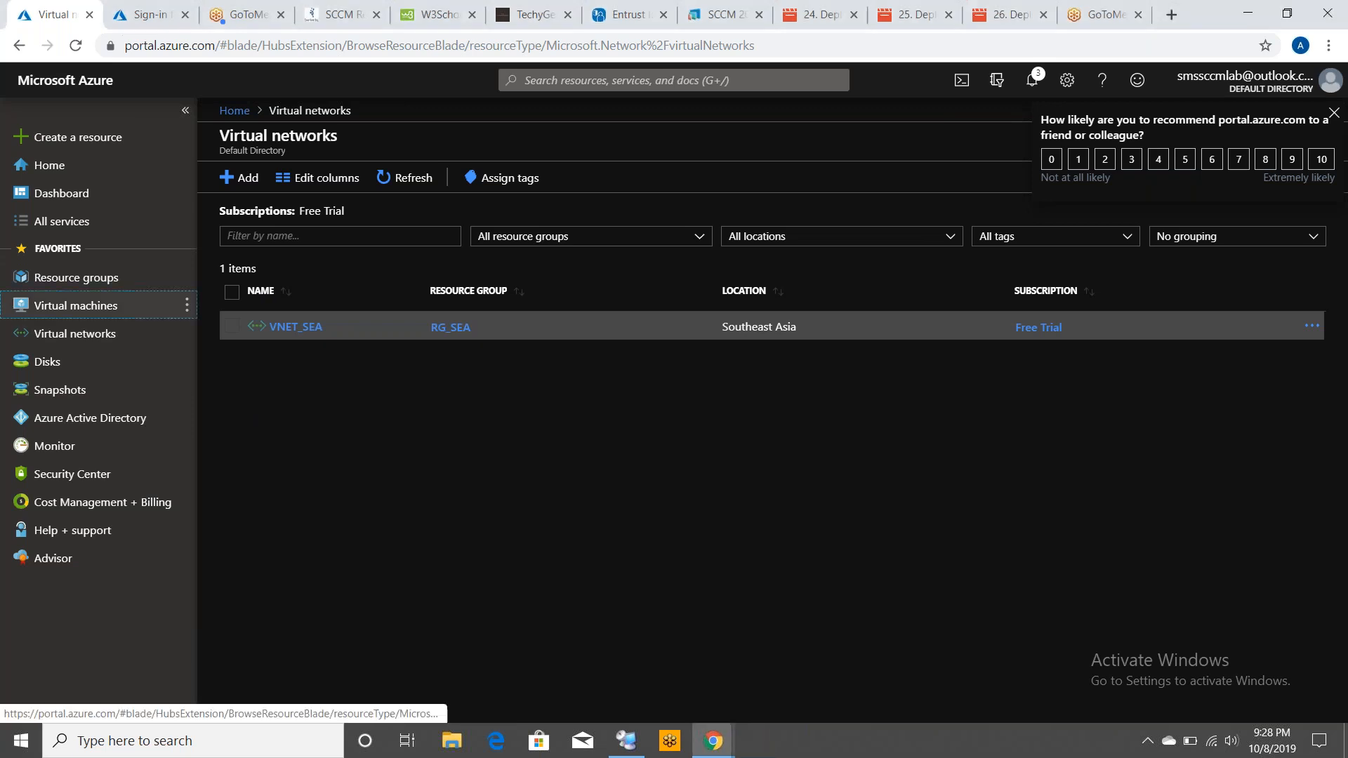
pyautogui.click(77, 305)
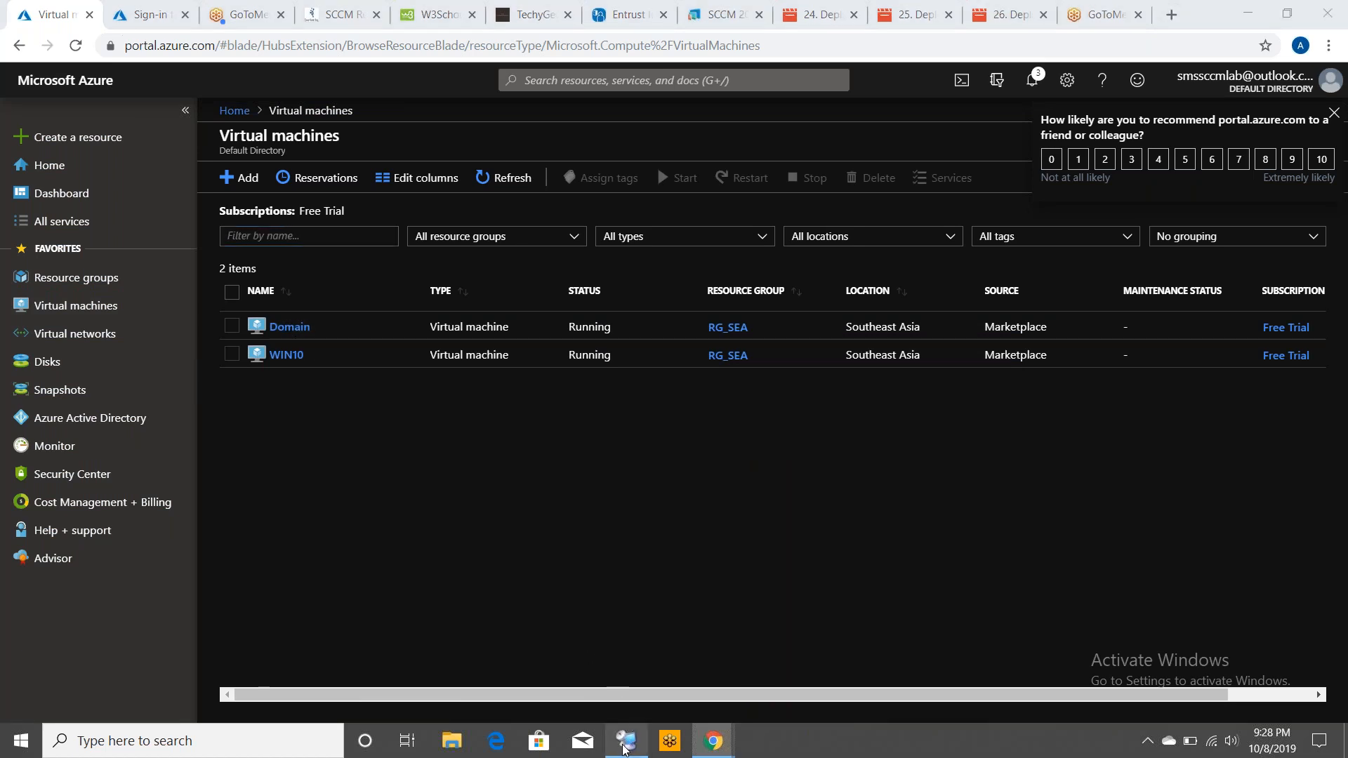
# Switch to Remote Desktop Connection Manager and check the connections to the DATABASE and SCCMPS servers
pyautogui.click(624, 746)
pyautogui.click(75, 65)
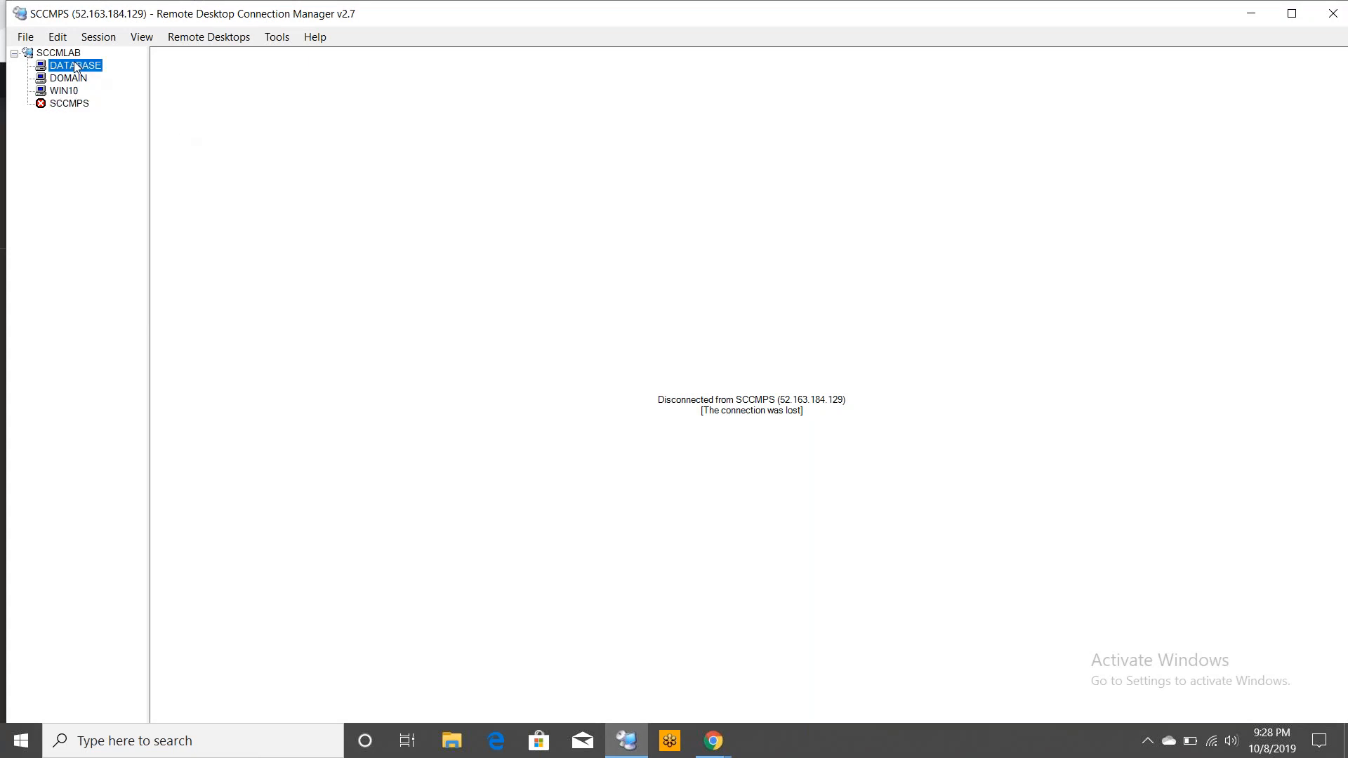
pyautogui.click(841, 465)
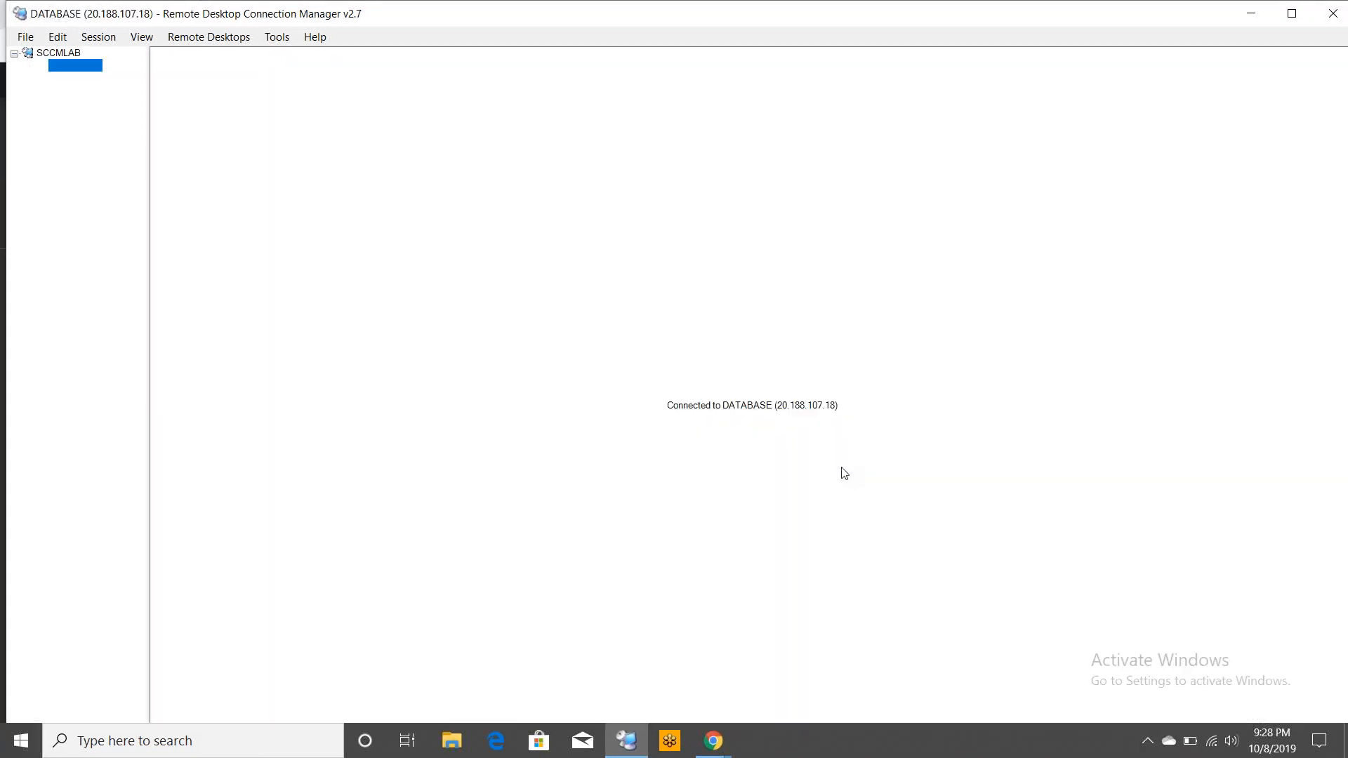
pyautogui.click(56, 104)
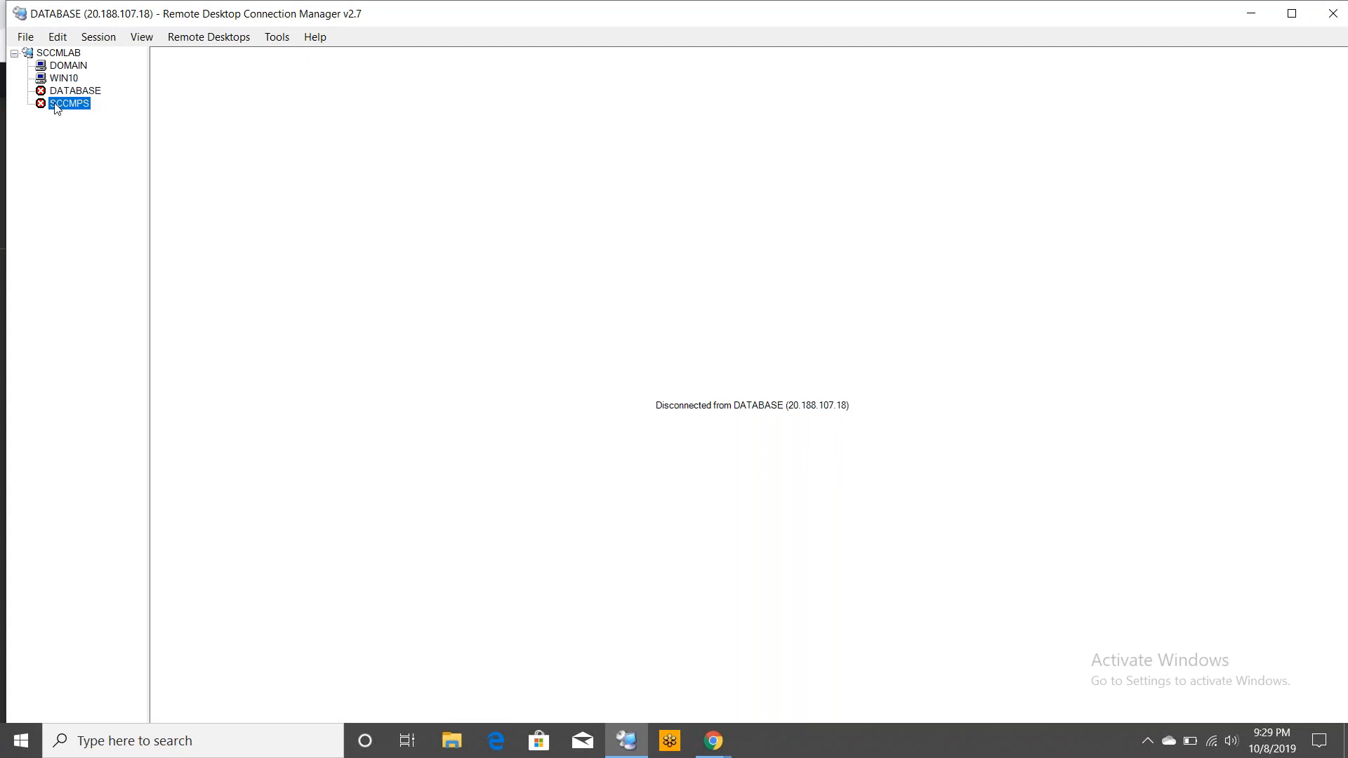
pyautogui.click(73, 91)
# Return to the Azure portal and start a new managed disk named Database in resource group RG_SEA
pyautogui.click(713, 741)
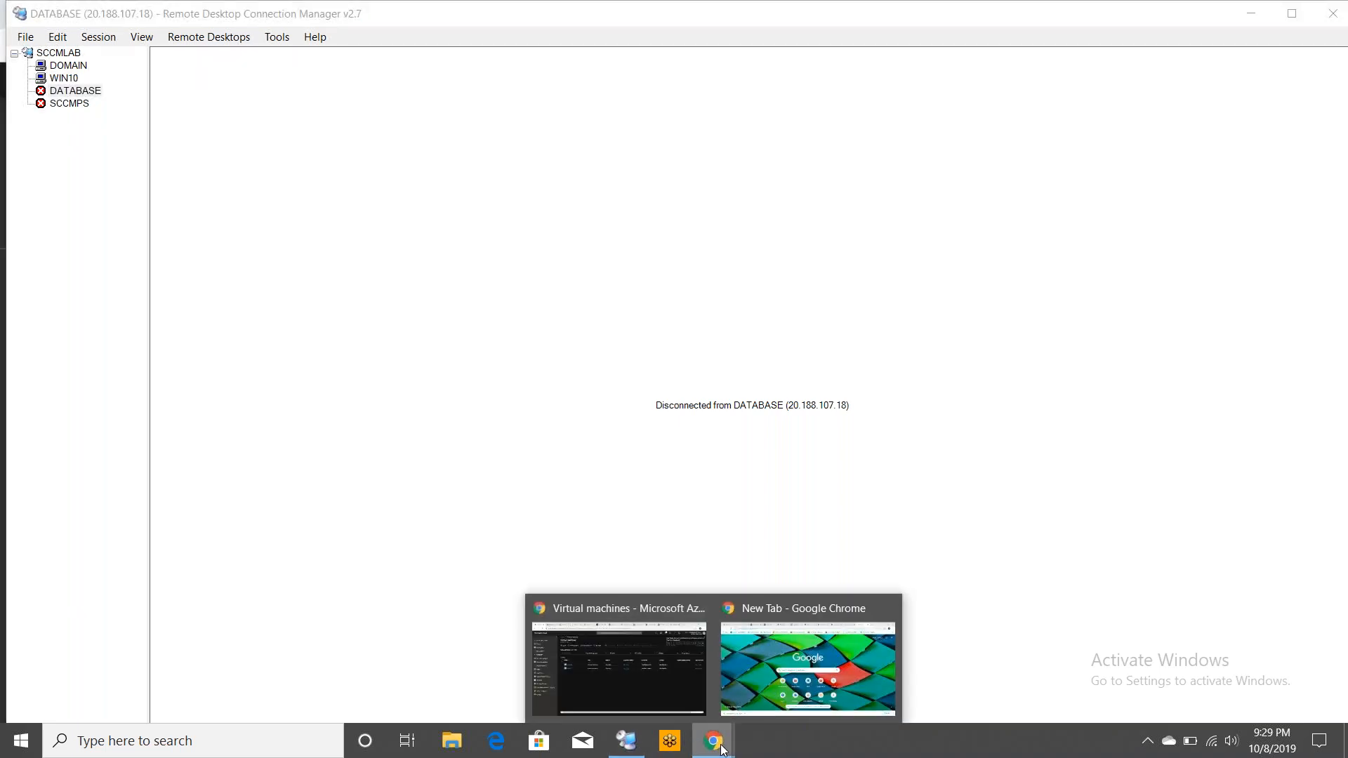
pyautogui.click(668, 688)
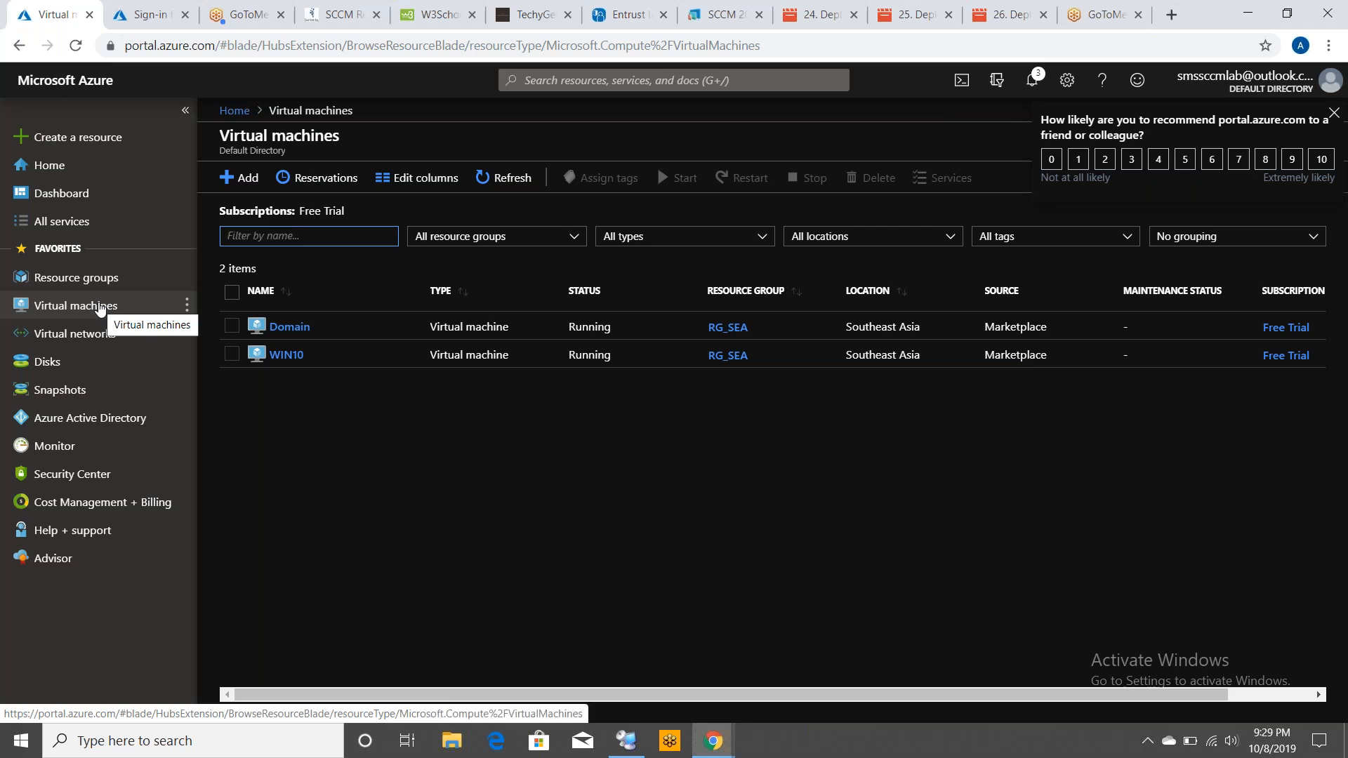
pyautogui.click(57, 367)
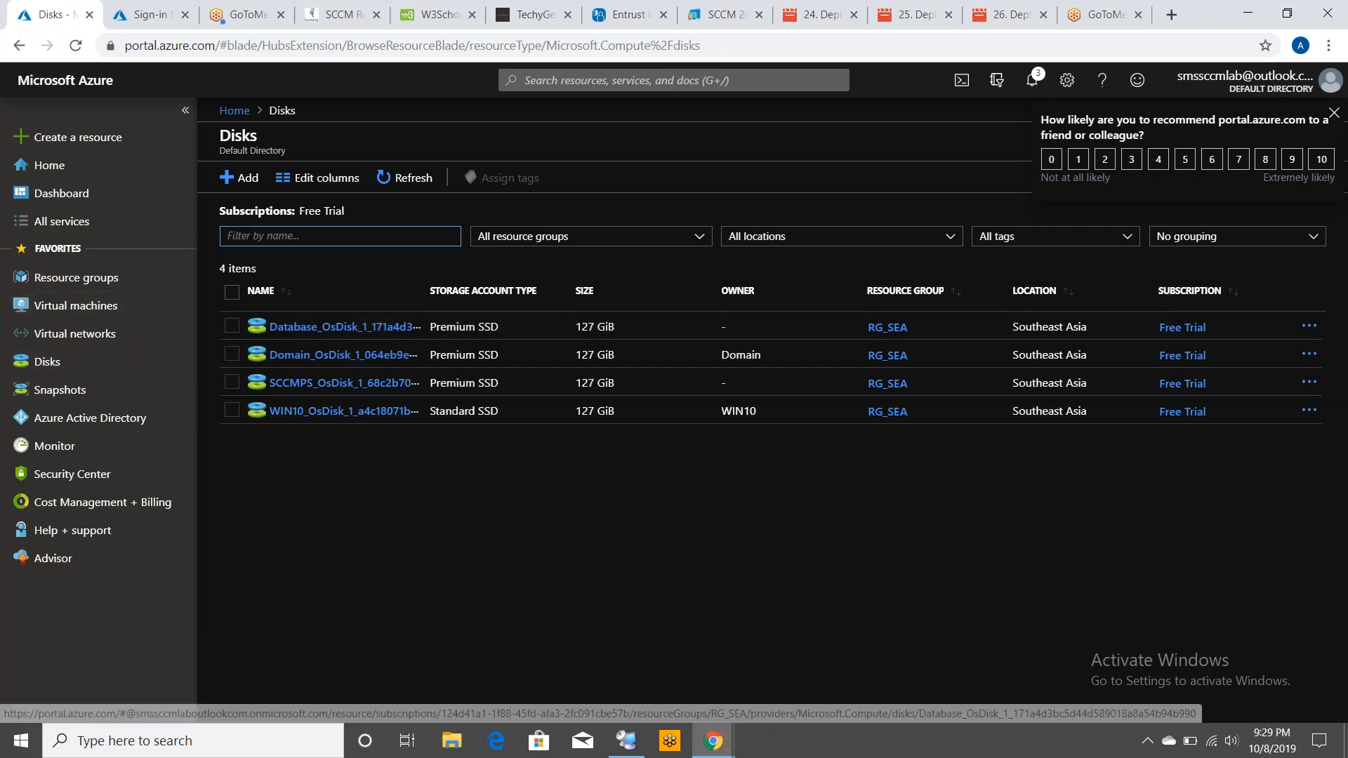
pyautogui.click(237, 177)
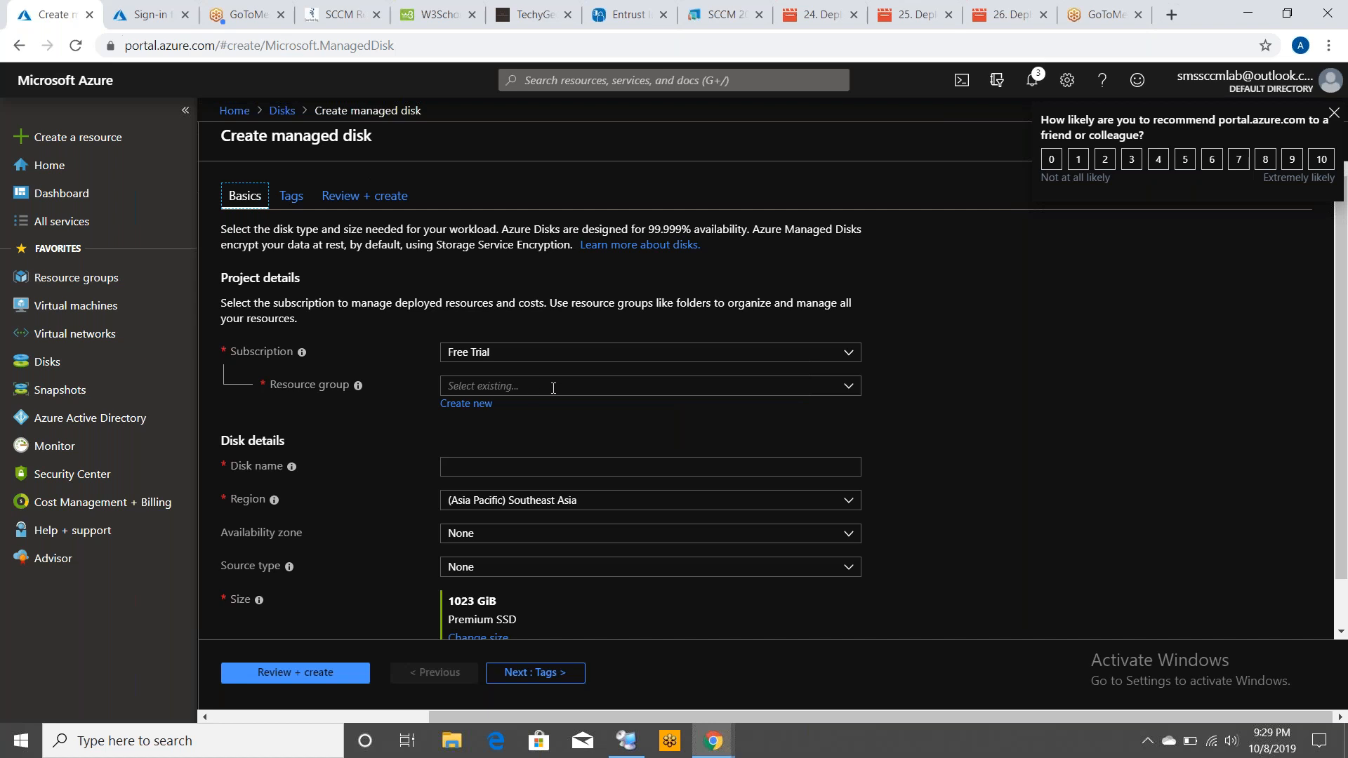
pyautogui.click(580, 386)
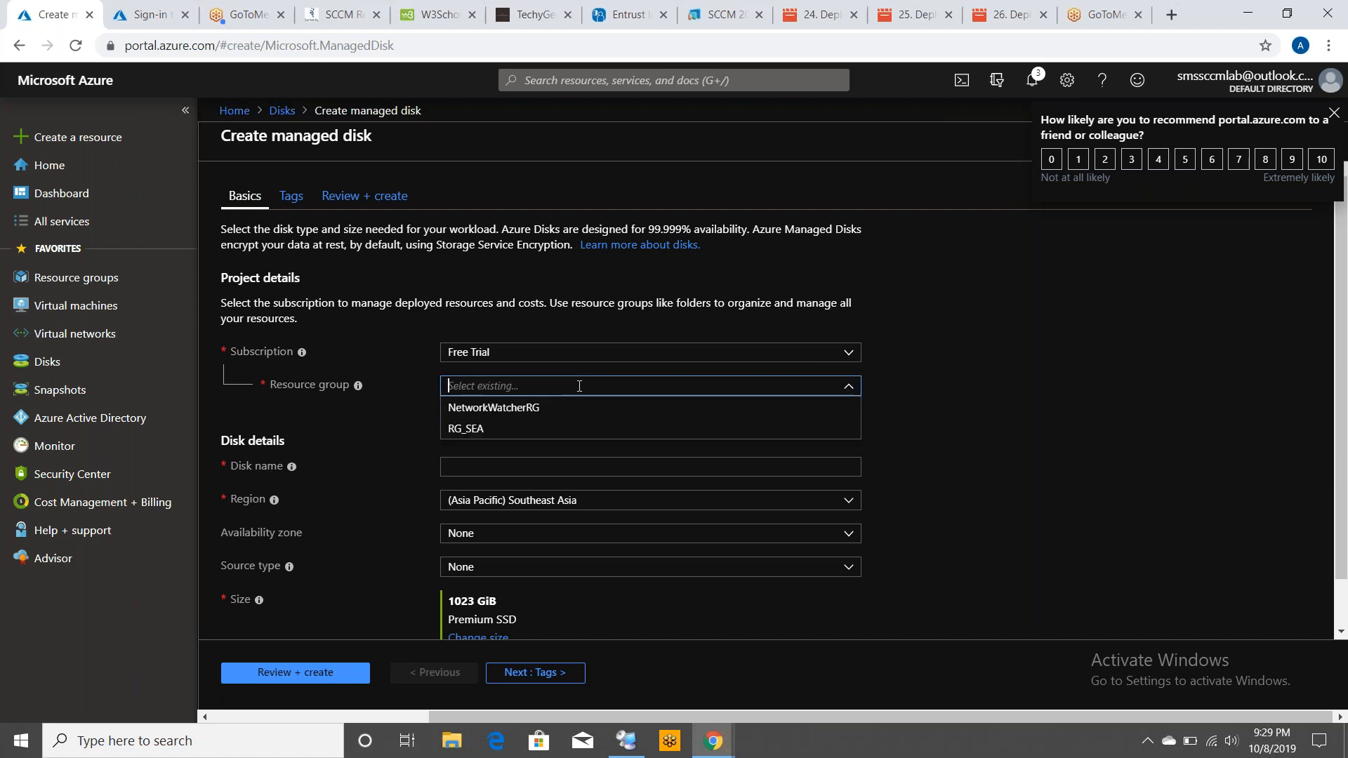
pyautogui.press('Down')
pyautogui.press('Down')
pyautogui.press('Return')
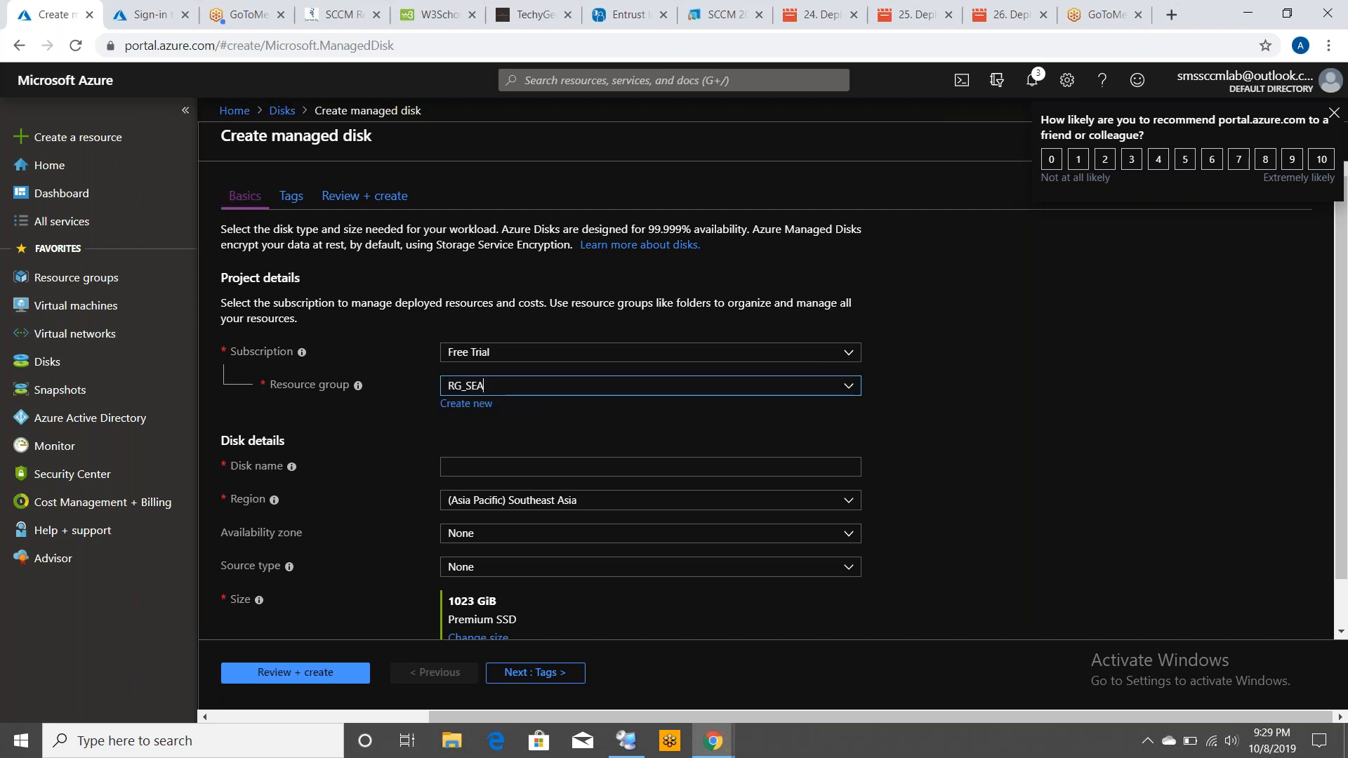
pyautogui.click(512, 463)
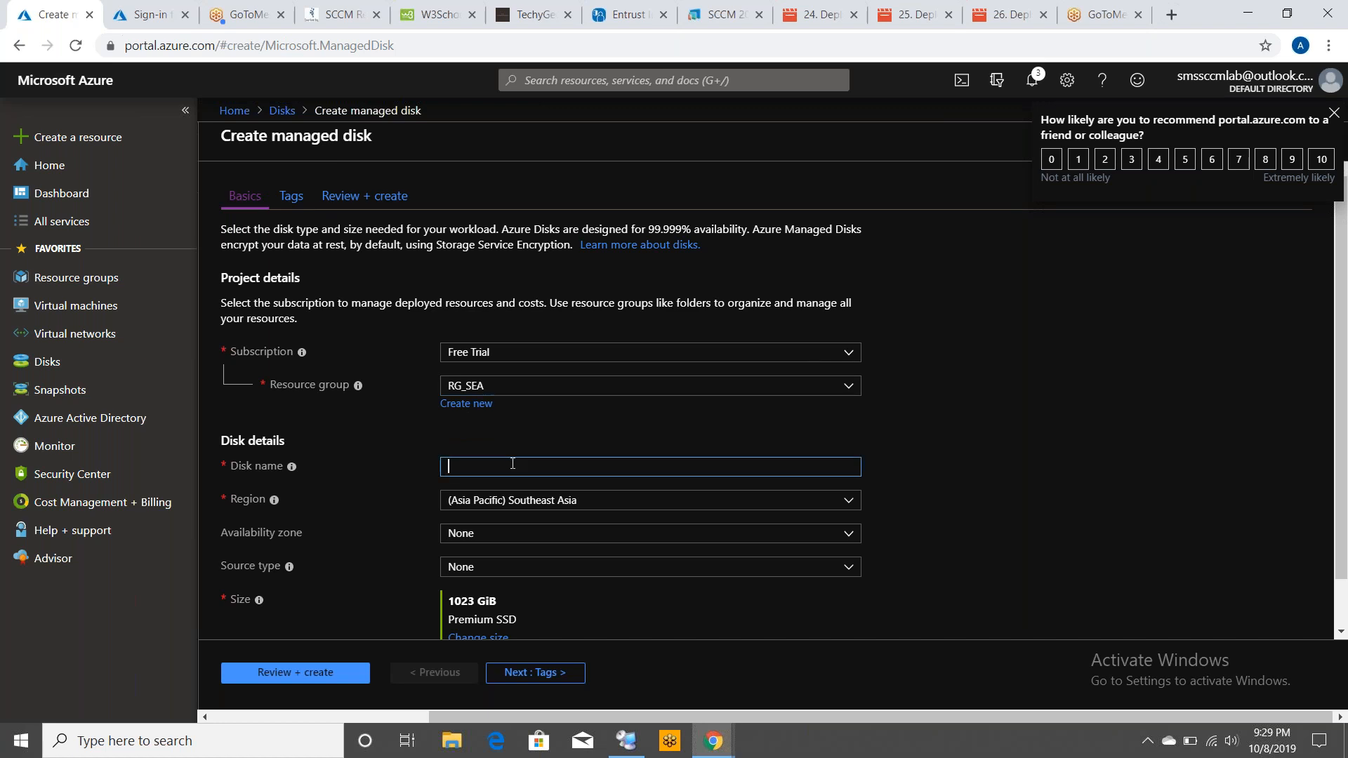
pyautogui.write('Database')
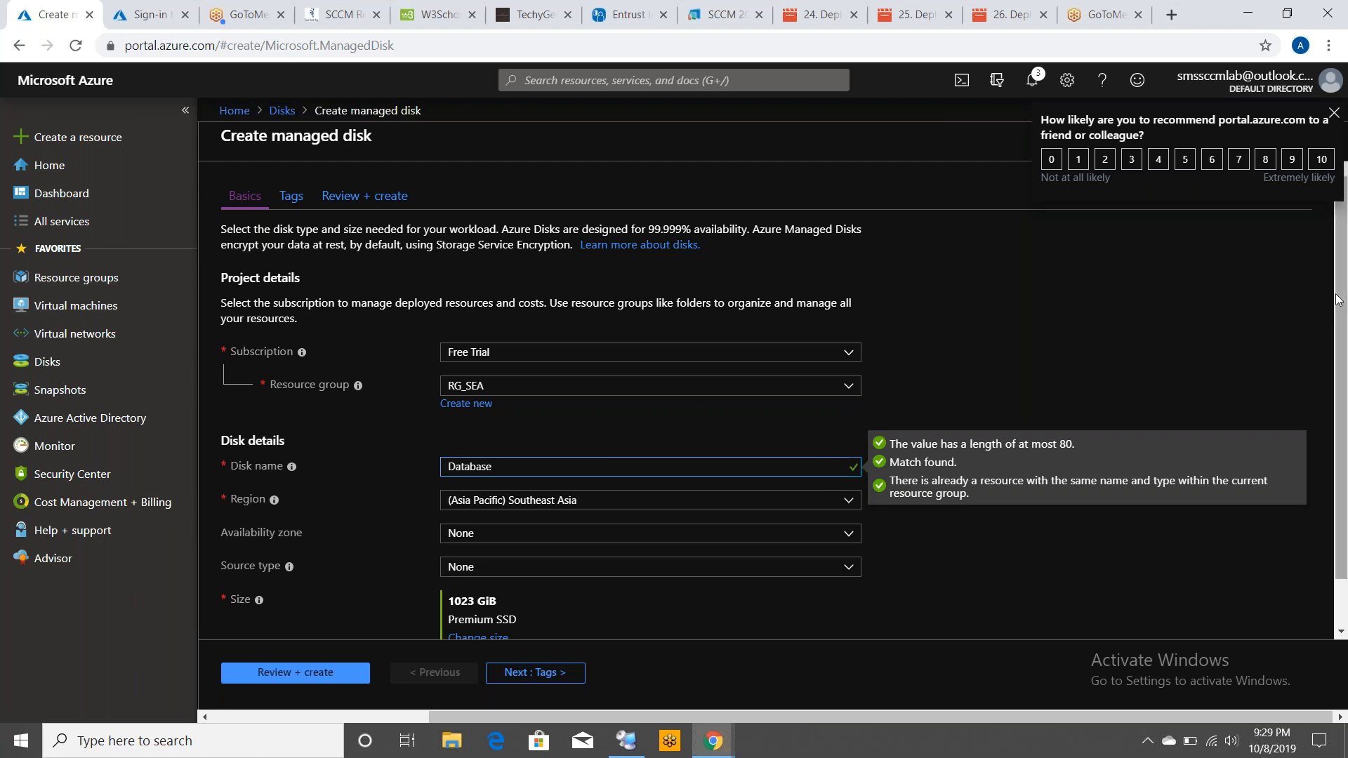
# Set the disk's source type to Snapshot with source snapshot DB_After_All_Prereq
pyautogui.click(1334, 113)
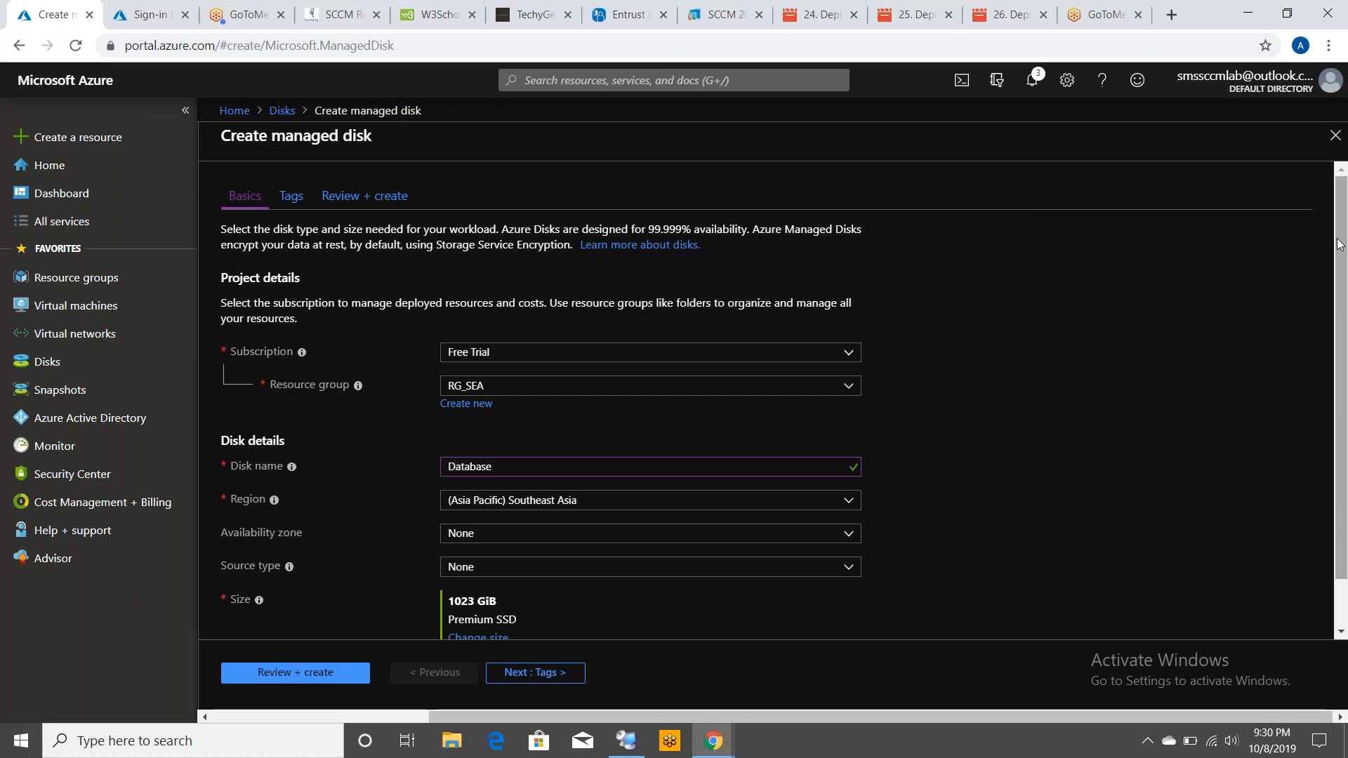
pyautogui.moveTo(1340, 242); pyautogui.dragTo(1346, 421)
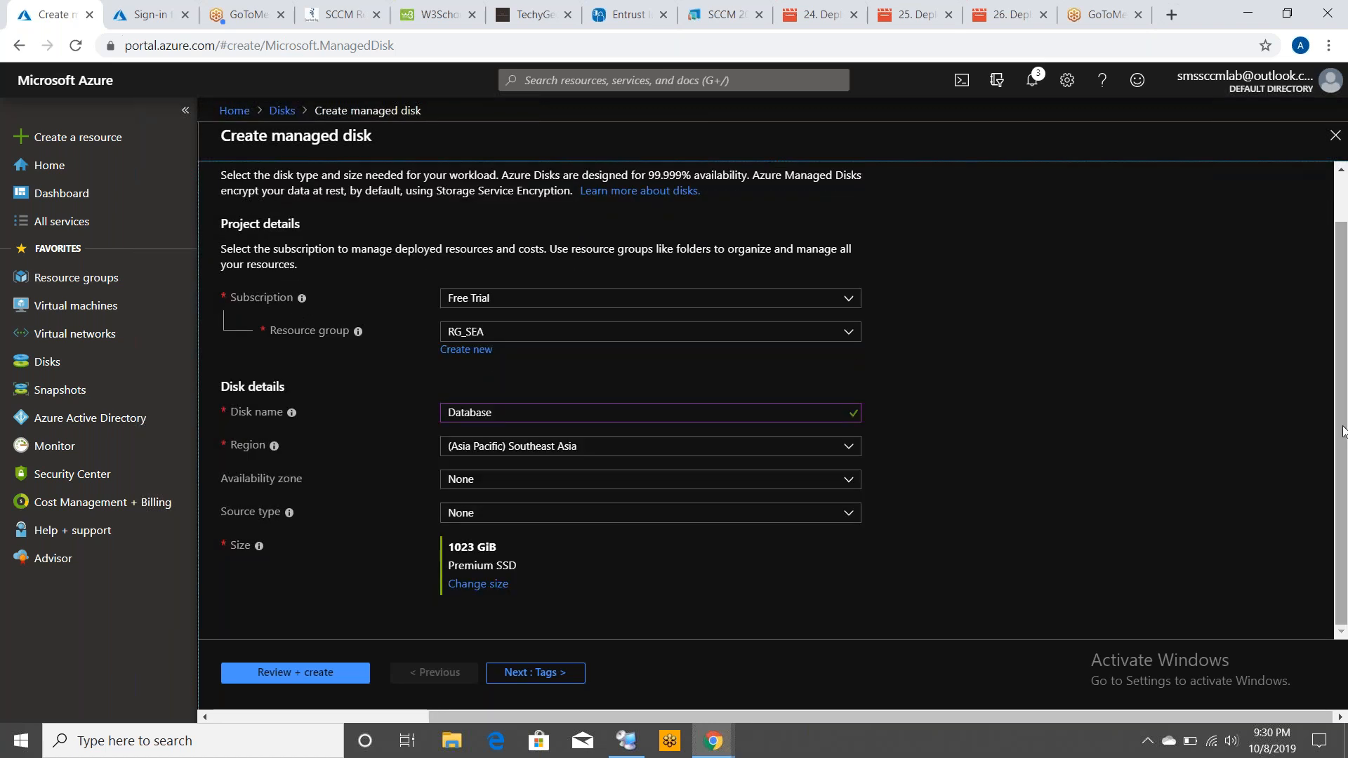
pyautogui.click(482, 519)
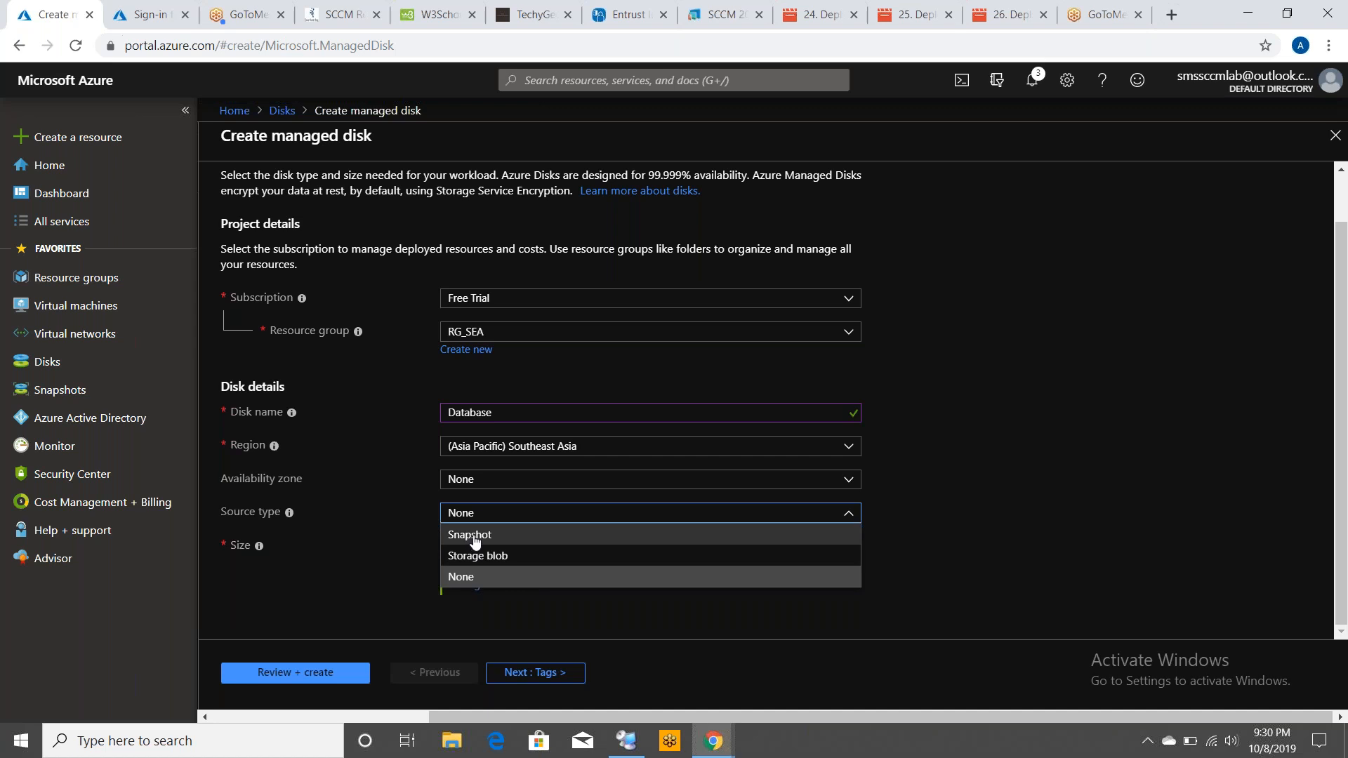
pyautogui.click(471, 537)
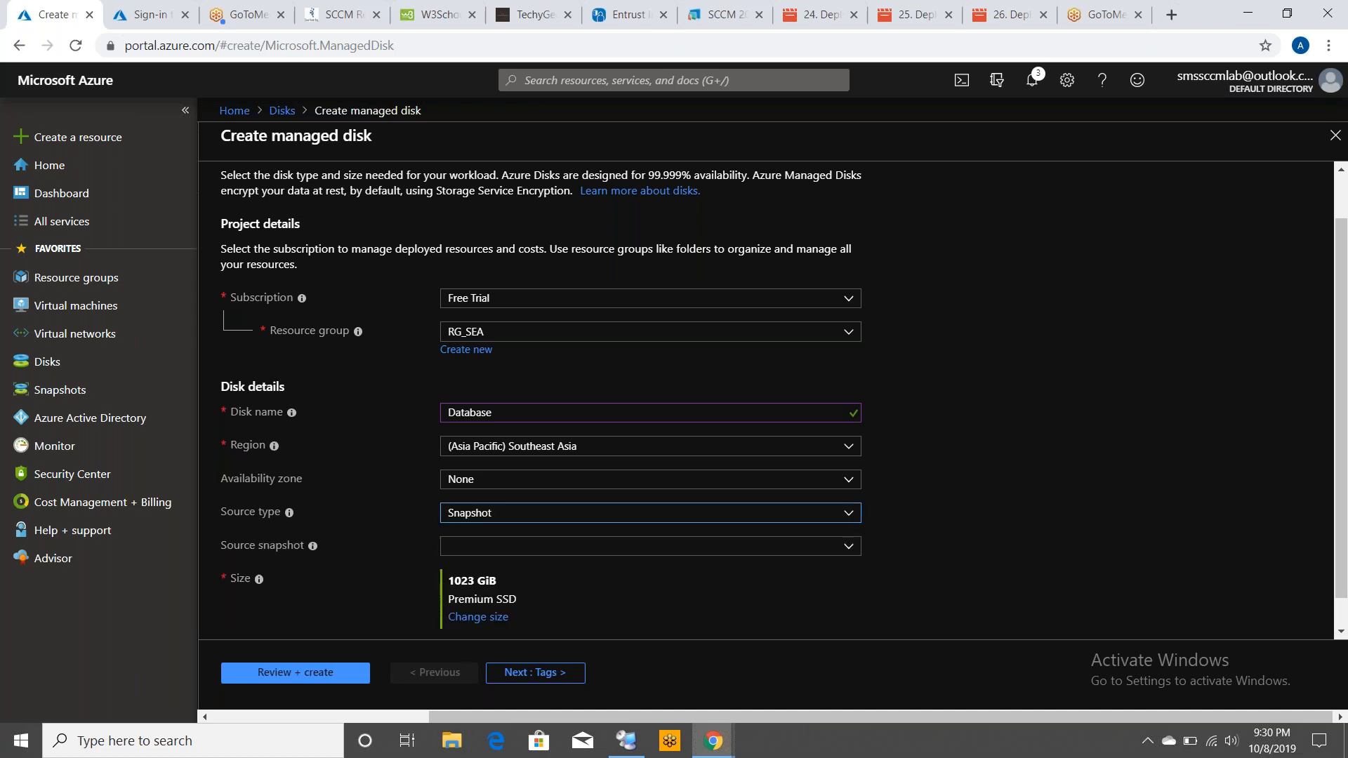
pyautogui.click(465, 549)
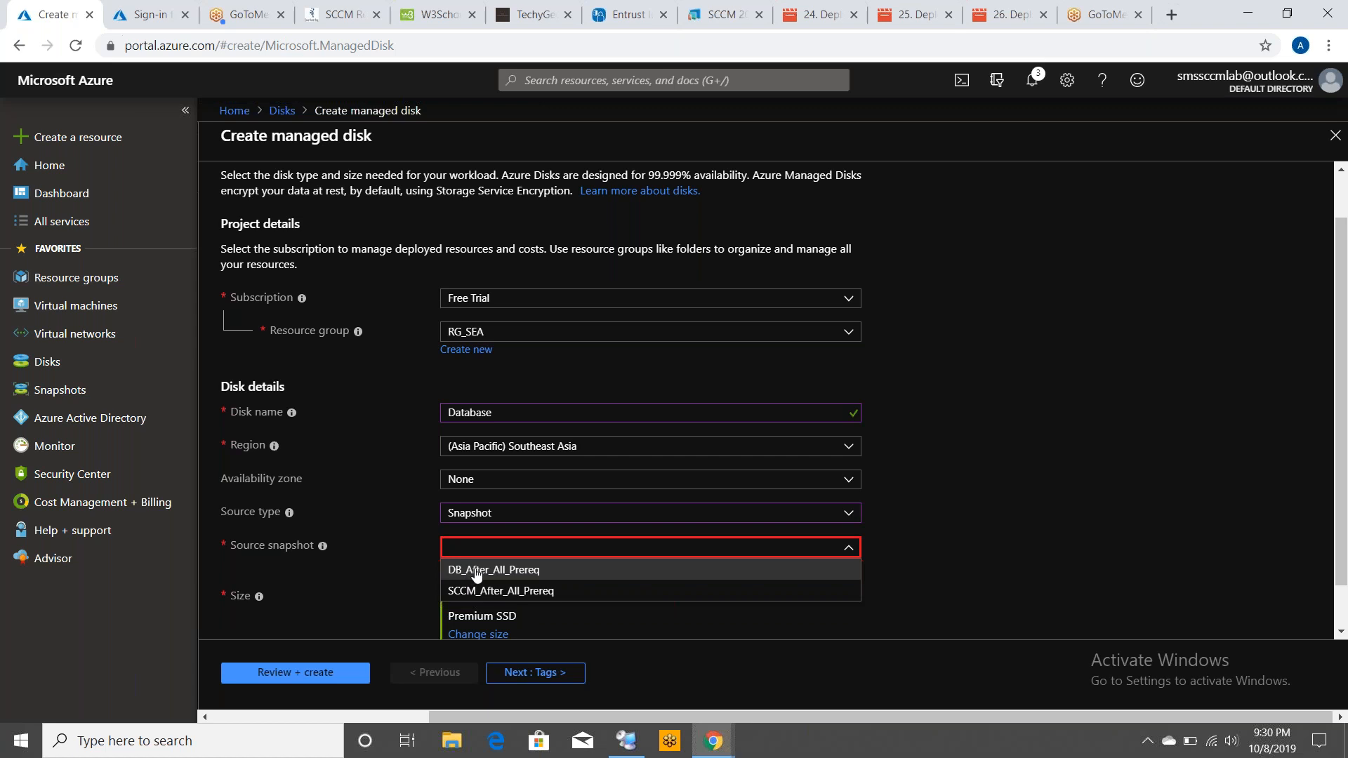
pyautogui.click(477, 571)
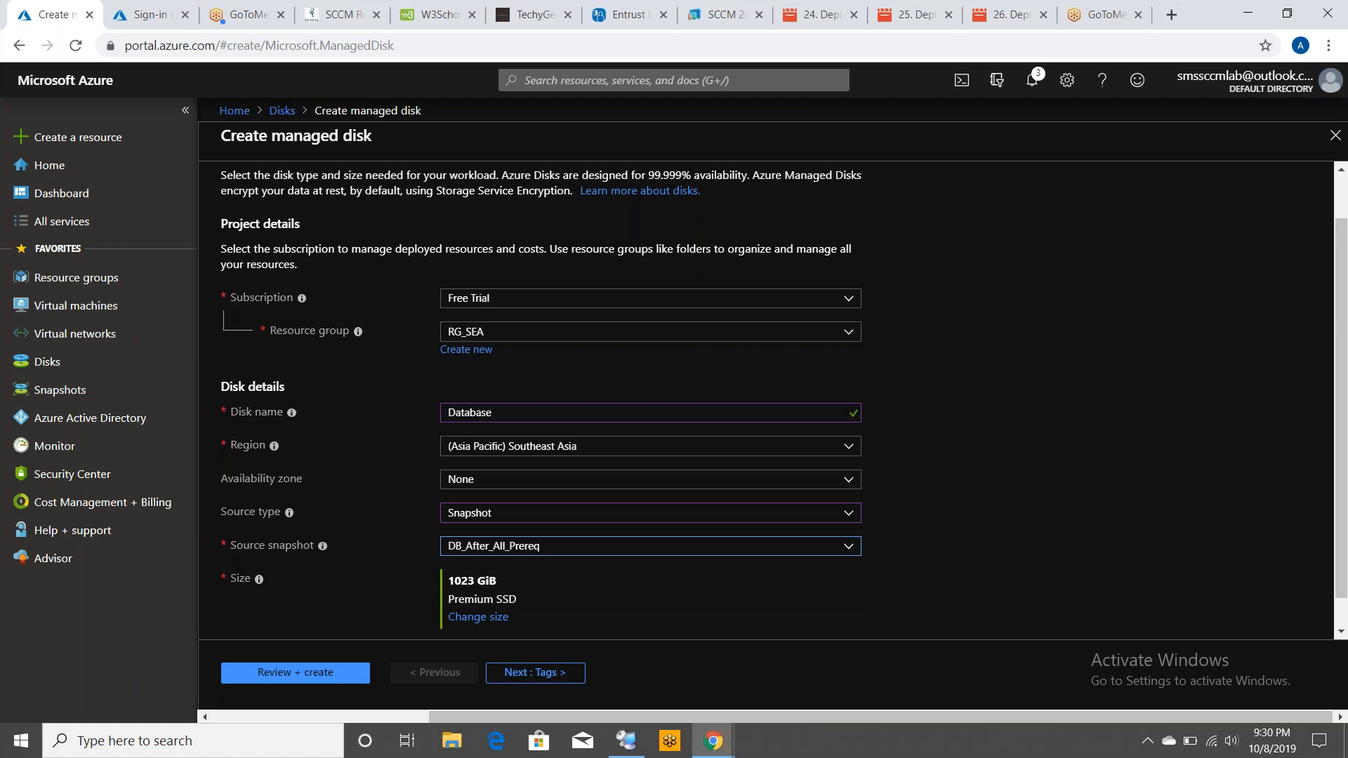
# Review and create the Database managed disk
pyautogui.click(311, 675)
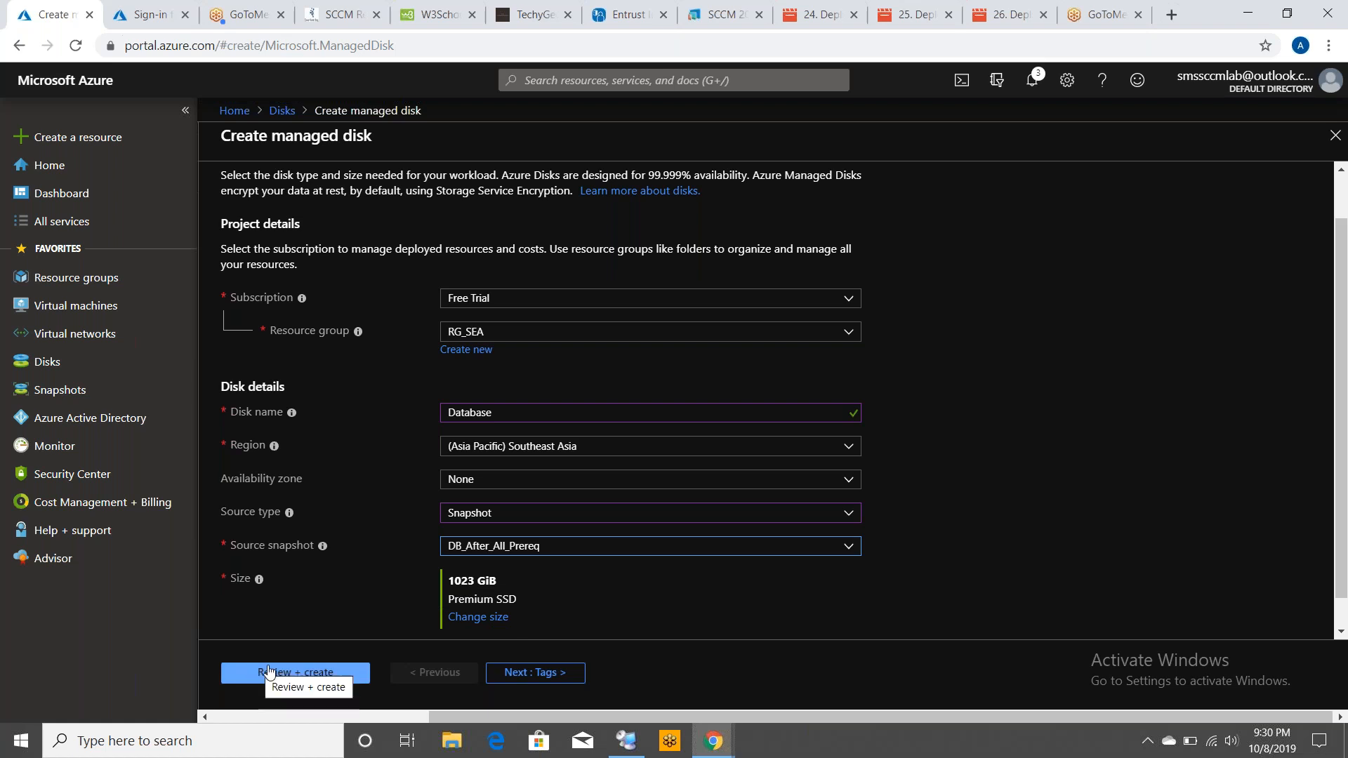
pyautogui.click(312, 675)
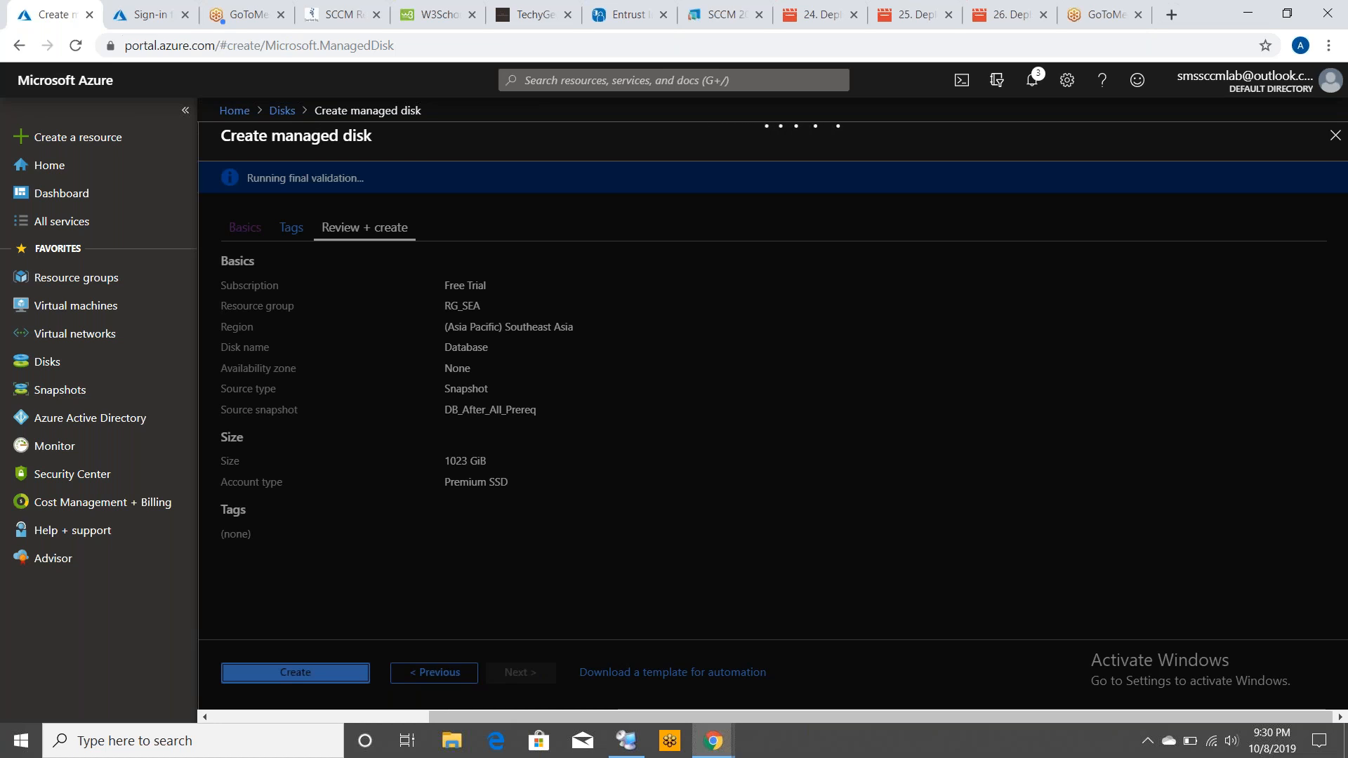
pyautogui.click(312, 673)
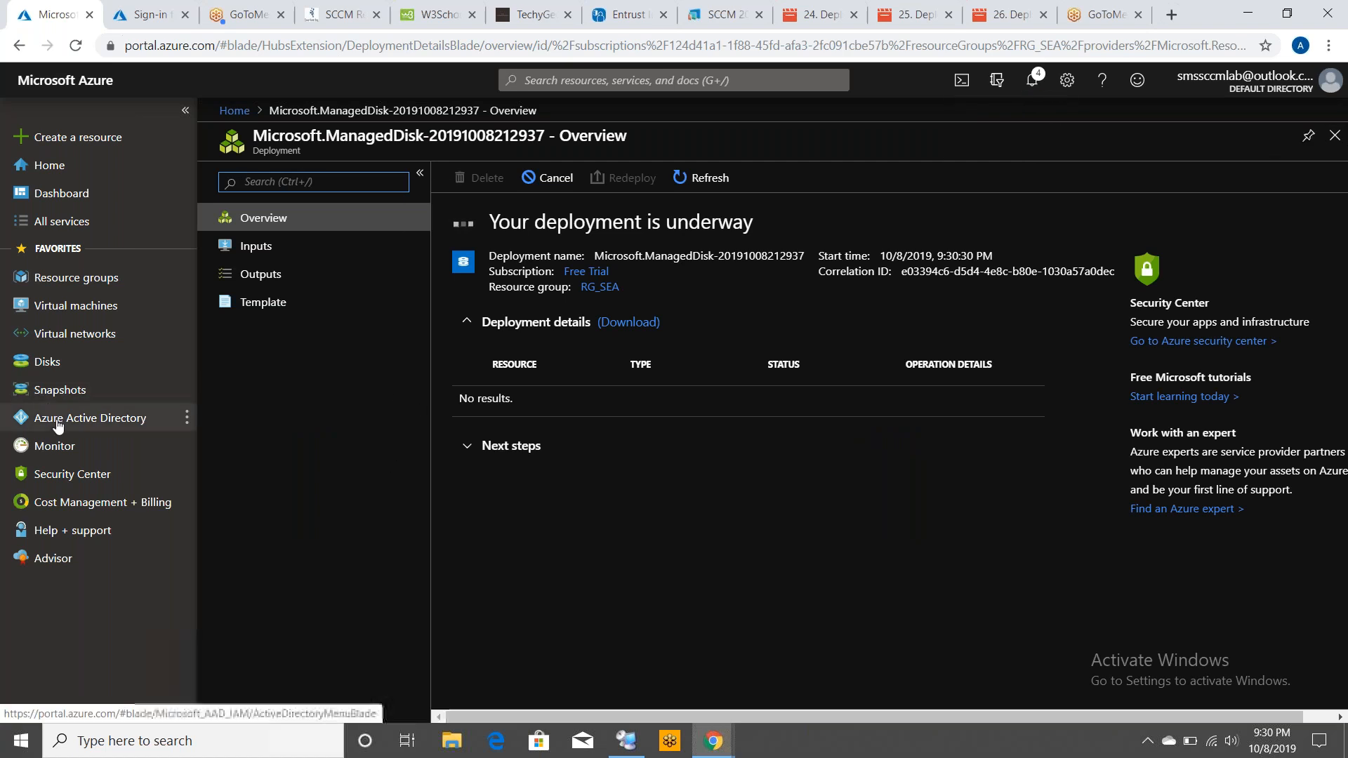
# Start a new managed disk named SCCM in resource group RG_SEA
pyautogui.click(76, 363)
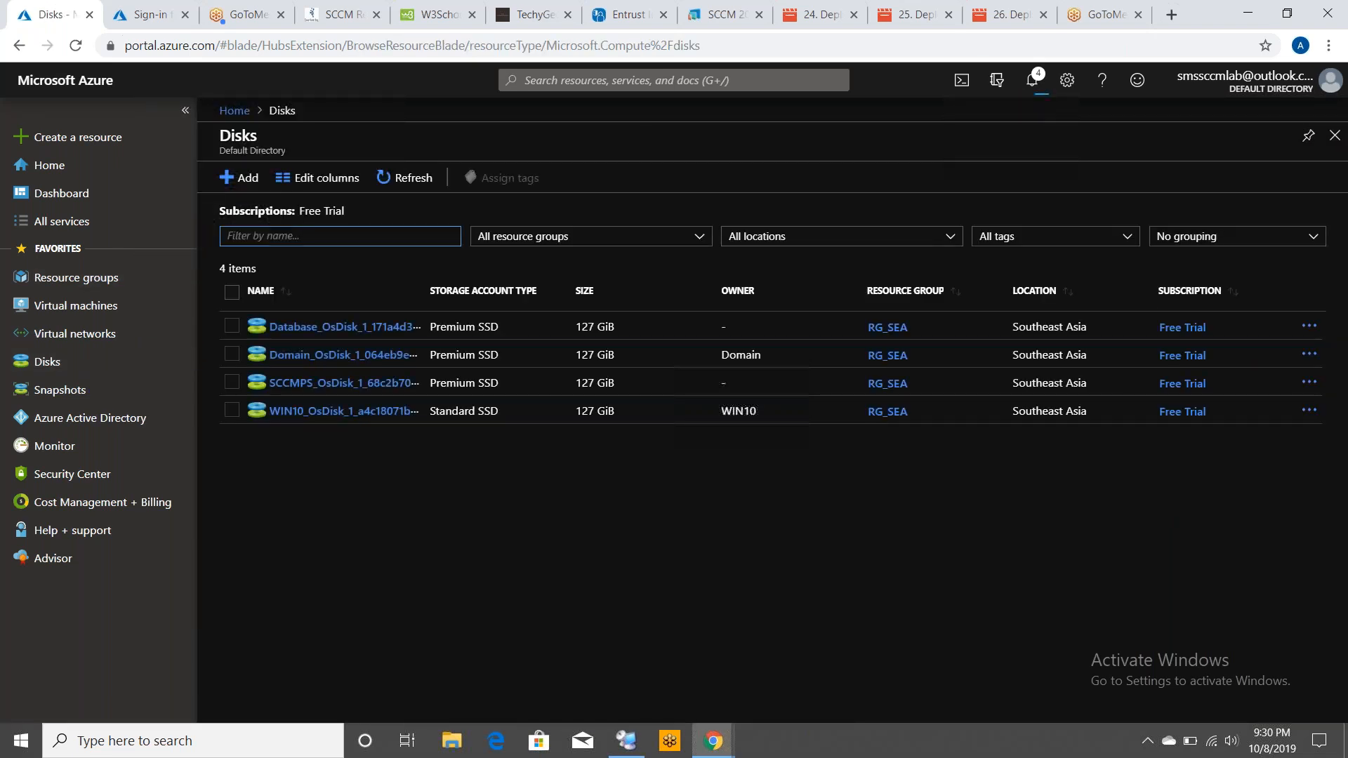
pyautogui.click(236, 178)
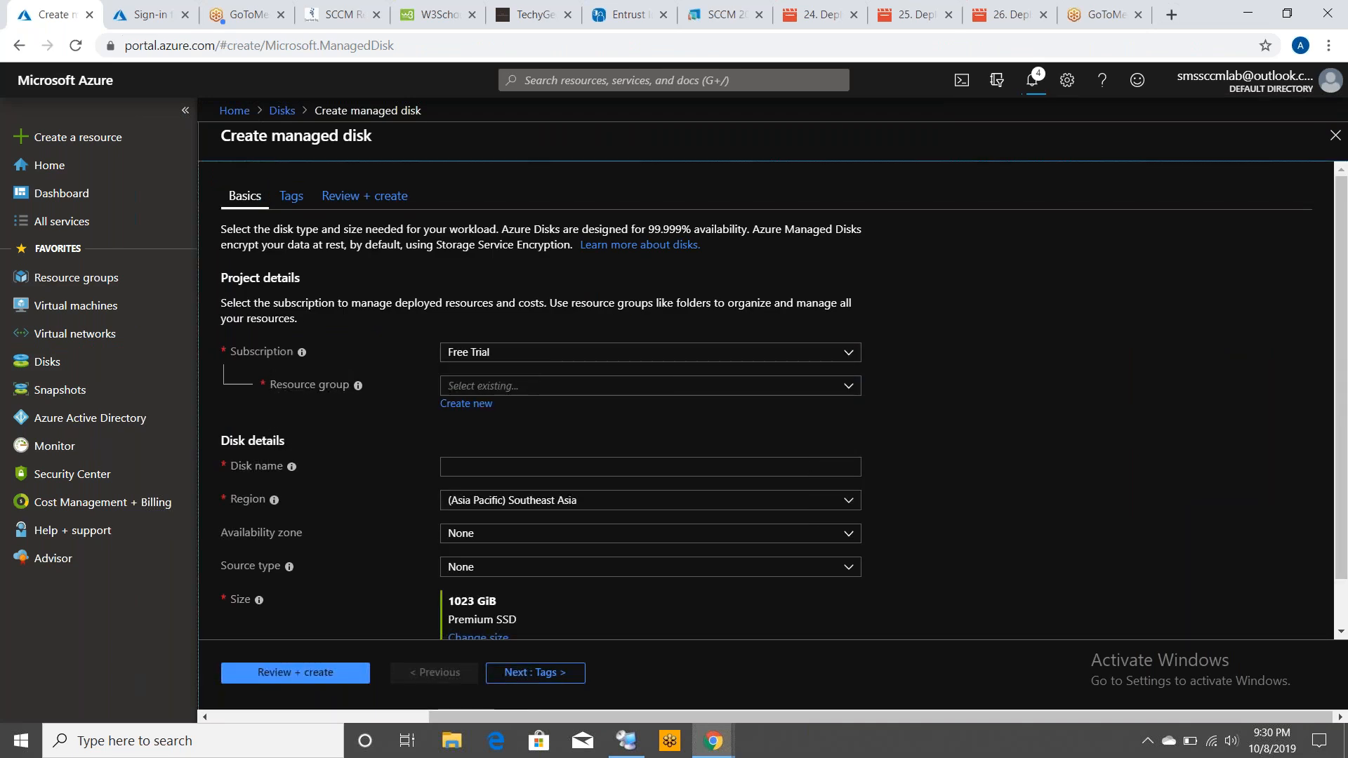
pyautogui.click(535, 385)
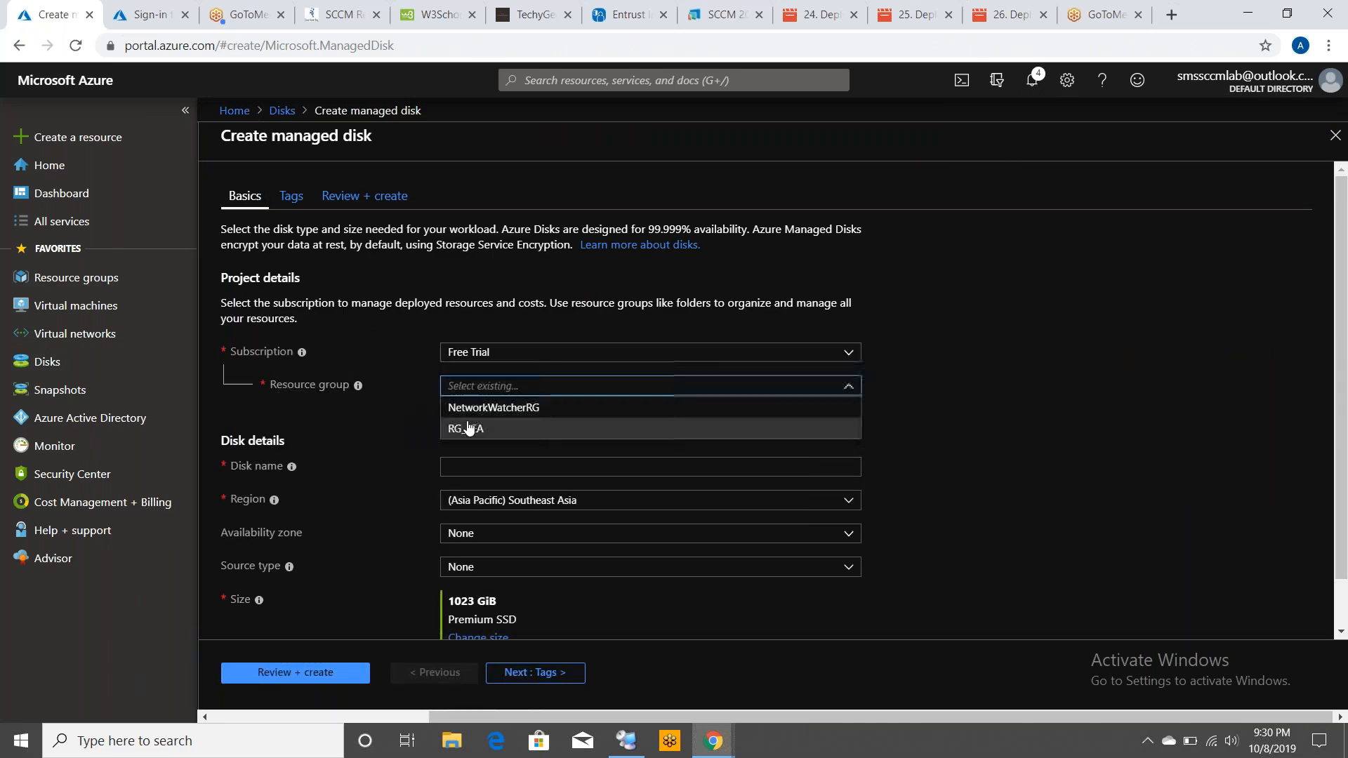
pyautogui.click(467, 429)
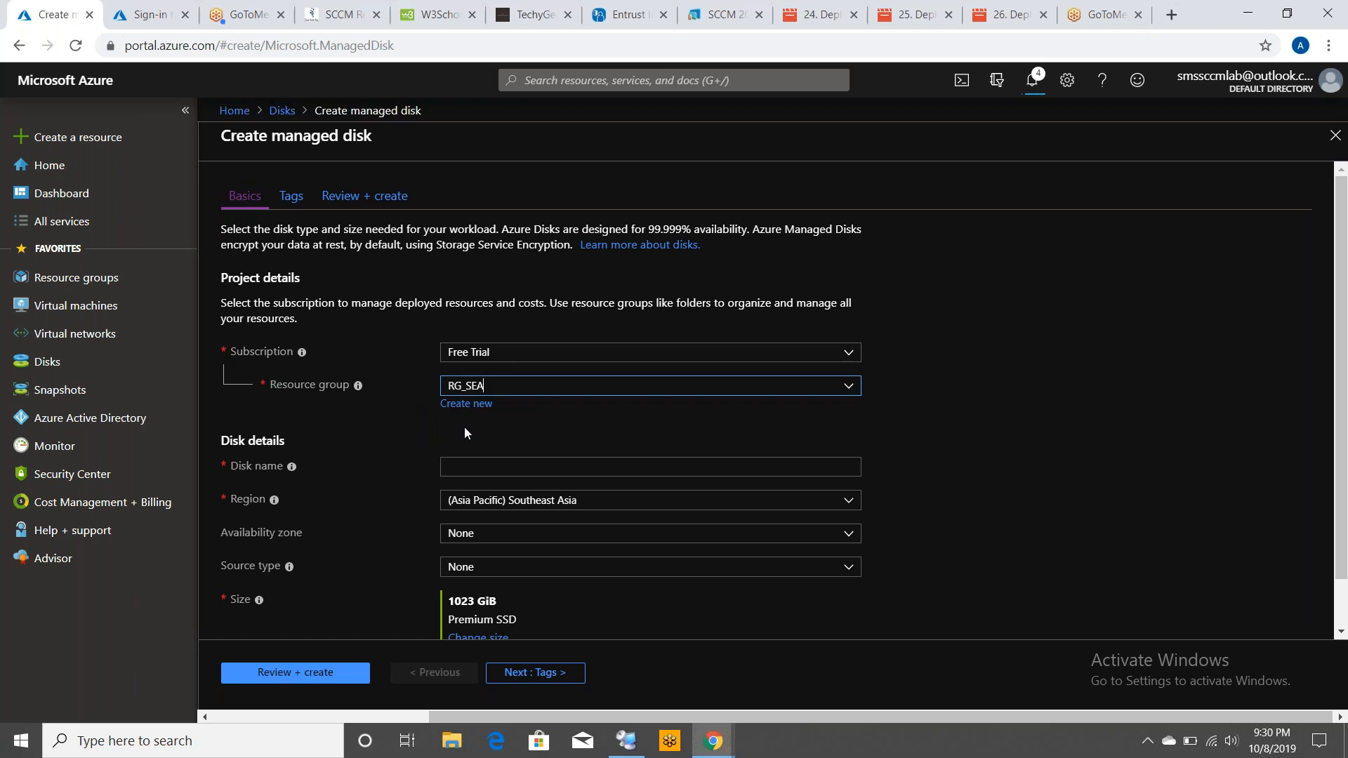
pyautogui.click(471, 464)
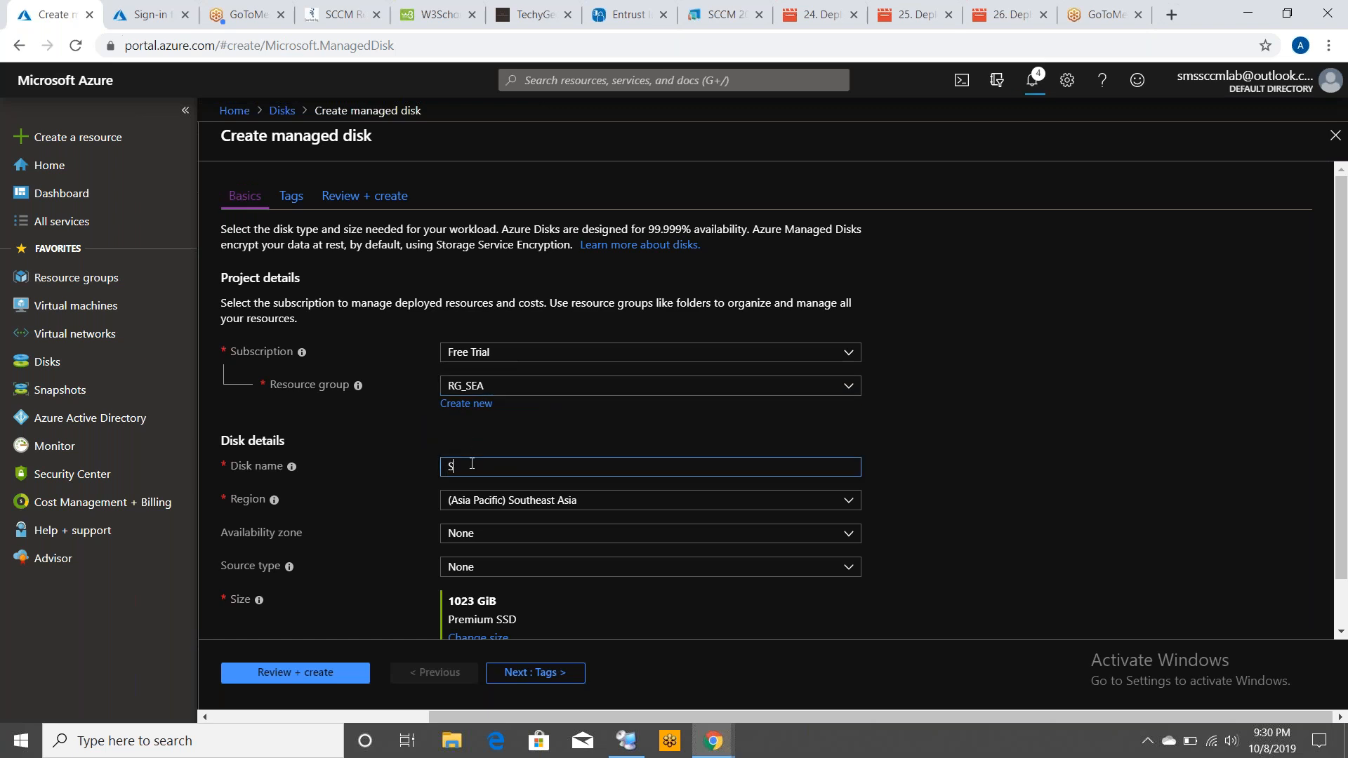
pyautogui.write('SCCM')
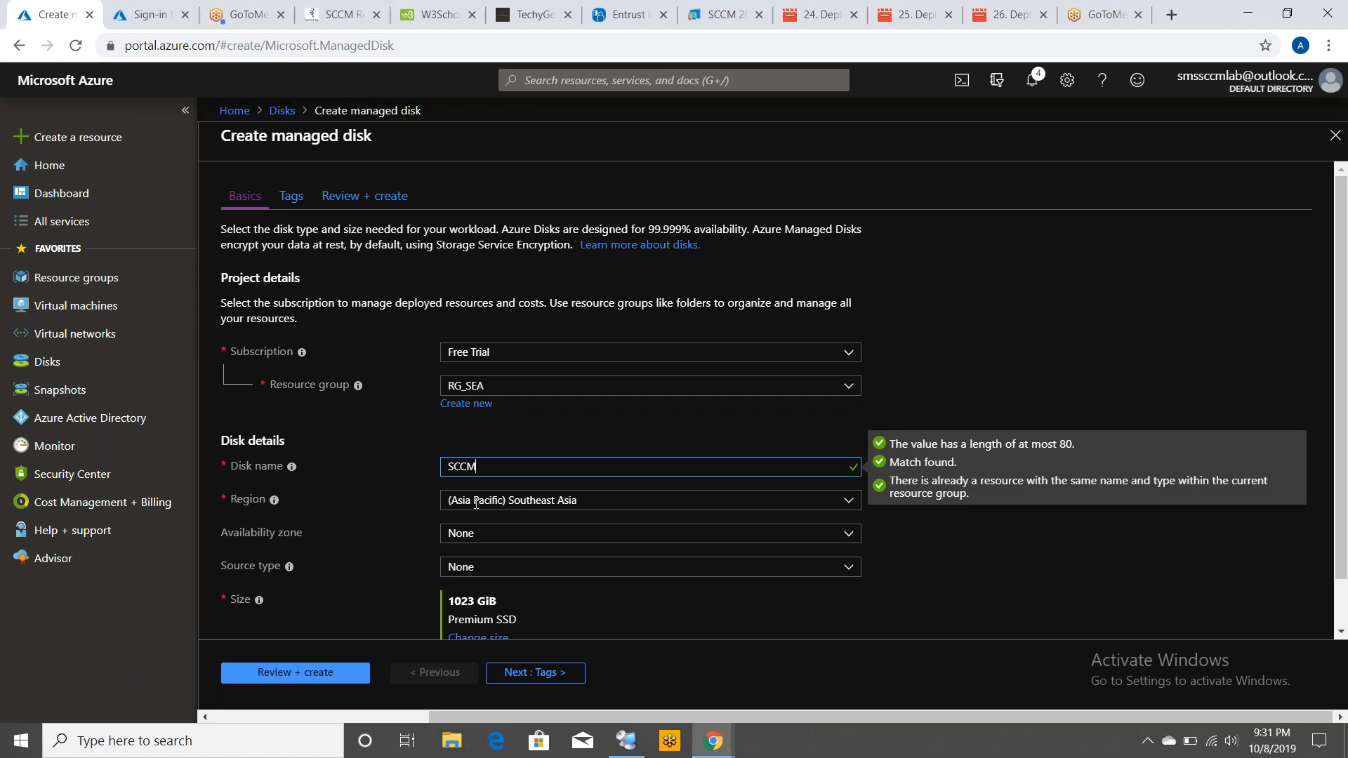
# Set the disk's source type to Snapshot with source snapshot SCCM_After_All_Prereq
pyautogui.click(1341, 604)
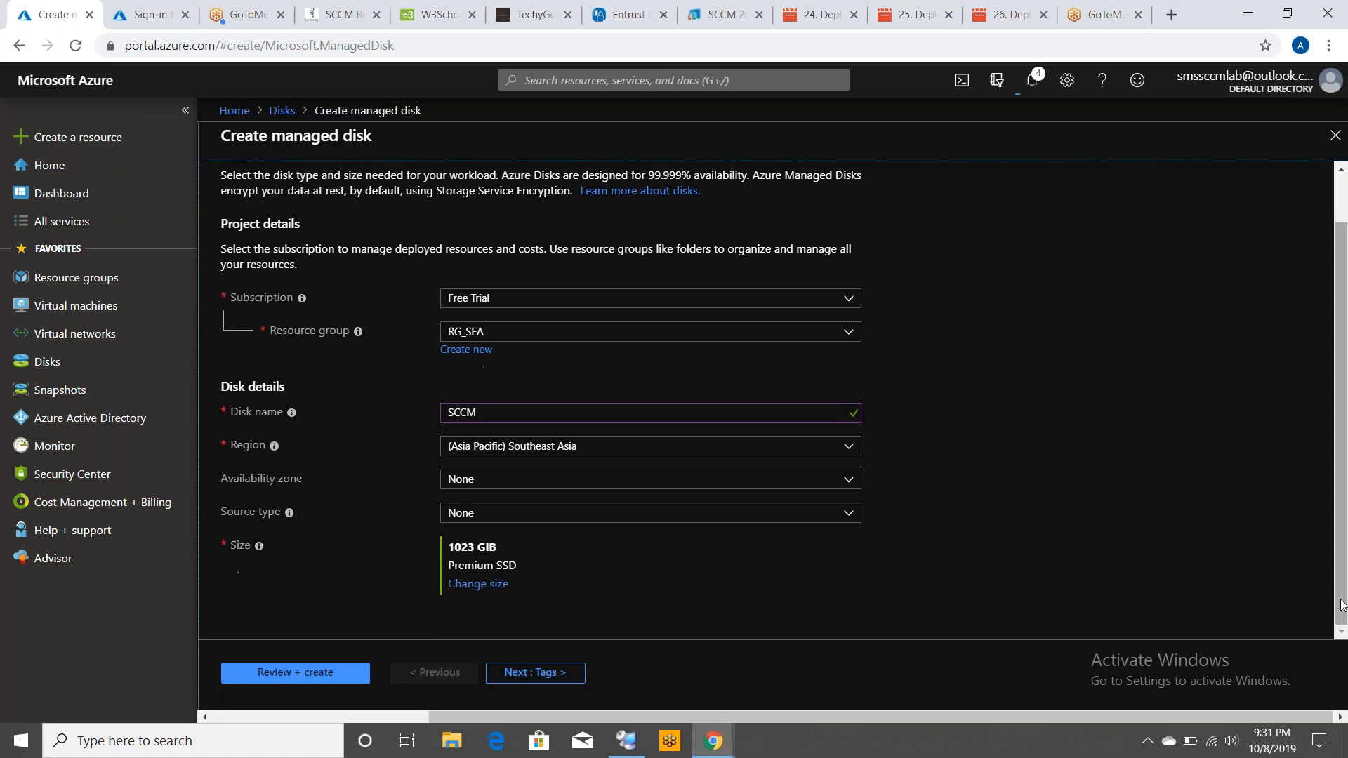
pyautogui.click(574, 520)
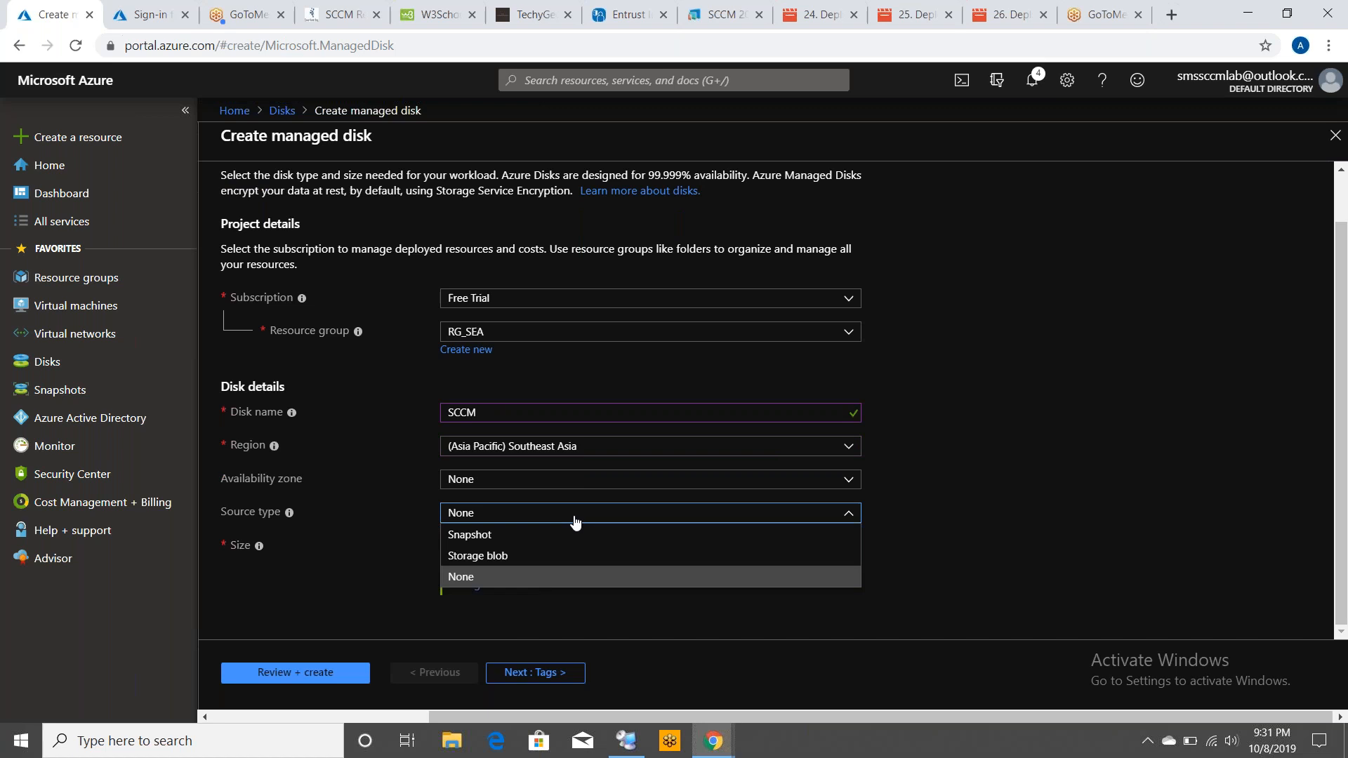
pyautogui.click(466, 534)
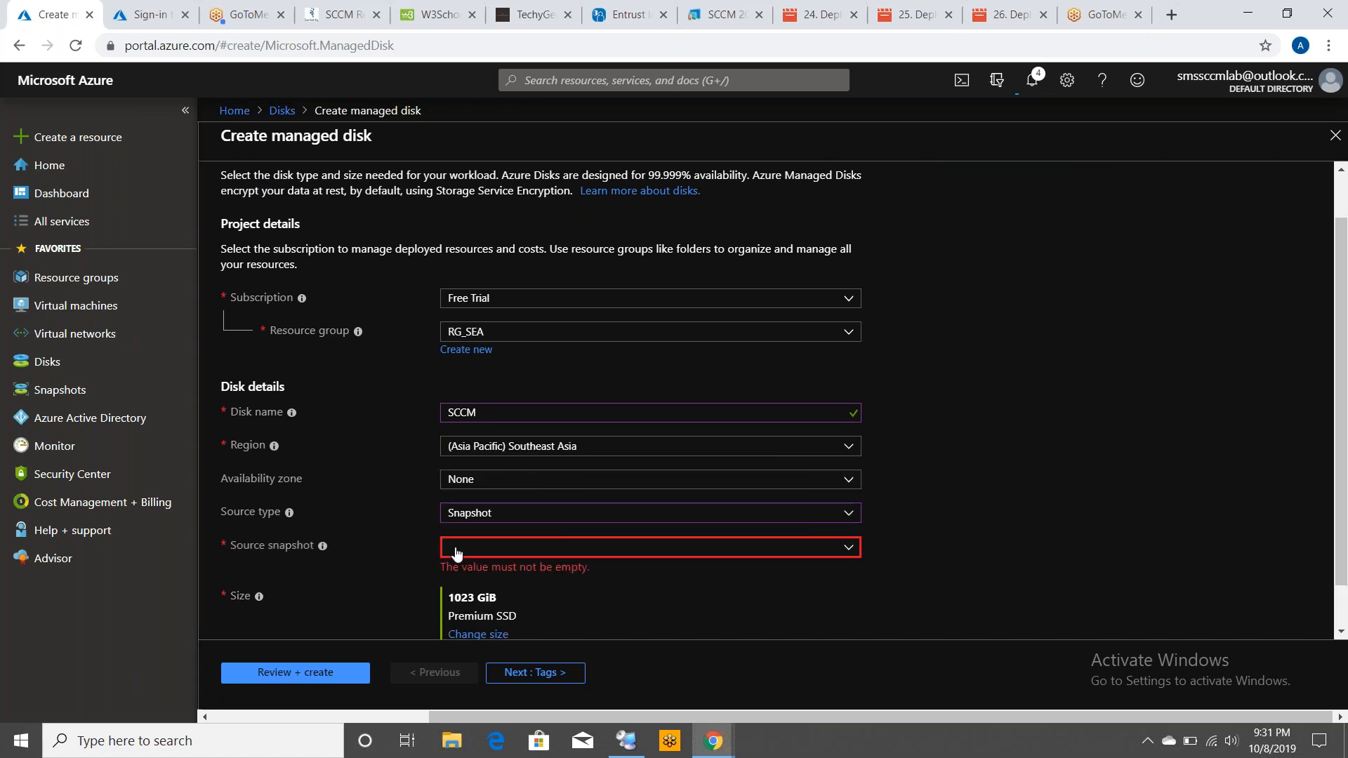
pyautogui.click(463, 547)
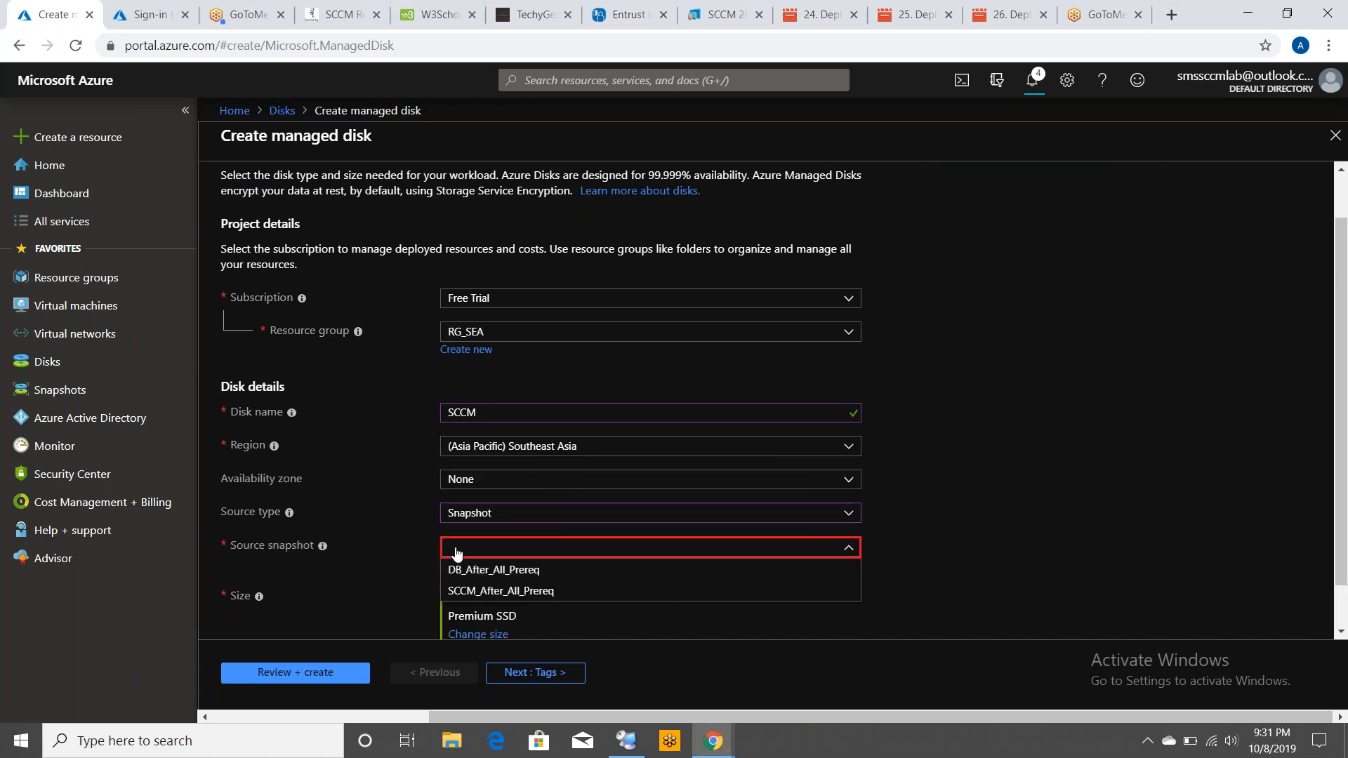
pyautogui.click(464, 590)
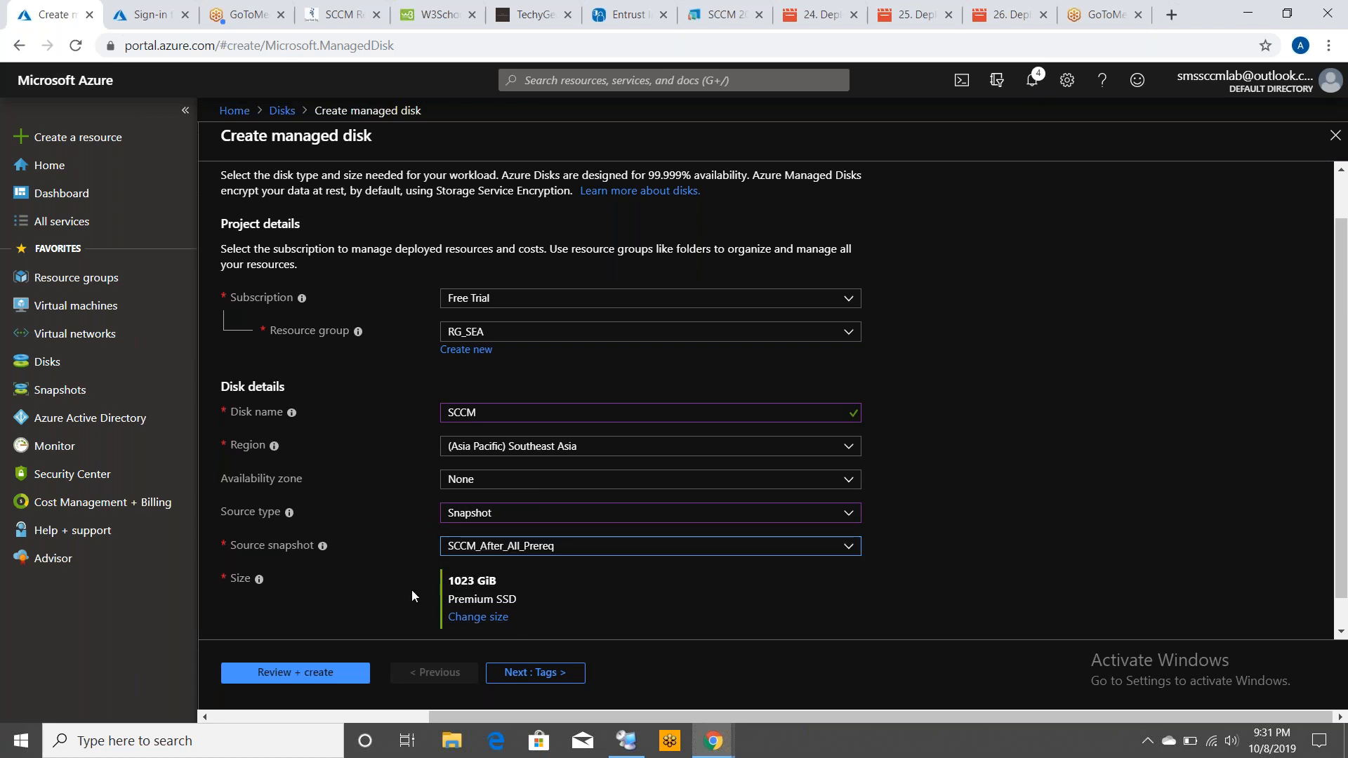
# Review and create the SCCM managed disk, launching Notepad from the Run dialog along the way
pyautogui.click(286, 673)
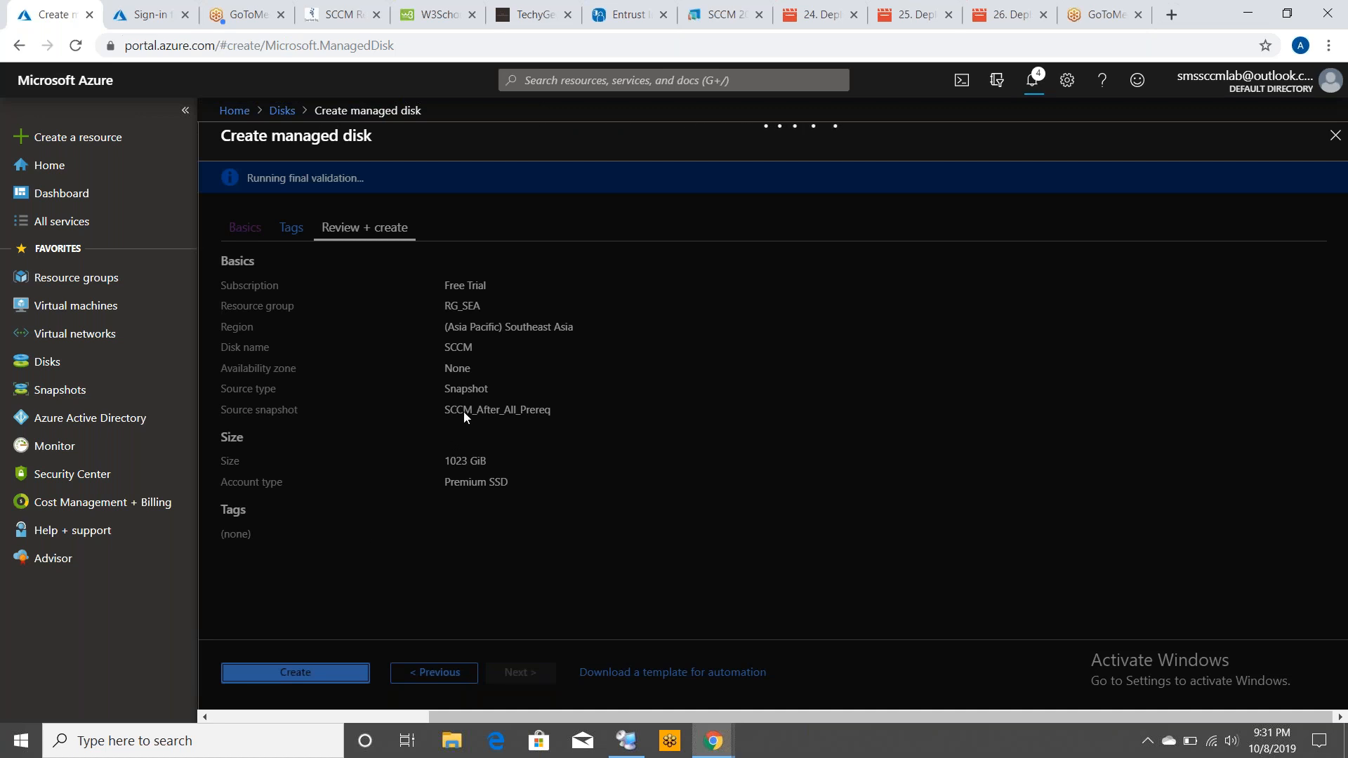
pyautogui.click(19, 737)
pyautogui.rightClick(19, 737)
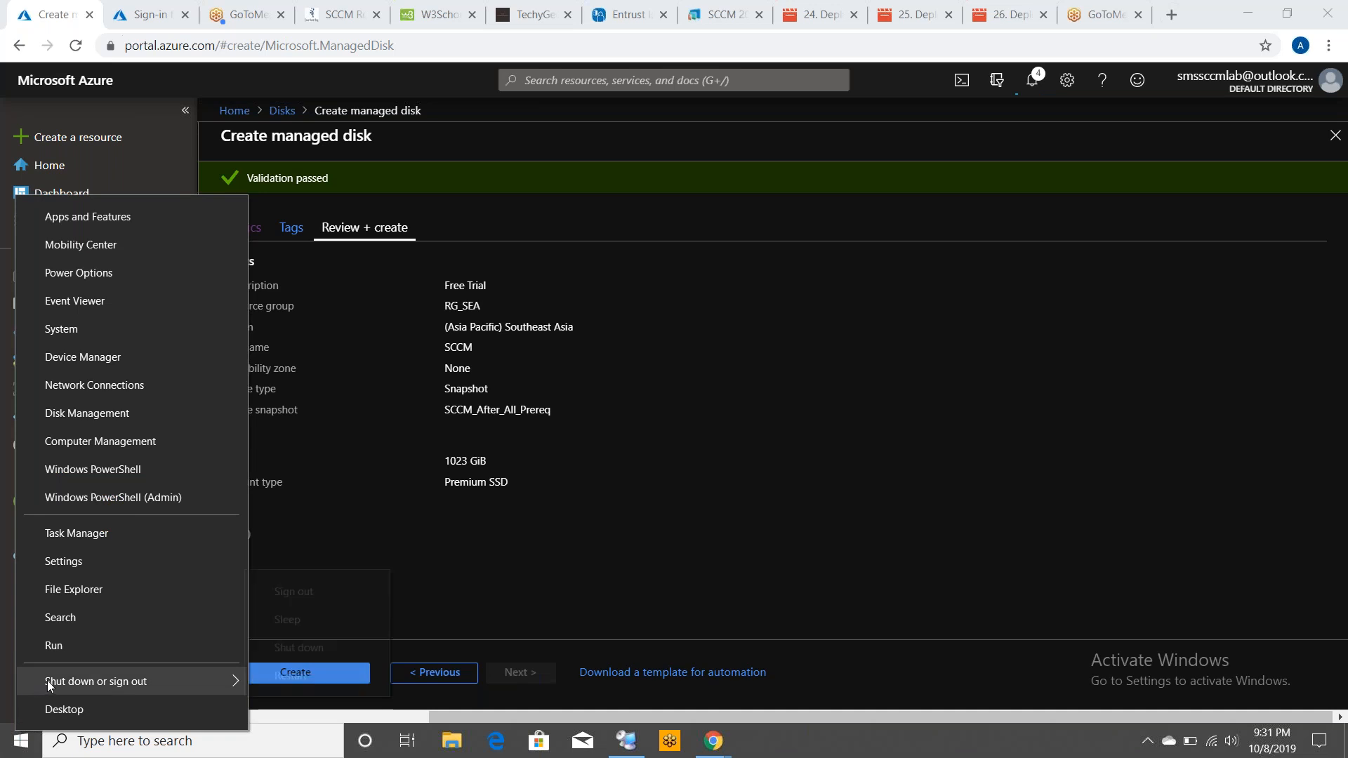
pyautogui.click(90, 646)
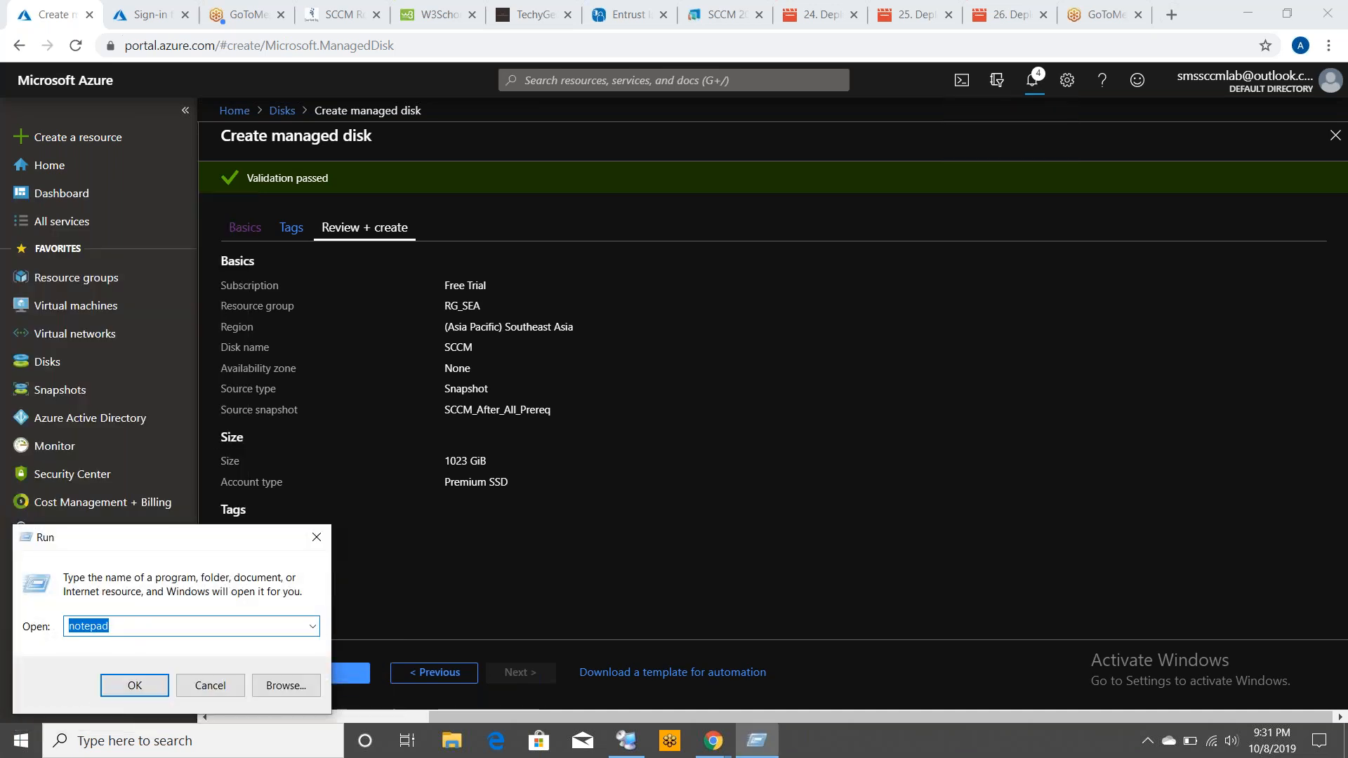
pyautogui.press('Escape')
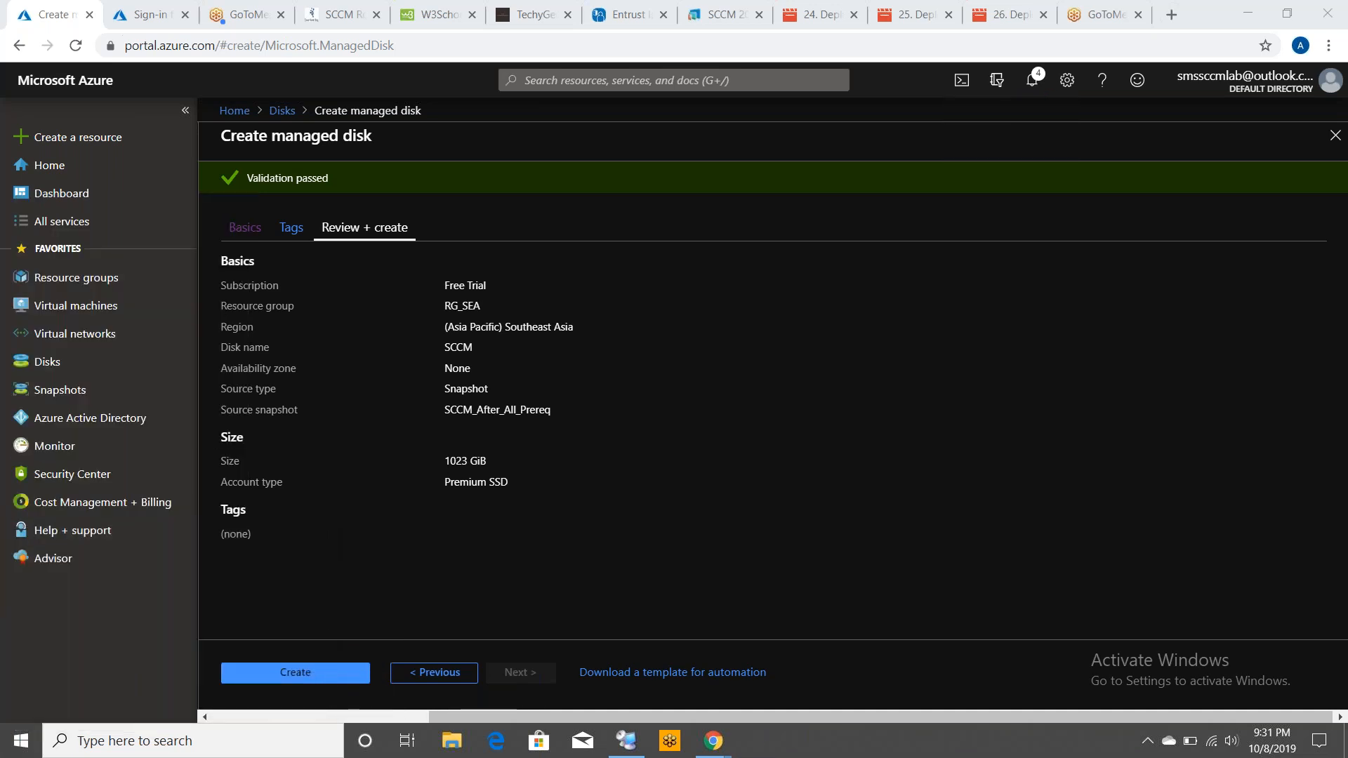
pyautogui.click(272, 679)
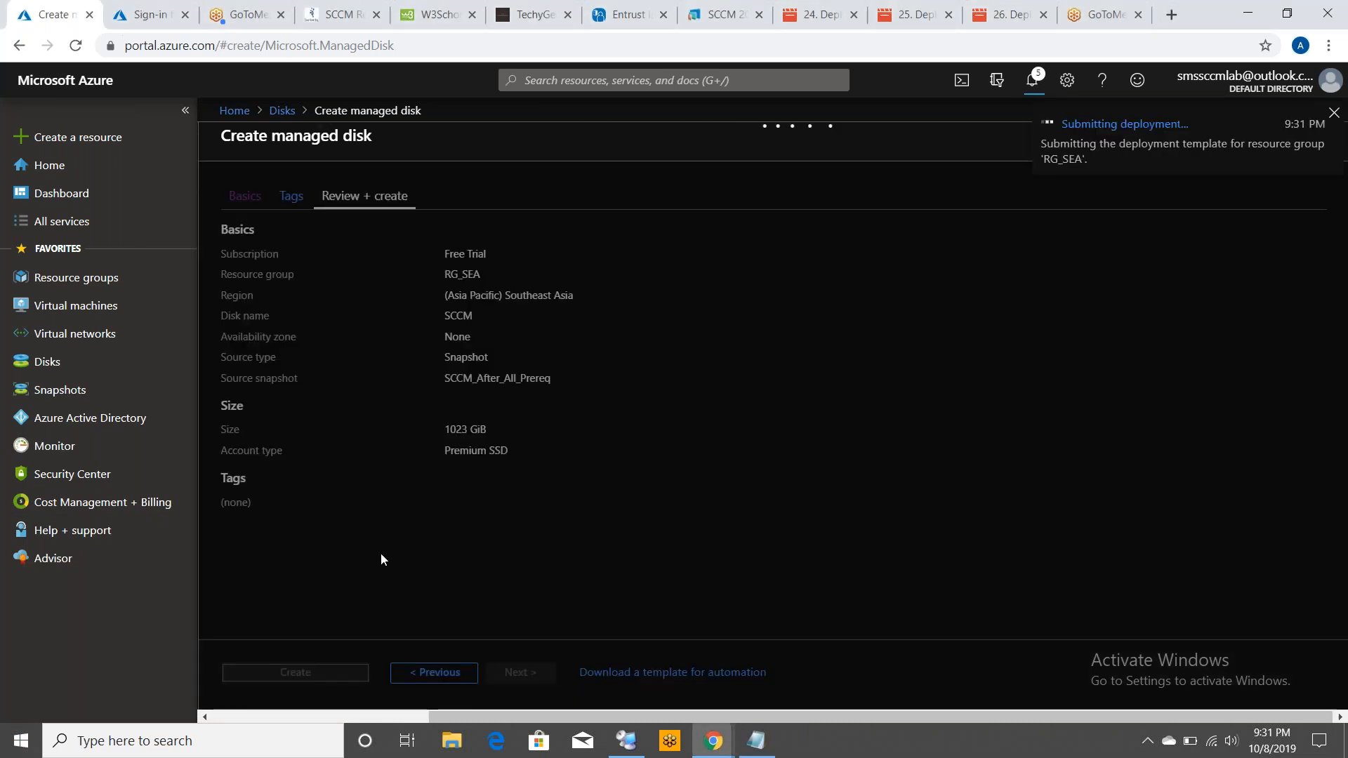
# In Notepad, write the first note line "1. Take backup of sccm and db configuration"
pyautogui.click(758, 743)
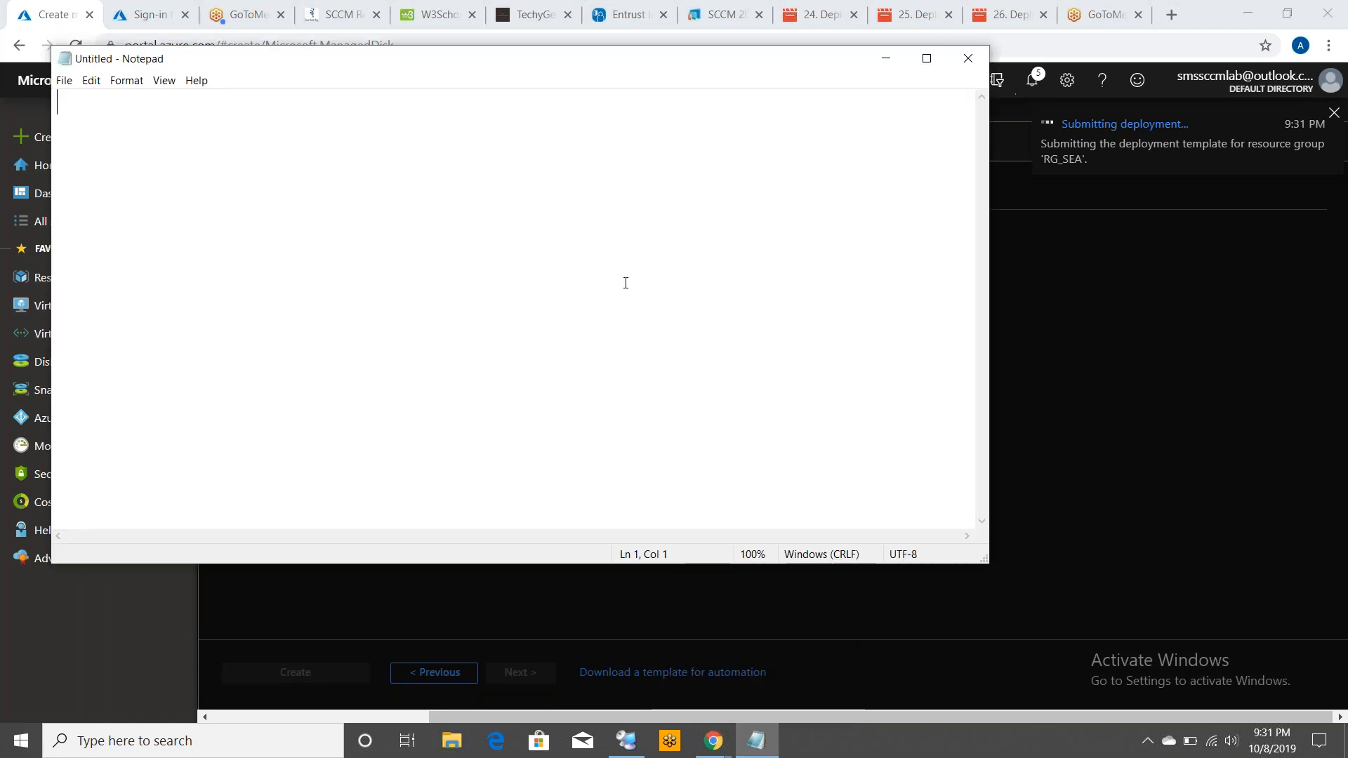
pyautogui.write('1. ')
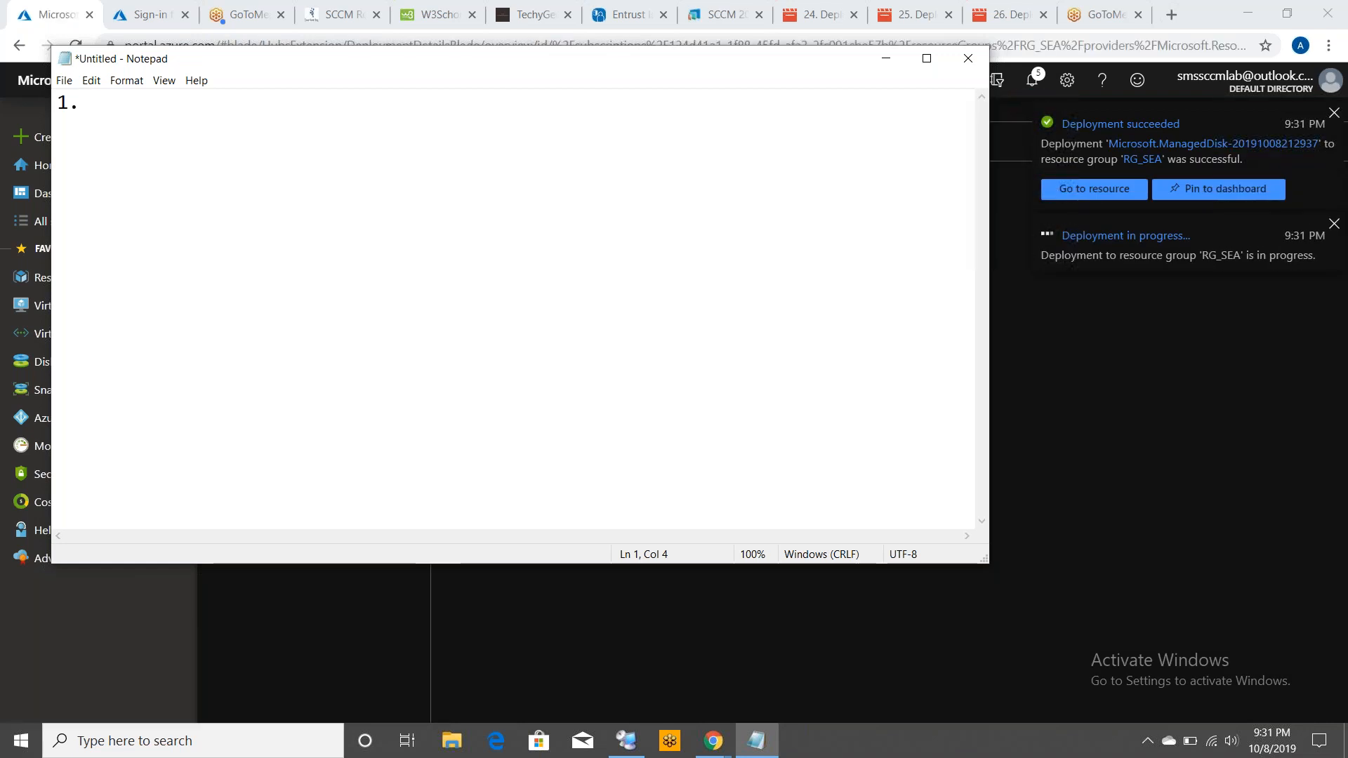
pyautogui.write('Ta')
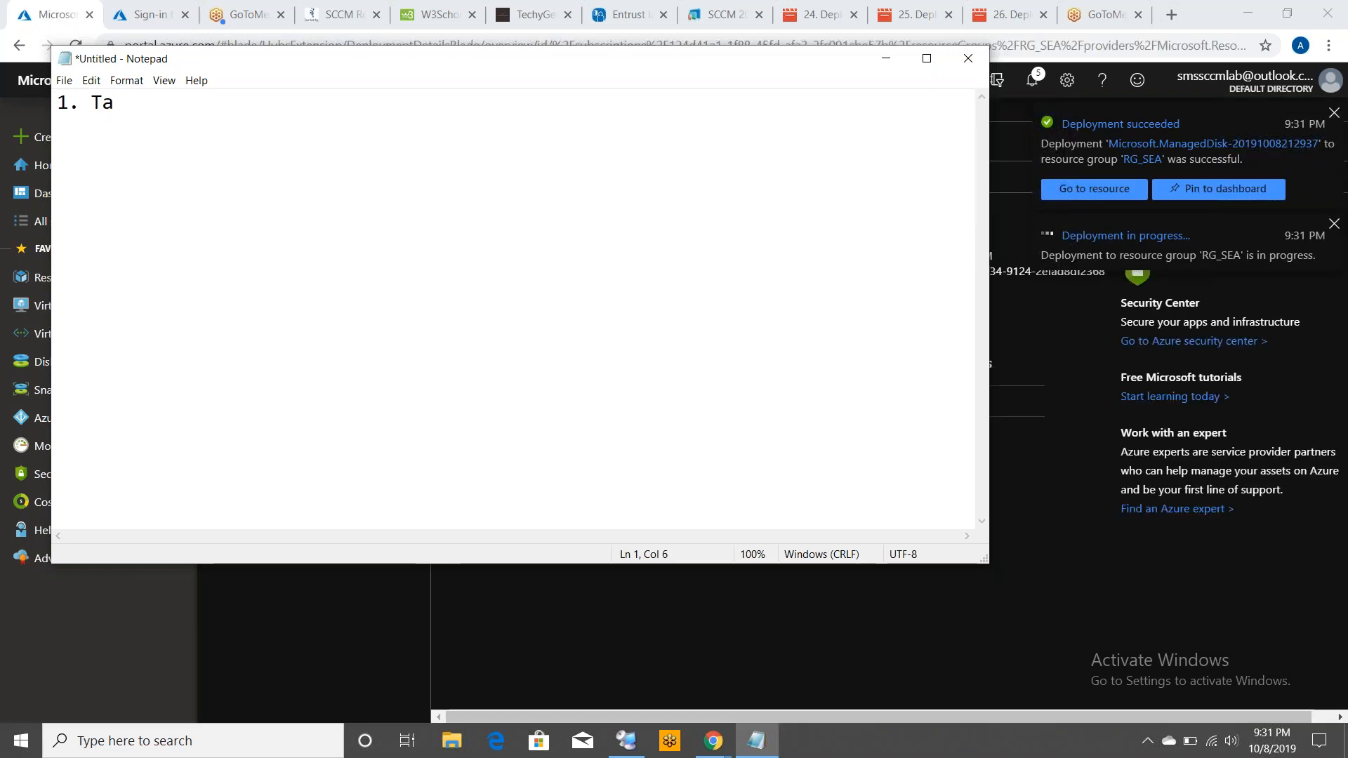
pyautogui.write('ke b')
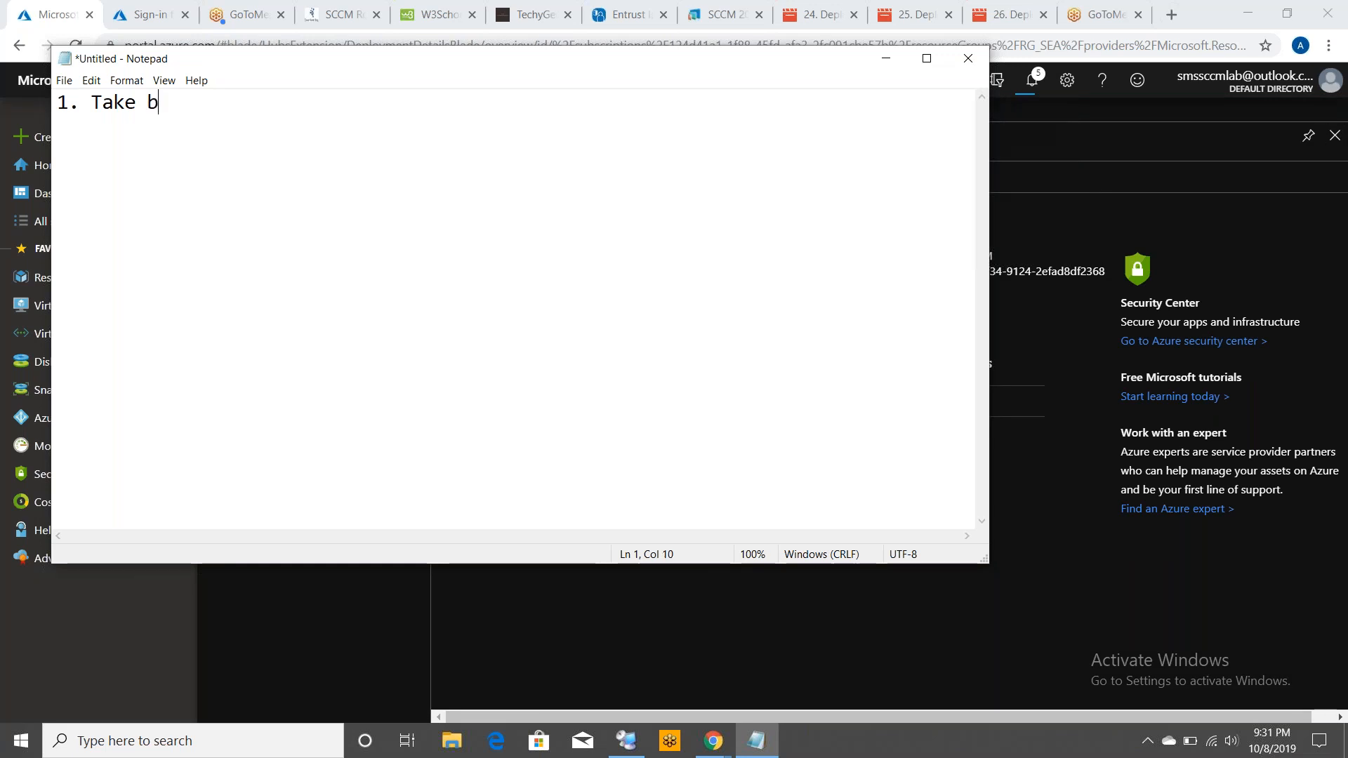
pyautogui.write('ackup of sccm and ')
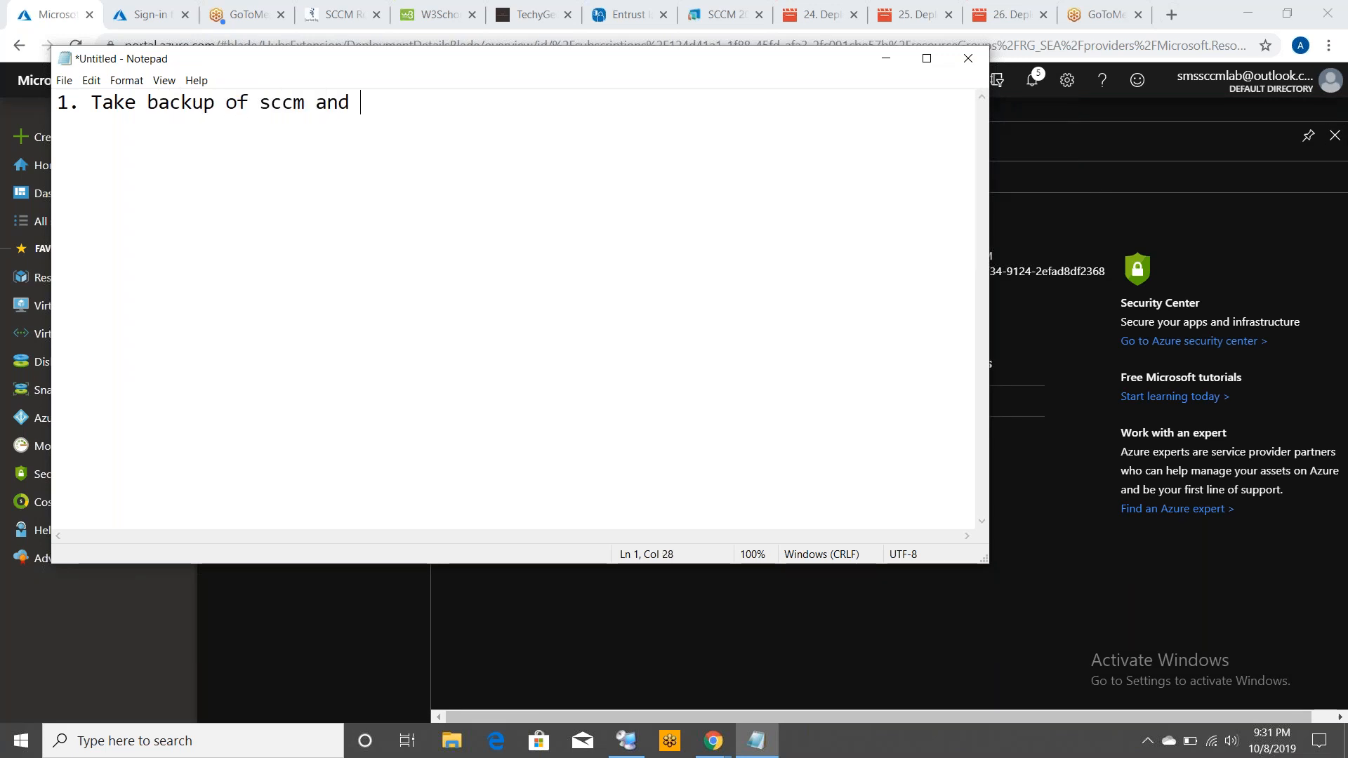
pyautogui.write('db confi')
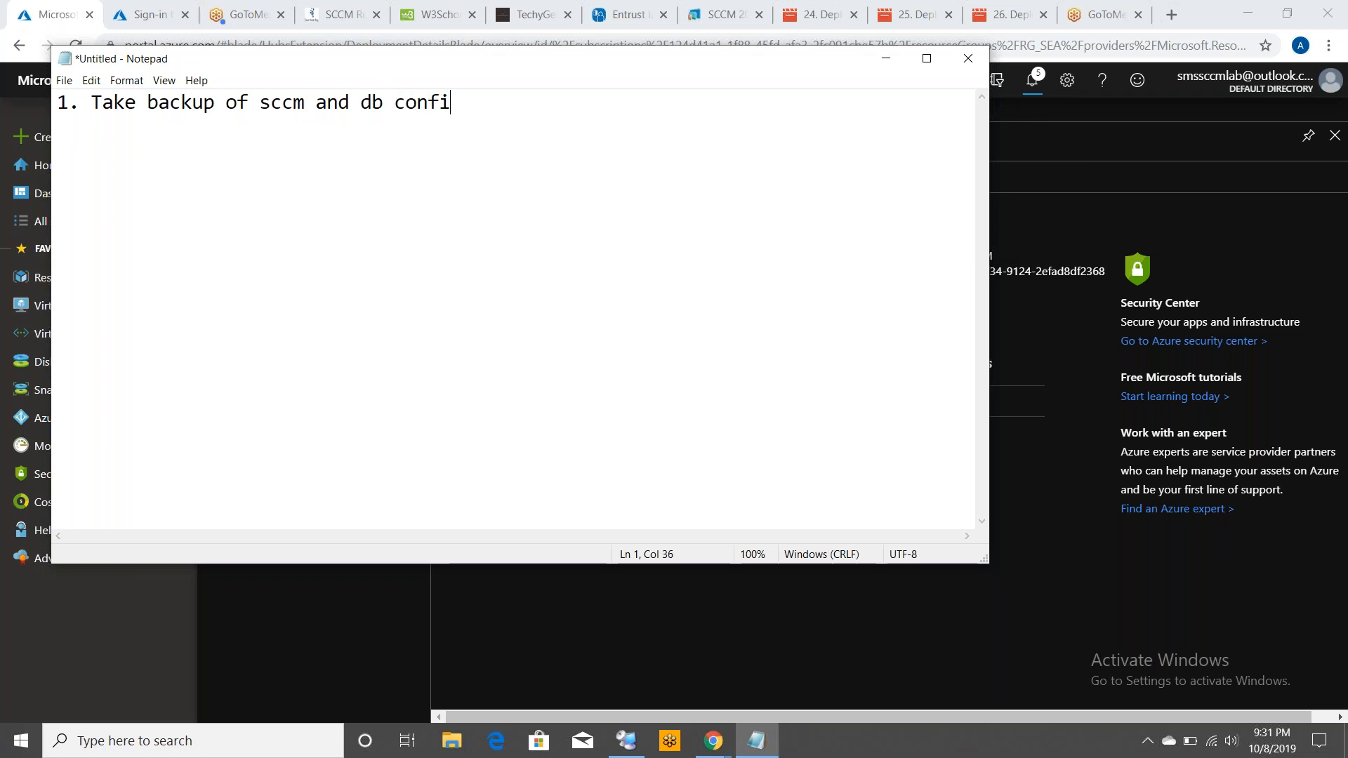
pyautogui.write('guration')
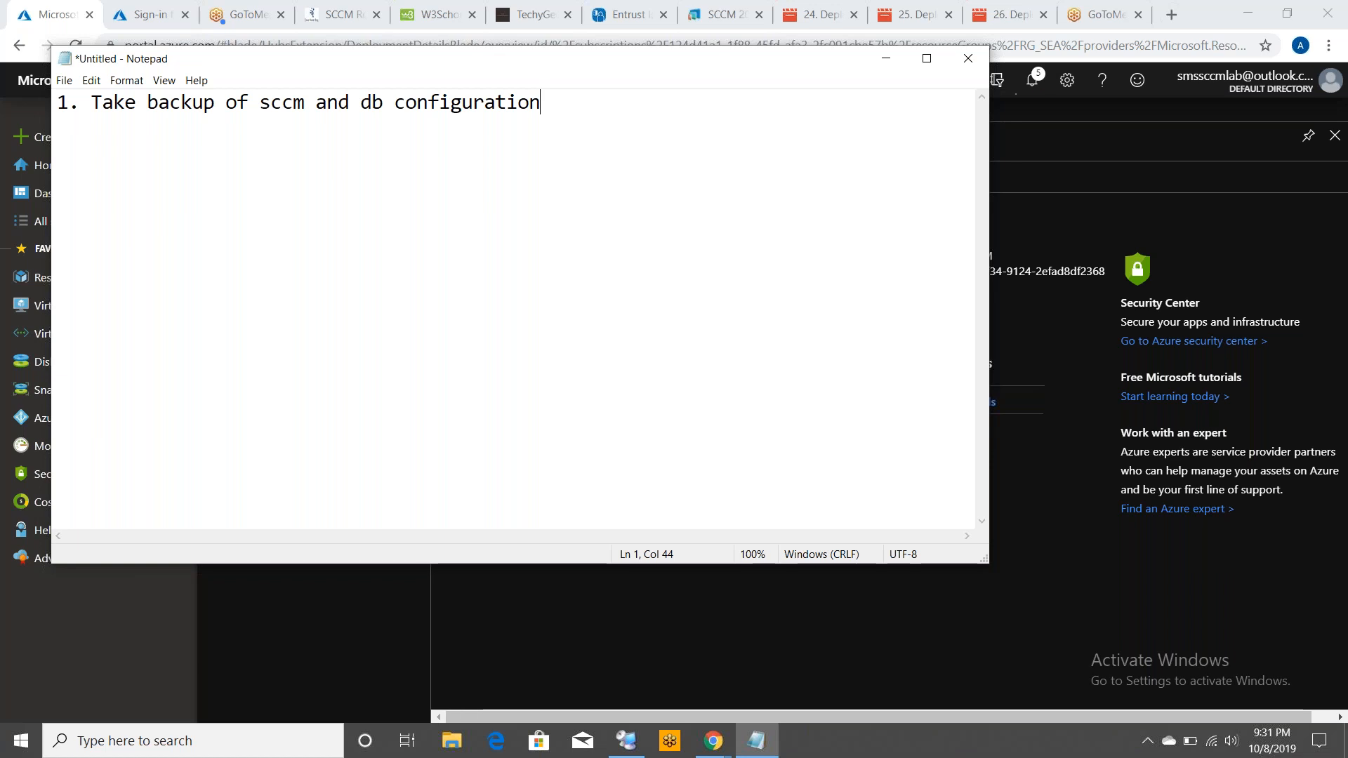
pyautogui.press('Return')
# Add the second note line "2. Delete sccm and db server", correcting the typos
pyautogui.write('2. De')
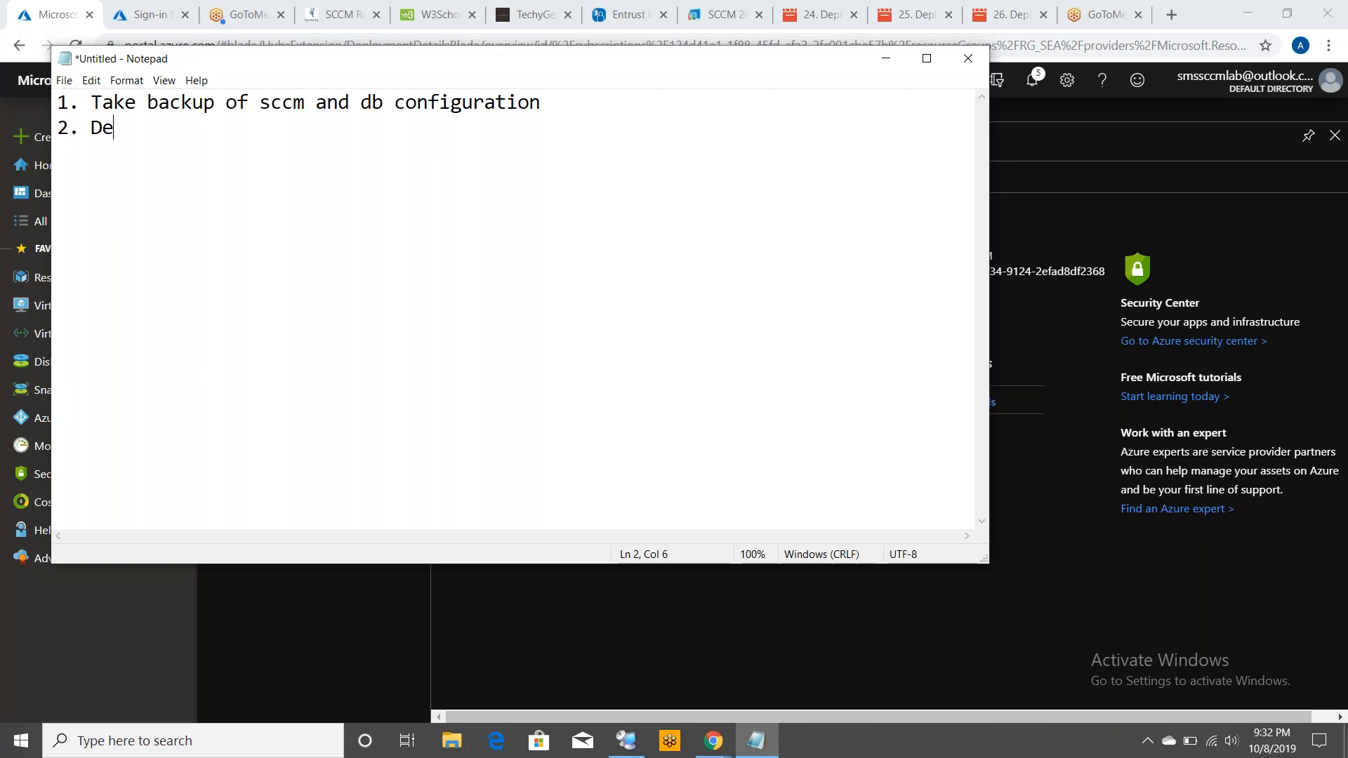
pyautogui.write('let')
pyautogui.press('BackSpace')
pyautogui.write('ete sccm and ')
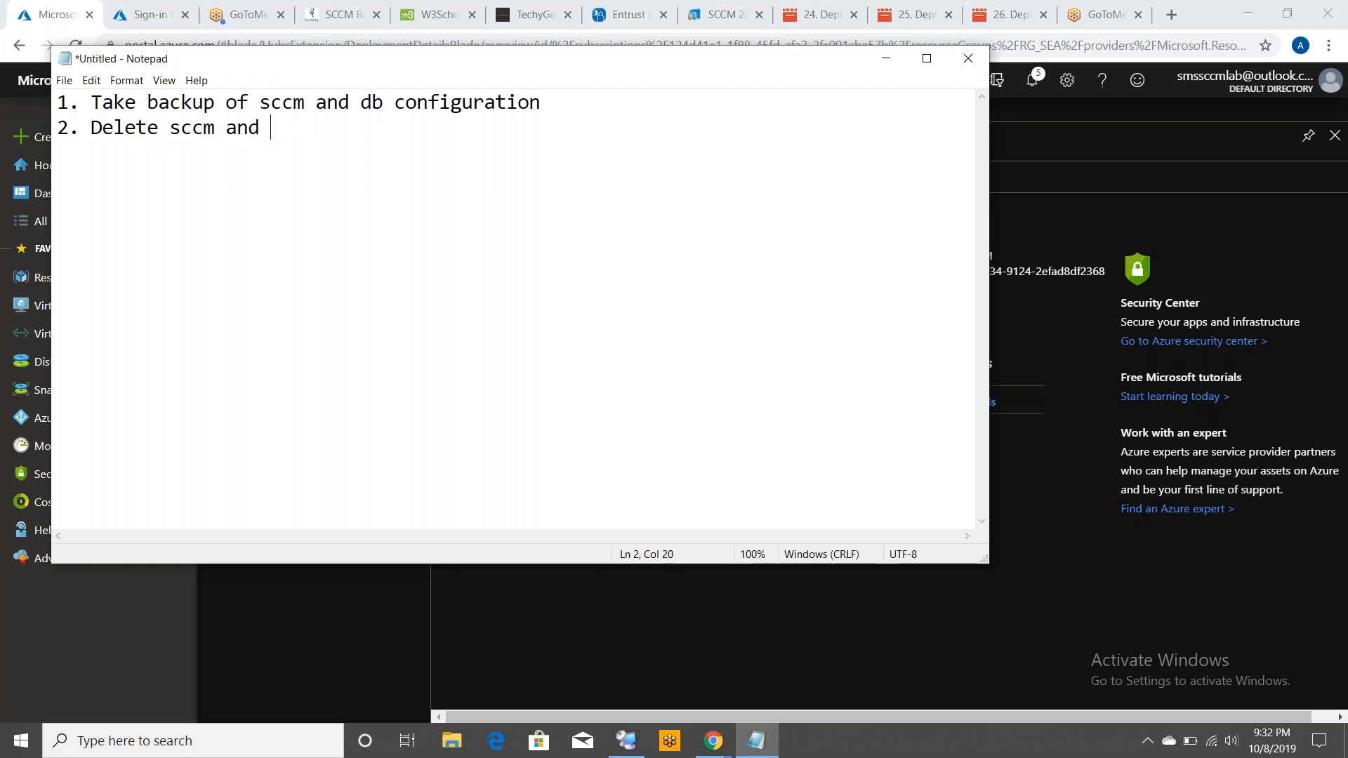
pyautogui.write('db servre')
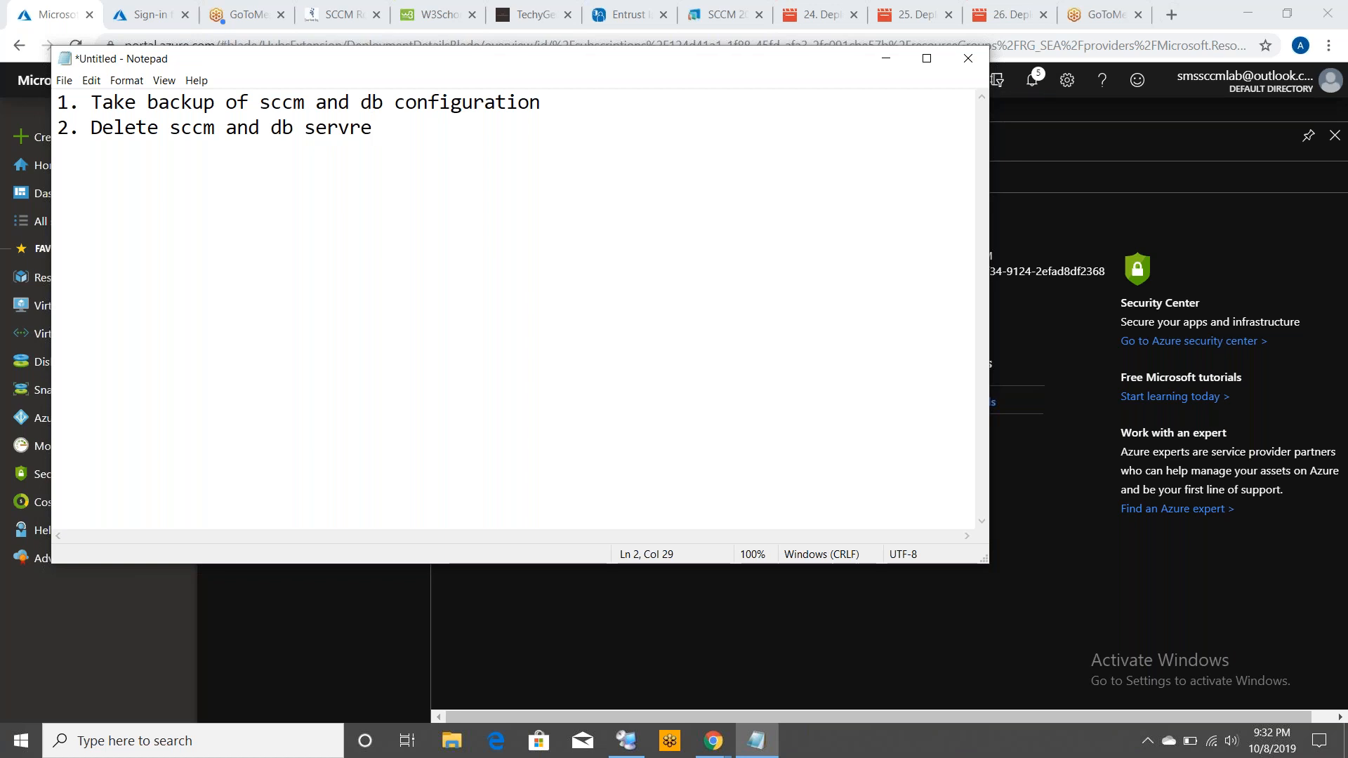
pyautogui.press('Return')
pyautogui.press('BackSpace')
pyautogui.press('BackSpace')
pyautogui.press('BackSpace')
pyautogui.write('er')
pyautogui.press('Return')
# Add the third note line "3. Create hard disk using snapshot (Db, sccm)"
pyautogui.write('3. Cre')
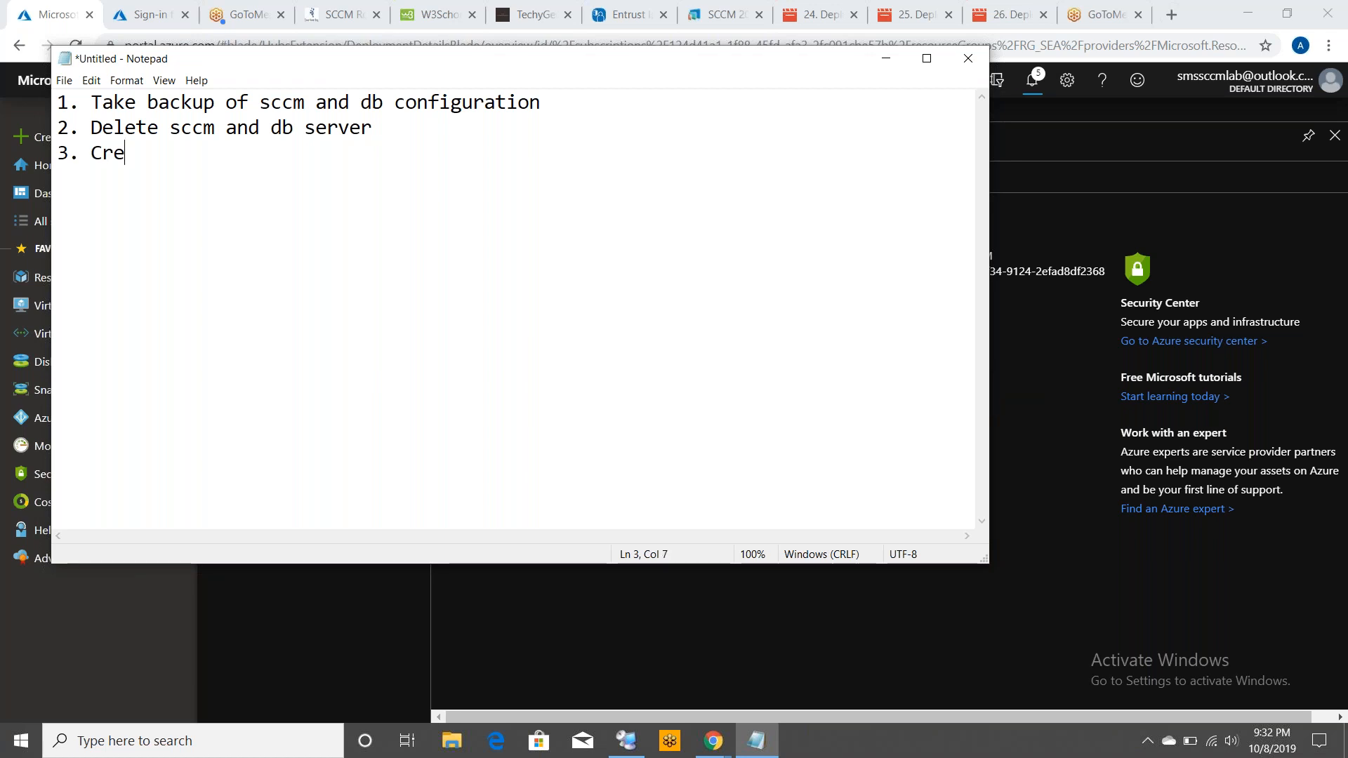
pyautogui.write('ate ')
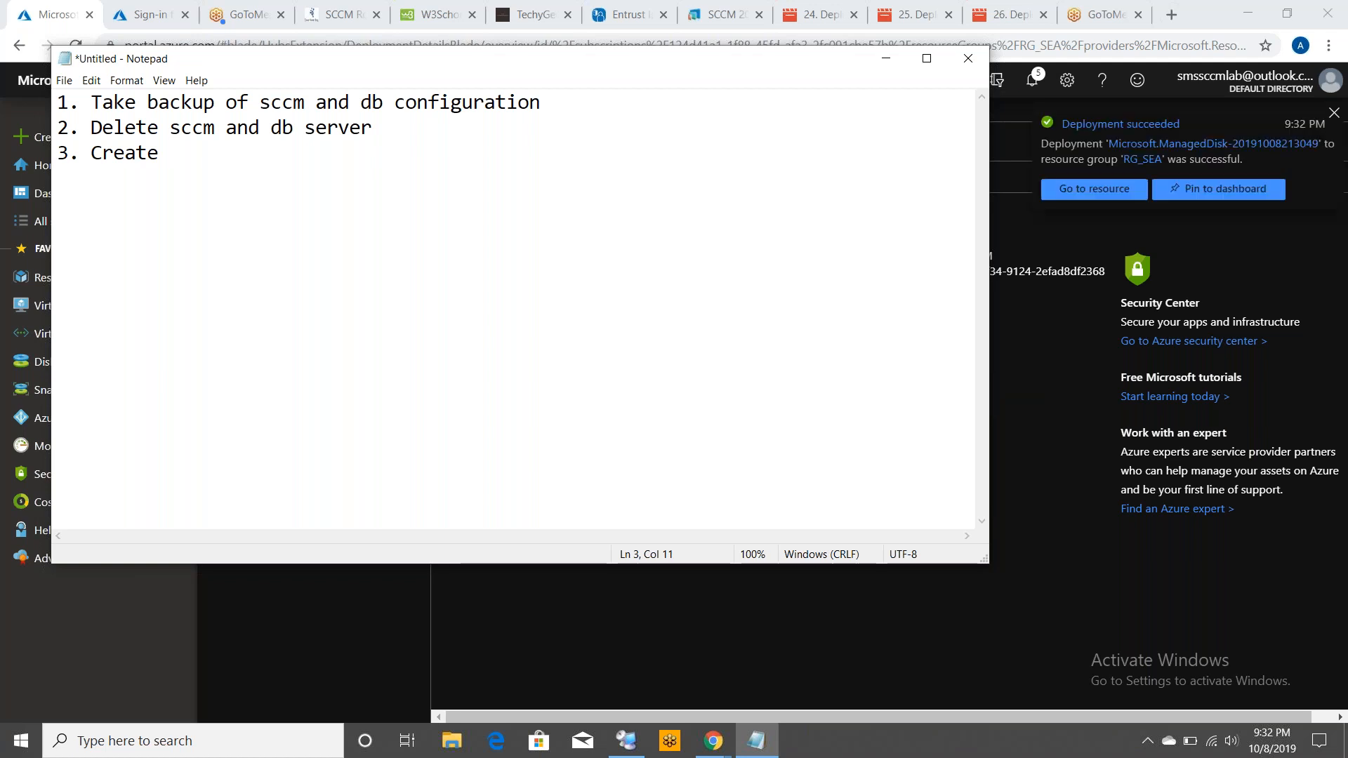
pyautogui.write('hard disk us')
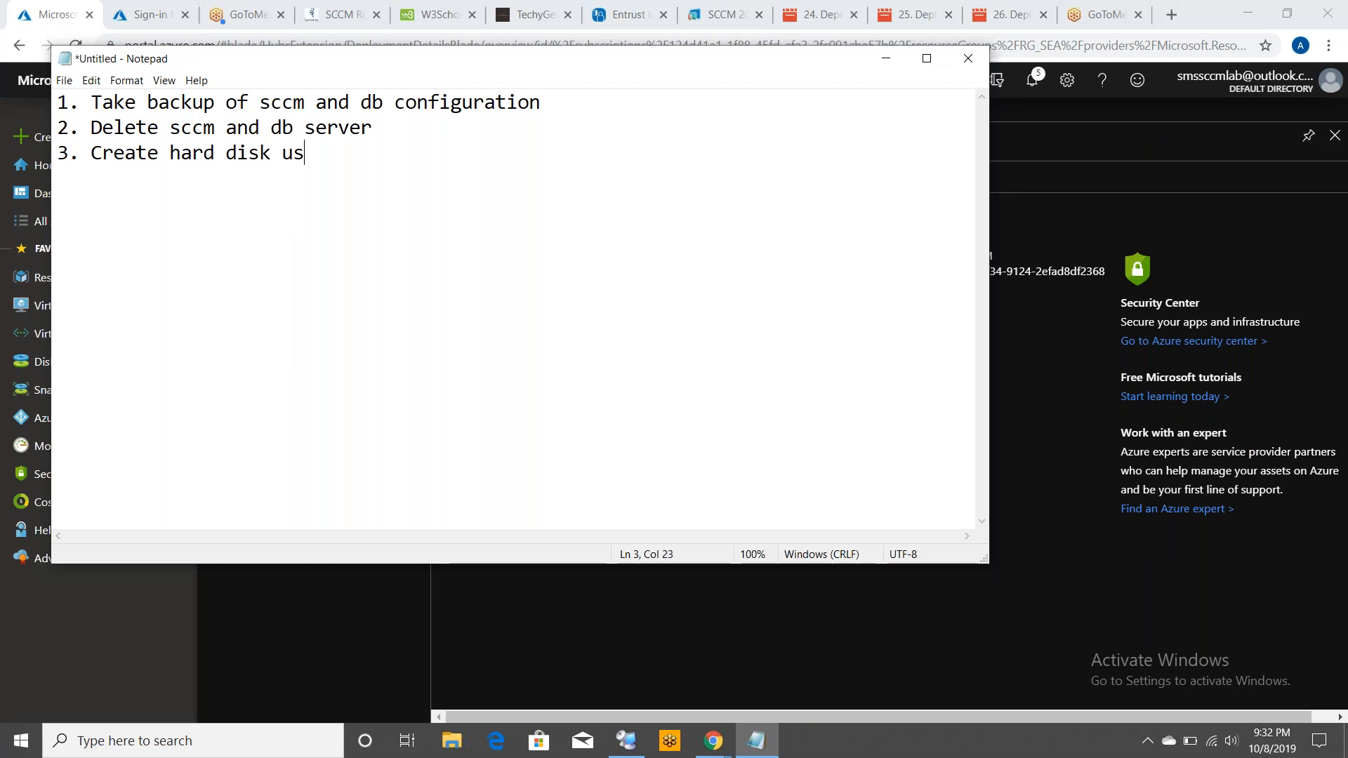
pyautogui.write('ing snapshot')
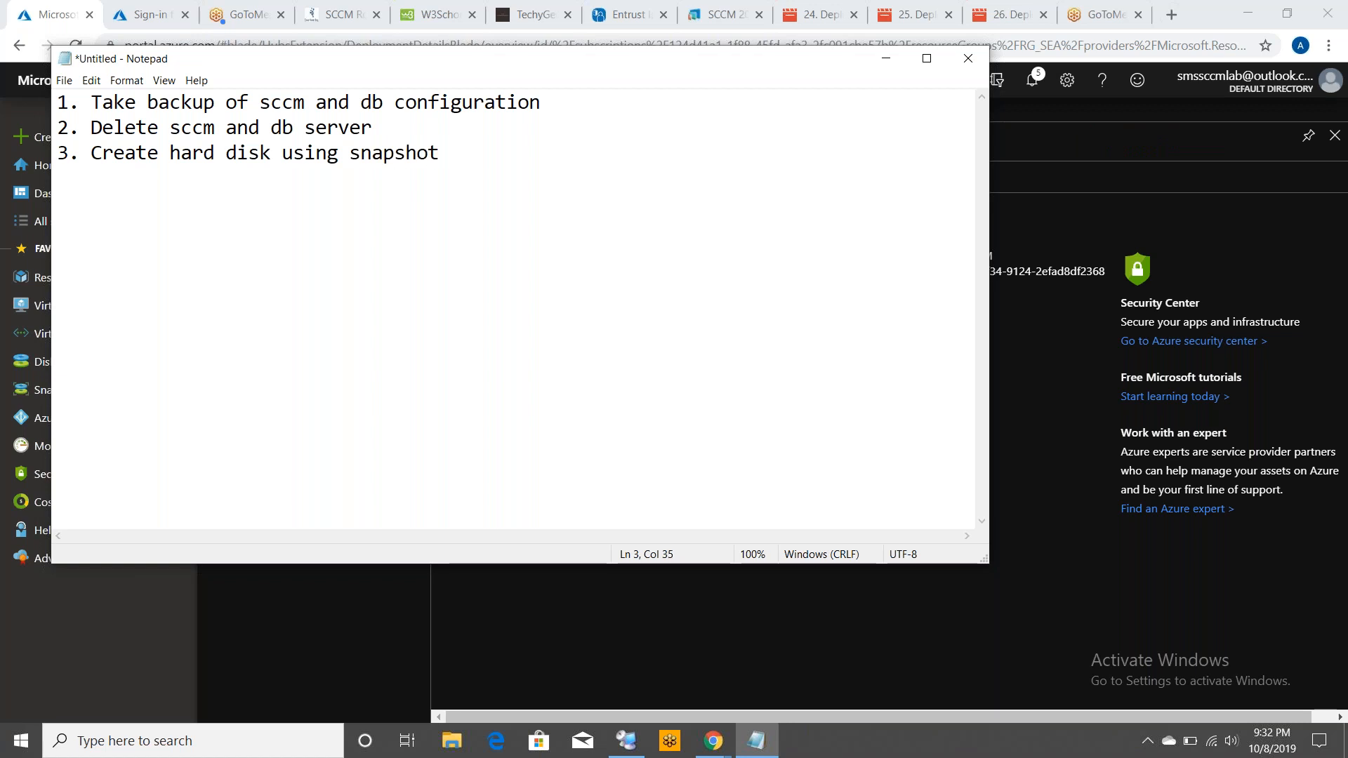
pyautogui.write(' (Db, ')
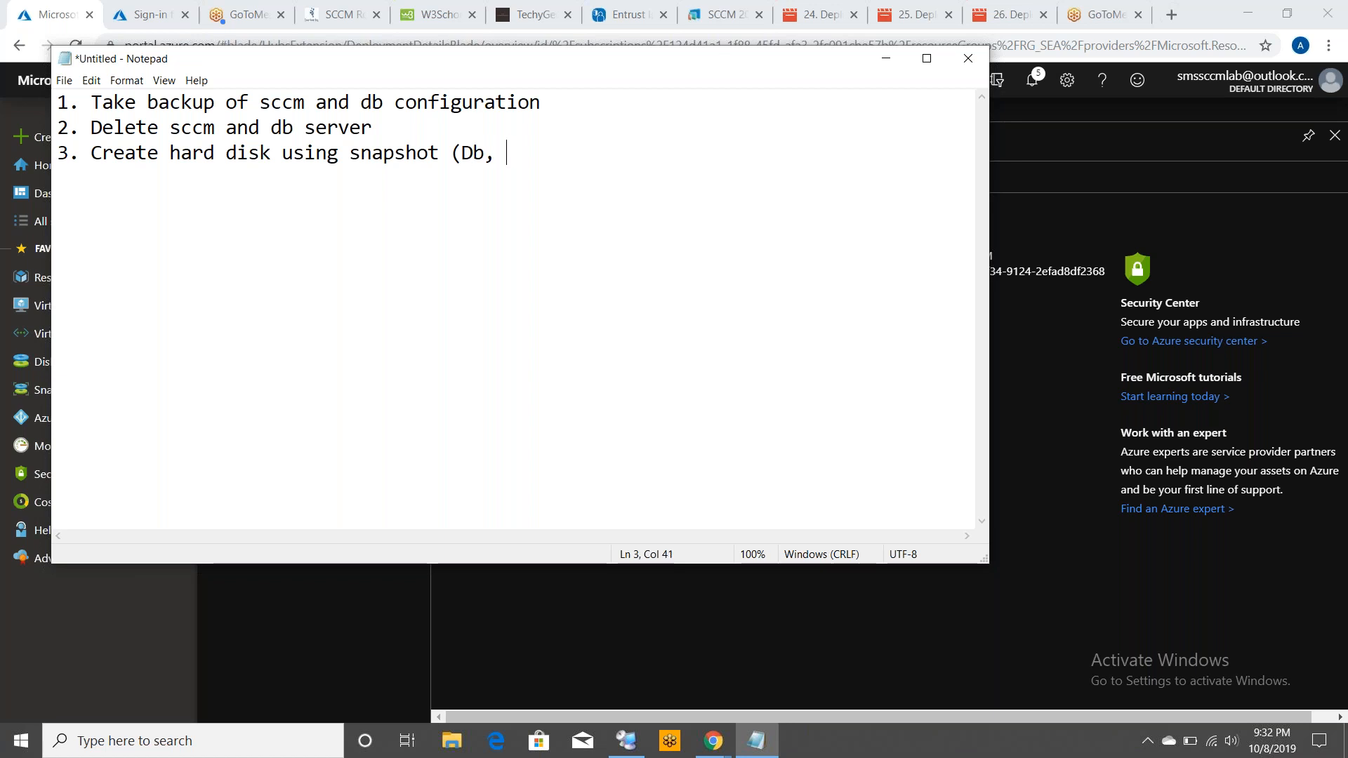
pyautogui.write('sccm)')
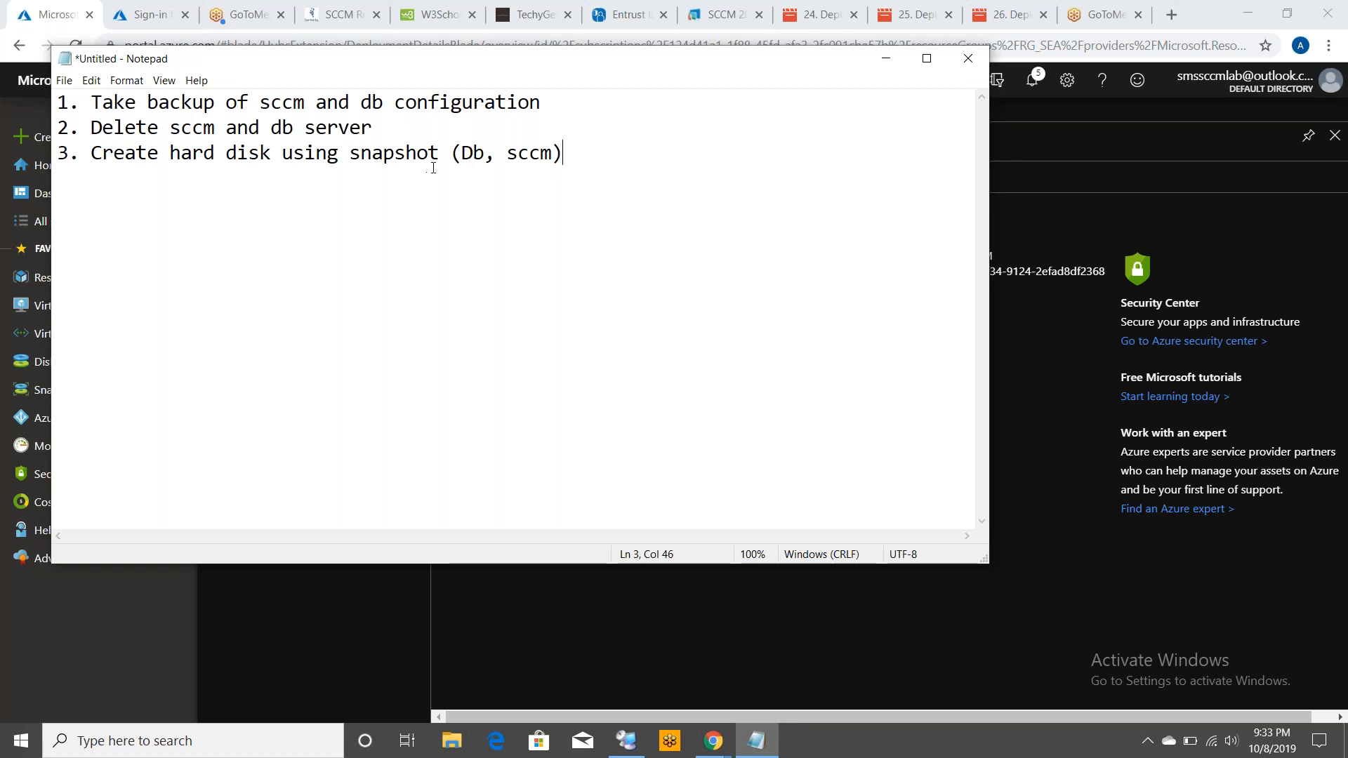
# Add the fourth note line "4. Create virtual machine with same old name"
pyautogui.moveTo(462, 153); pyautogui.dragTo(550, 153)
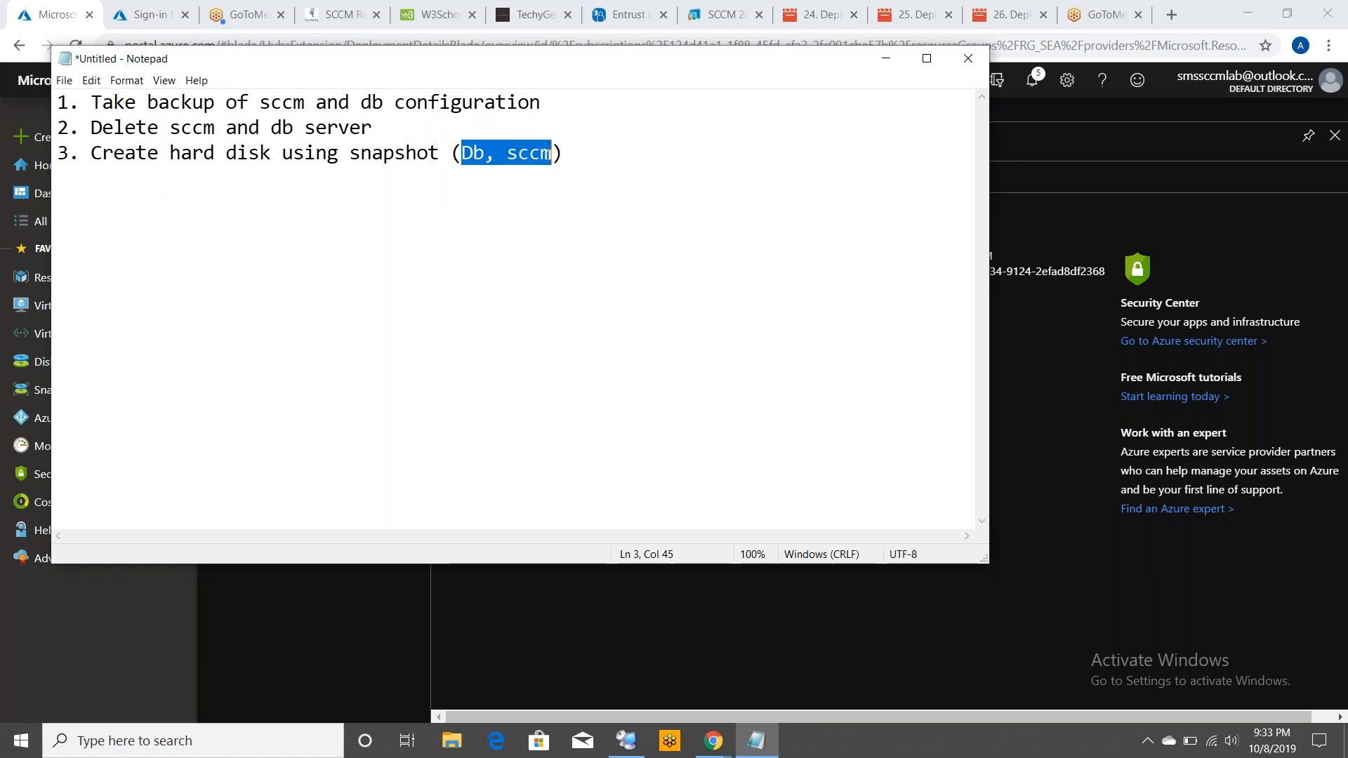
pyautogui.click(584, 160)
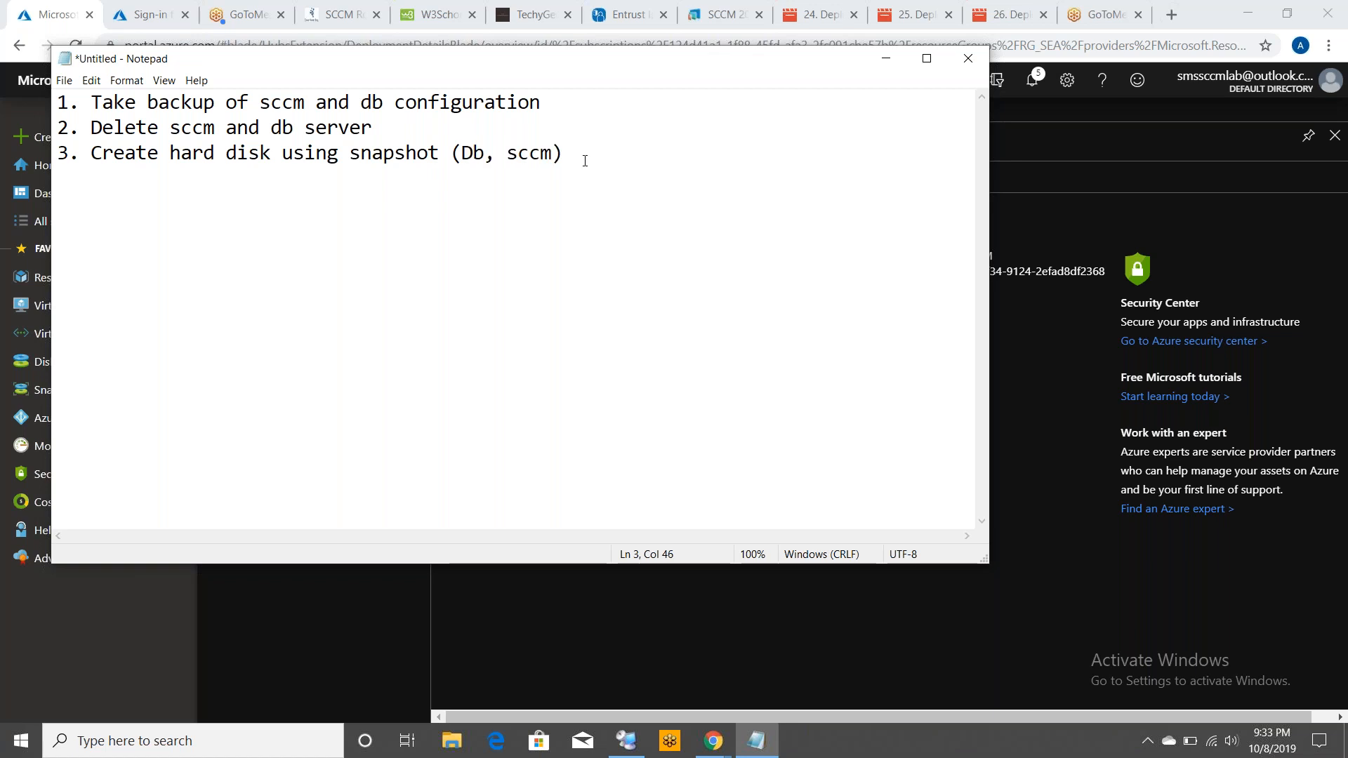
pyautogui.press('Return')
pyautogui.write('4. Create ')
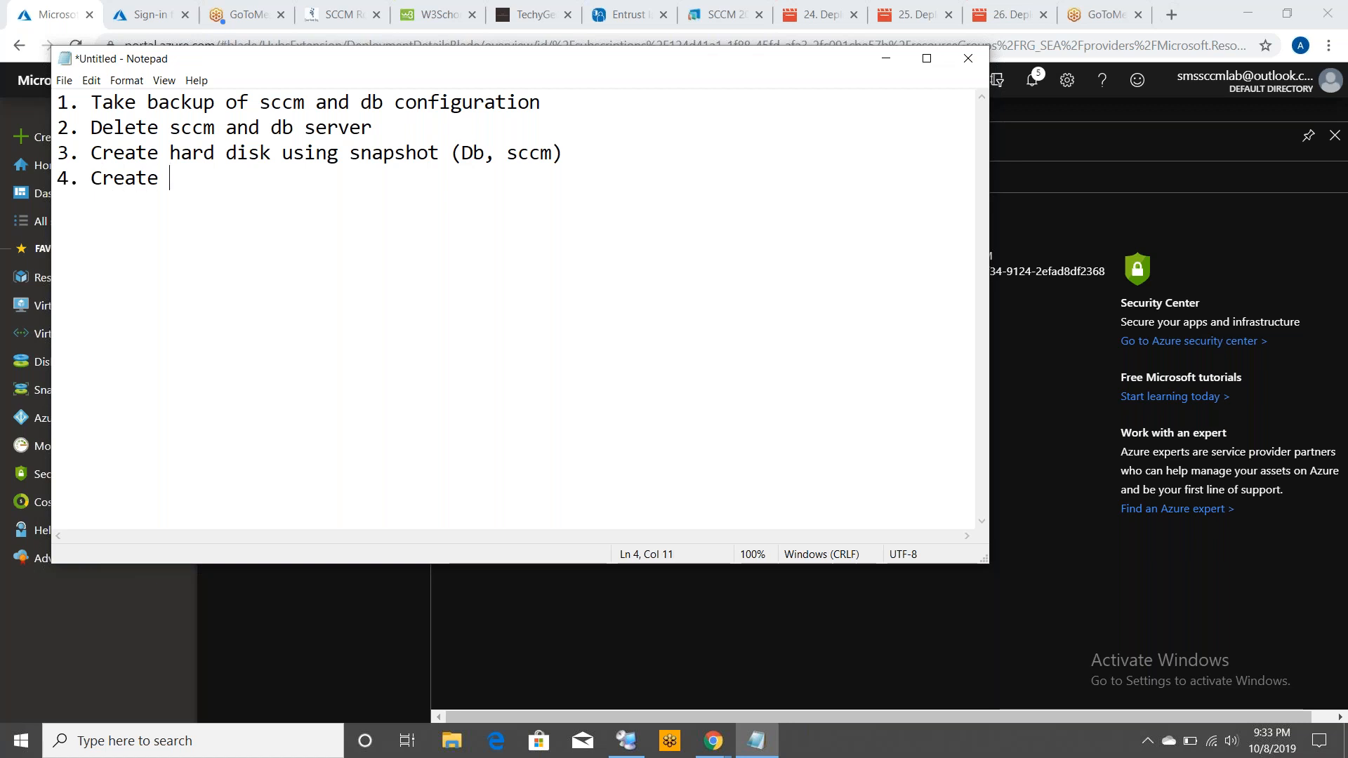
pyautogui.write('virtual machine wi')
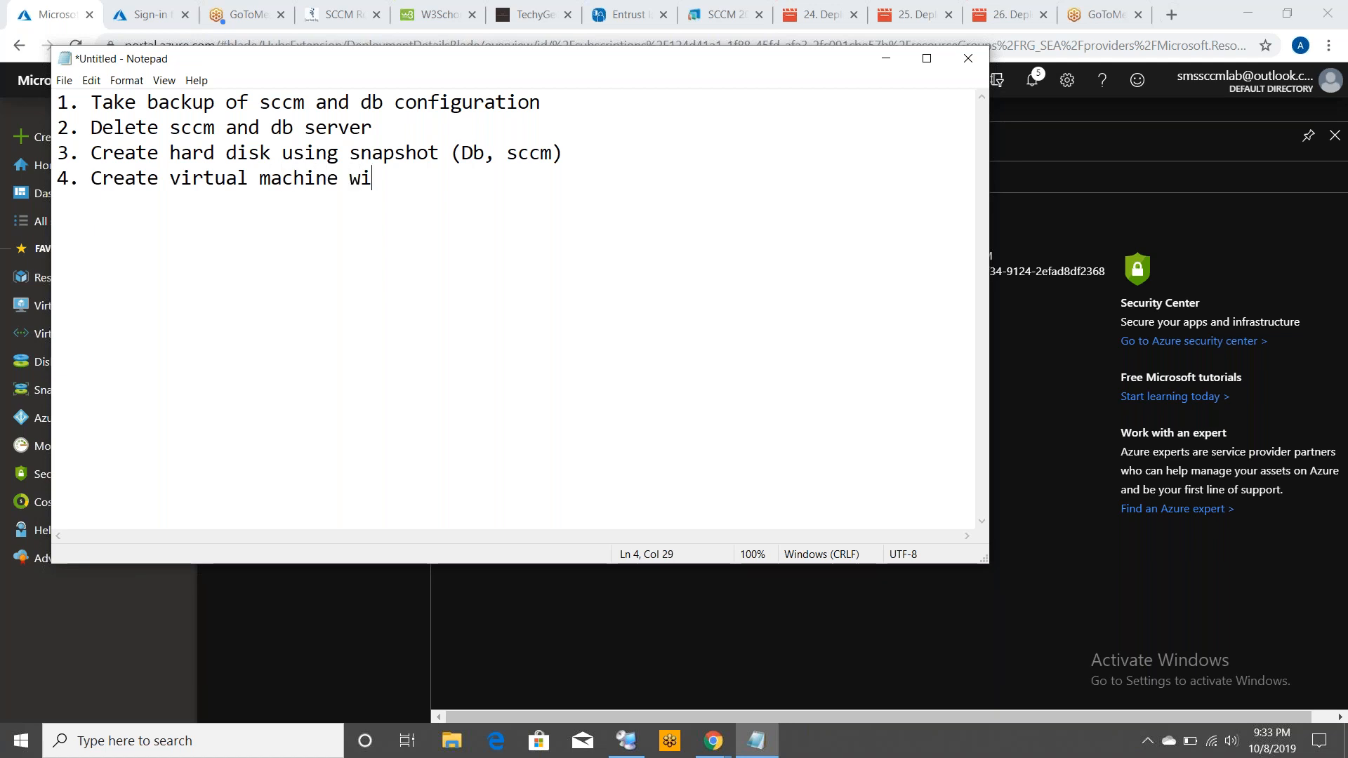
pyautogui.write('th same old')
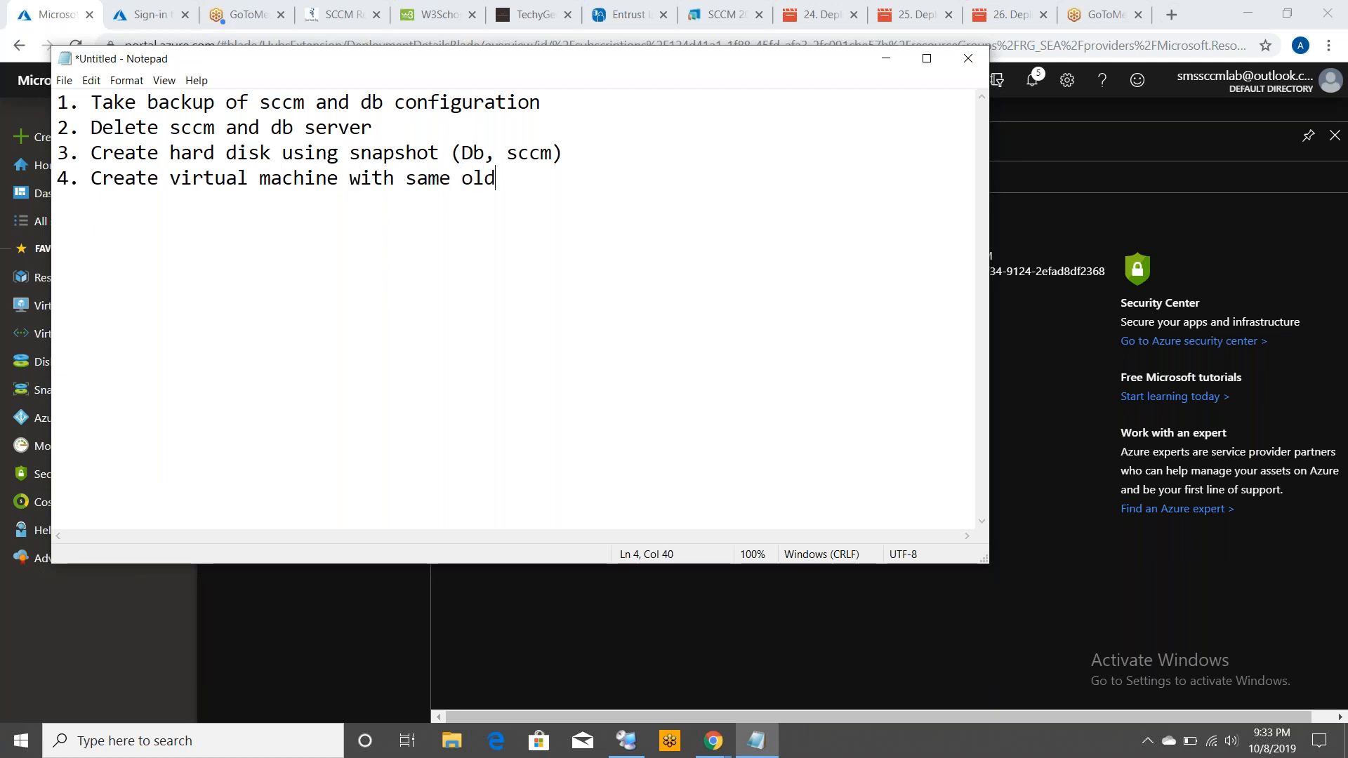
pyautogui.write(' name')
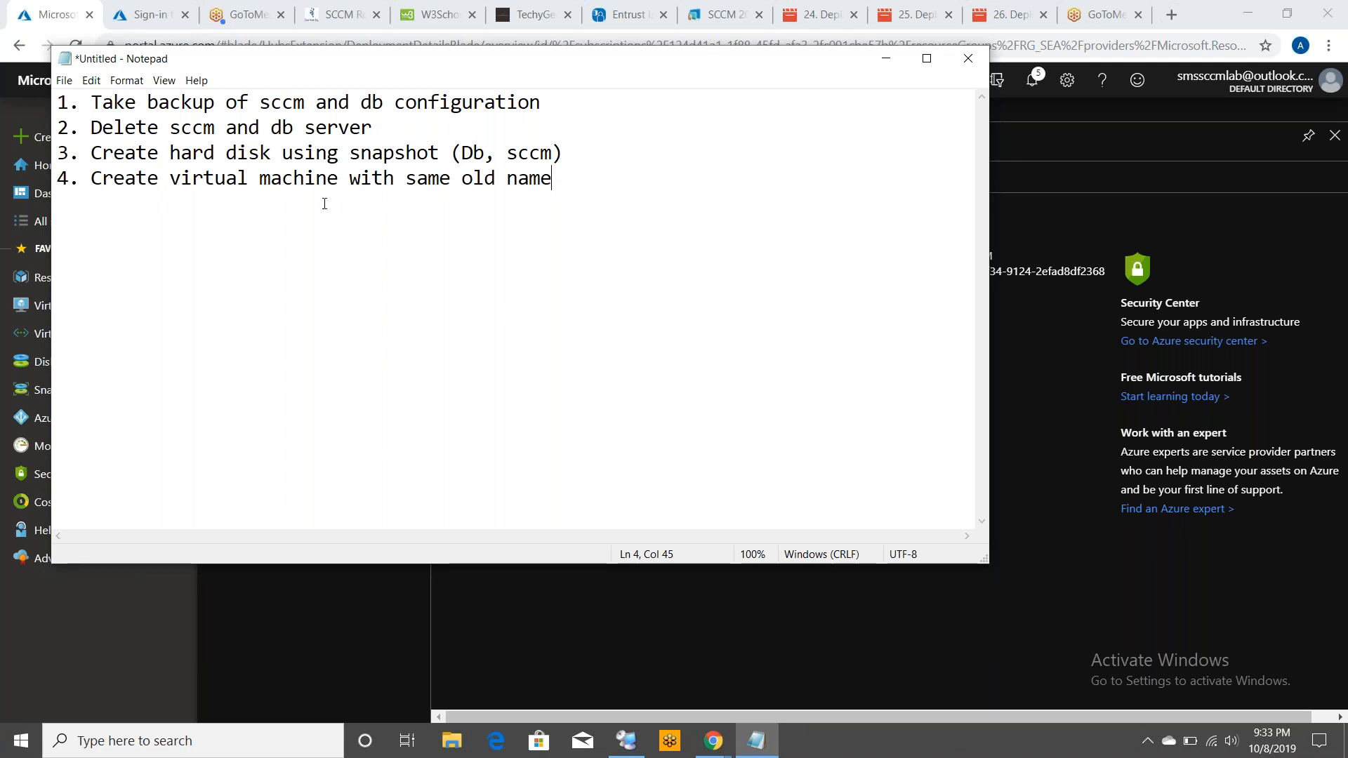
# Start creating a virtual machine from the Database disk and name it Database
pyautogui.click(389, 126)
pyautogui.click(289, 620)
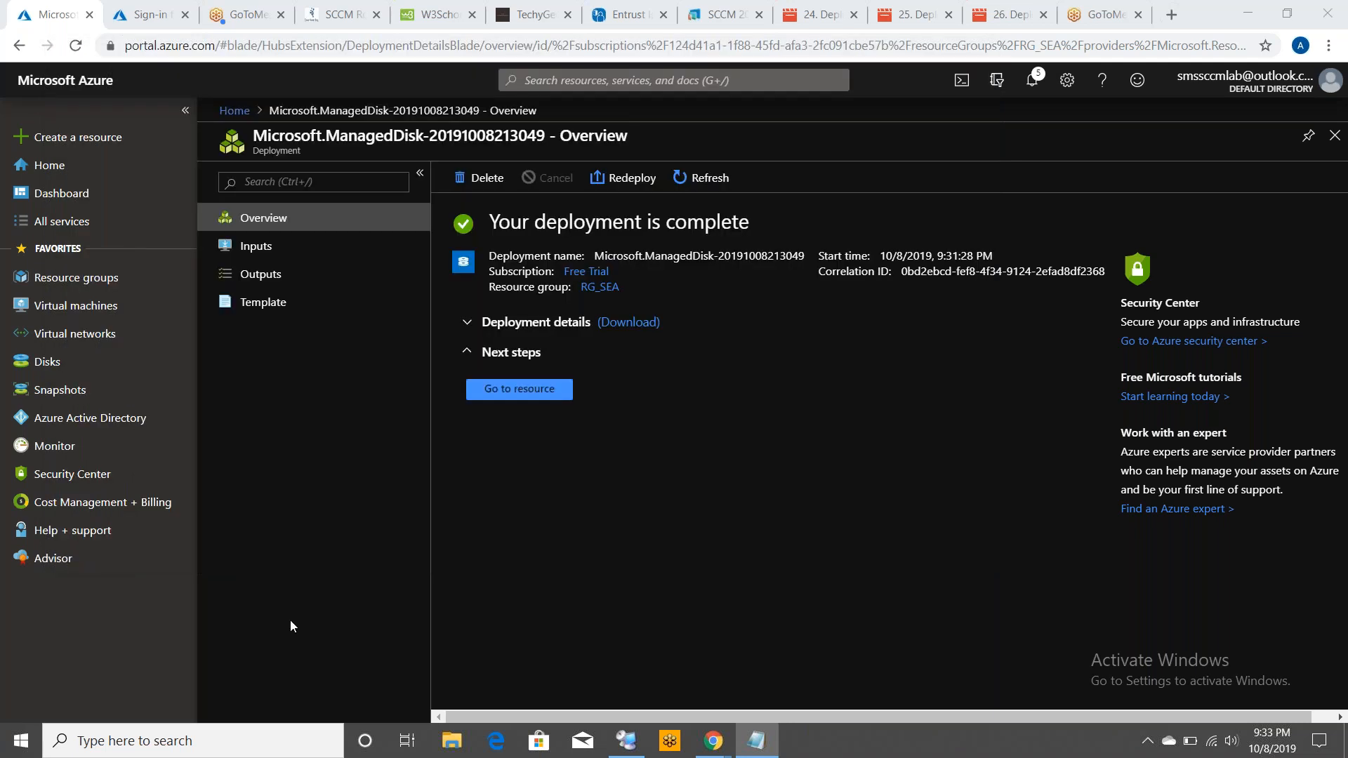
pyautogui.click(76, 370)
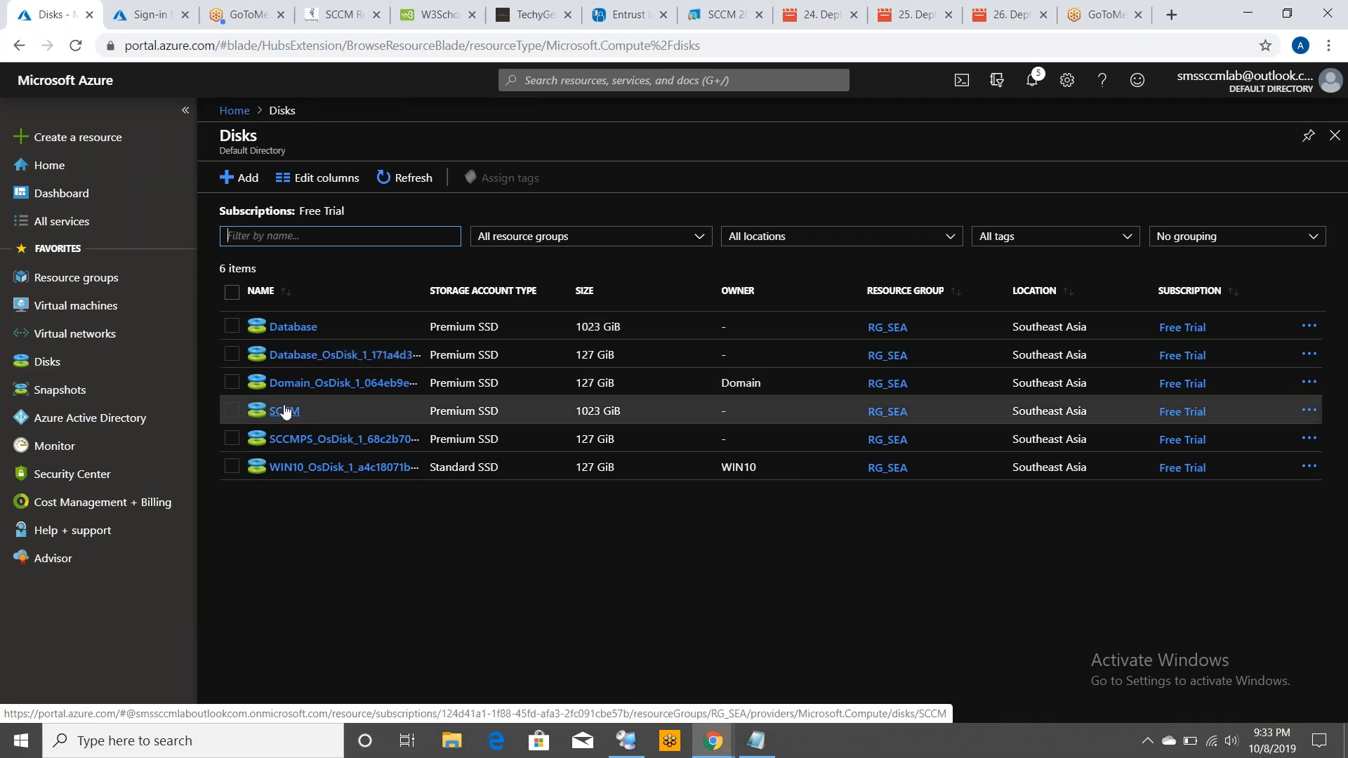
pyautogui.click(294, 327)
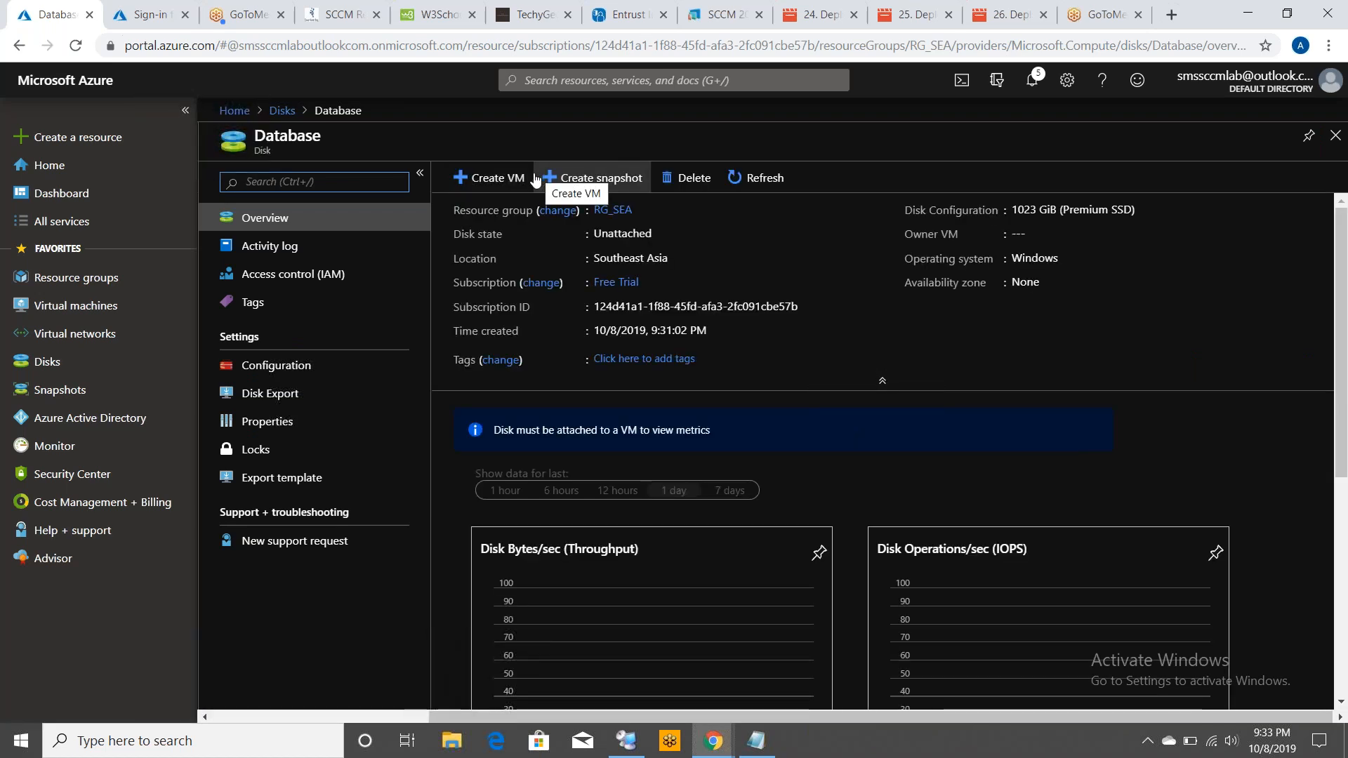
pyautogui.click(496, 179)
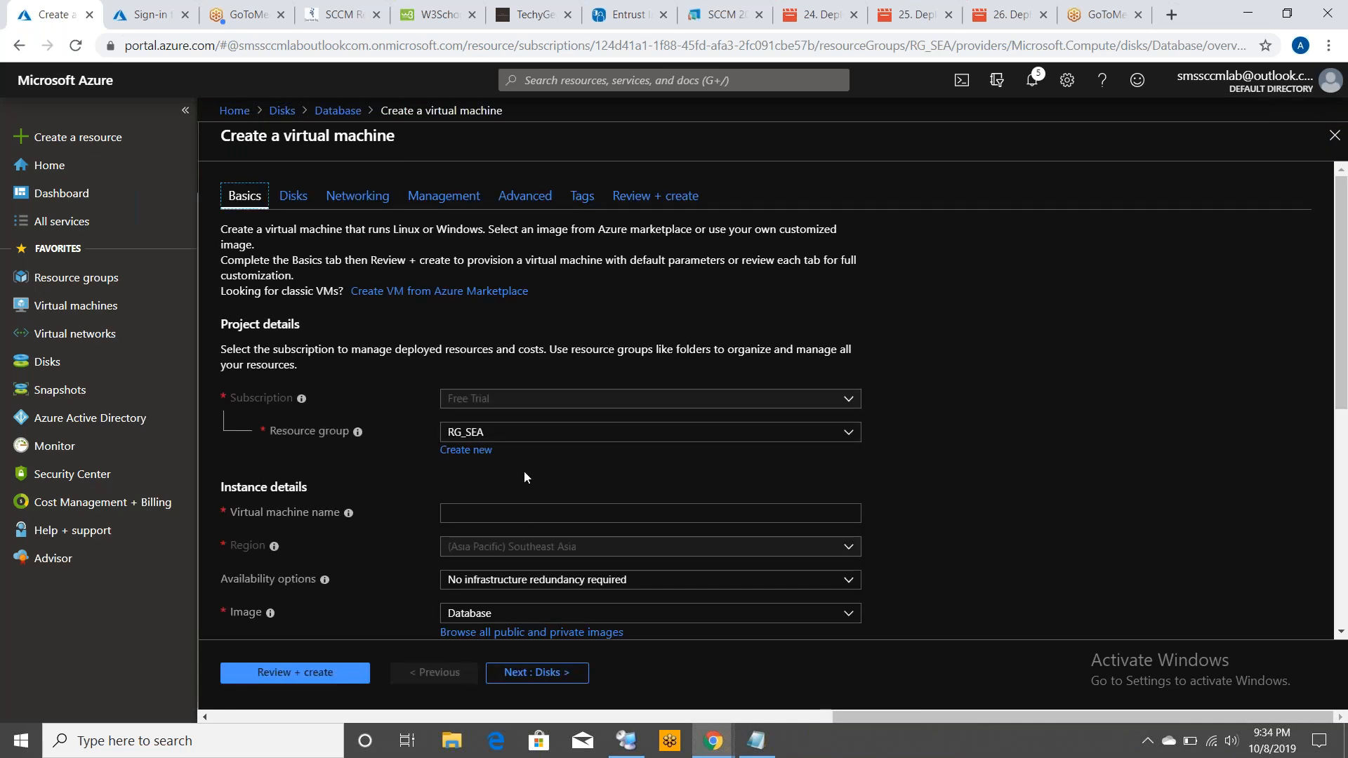
pyautogui.click(515, 513)
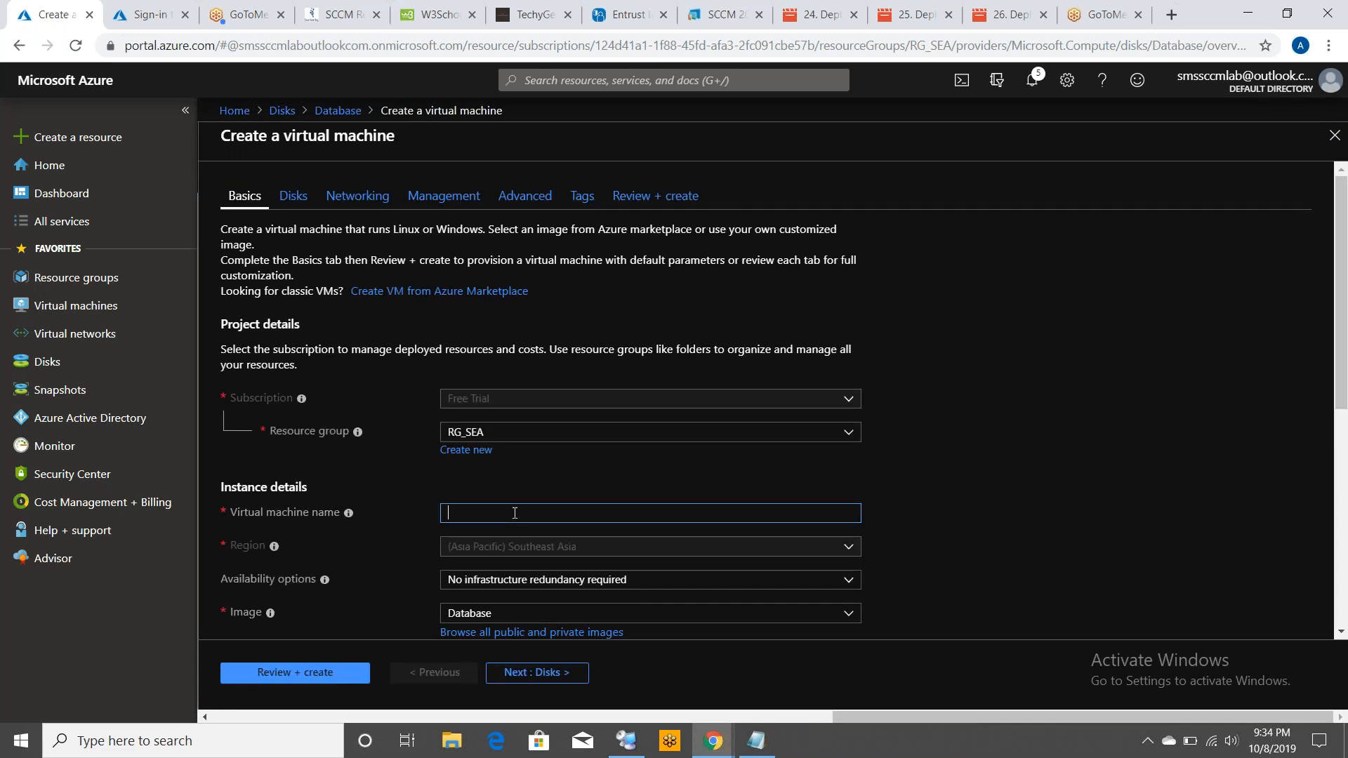
pyautogui.write('Dat')
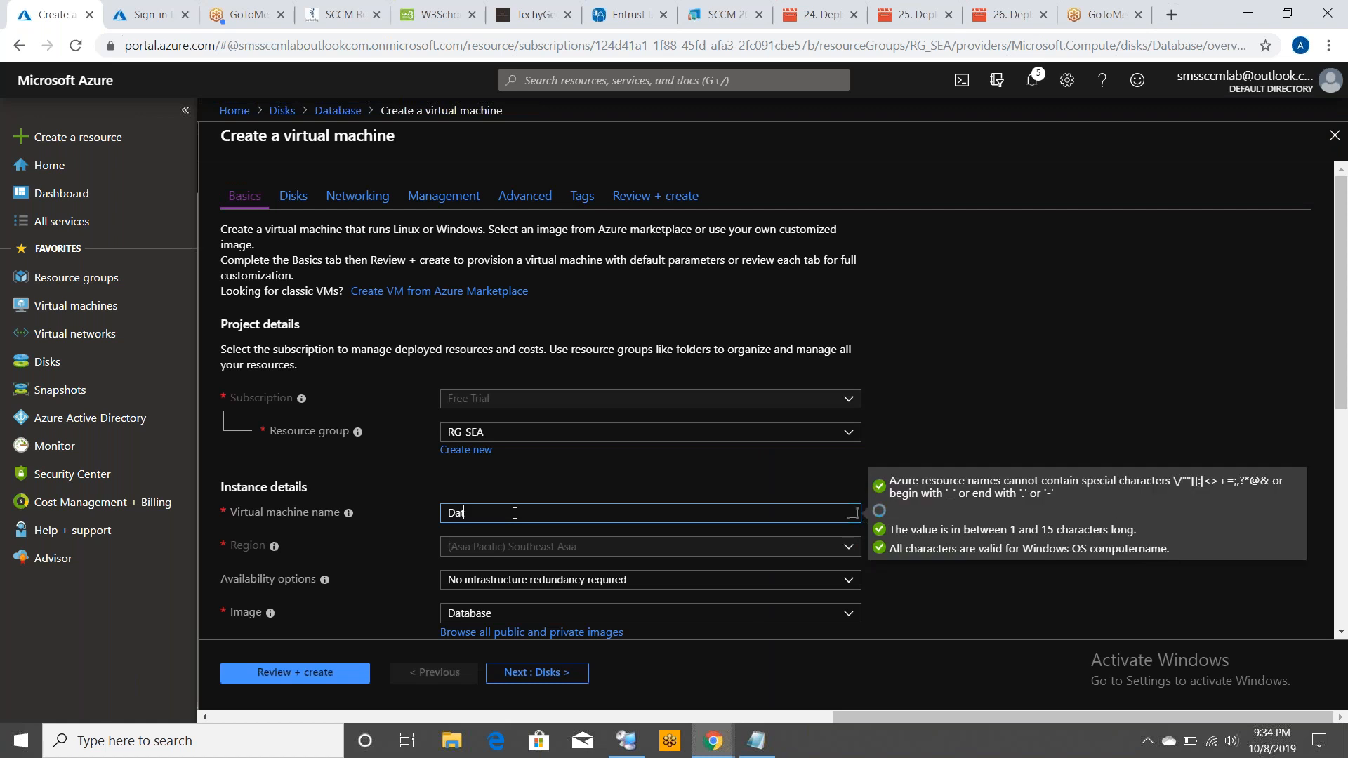
pyautogui.write('abase')
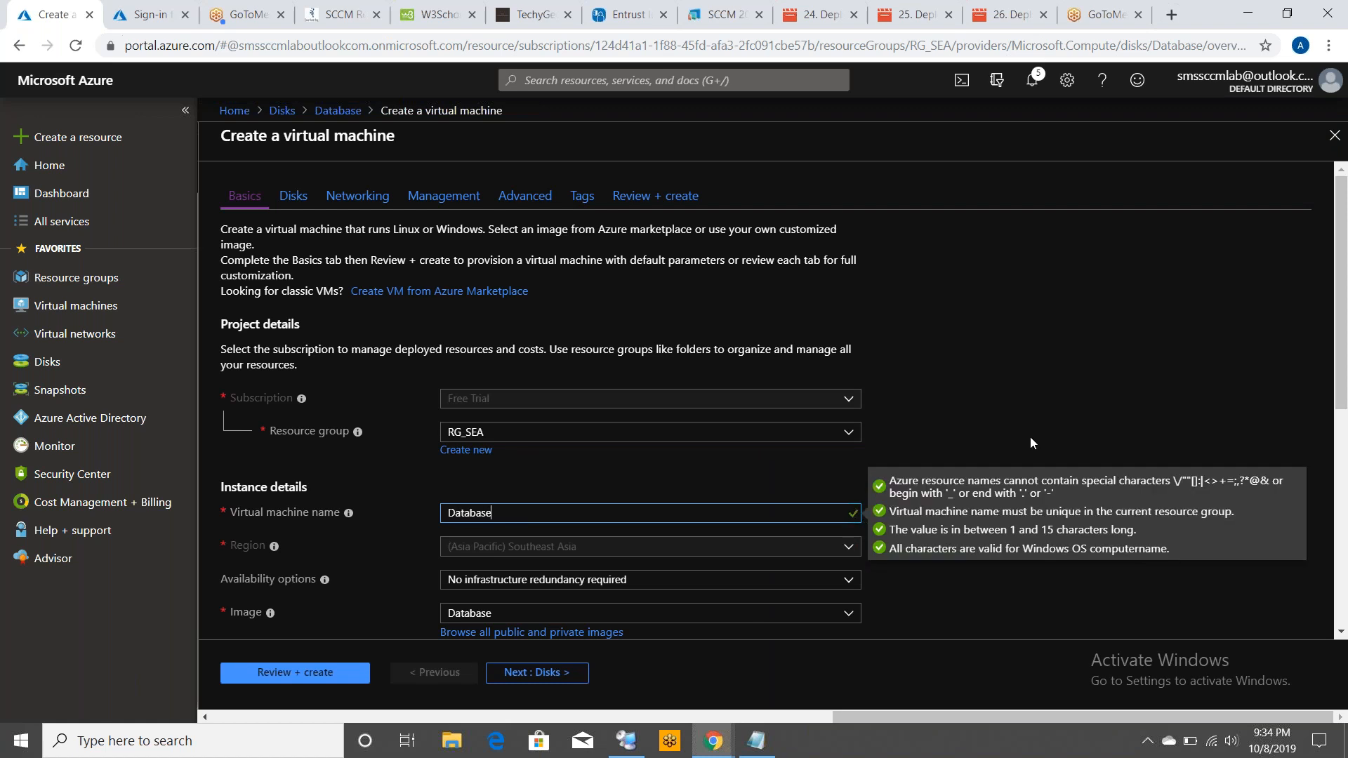
# Set the virtual machine size to DS1_v2
pyautogui.click(1341, 595)
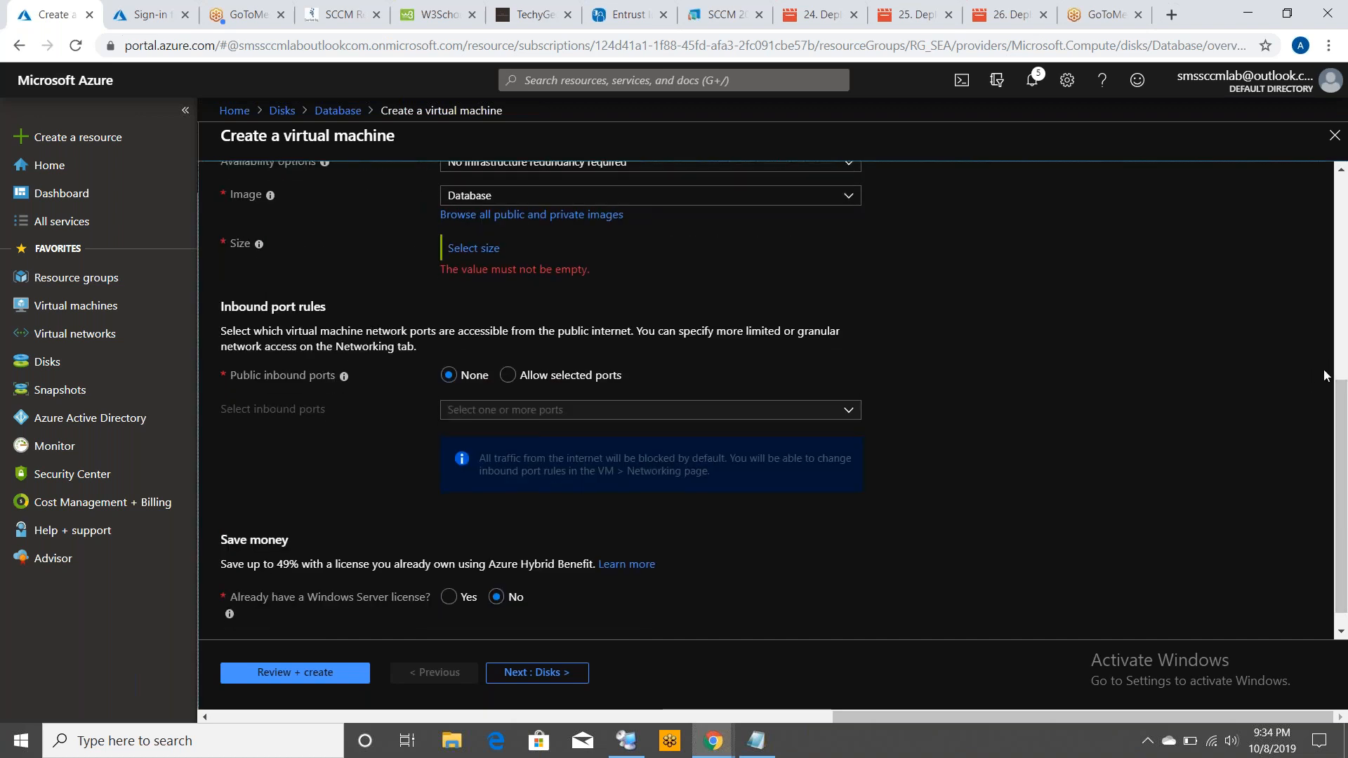
pyautogui.moveTo(1340, 397); pyautogui.dragTo(1341, 282)
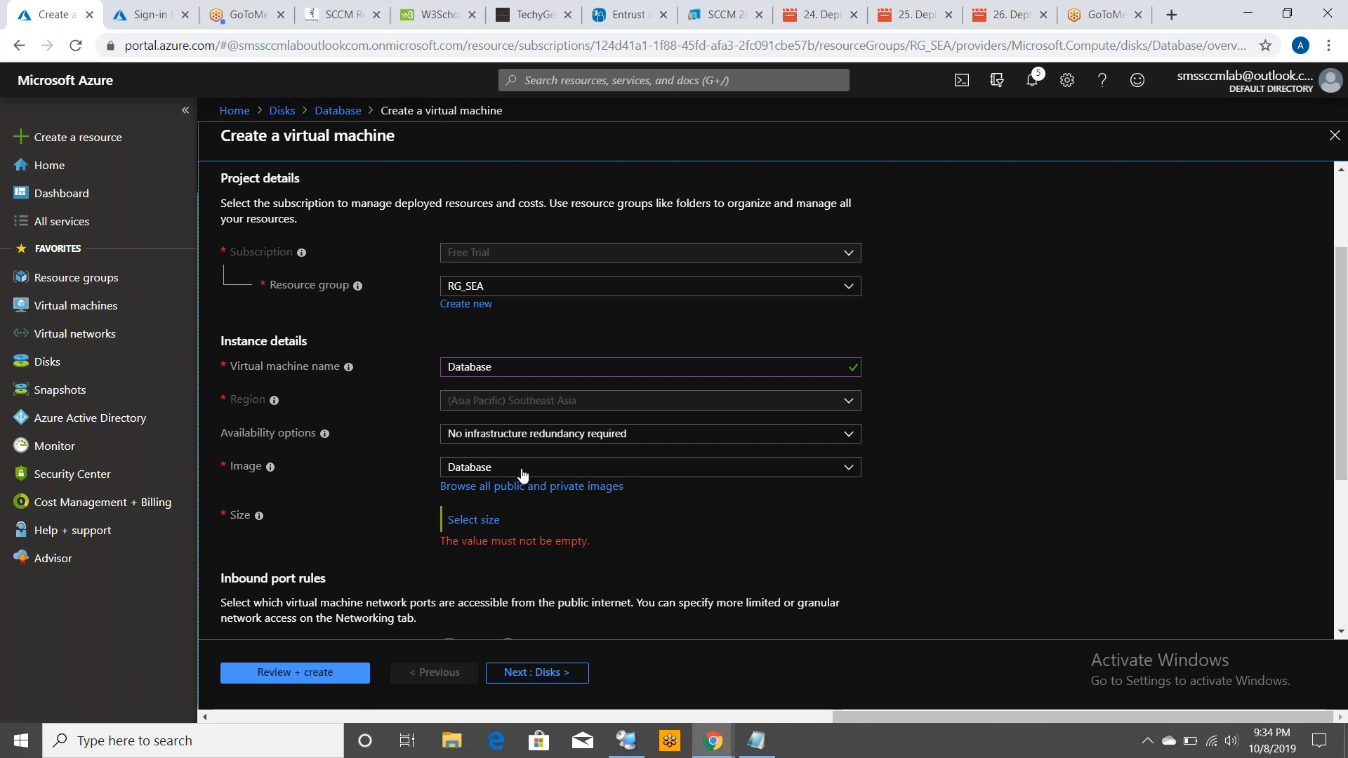
pyautogui.click(463, 521)
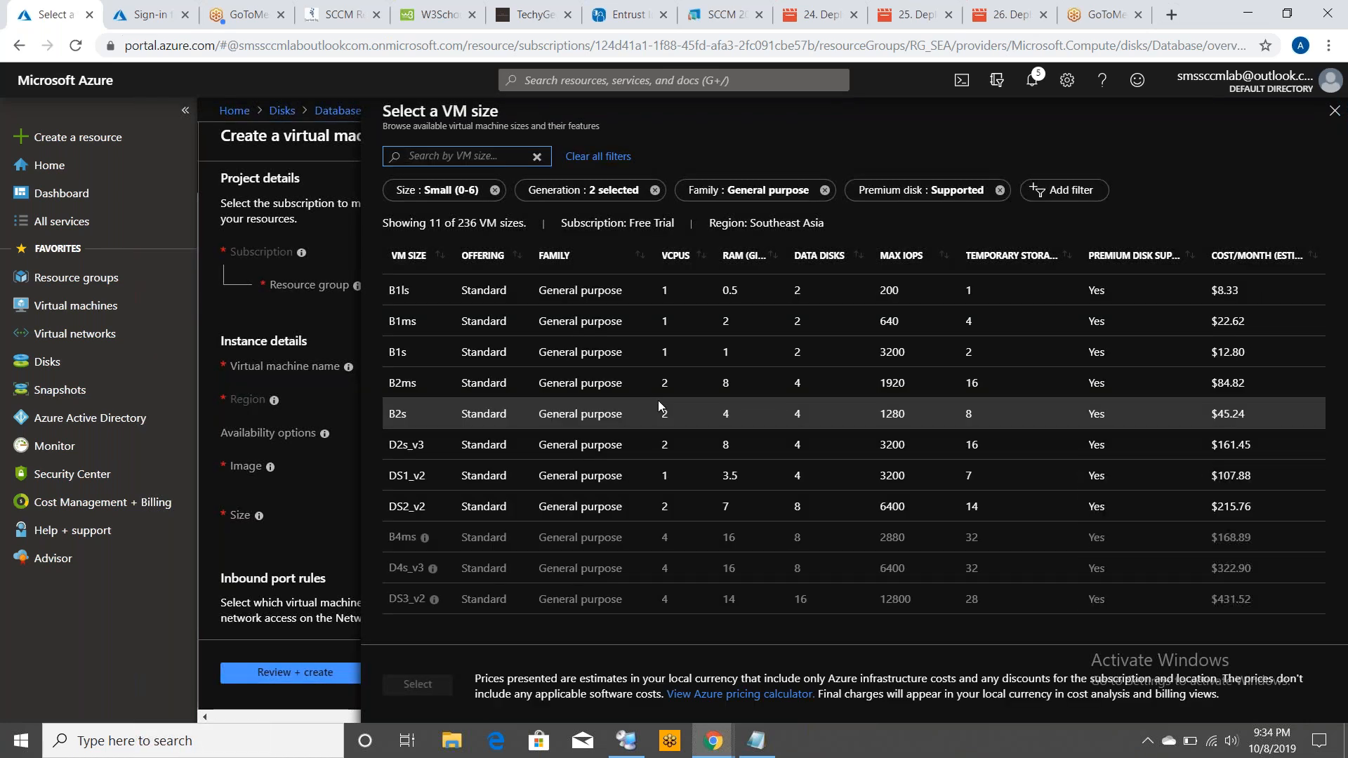
pyautogui.click(681, 474)
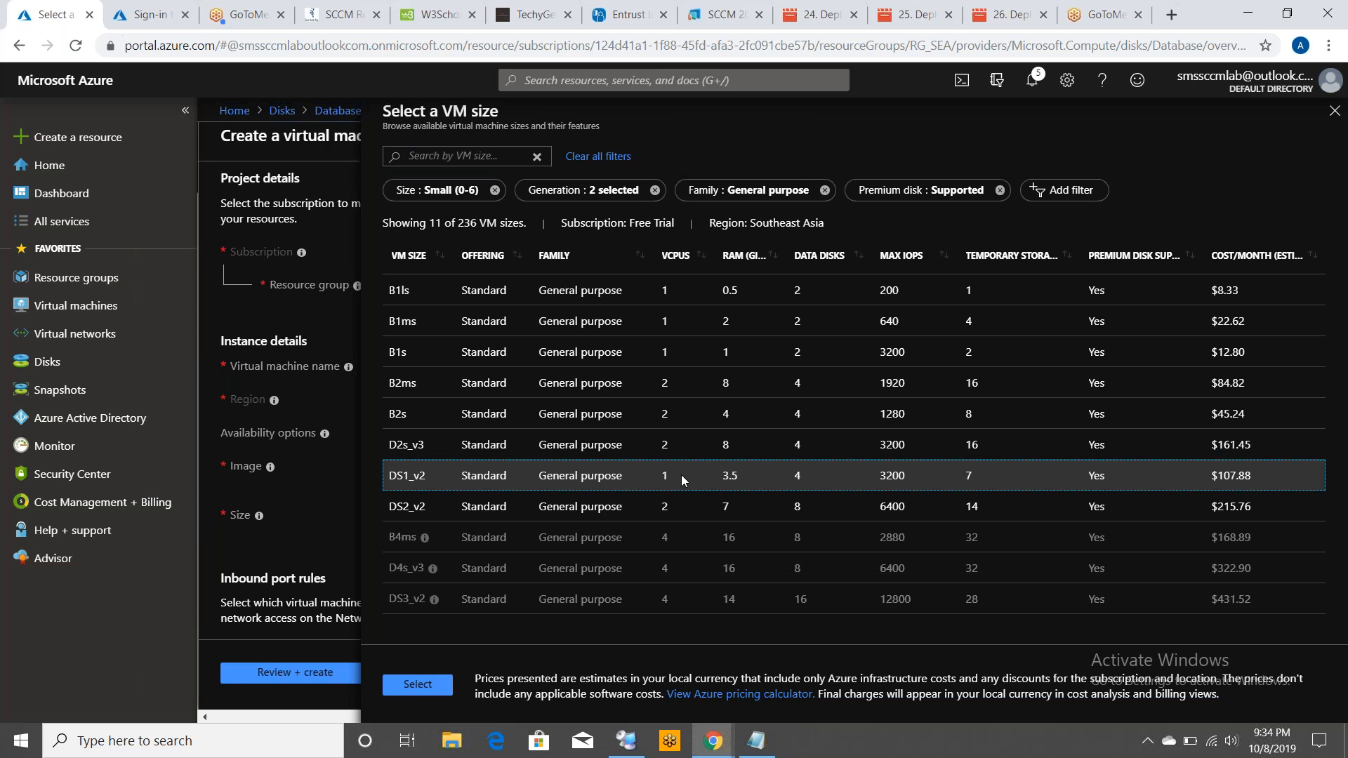
pyautogui.click(426, 686)
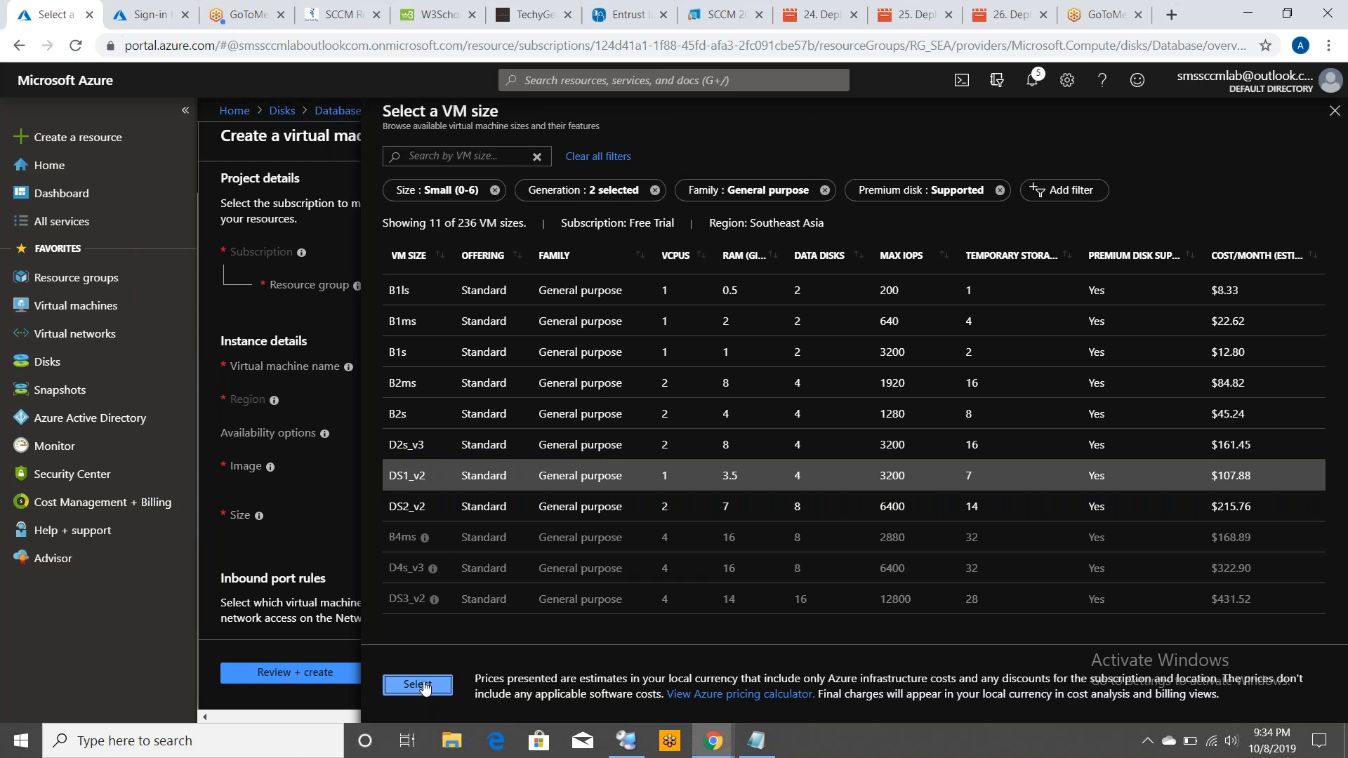
pyautogui.click(424, 686)
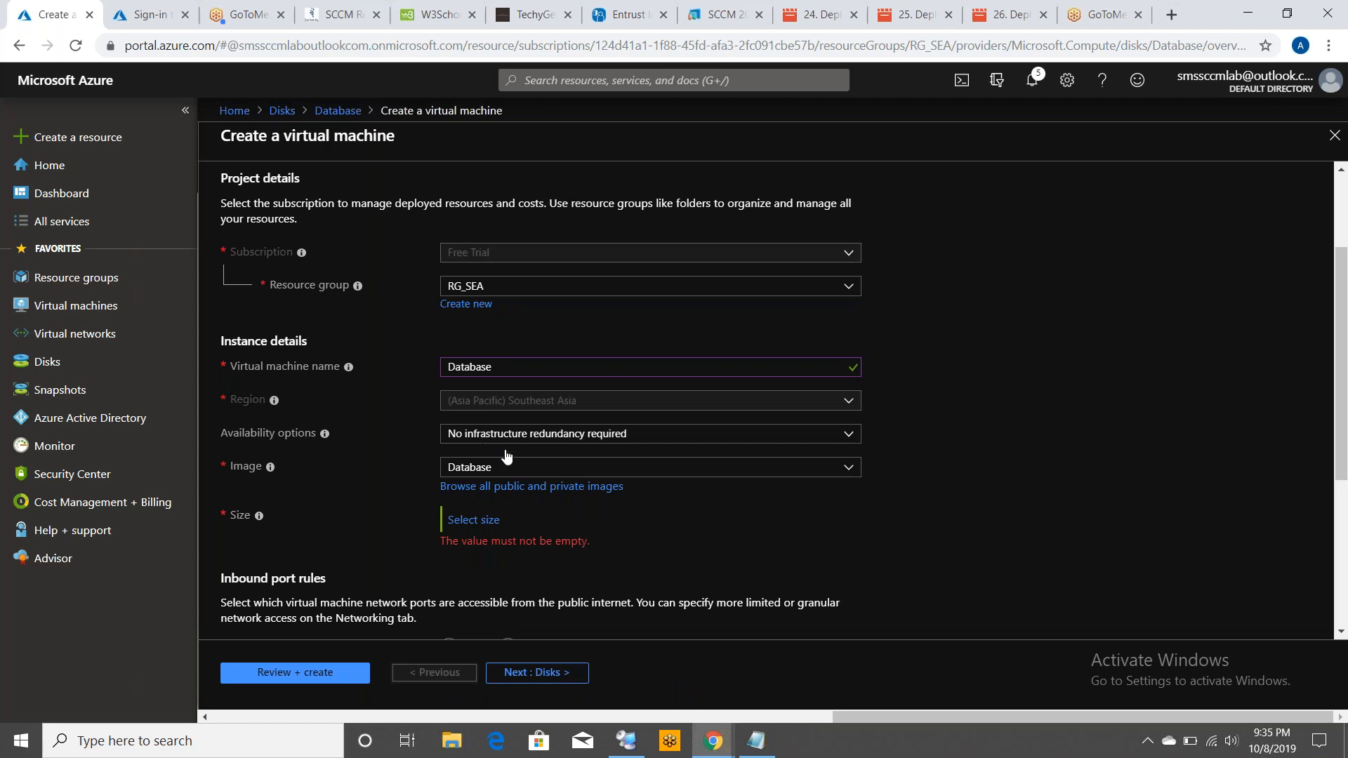
# Allow selected public inbound ports and pick RDP (3389)
pyautogui.click(527, 434)
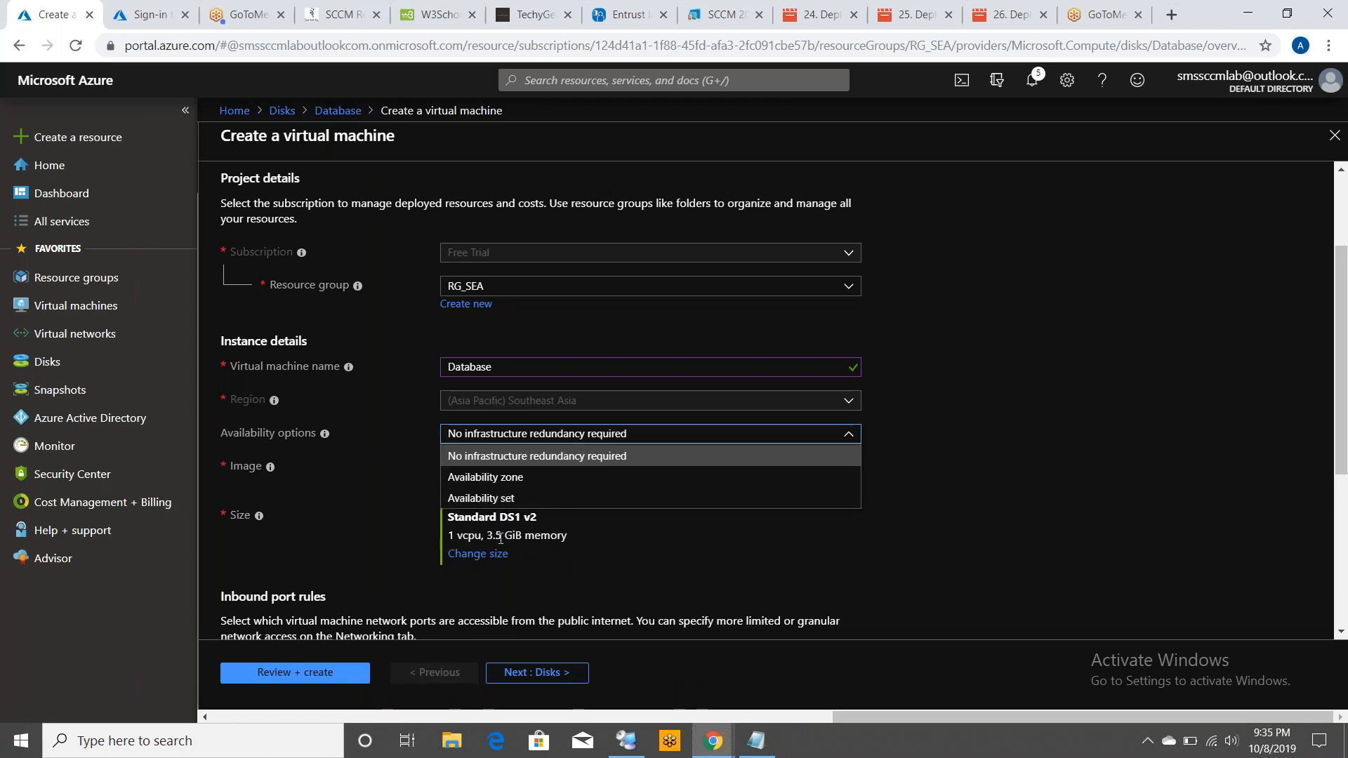
pyautogui.click(548, 533)
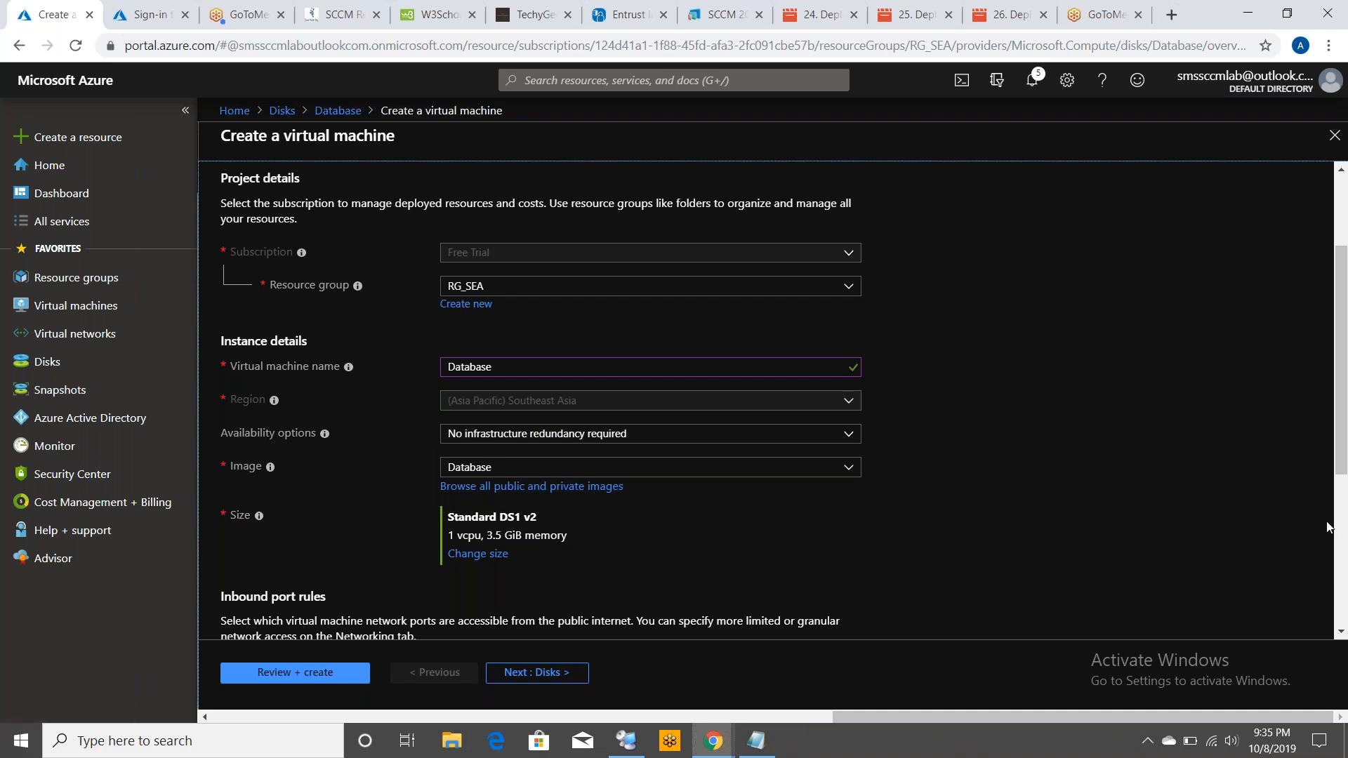
pyautogui.moveTo(1341, 458); pyautogui.dragTo(984, 515)
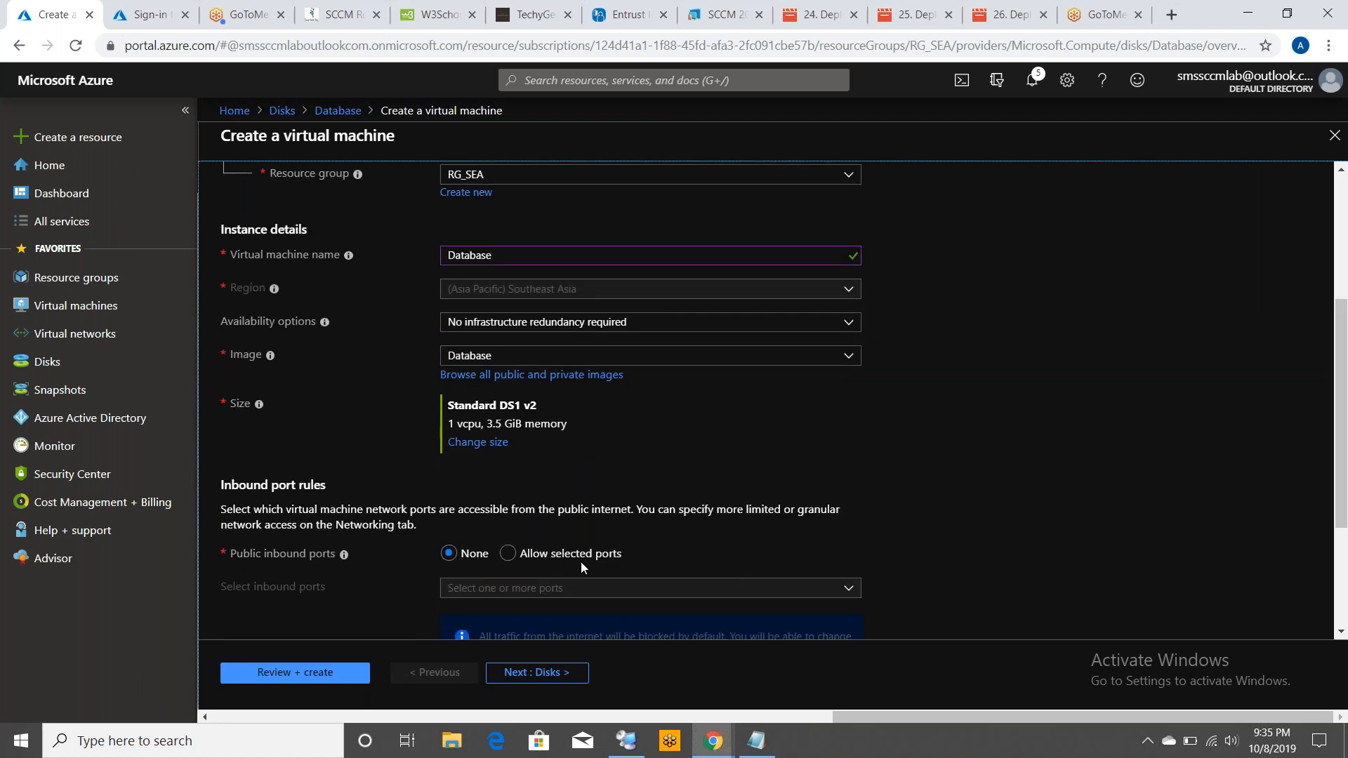
pyautogui.click(523, 554)
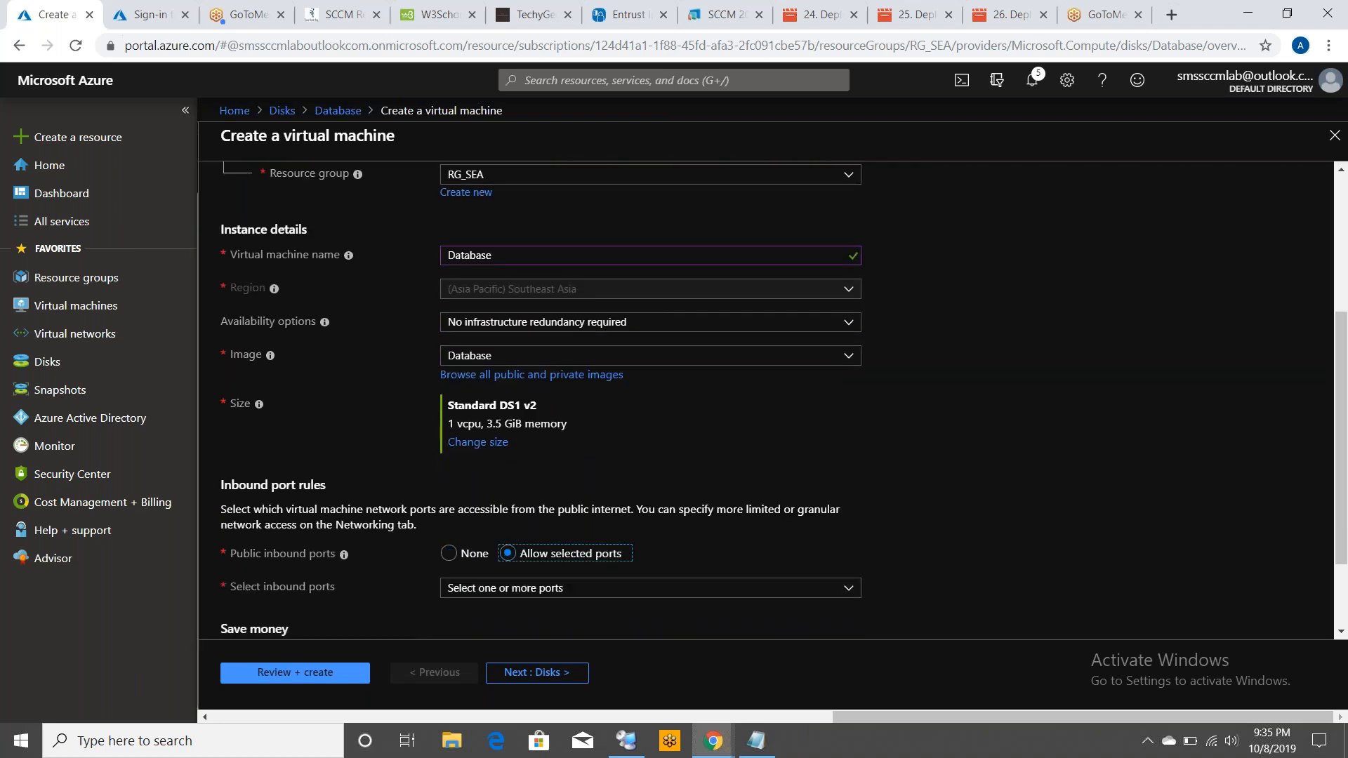
pyautogui.click(772, 590)
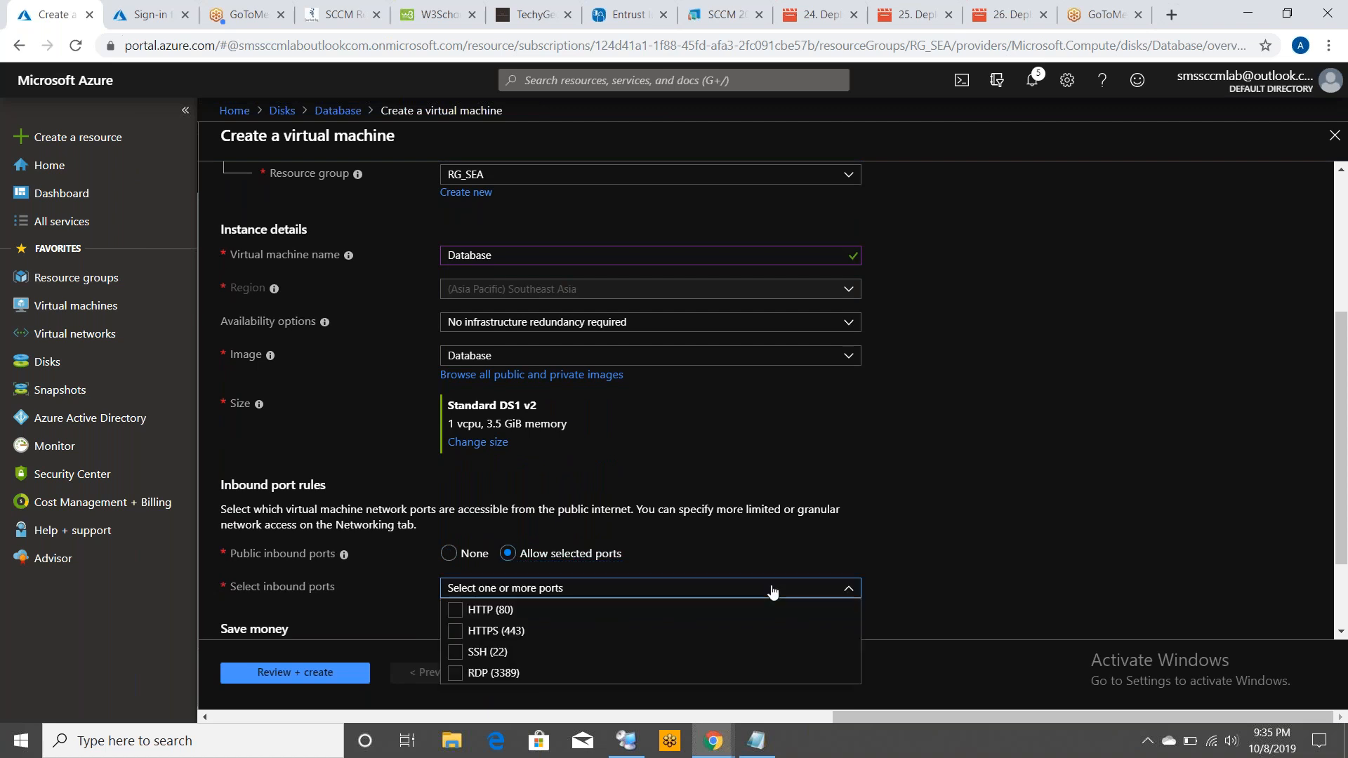
pyautogui.click(459, 676)
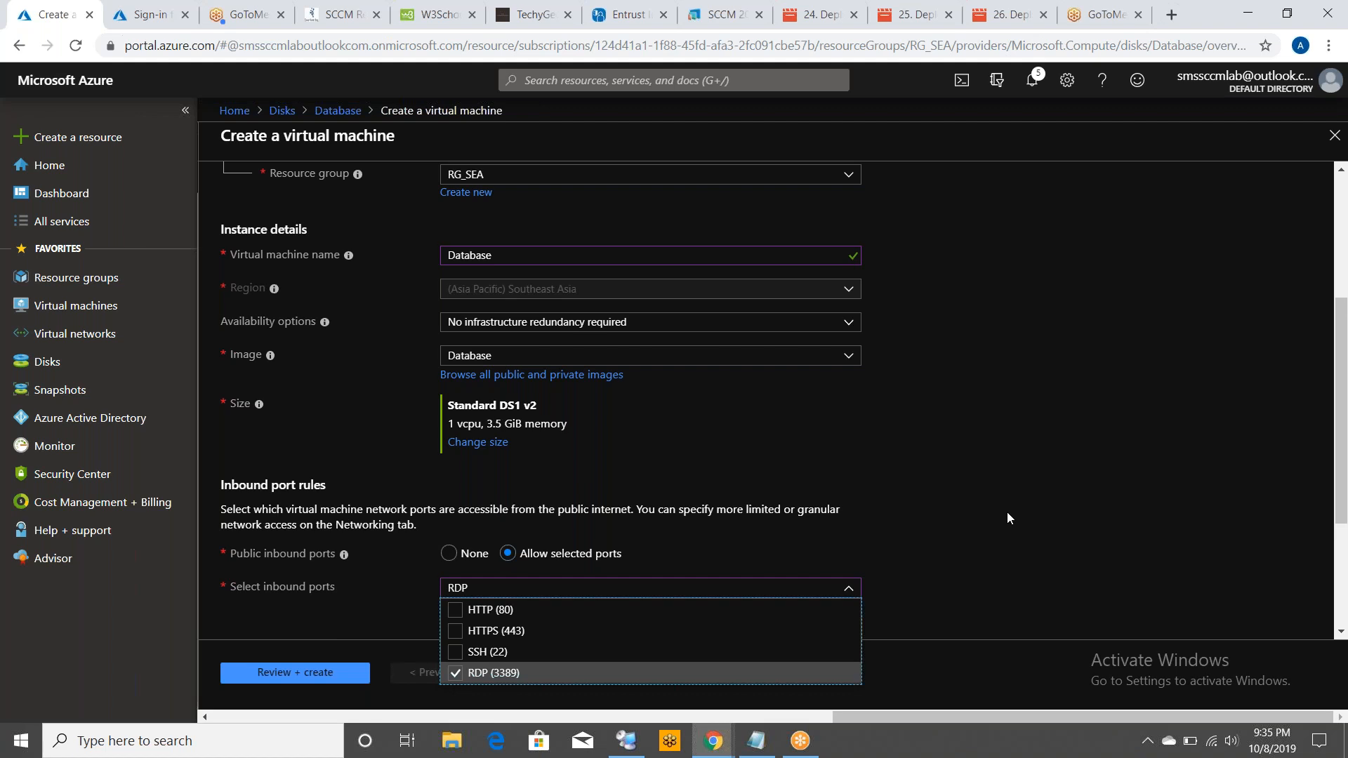
# Review the settings and create the Database virtual machine
pyautogui.moveTo(1341, 516); pyautogui.dragTo(1345, 577)
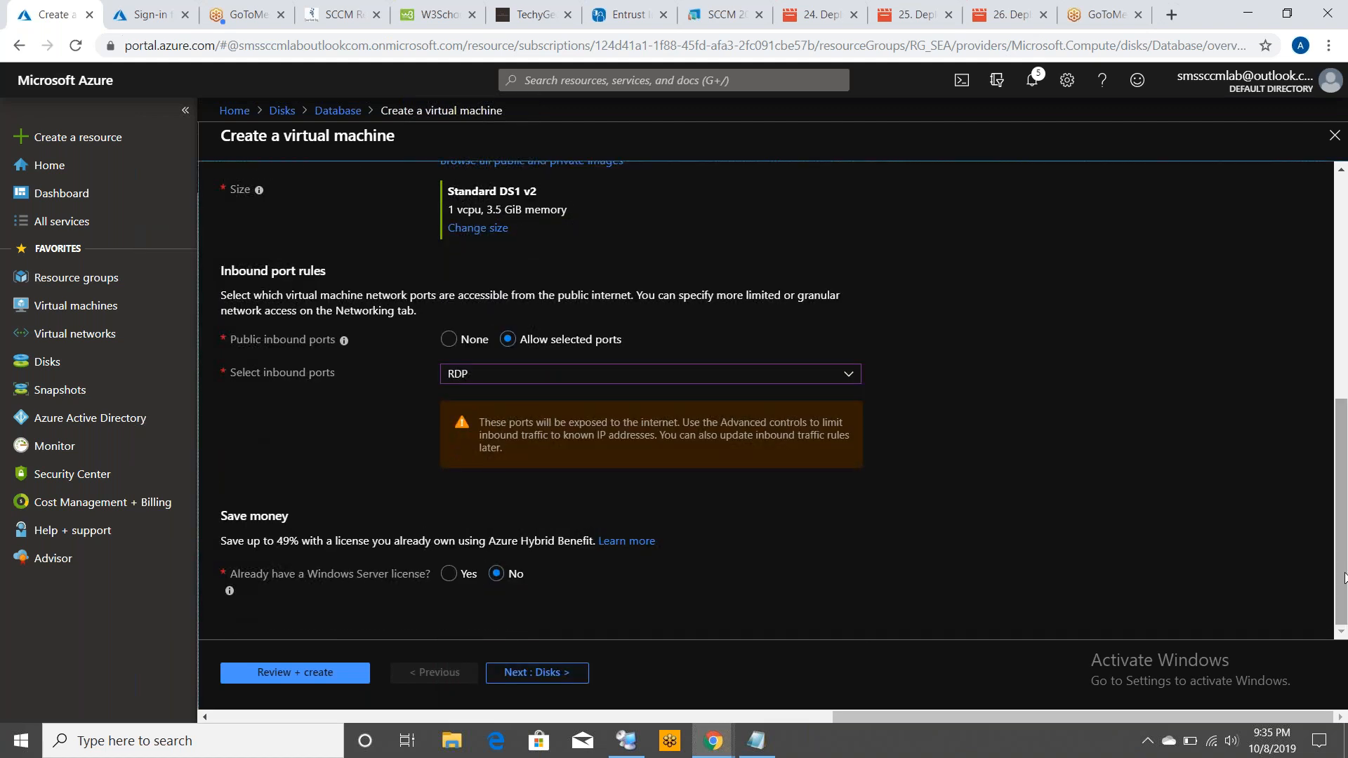
pyautogui.scroll(5, 1300, 365)
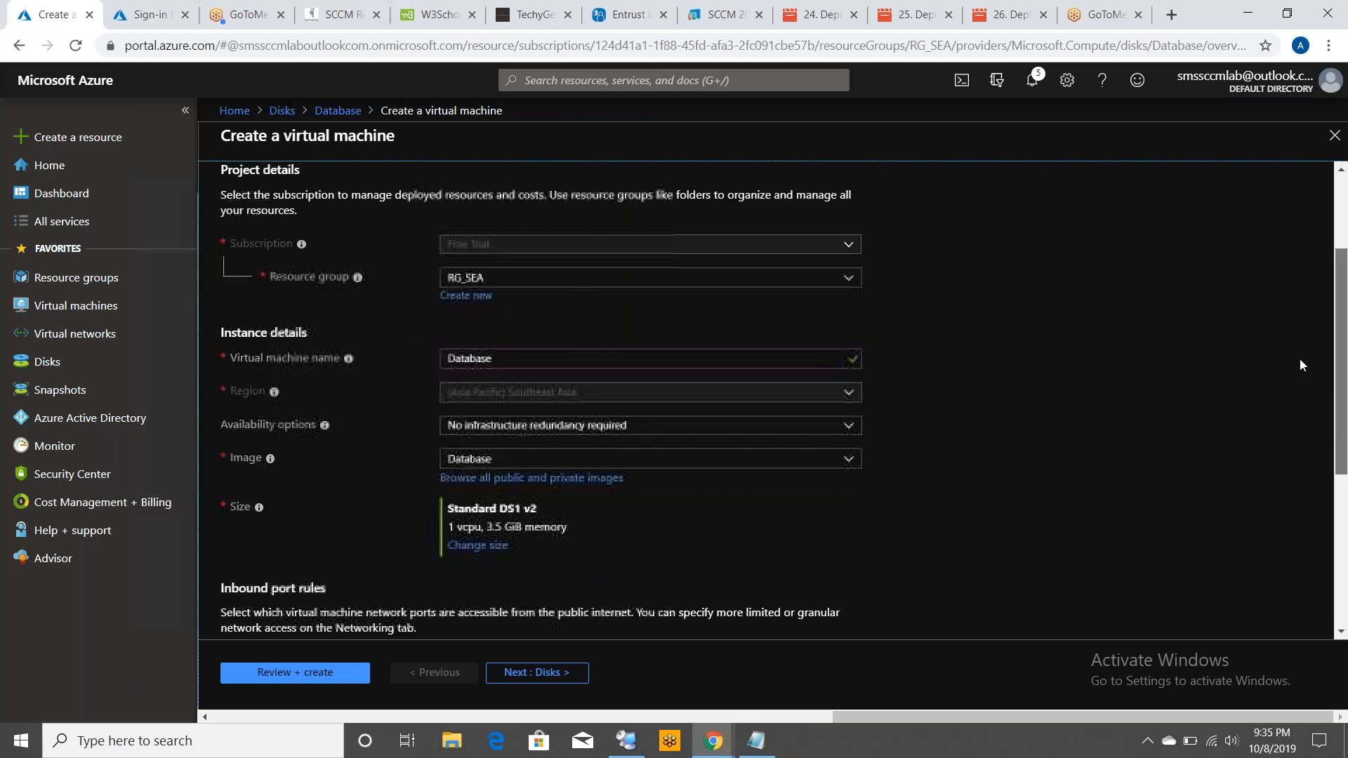
pyautogui.scroll(2, 1300, 362)
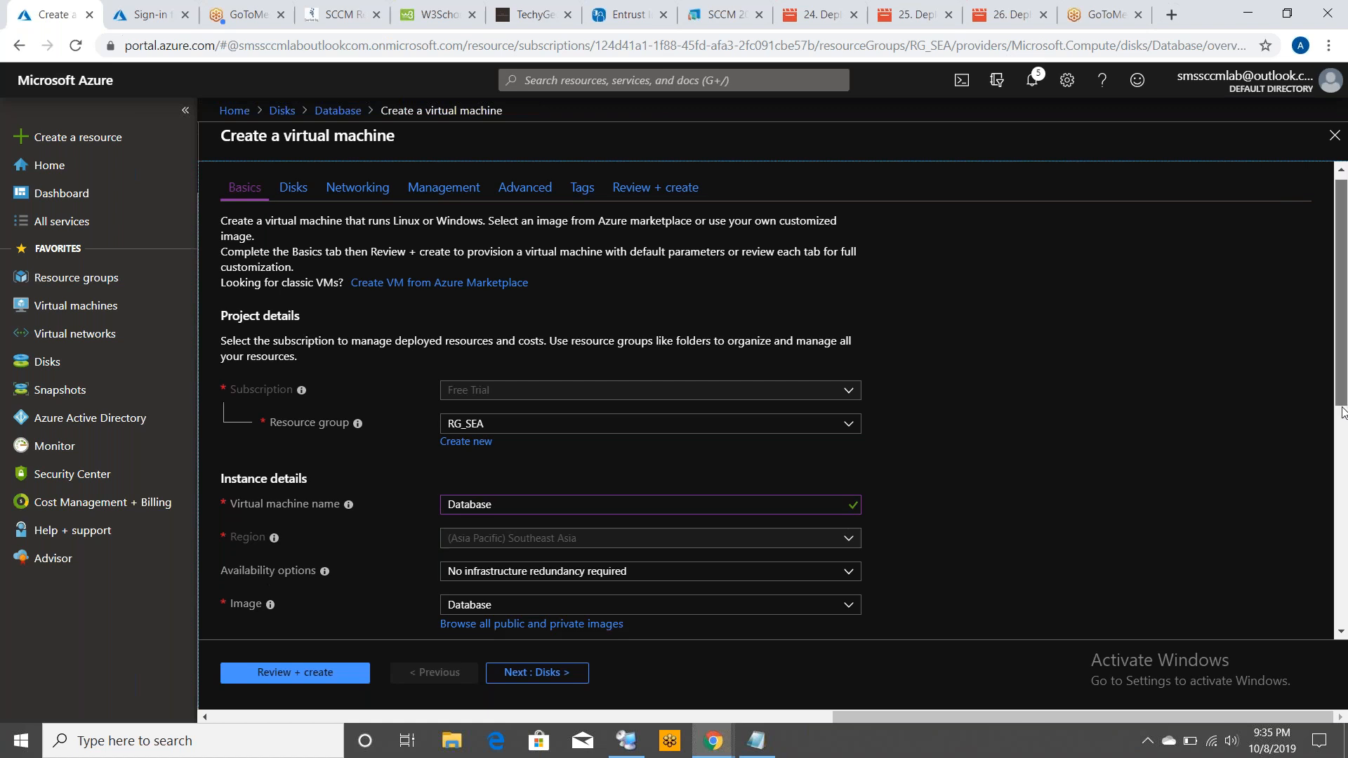
pyautogui.moveTo(1341, 397); pyautogui.dragTo(1342, 481)
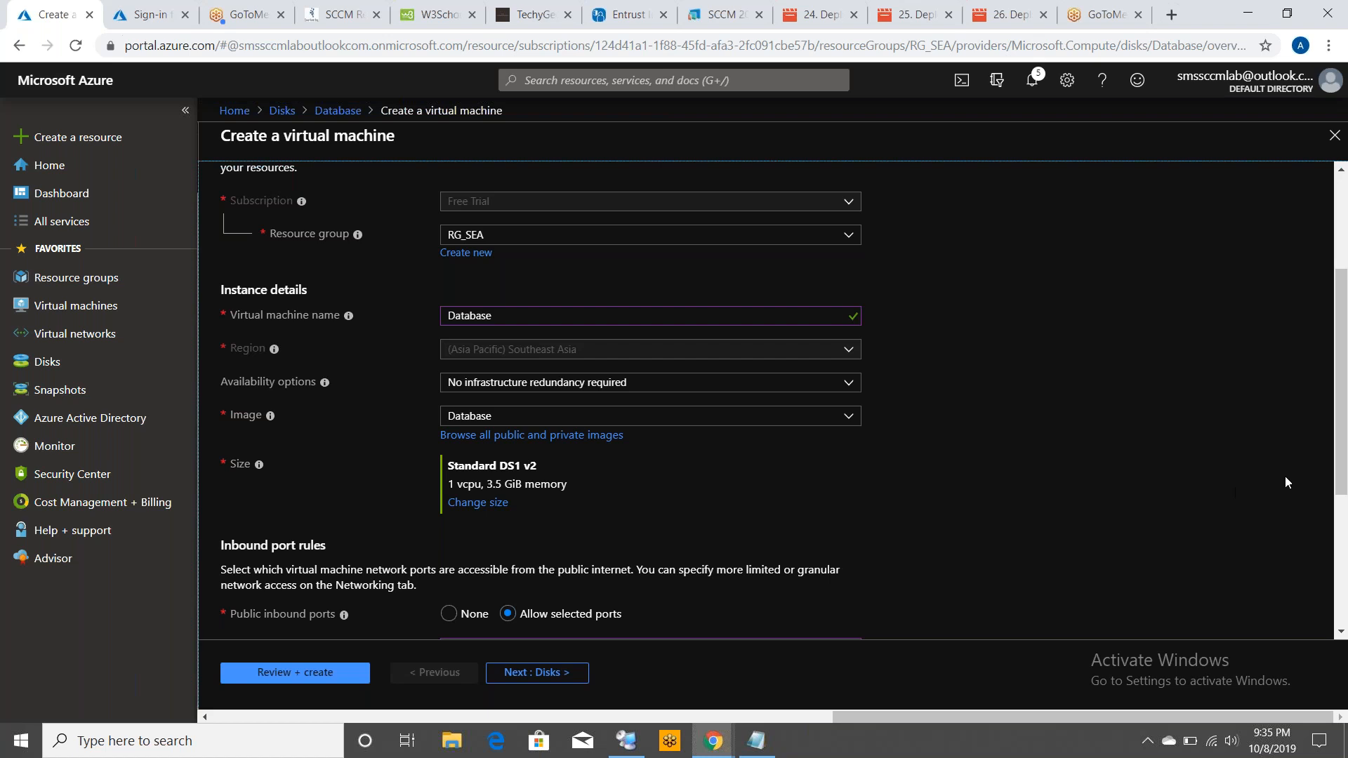
pyautogui.scroll(-4, 911, 430)
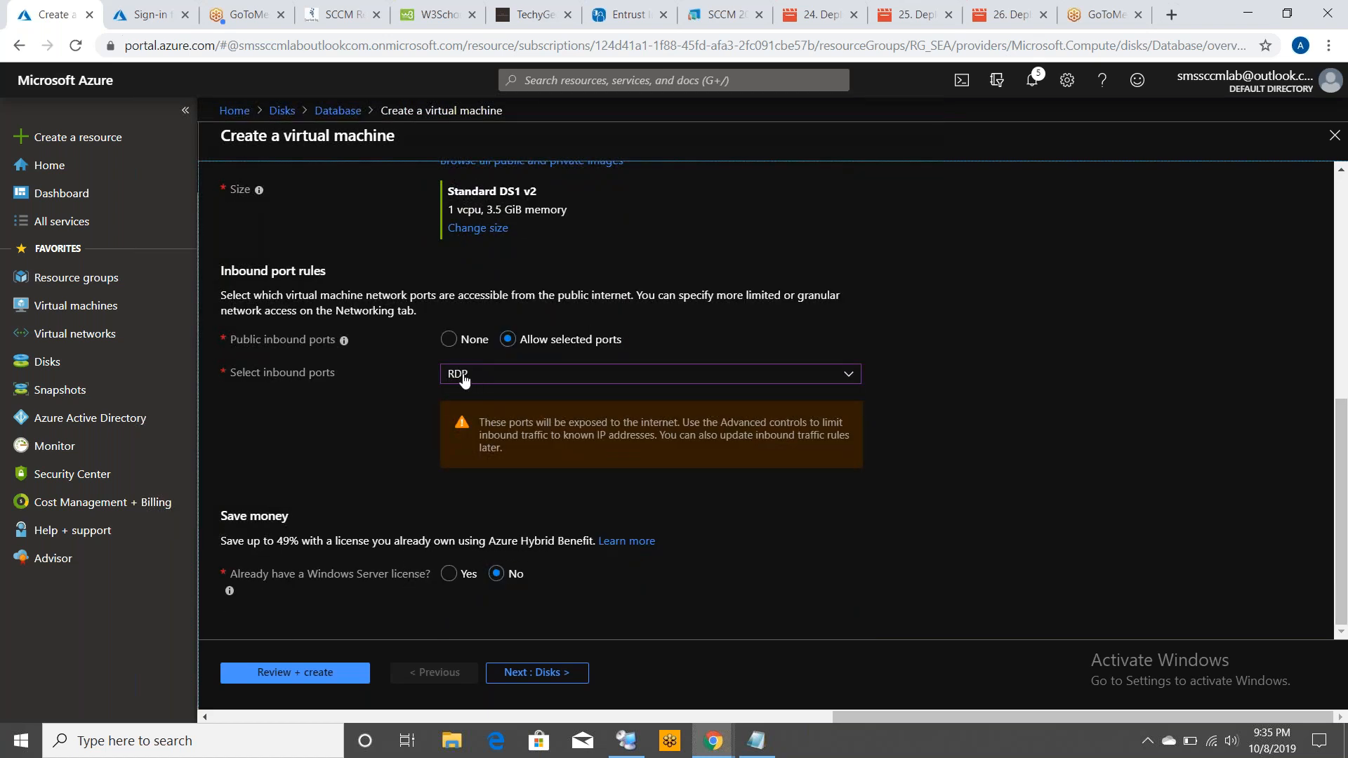
pyautogui.click(288, 676)
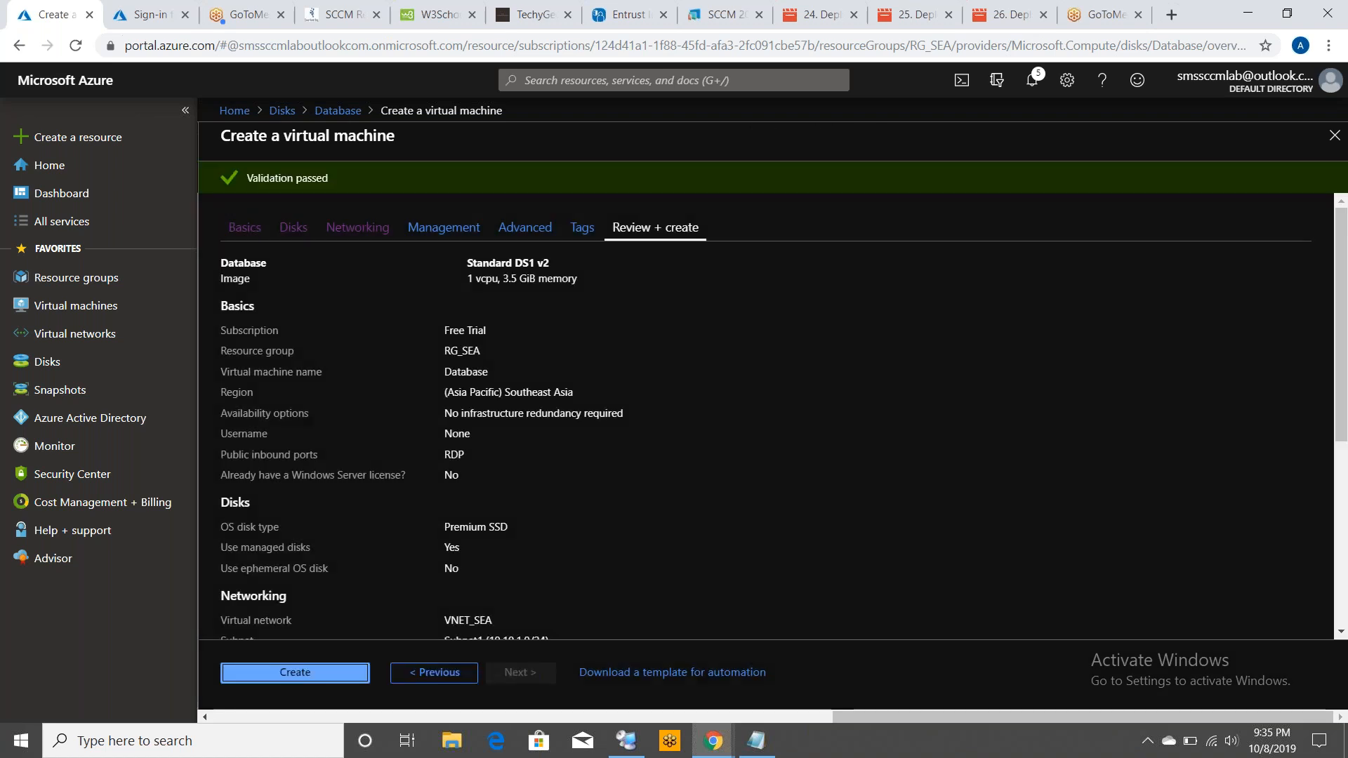
pyautogui.click(295, 672)
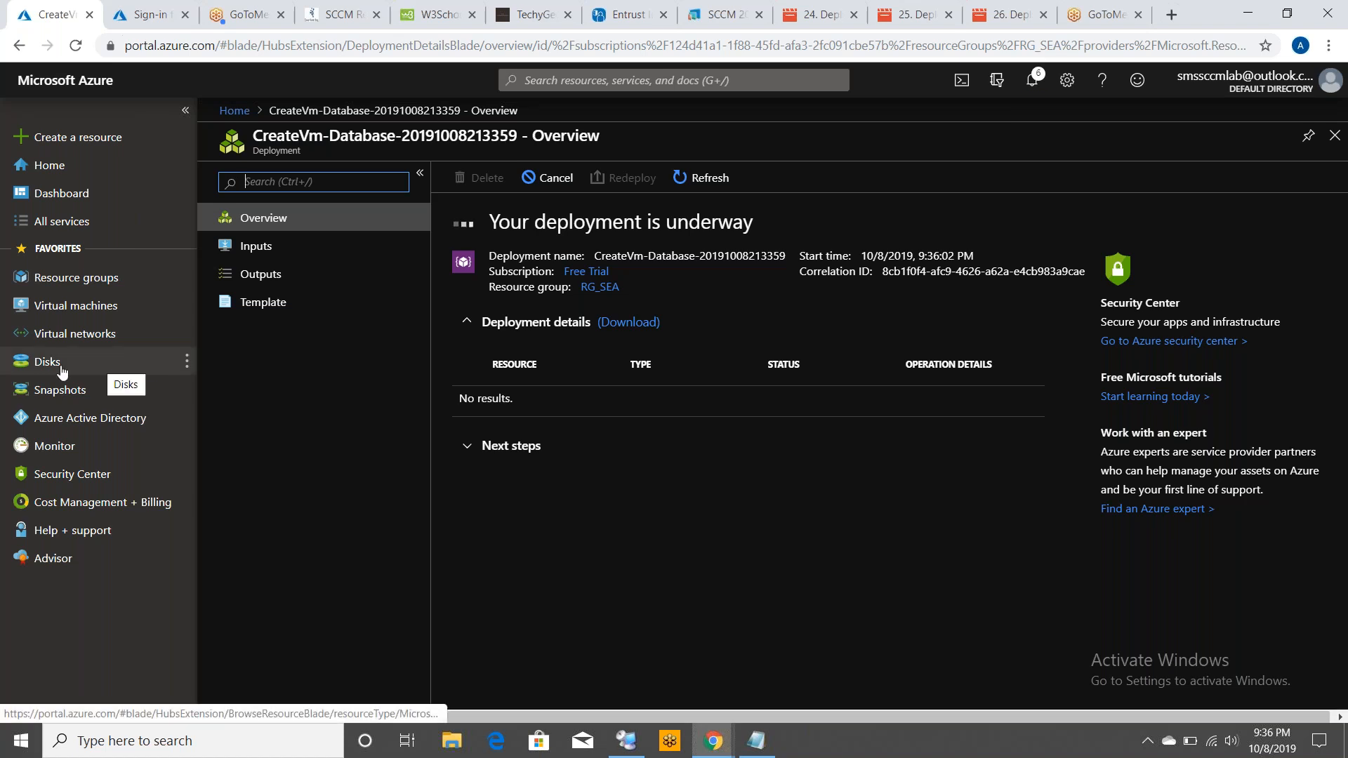
# Start creating a virtual machine from the SCCM disk
pyautogui.click(59, 371)
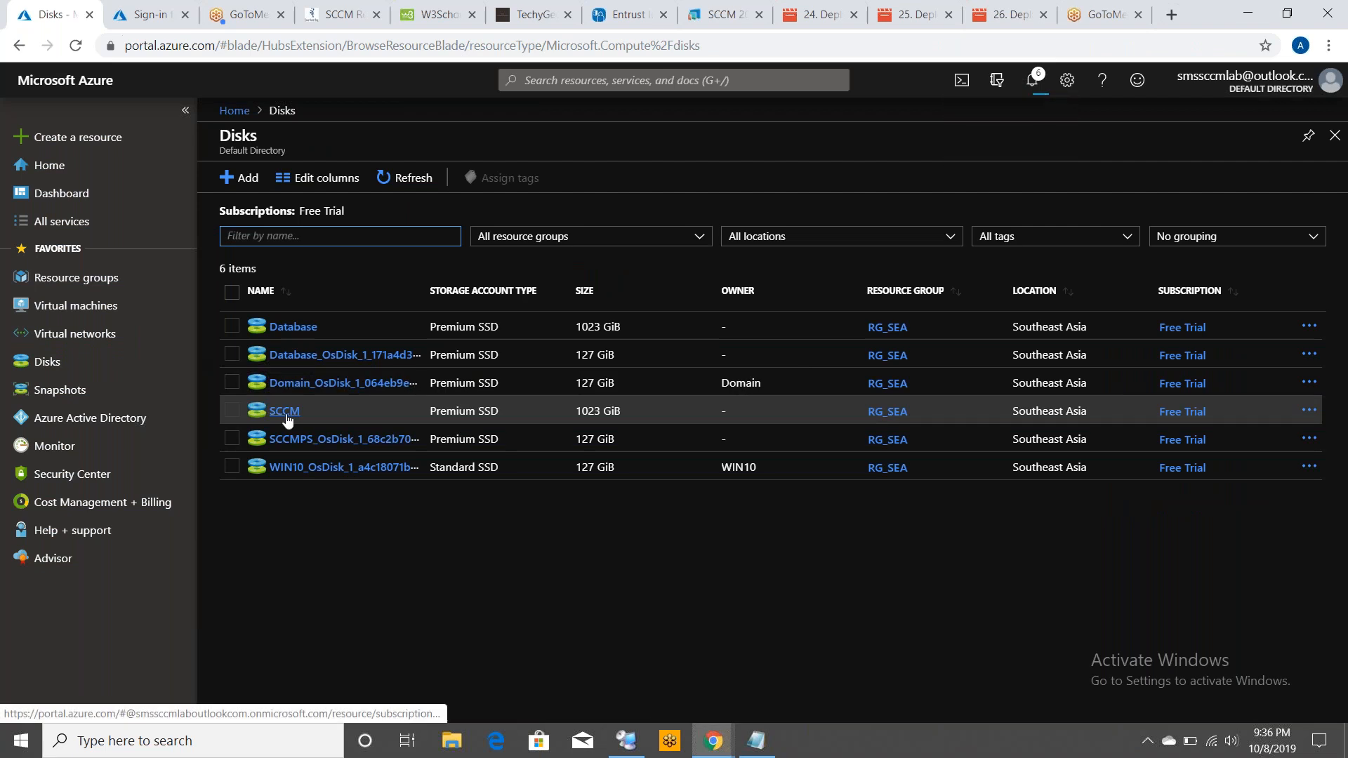
pyautogui.click(288, 414)
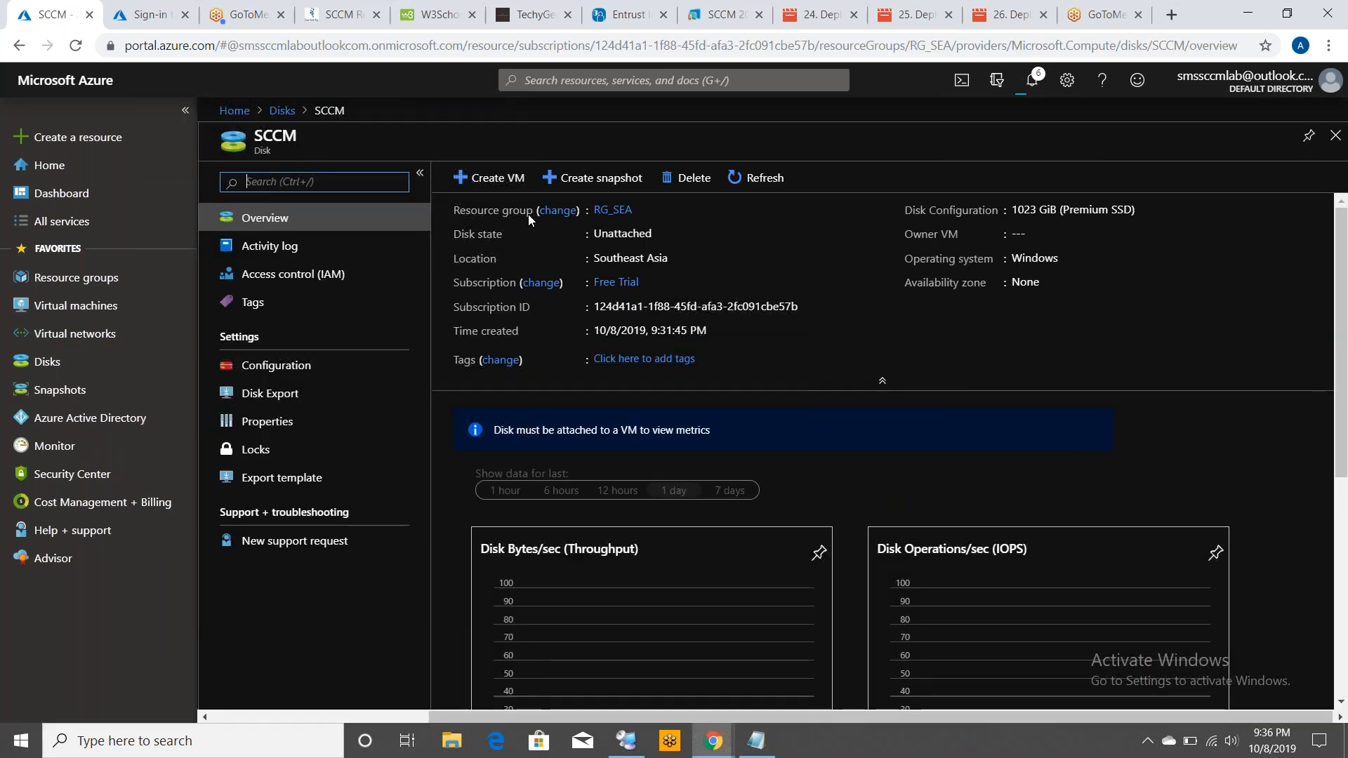
pyautogui.click(500, 179)
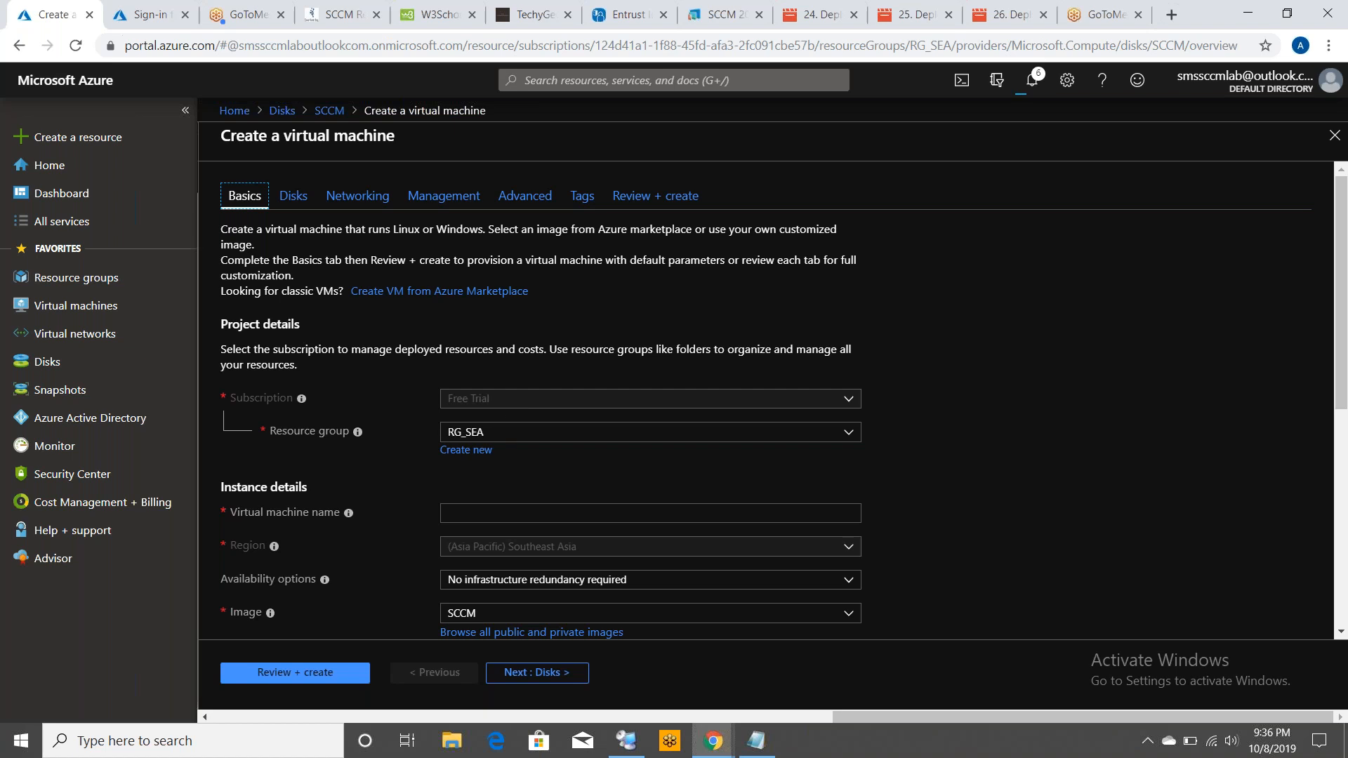
# Name the new virtual machine SCCMPS and set its size to DS1_v2
pyautogui.click(494, 520)
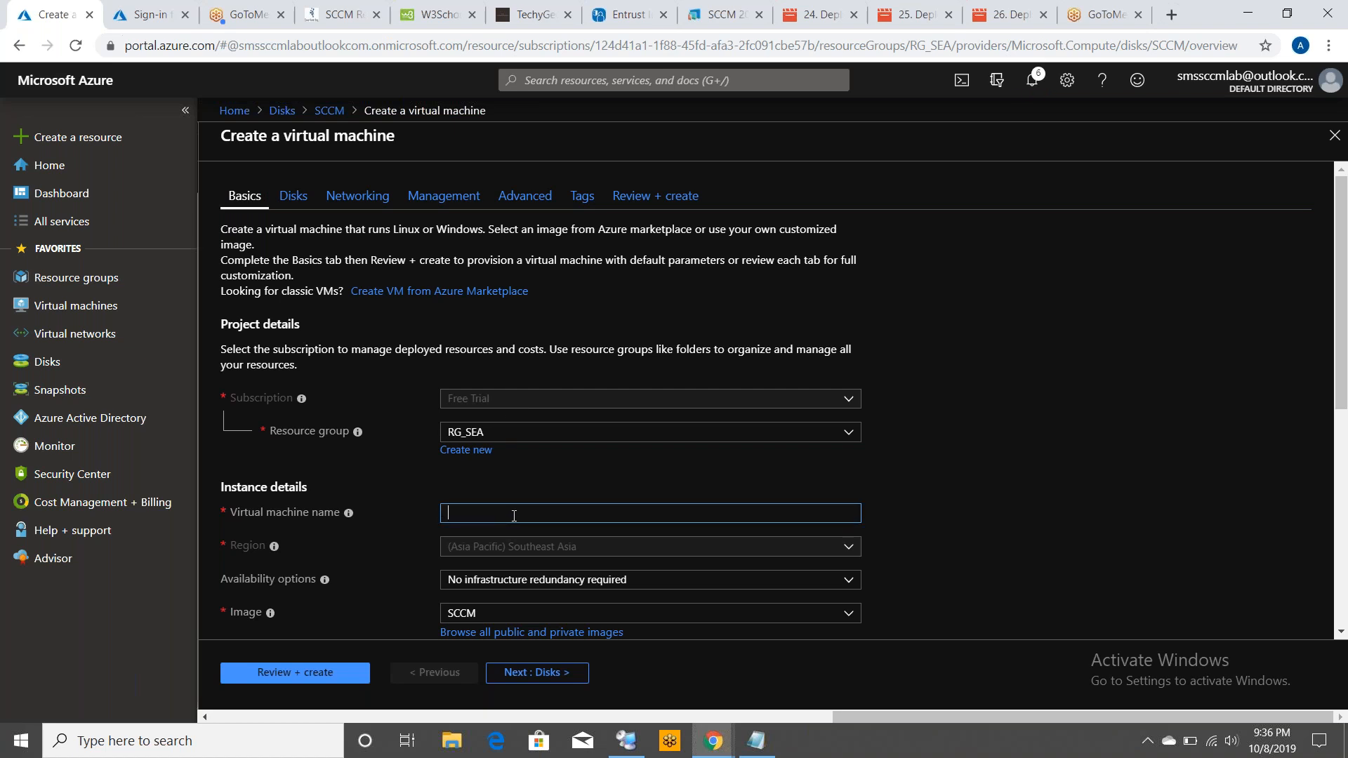
pyautogui.write('SCCMP')
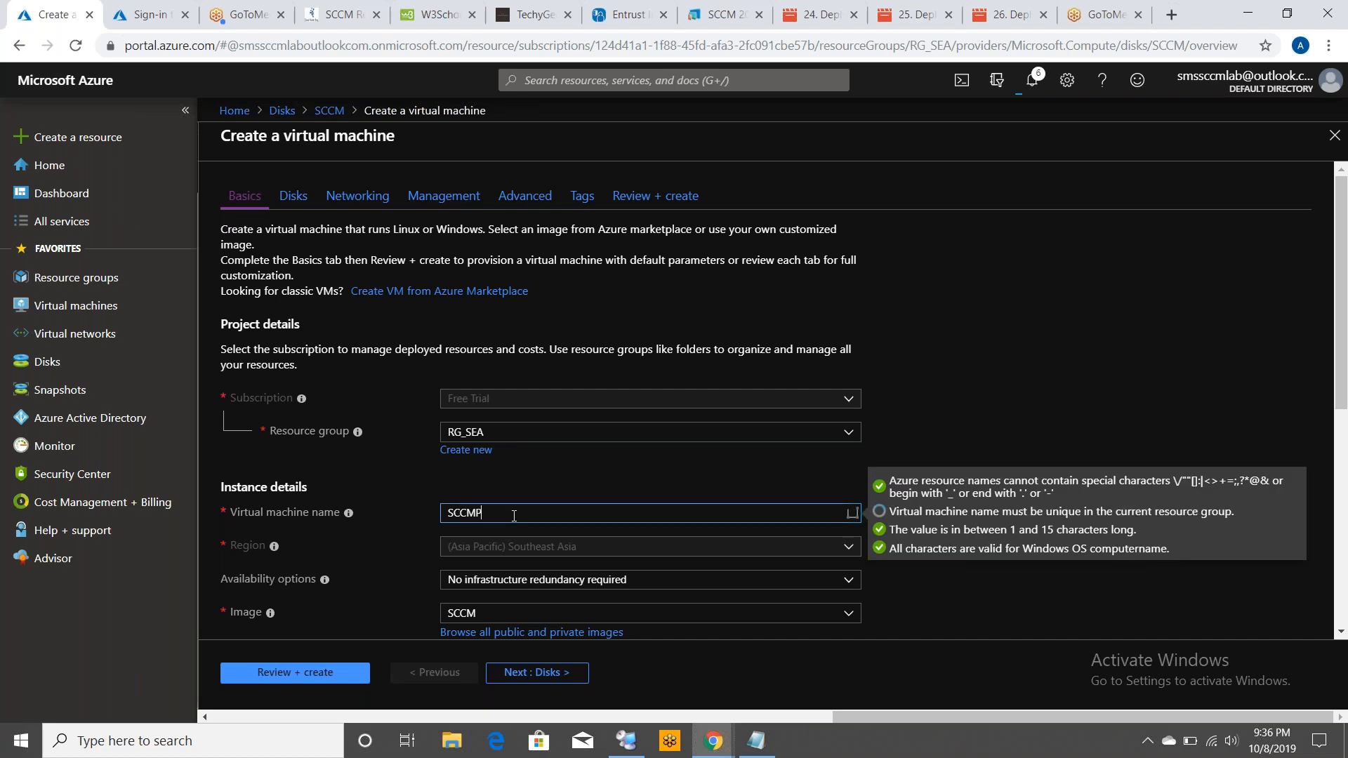
pyautogui.write('S')
pyautogui.moveTo(1342, 355); pyautogui.dragTo(1343, 483)
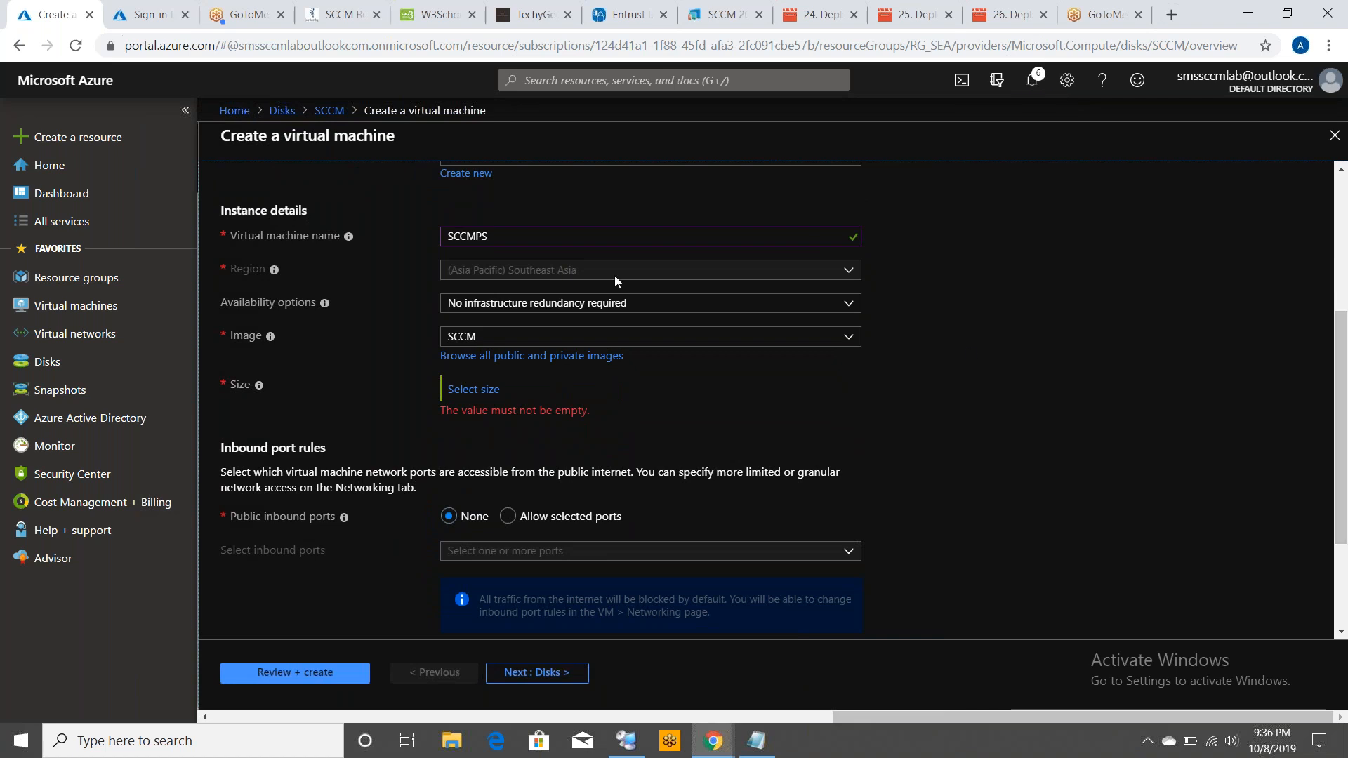
pyautogui.click(463, 390)
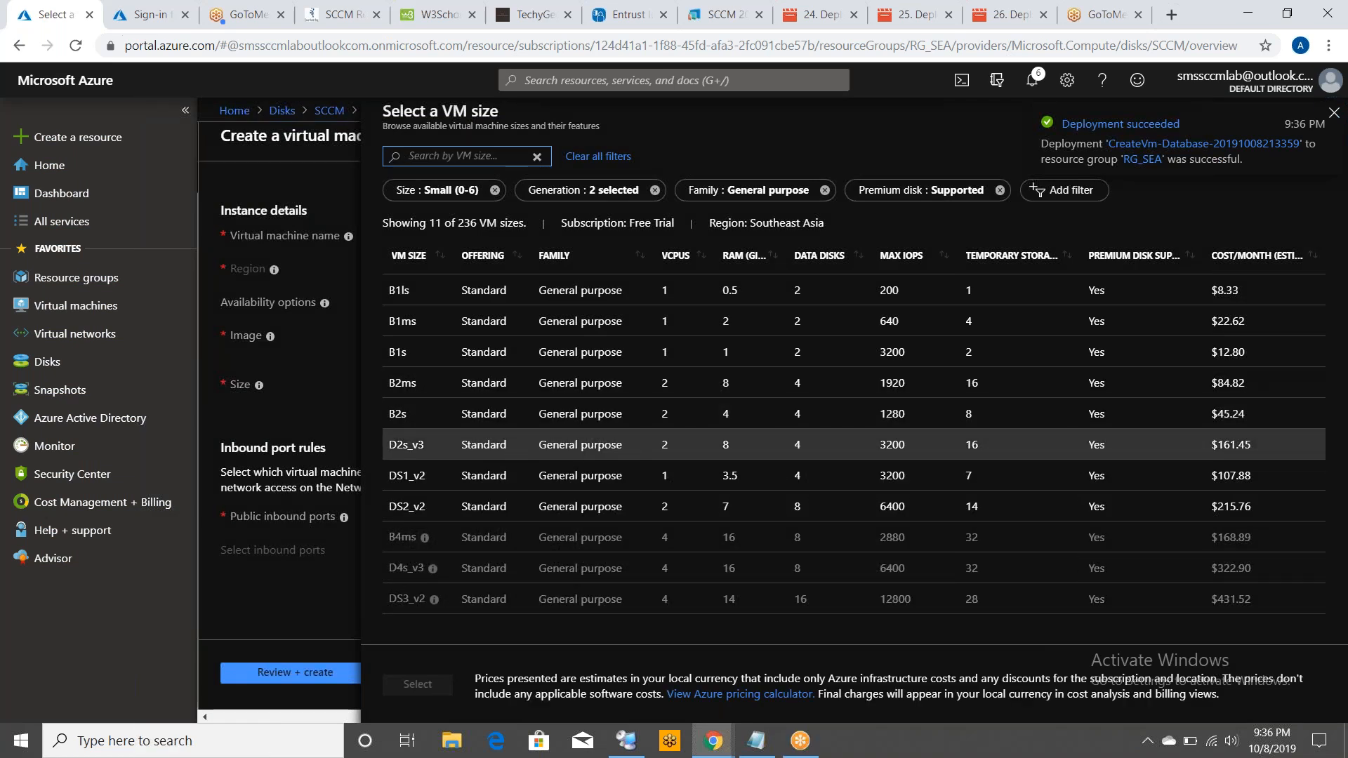
pyautogui.click(613, 487)
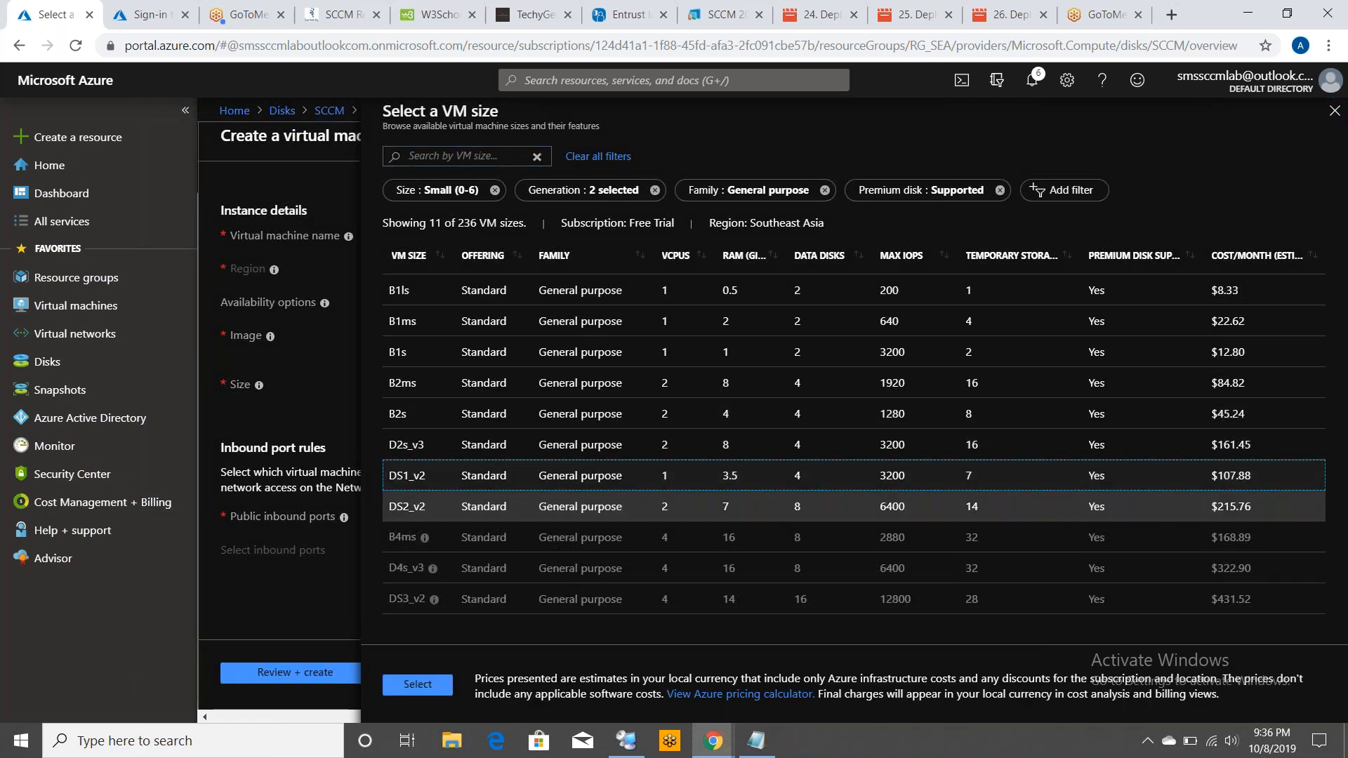
pyautogui.click(415, 684)
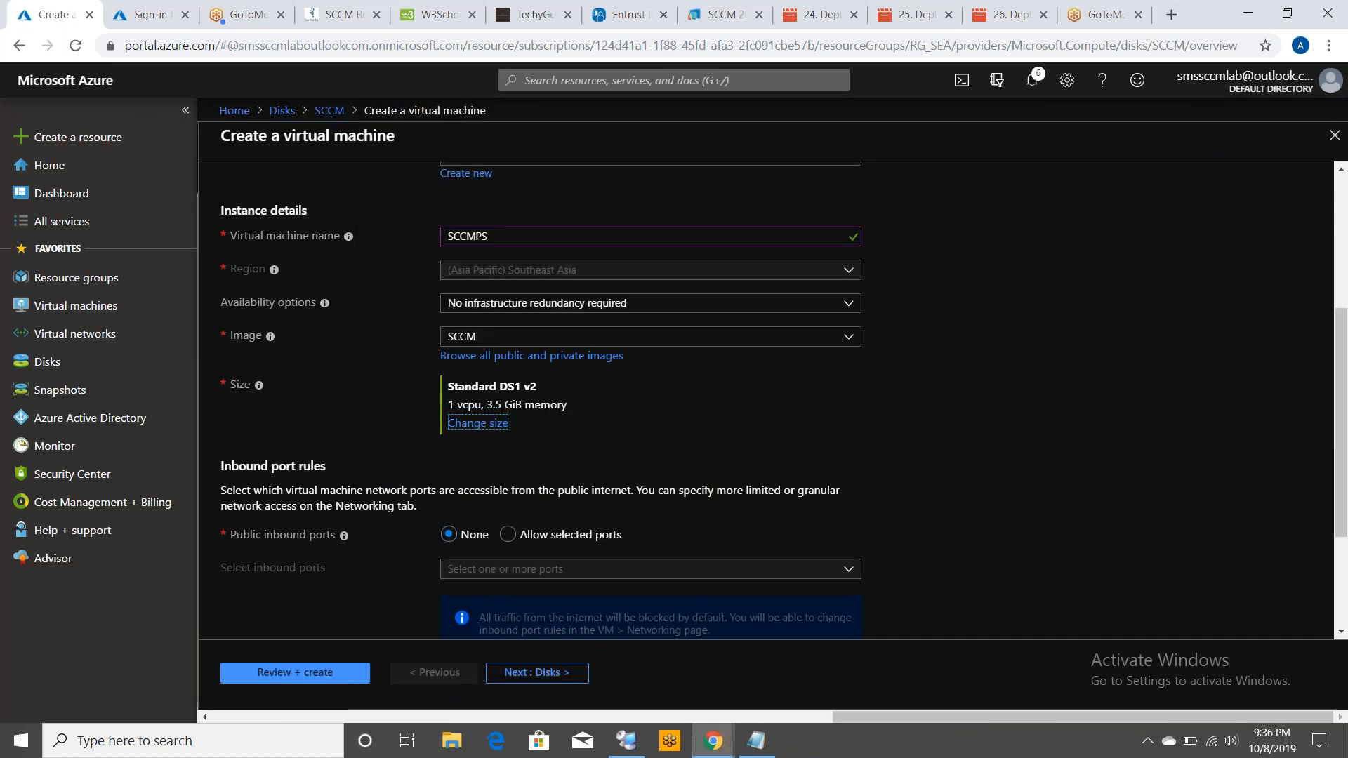
# Allow selected public inbound ports for the SCCMPS machine and pick RDP (3389)
pyautogui.click(515, 530)
pyautogui.click(683, 572)
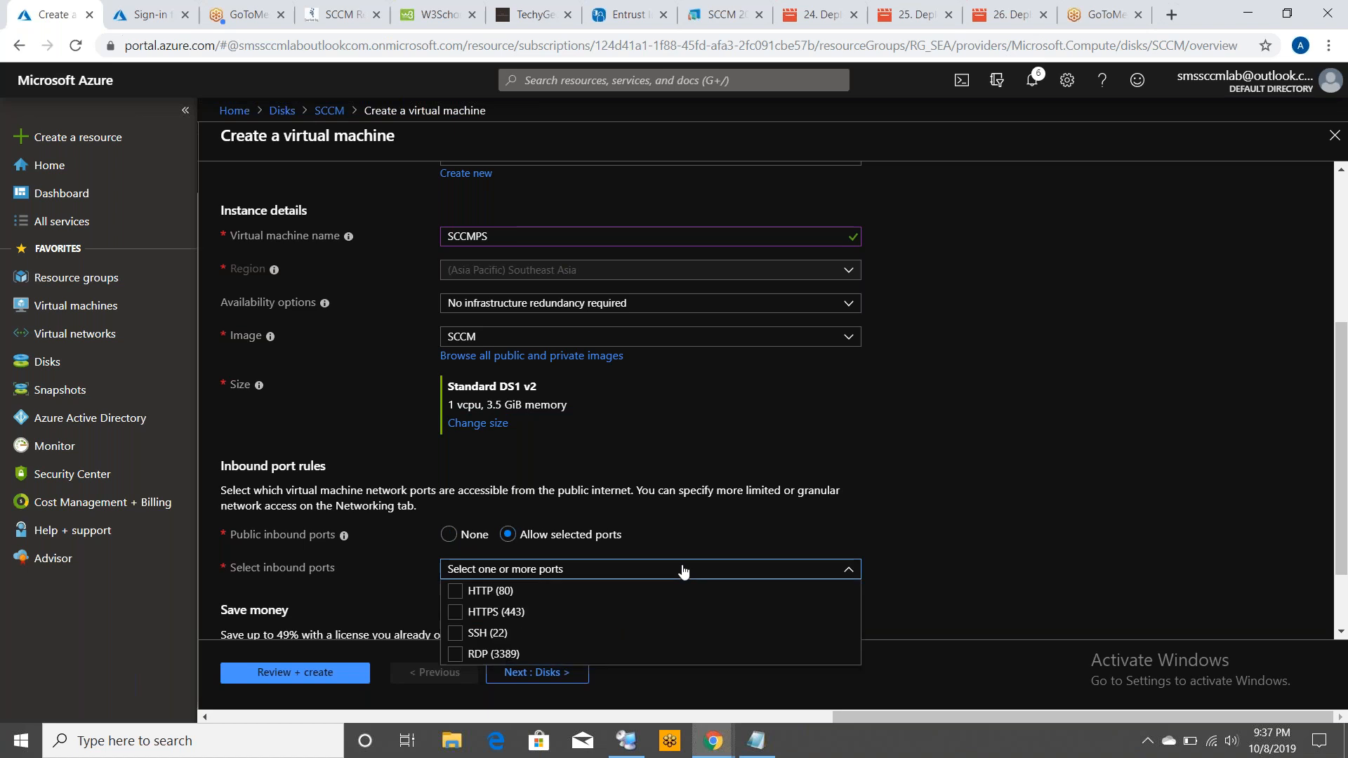
pyautogui.click(454, 656)
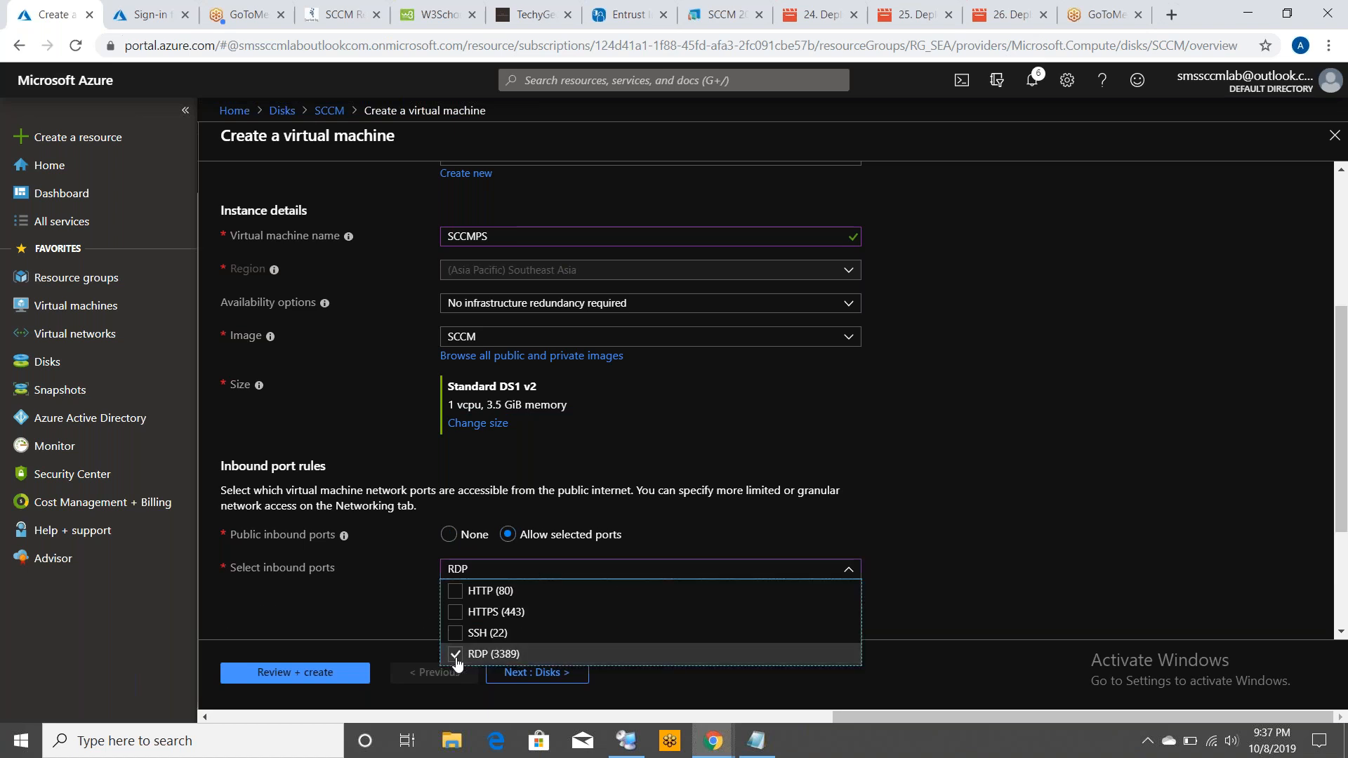
pyautogui.click(1056, 480)
# Review the settings and create the SCCMPS virtual machine
pyautogui.scroll(-2, 1341, 581)
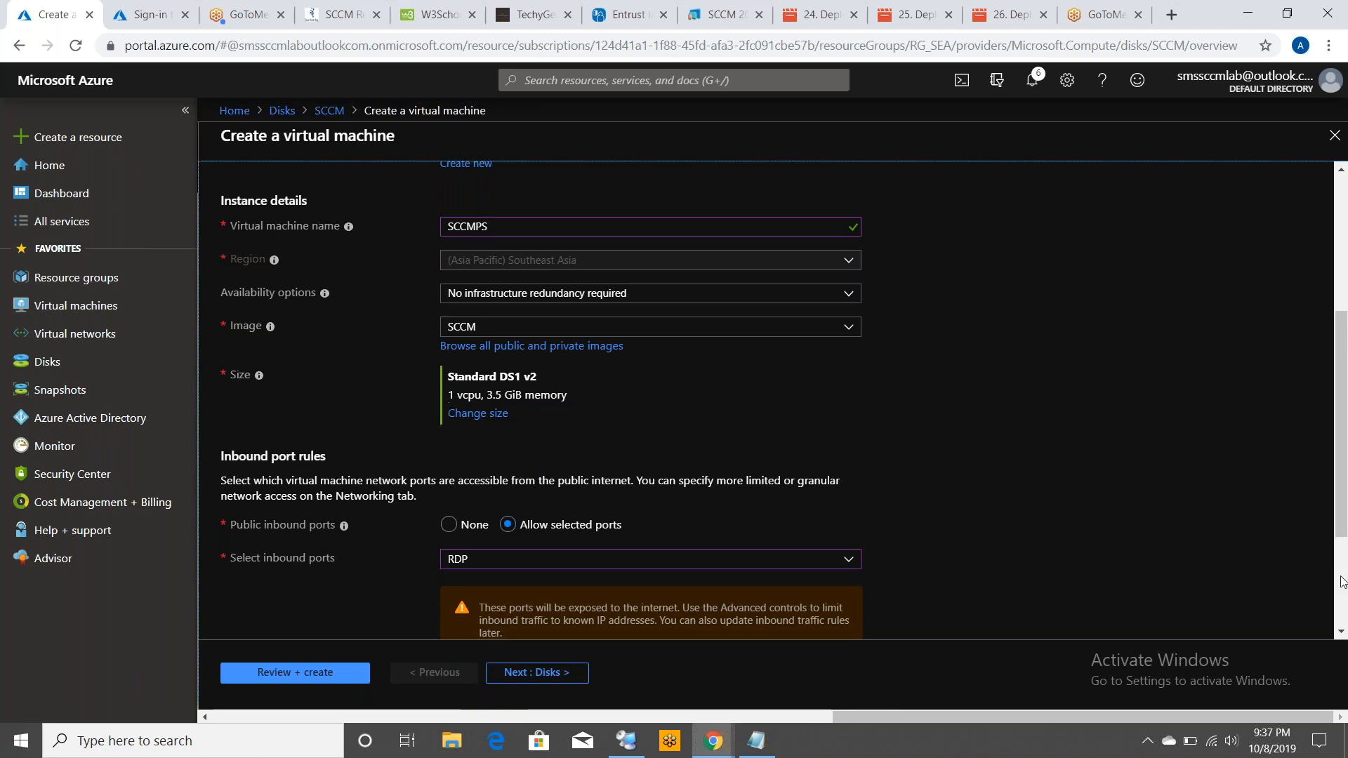
pyautogui.scroll(-1, 1341, 582)
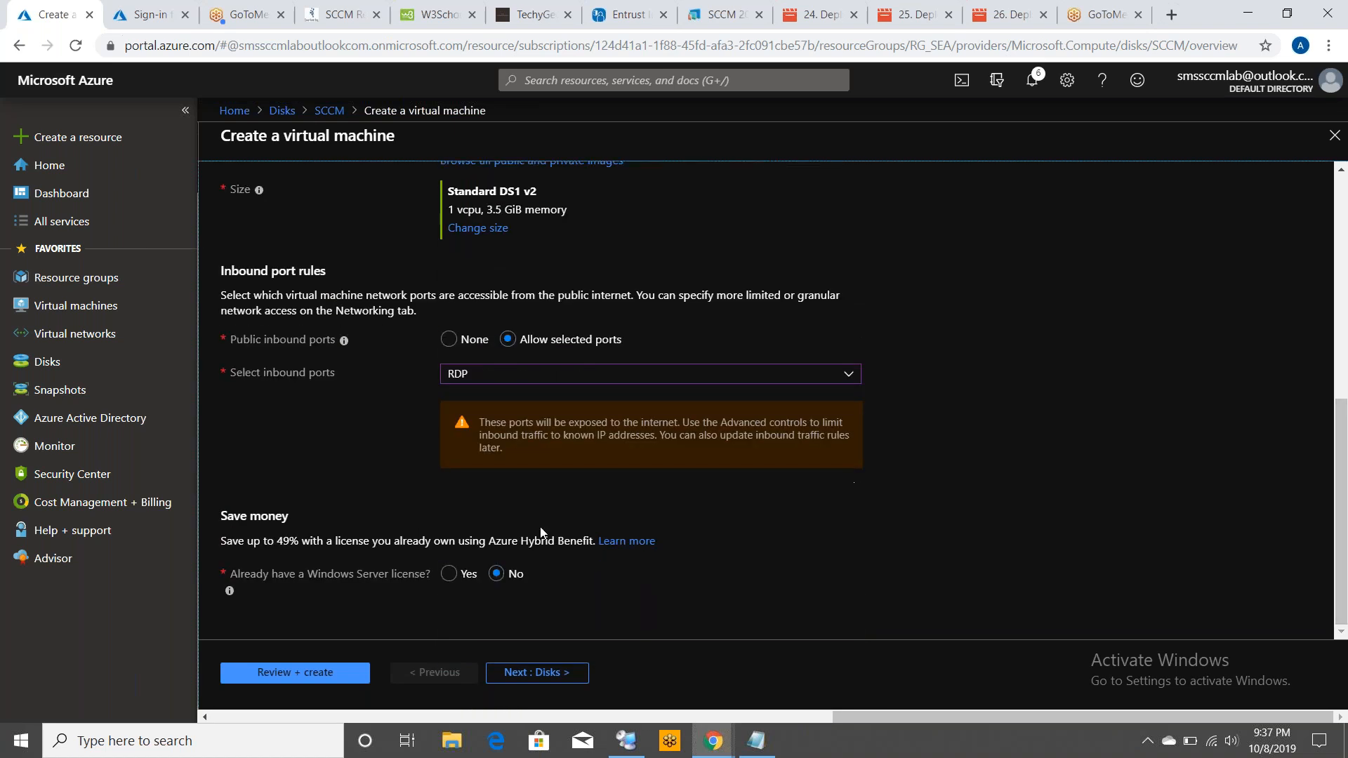
pyautogui.click(299, 674)
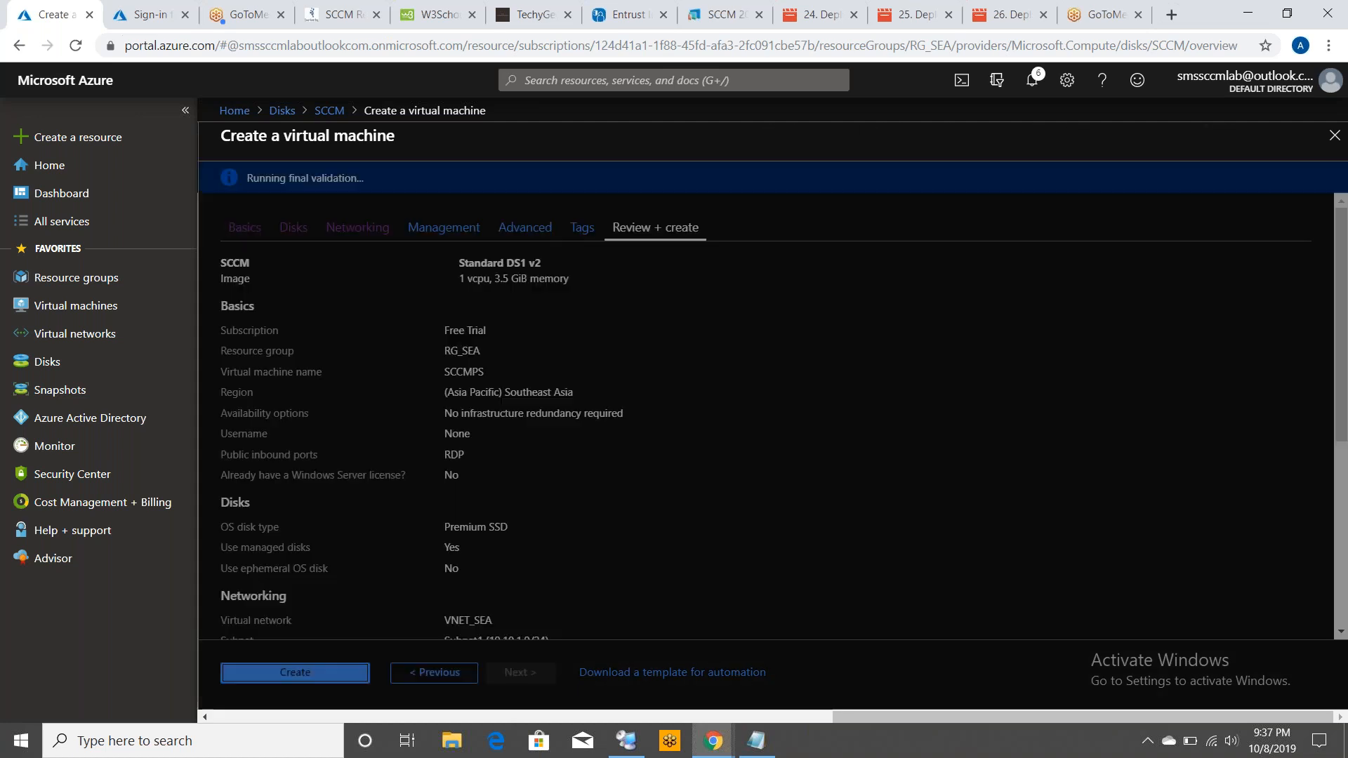
pyautogui.click(305, 663)
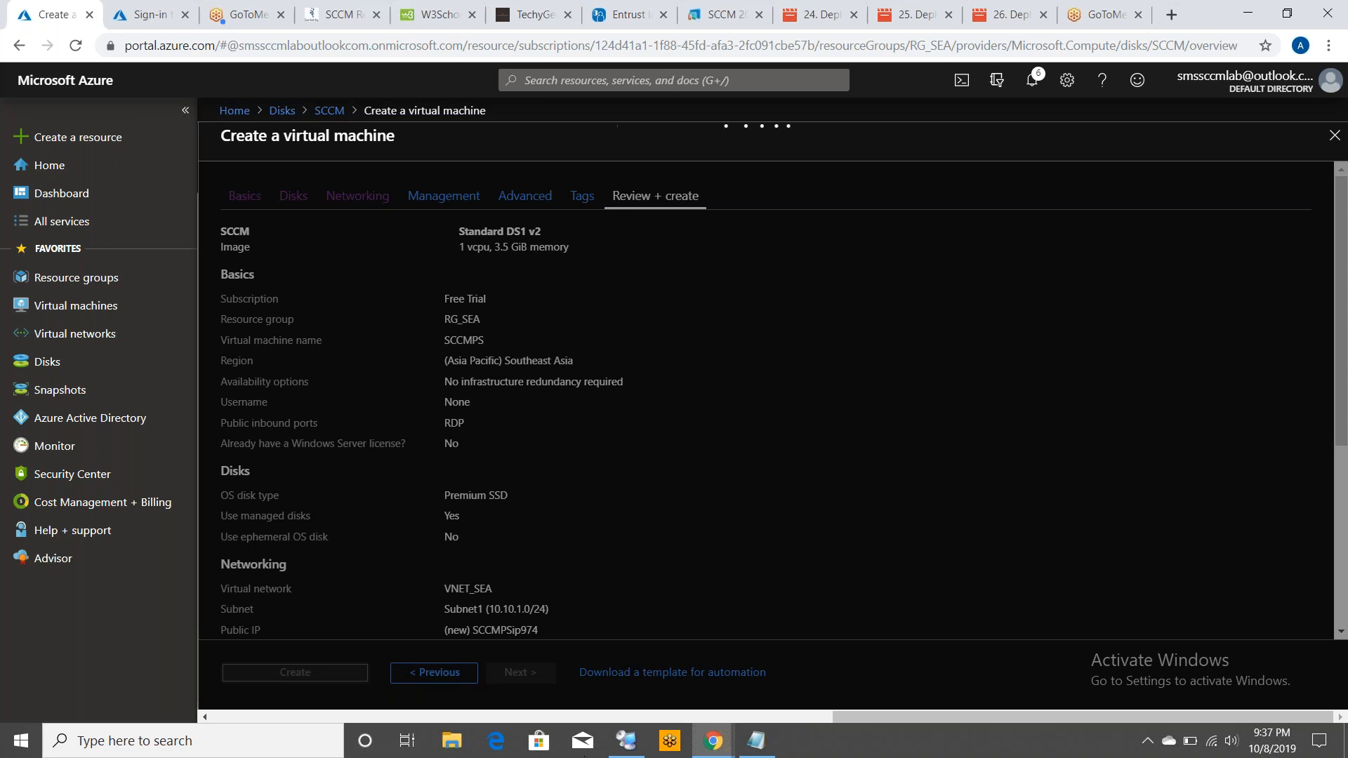
# Switch to Notepad and start a fifth numbered item '5.' in the steps list
pyautogui.click(756, 741)
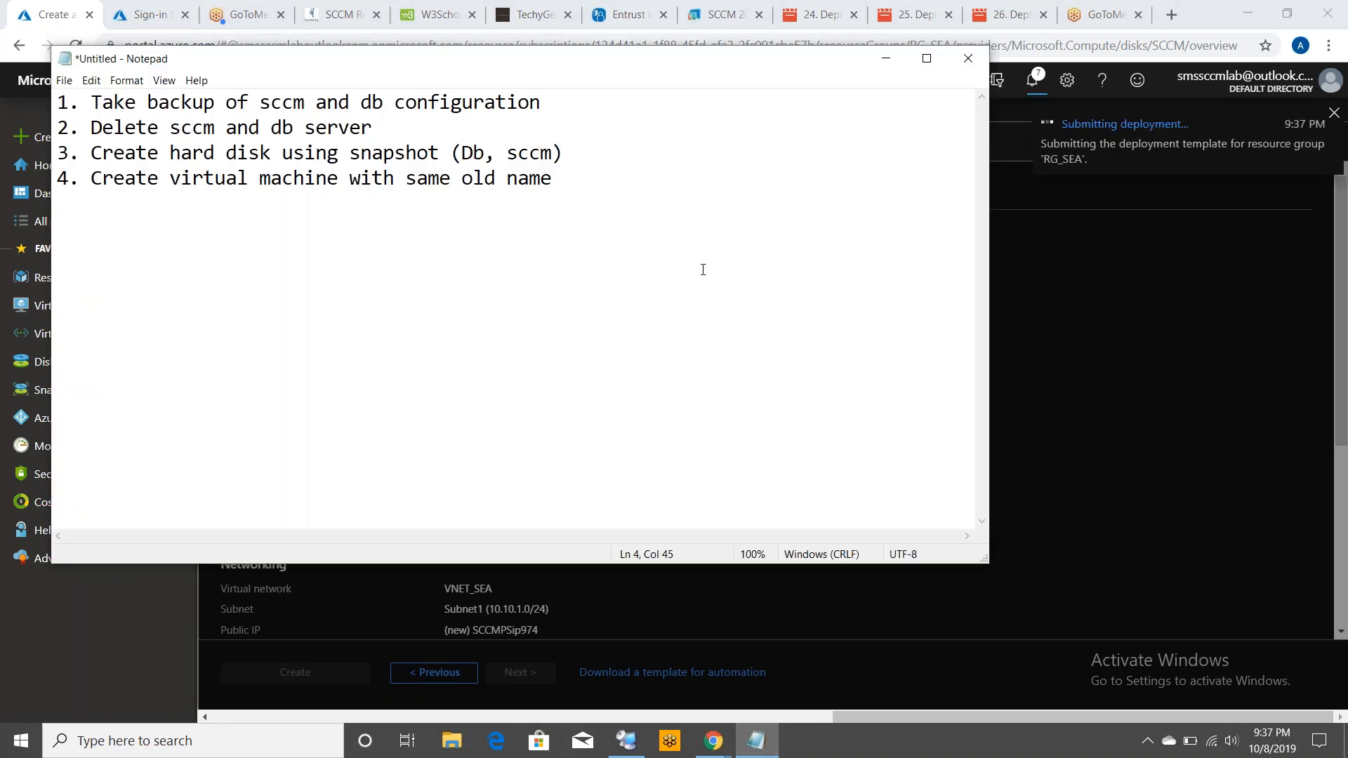
pyautogui.press('Return')
pyautogui.write('5.')
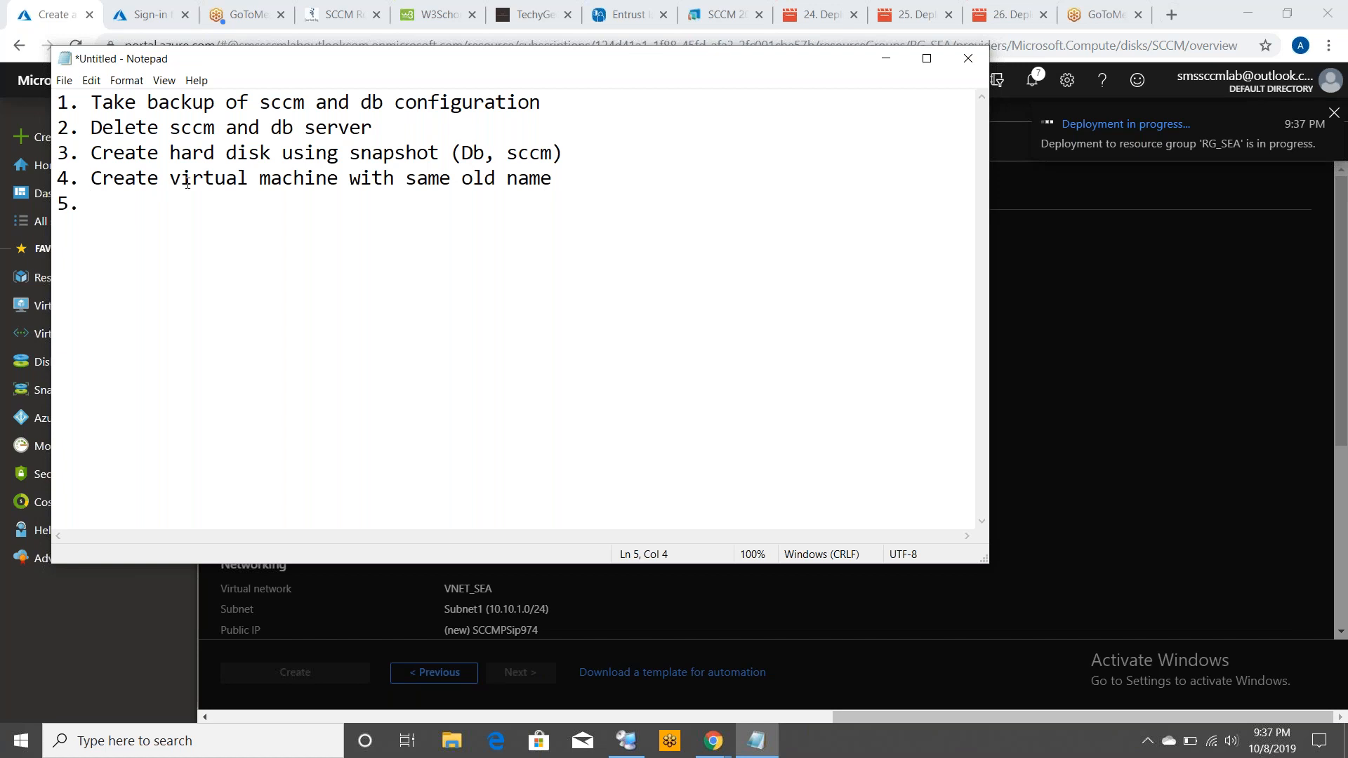
# Append '(Database, SCCMPS)' to the fourth step about creating virtual machines with the same old name
pyautogui.click(580, 172)
pyautogui.write('(')
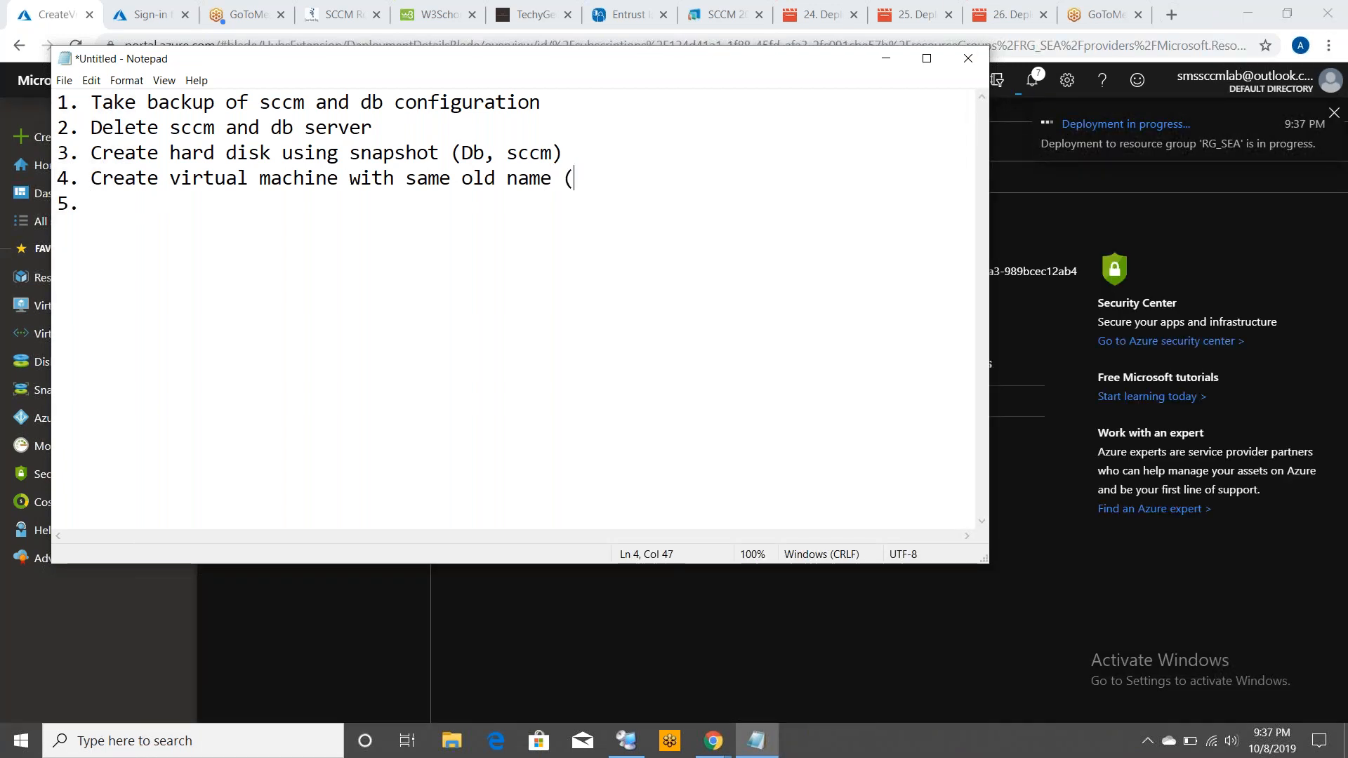
pyautogui.write('dATAB')
pyautogui.press('BackSpace')
pyautogui.press('BackSpace')
pyautogui.press('BackSpace')
pyautogui.press('BackSpace')
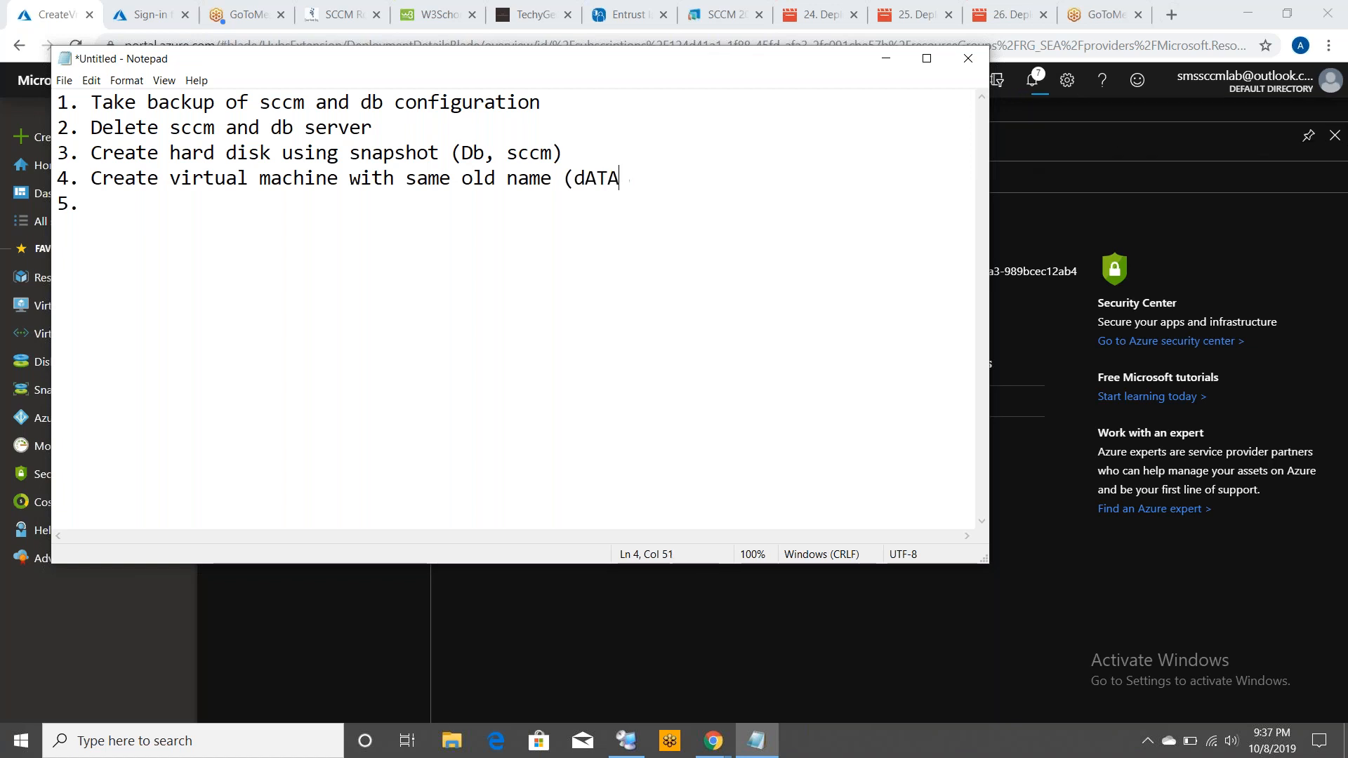
pyautogui.press('BackSpace')
pyautogui.press('BackSpace')
pyautogui.write('(Data')
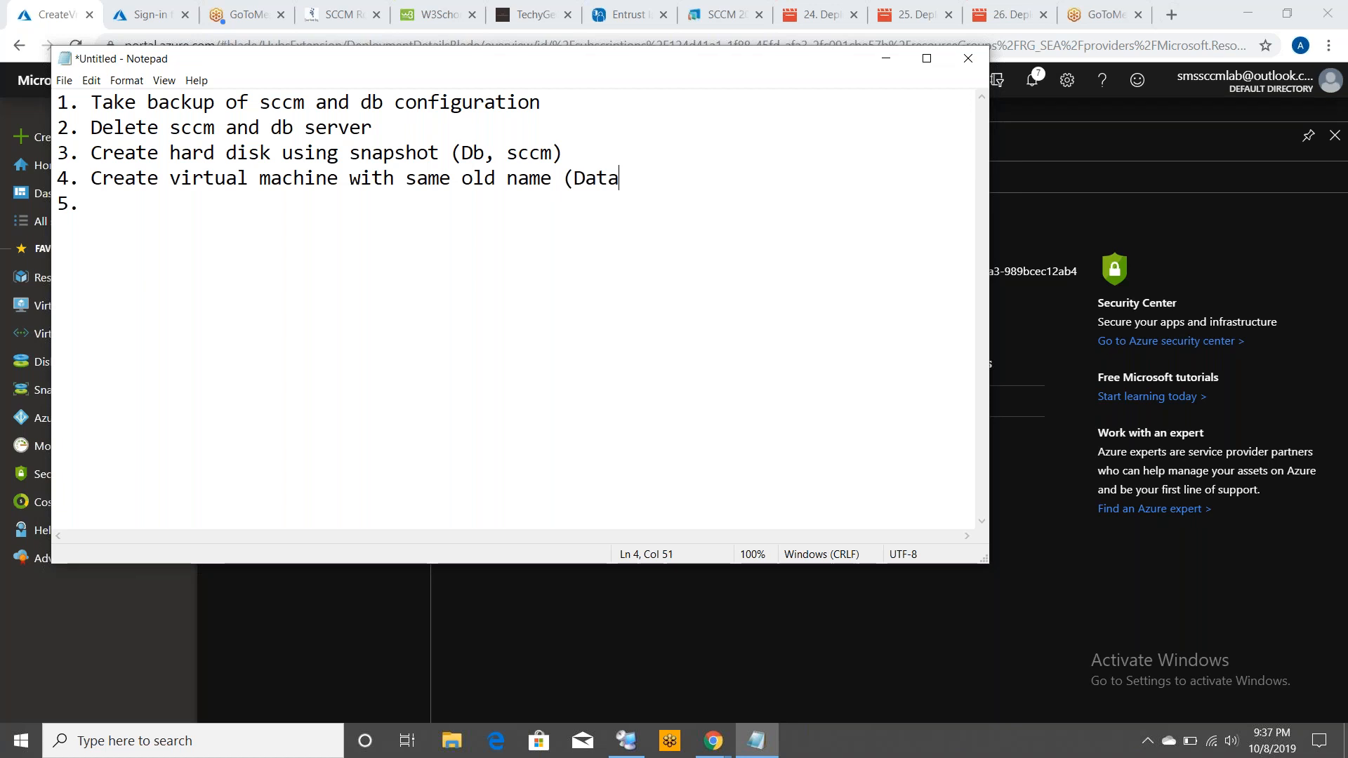
pyautogui.write('base, SC')
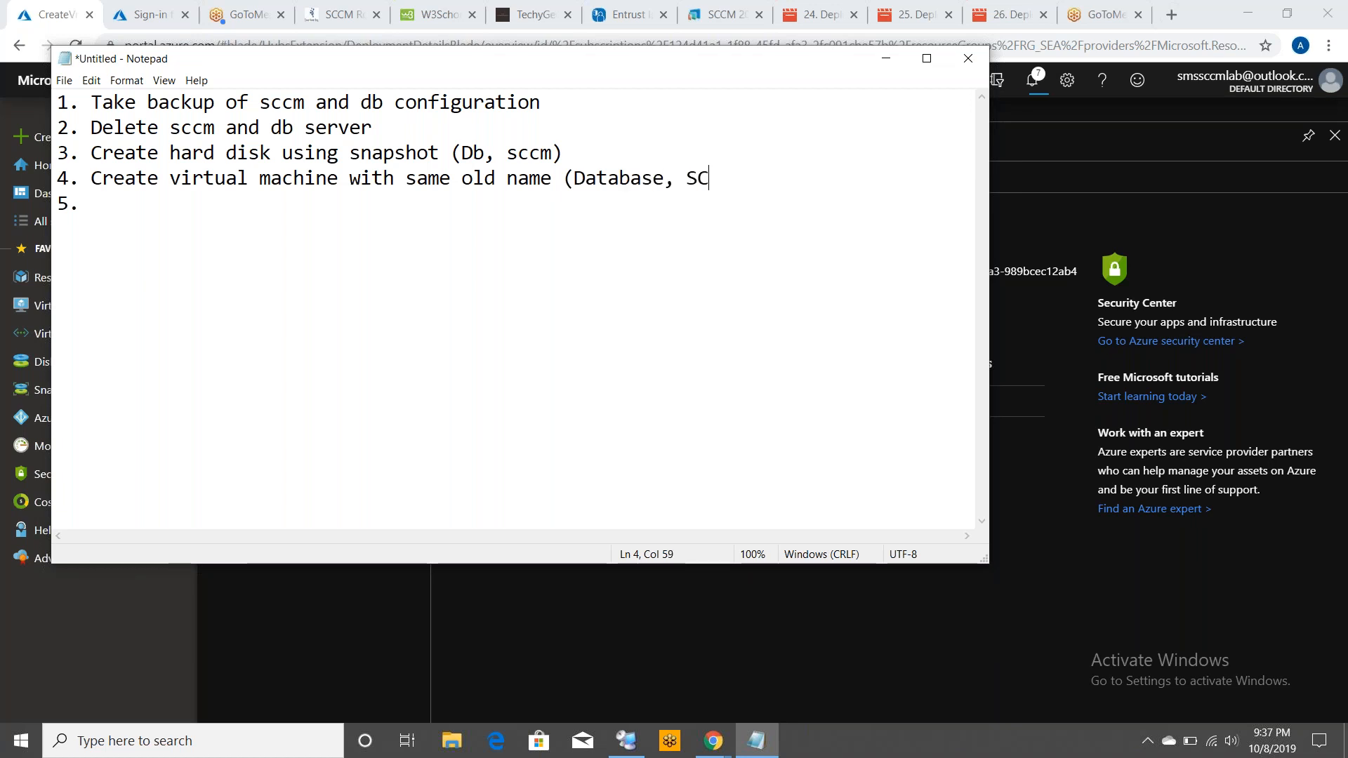
pyautogui.write('CMPS)')
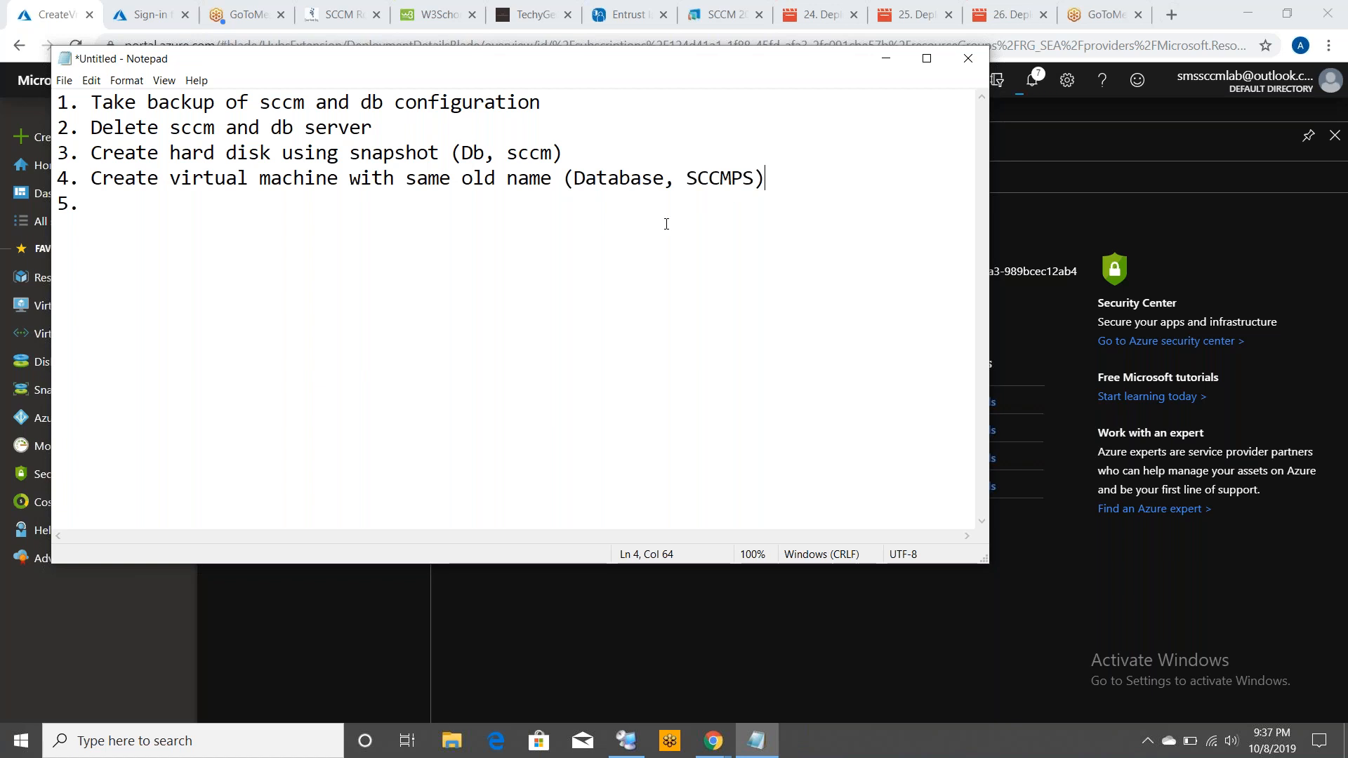
pyautogui.click(620, 202)
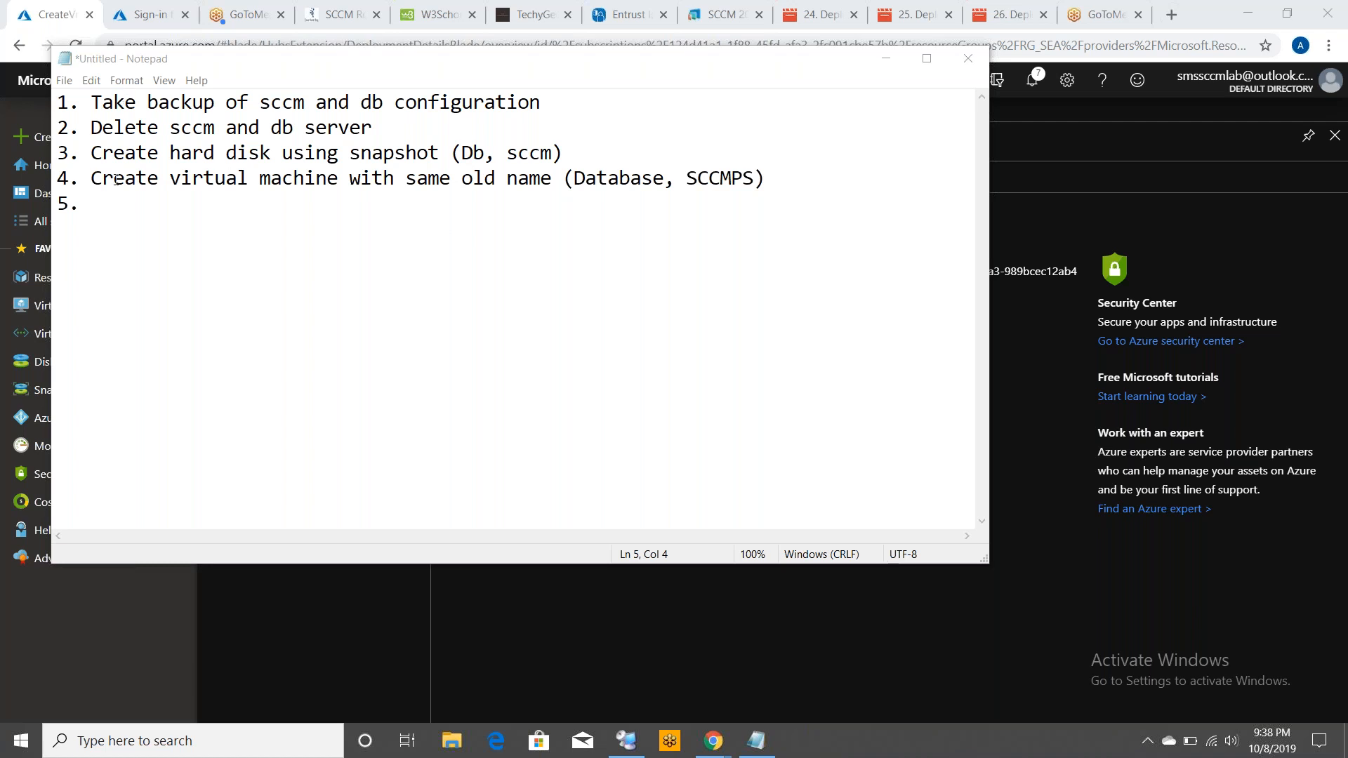
# Open the Database virtual machine from the virtual machines list in Azure
pyautogui.click(77, 653)
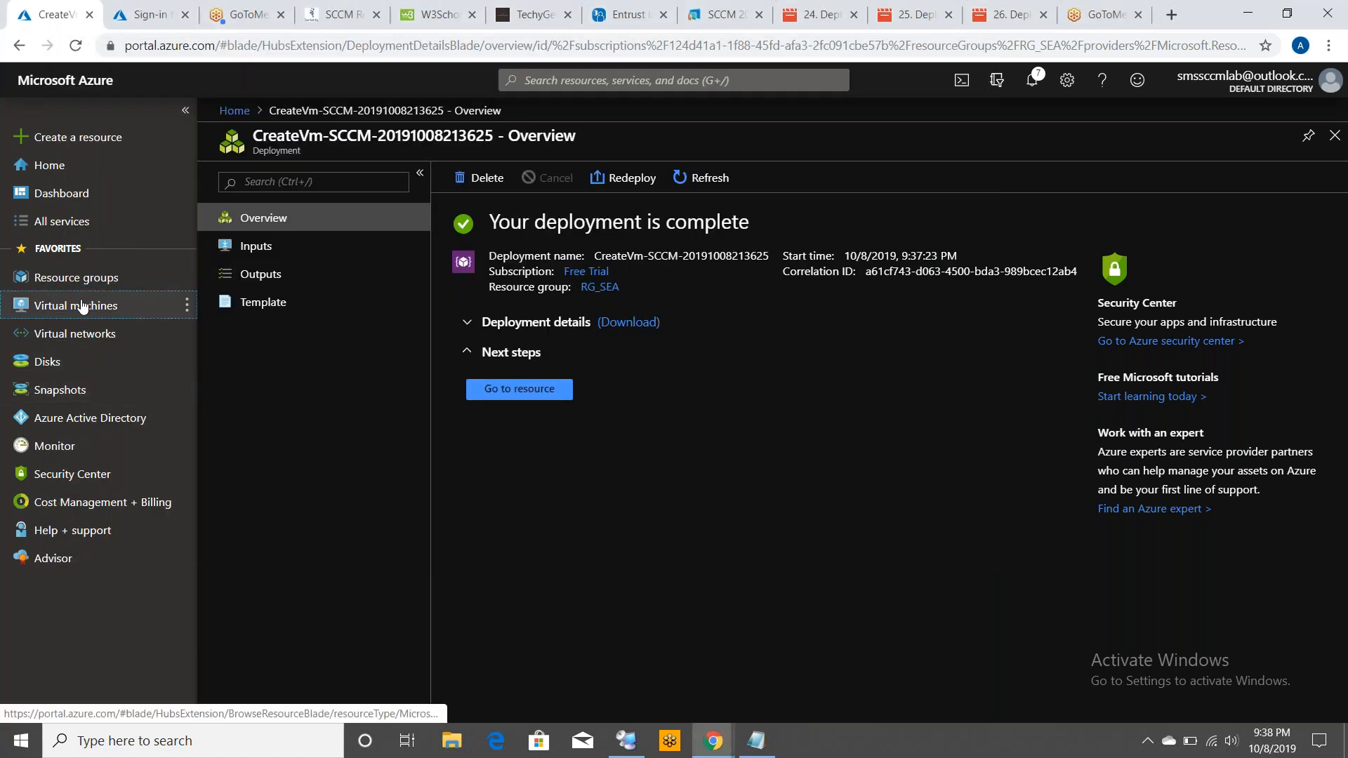
pyautogui.click(82, 306)
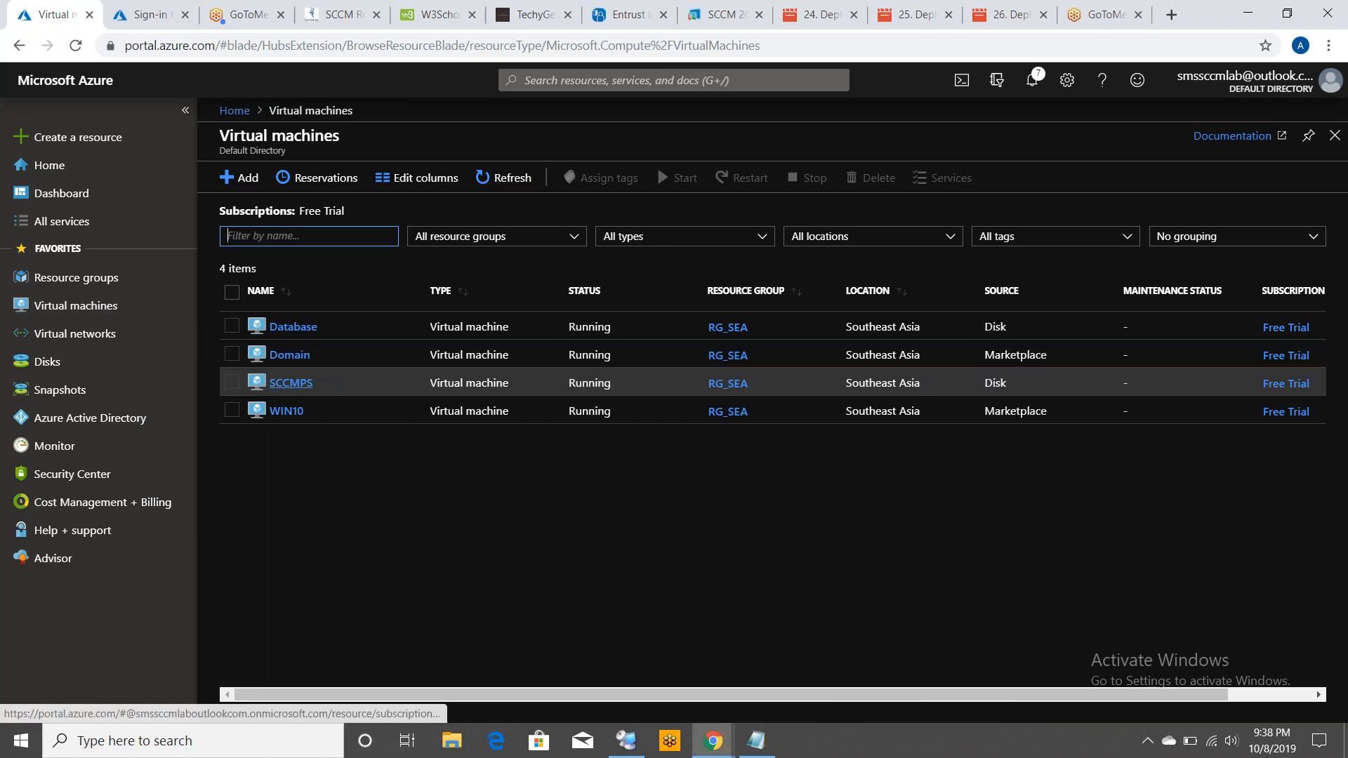
pyautogui.click(294, 327)
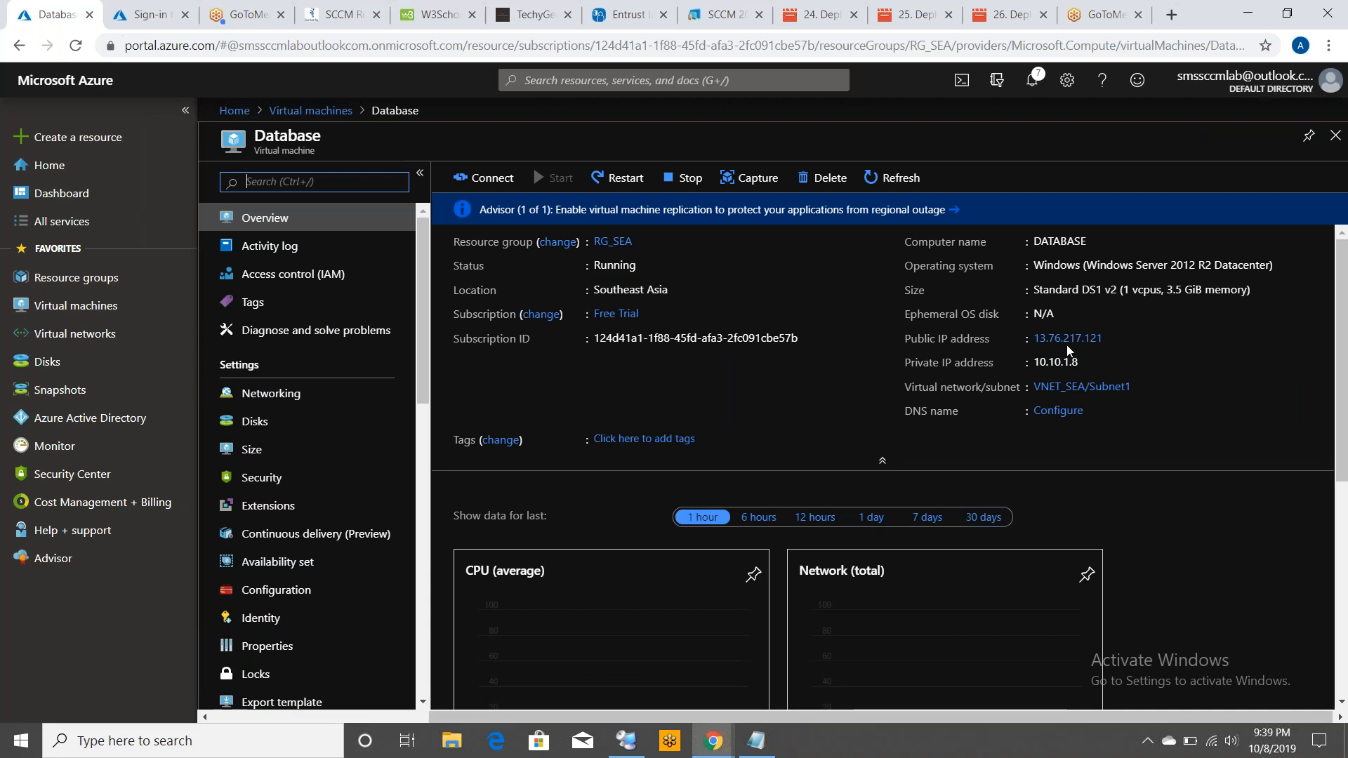
# Set the Database machine's public IP address assignment to Static and save the configuration
pyautogui.moveTo(1064, 344)
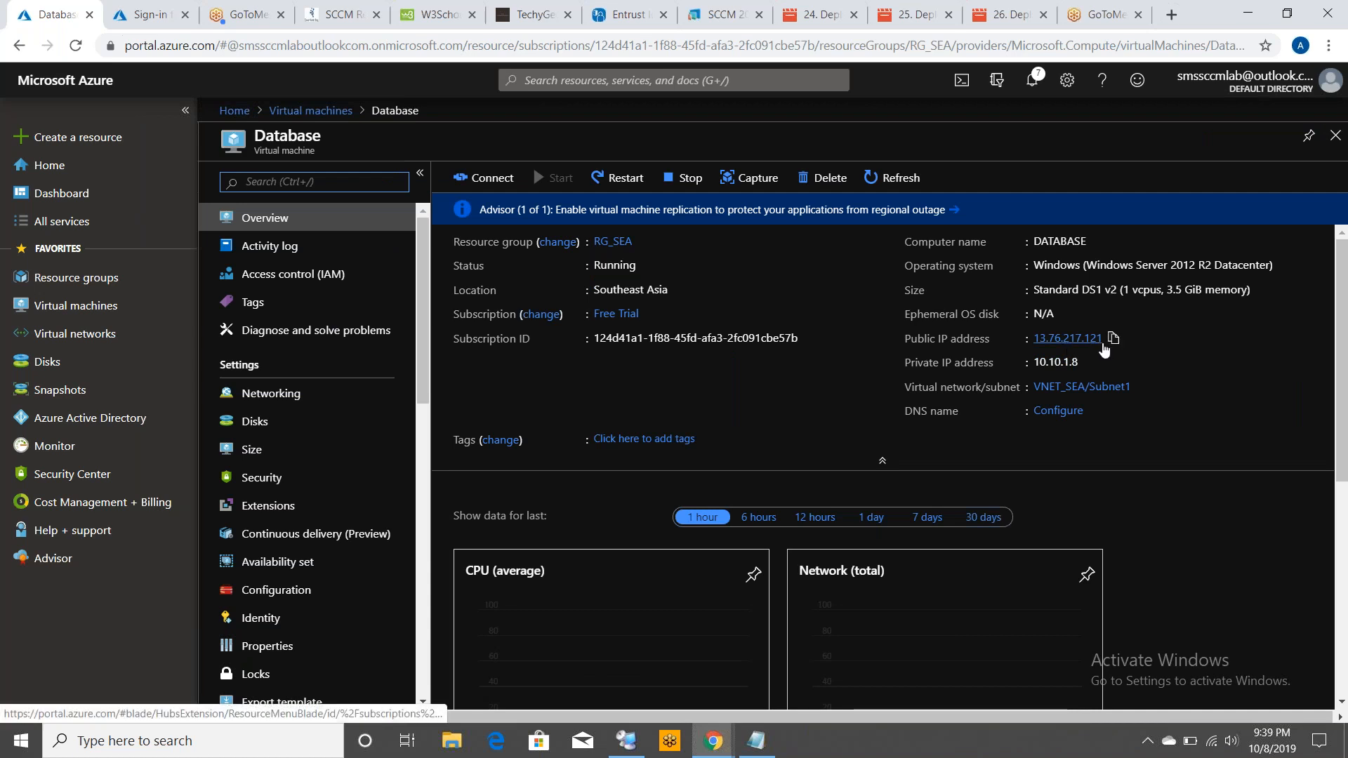
pyautogui.click(1062, 339)
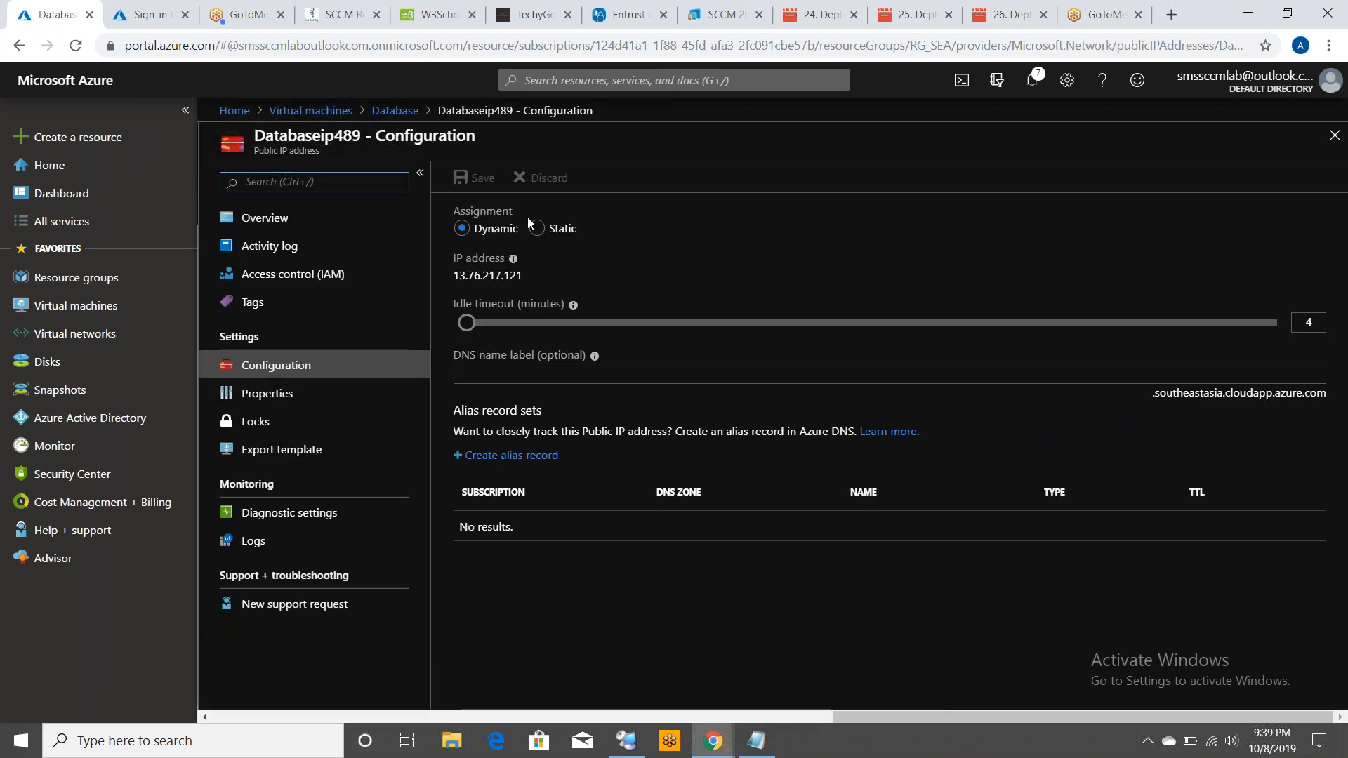
pyautogui.click(533, 227)
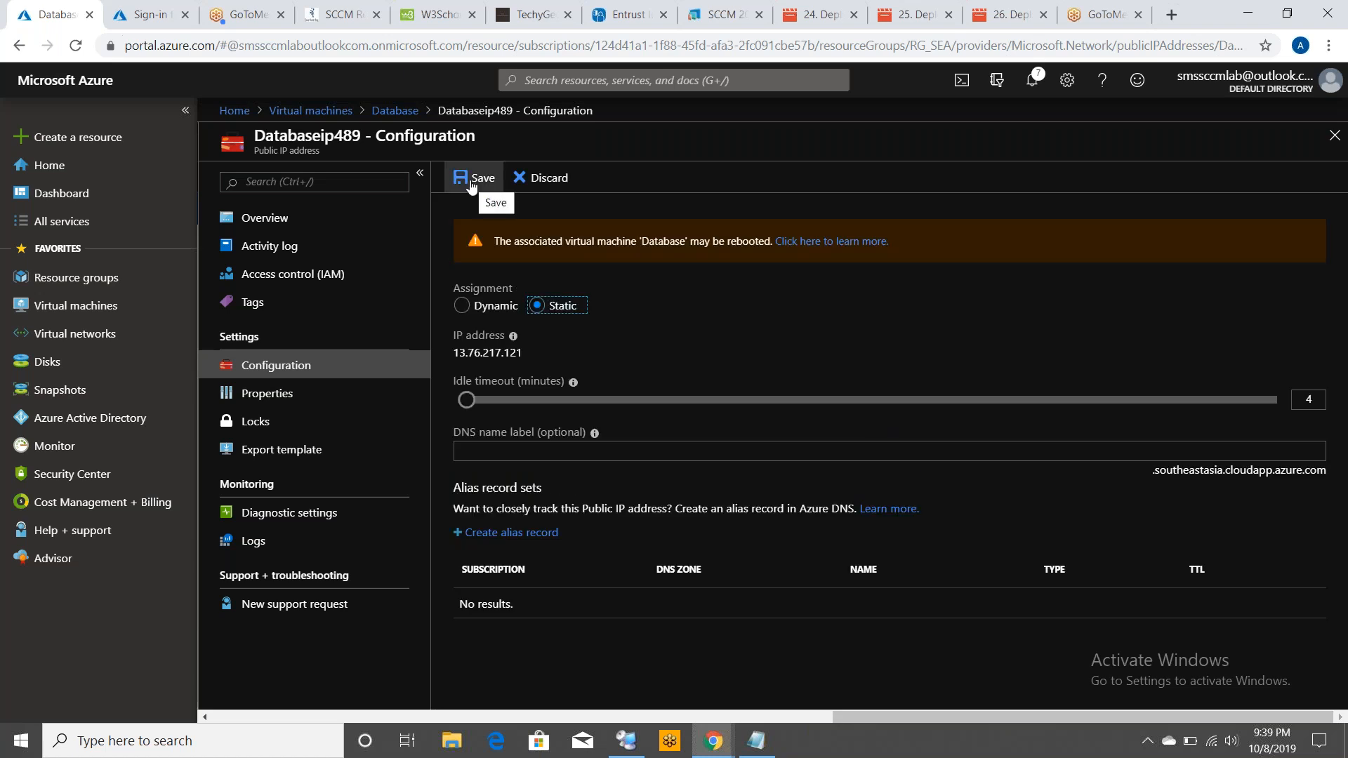
pyautogui.click(470, 180)
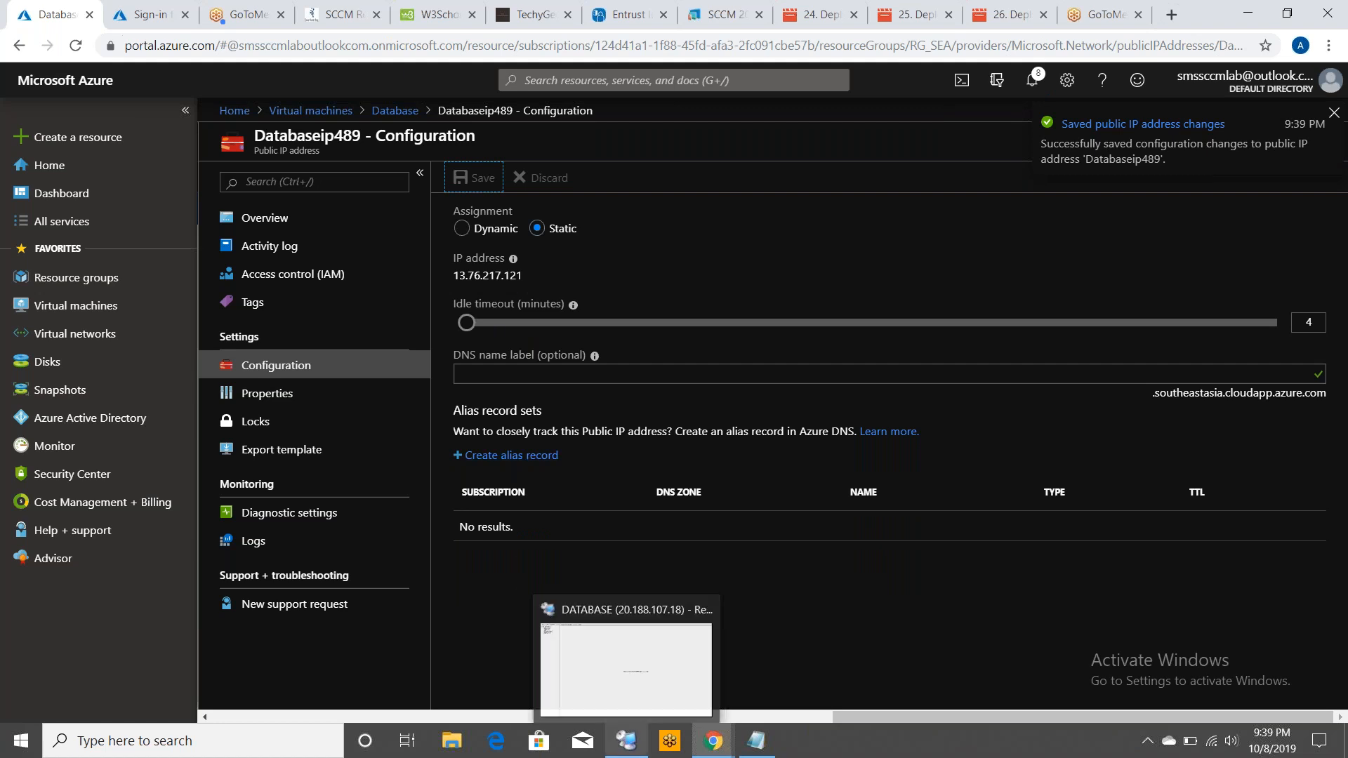
# Switch to Remote Desktop Connection Manager, open the DATABASE server's properties and try replacing its server name
pyautogui.click(635, 754)
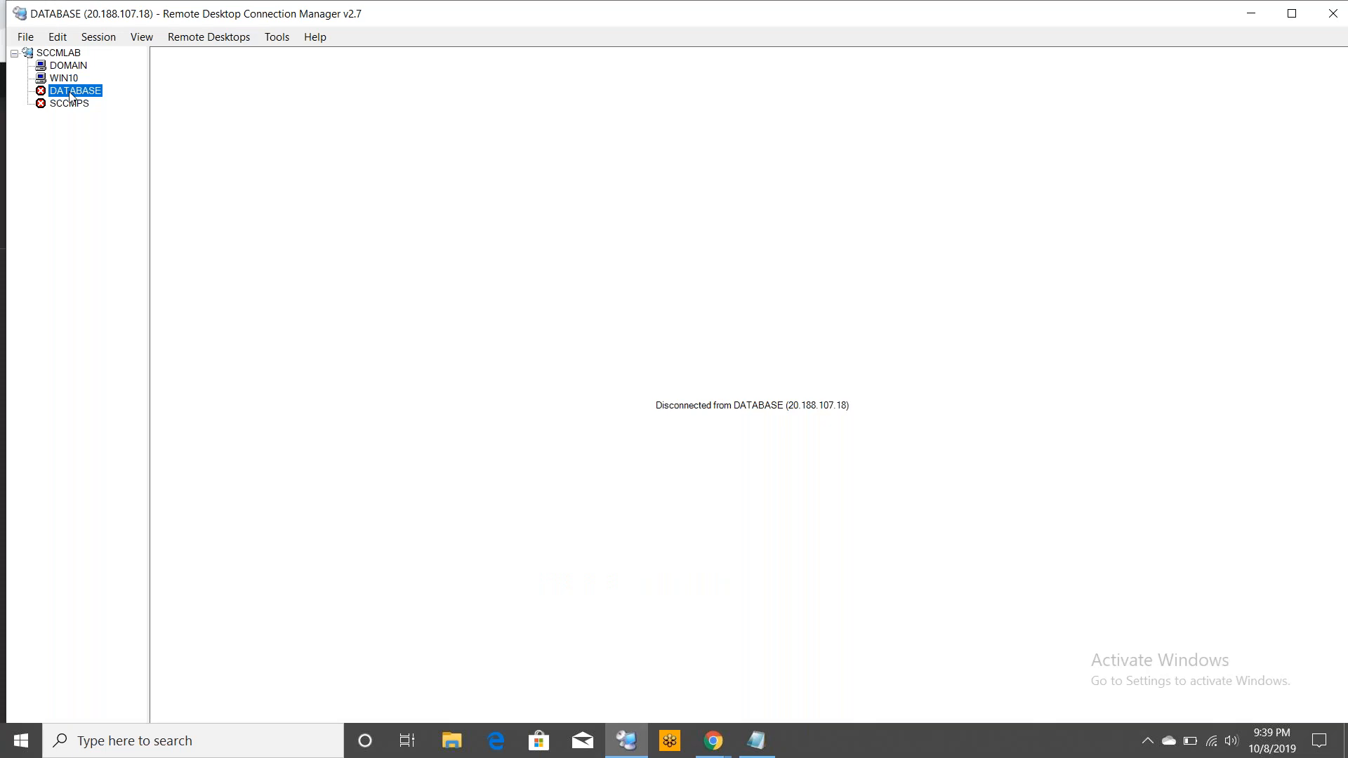
pyautogui.rightClick(71, 95)
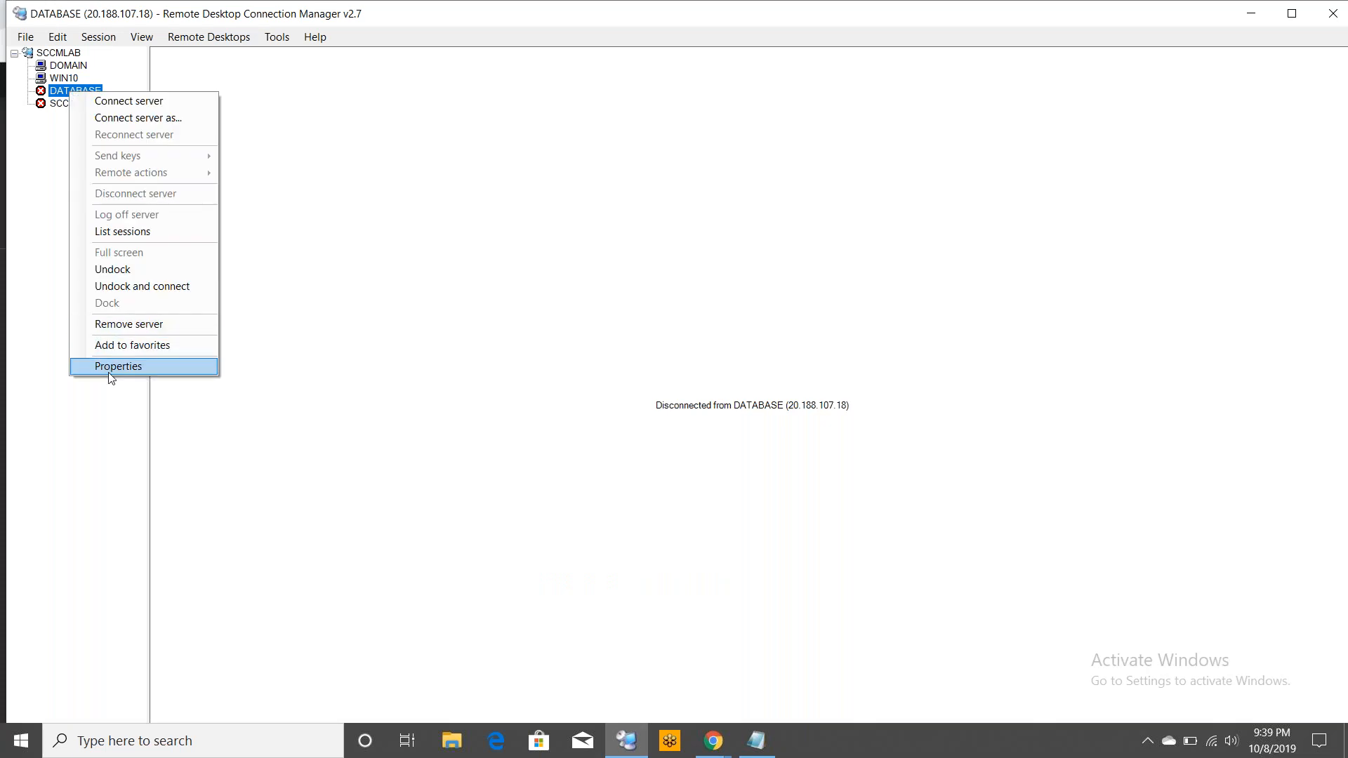
pyautogui.click(132, 370)
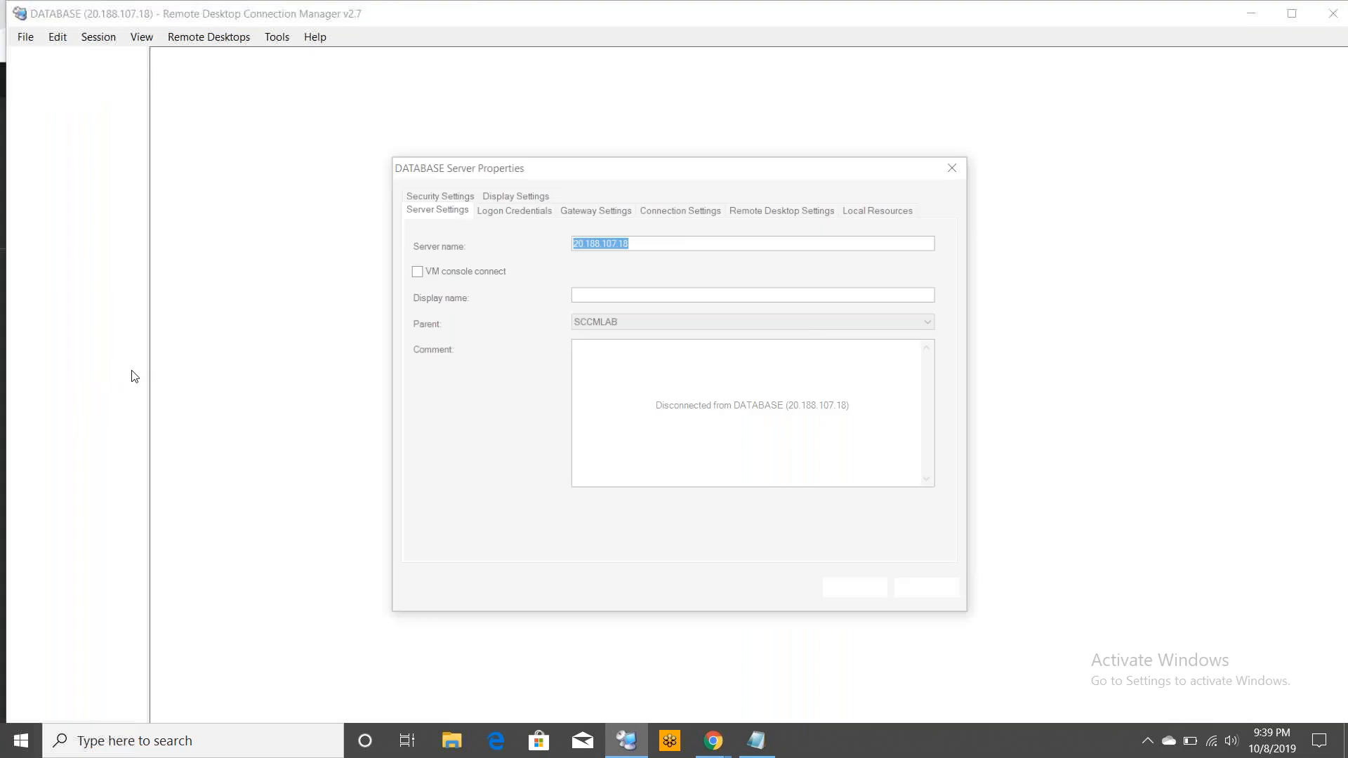
pyautogui.press('BackSpace')
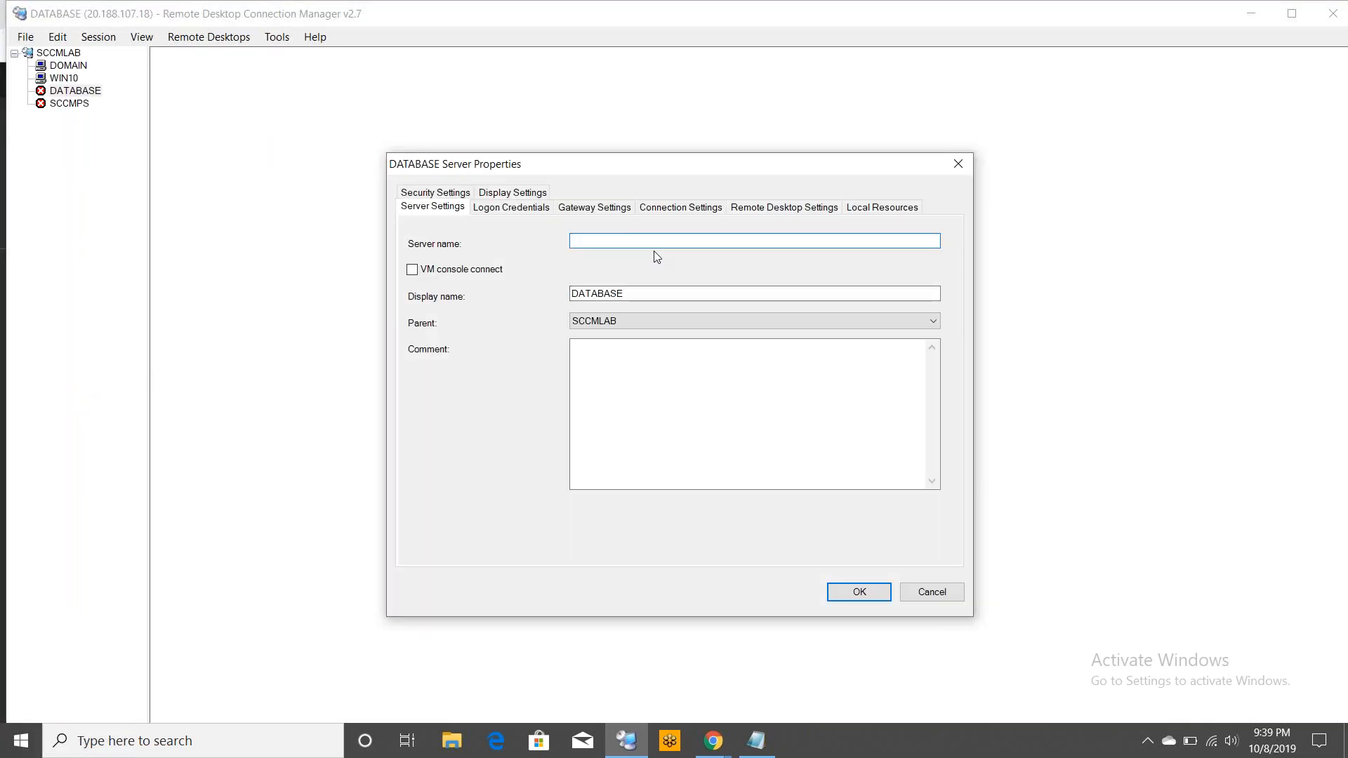
pyautogui.hotkey('ctrl', 'v')
pyautogui.hotkey('ctrl', 'z')
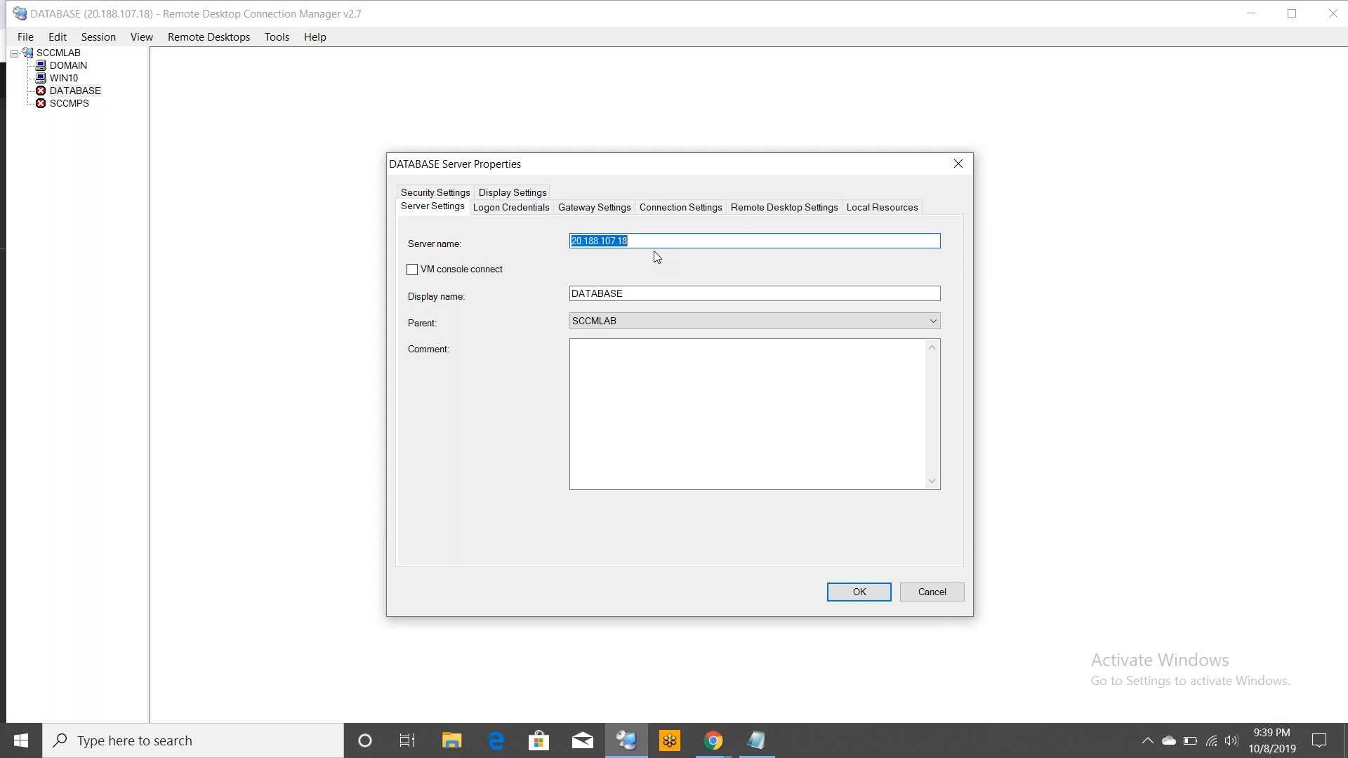
# Copy the Database public IP from the Azure portal and set it as the DATABASE server name, 13.76.217.121
pyautogui.click(715, 749)
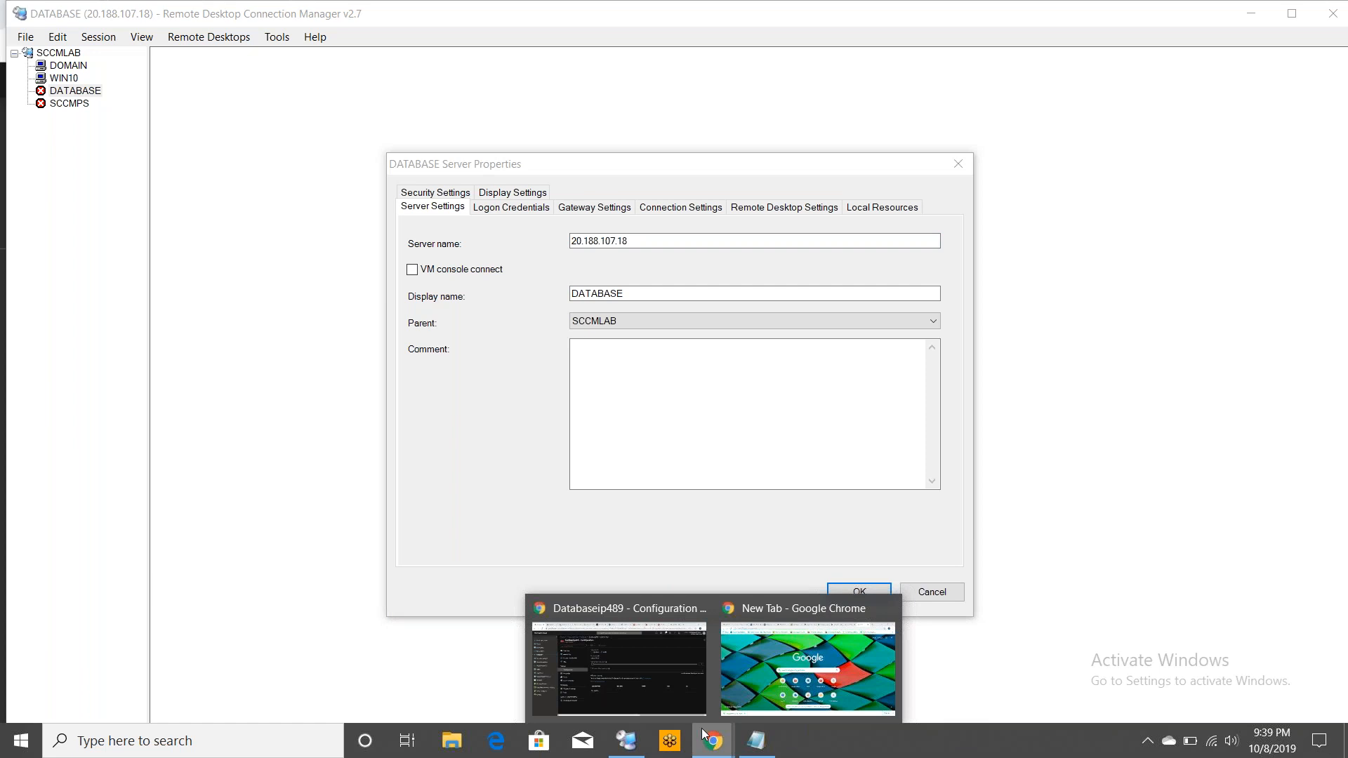
pyautogui.click(678, 698)
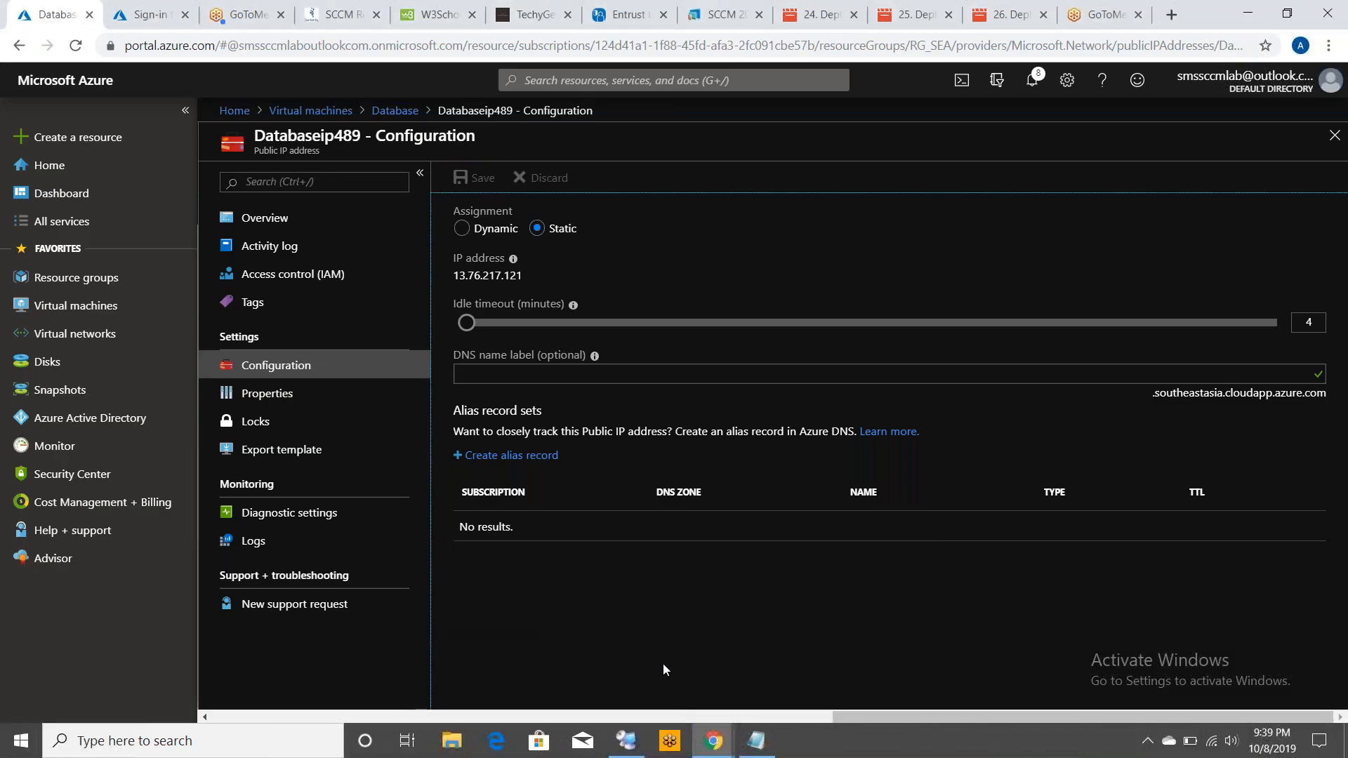
pyautogui.tripleClick(478, 275)
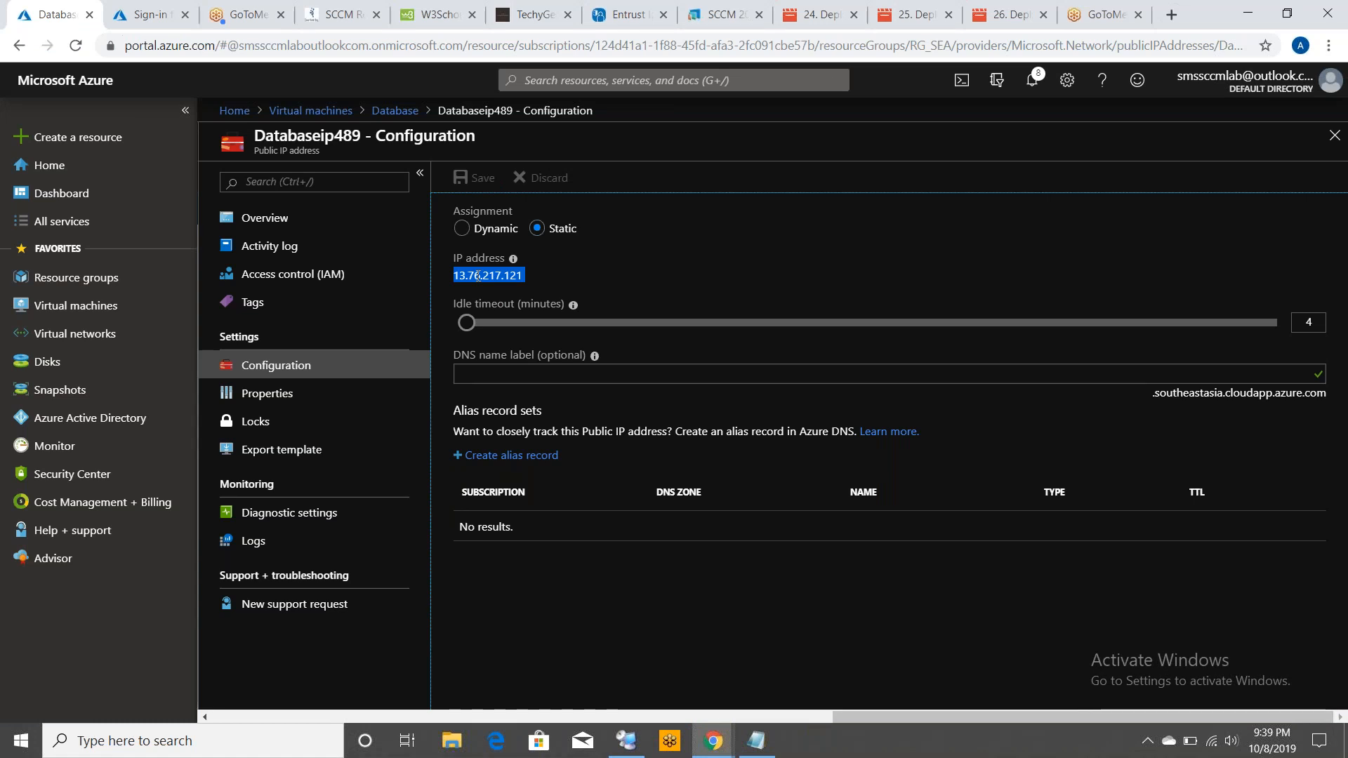
pyautogui.click(626, 741)
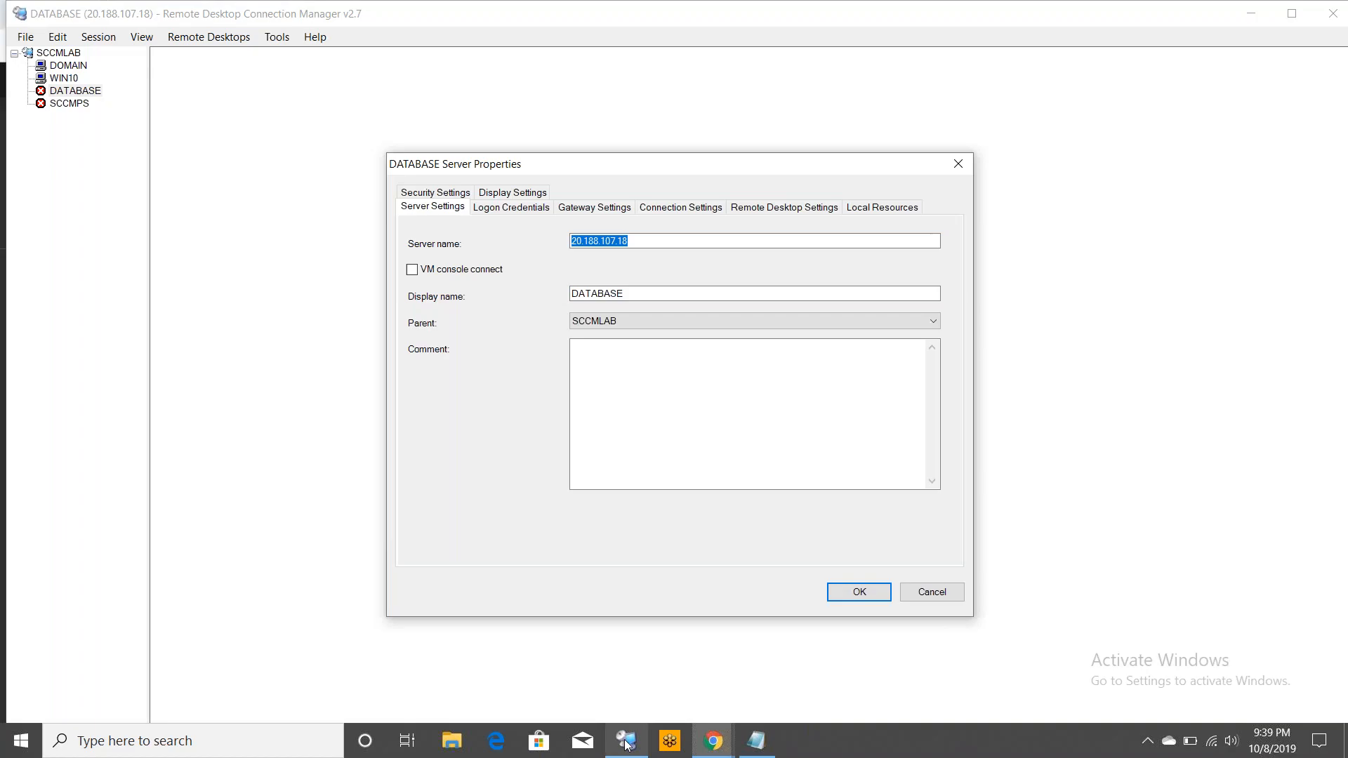
pyautogui.press('BackSpace')
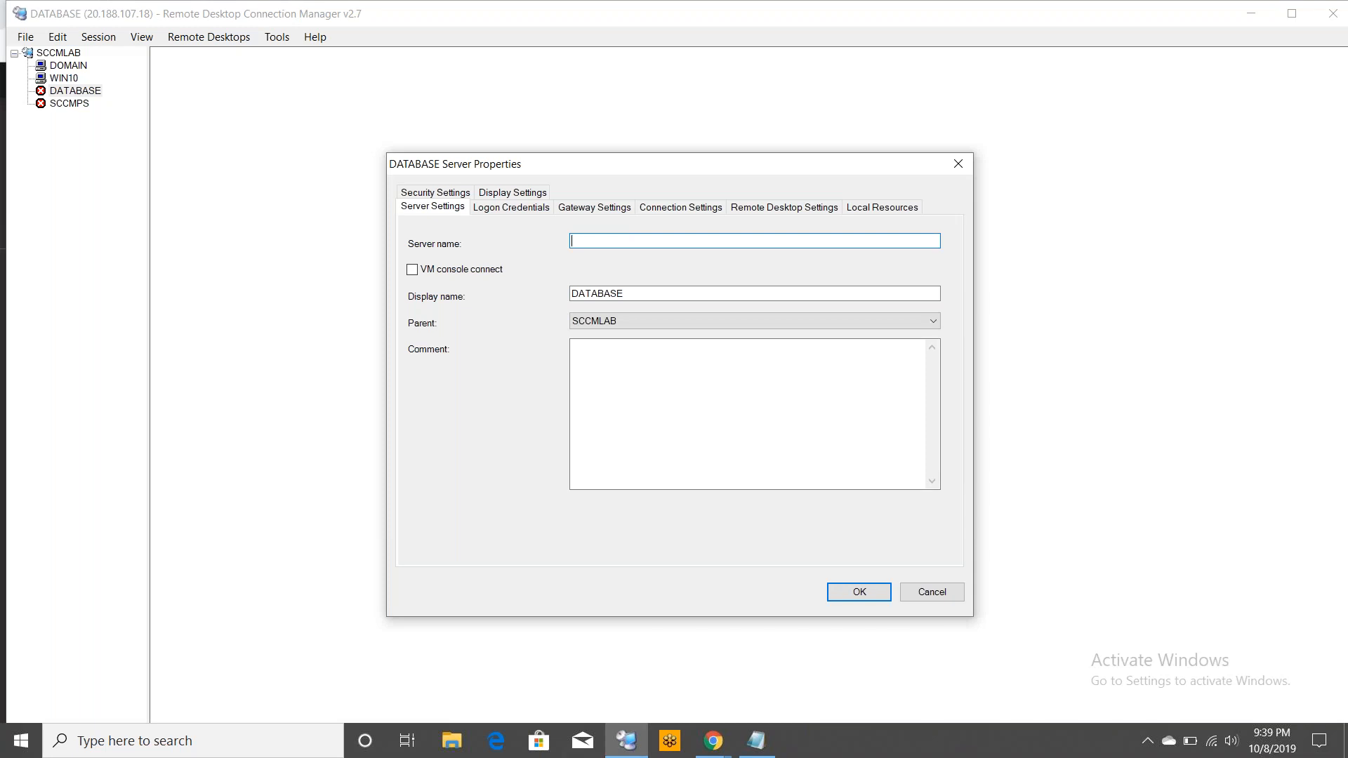
pyautogui.hotkey('ctrl', 'v')
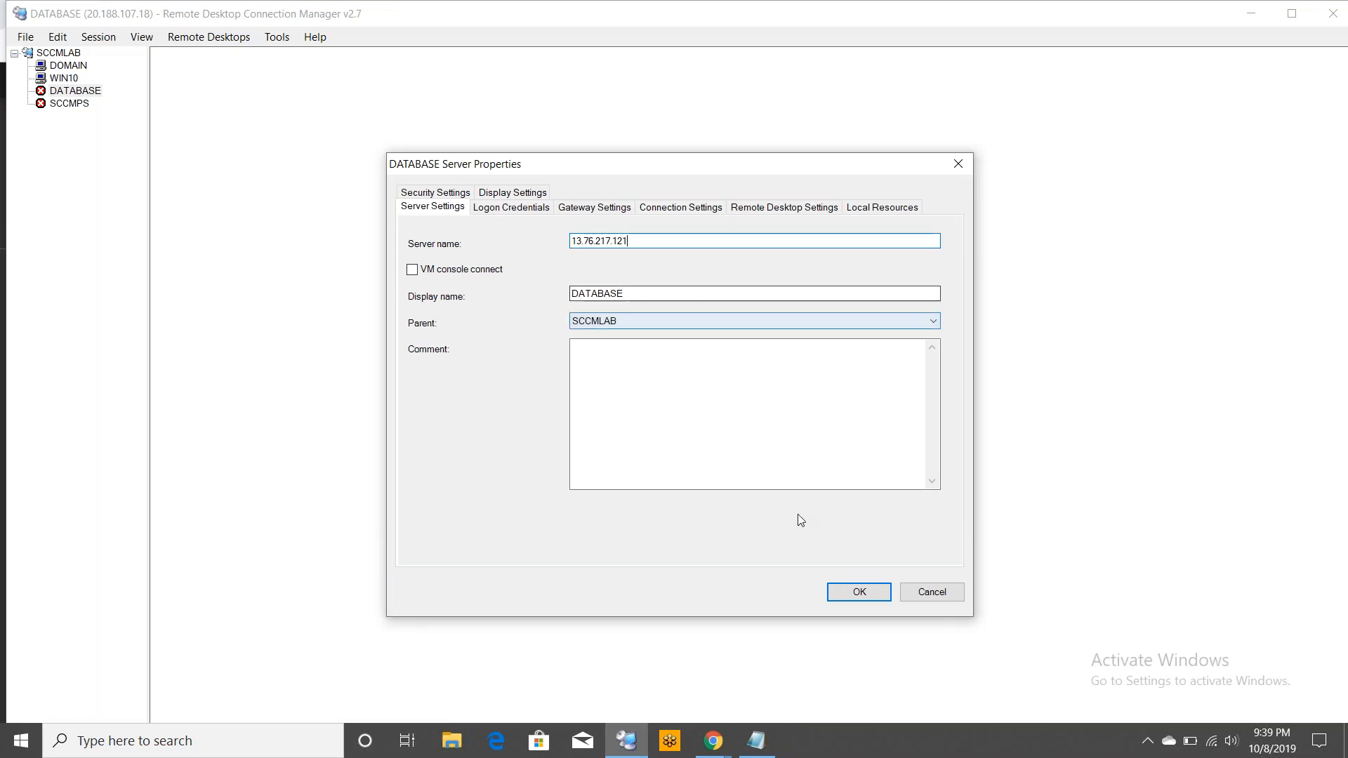
pyautogui.click(858, 595)
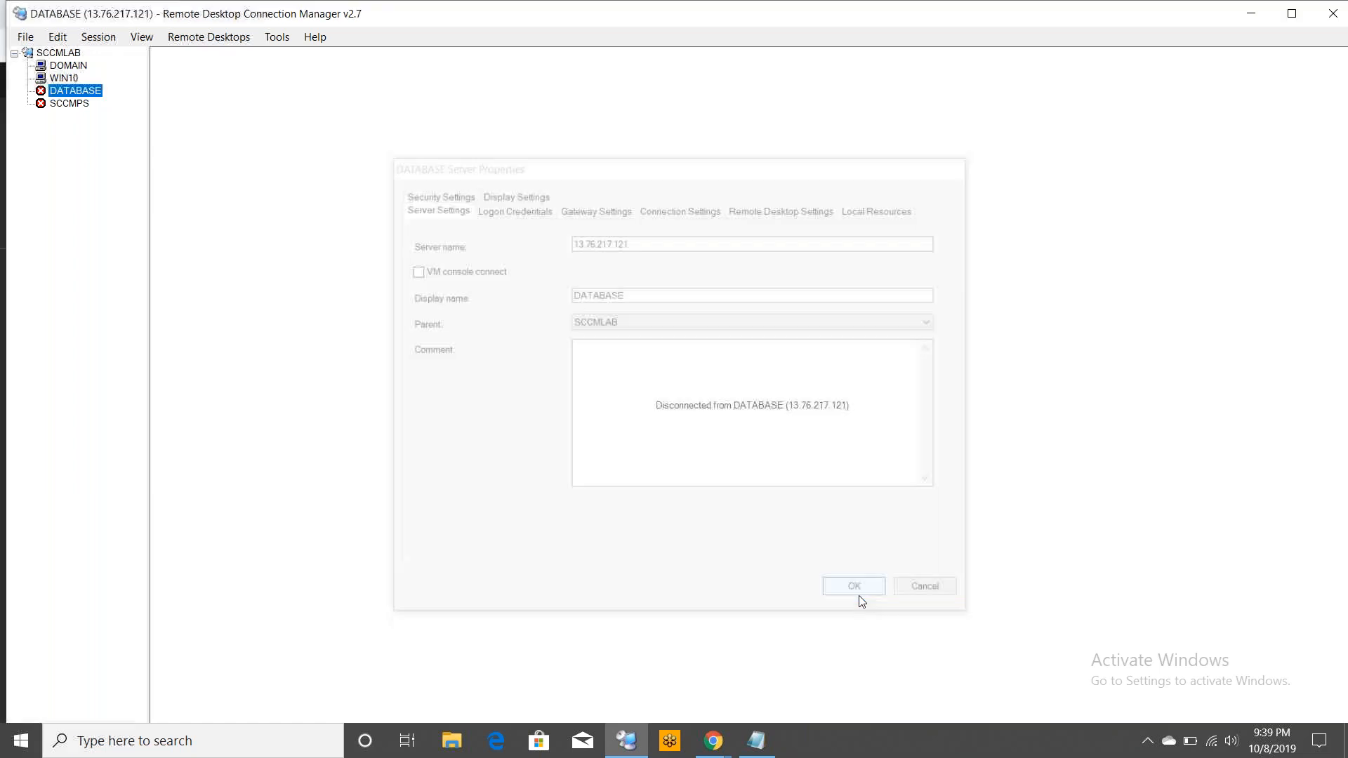
# Return to the Azure virtual machines list, open SCCMPS and copy its public IP address
pyautogui.click(704, 748)
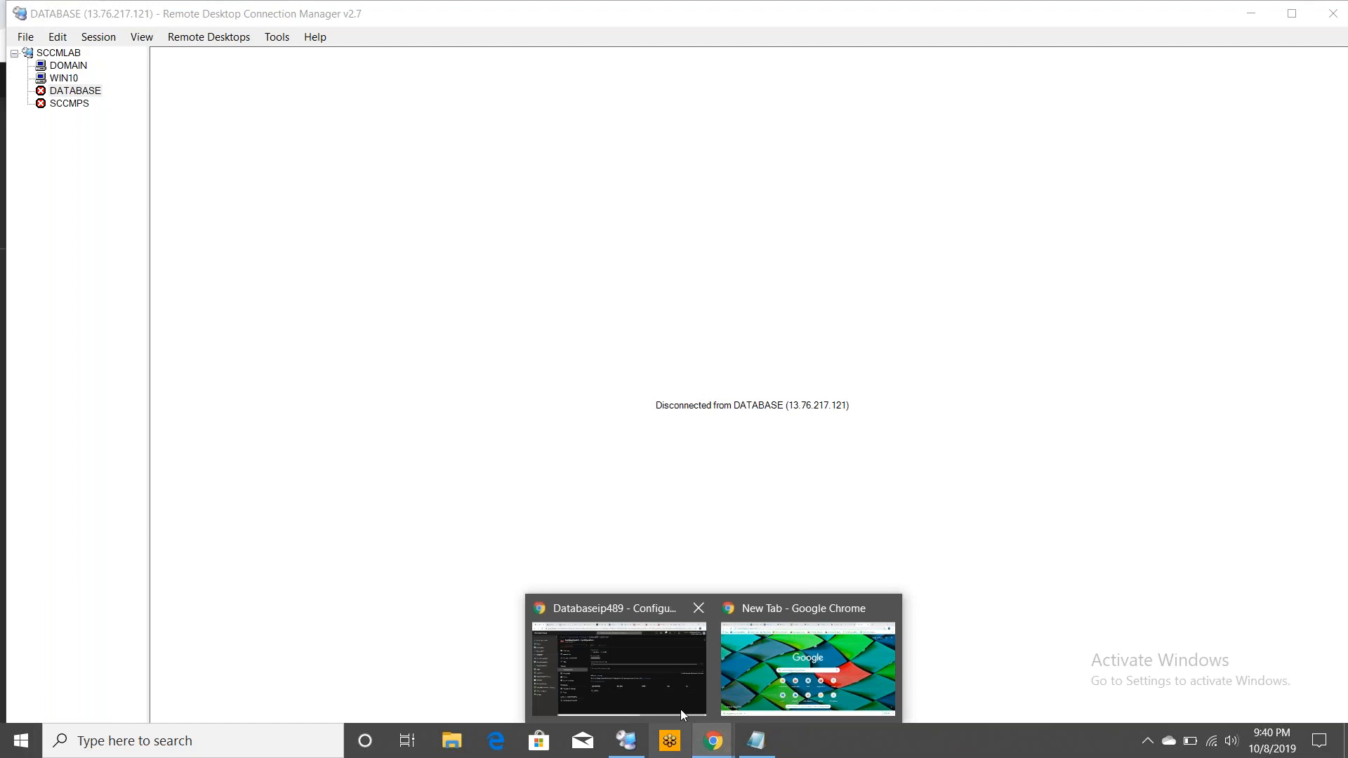
pyautogui.click(680, 709)
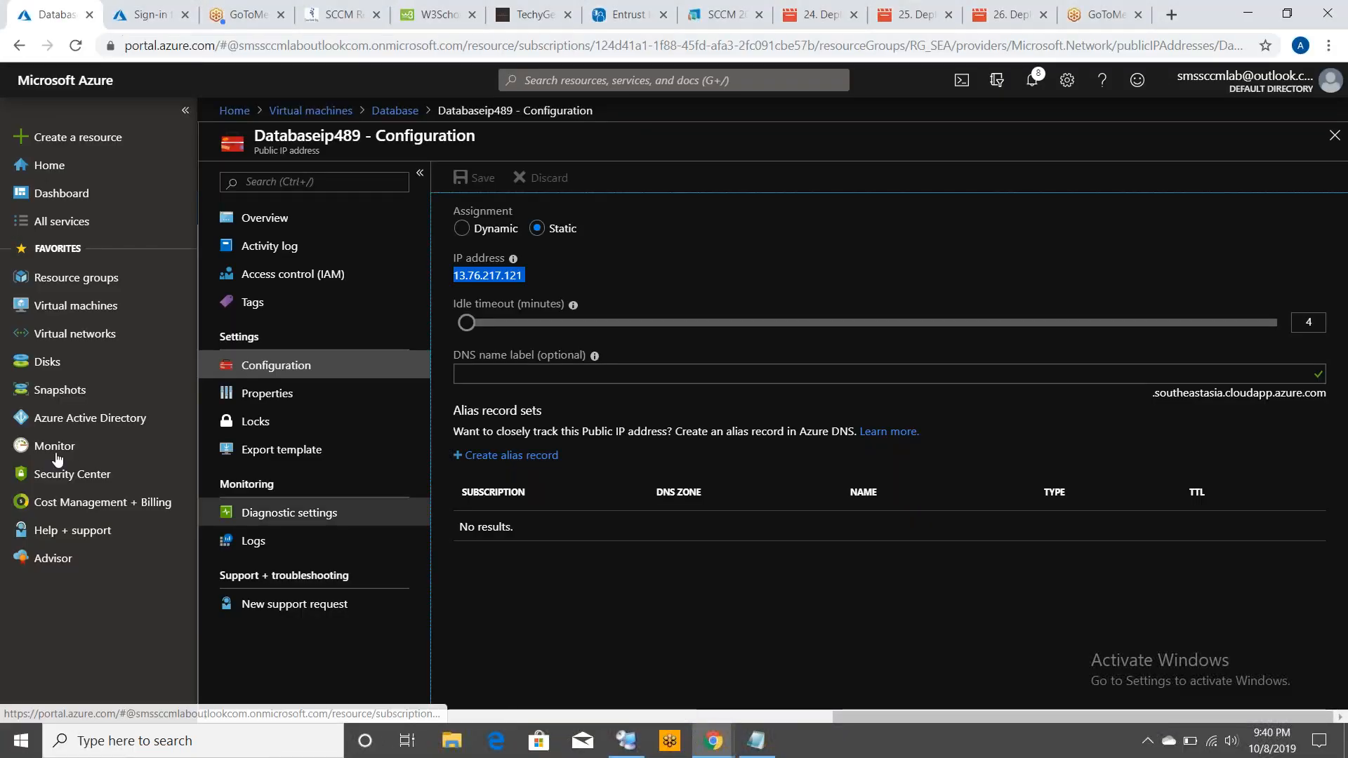
pyautogui.click(300, 112)
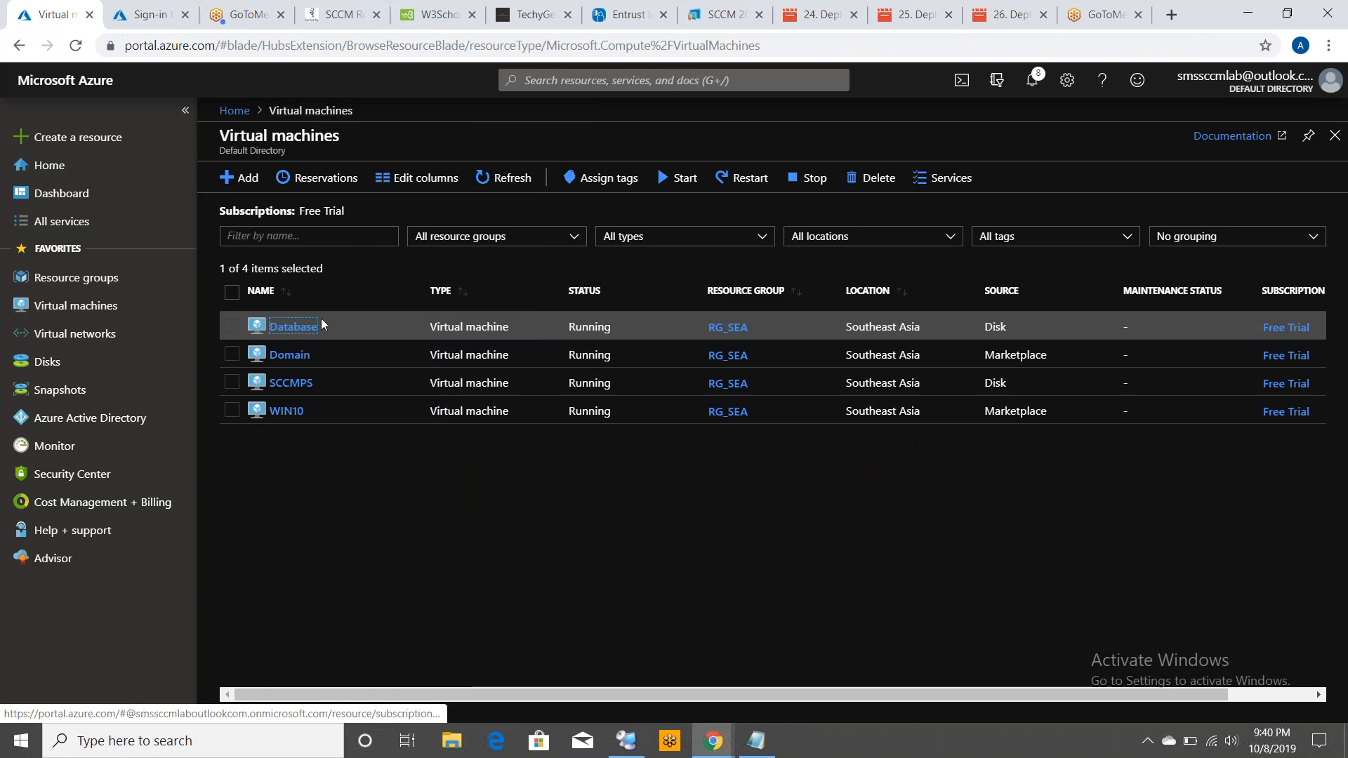
pyautogui.click(291, 383)
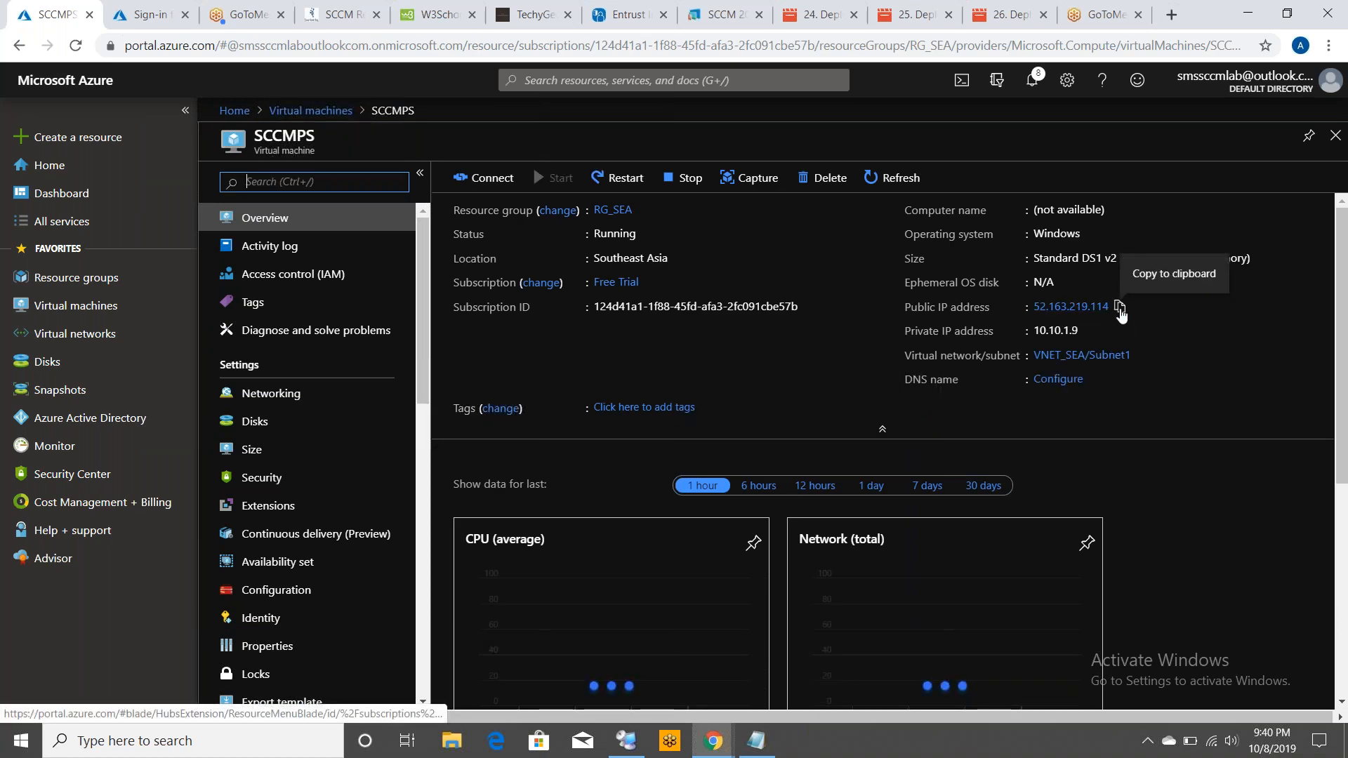
pyautogui.click(1119, 308)
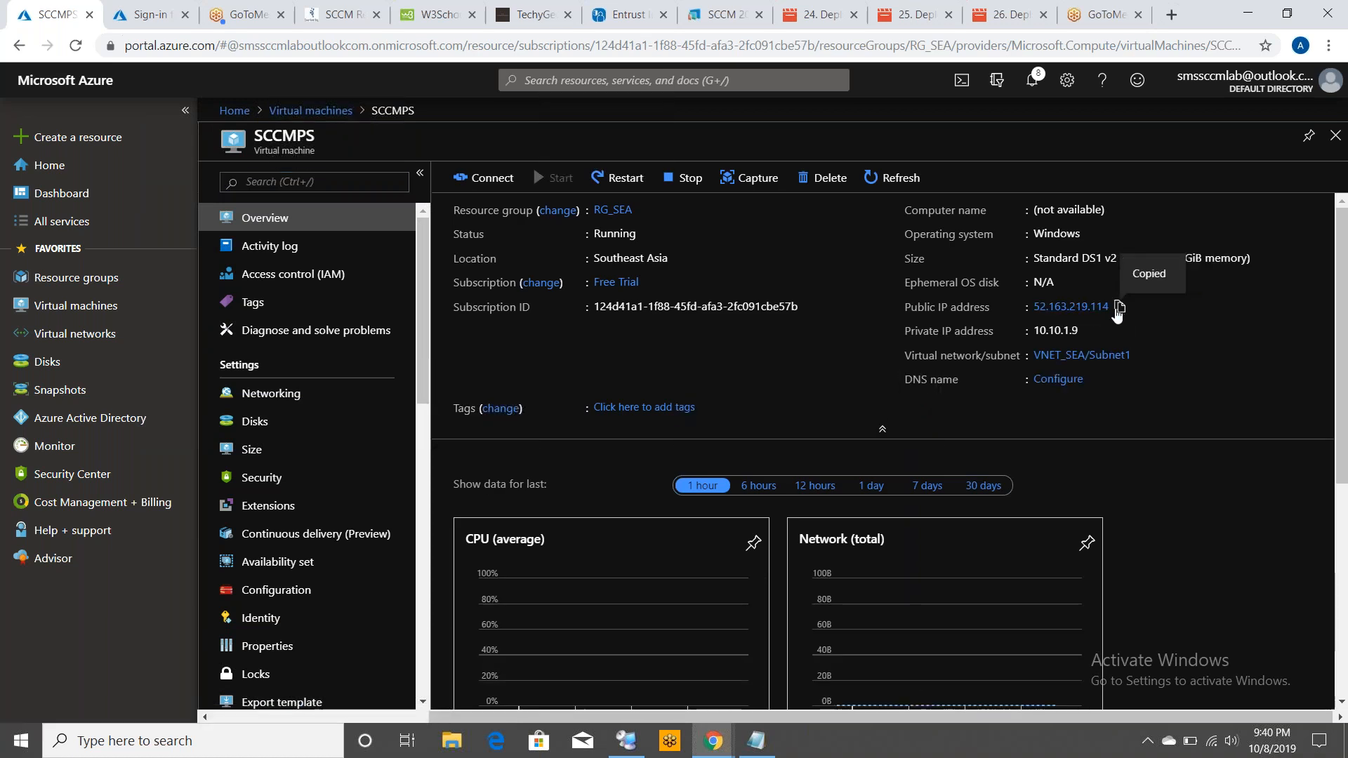
# Set the SCCMPS public IP address assignment to Static and save the configuration
pyautogui.click(1069, 307)
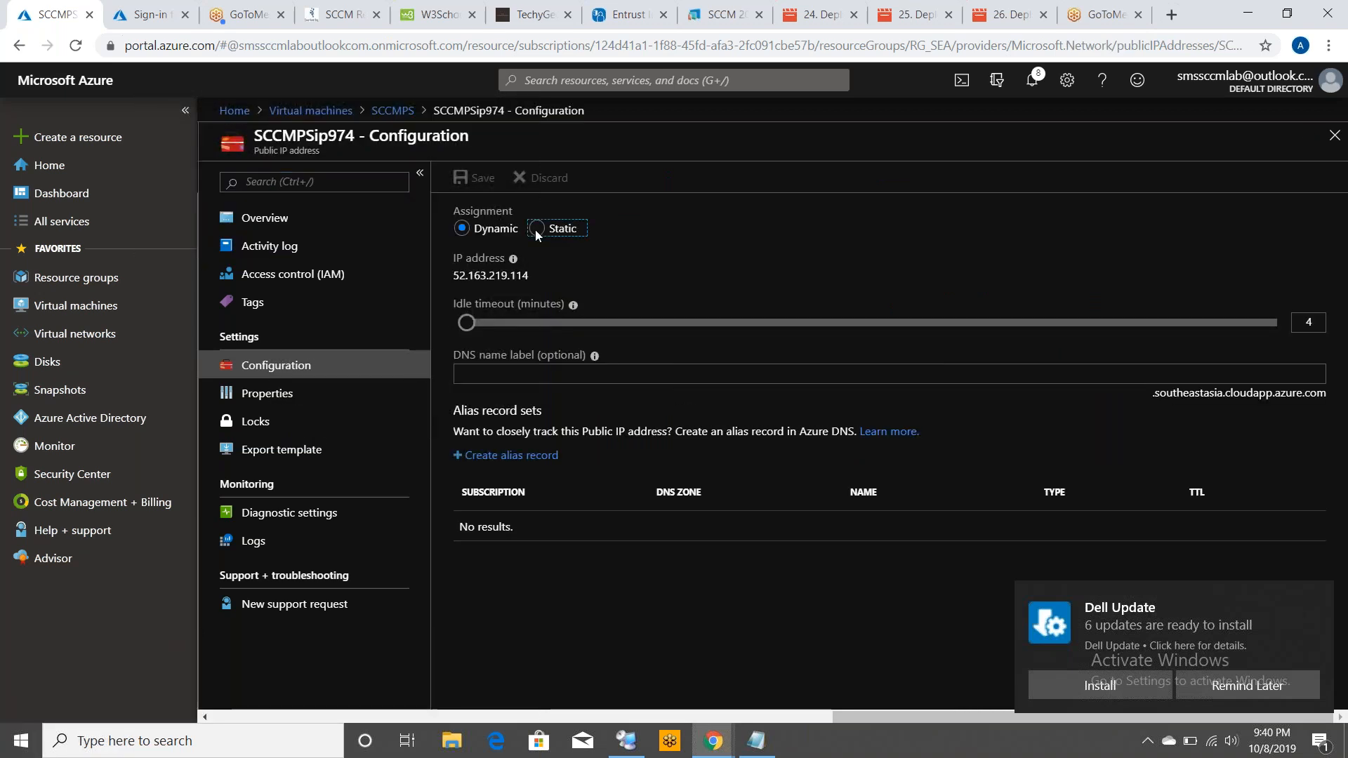
pyautogui.click(535, 229)
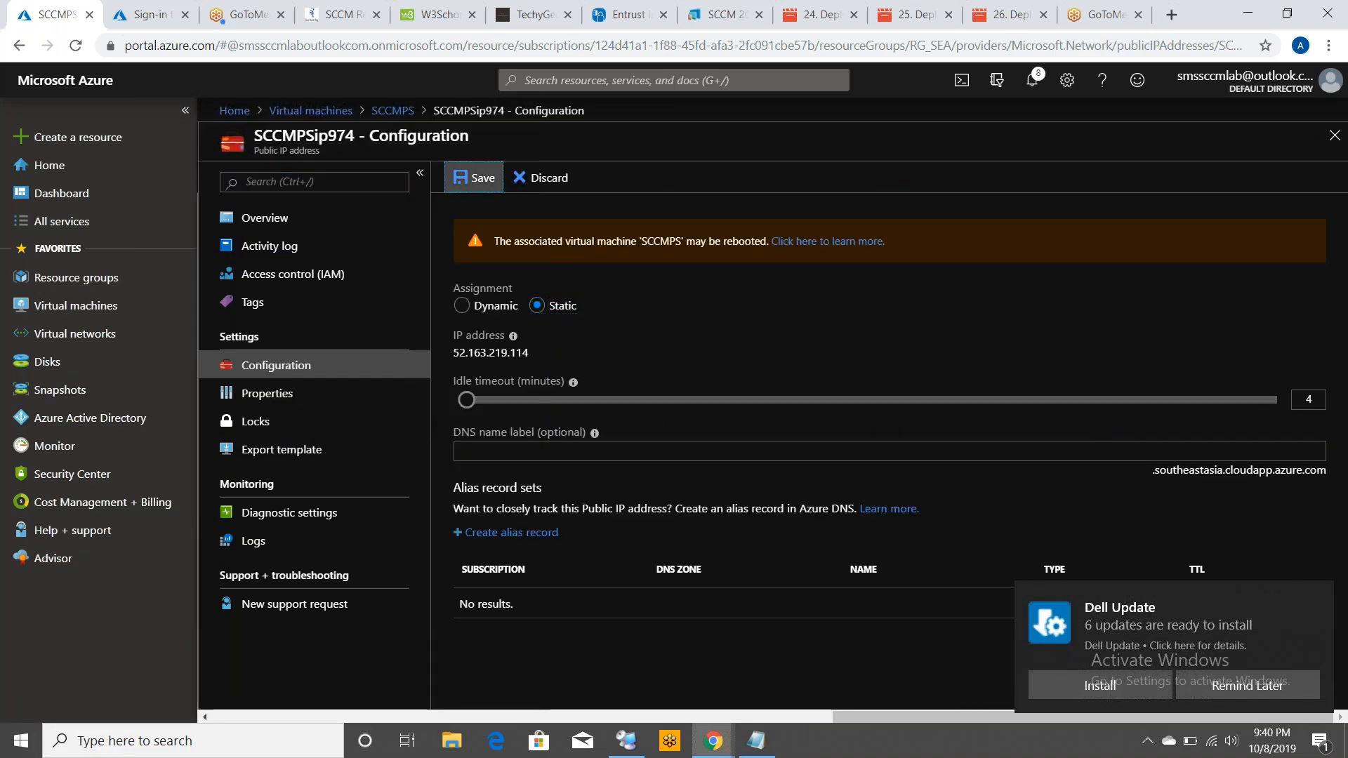
pyautogui.click(473, 178)
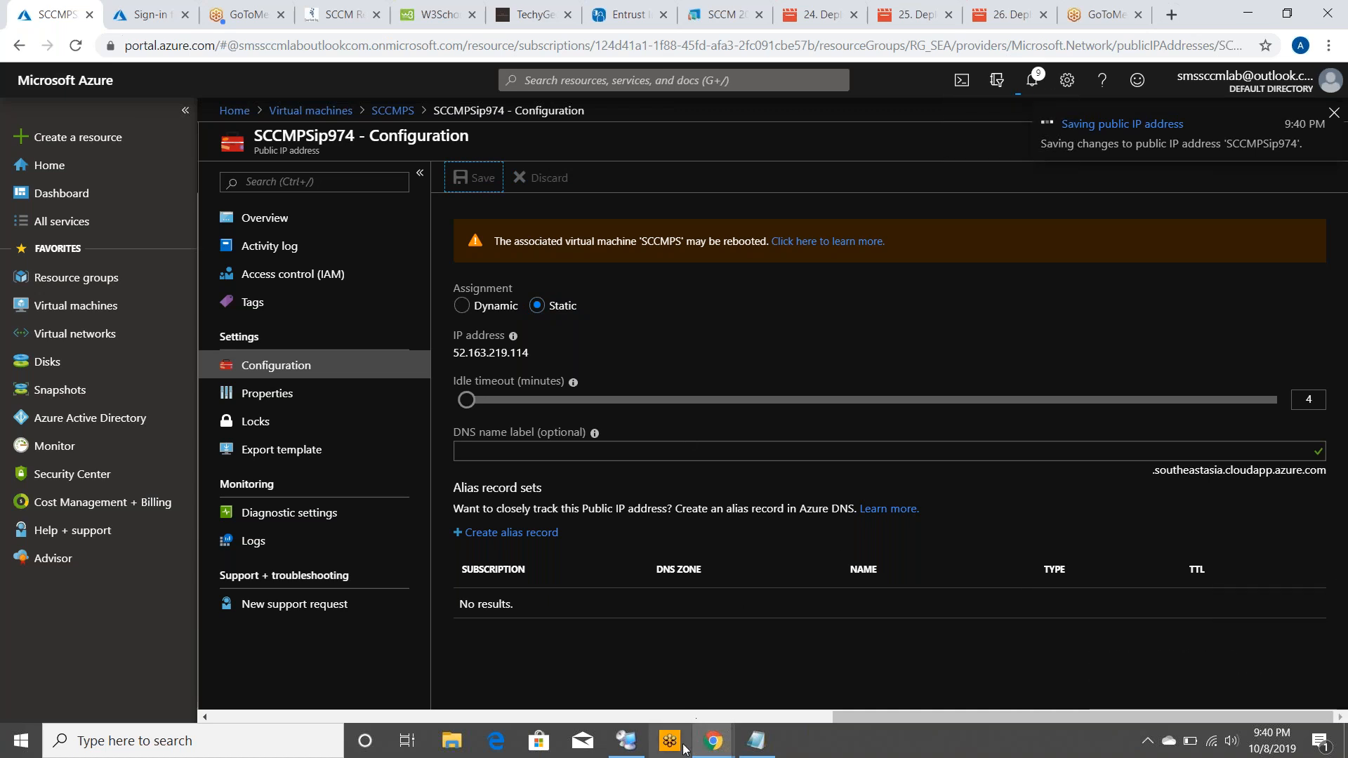
# Replace the SCCMPS server name with 52.163.219.114 in its properties and save SCCMLAB.rdg
pyautogui.click(627, 742)
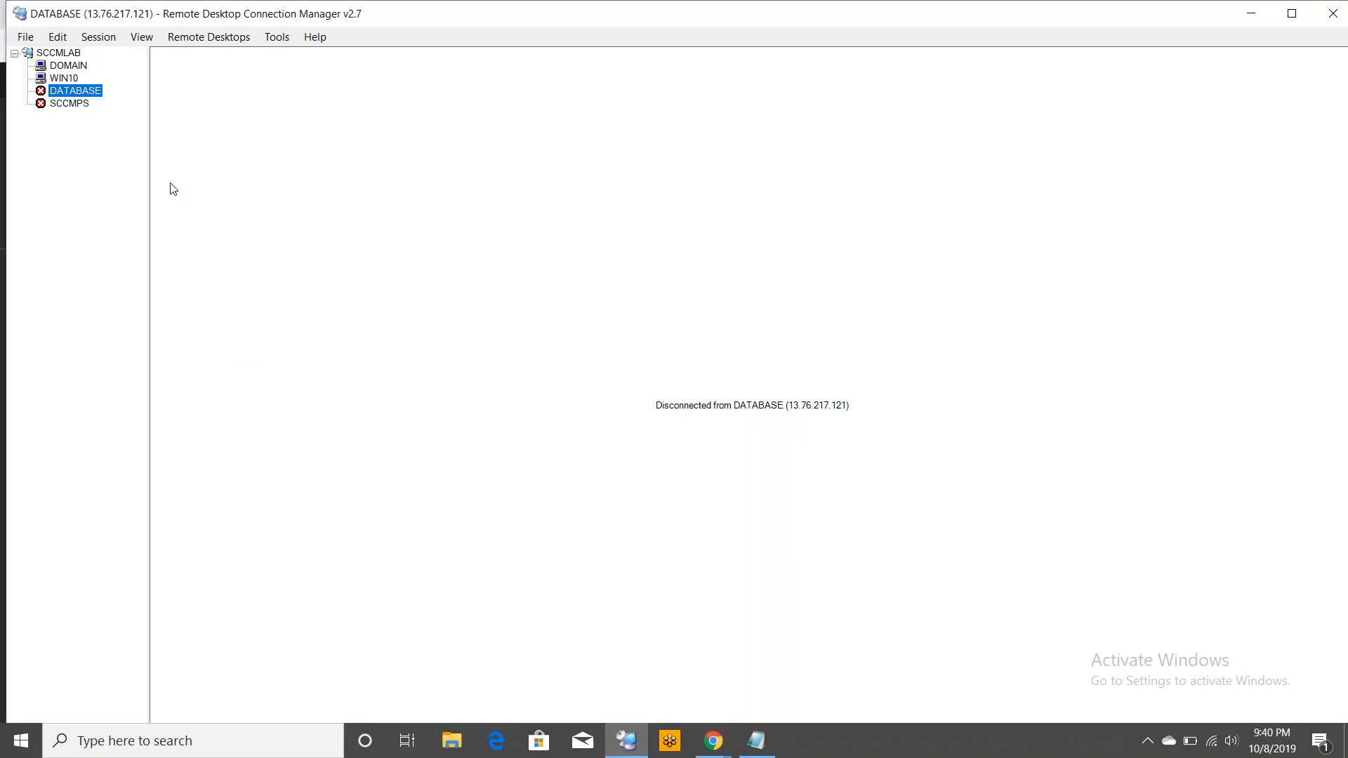
pyautogui.click(69, 104)
pyautogui.rightClick(69, 105)
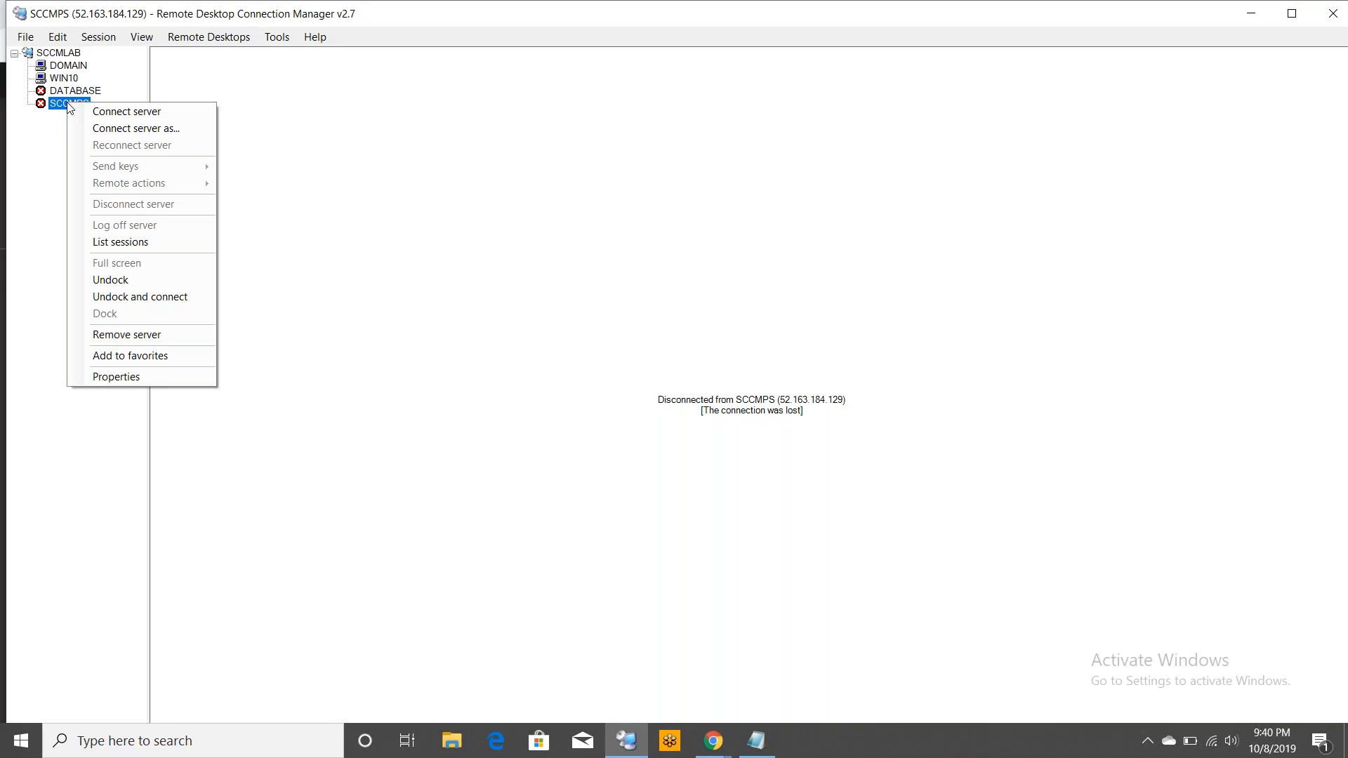
pyautogui.click(109, 377)
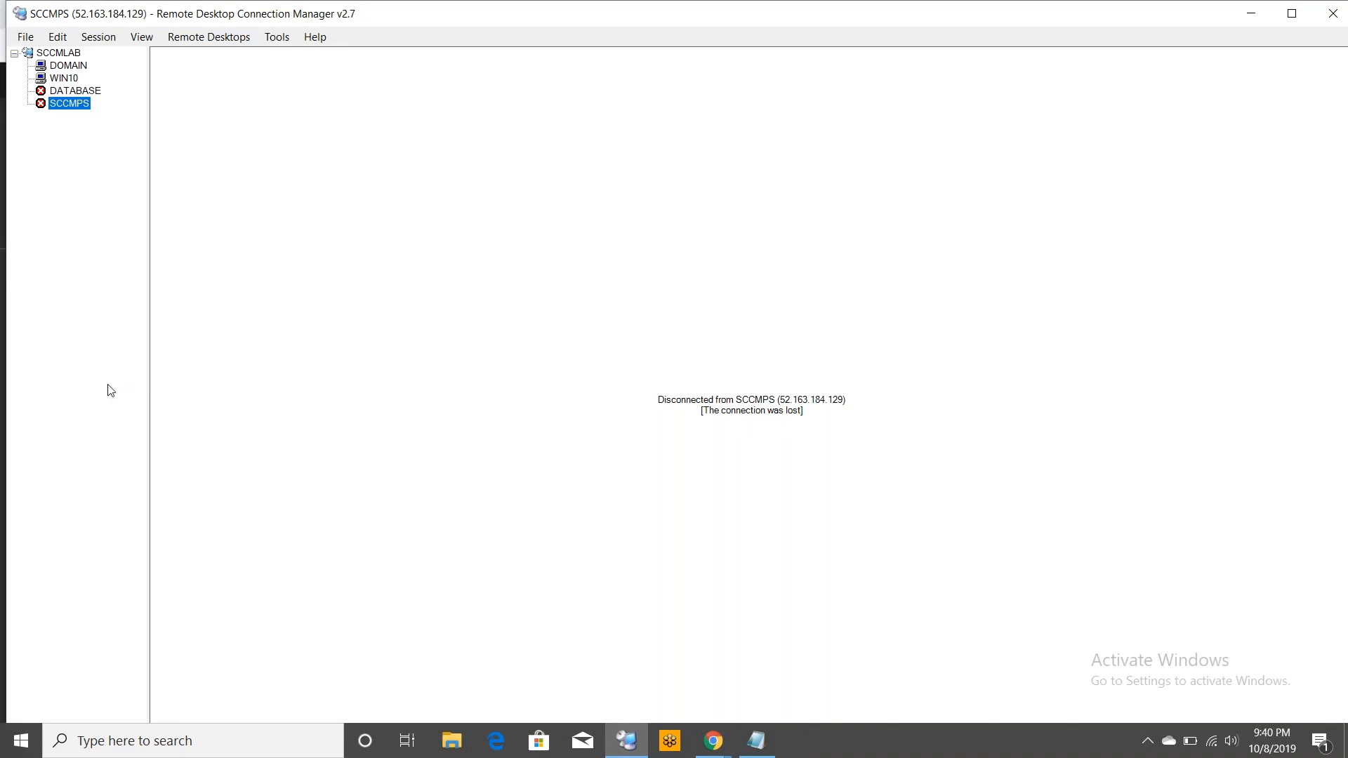
pyautogui.press('Delete')
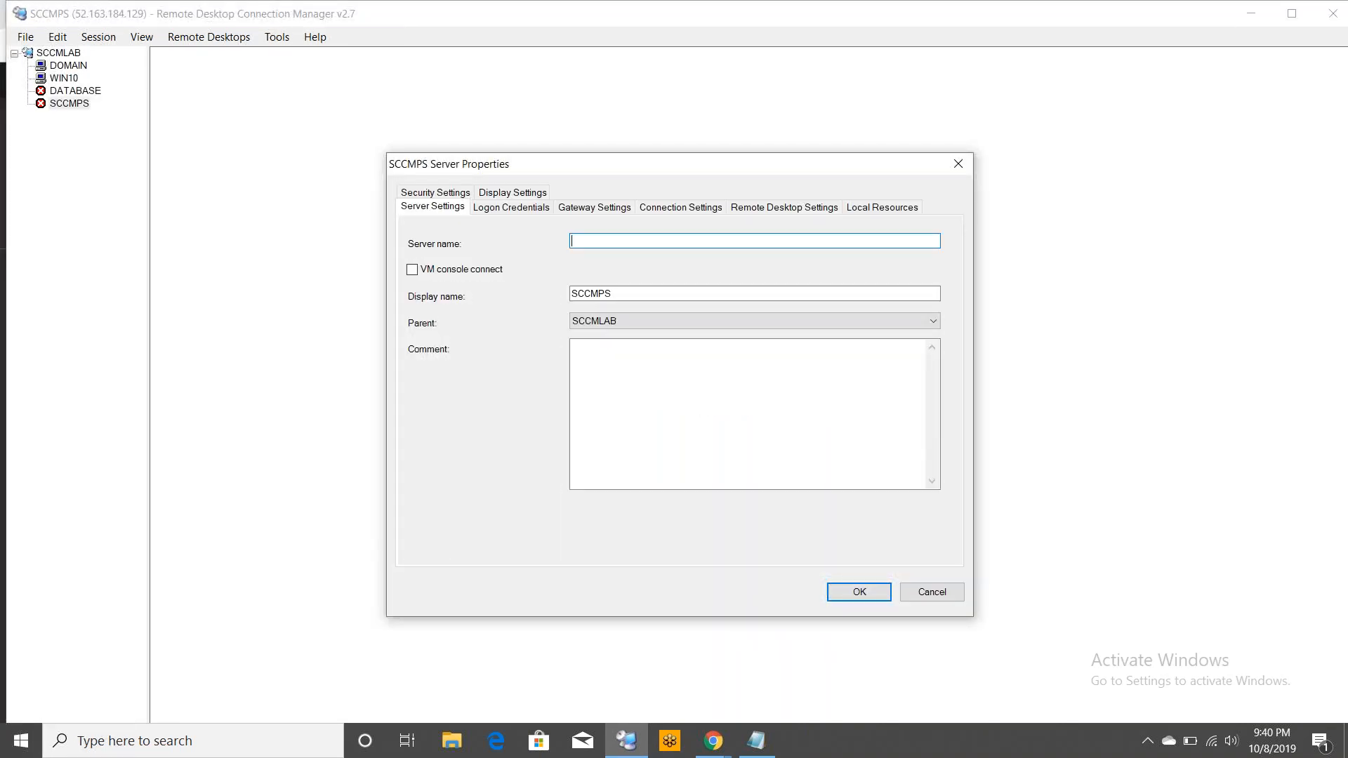
pyautogui.hotkey('ctrl', 'v')
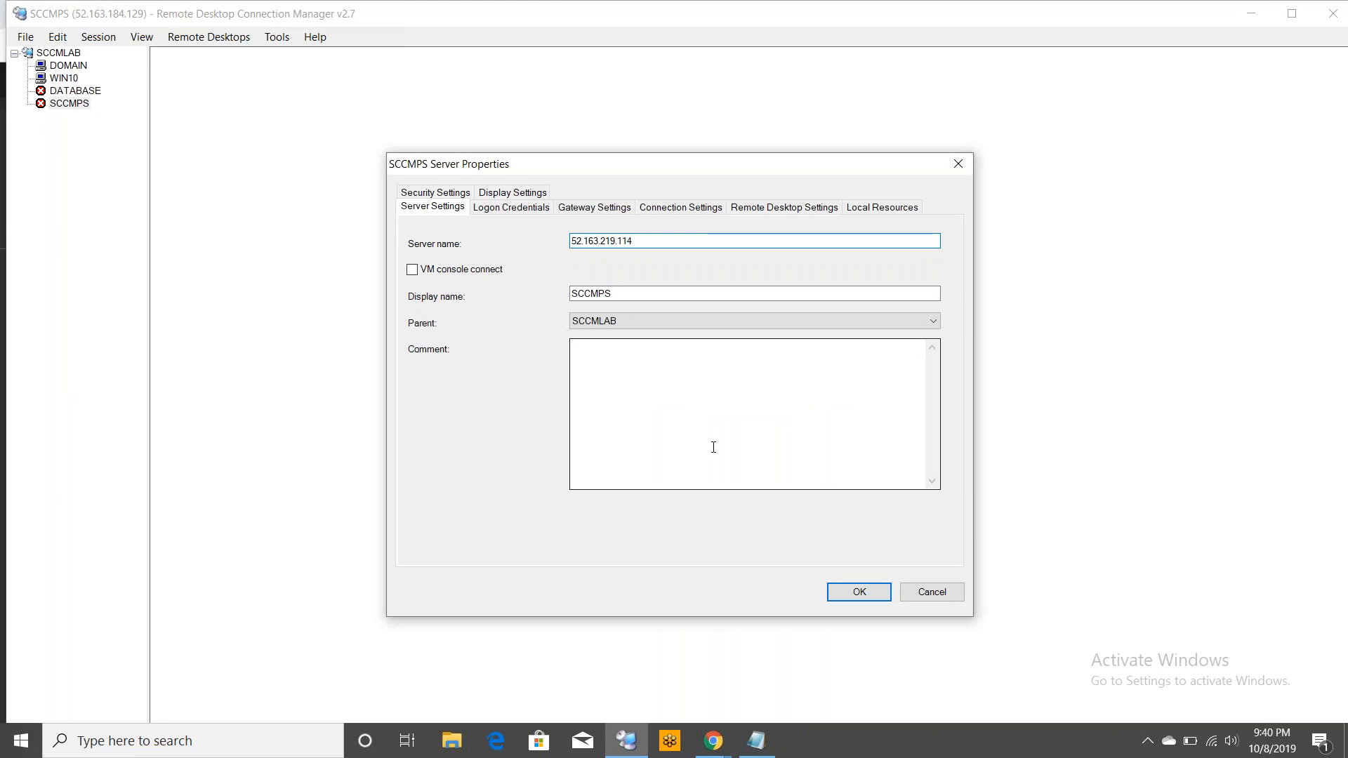
pyautogui.click(850, 594)
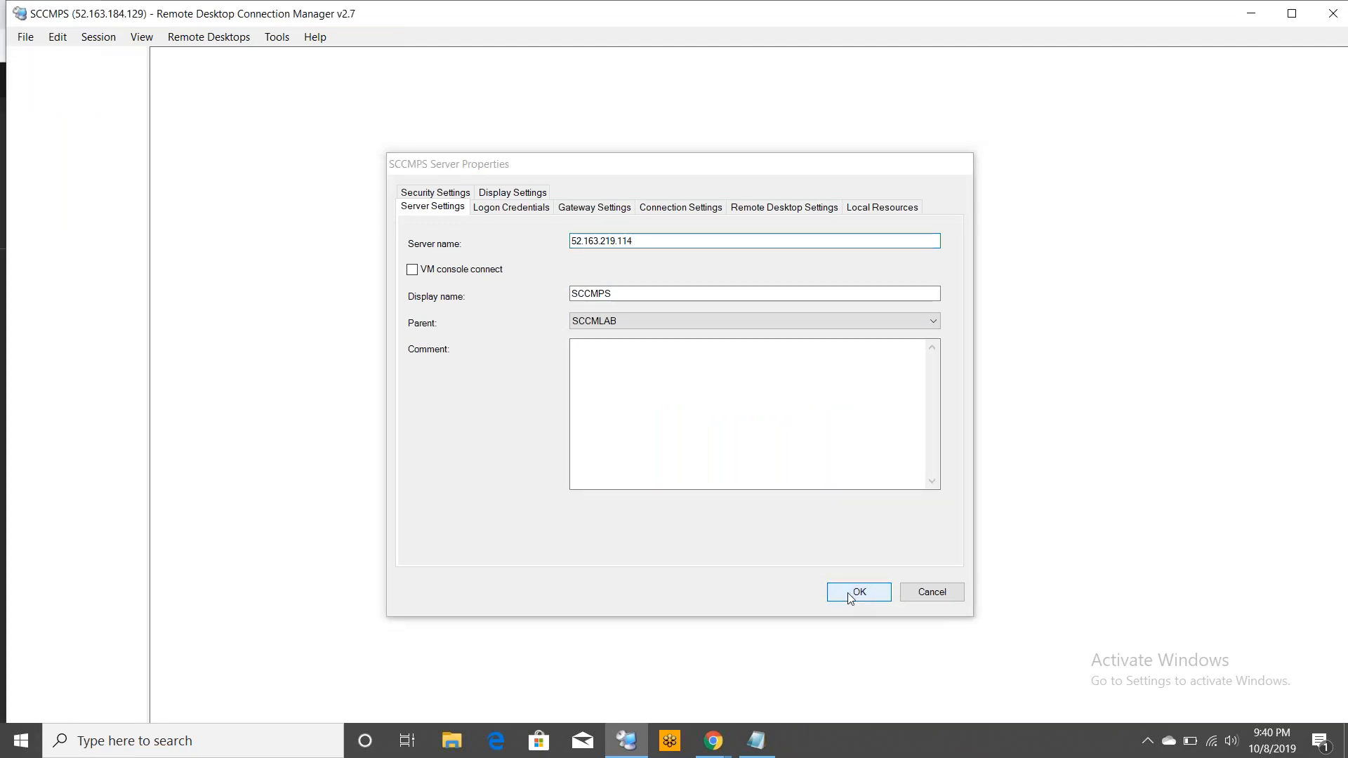
pyautogui.click(25, 37)
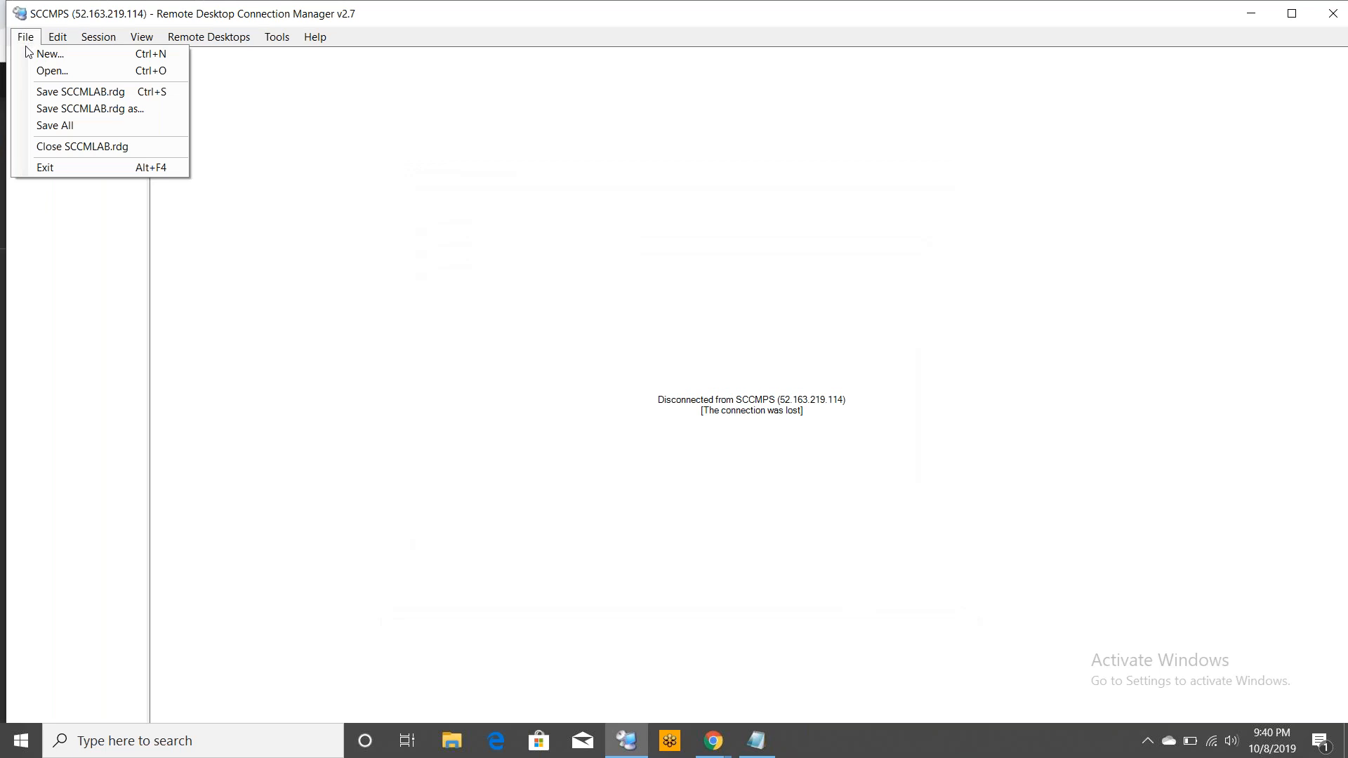
pyautogui.click(126, 93)
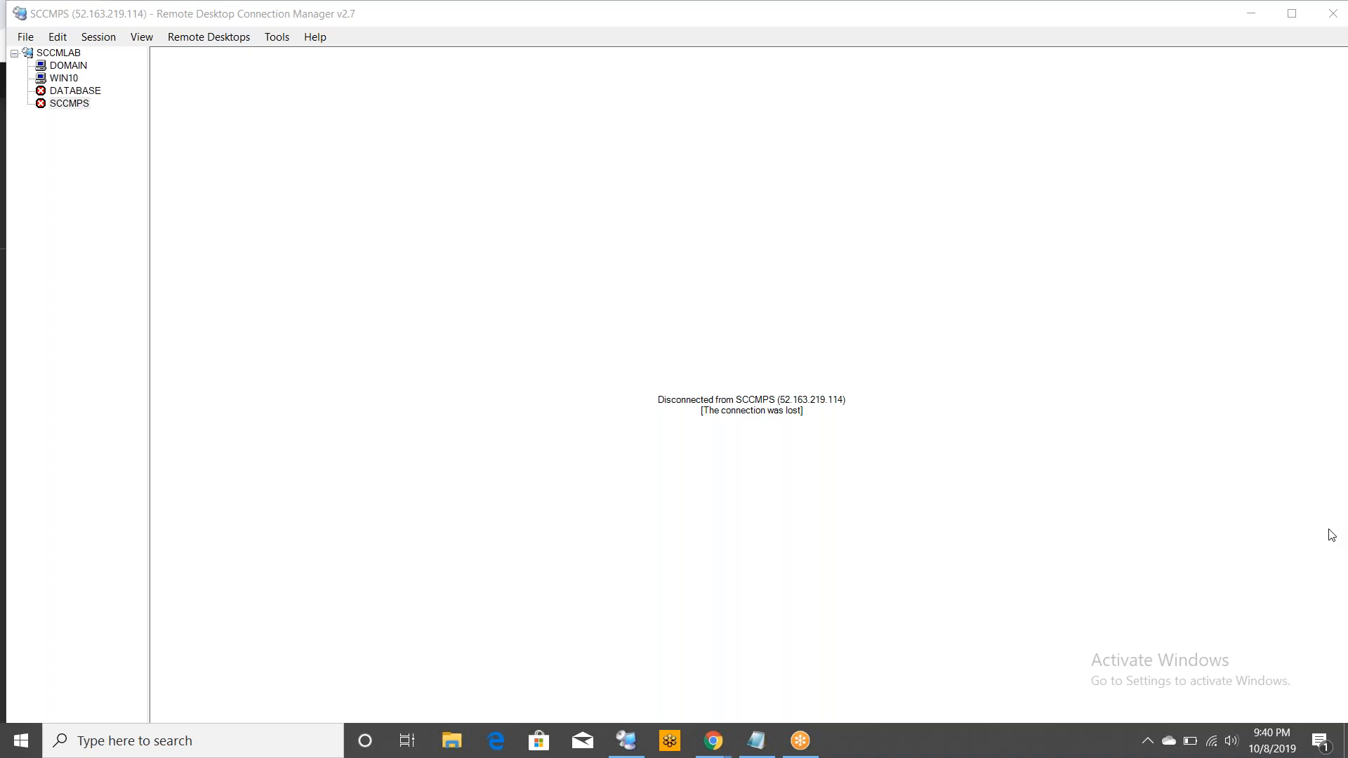
# Connect to the DATABASE server, choosing not to be asked again about the certificate, and accept it
pyautogui.click(71, 92)
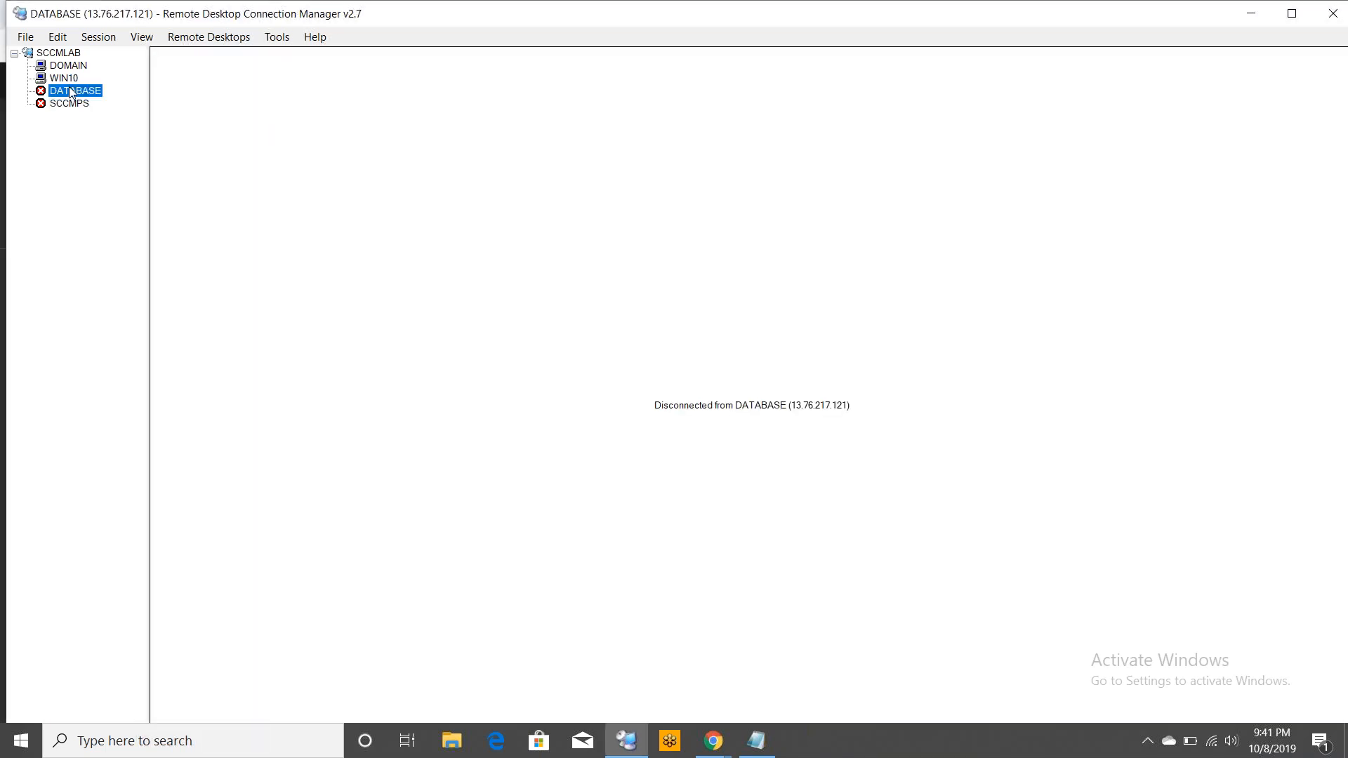
pyautogui.doubleClick(71, 92)
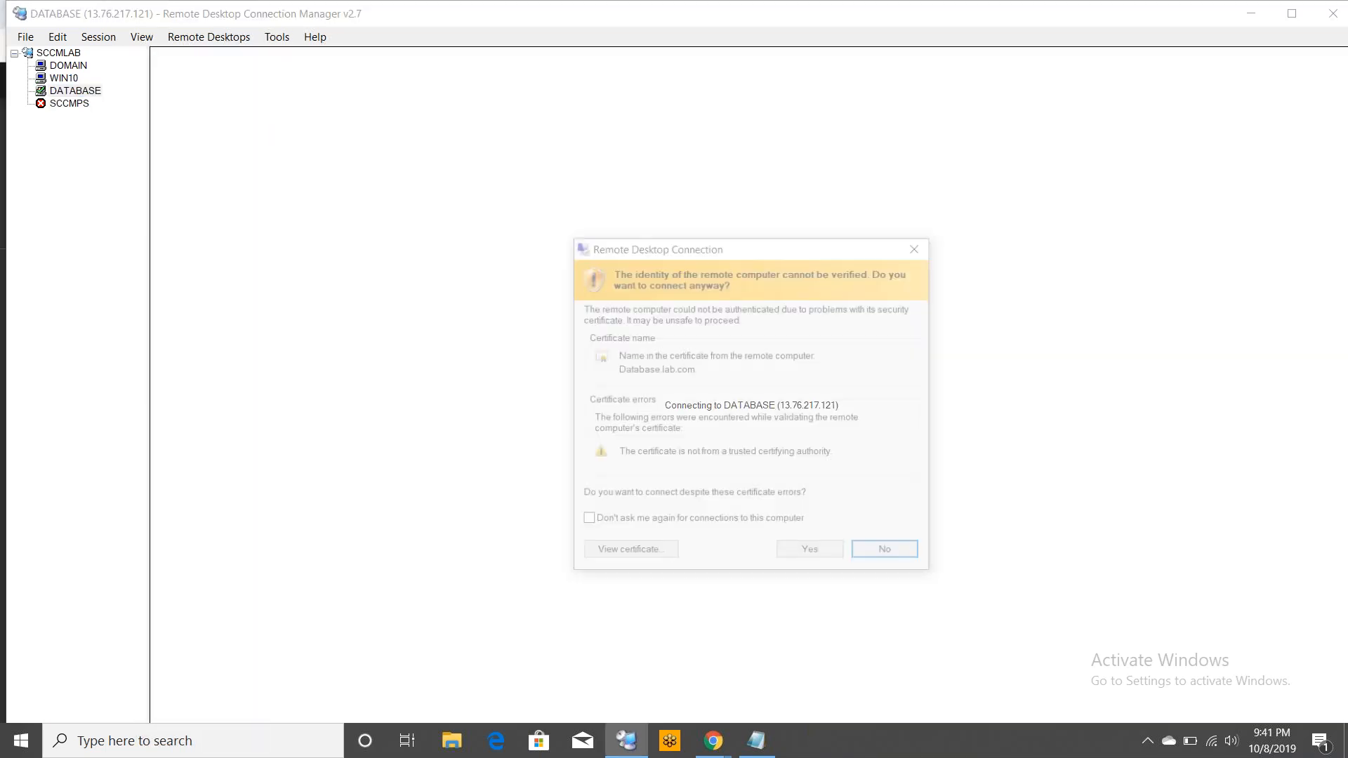
pyautogui.click(585, 522)
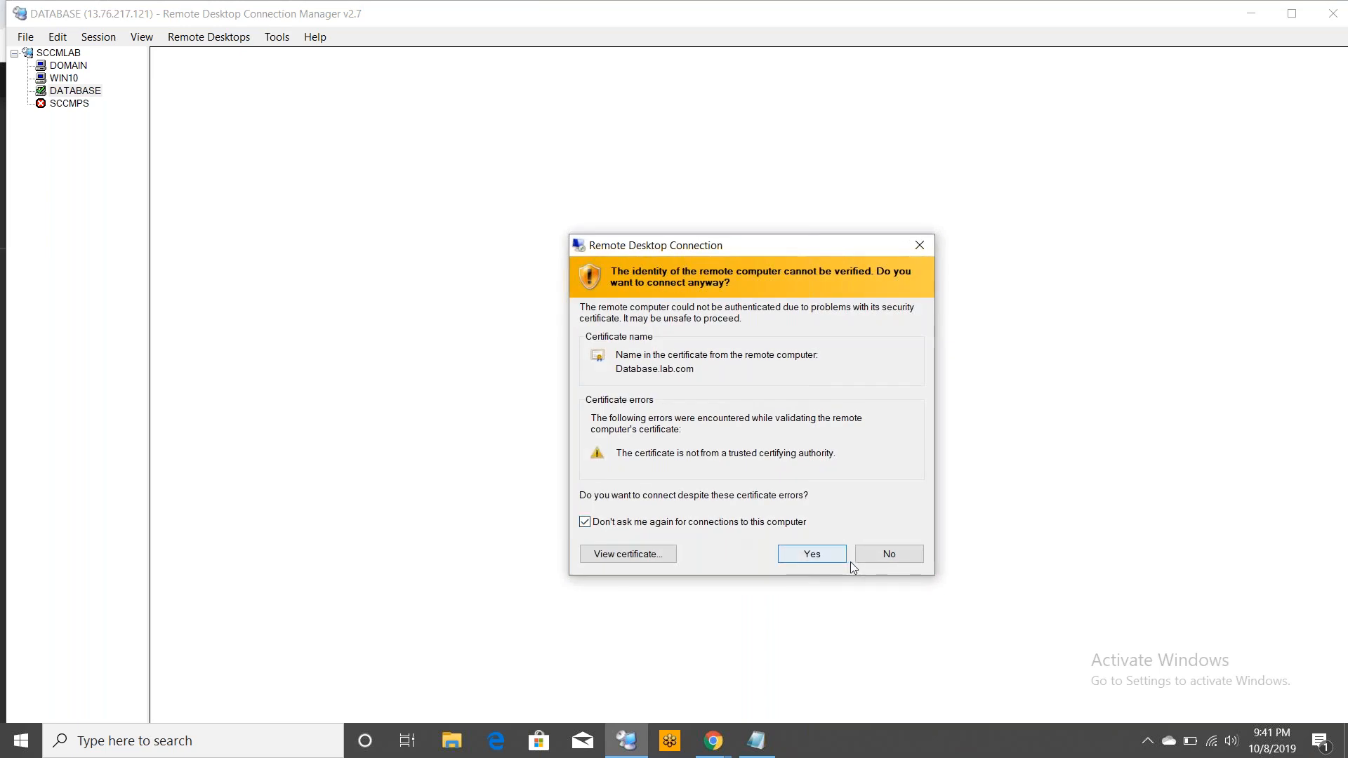
pyautogui.click(814, 554)
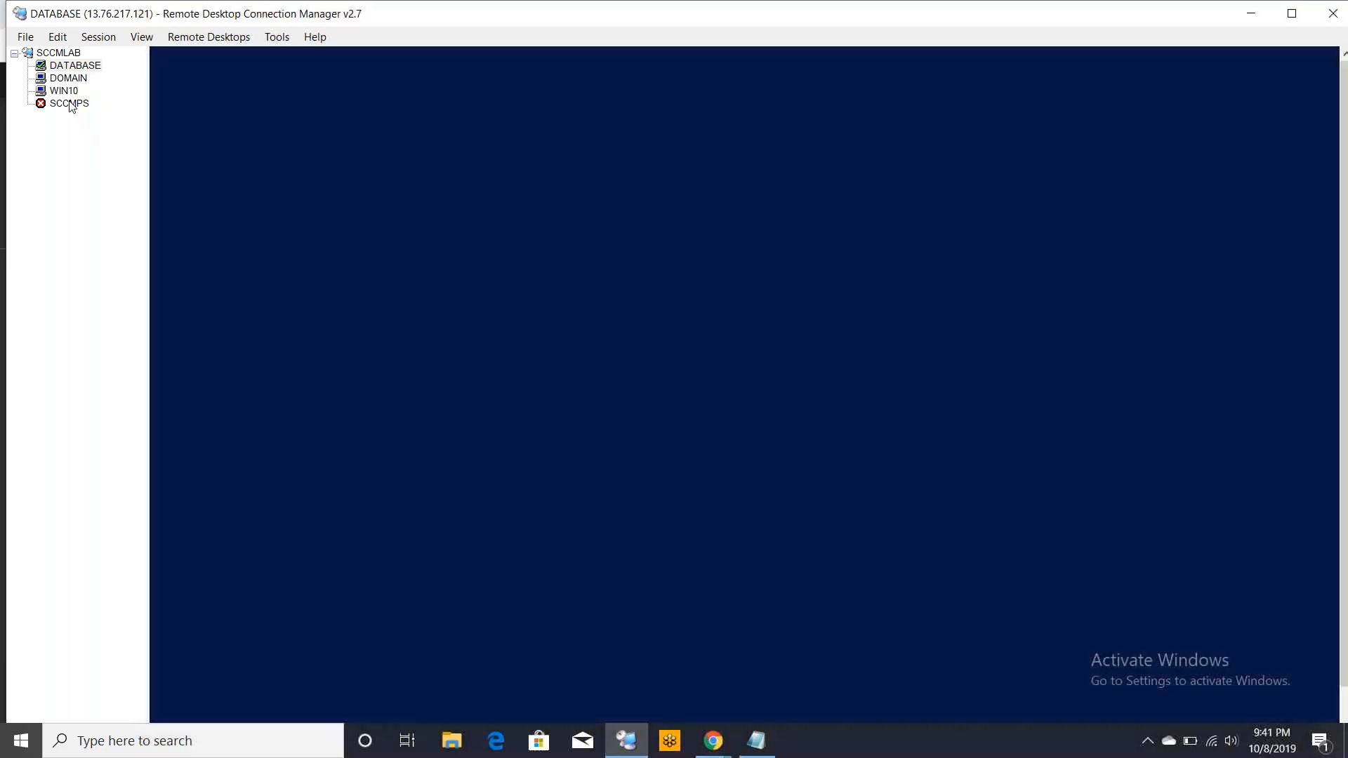
# Connect to the SCCMPS server, accepting its certificate permanently, and cancel the Shutdown Event Tracker
pyautogui.click(70, 104)
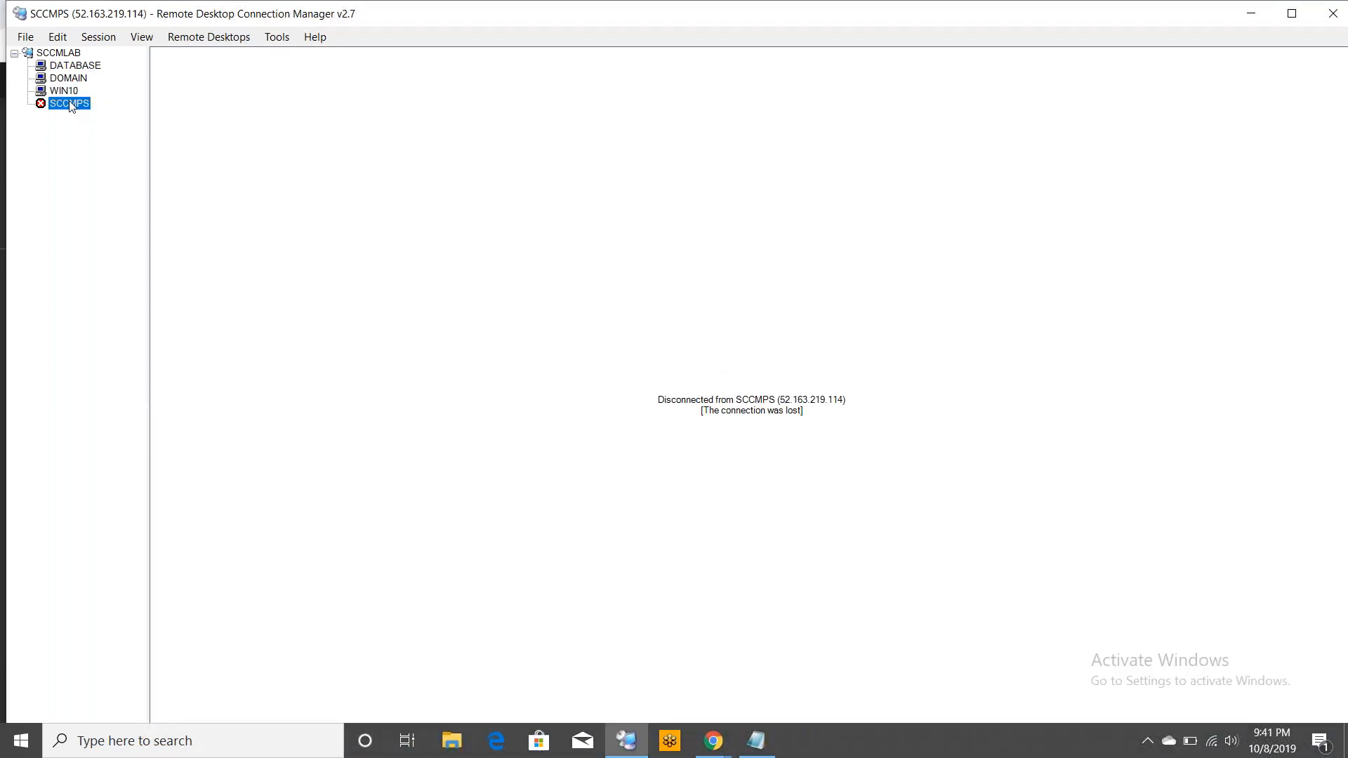
pyautogui.doubleClick(71, 104)
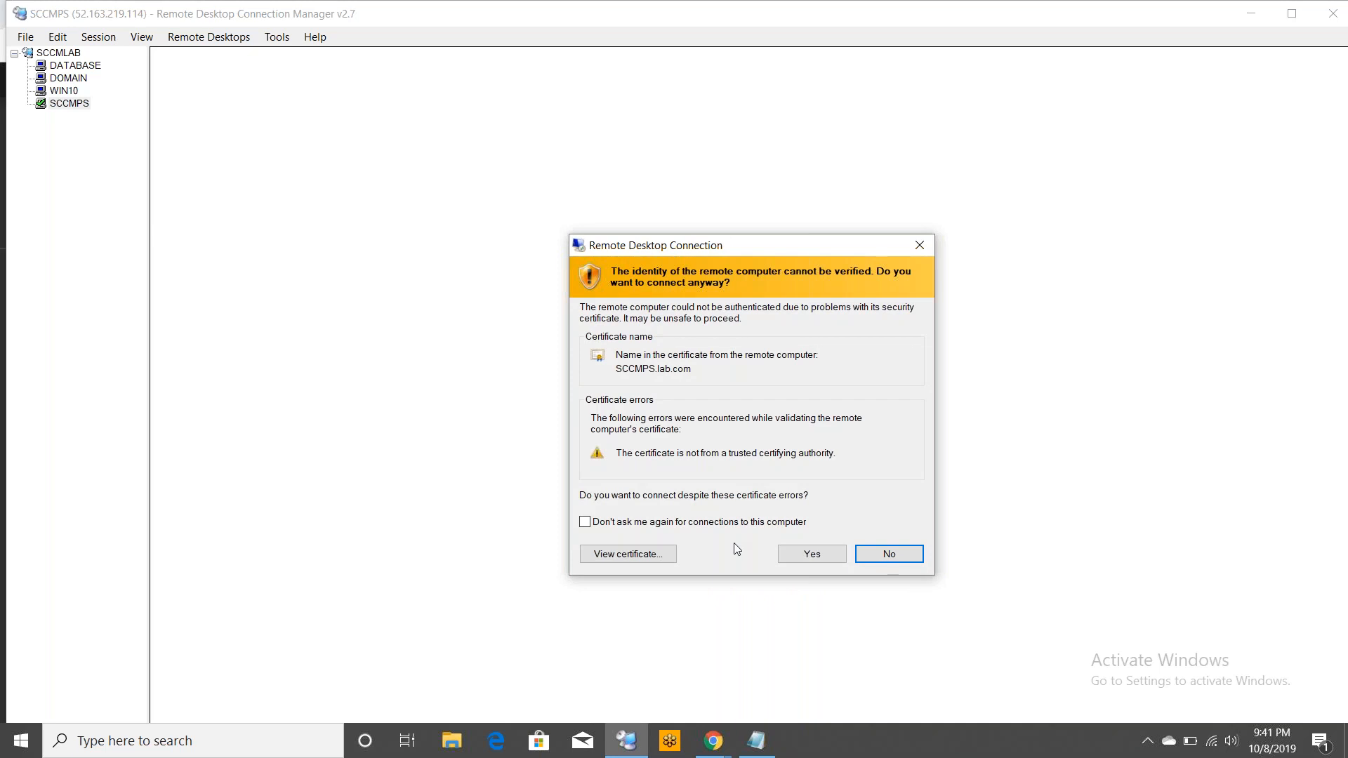
pyautogui.click(740, 523)
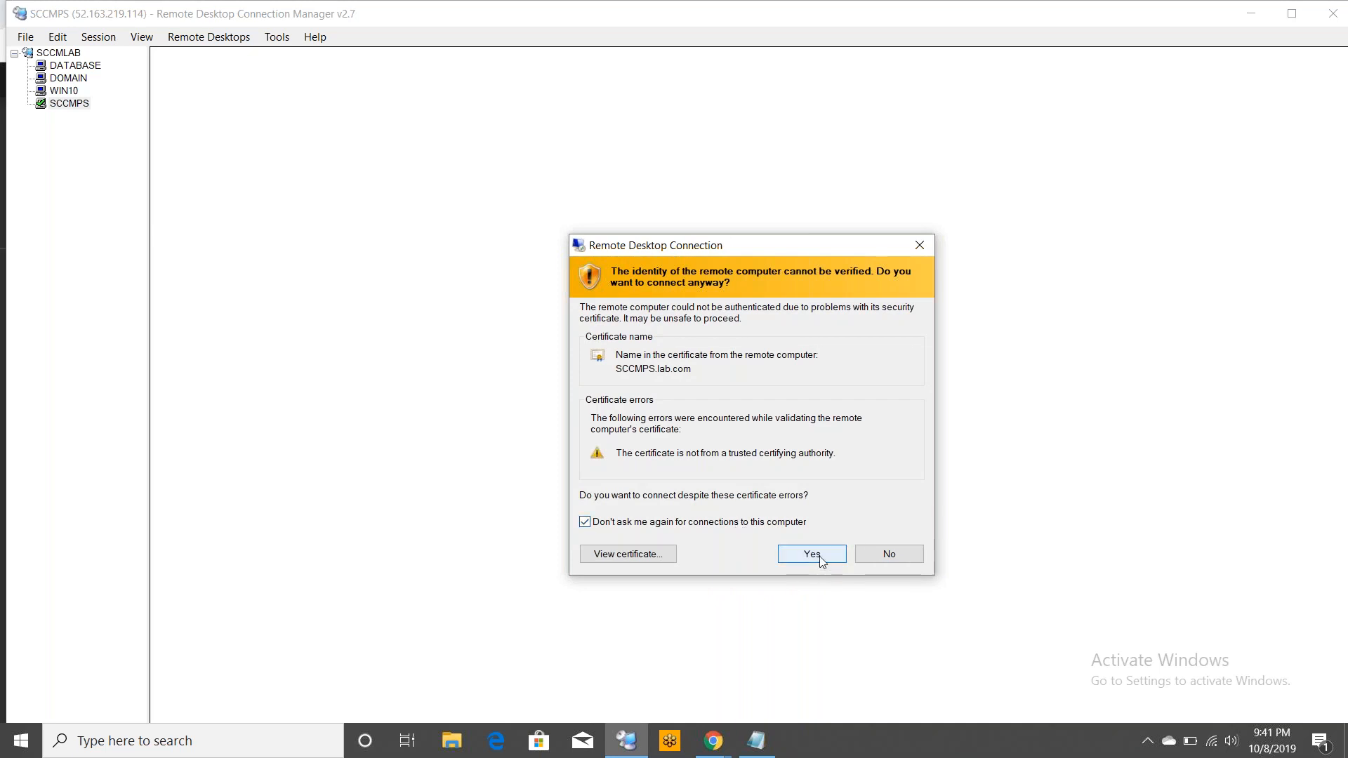
pyautogui.click(812, 554)
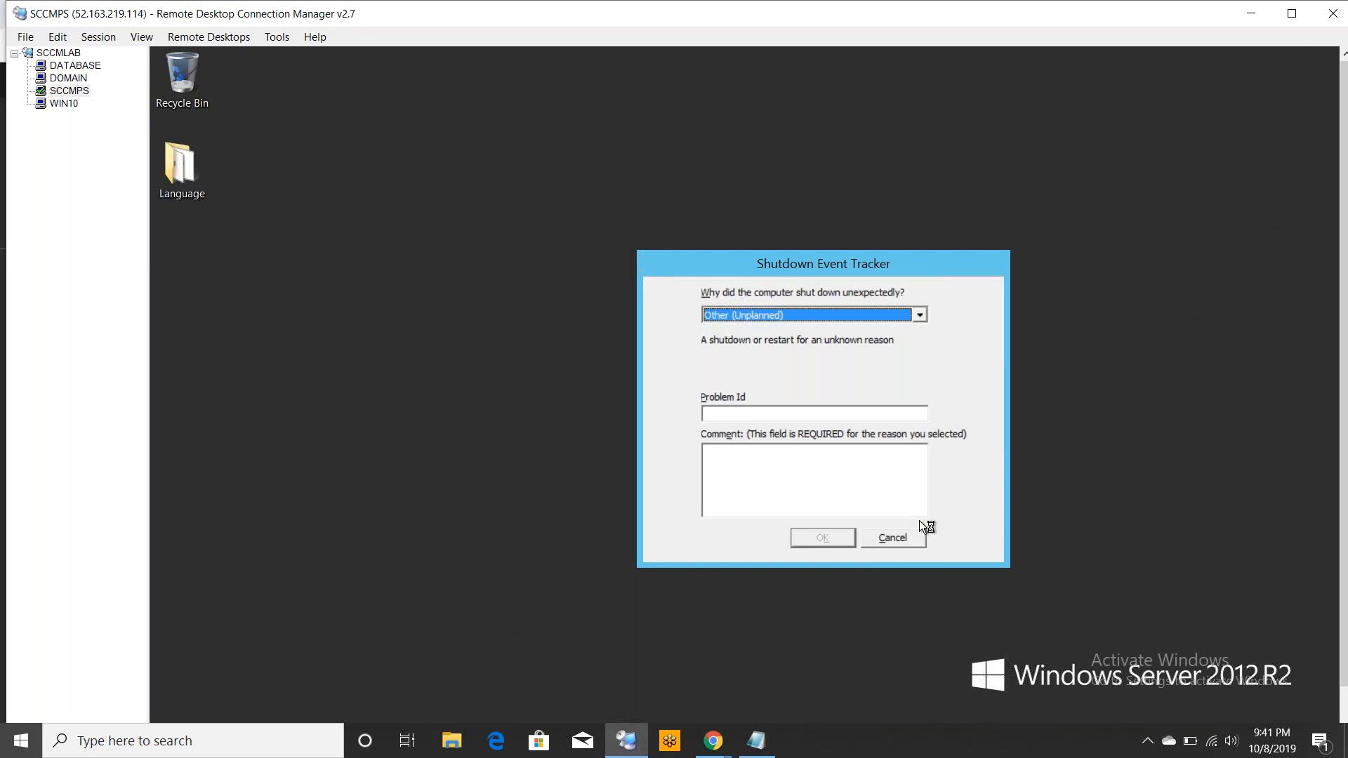
pyautogui.click(910, 539)
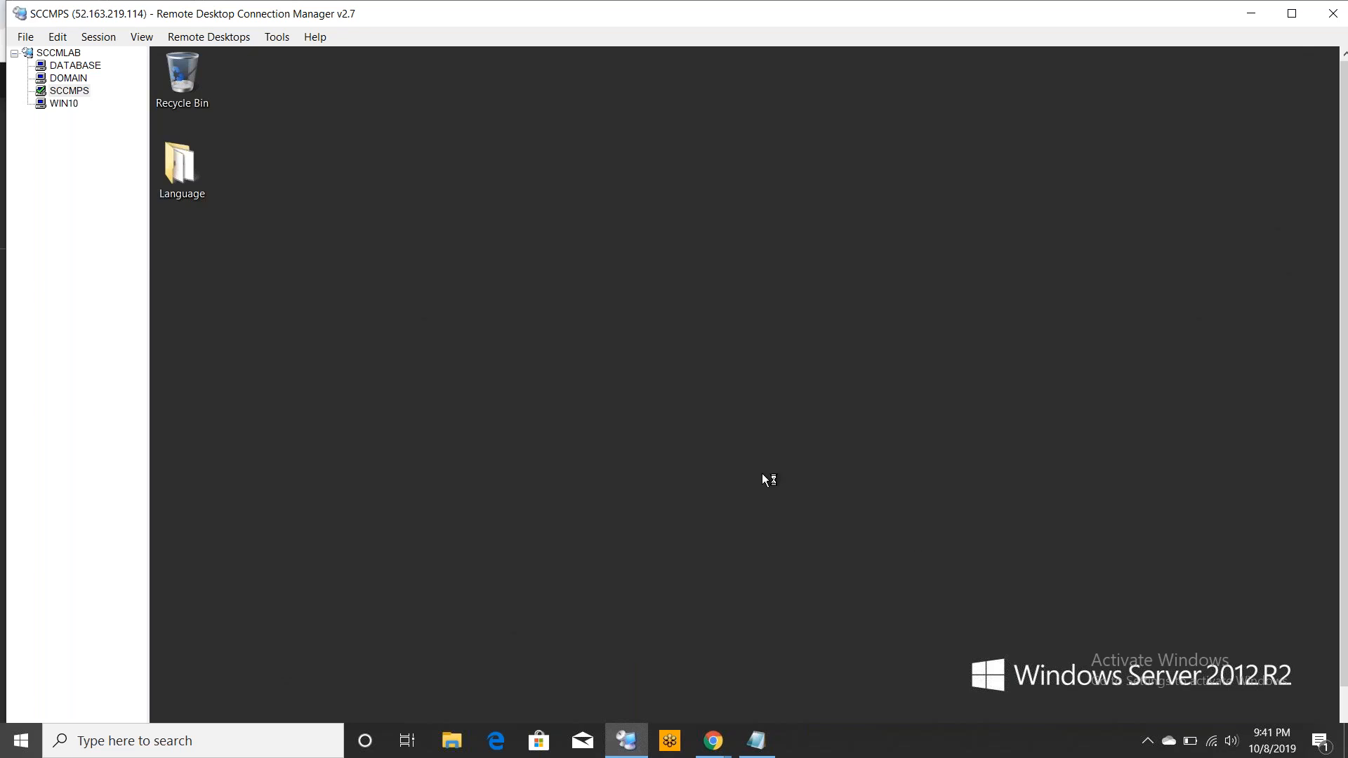
# On the DATABASE session, close Server Manager and cancel the Shutdown Event Tracker
pyautogui.click(71, 66)
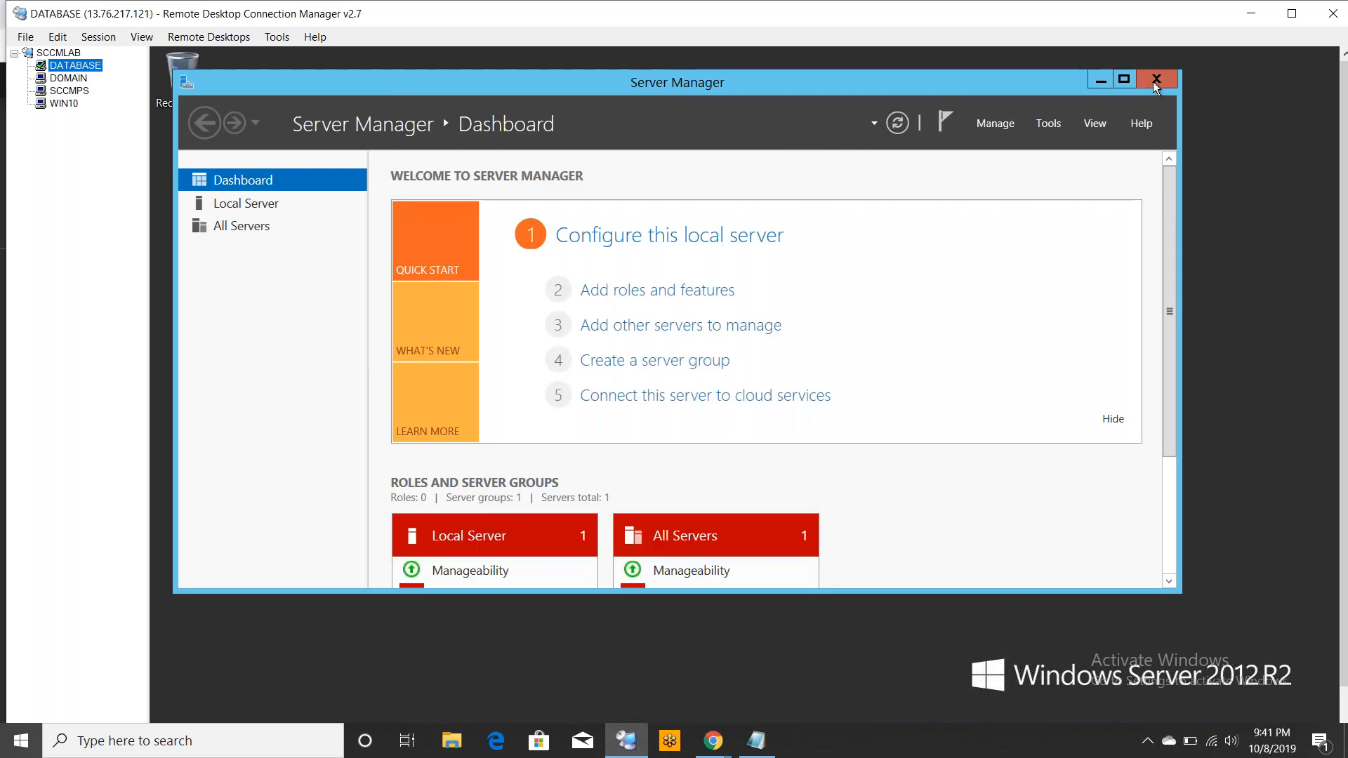
pyautogui.click(1155, 80)
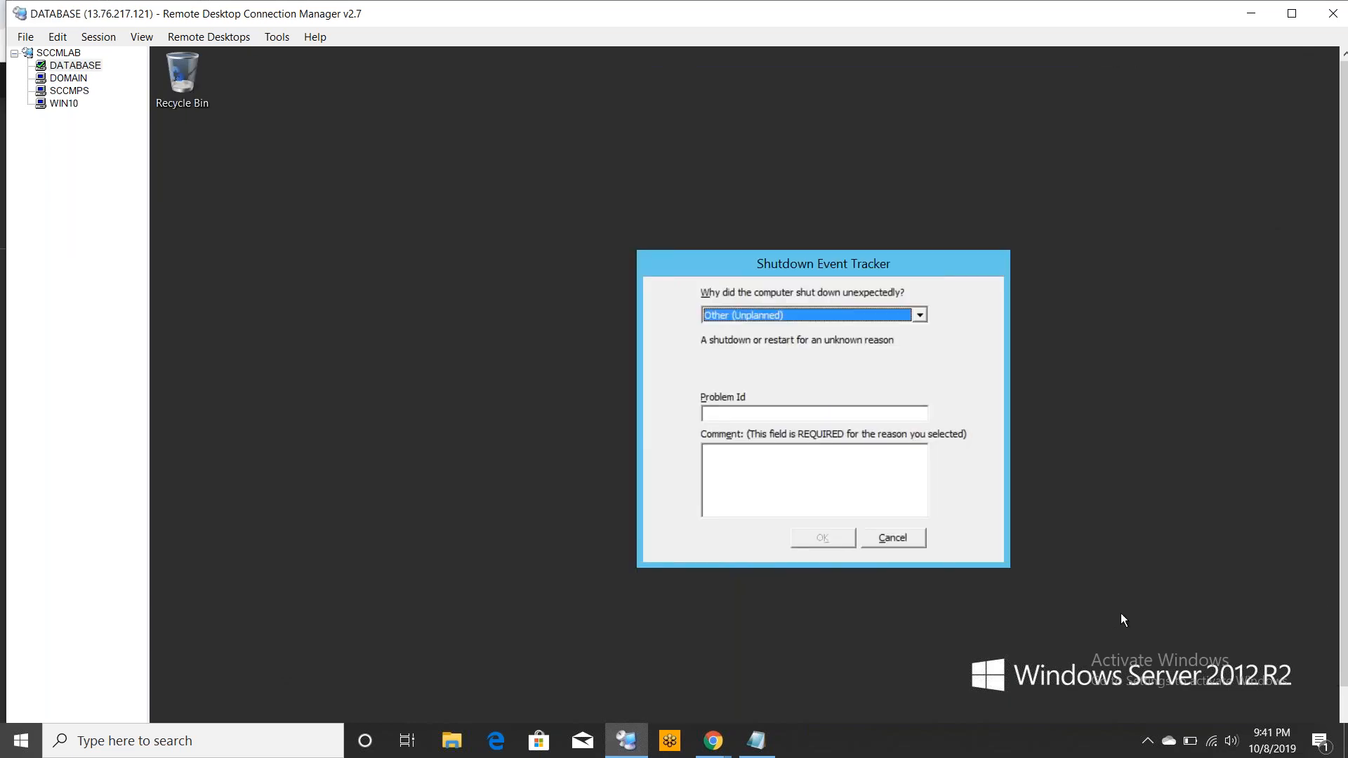
pyautogui.click(892, 538)
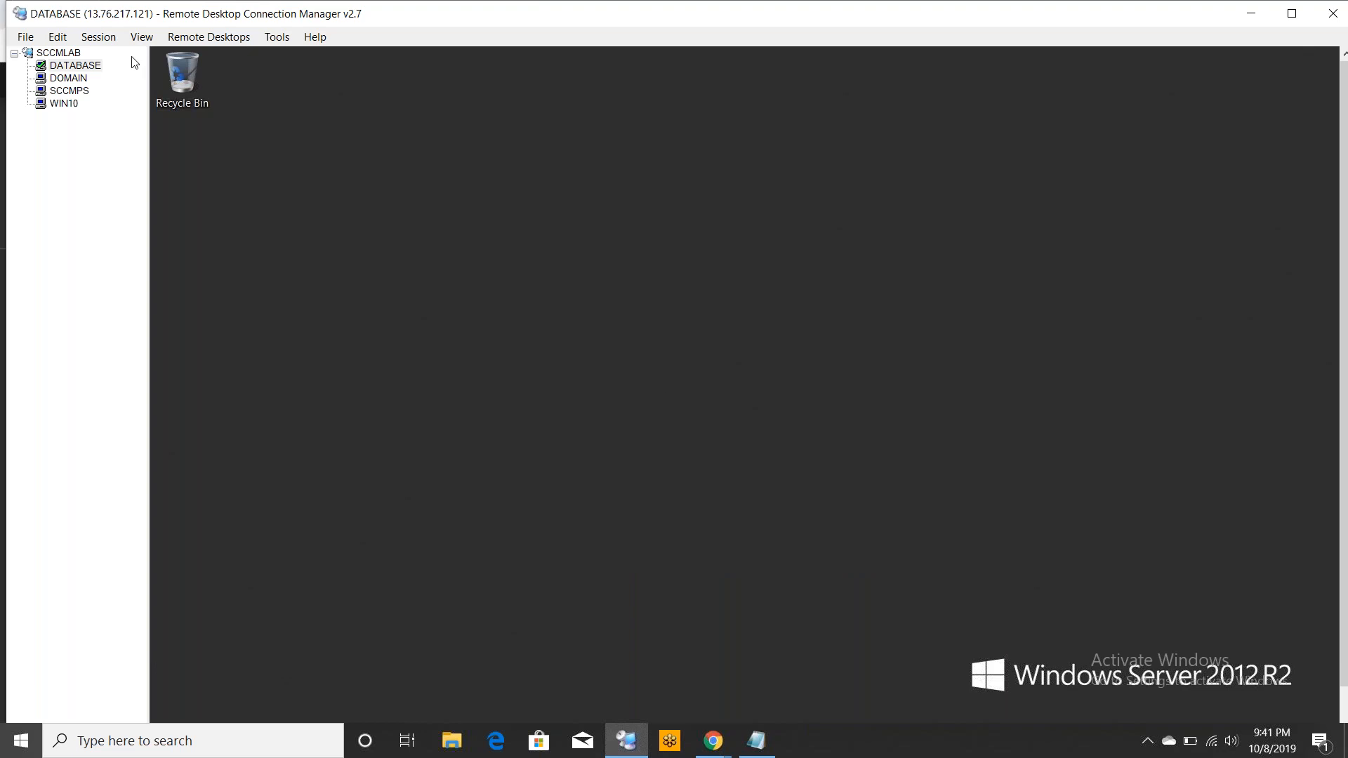
# Switch the DATABASE session to full screen and launch SQL Server 2014 Management Studio from the Apps list
pyautogui.rightClick(85, 65)
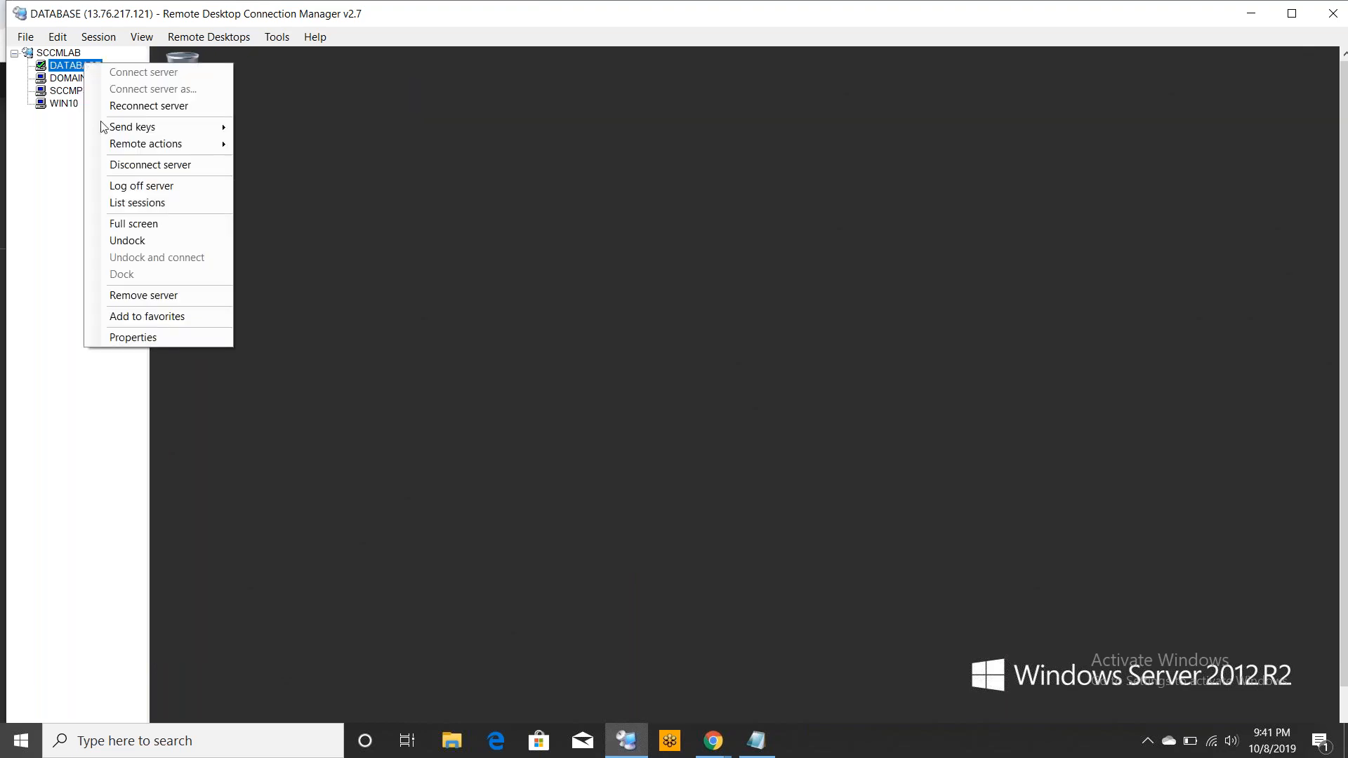
pyautogui.click(151, 224)
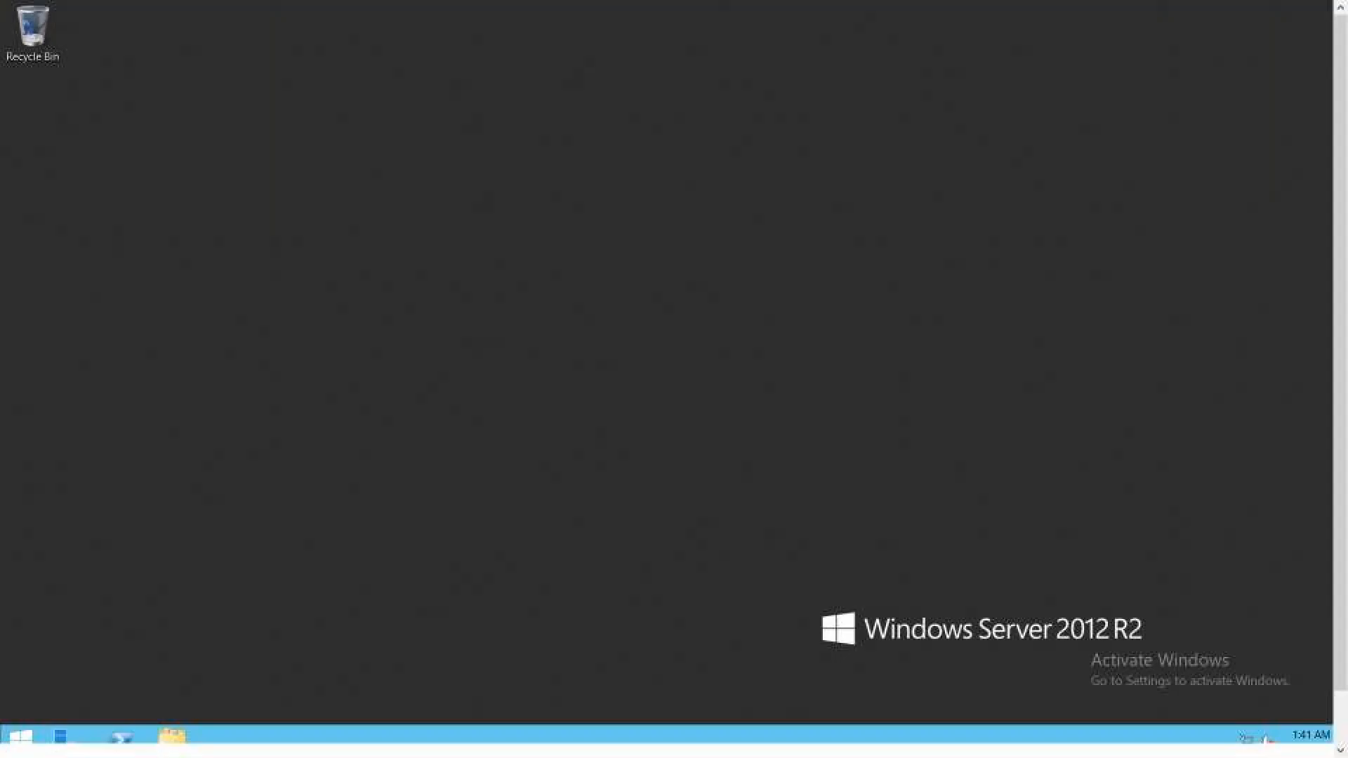
pyautogui.click(18, 751)
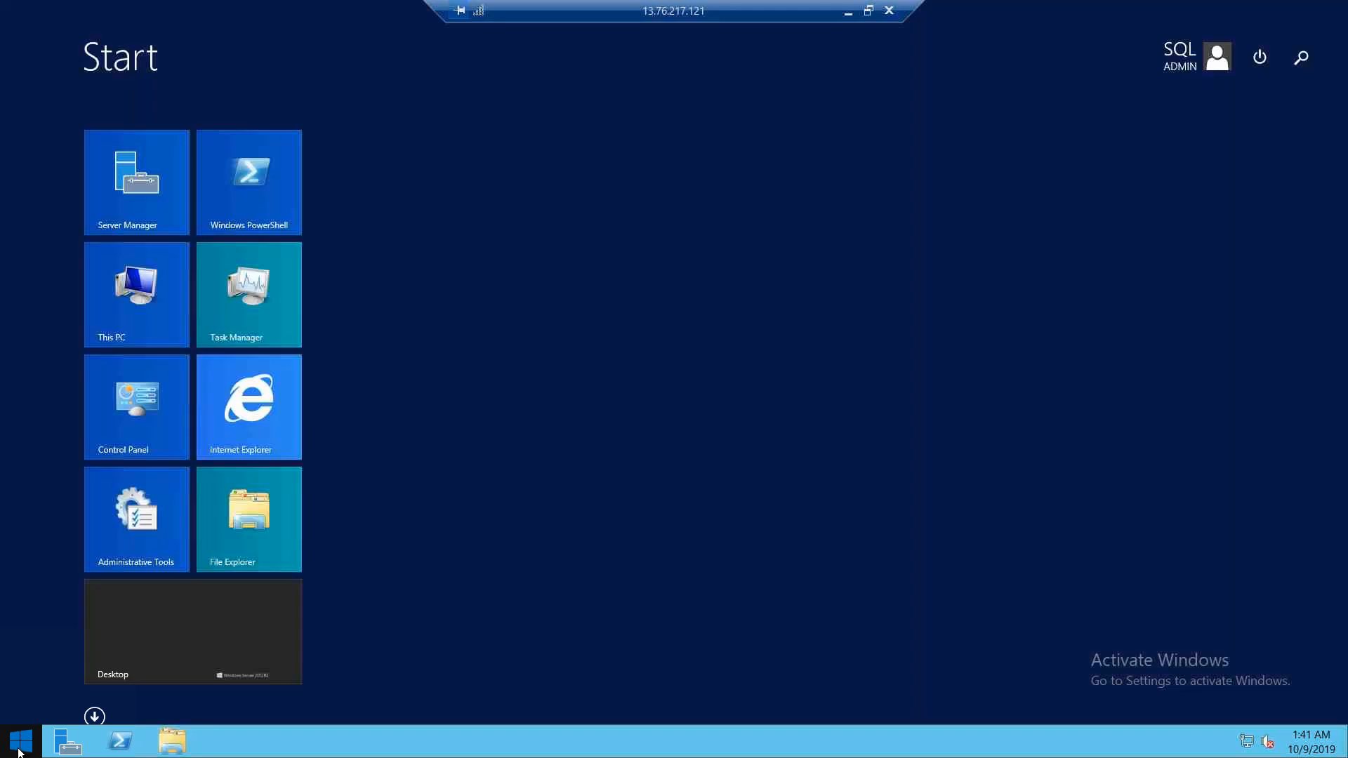
pyautogui.click(90, 715)
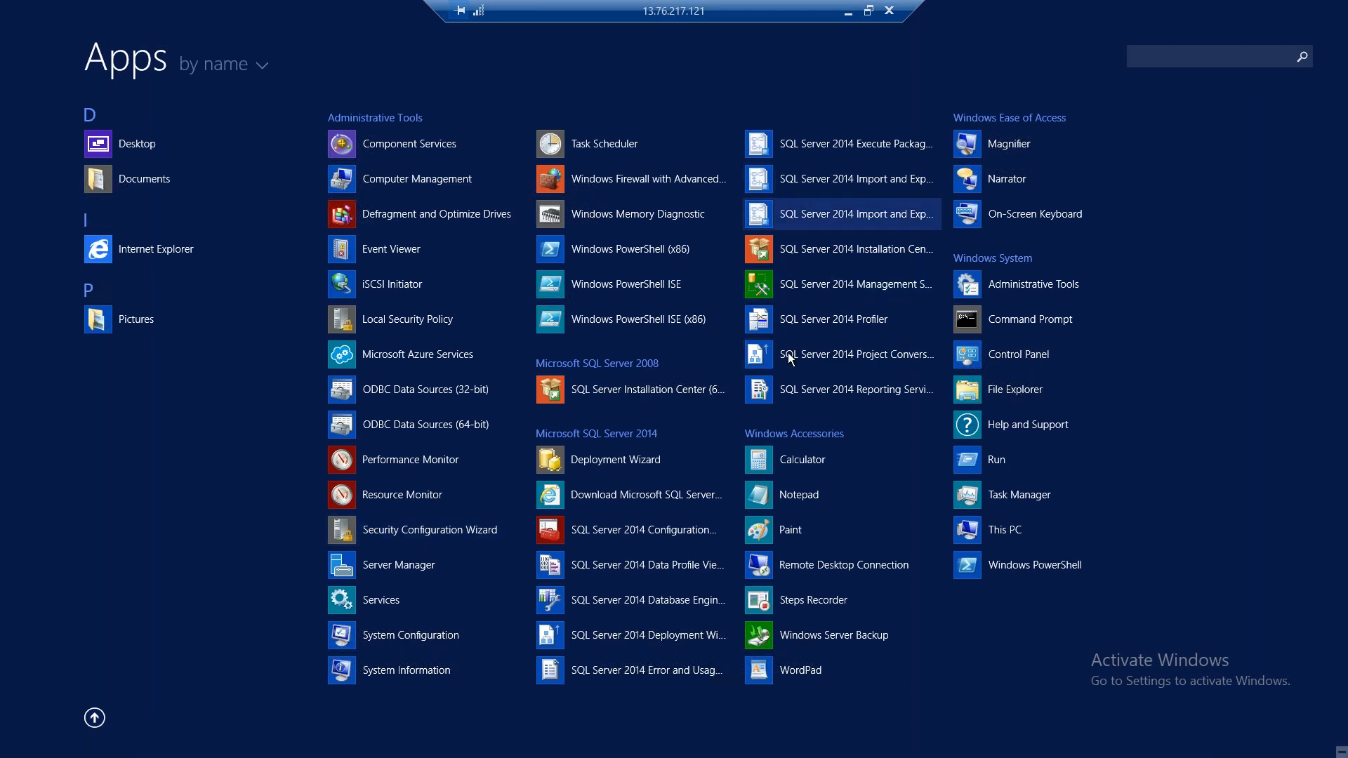
pyautogui.click(835, 294)
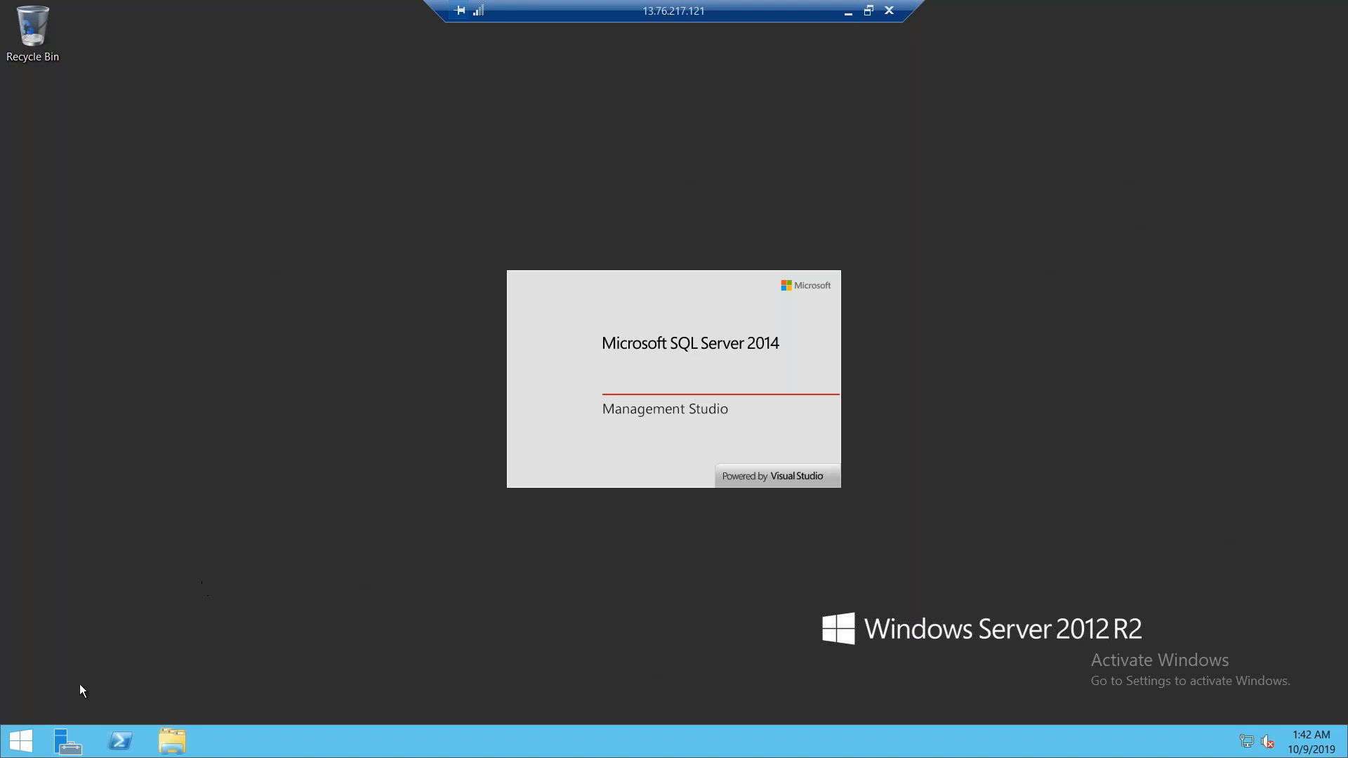
# Restart the DATABASE server, continuing with the Other (Unplanned) shutdown reason
pyautogui.rightClick(22, 743)
pyautogui.moveTo(158, 711)
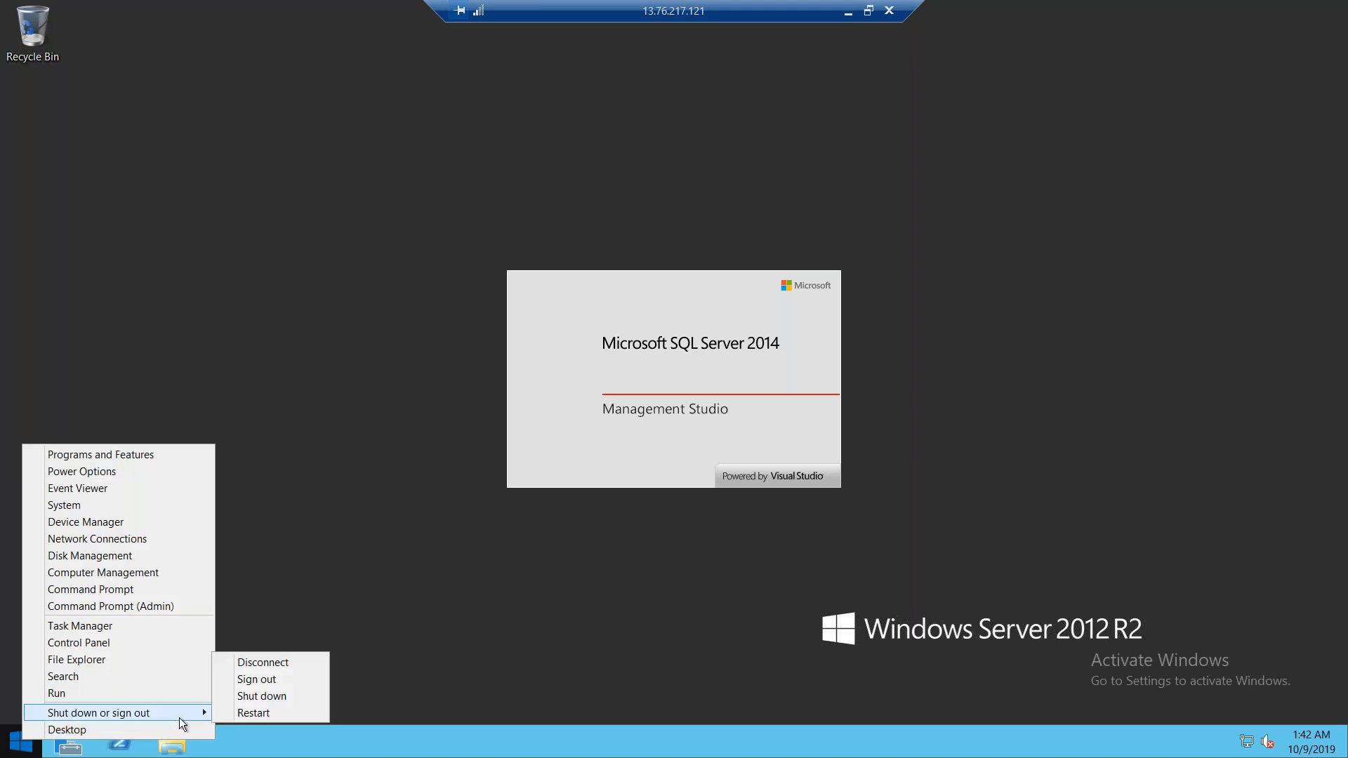
pyautogui.click(276, 714)
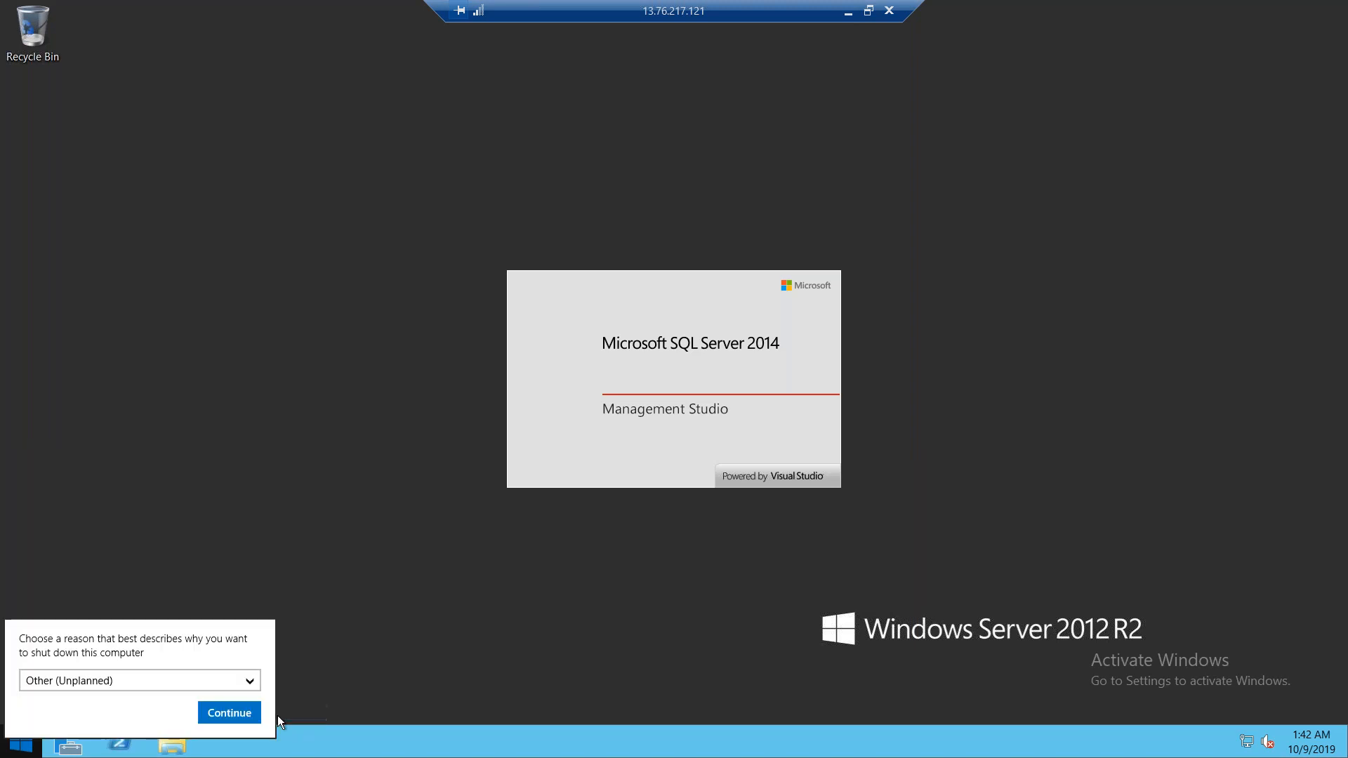
pyautogui.click(213, 711)
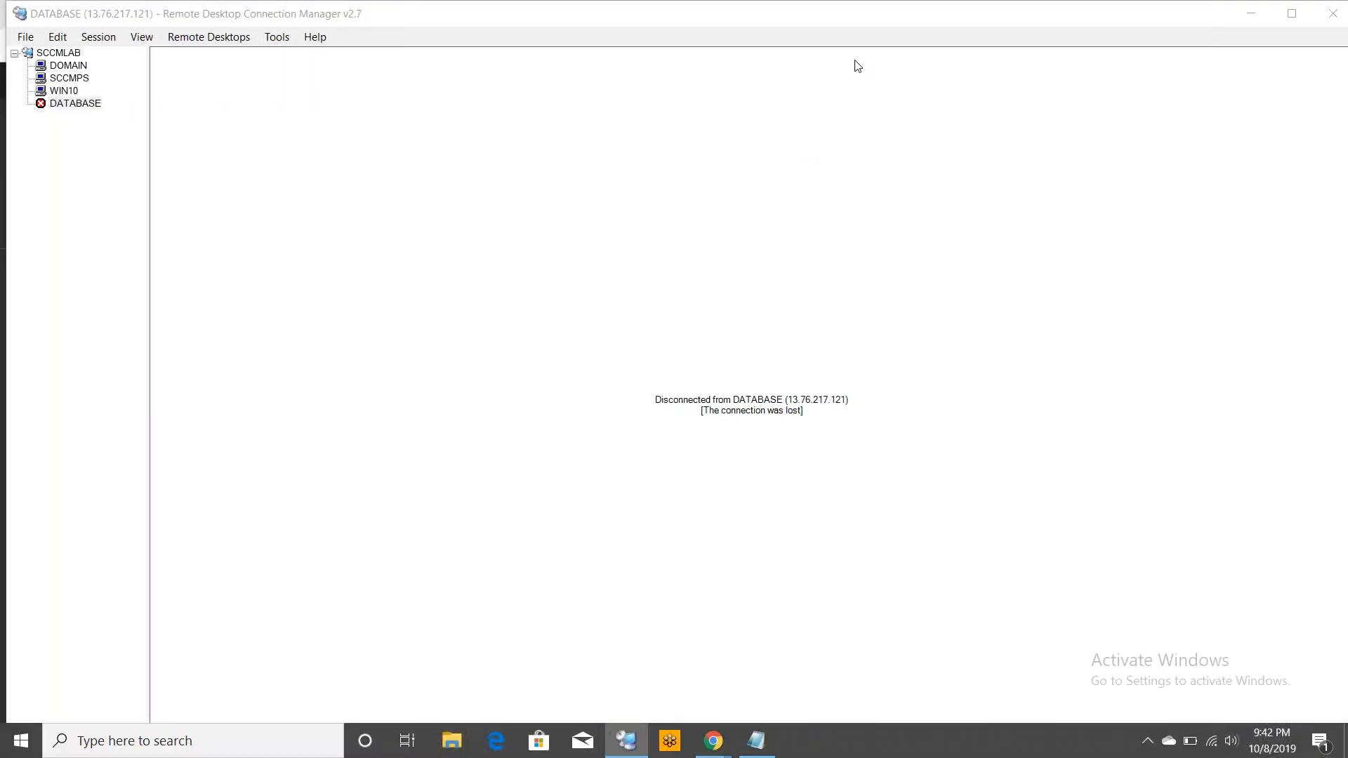
# Open the SCCMPS session and close its Server Manager window
pyautogui.click(71, 79)
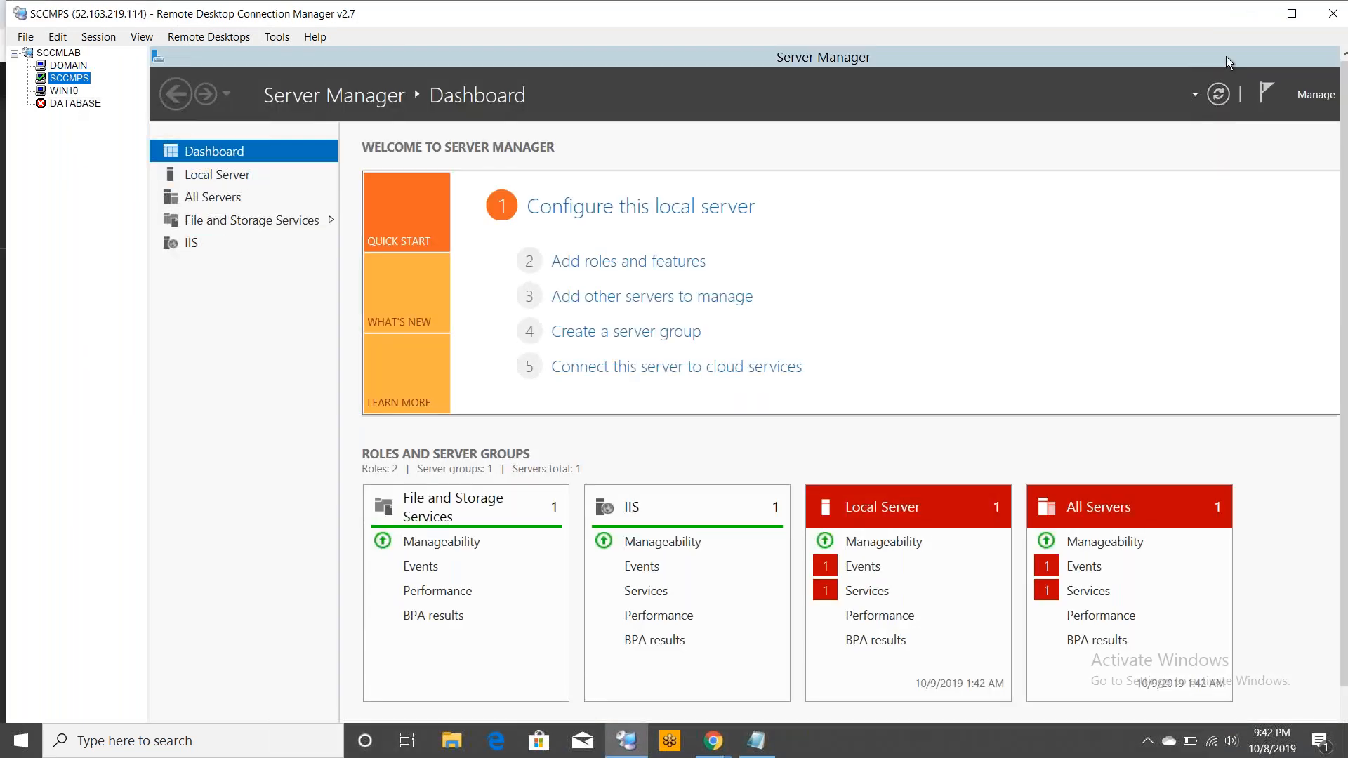
pyautogui.click(1269, 52)
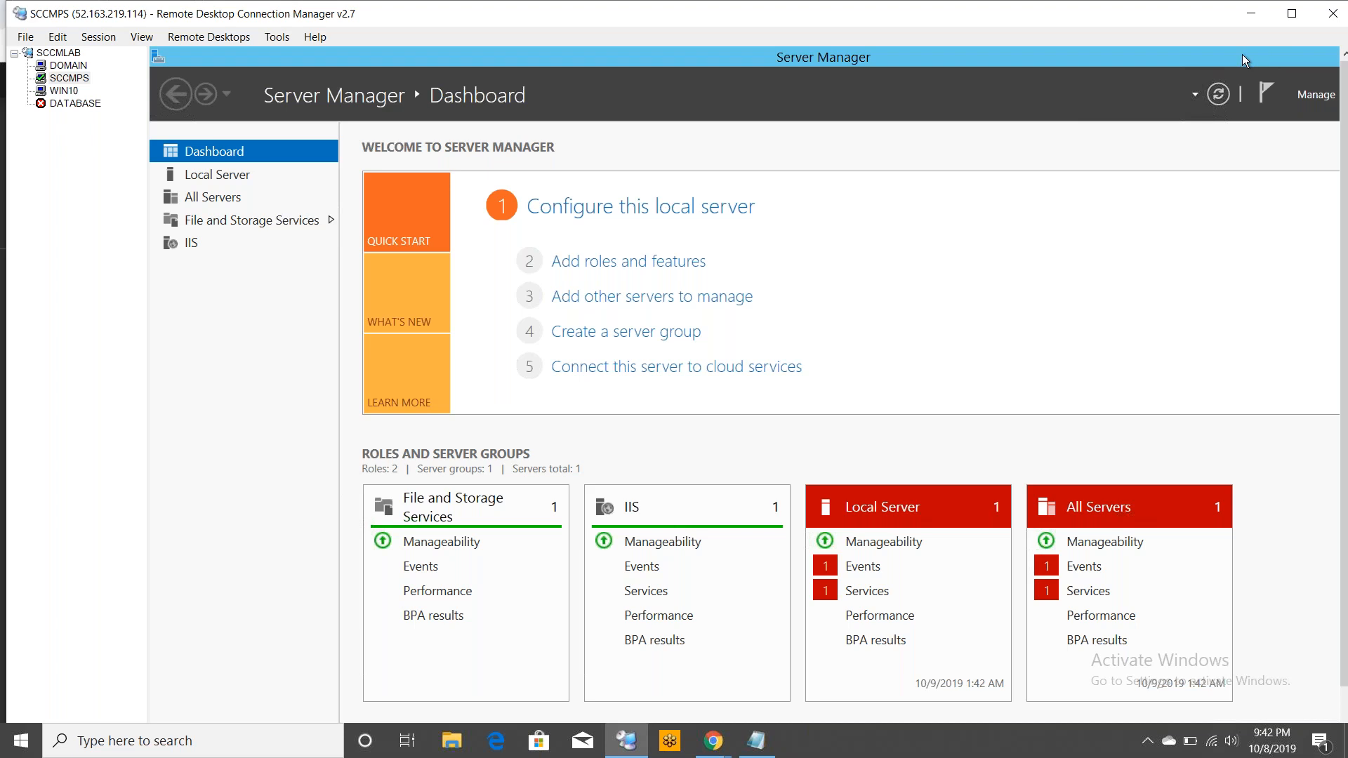
pyautogui.doubleClick(1241, 54)
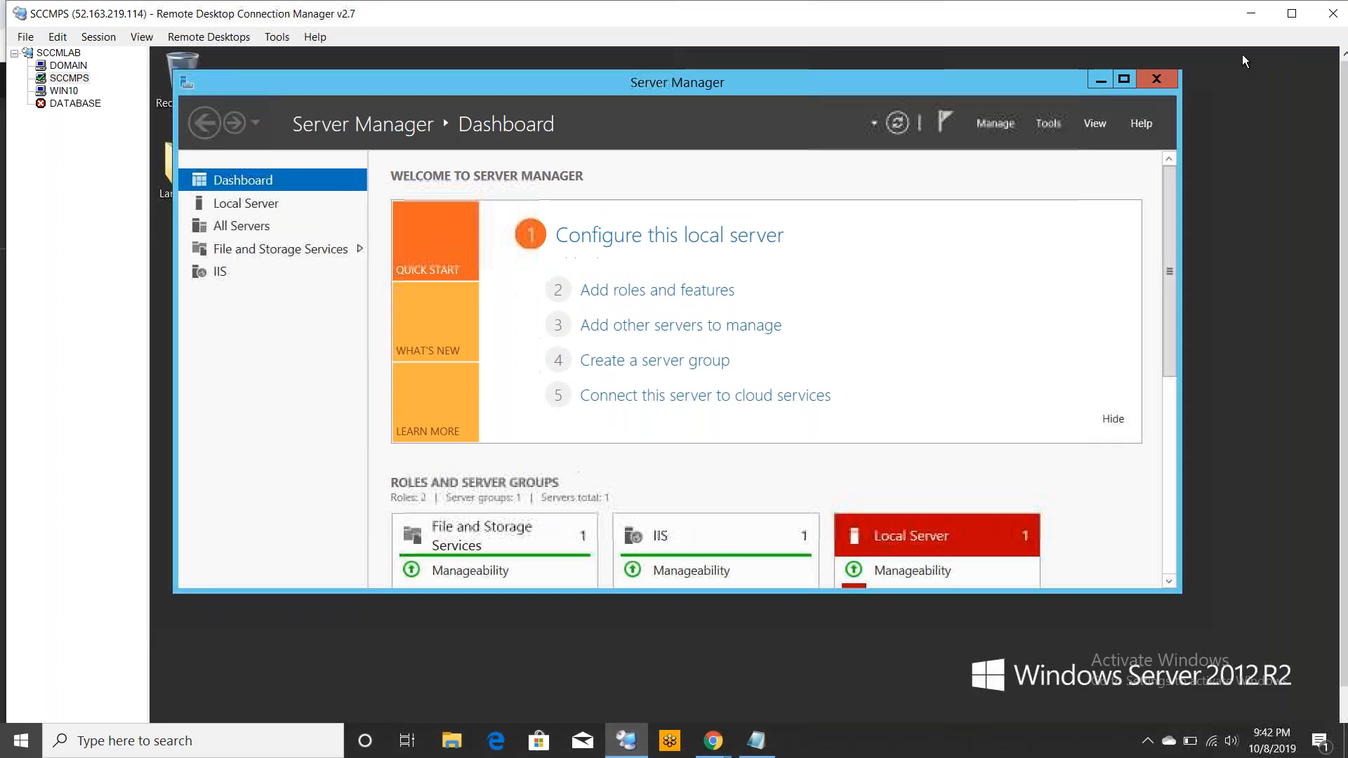
pyautogui.click(1155, 80)
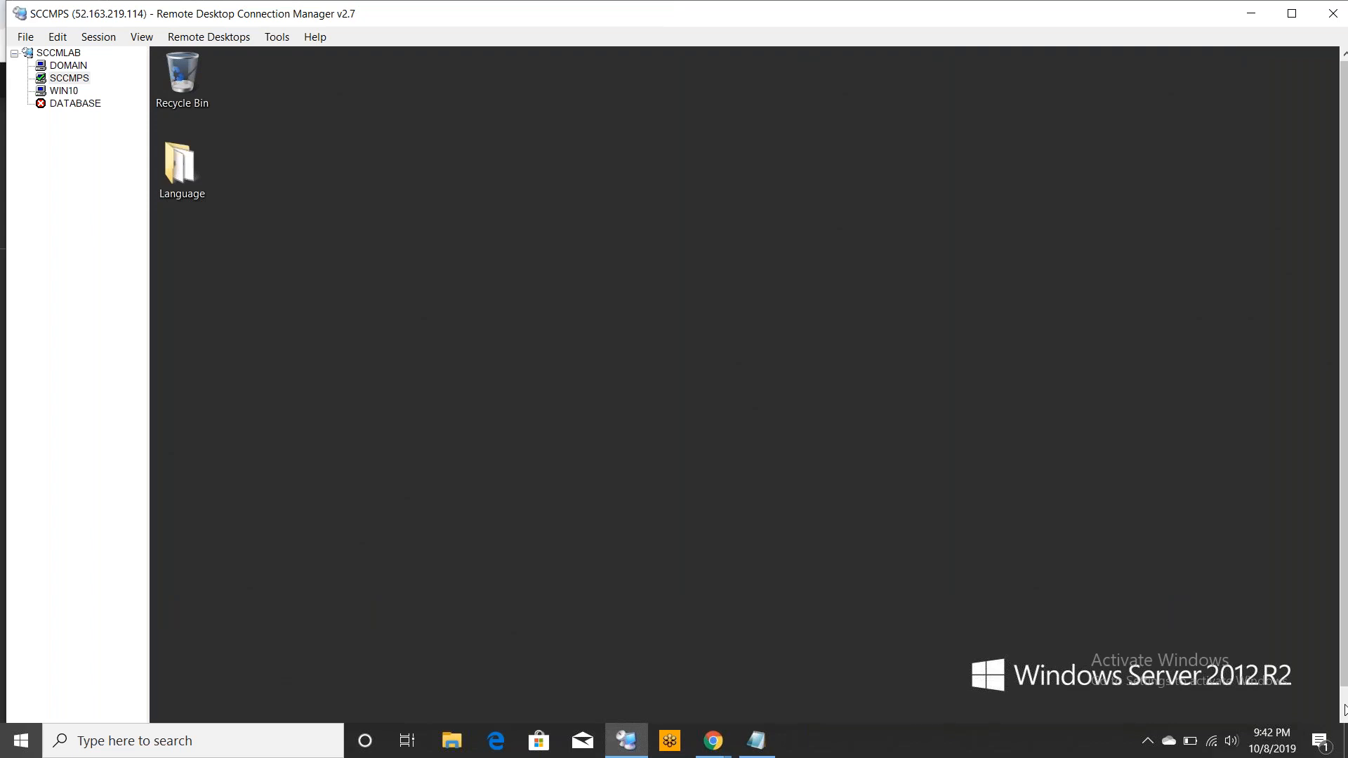
pyautogui.moveTo(1344, 516); pyautogui.dragTo(1344, 567)
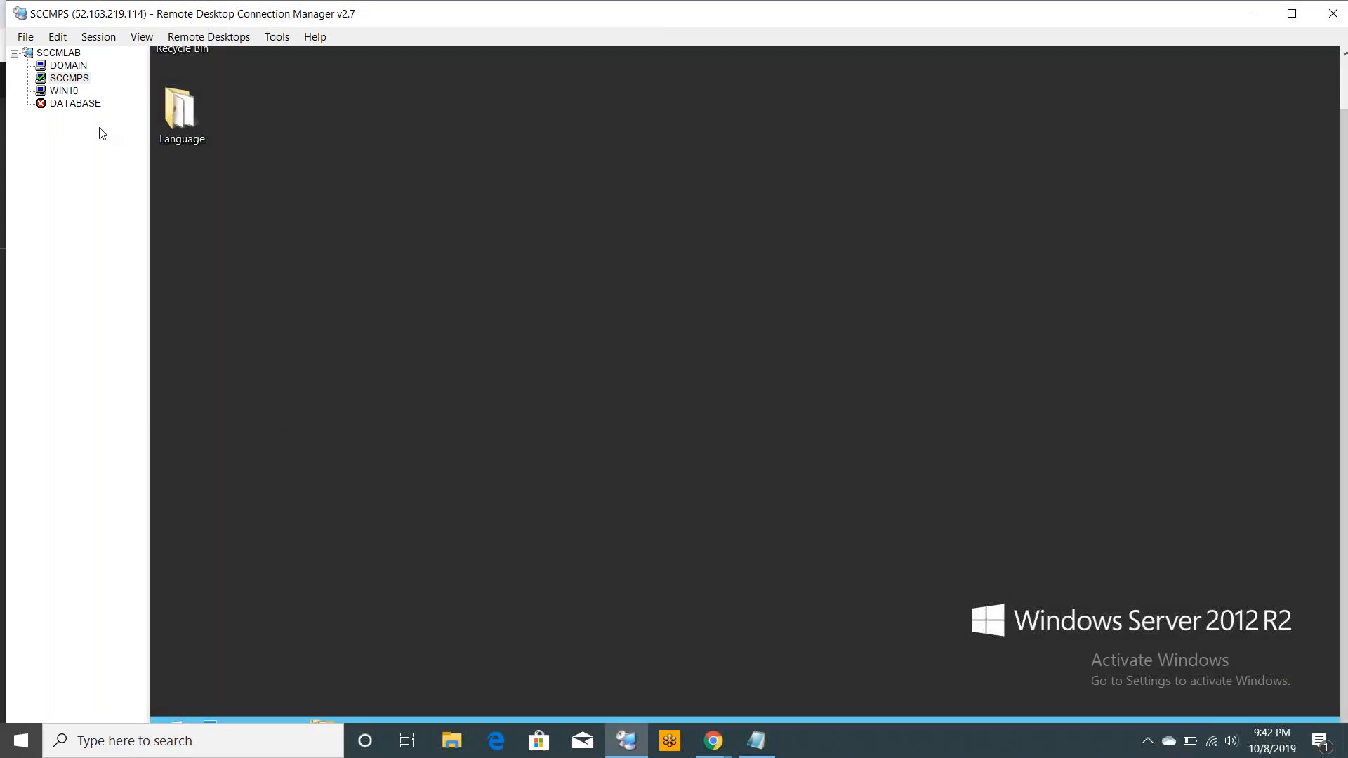
# Switch the SCCMPS session to full screen and browse the Start screen's Apps list
pyautogui.click(70, 79)
pyautogui.rightClick(84, 77)
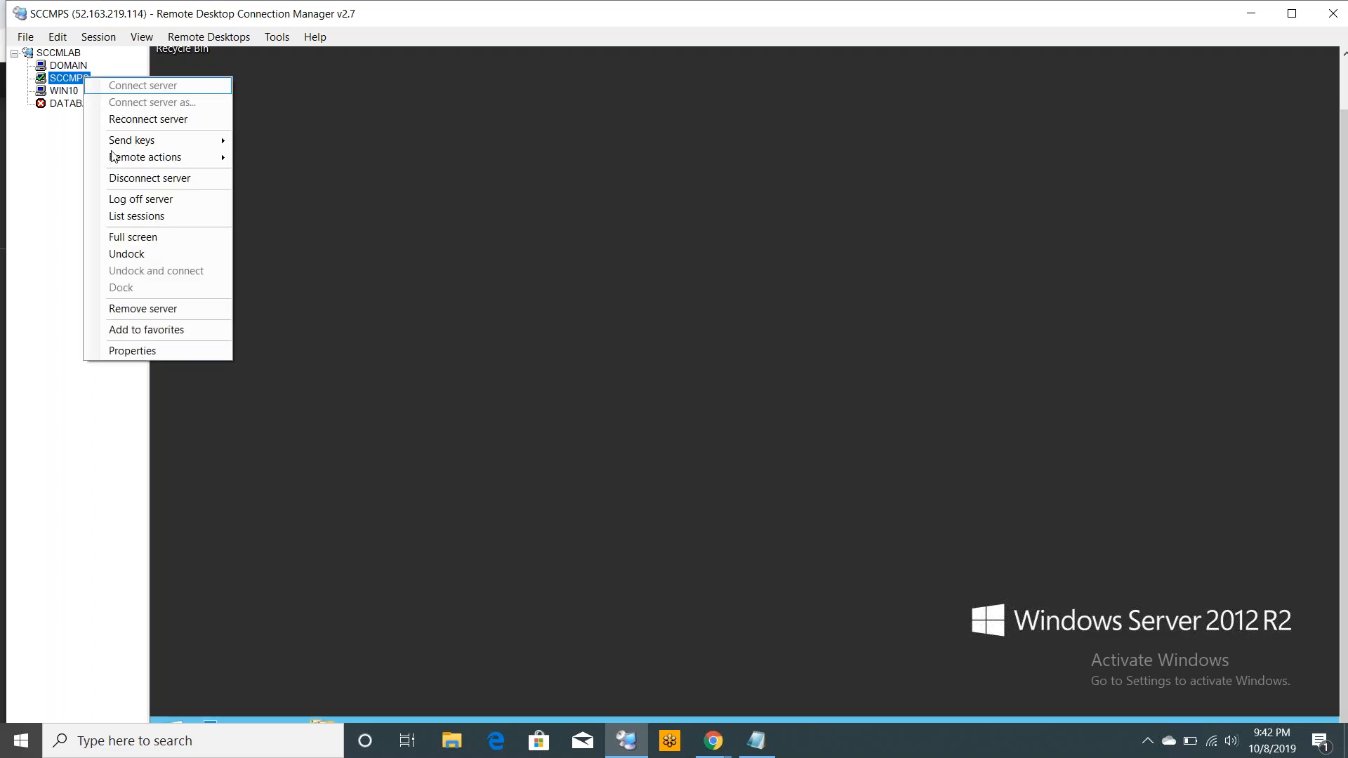
pyautogui.click(145, 239)
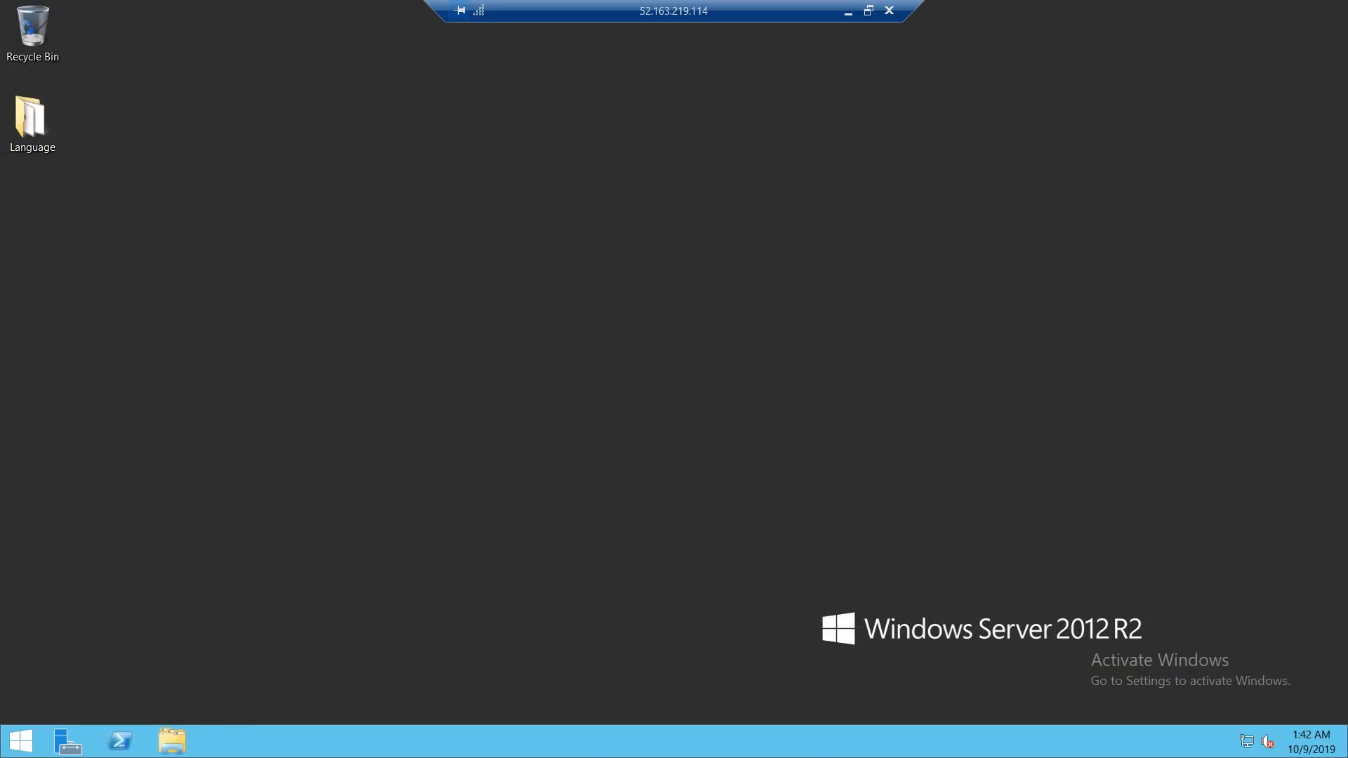
pyautogui.rightClick(30, 747)
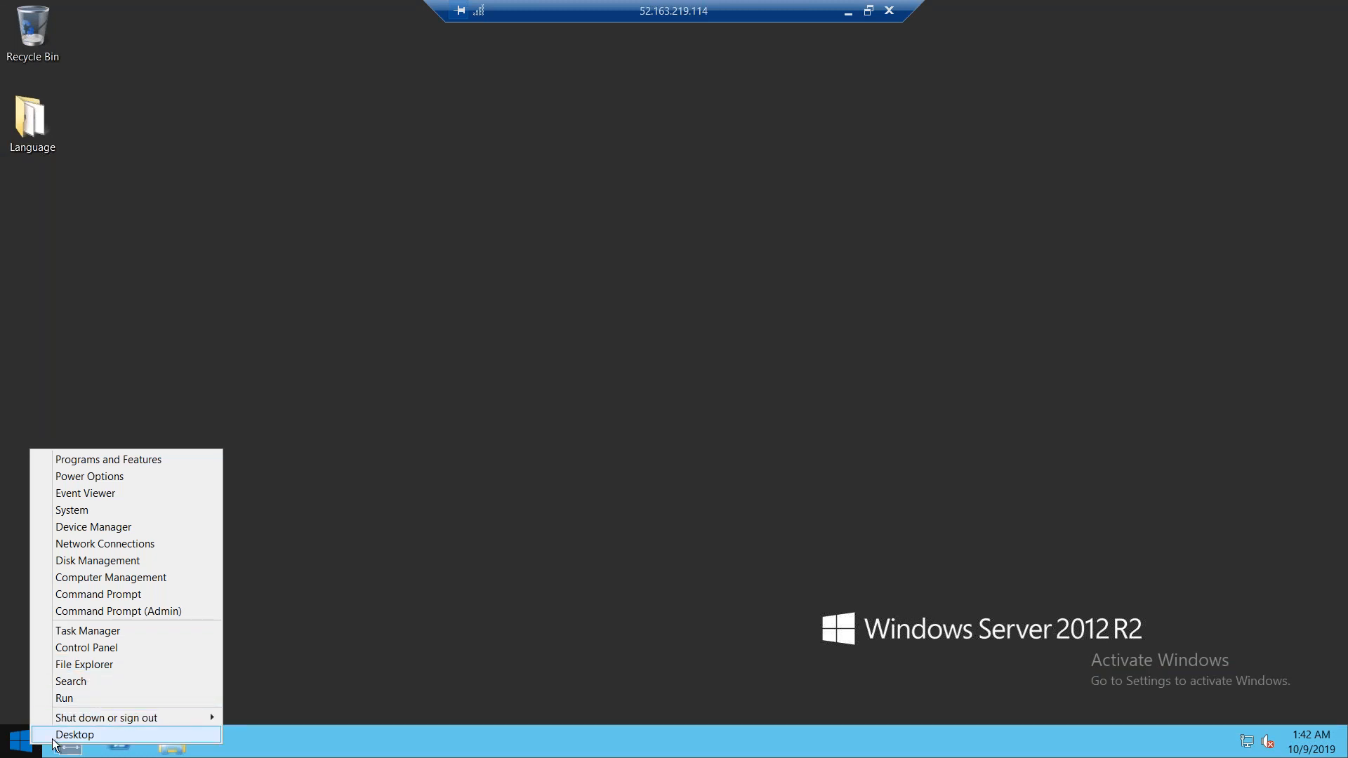
pyautogui.click(16, 747)
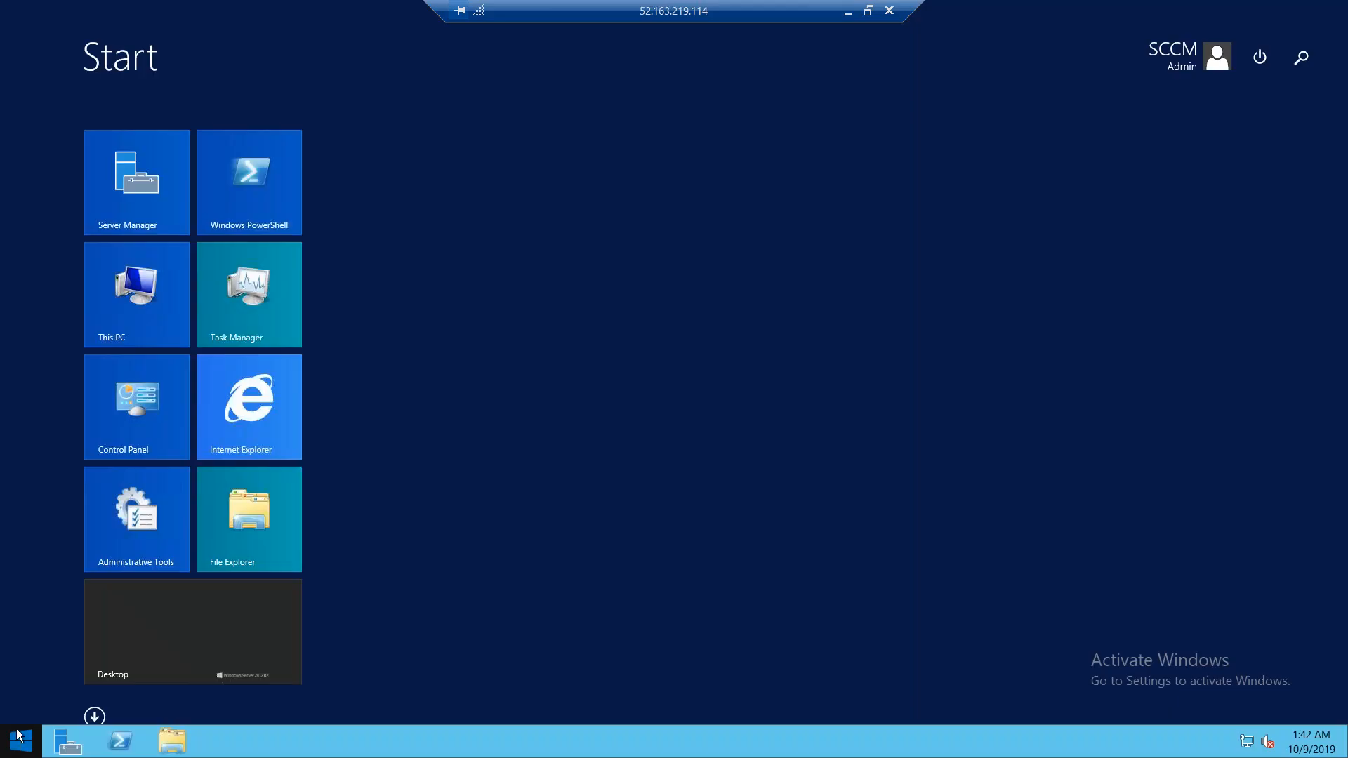
pyautogui.click(95, 716)
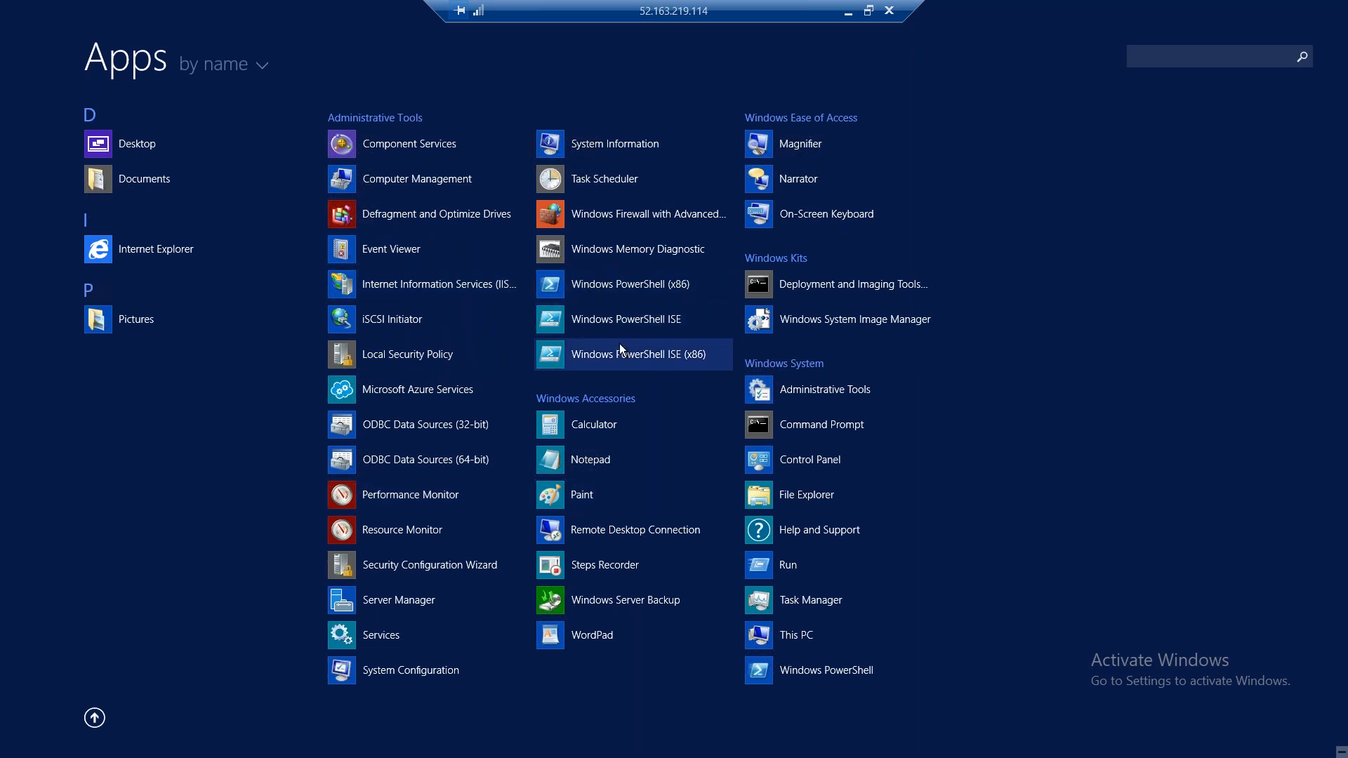
pyautogui.click(601, 220)
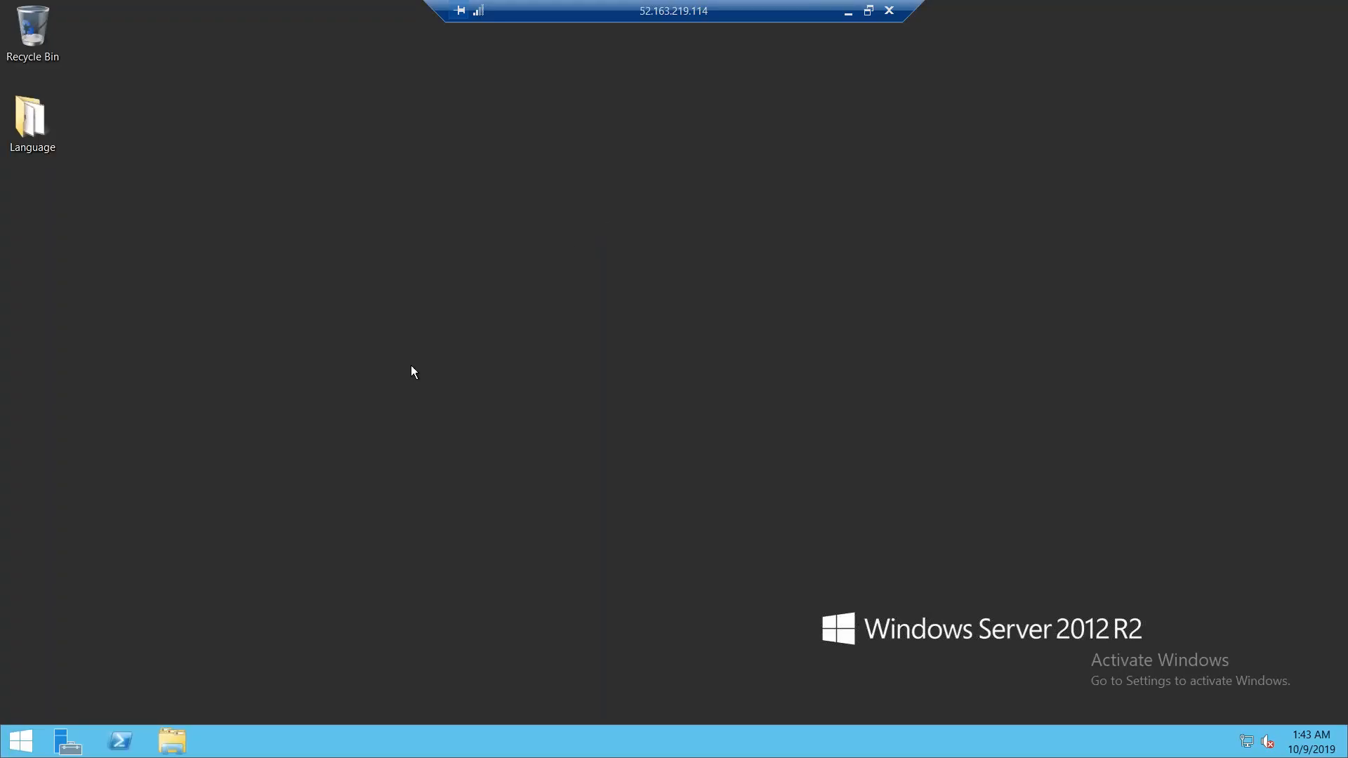
# Restart the SCCMPS server, continuing with the Other (Unplanned) shutdown reason
pyautogui.rightClick(35, 744)
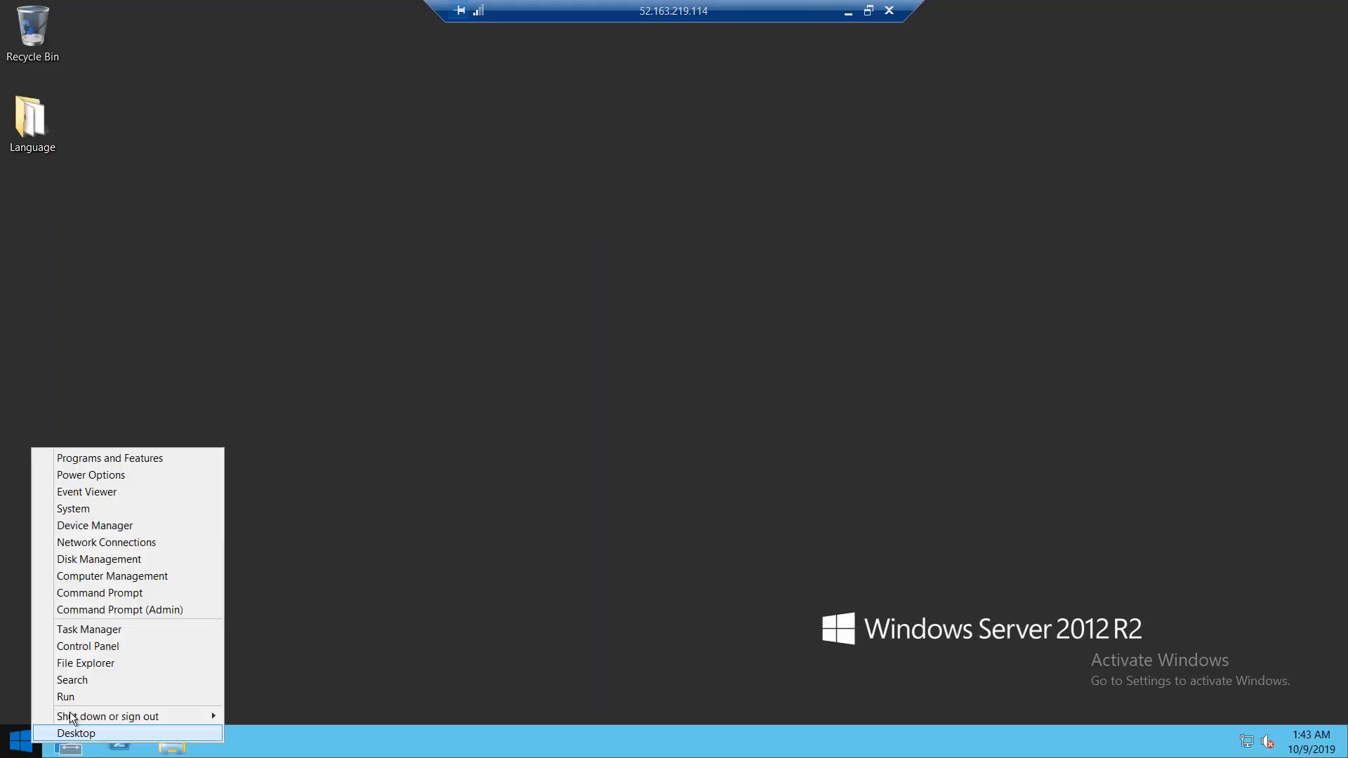
pyautogui.moveTo(156, 715)
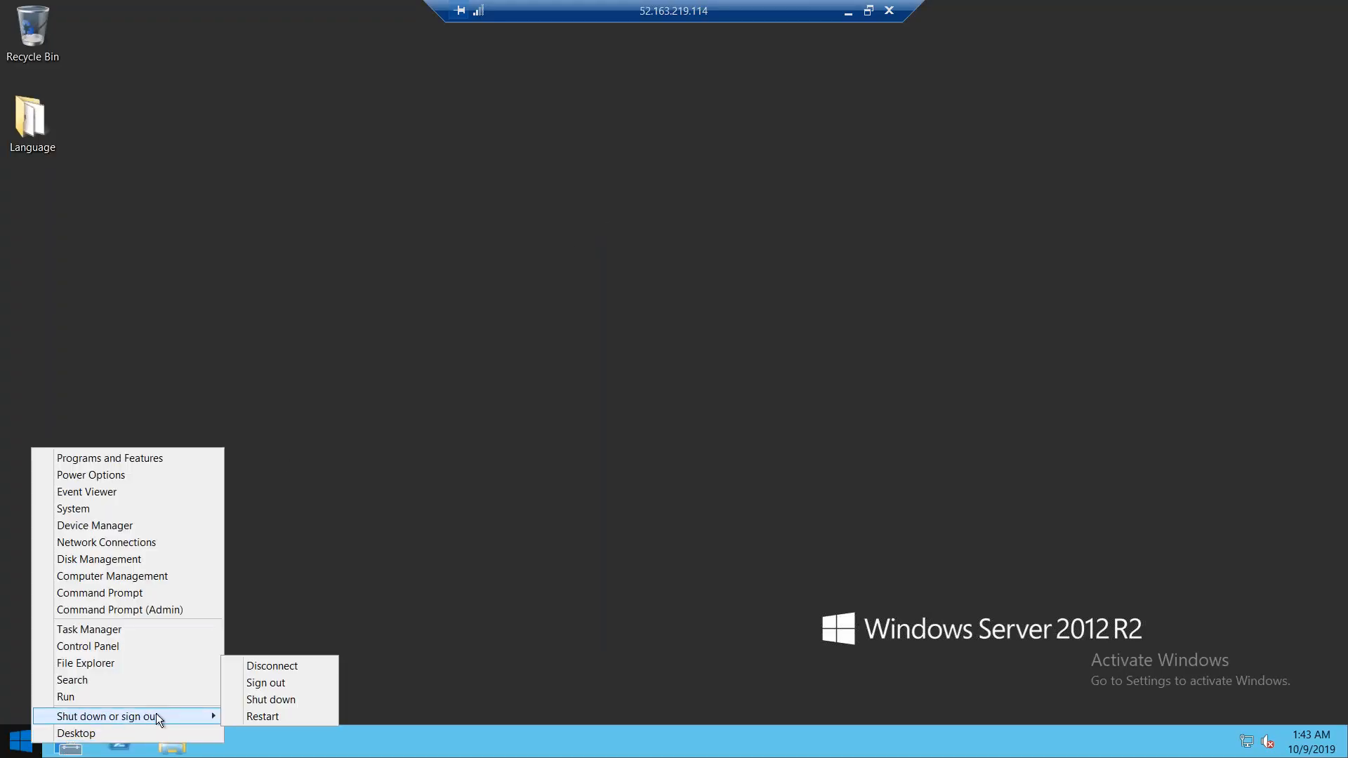
pyautogui.click(277, 714)
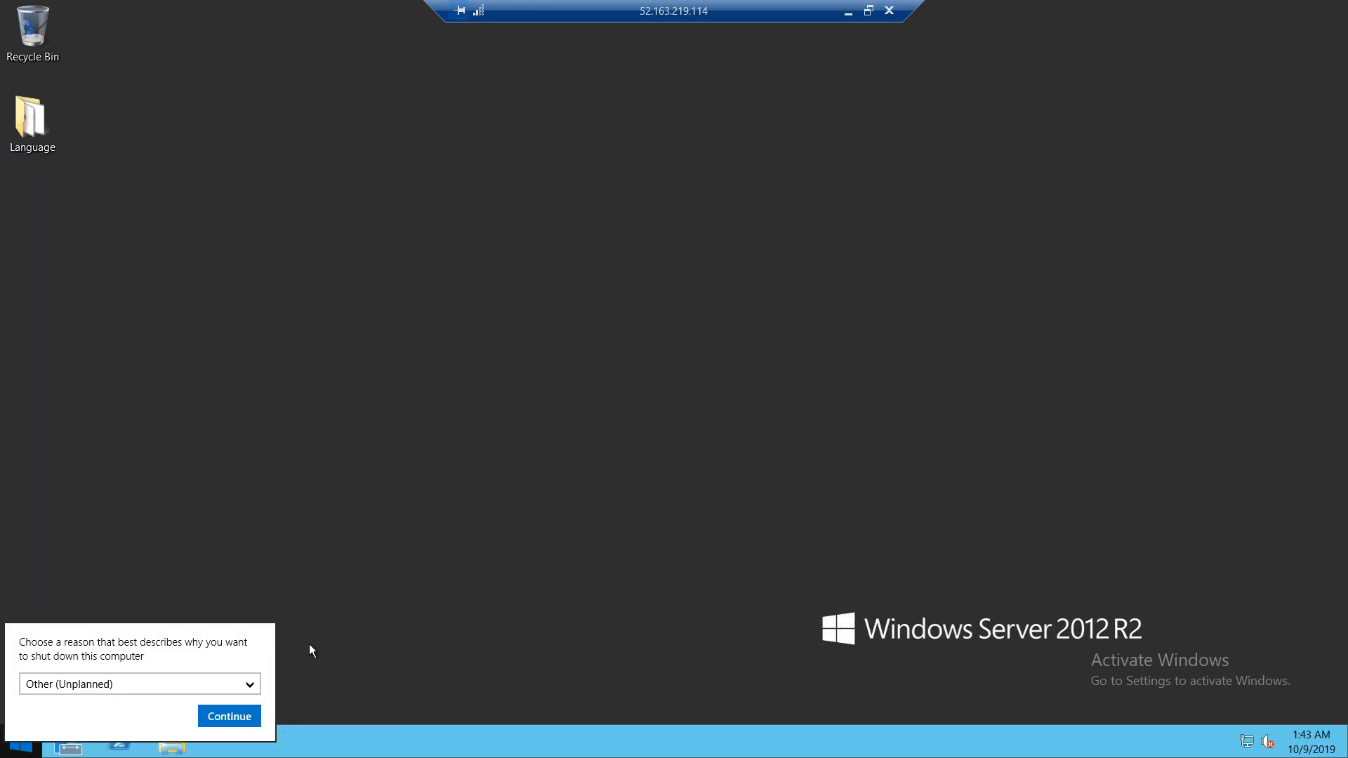
pyautogui.click(212, 718)
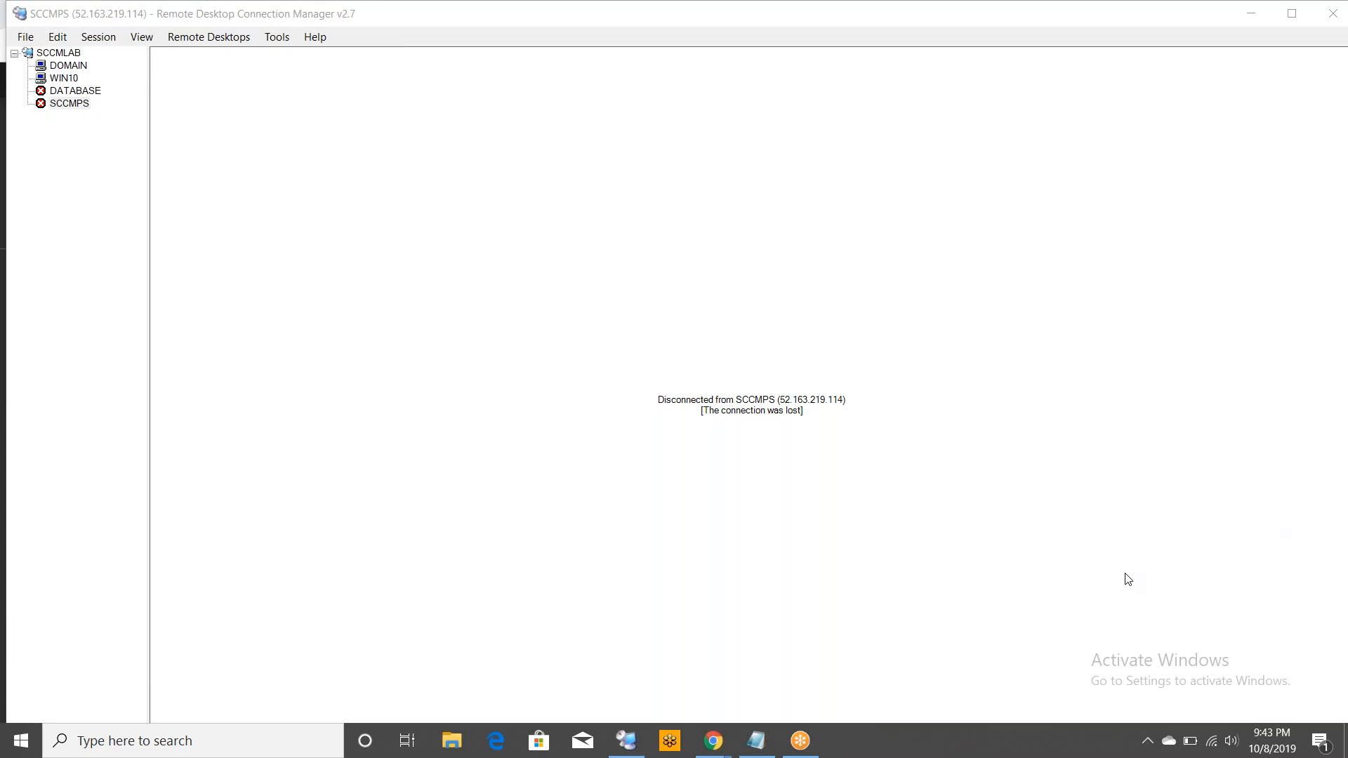
# Add step 5, 'Remove the old ip and put the new ip in remote desktop', to the Notepad notes
pyautogui.click(763, 744)
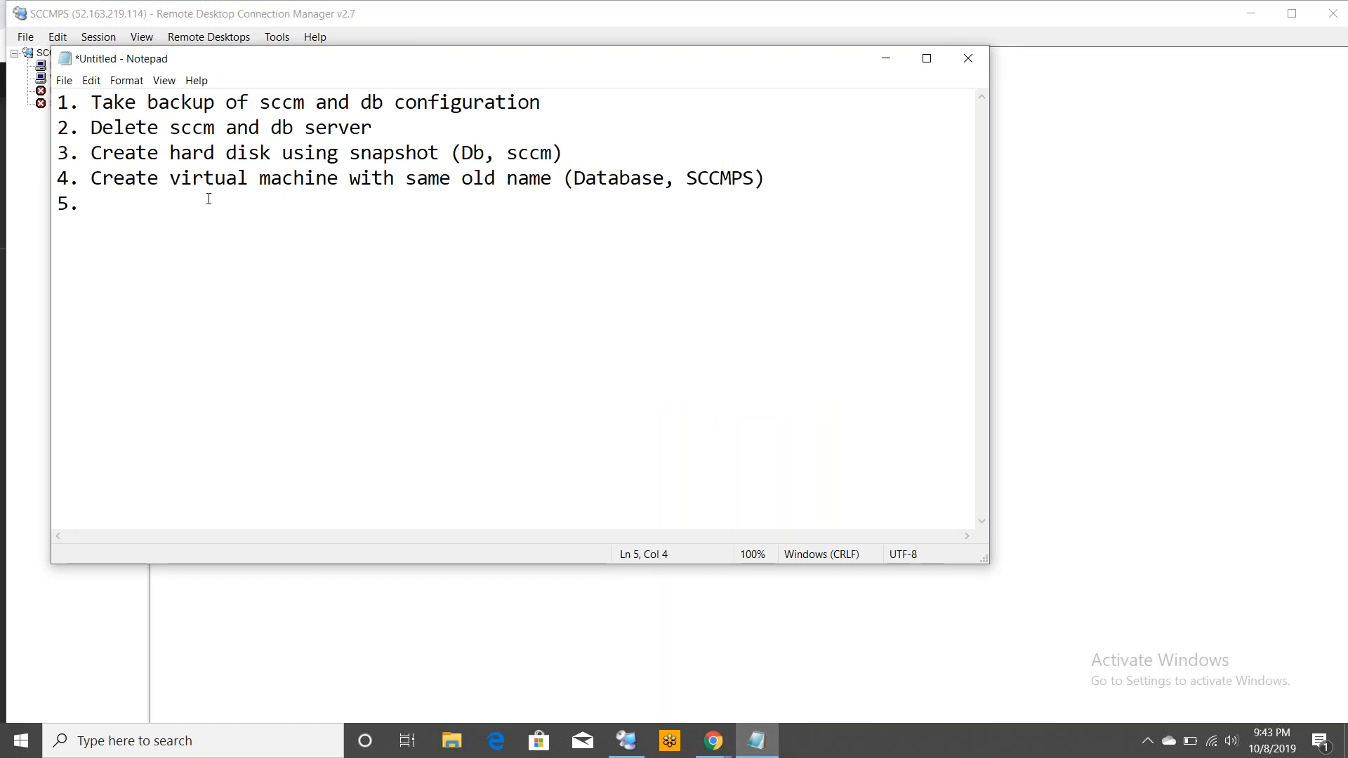
pyautogui.write('Remove the od')
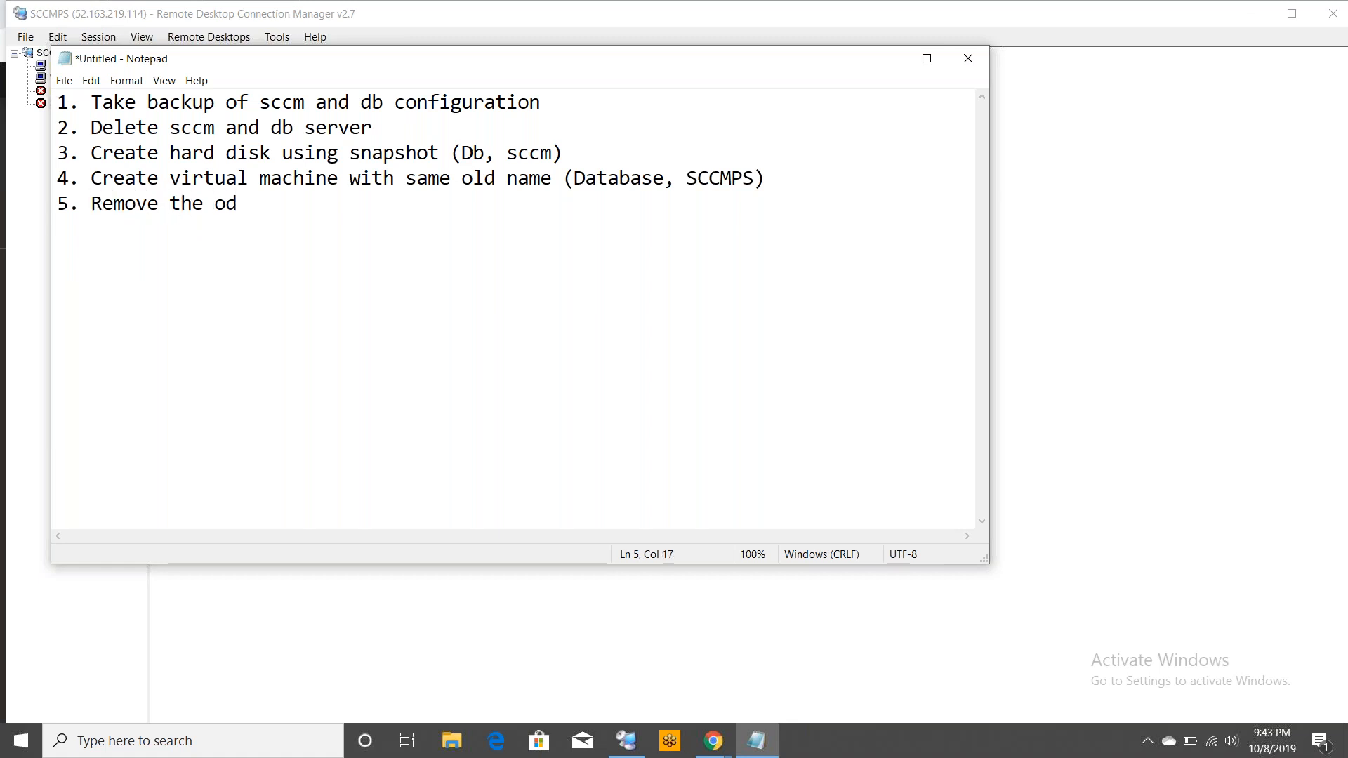
pyautogui.press('BackSpace')
pyautogui.write('ld ip and ')
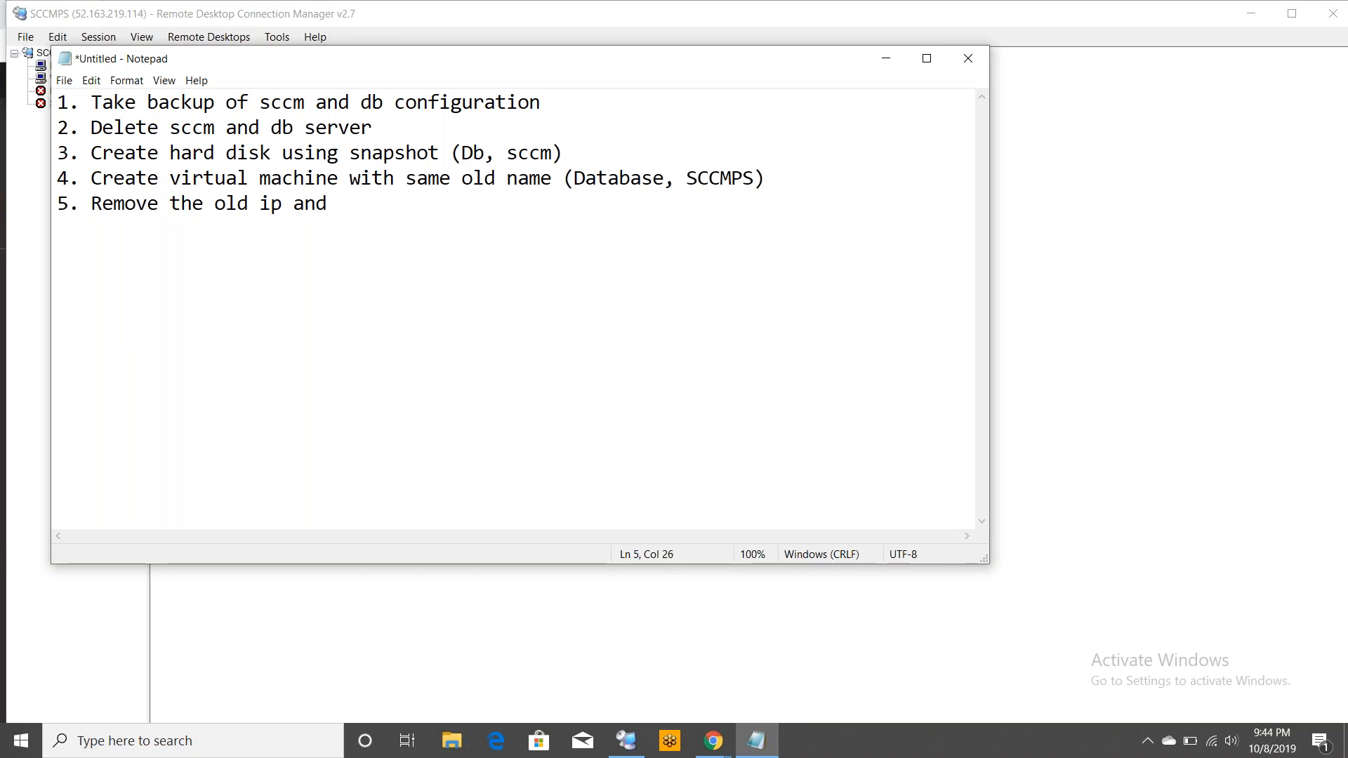
pyautogui.write('put the new i')
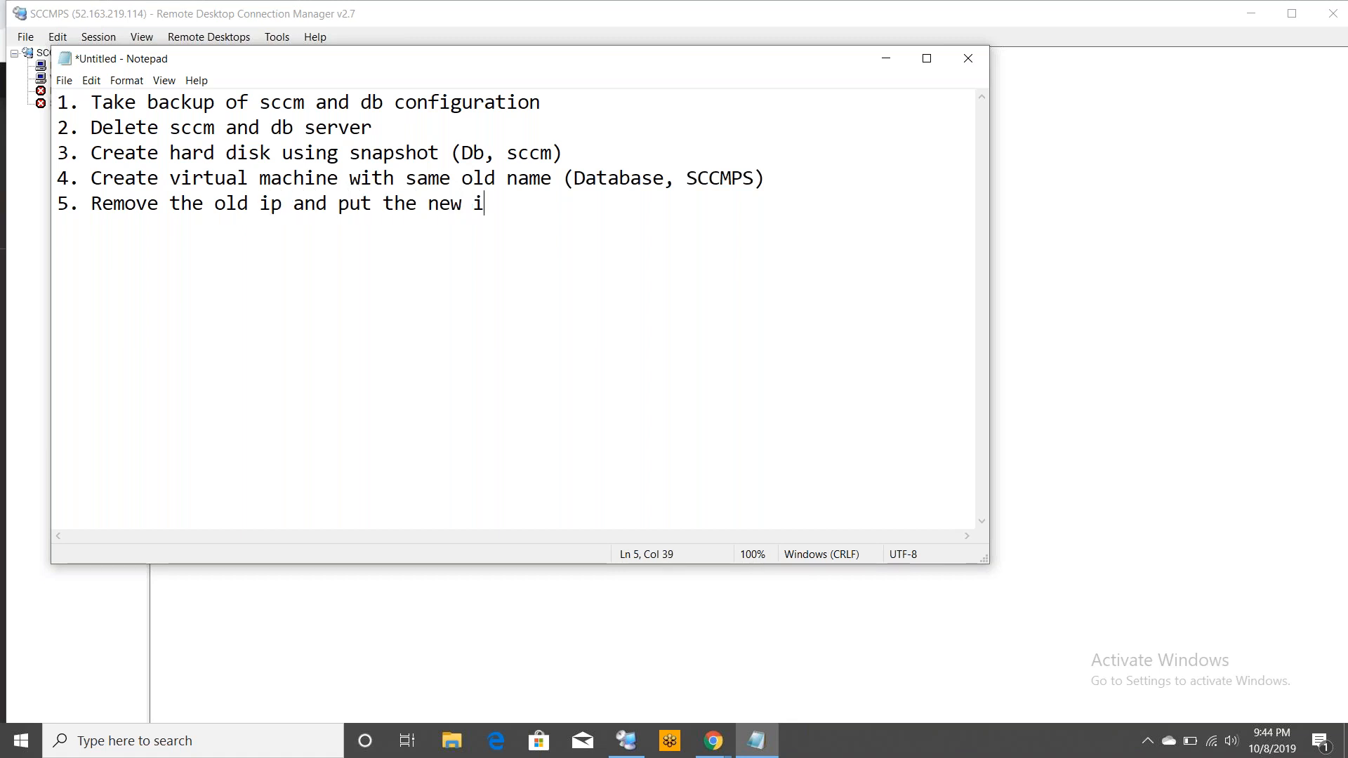
pyautogui.write('p in remo')
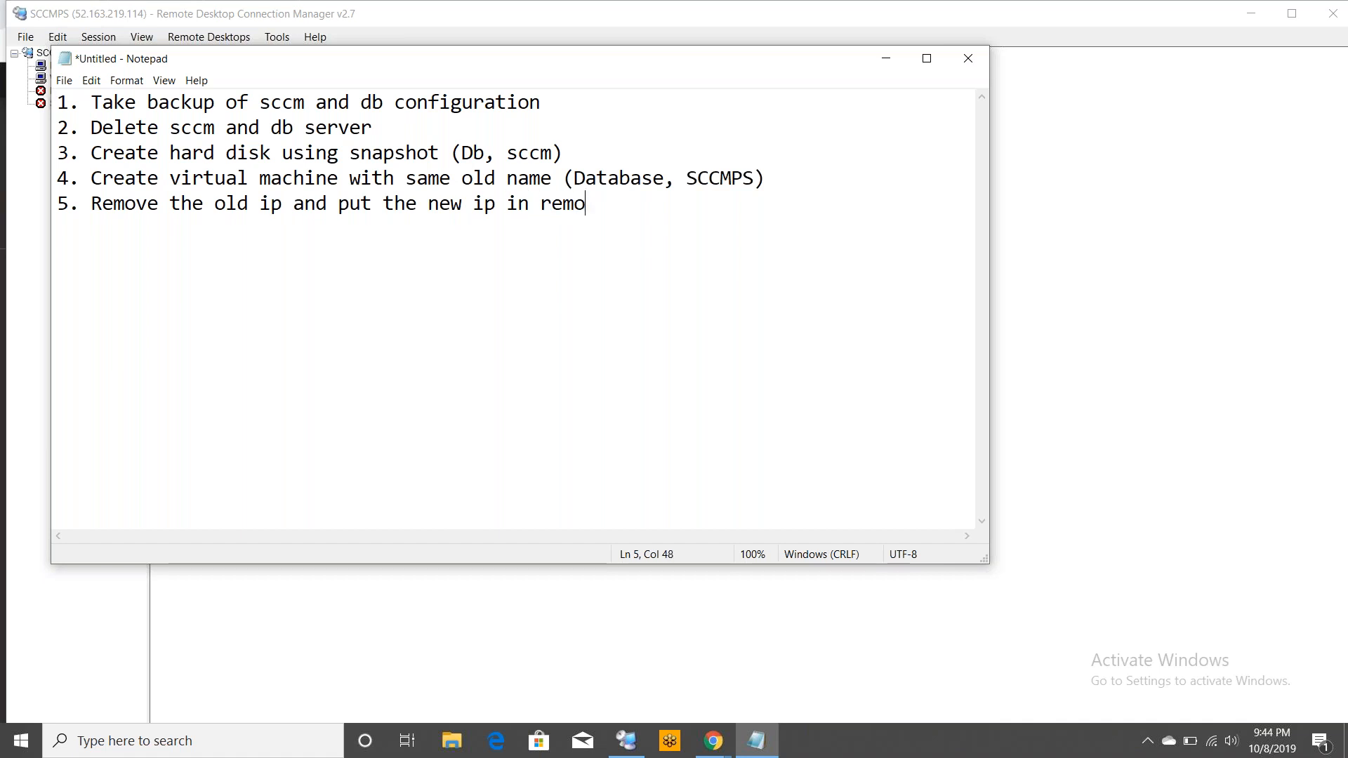
pyautogui.write('te desktop')
pyautogui.press('Return')
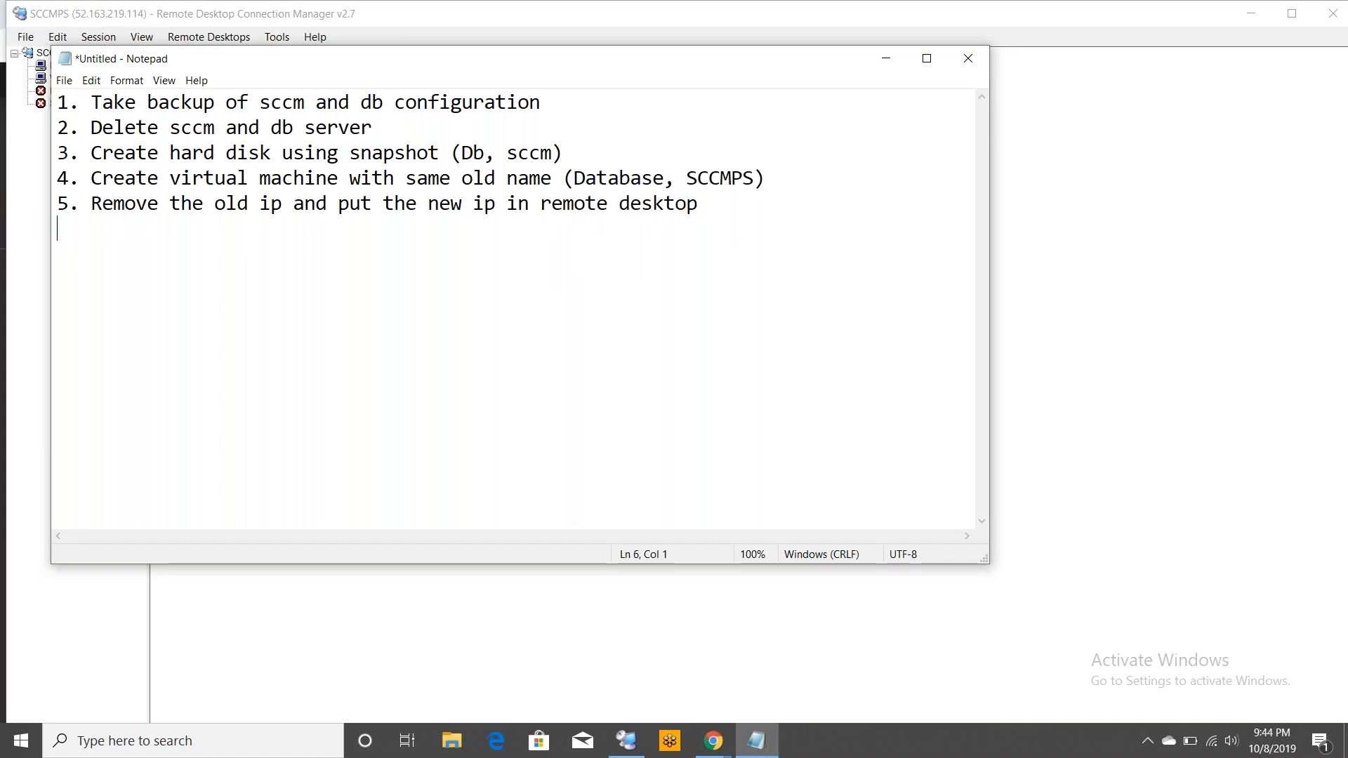
# Add step 6, 'Login to new computers and start restoring using backup files', to the notes
pyautogui.write('6. Login ')
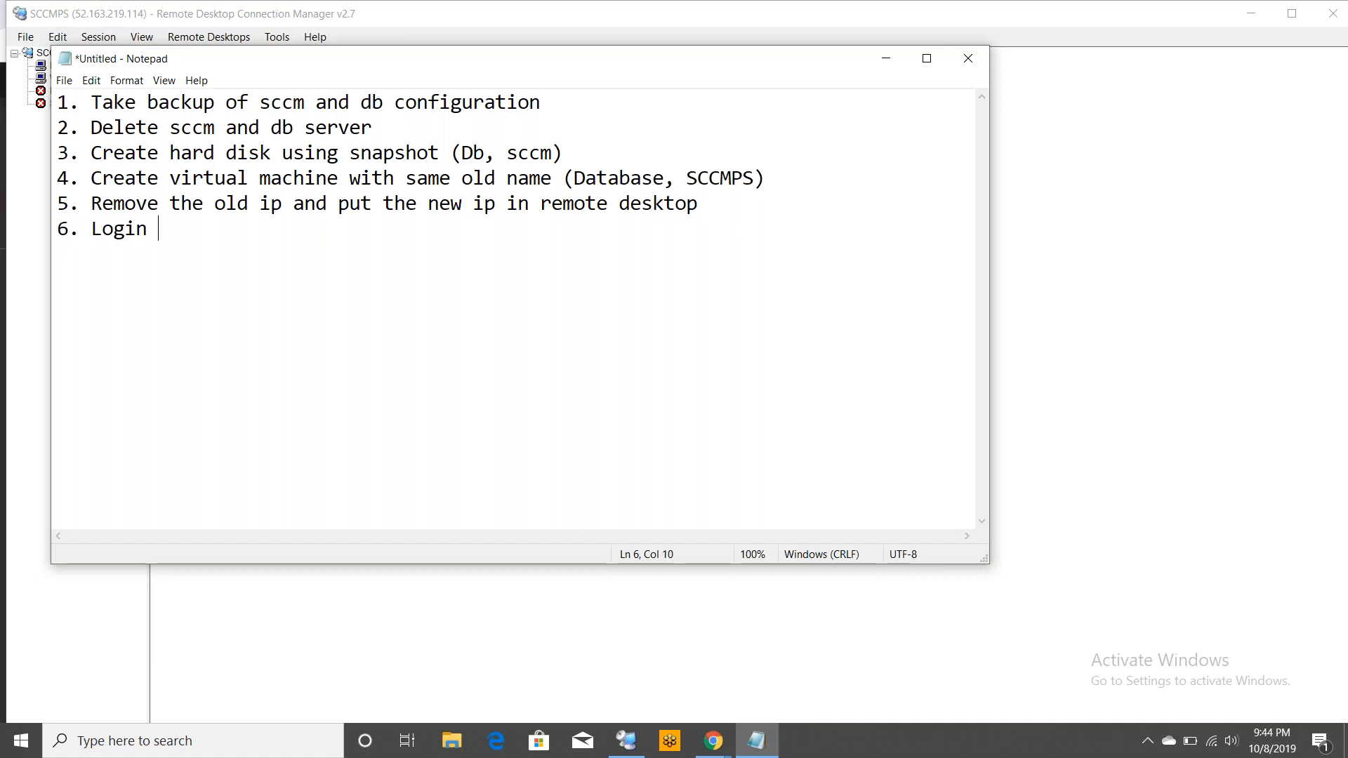
pyautogui.write('to new com')
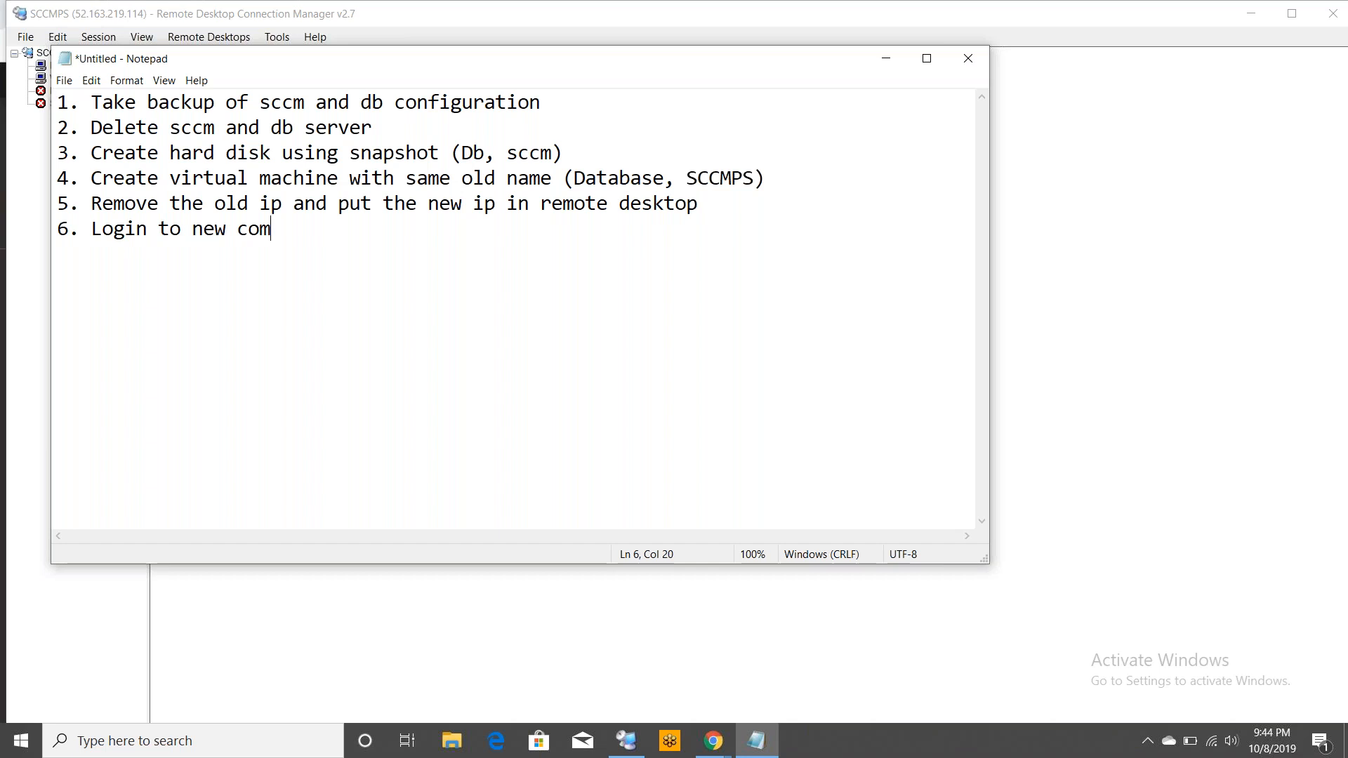
pyautogui.write('puters and ')
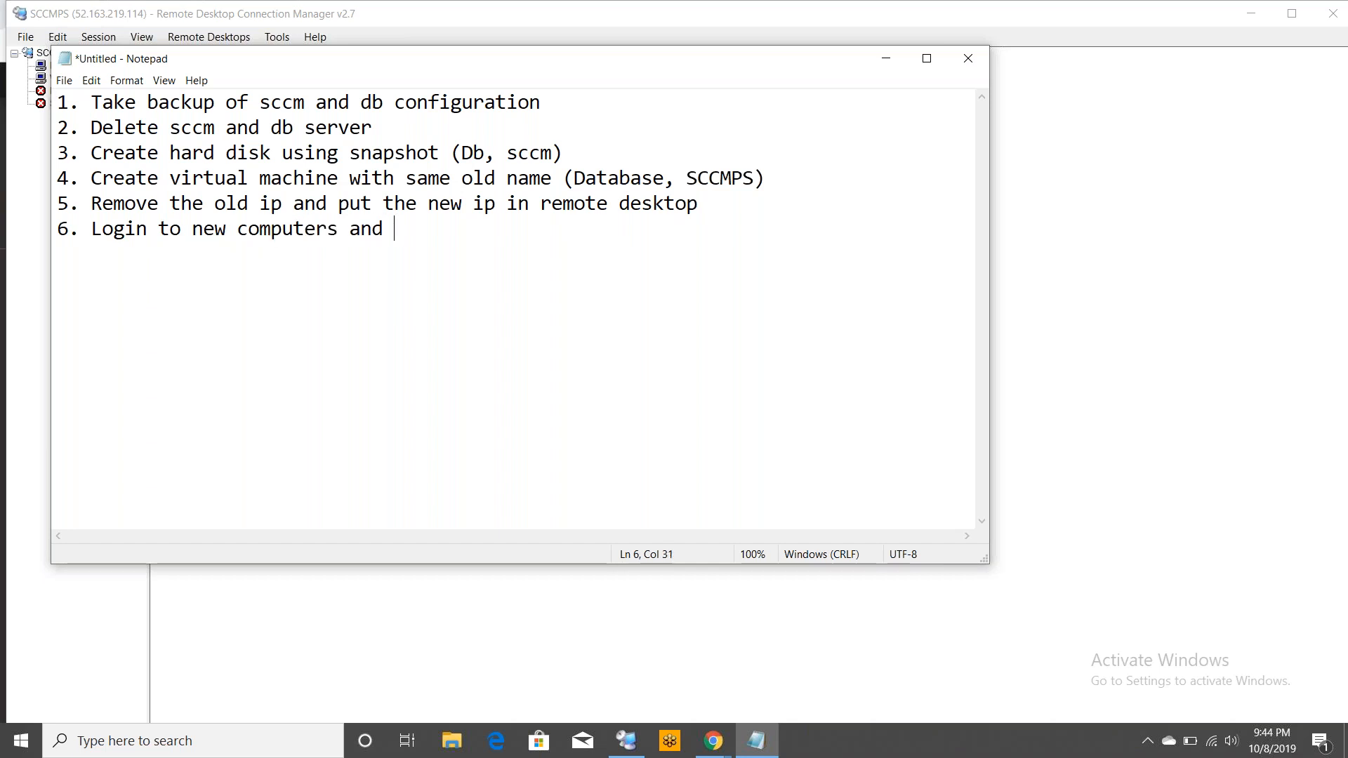
pyautogui.write('starti')
pyautogui.press('BackSpace')
pyautogui.write('restoring ')
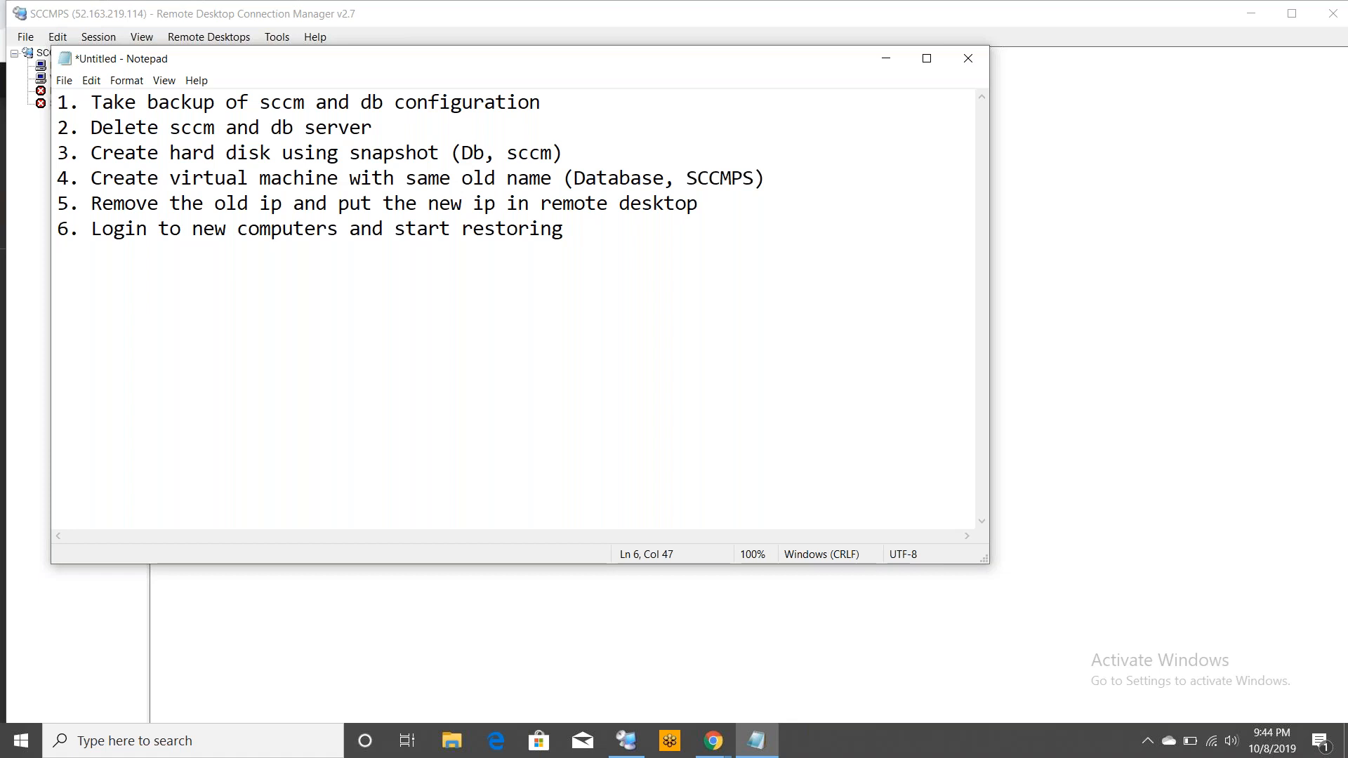
pyautogui.write('using backup files')
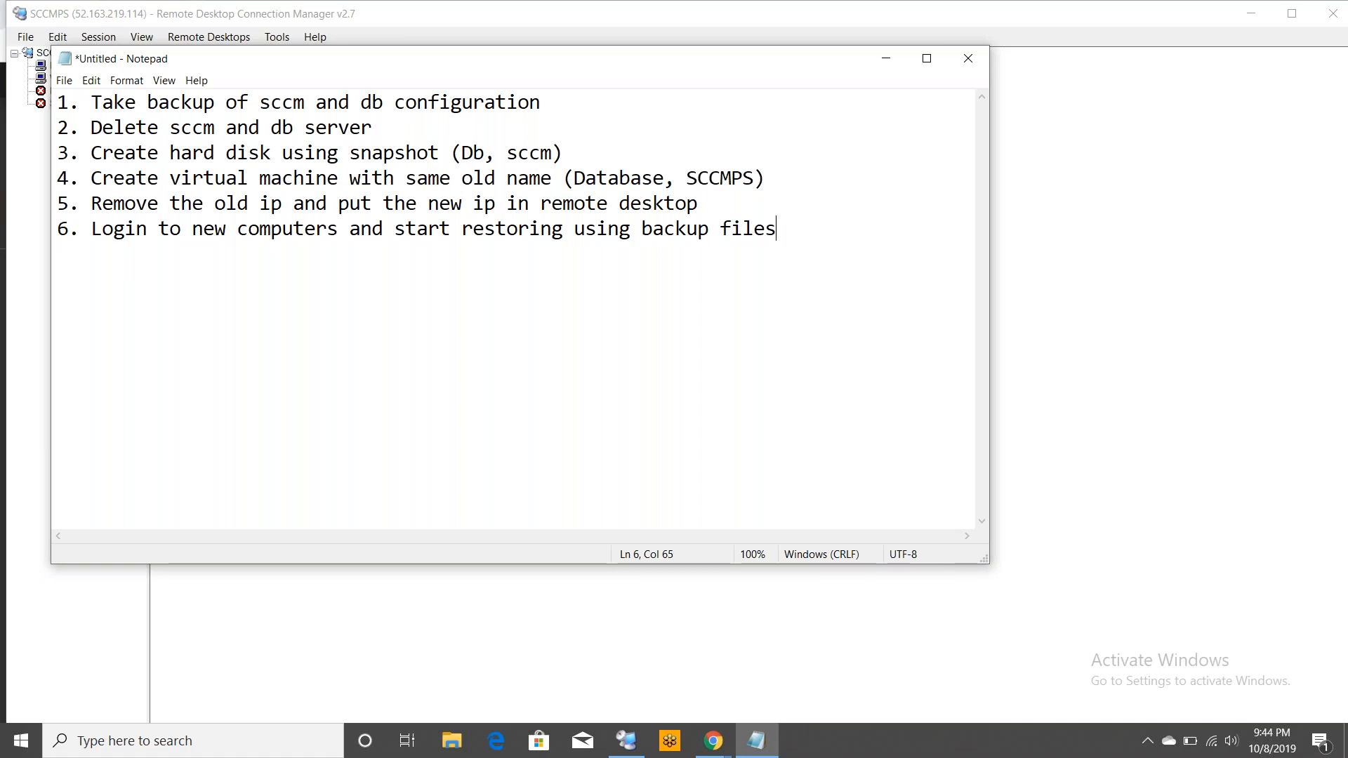
pyautogui.click(125, 229)
pyautogui.click(161, 203)
pyautogui.click(128, 231)
pyautogui.click(32, 239)
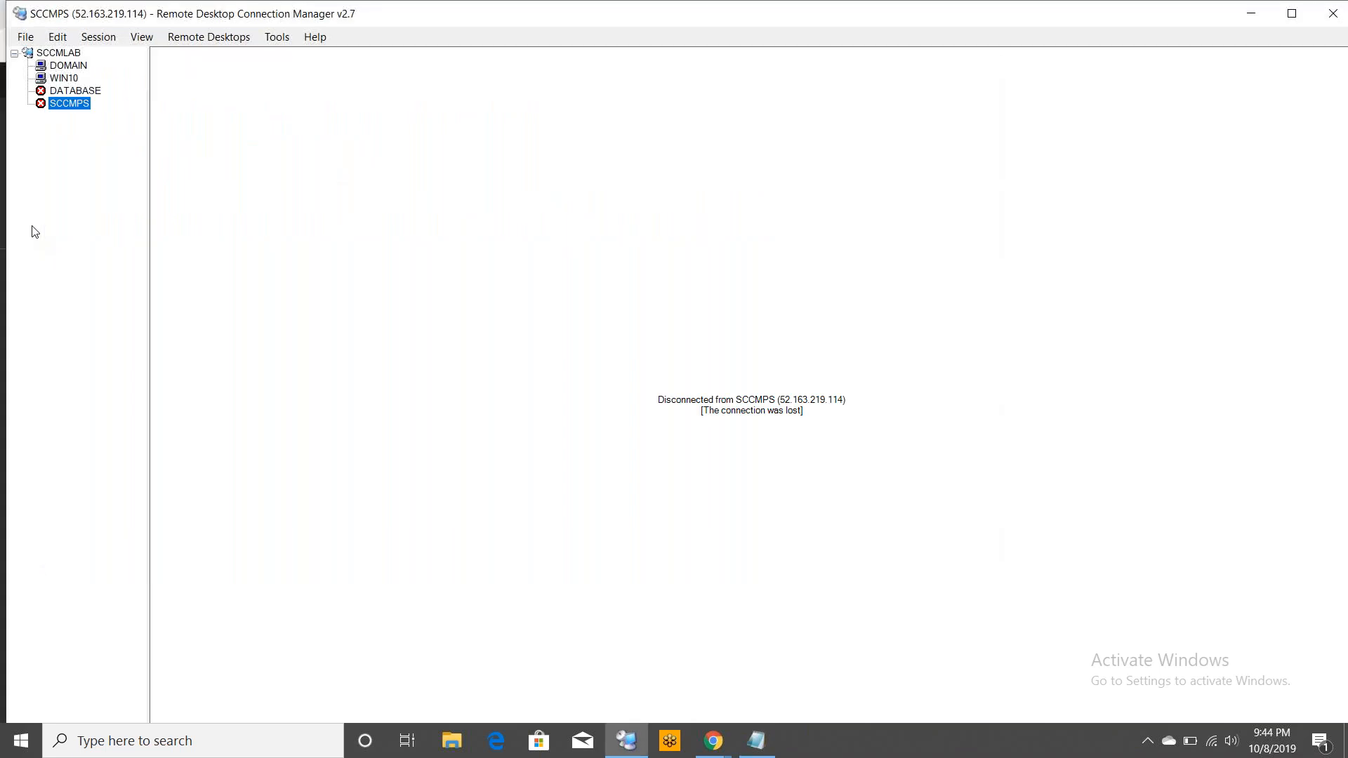
# Connect all servers in the SCCMLAB group and close Server Manager on SCCMPS
pyautogui.click(65, 55)
pyautogui.rightClick(66, 55)
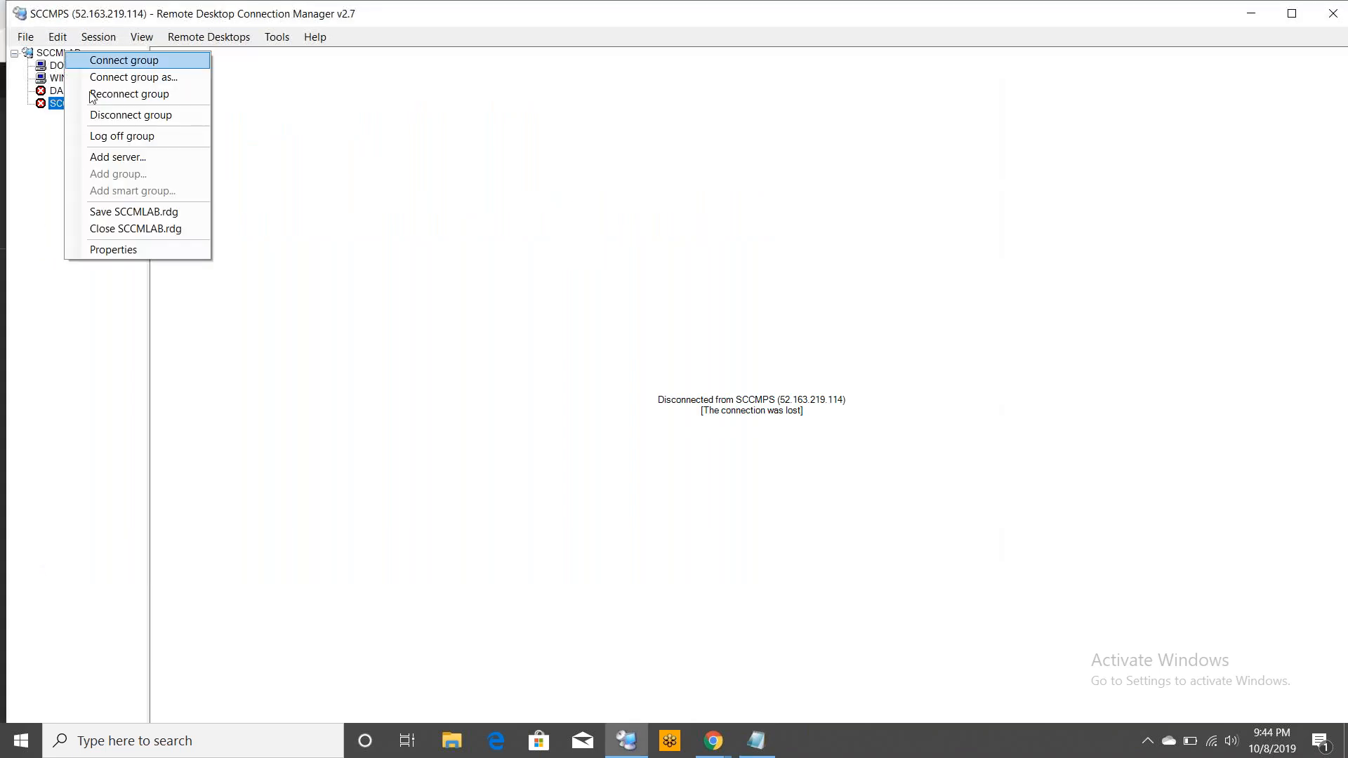
pyautogui.click(176, 60)
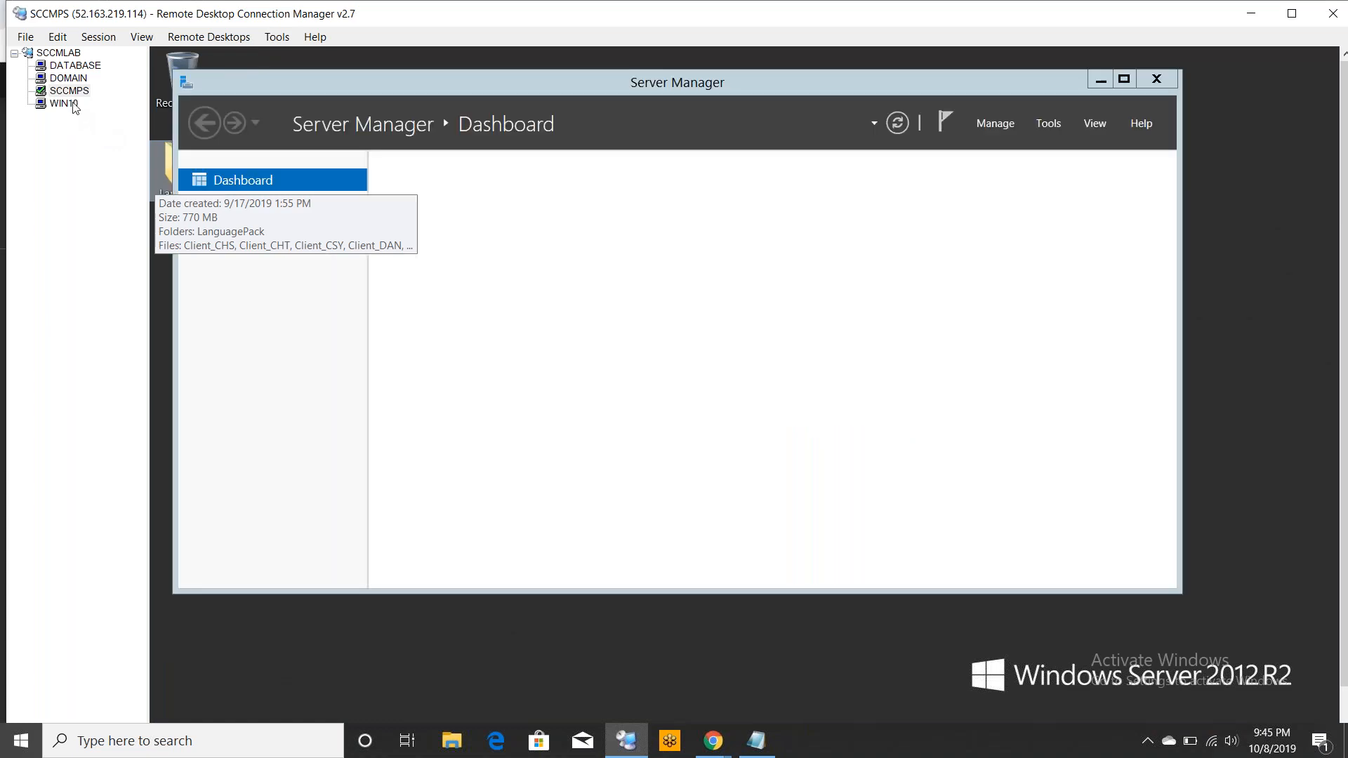
pyautogui.click(1160, 81)
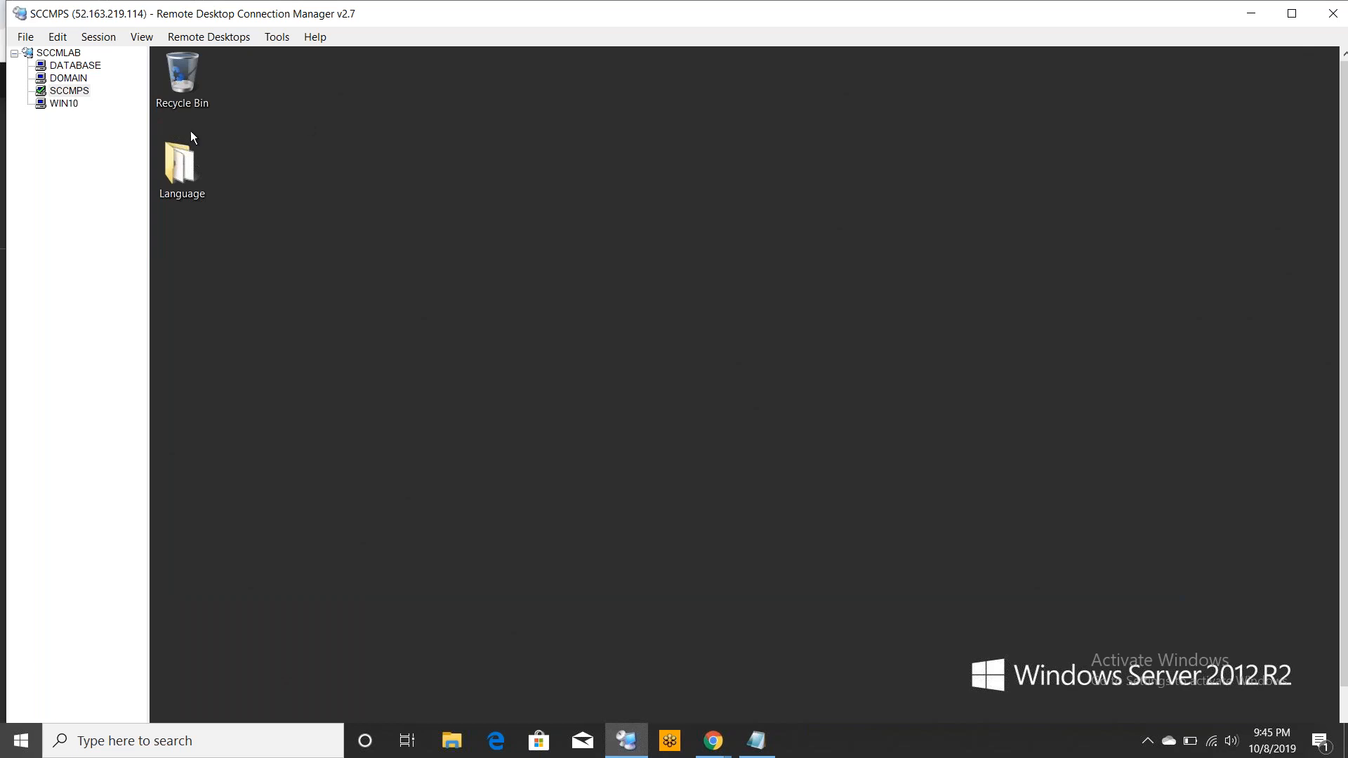
# Switch the SCCMPS session to full screen and open the \\domain network share from the Run dialog
pyautogui.rightClick(65, 91)
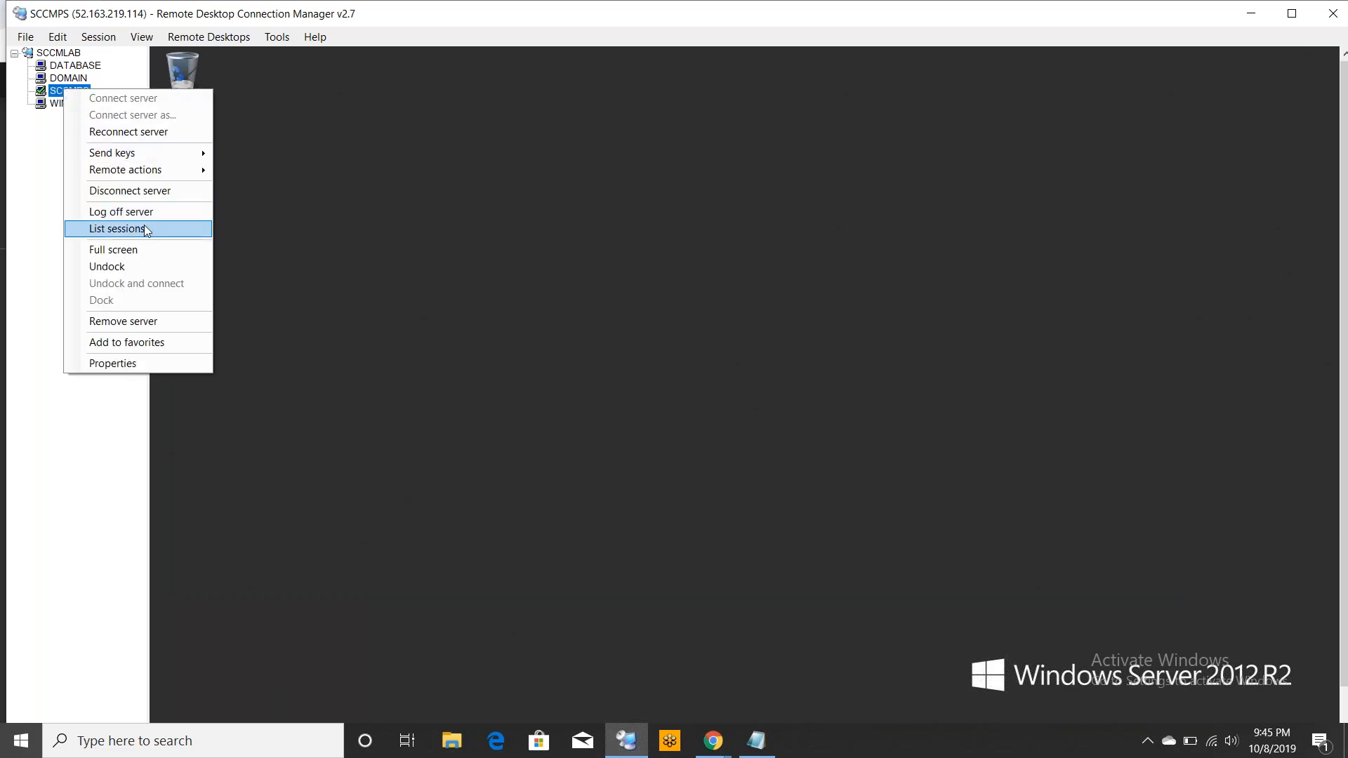
pyautogui.click(131, 249)
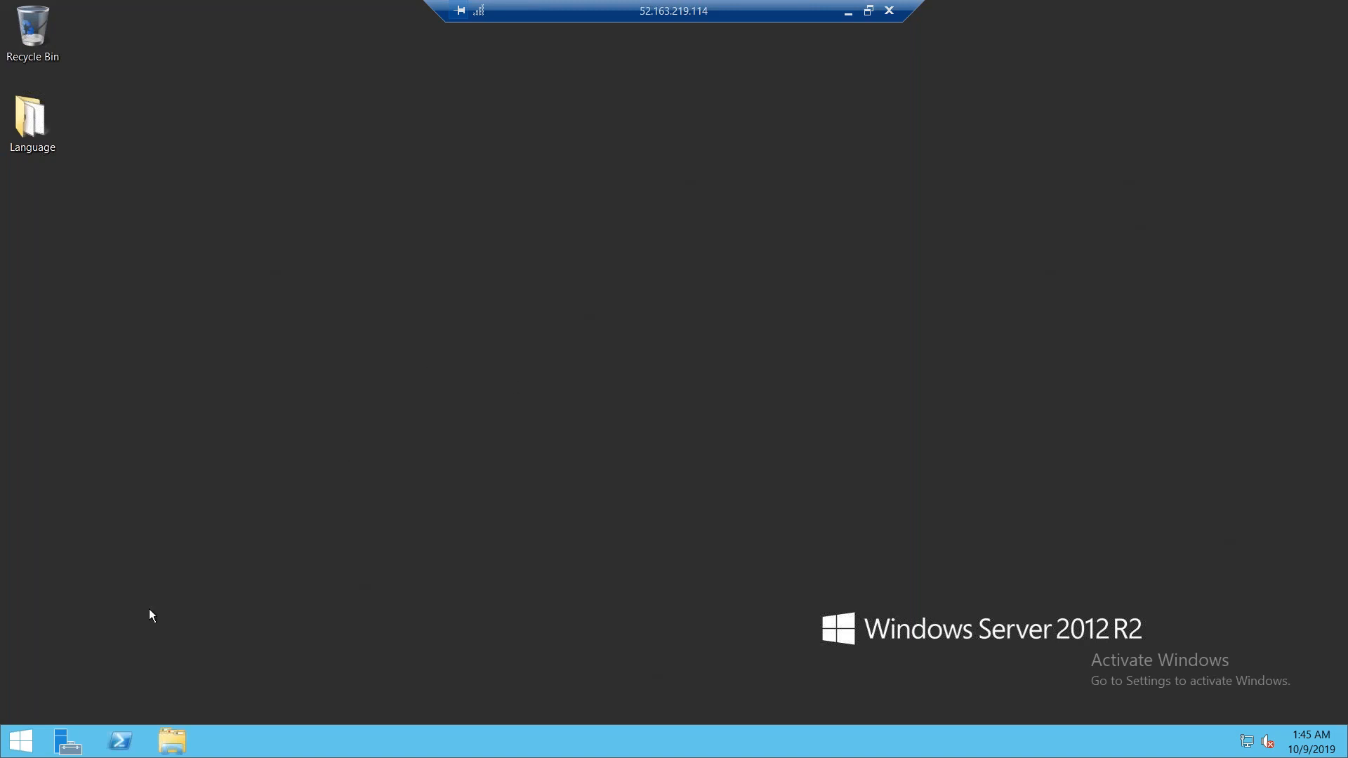
pyautogui.rightClick(25, 742)
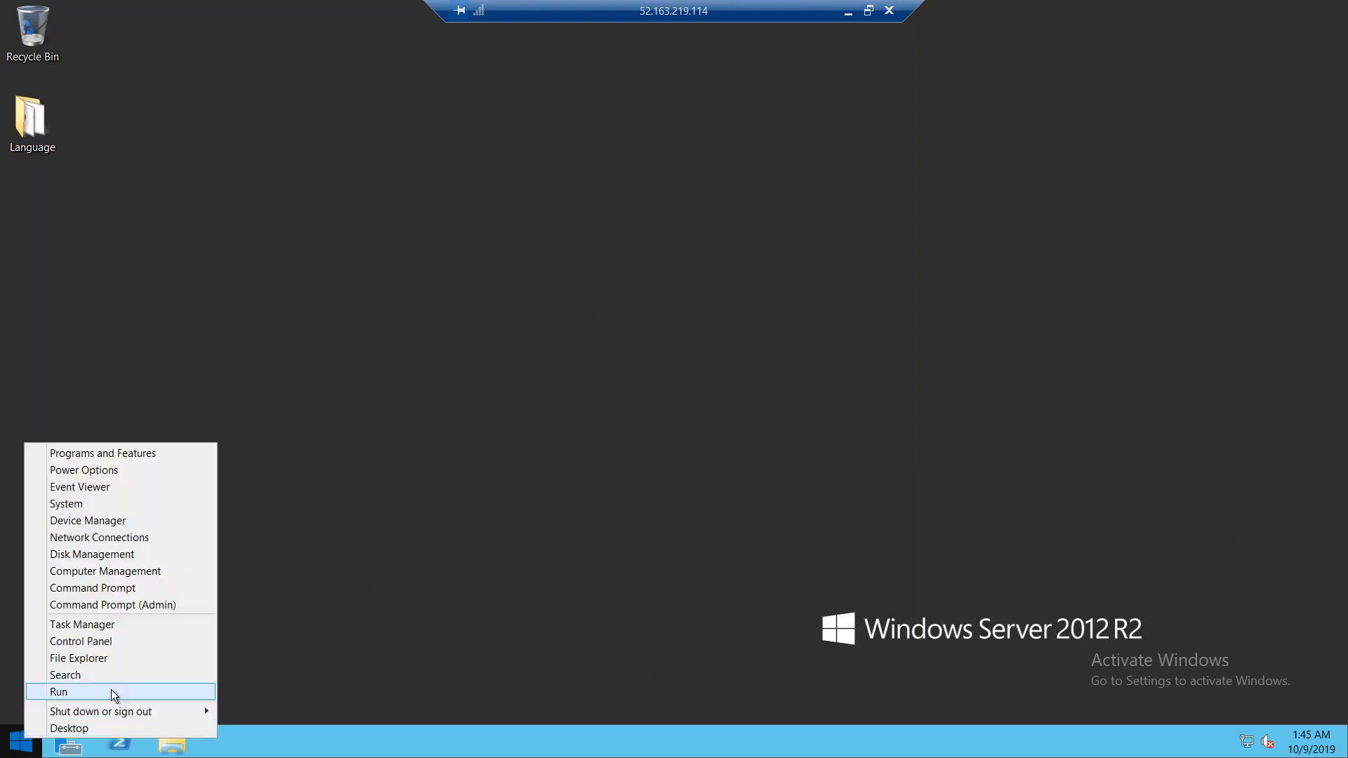
pyautogui.click(112, 692)
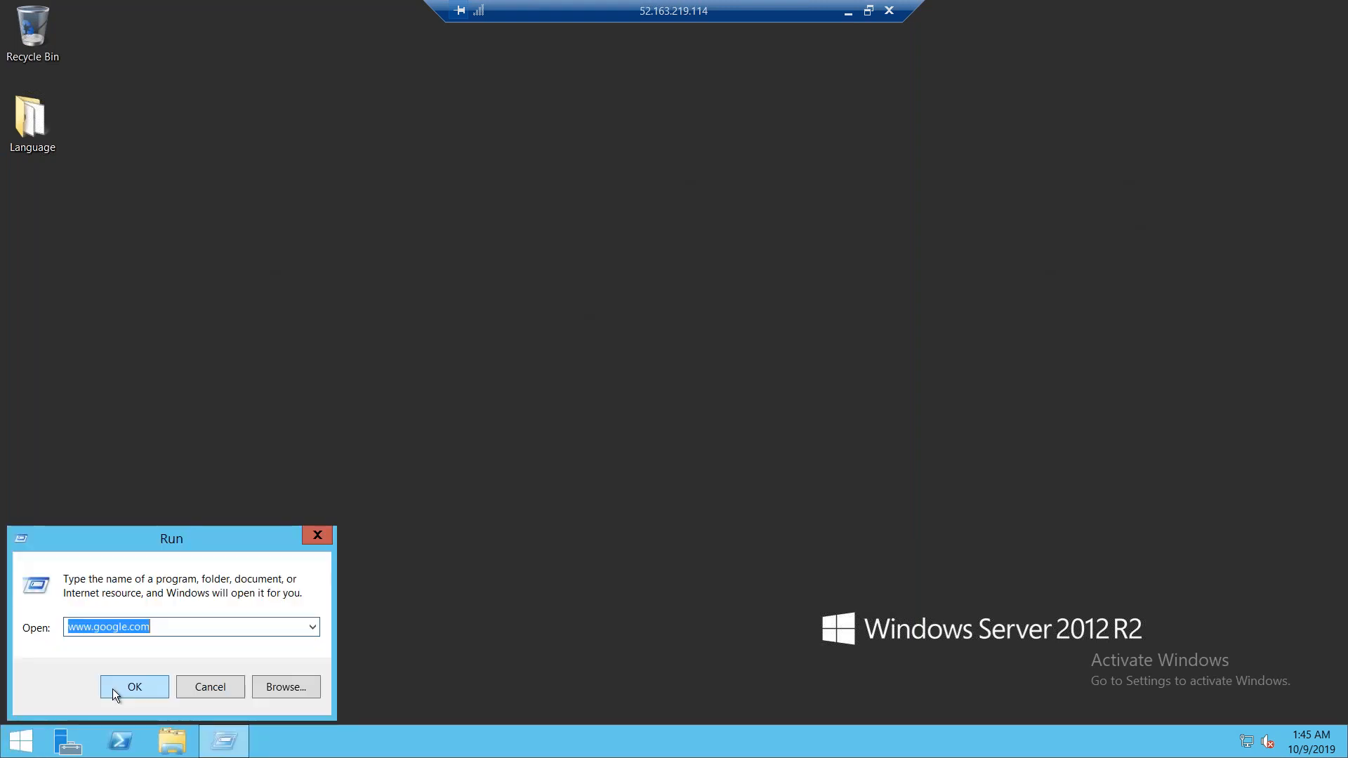
pyautogui.write('\\\\')
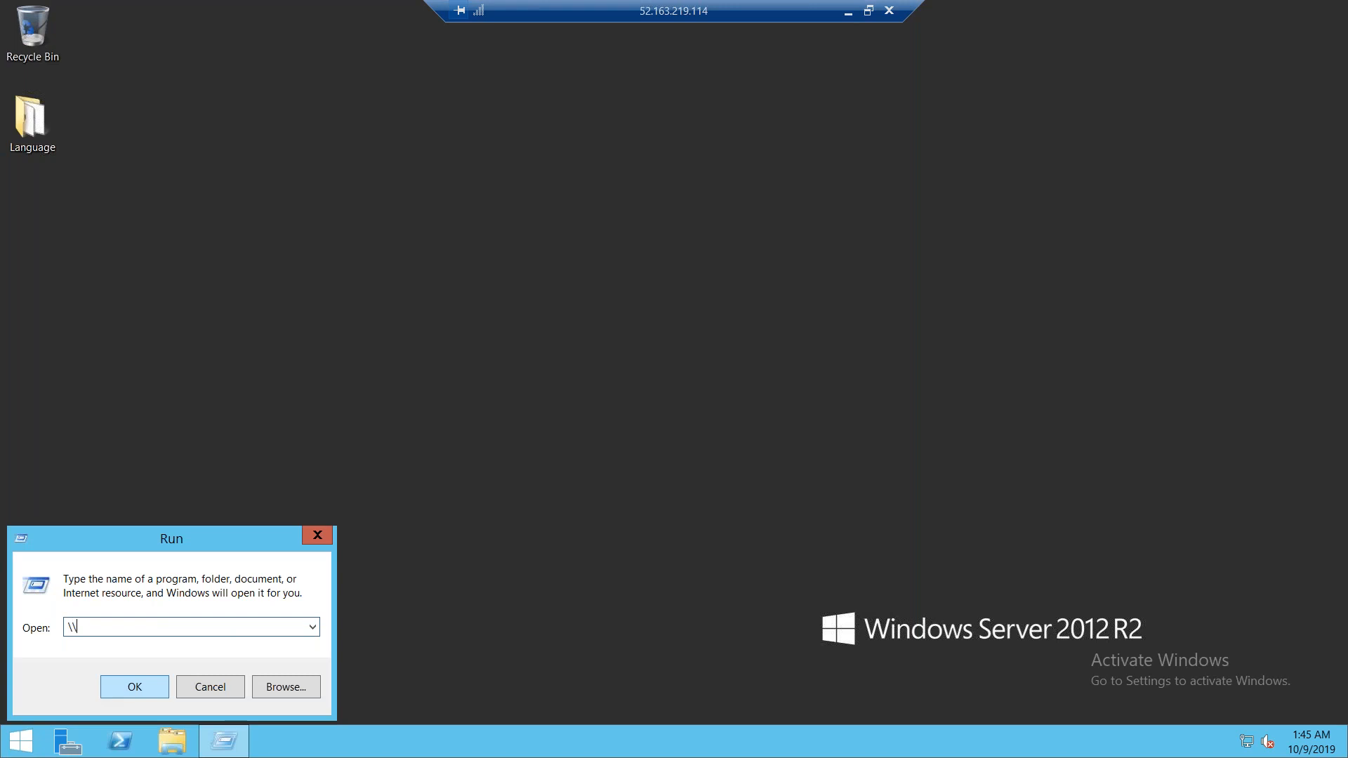
pyautogui.write('domain')
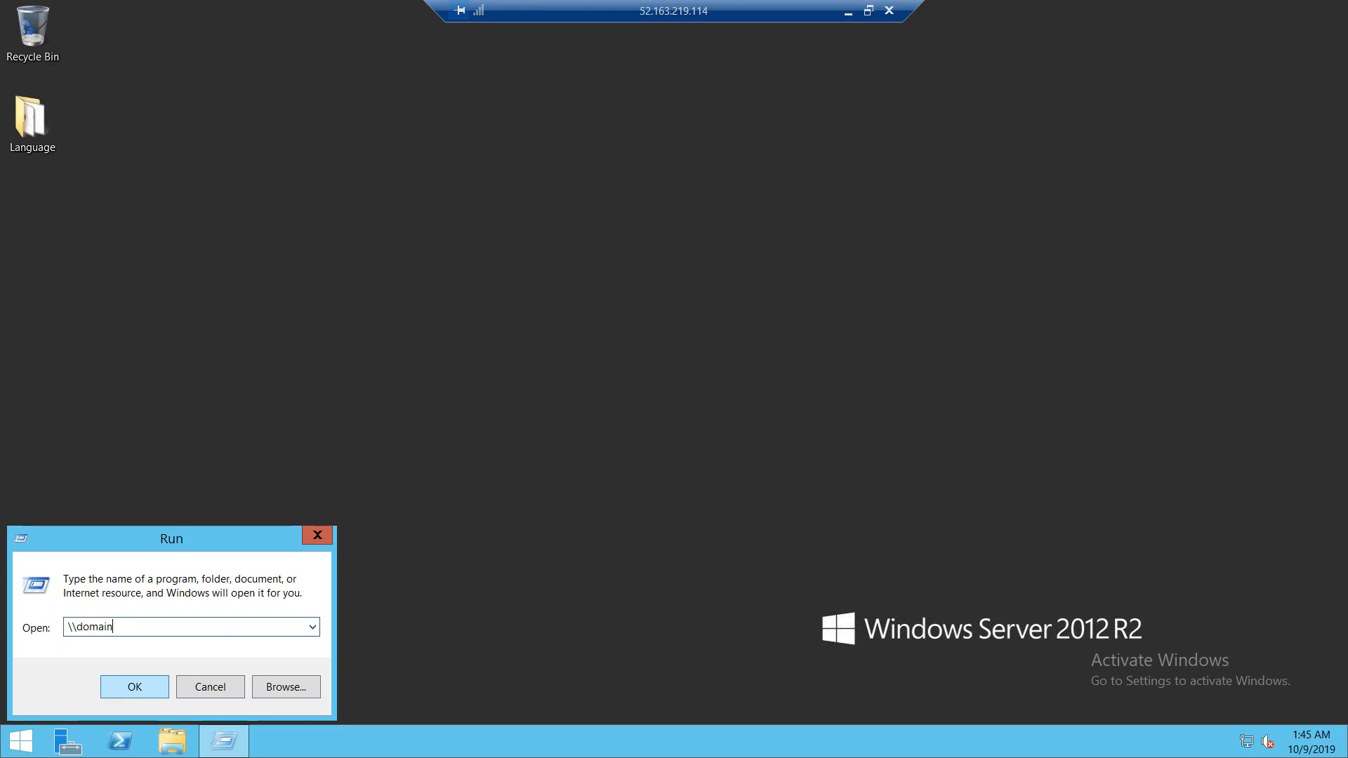
pyautogui.press('Return')
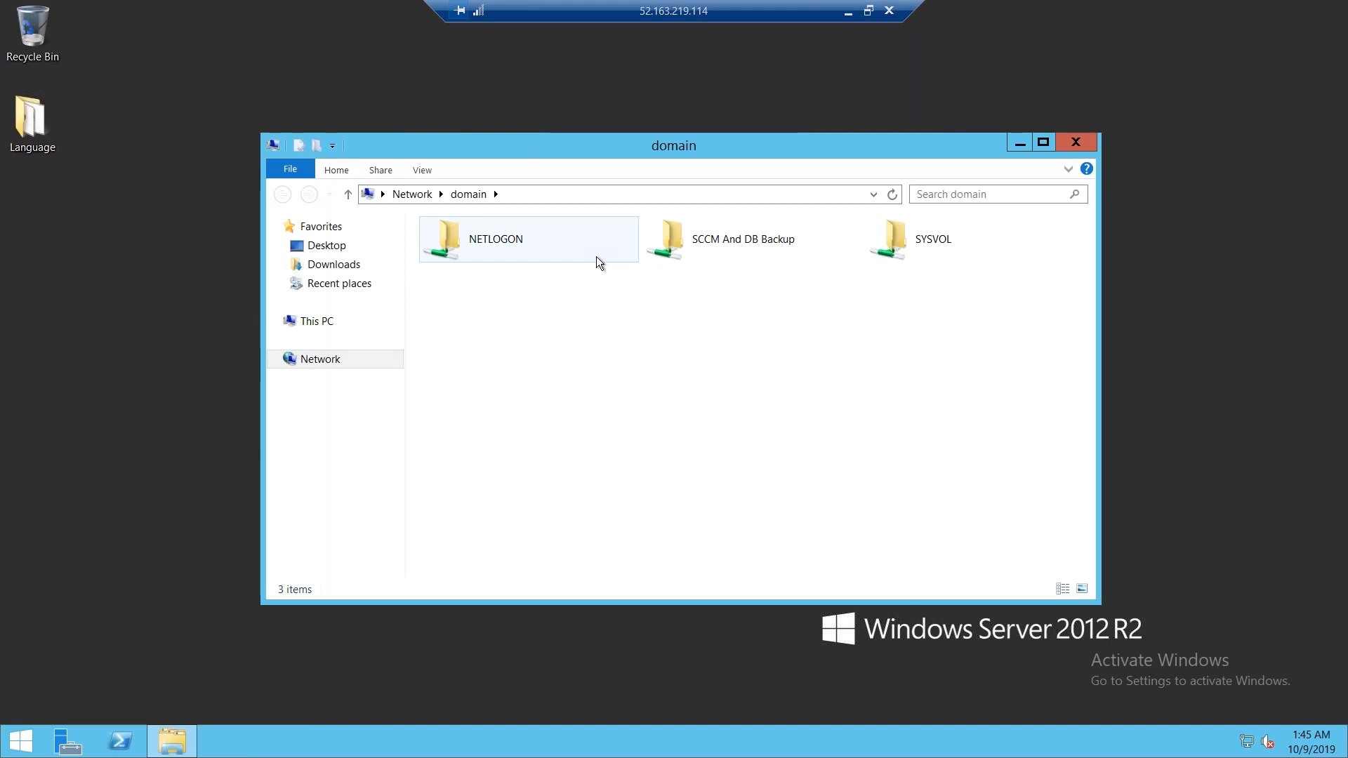
# Browse to SCCM And DB Backup\SEABackup\CD.Latest on the share and launch splash
pyautogui.click(769, 248)
pyautogui.doubleClick(768, 249)
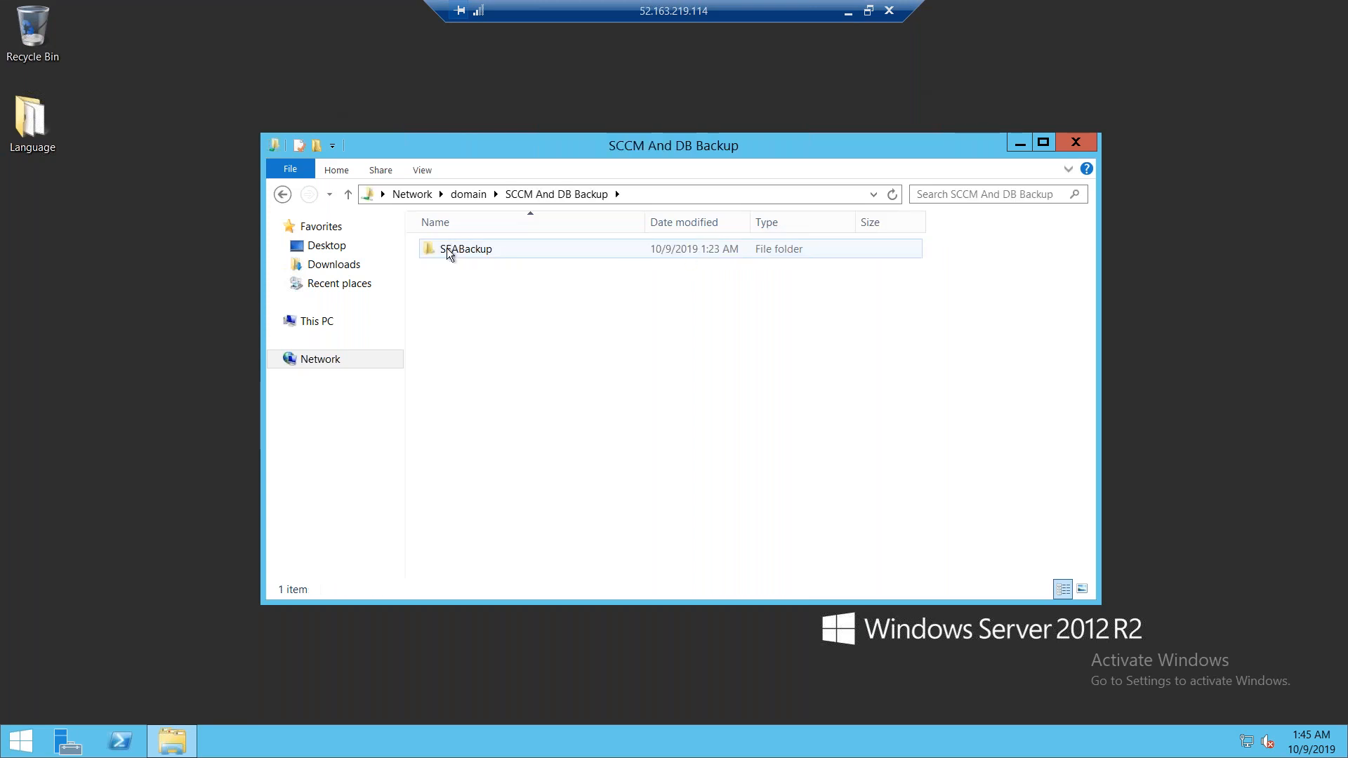
pyautogui.doubleClick(447, 249)
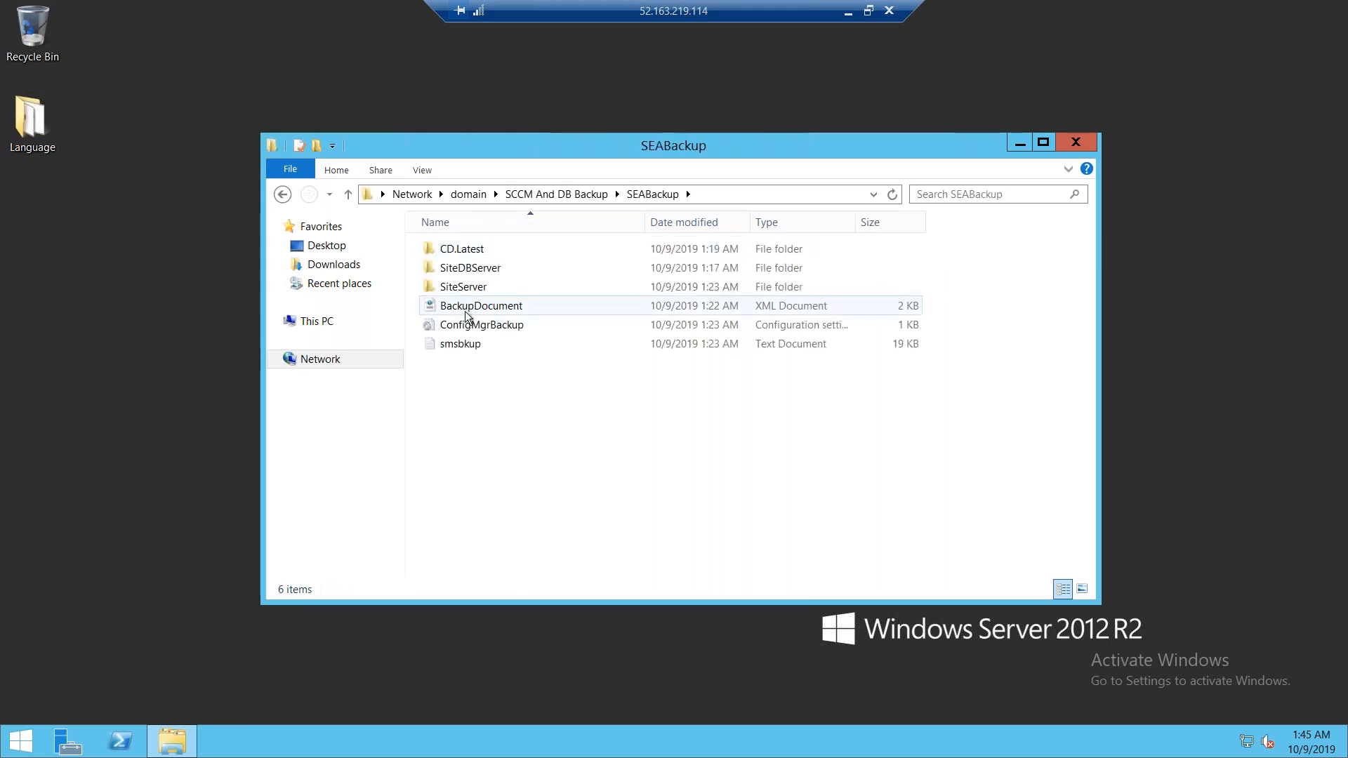
pyautogui.doubleClick(482, 252)
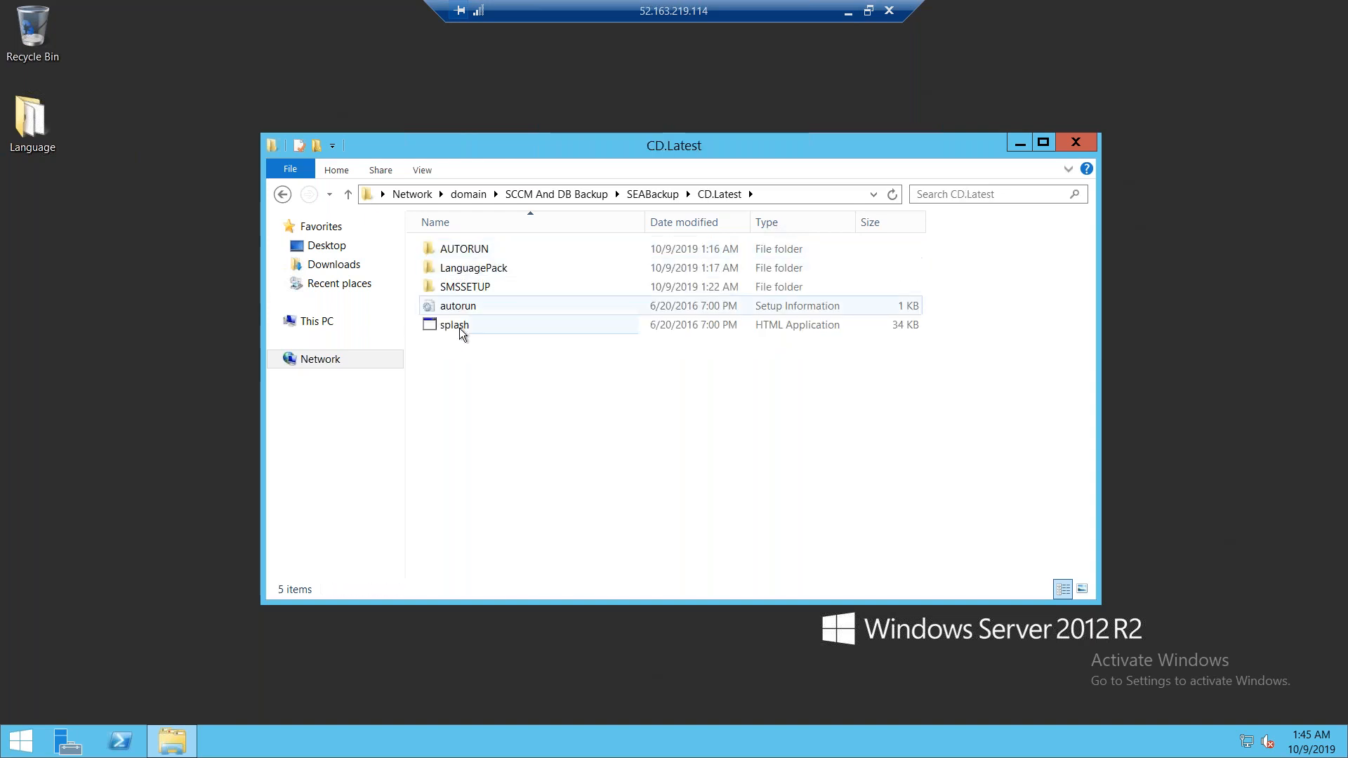
pyautogui.click(461, 328)
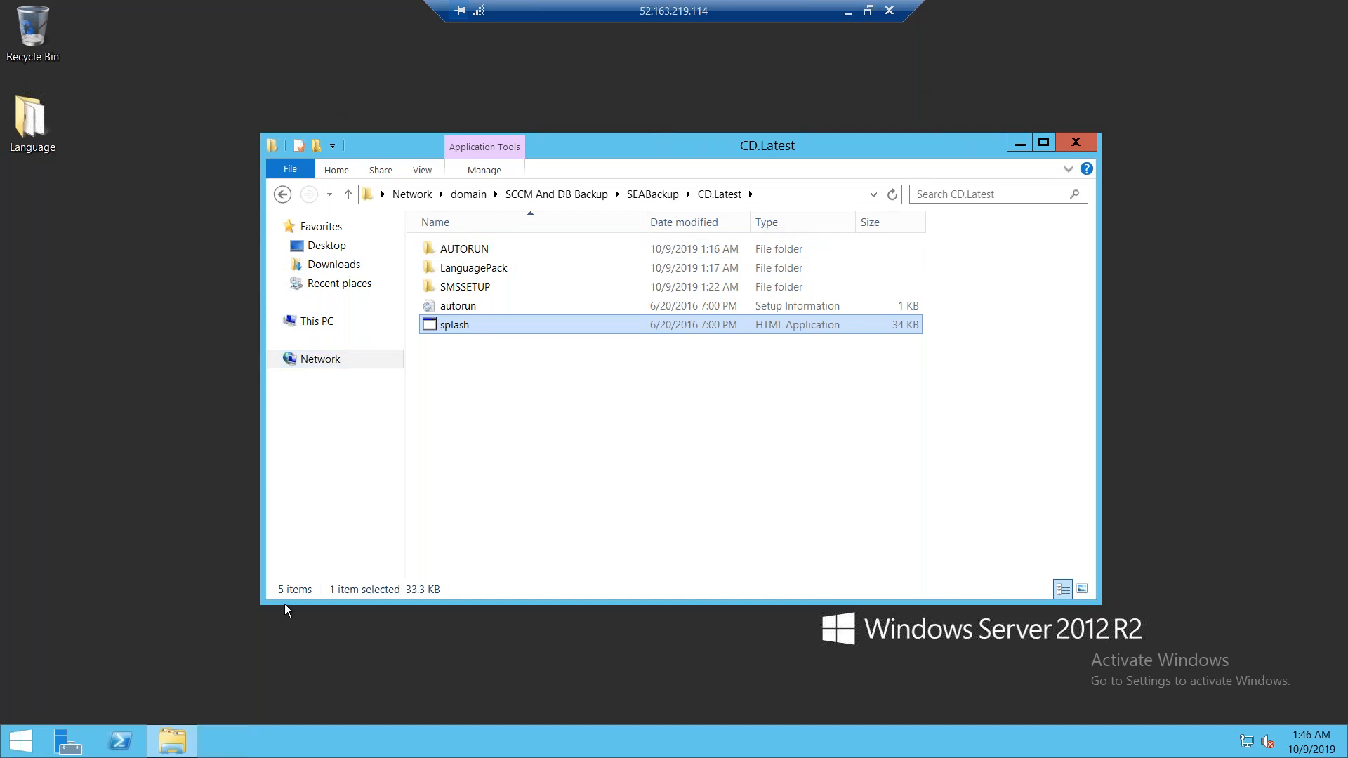
pyautogui.doubleClick(514, 321)
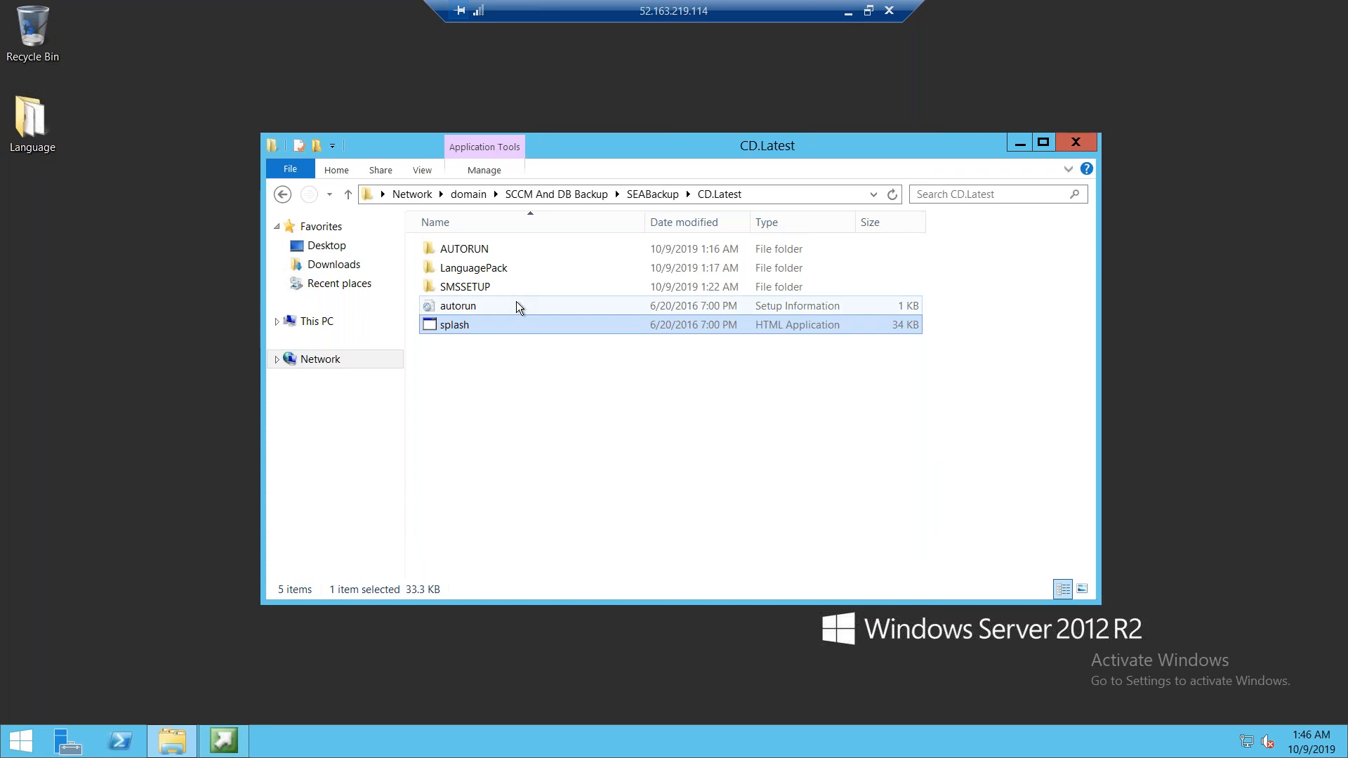
# Close the Explorer window and bring the Configuration Manager splash window forward
pyautogui.click(220, 741)
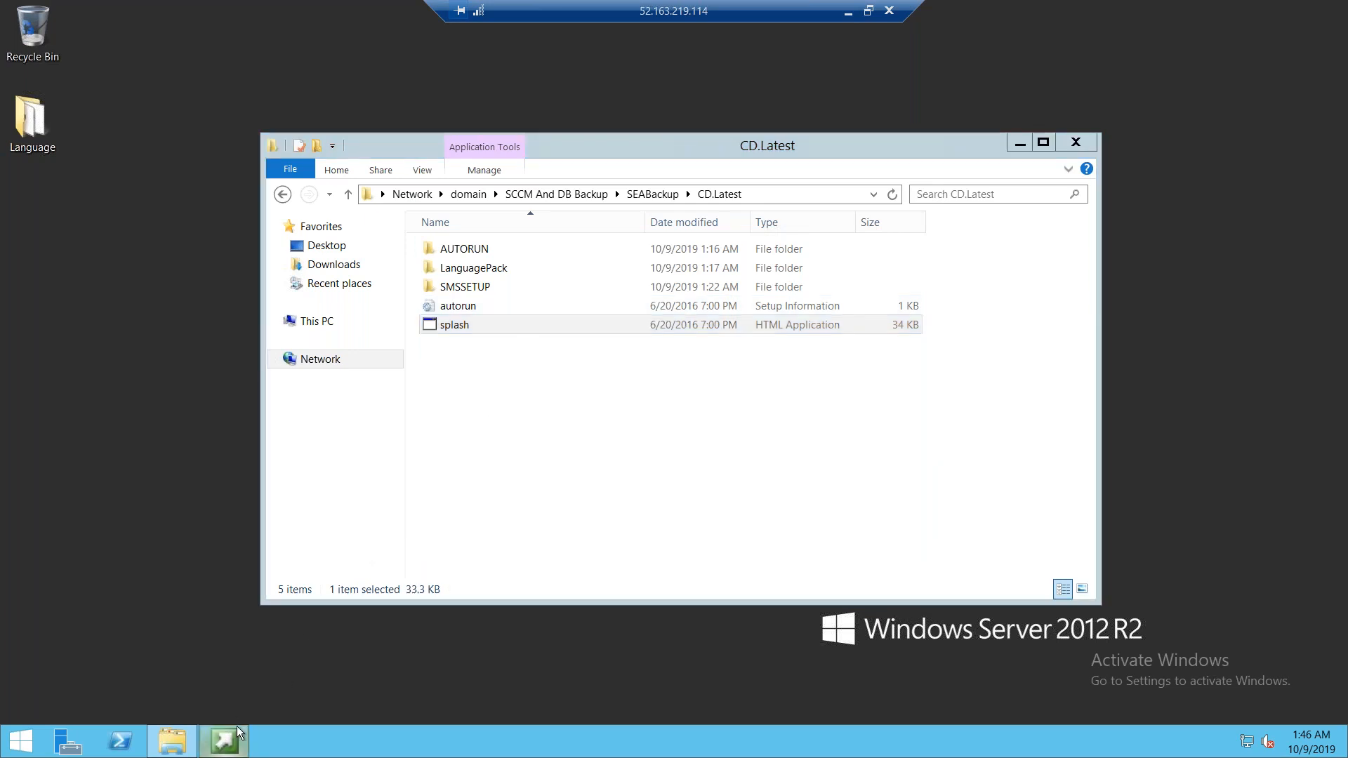
pyautogui.click(223, 742)
pyautogui.click(223, 743)
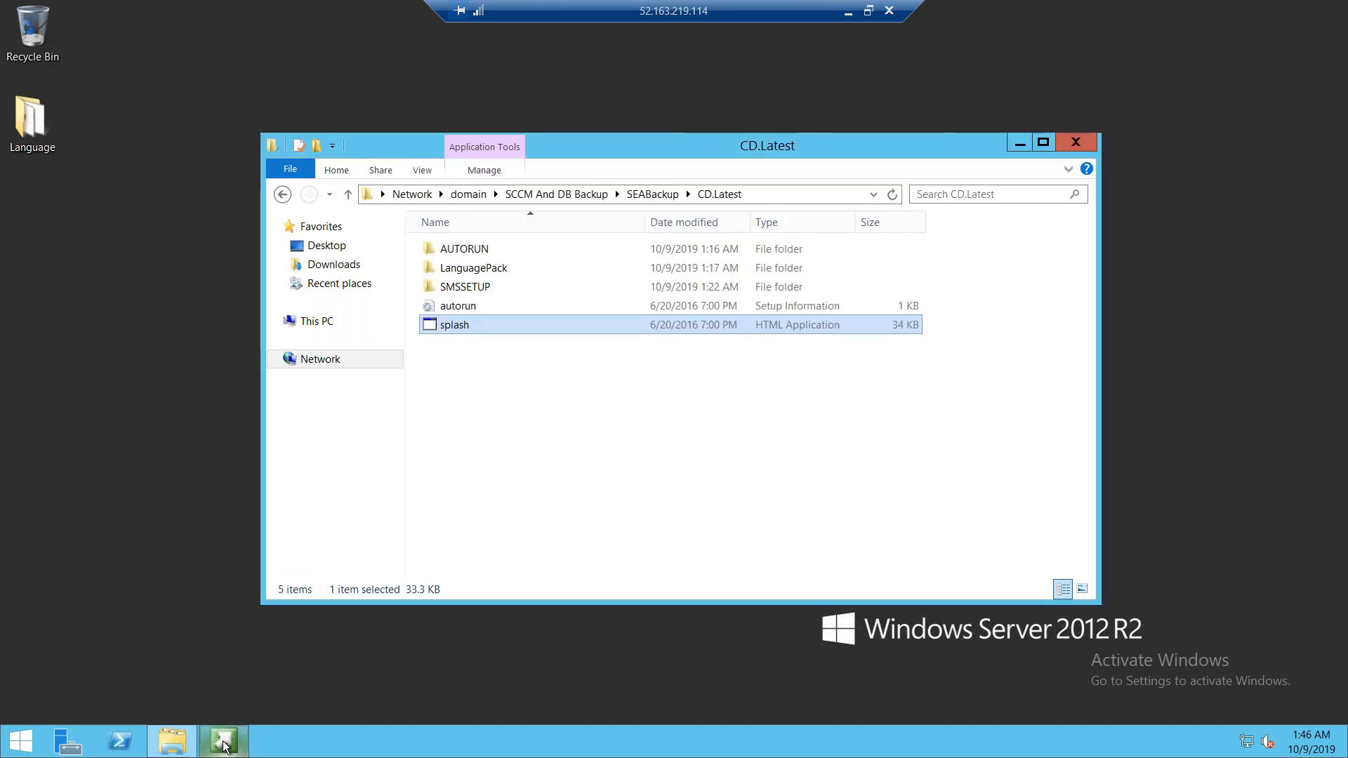
pyautogui.click(1080, 143)
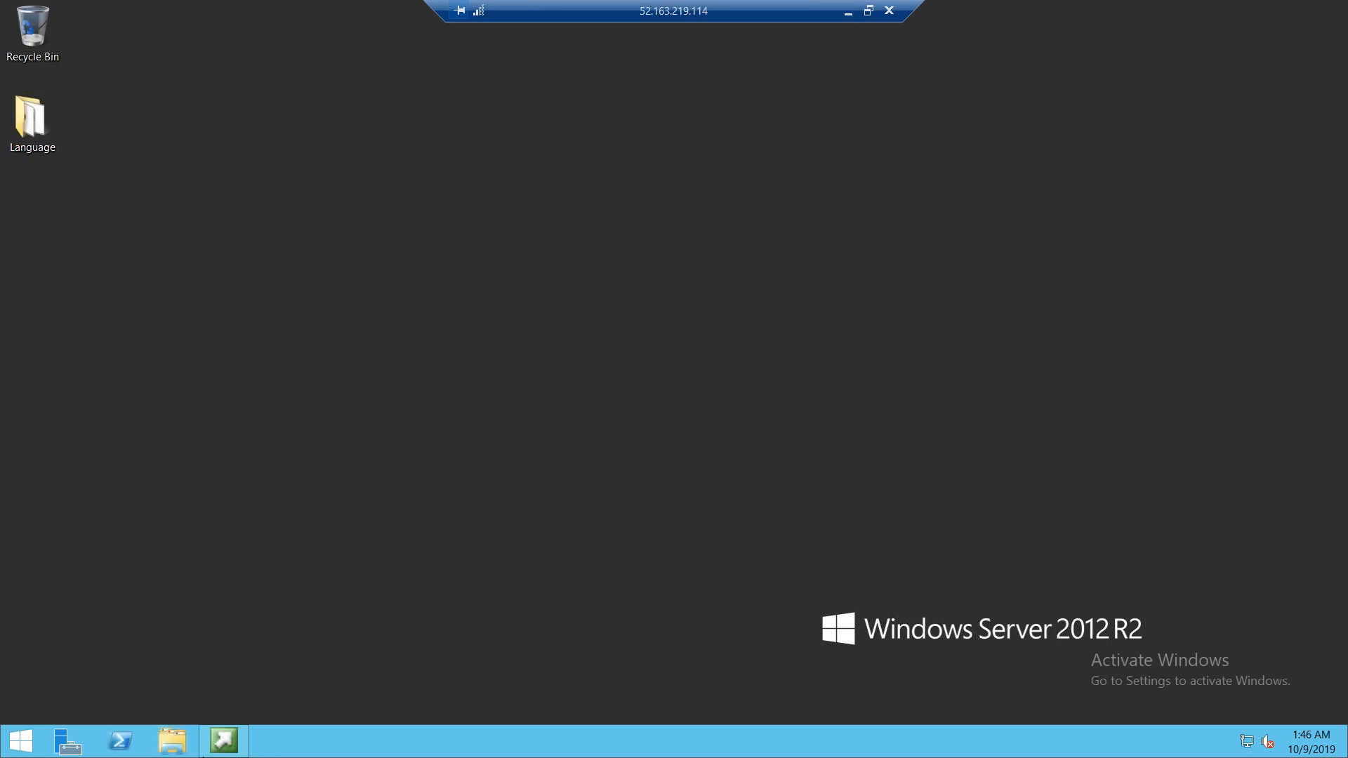
pyautogui.click(224, 742)
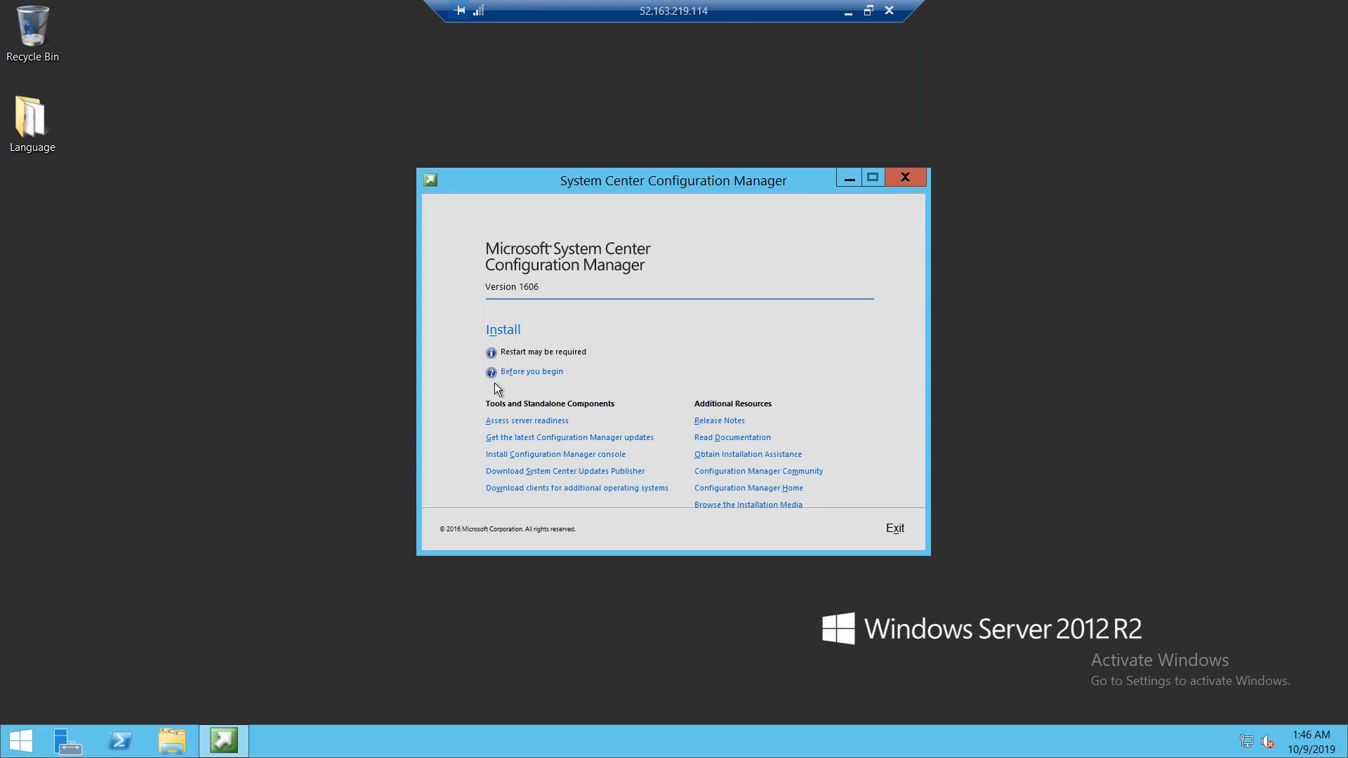
# Start the Configuration Manager installation, approve the elevation prompt, and choose Recover a site in the setup wizard
pyautogui.click(503, 335)
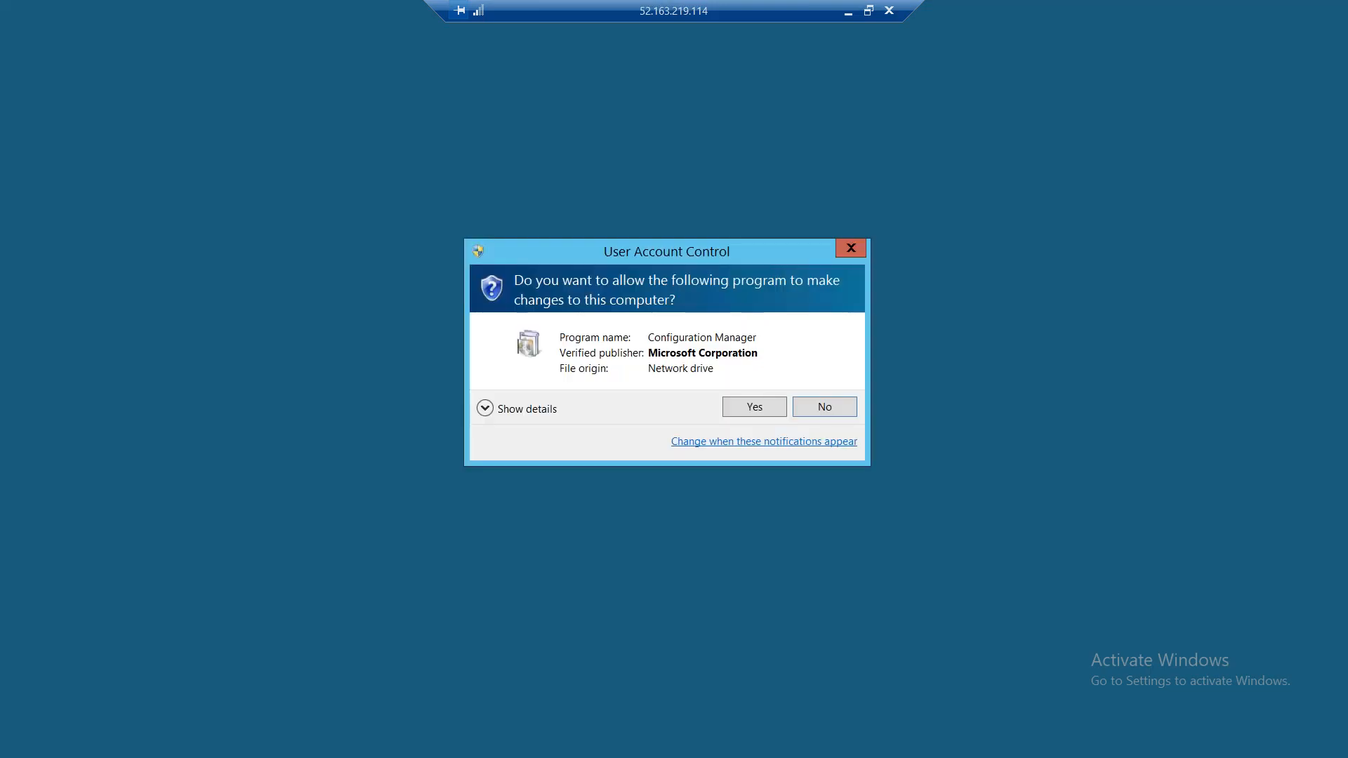
pyautogui.click(731, 405)
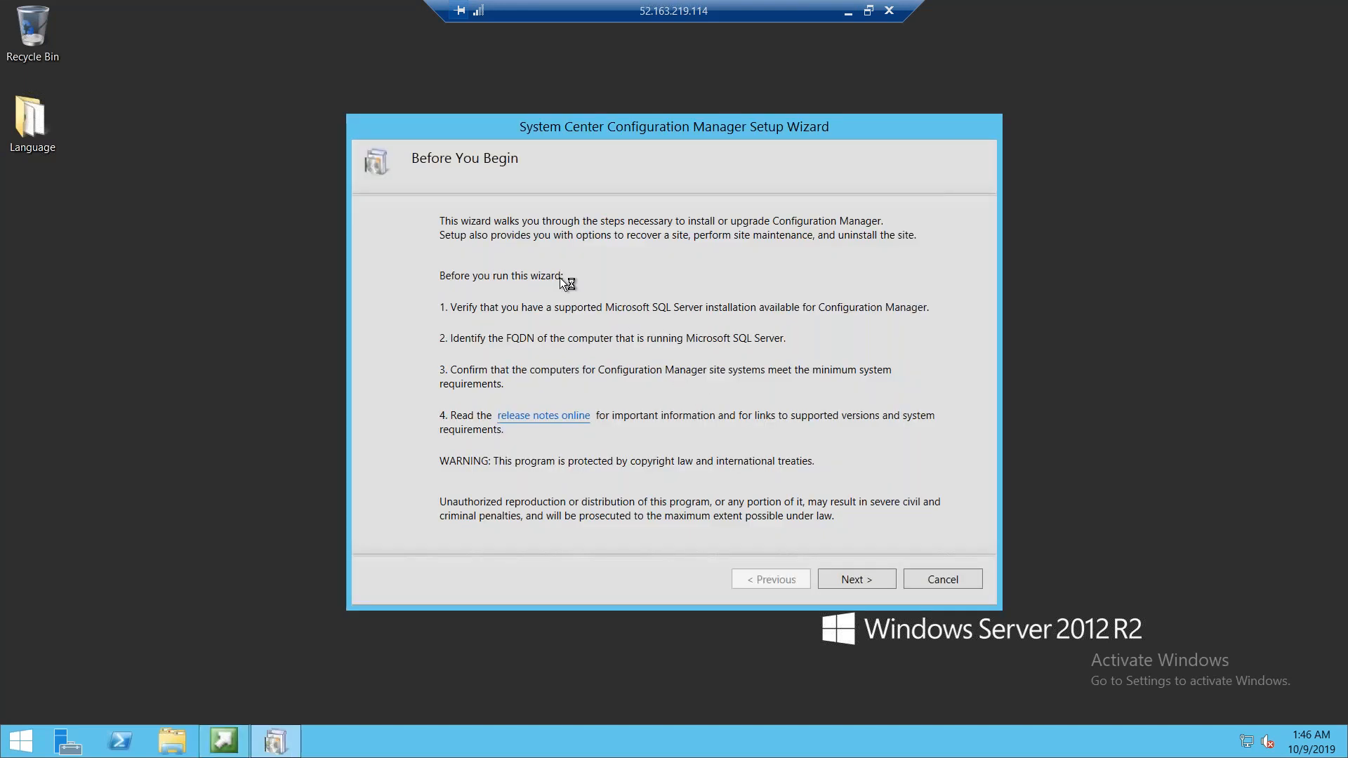
pyautogui.click(838, 577)
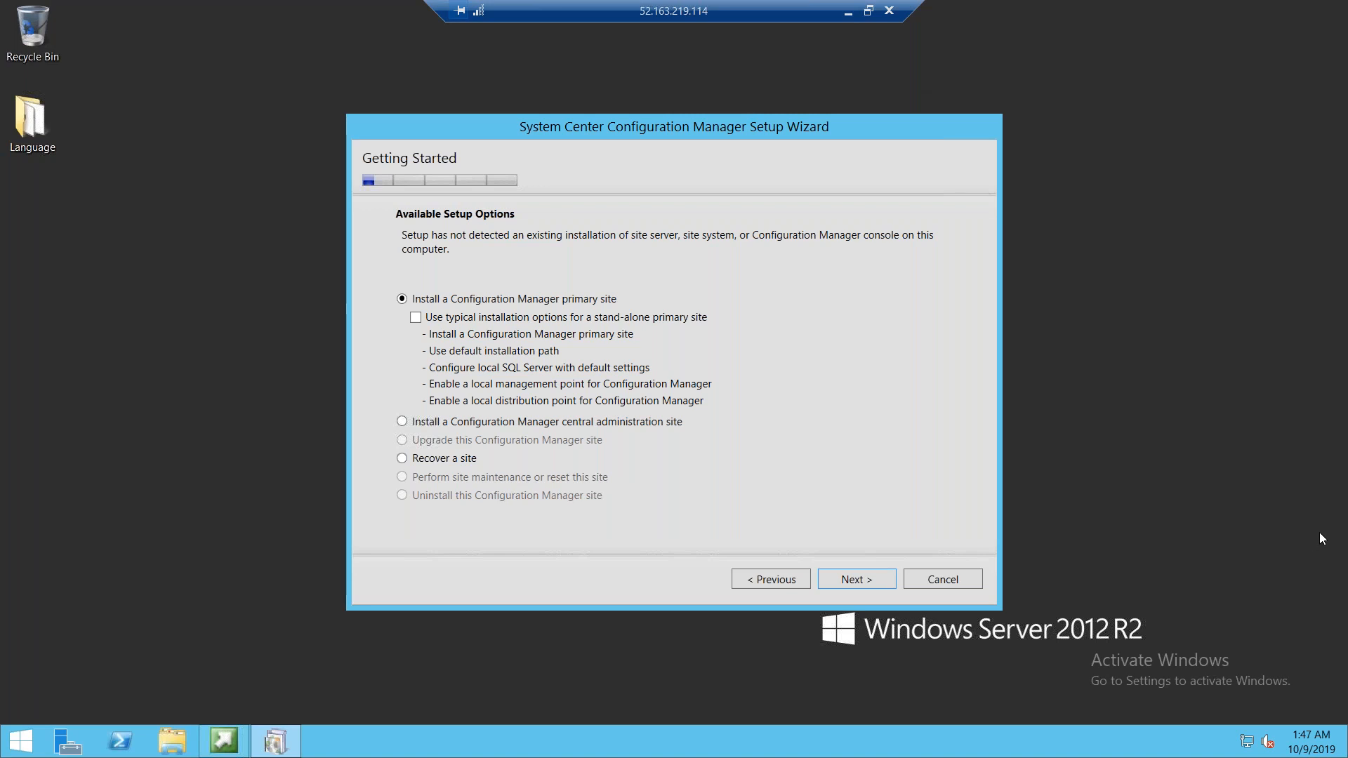
pyautogui.click(402, 459)
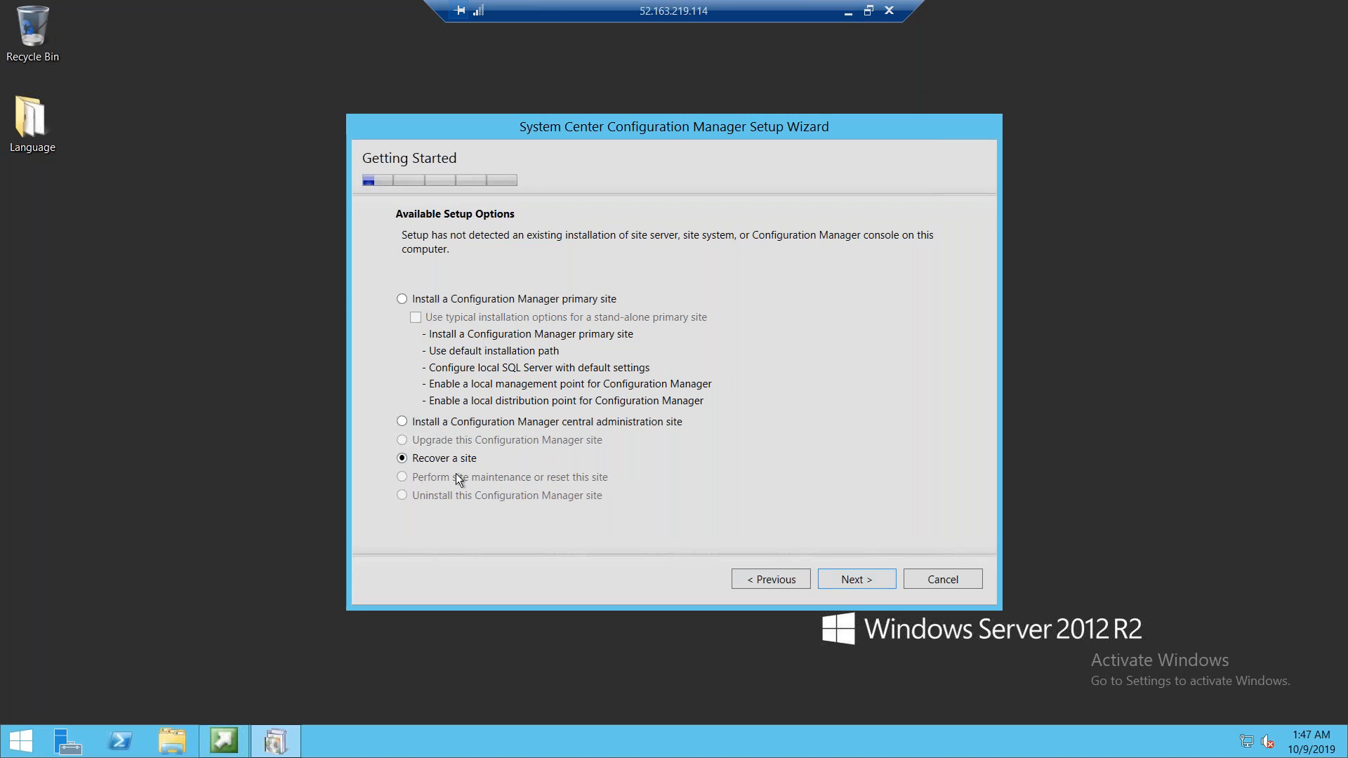
pyautogui.click(869, 577)
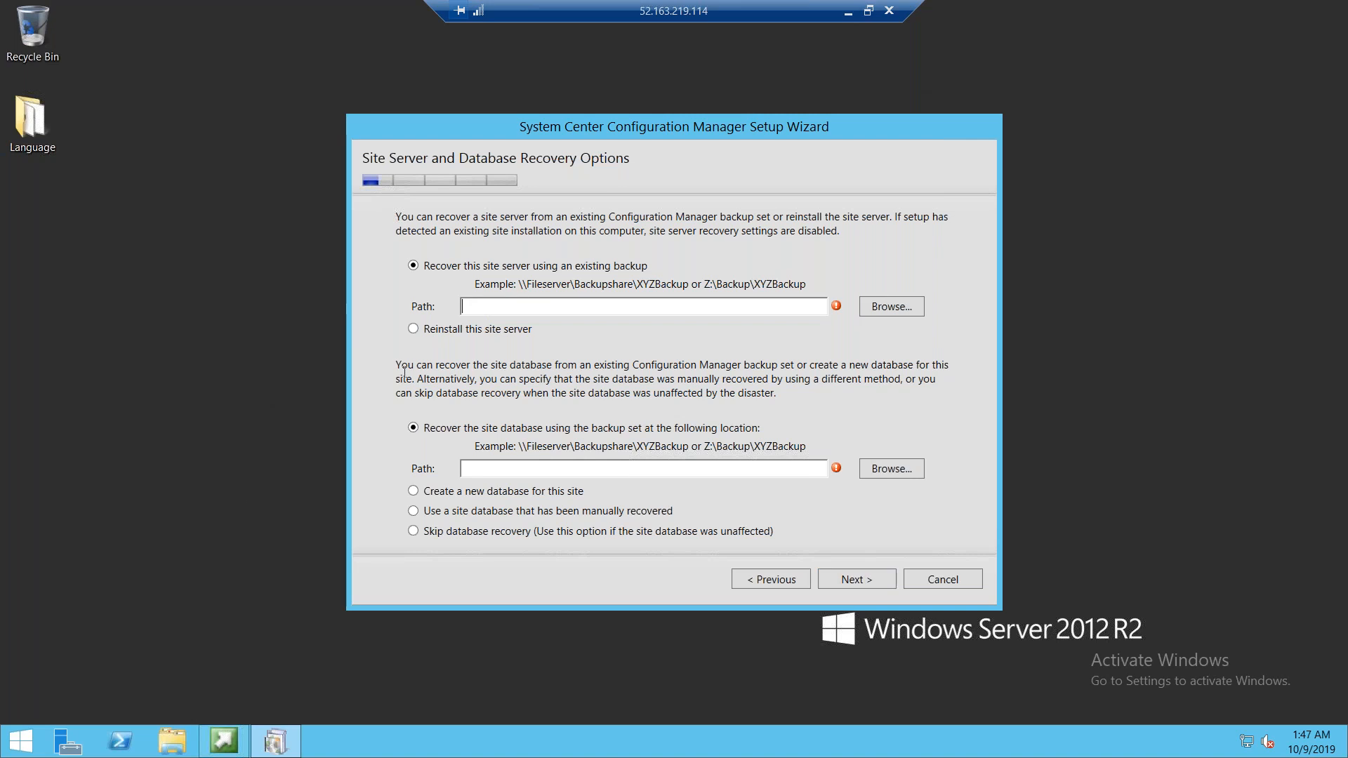
# Open \\domain\SCCM And DB Backup\SEABackup through Run and copy its folder path
pyautogui.rightClick(23, 739)
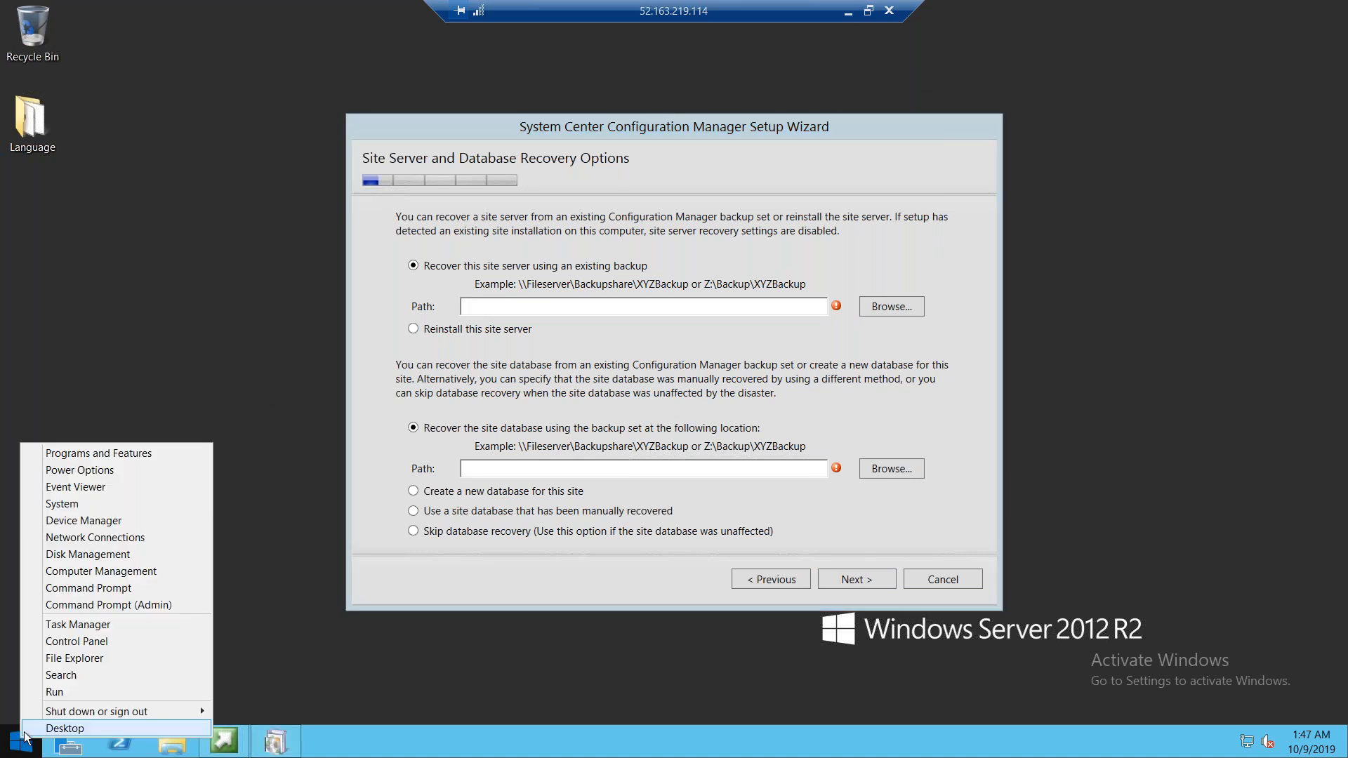
pyautogui.click(69, 691)
pyautogui.write('\\')
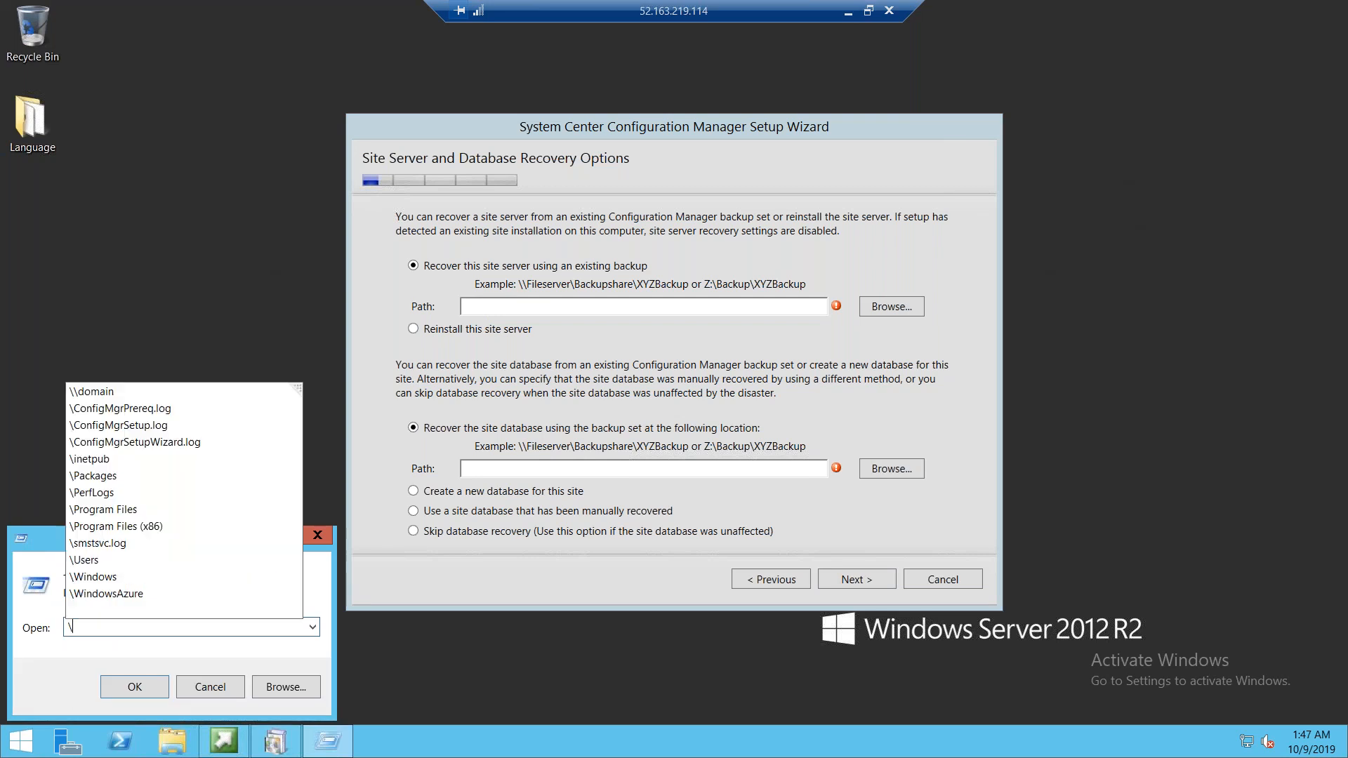
pyautogui.write('\\domai')
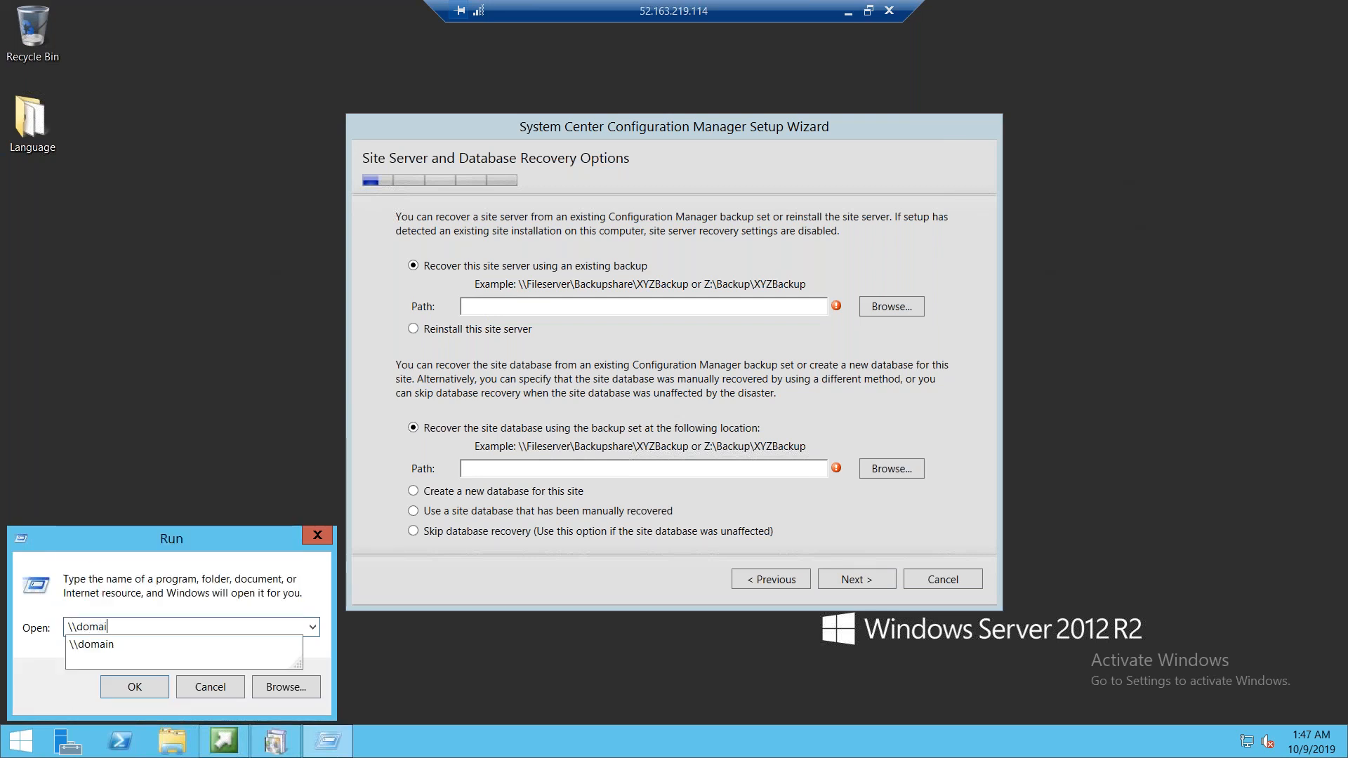
pyautogui.write('n\\')
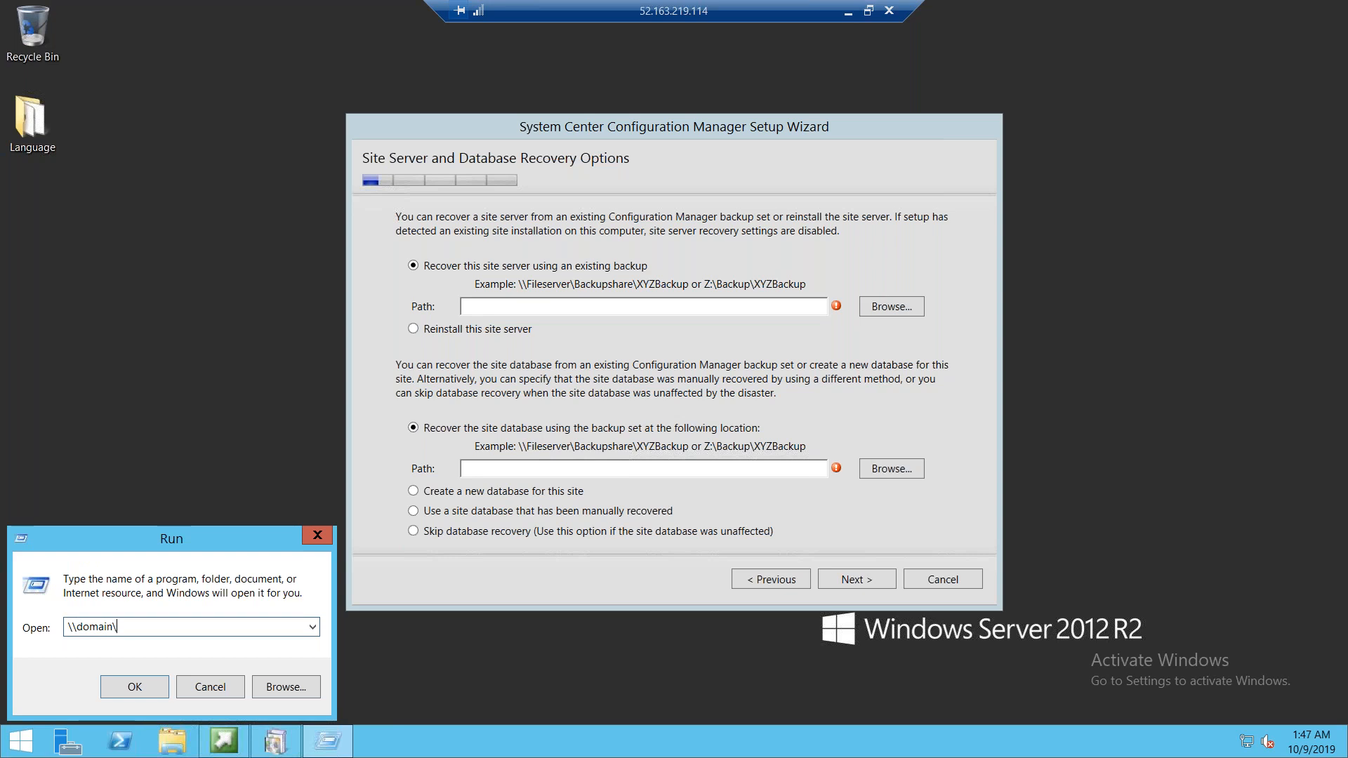
pyautogui.press('Return')
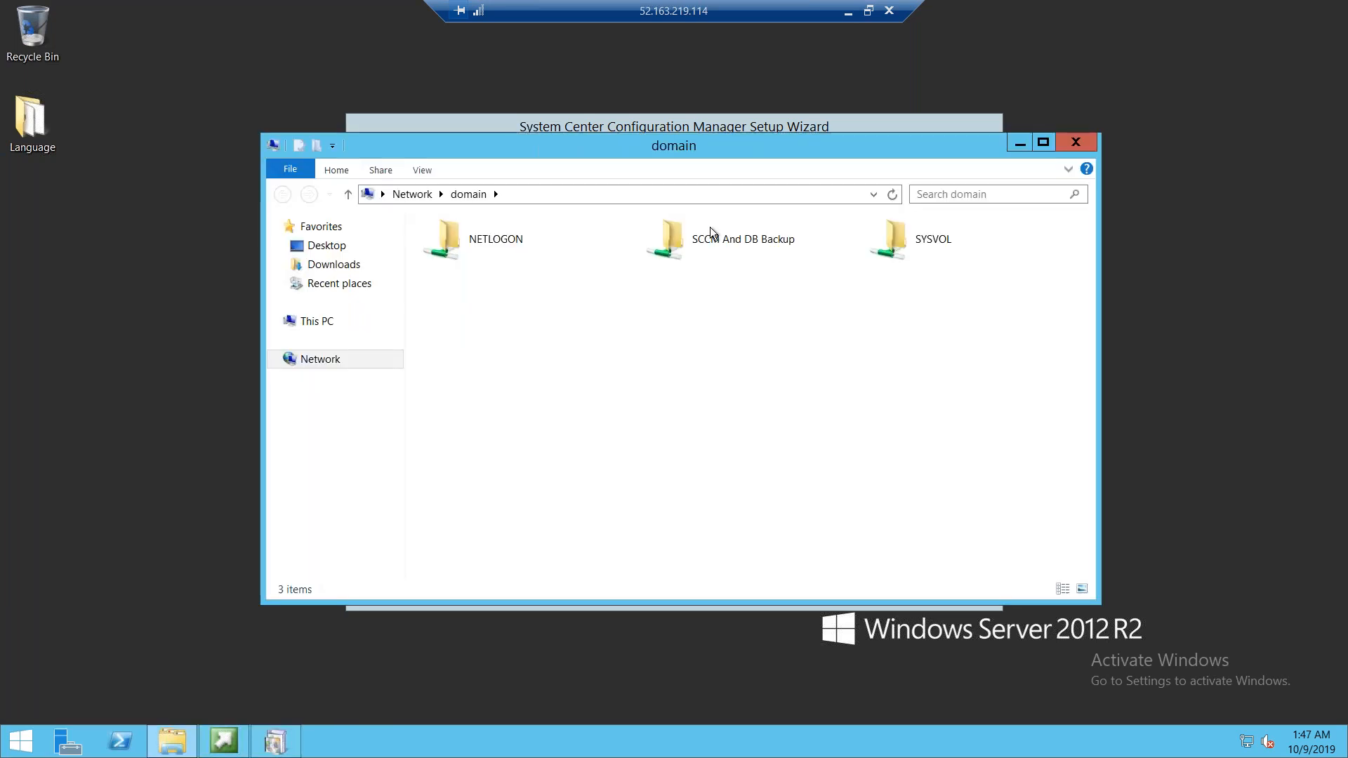
pyautogui.doubleClick(733, 237)
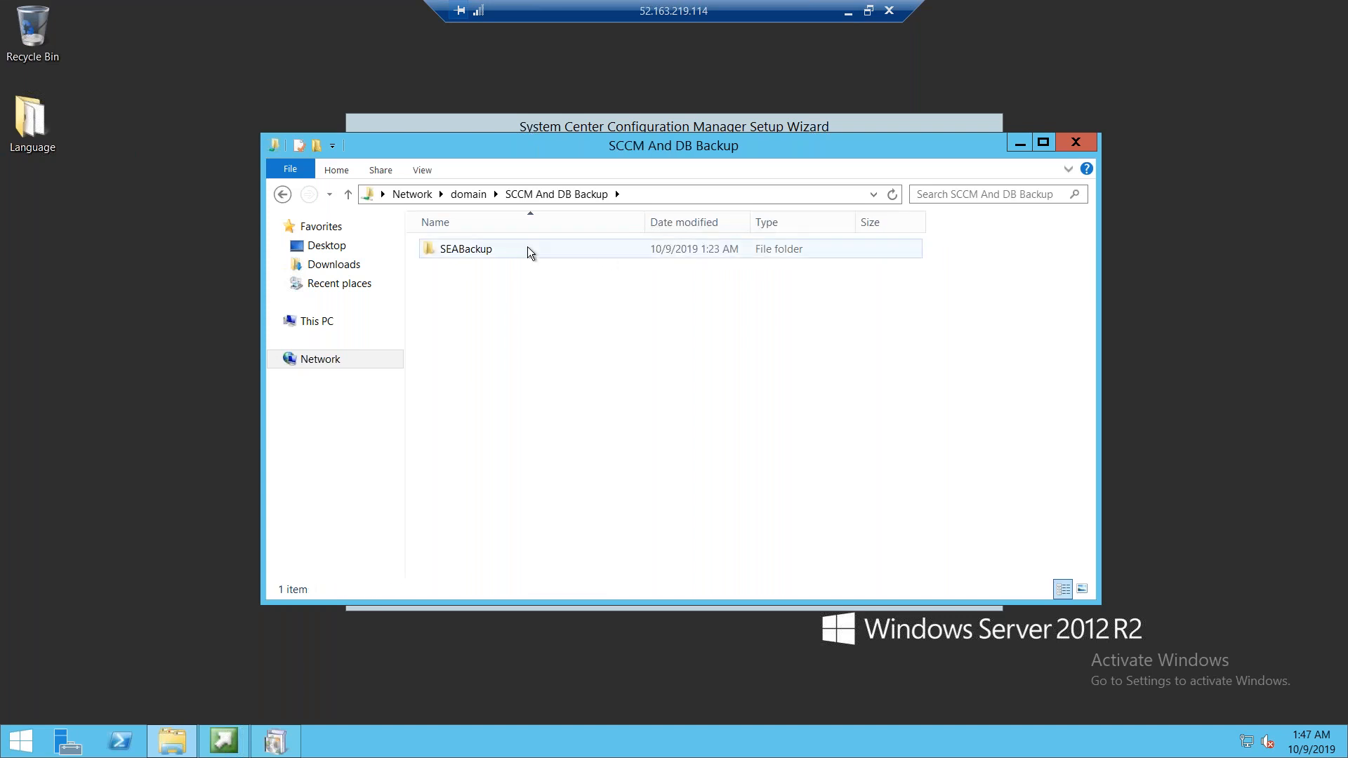
pyautogui.doubleClick(503, 250)
pyautogui.click(503, 250)
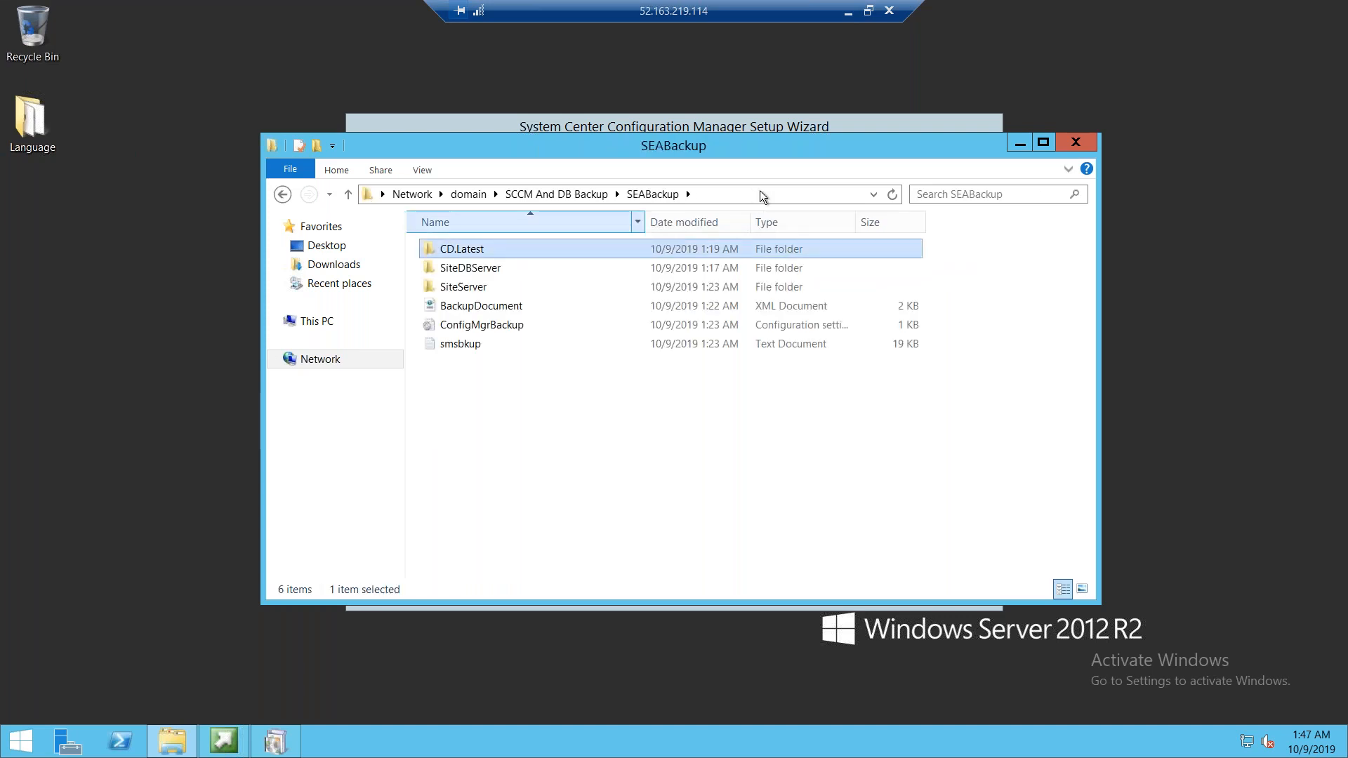
pyautogui.click(685, 189)
pyautogui.hotkey('ctrl', 'c')
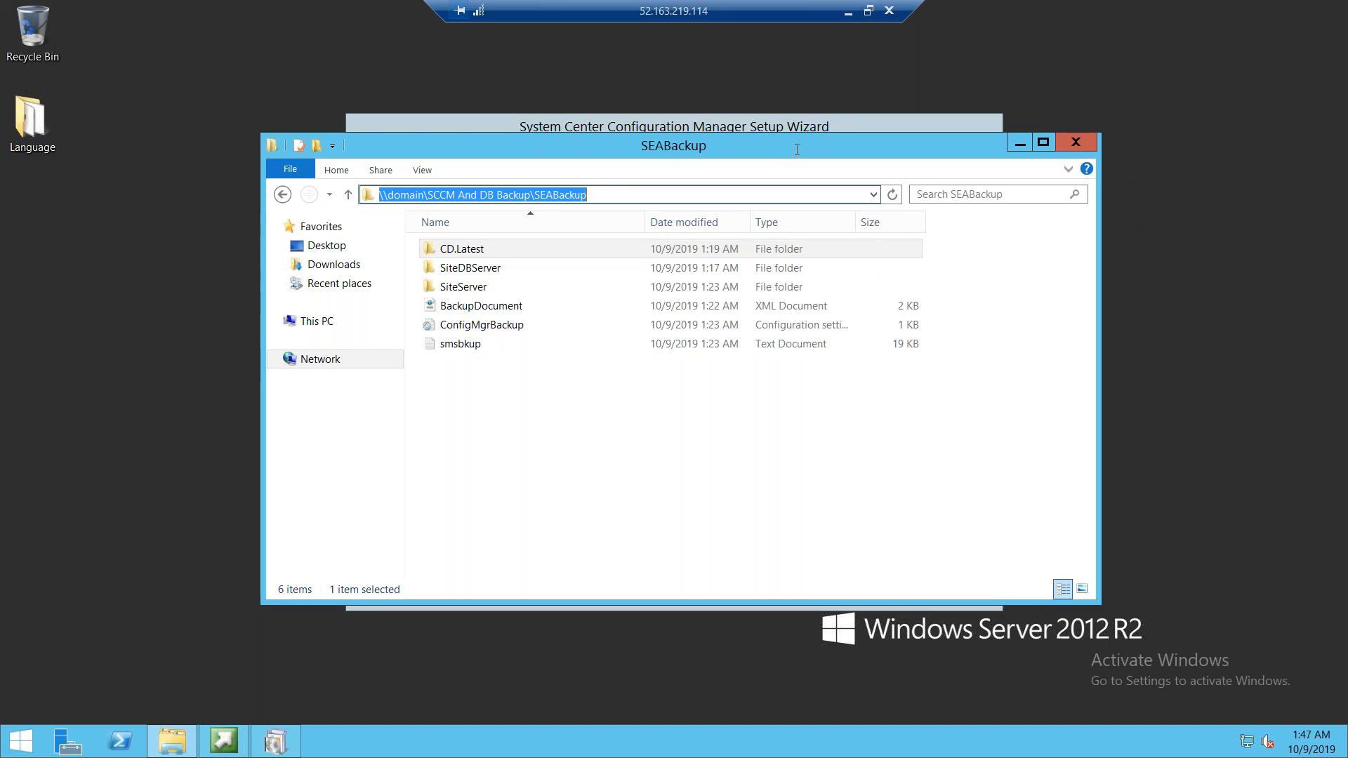
# Paste the SEABackup path as the site server recovery backup path and choose Skip database recovery
pyautogui.click(837, 124)
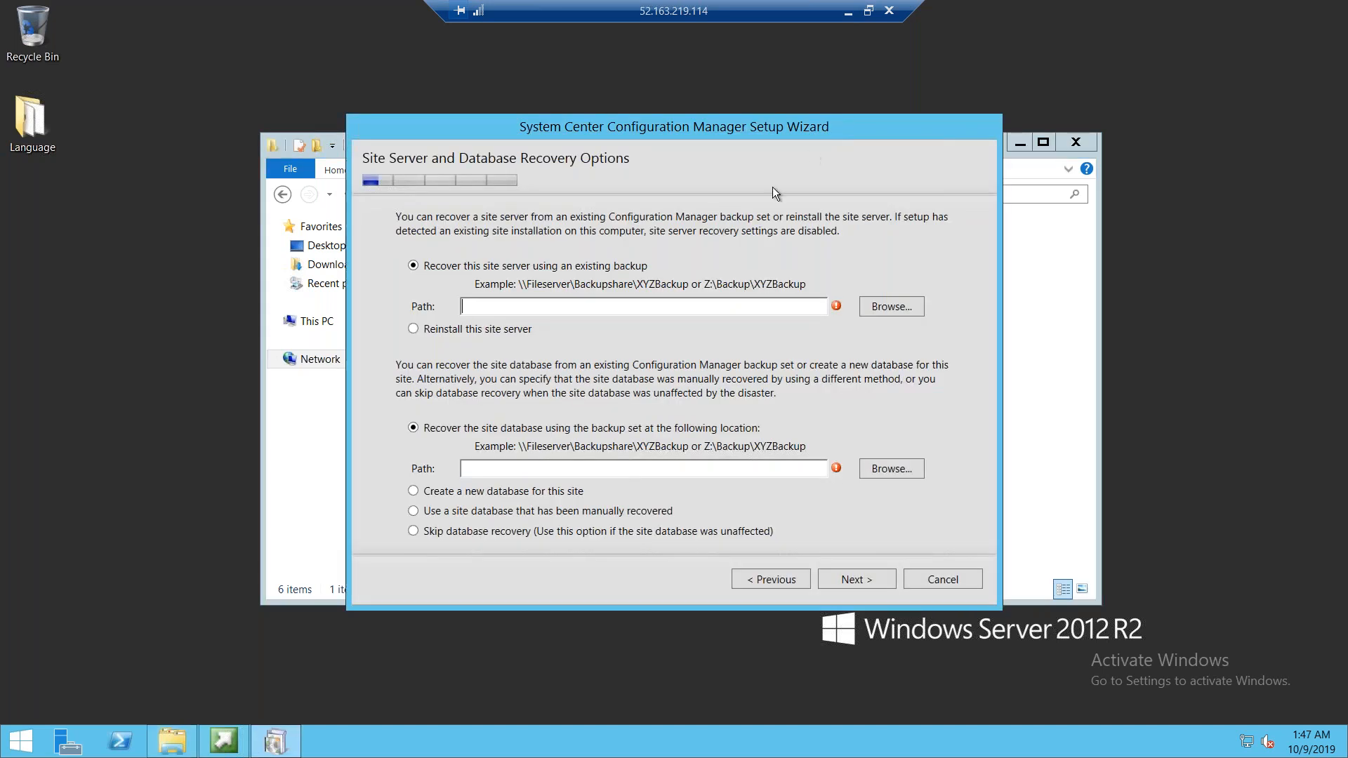
pyautogui.hotkey('ctrl', 'v')
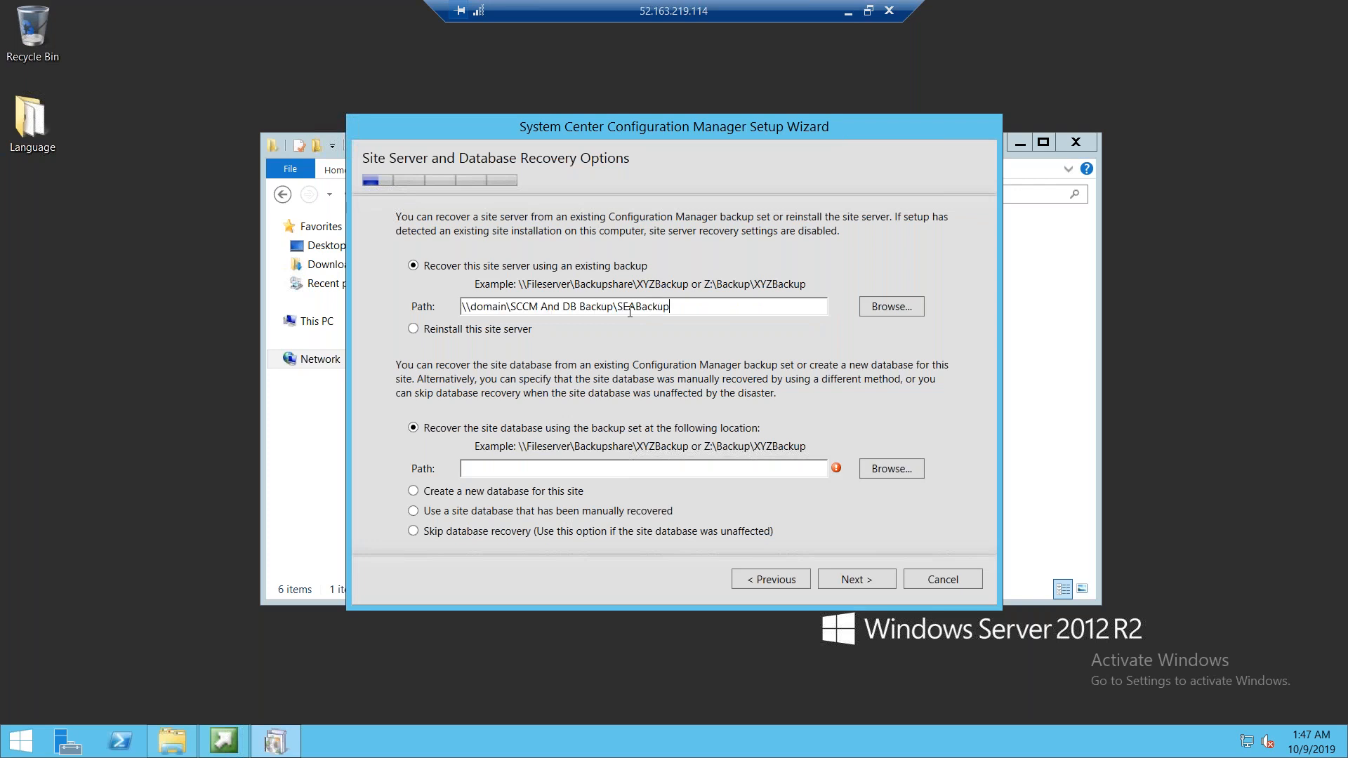
pyautogui.click(413, 531)
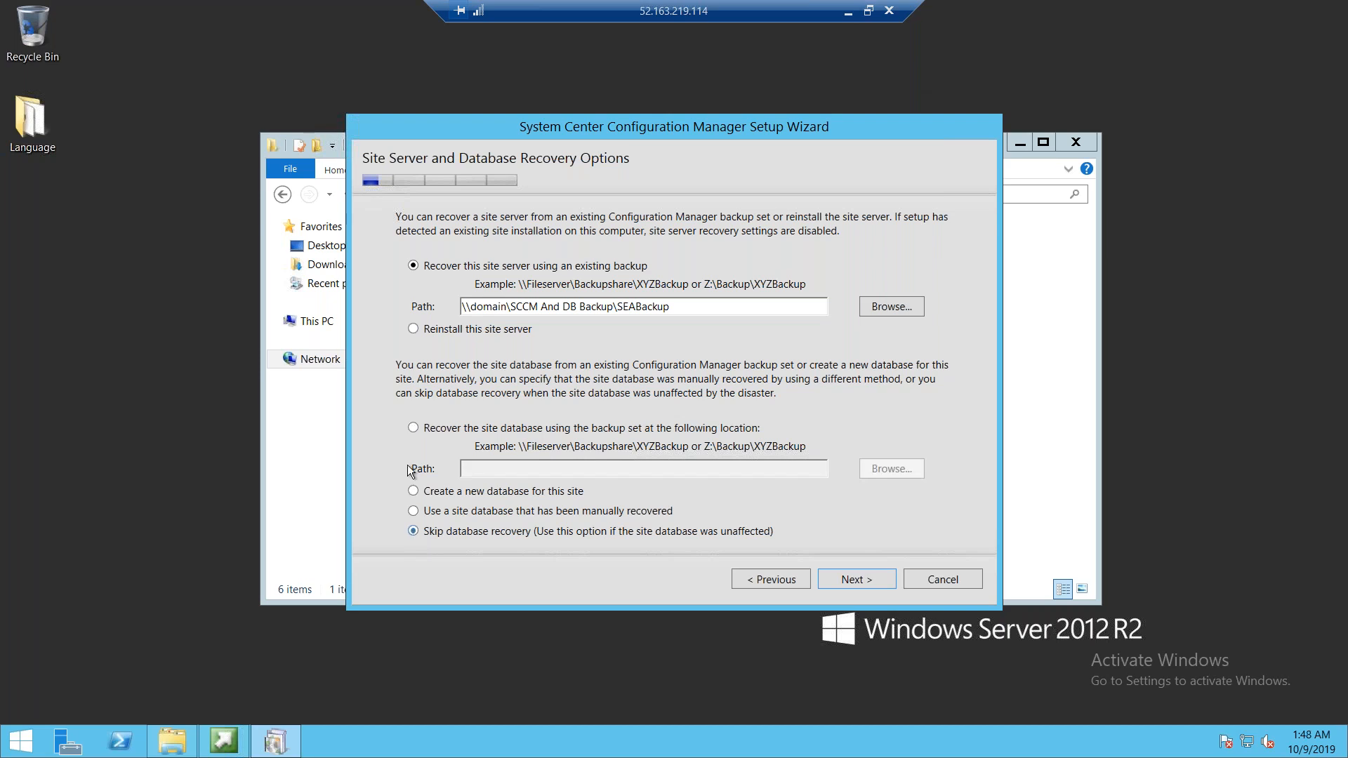
# Choose to recover the site database from the backup set, paste the SEABackup path for it, and continue
pyautogui.click(412, 428)
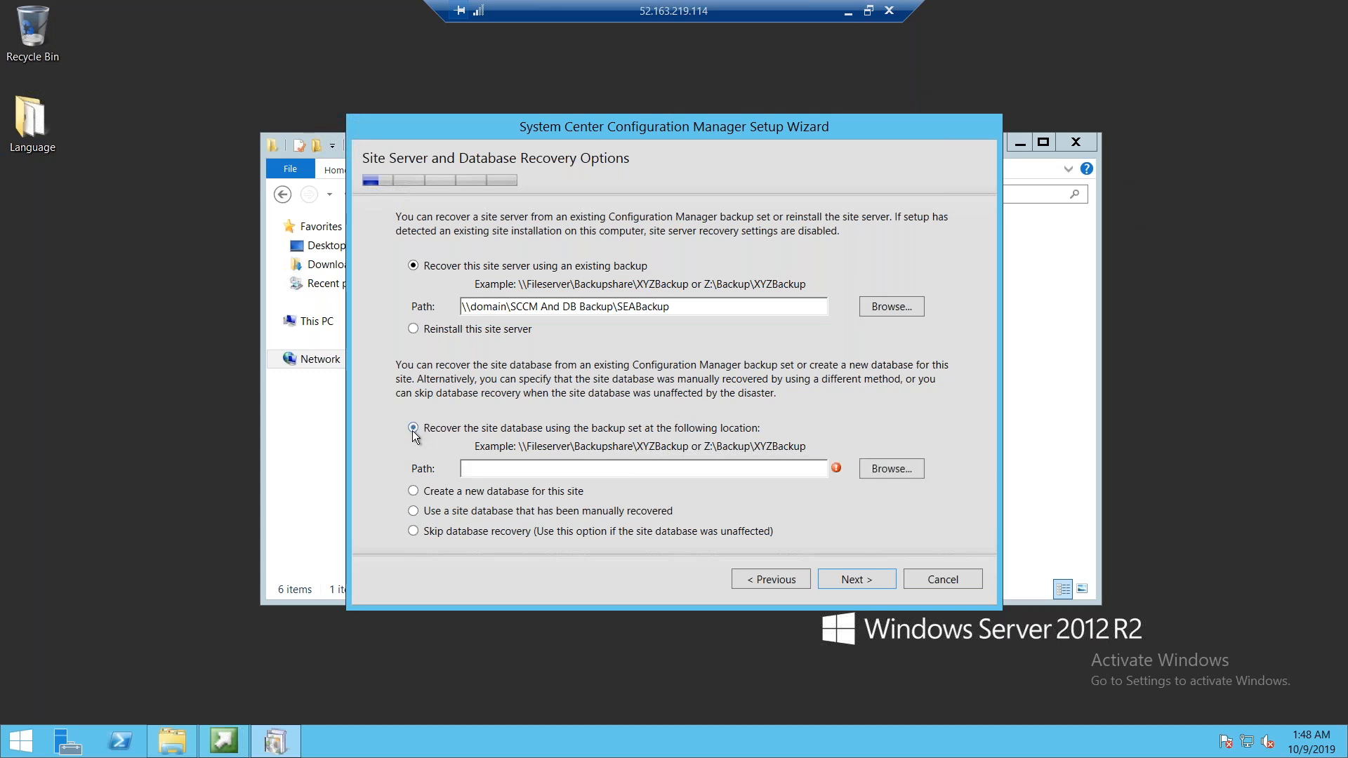
pyautogui.click(547, 469)
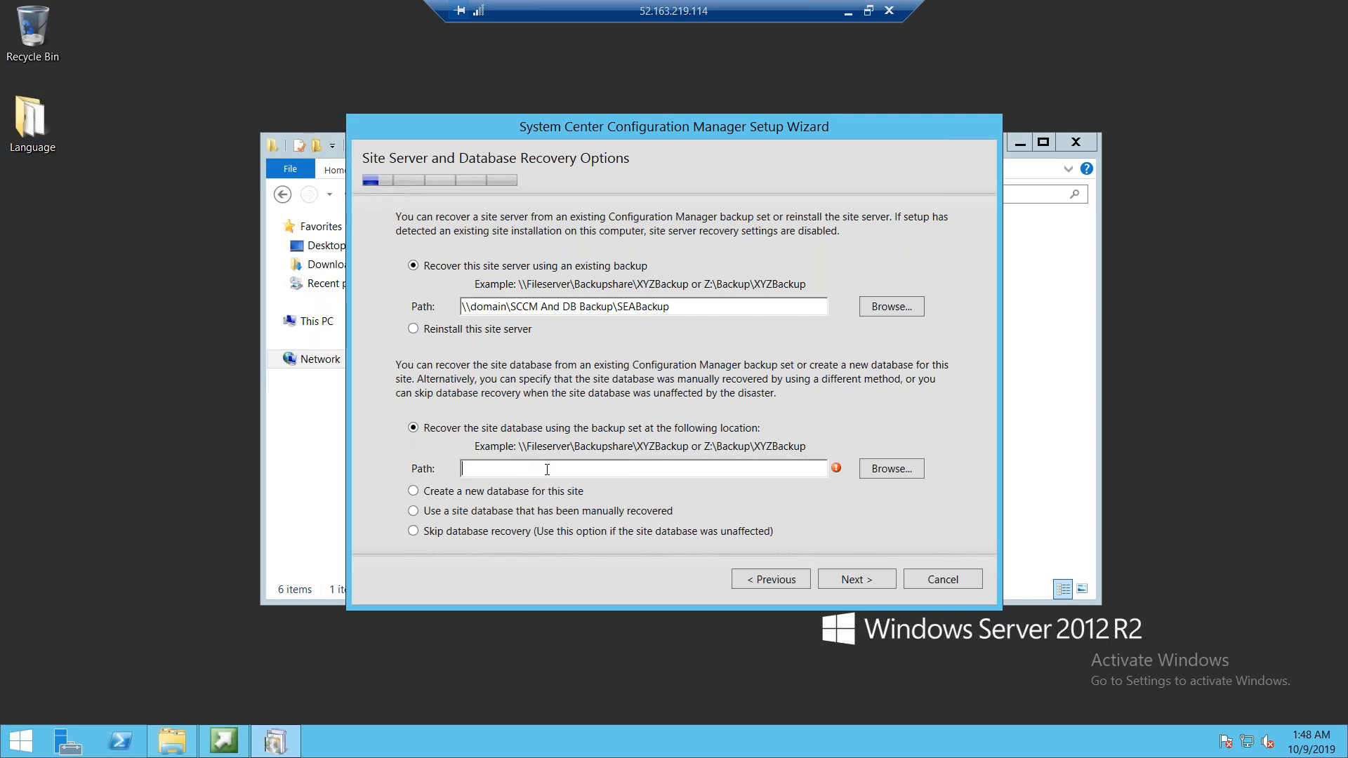
pyautogui.hotkey('ctrl', 'v')
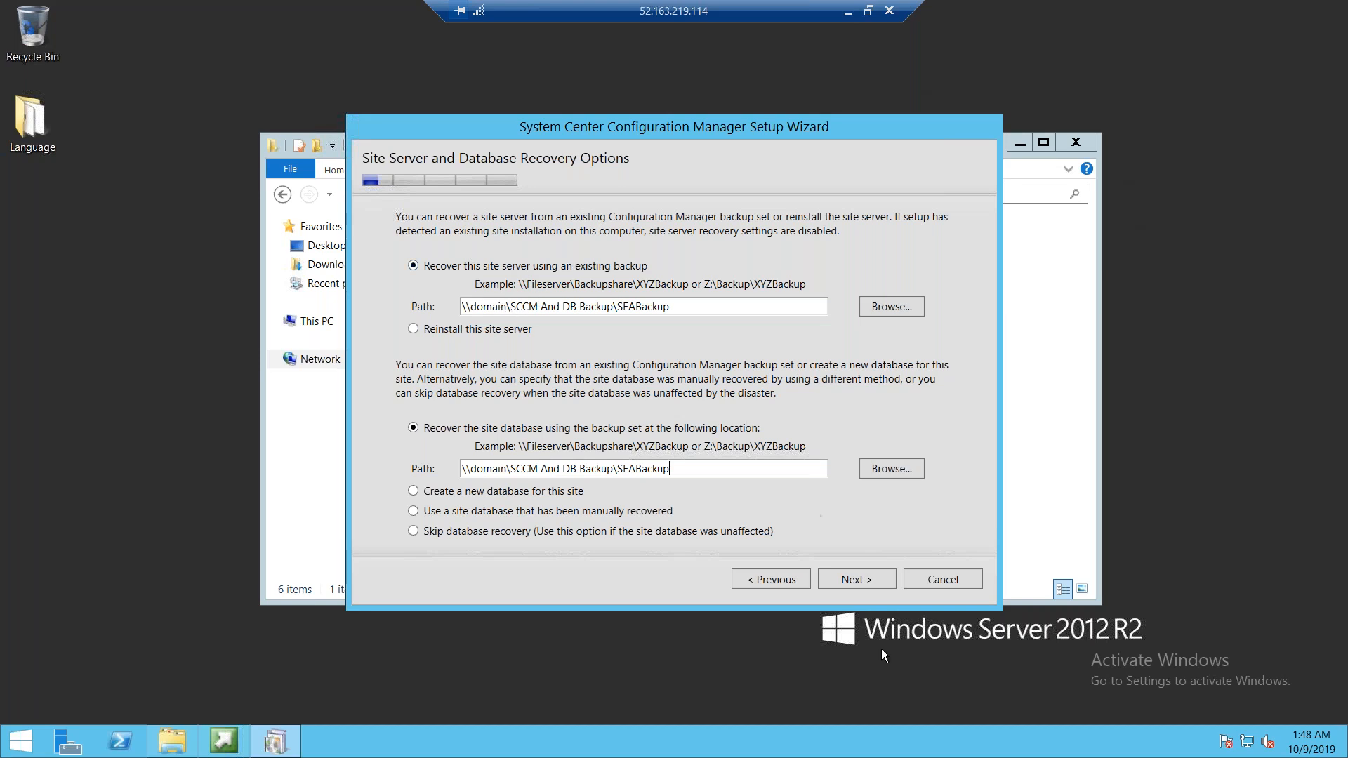
pyautogui.click(844, 578)
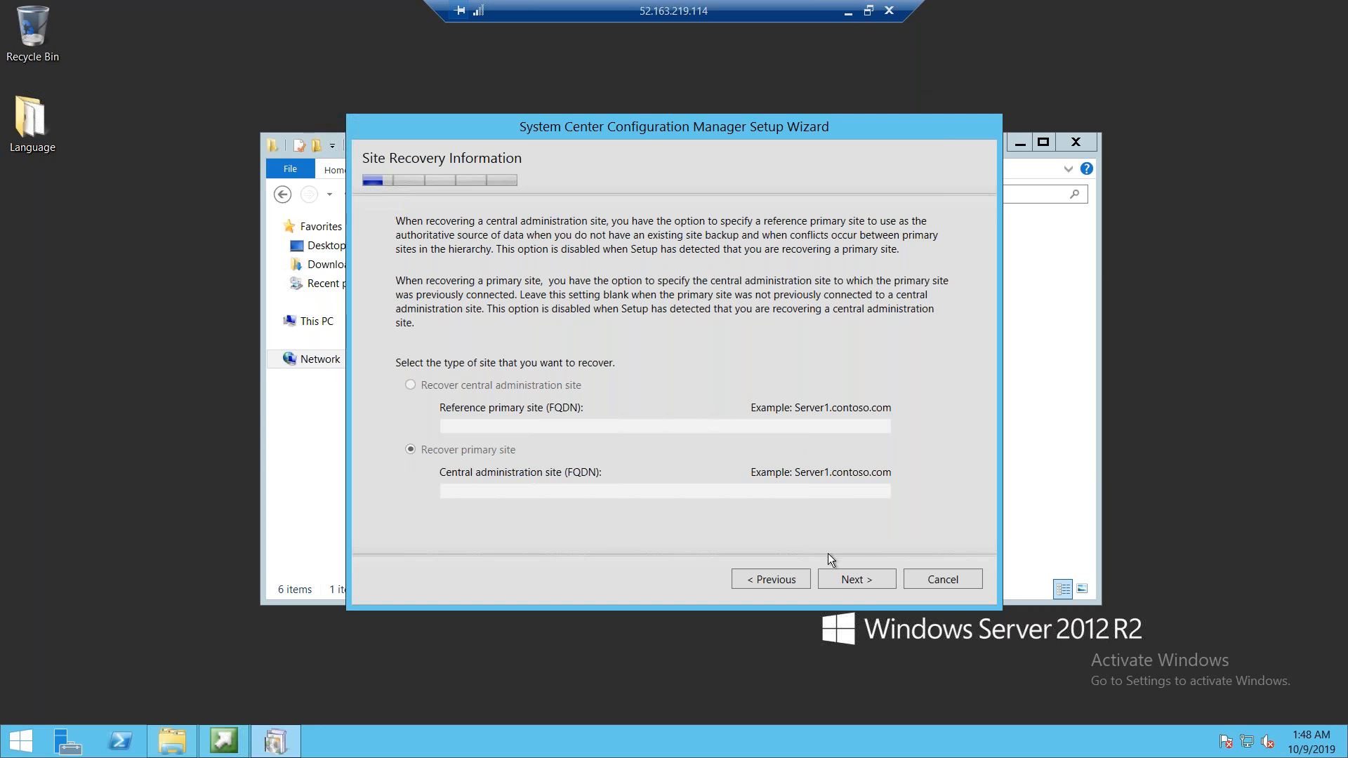
# Keep the primary site recovery settings and choose to install the evaluation edition of the product
pyautogui.click(864, 587)
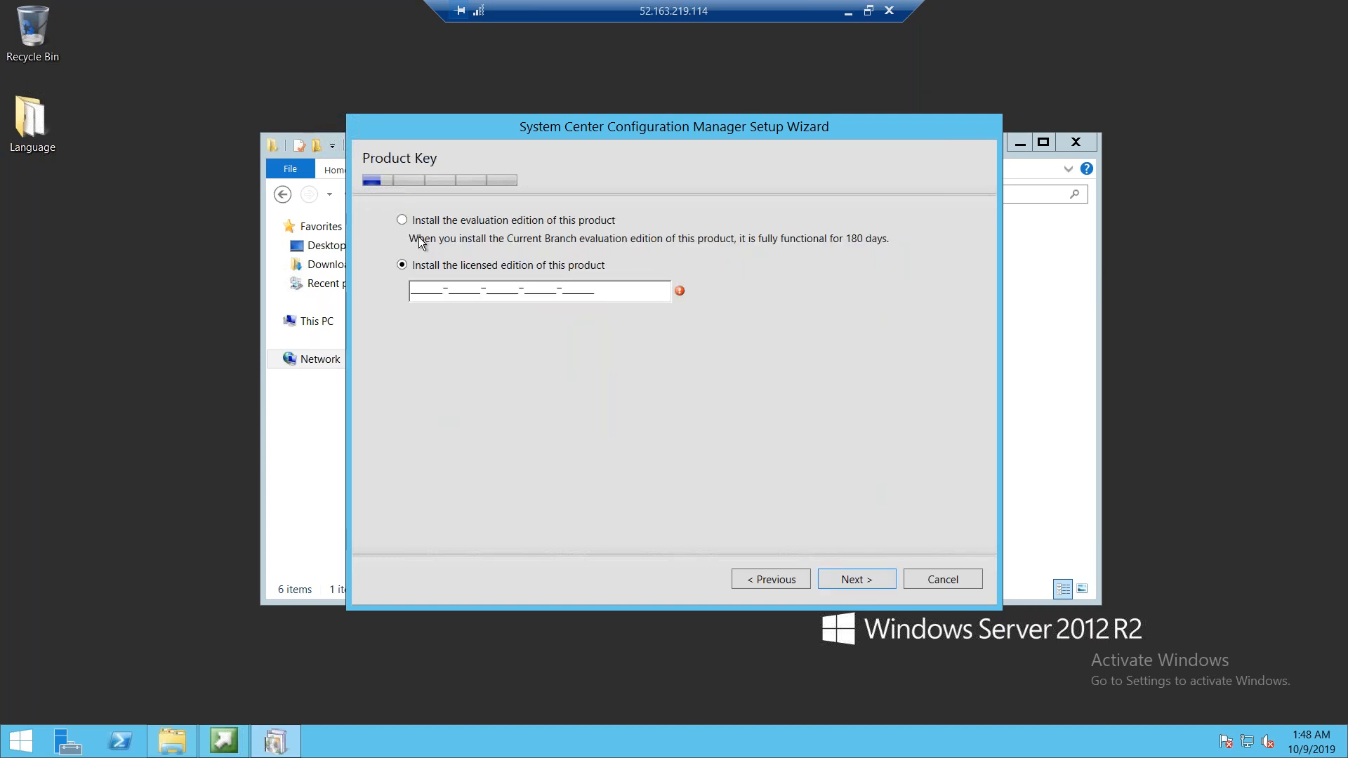
pyautogui.click(401, 219)
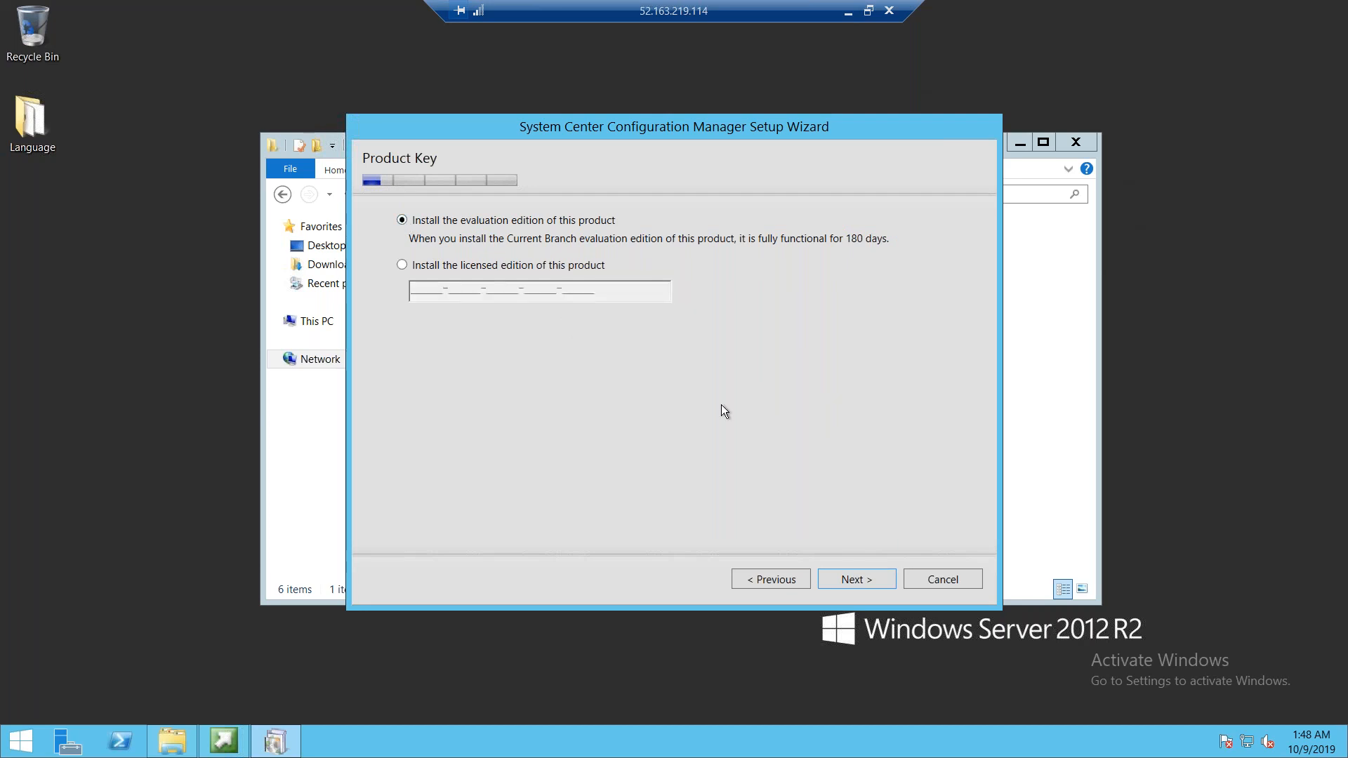
pyautogui.click(863, 579)
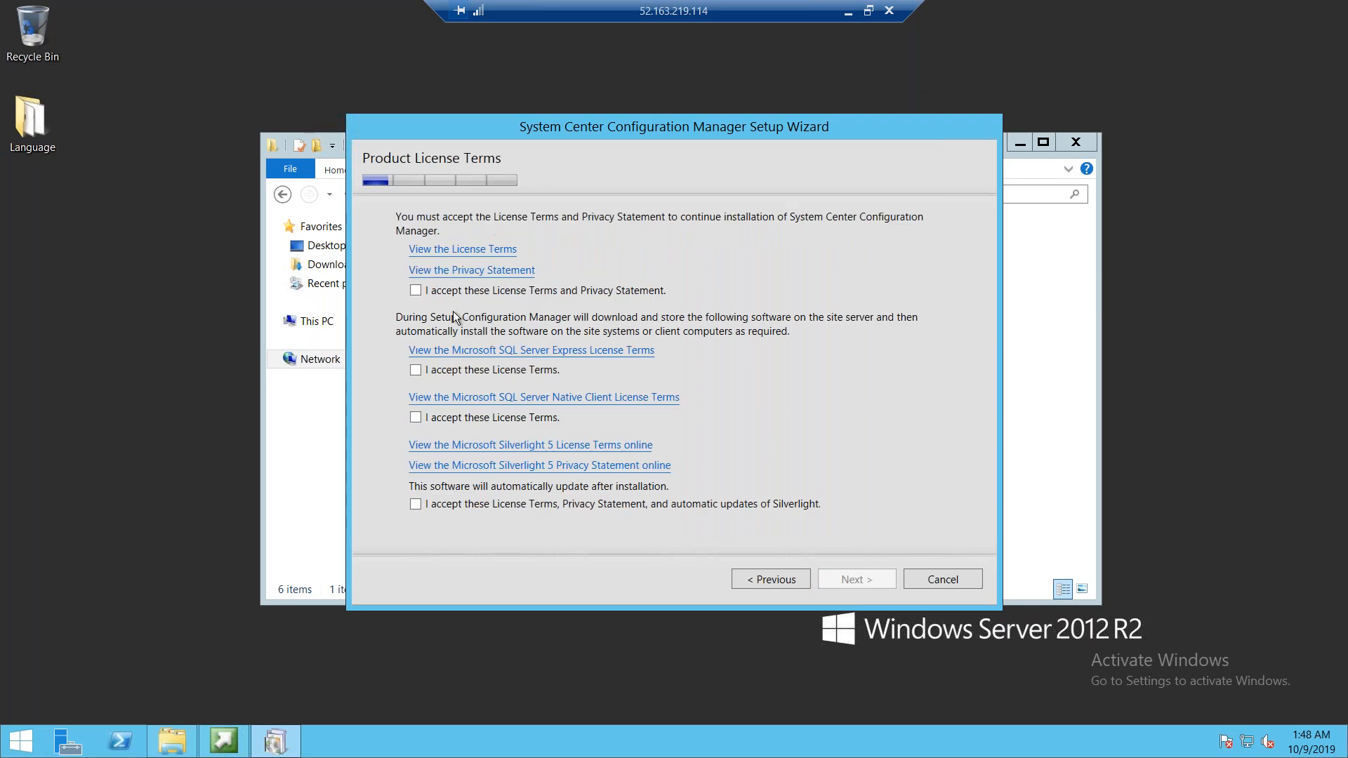
# Accept the SQL Server Express, Native Client and Silverlight license terms and continue
pyautogui.click(414, 369)
pyautogui.click(415, 418)
pyautogui.click(415, 504)
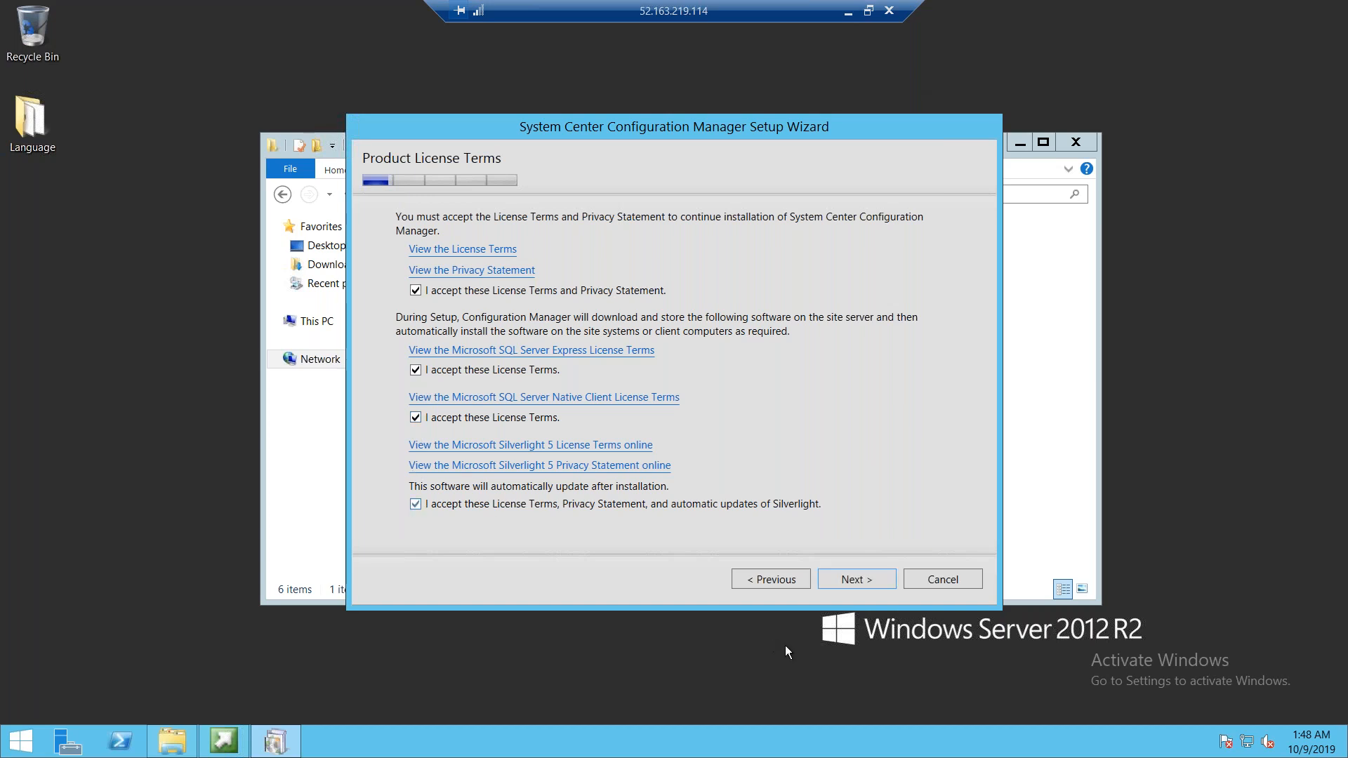
pyautogui.click(864, 582)
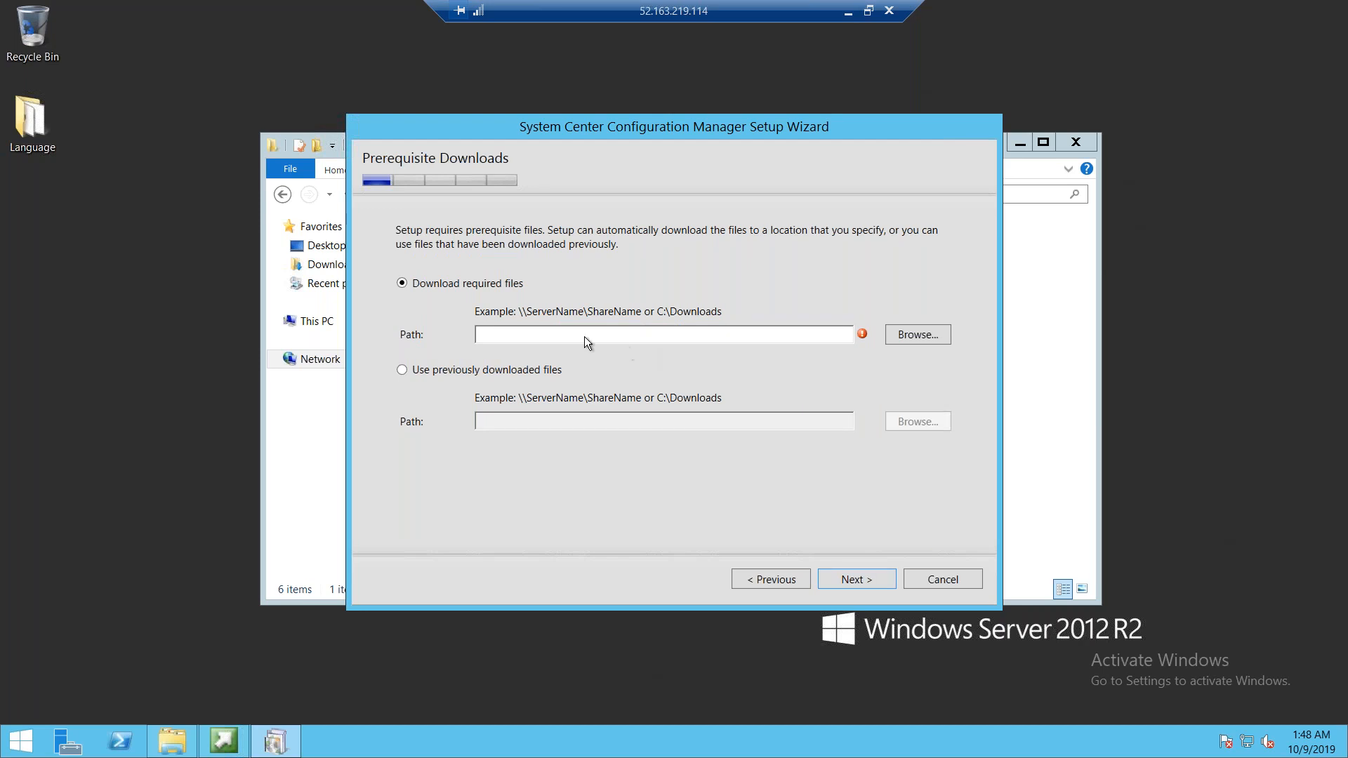
# Use previously downloaded prerequisite files from the desktop Language folder and continue to verify them
pyautogui.doubleClick(33, 119)
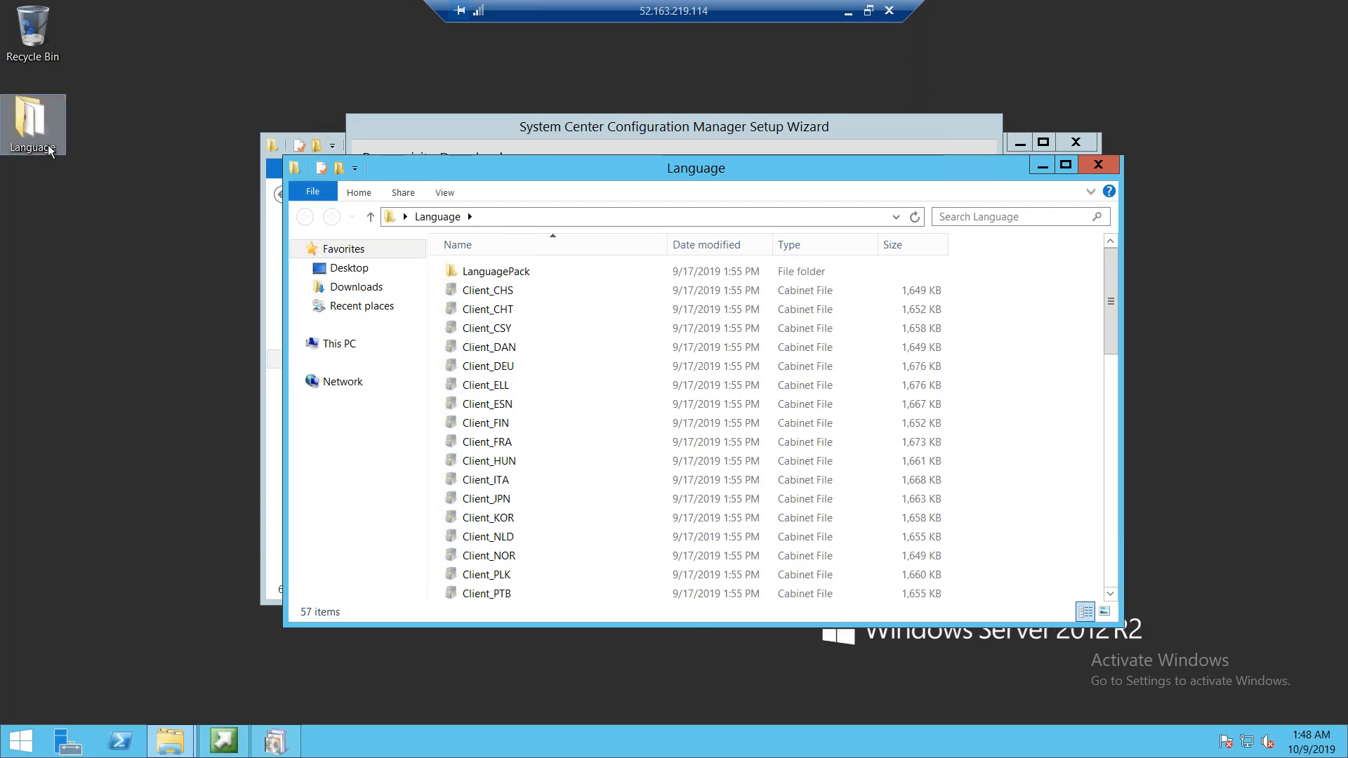
pyautogui.click(1096, 160)
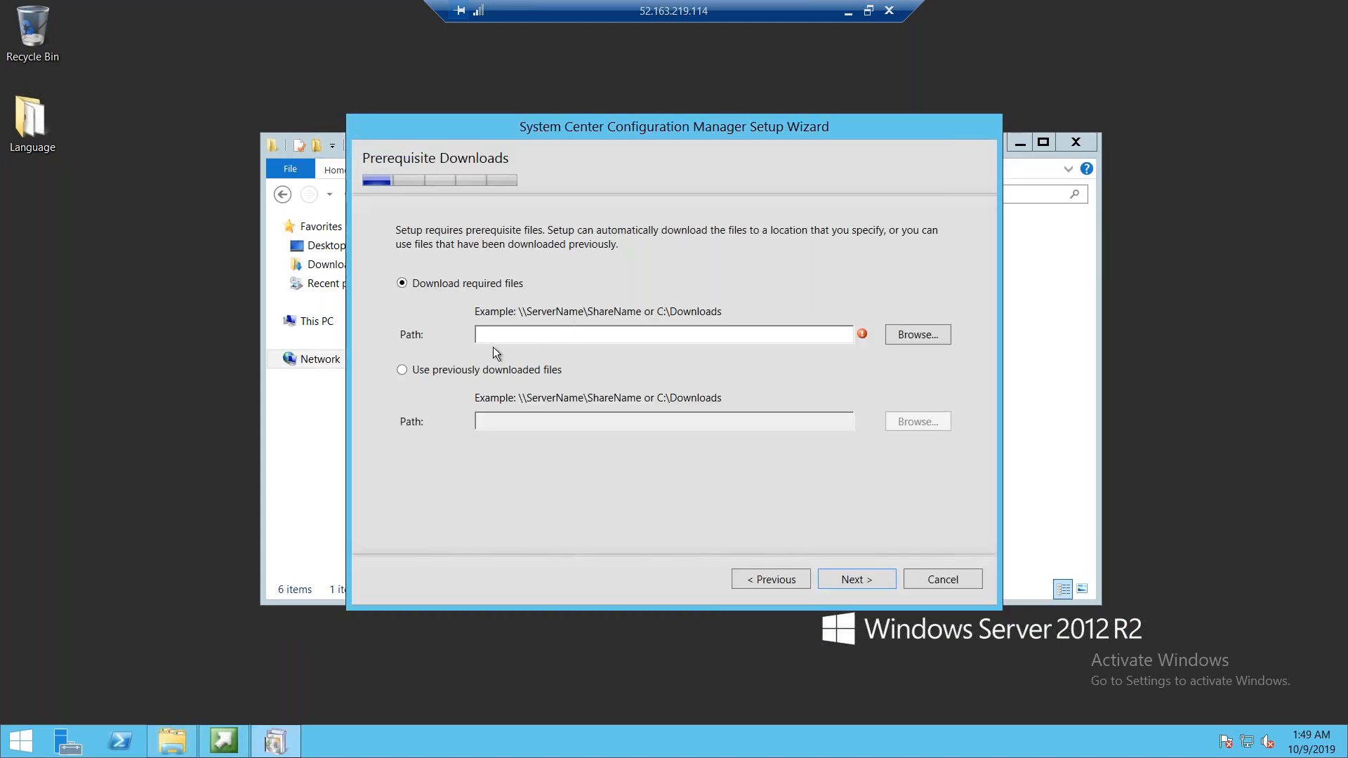
pyautogui.click(404, 372)
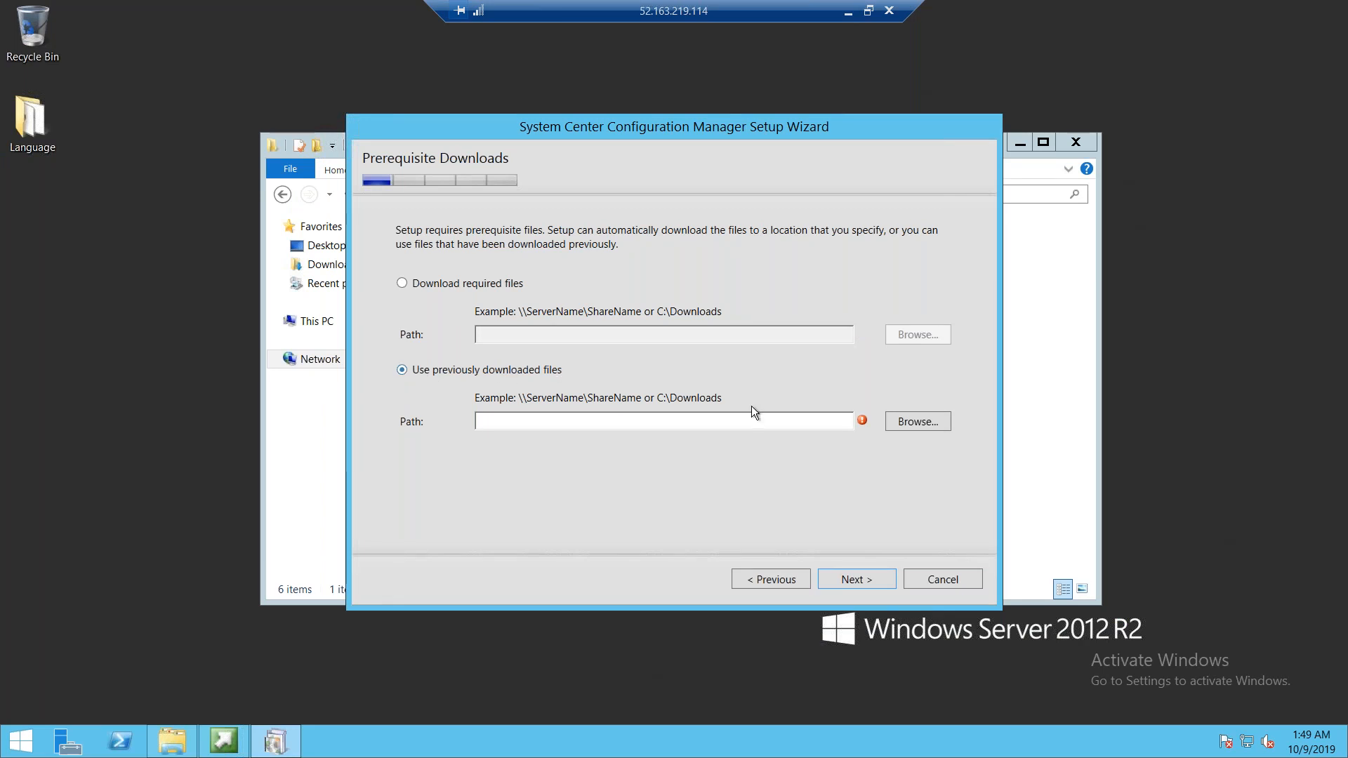
pyautogui.click(909, 416)
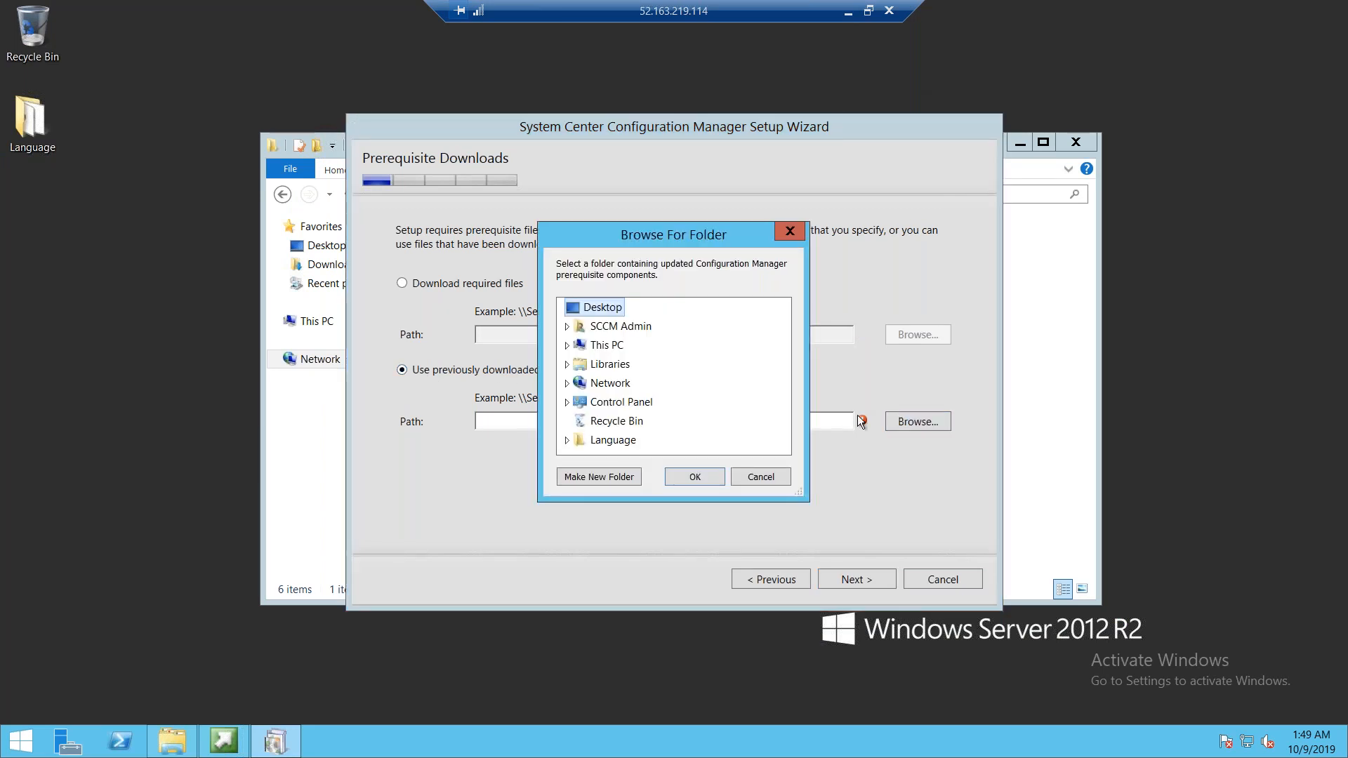
pyautogui.click(616, 441)
pyautogui.click(694, 478)
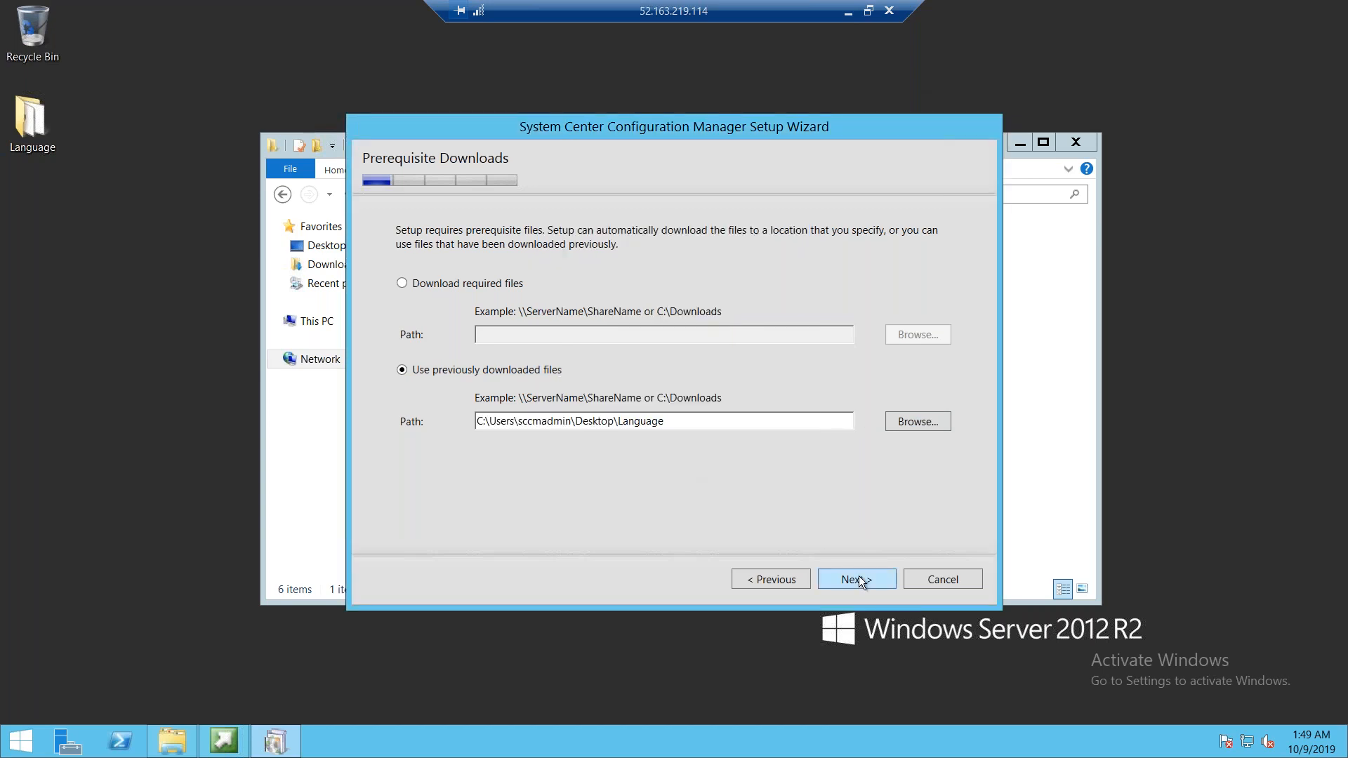
pyautogui.click(858, 577)
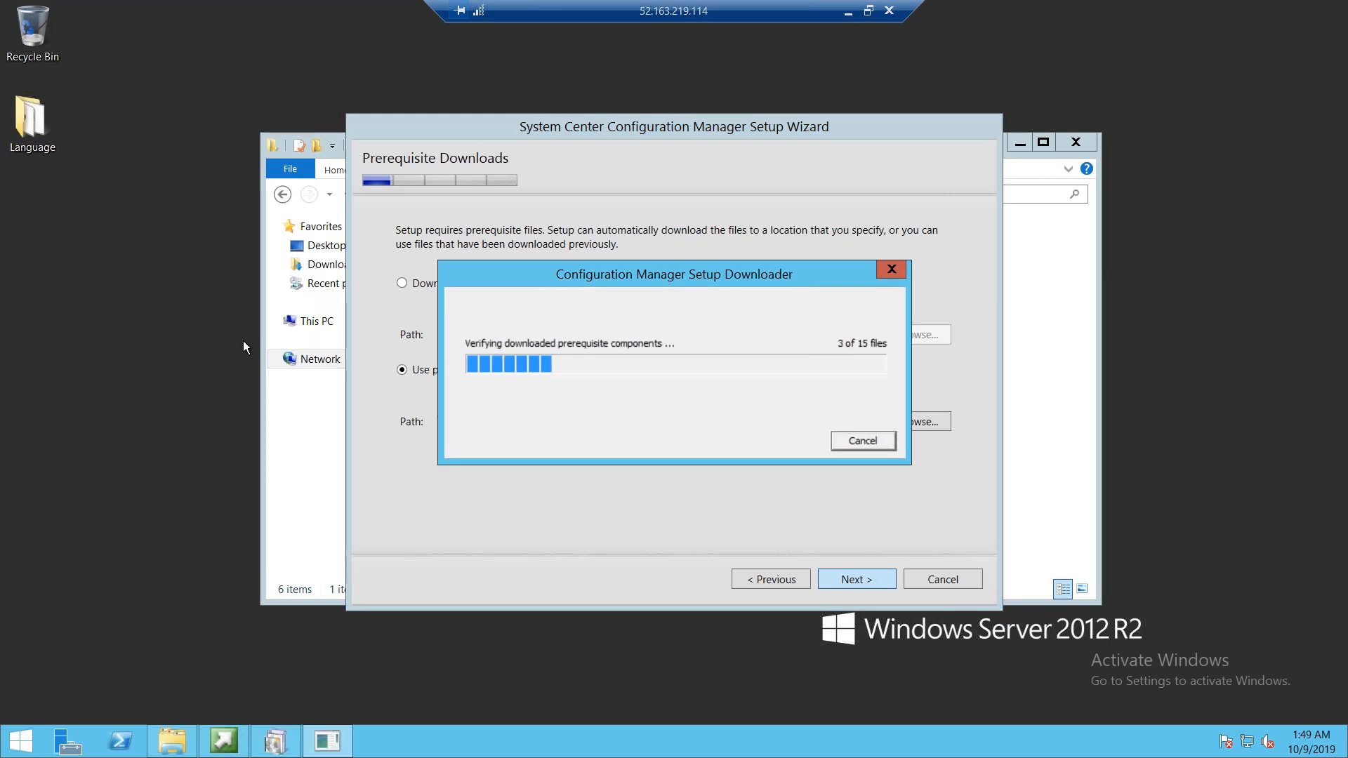
pyautogui.click(31, 143)
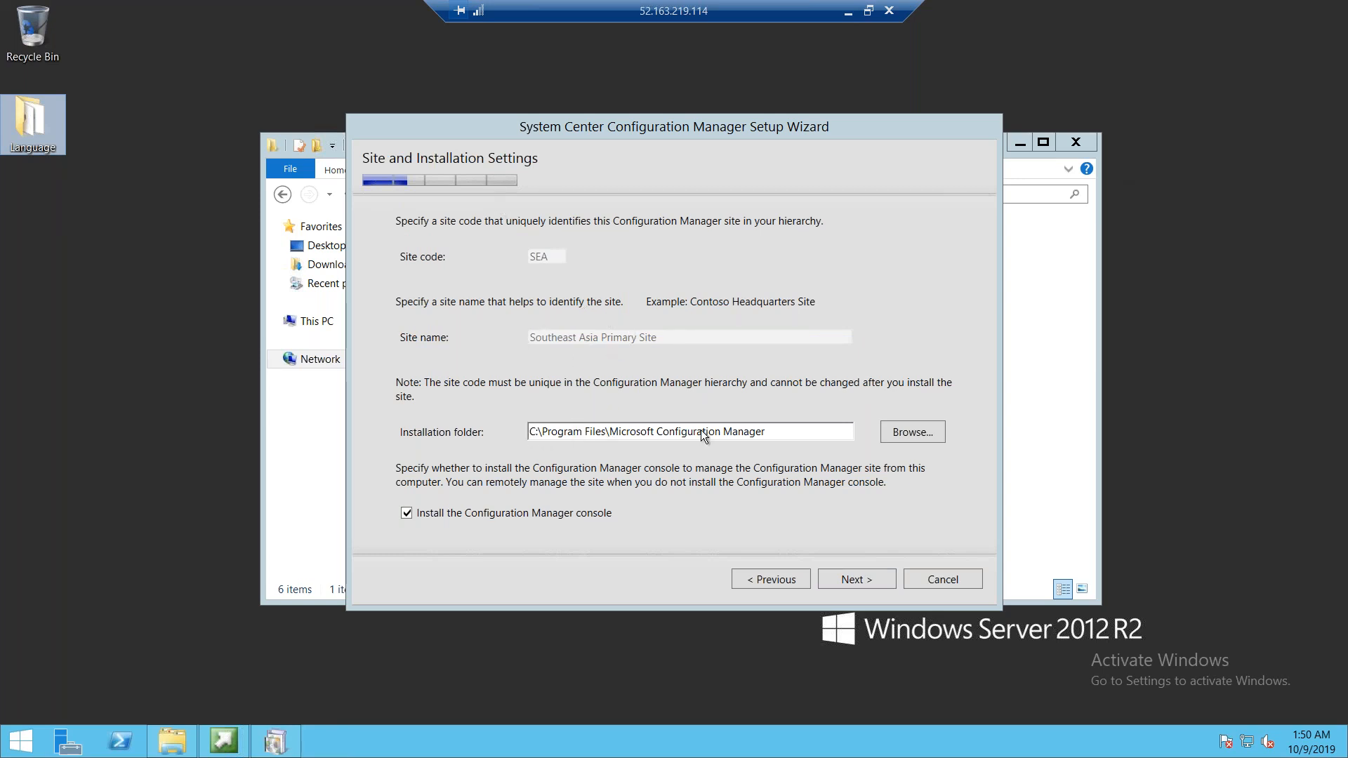
# Keep the site, installation folder, database server and usage data settings unchanged and continue
pyautogui.click(536, 433)
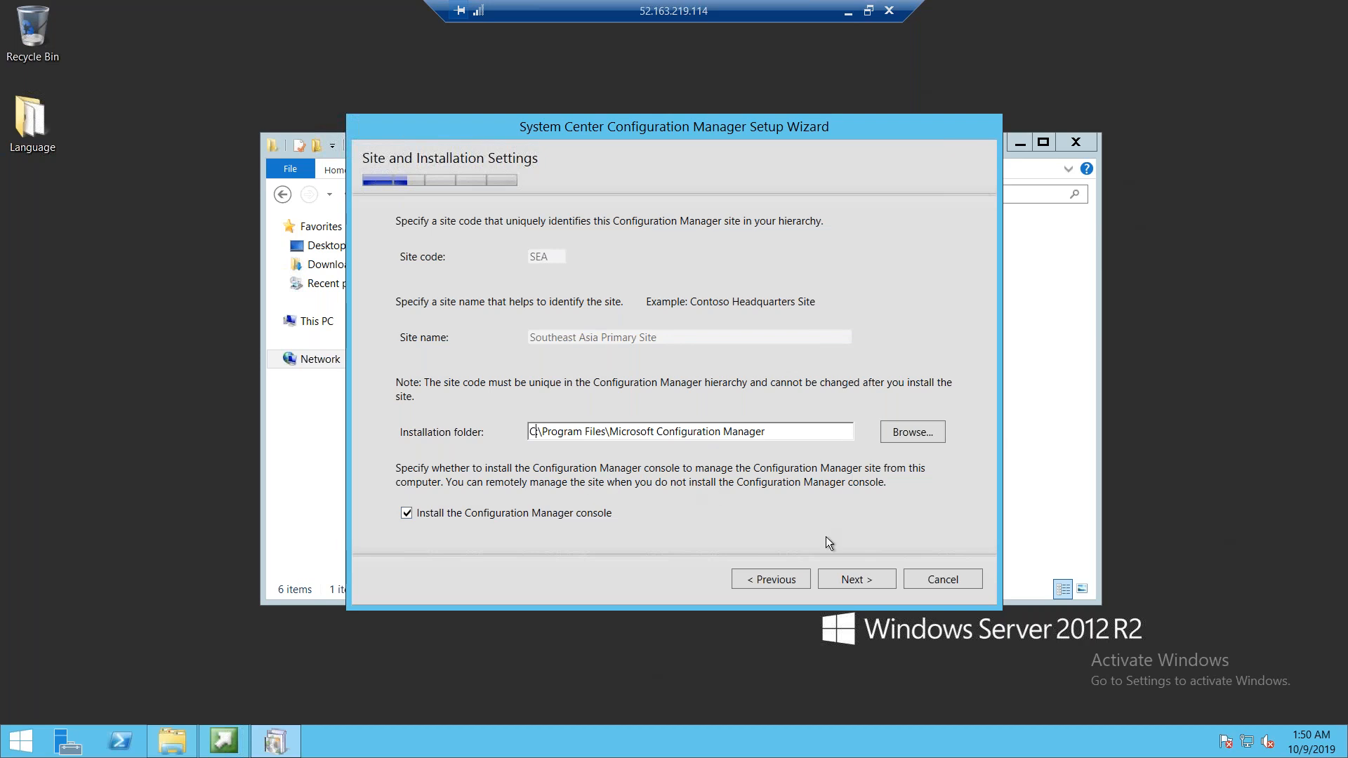
pyautogui.click(854, 580)
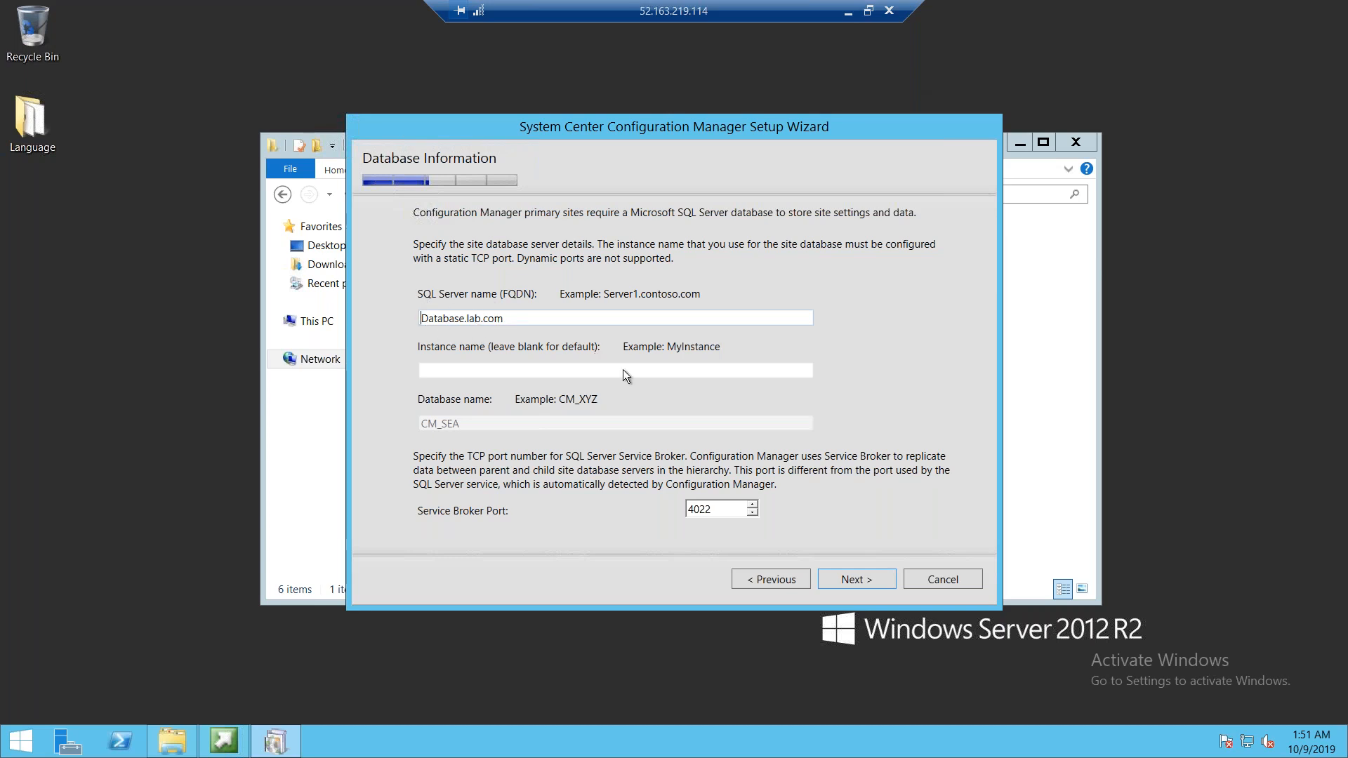
pyautogui.click(858, 580)
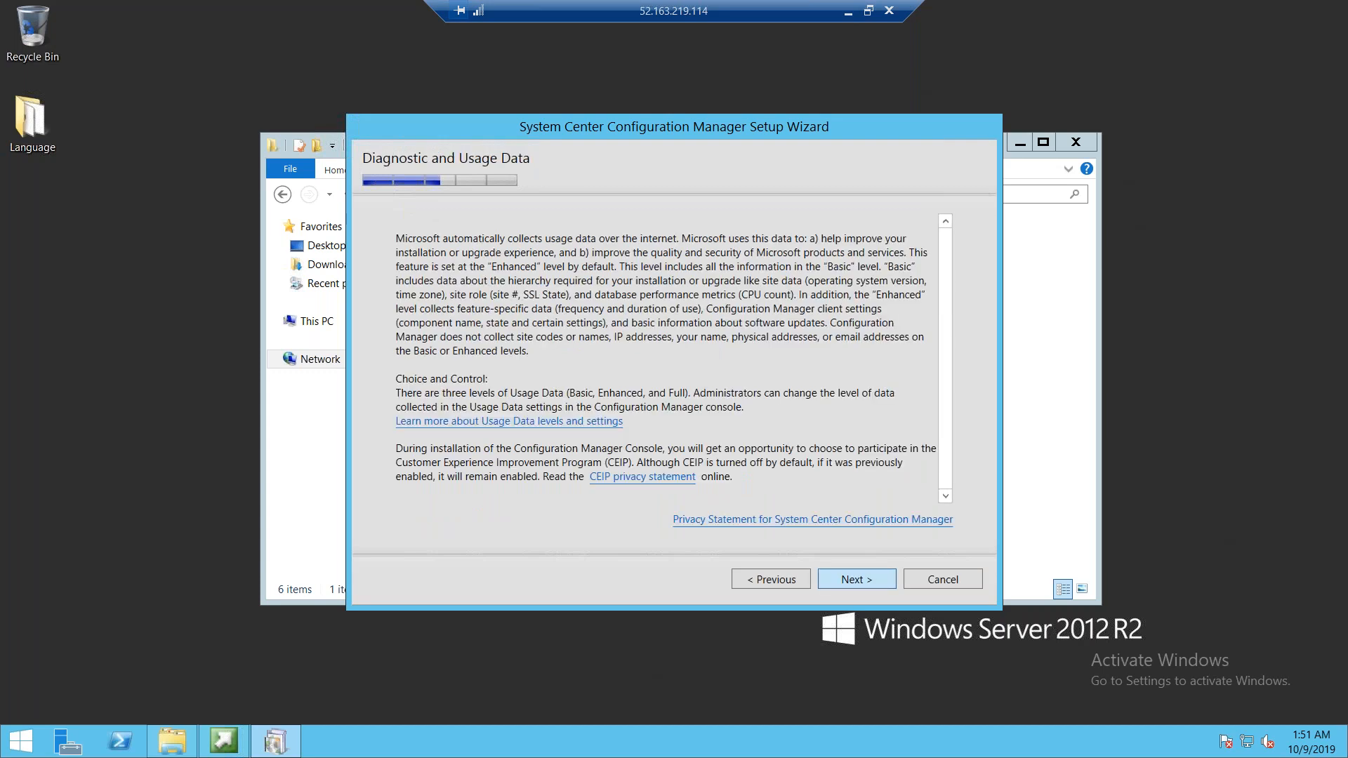
pyautogui.click(856, 579)
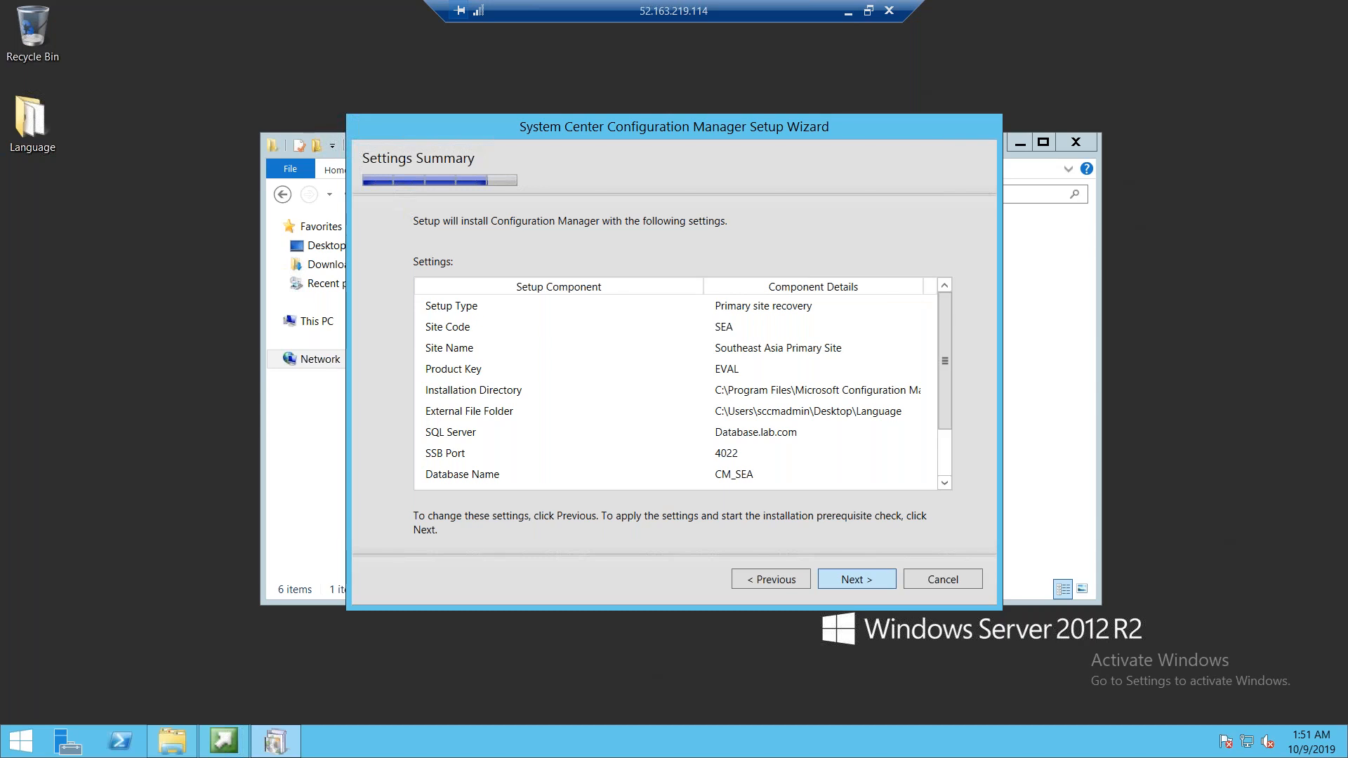
# Continue past the settings summary, review the WSUS on site server prerequisite warning, and begin the installation
pyautogui.click(856, 579)
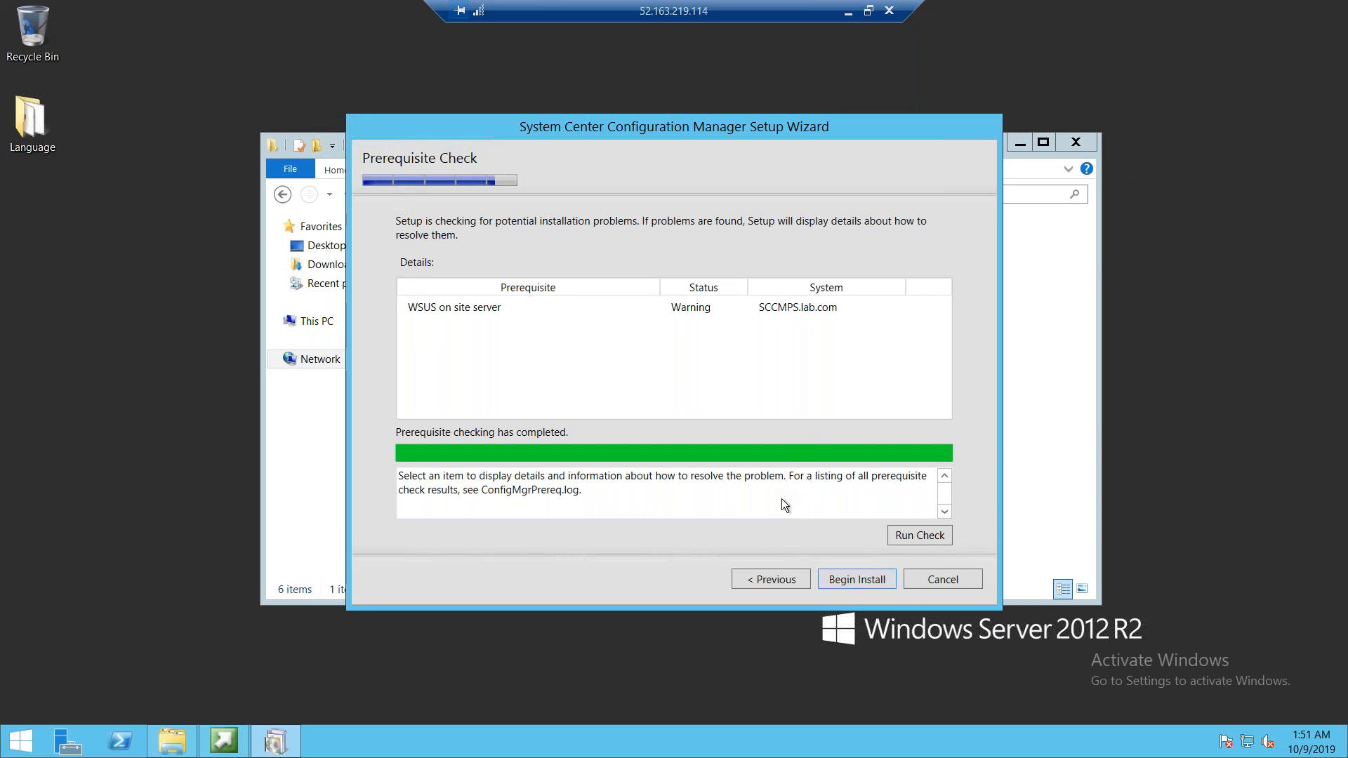
pyautogui.click(477, 309)
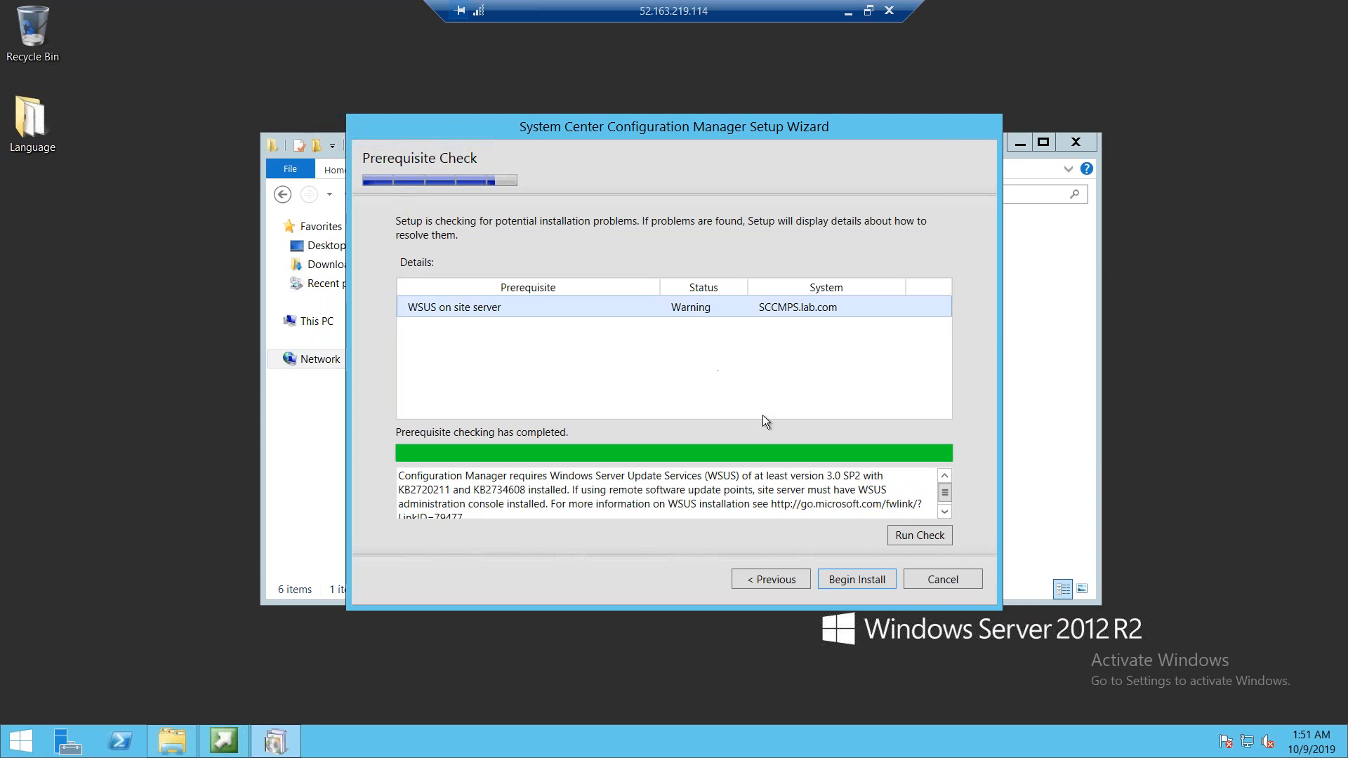
pyautogui.click(849, 577)
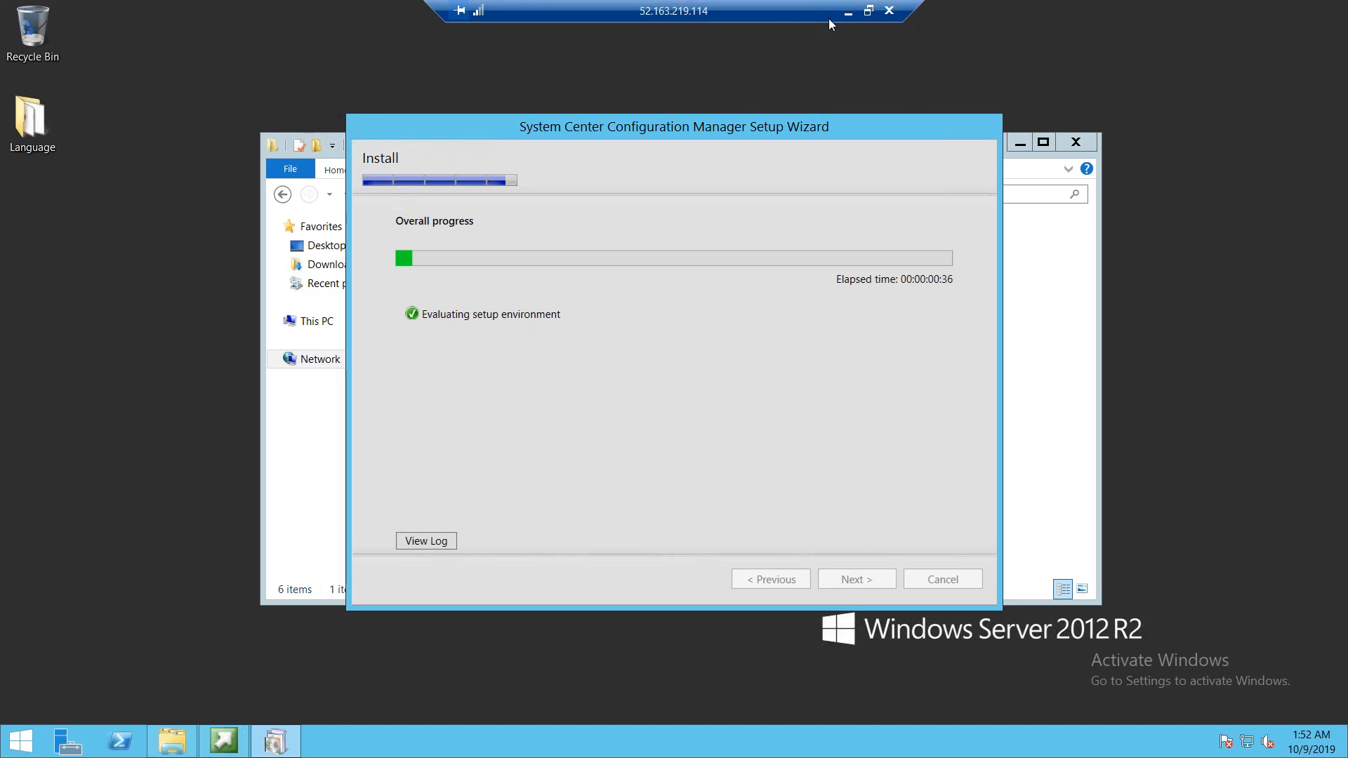
# Switch to the Notepad checklist, insert a blank line above the first item, and select all its text
pyautogui.click(869, 12)
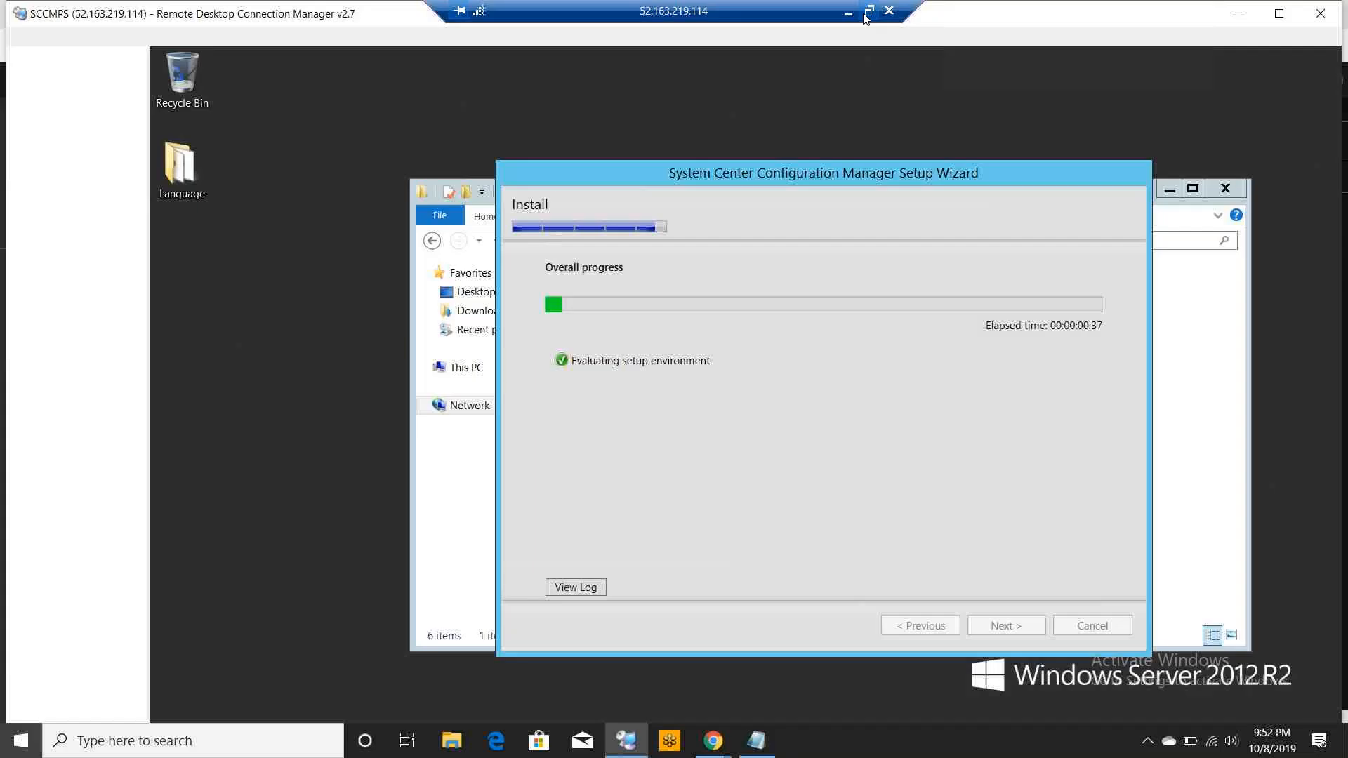
pyautogui.click(760, 740)
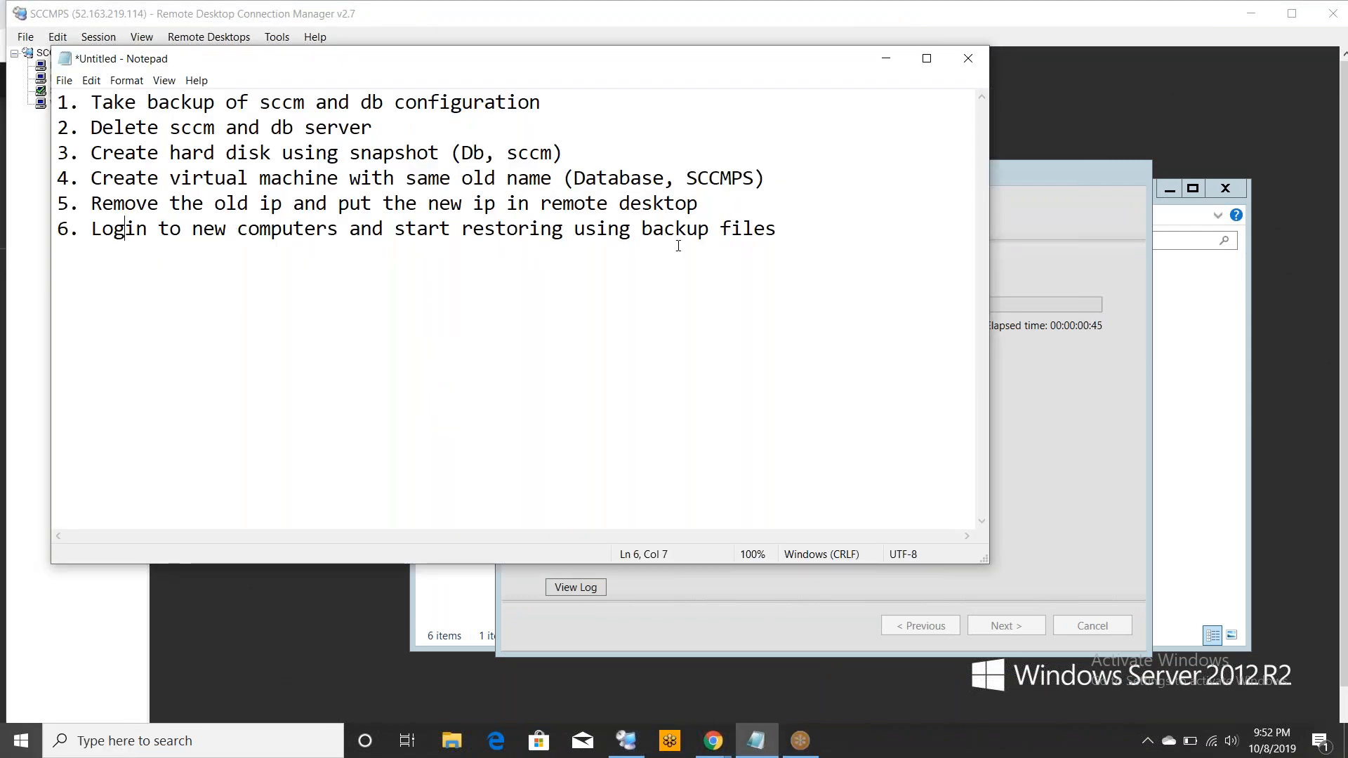
pyautogui.click(787, 234)
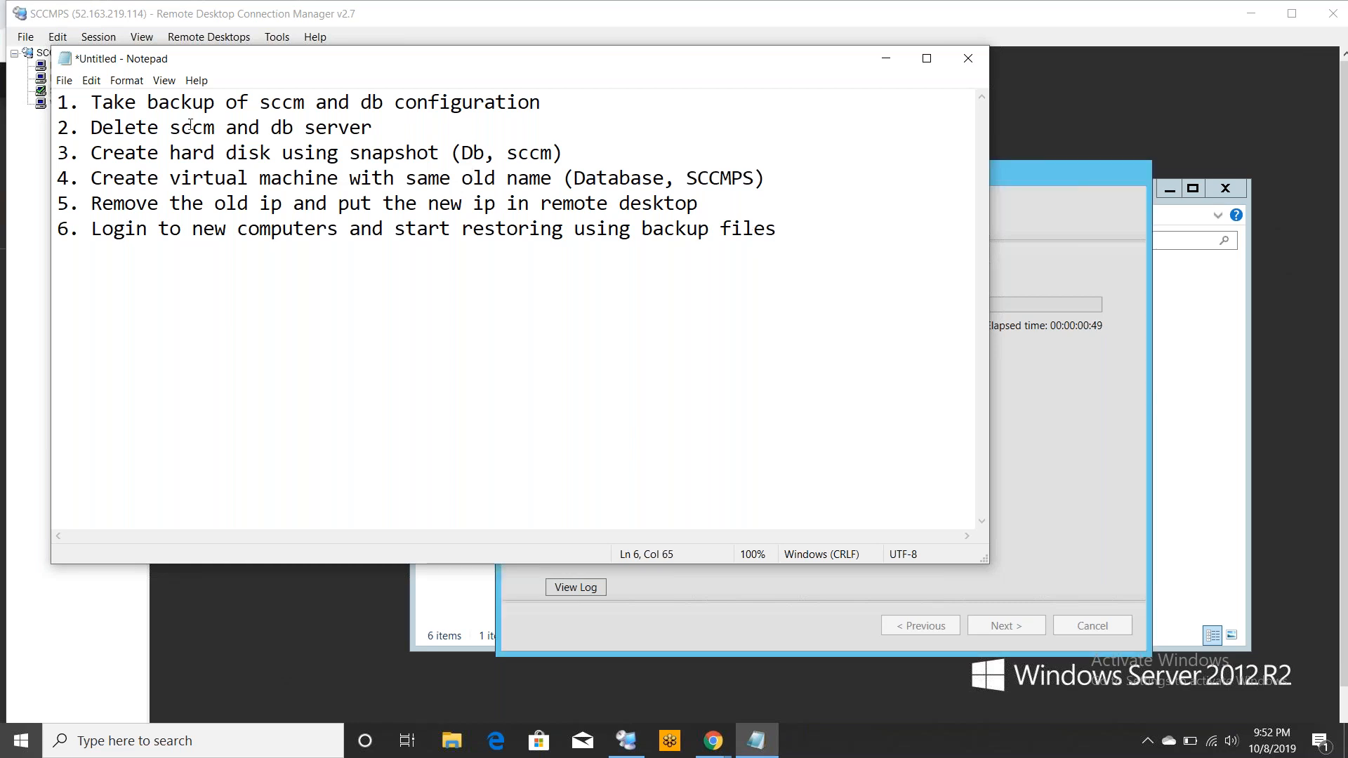
pyautogui.click(65, 104)
pyautogui.press('Left')
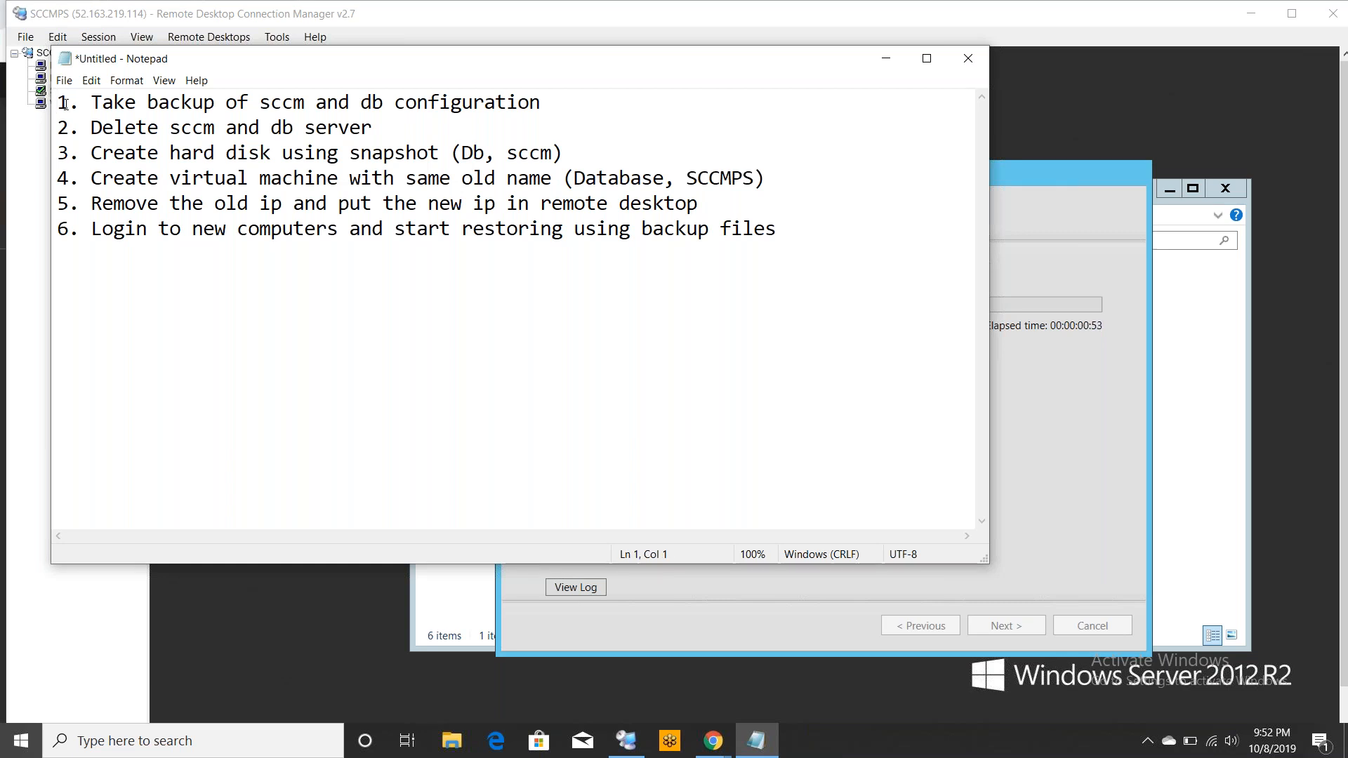
pyautogui.press('Return')
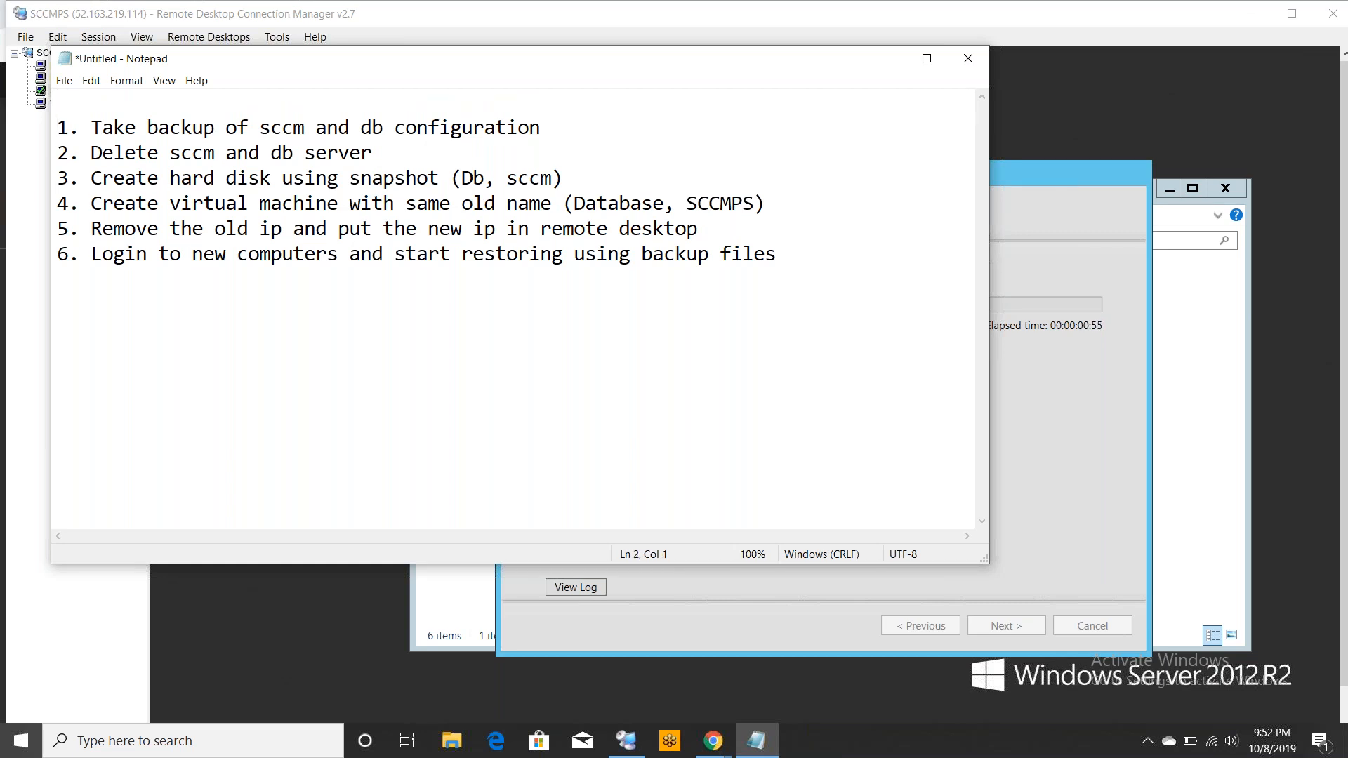
pyautogui.press('Up')
pyautogui.click(58, 131)
pyautogui.hotkey('ctrl', 'a')
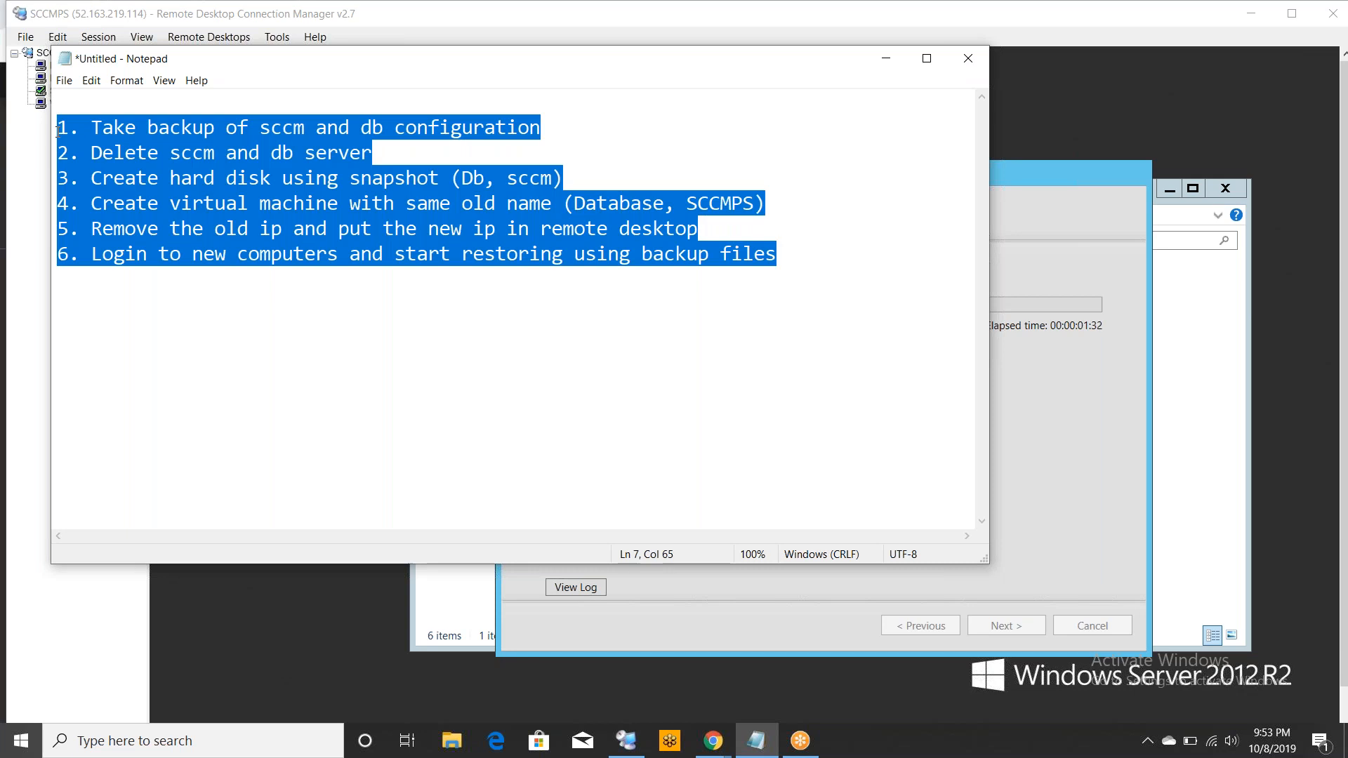